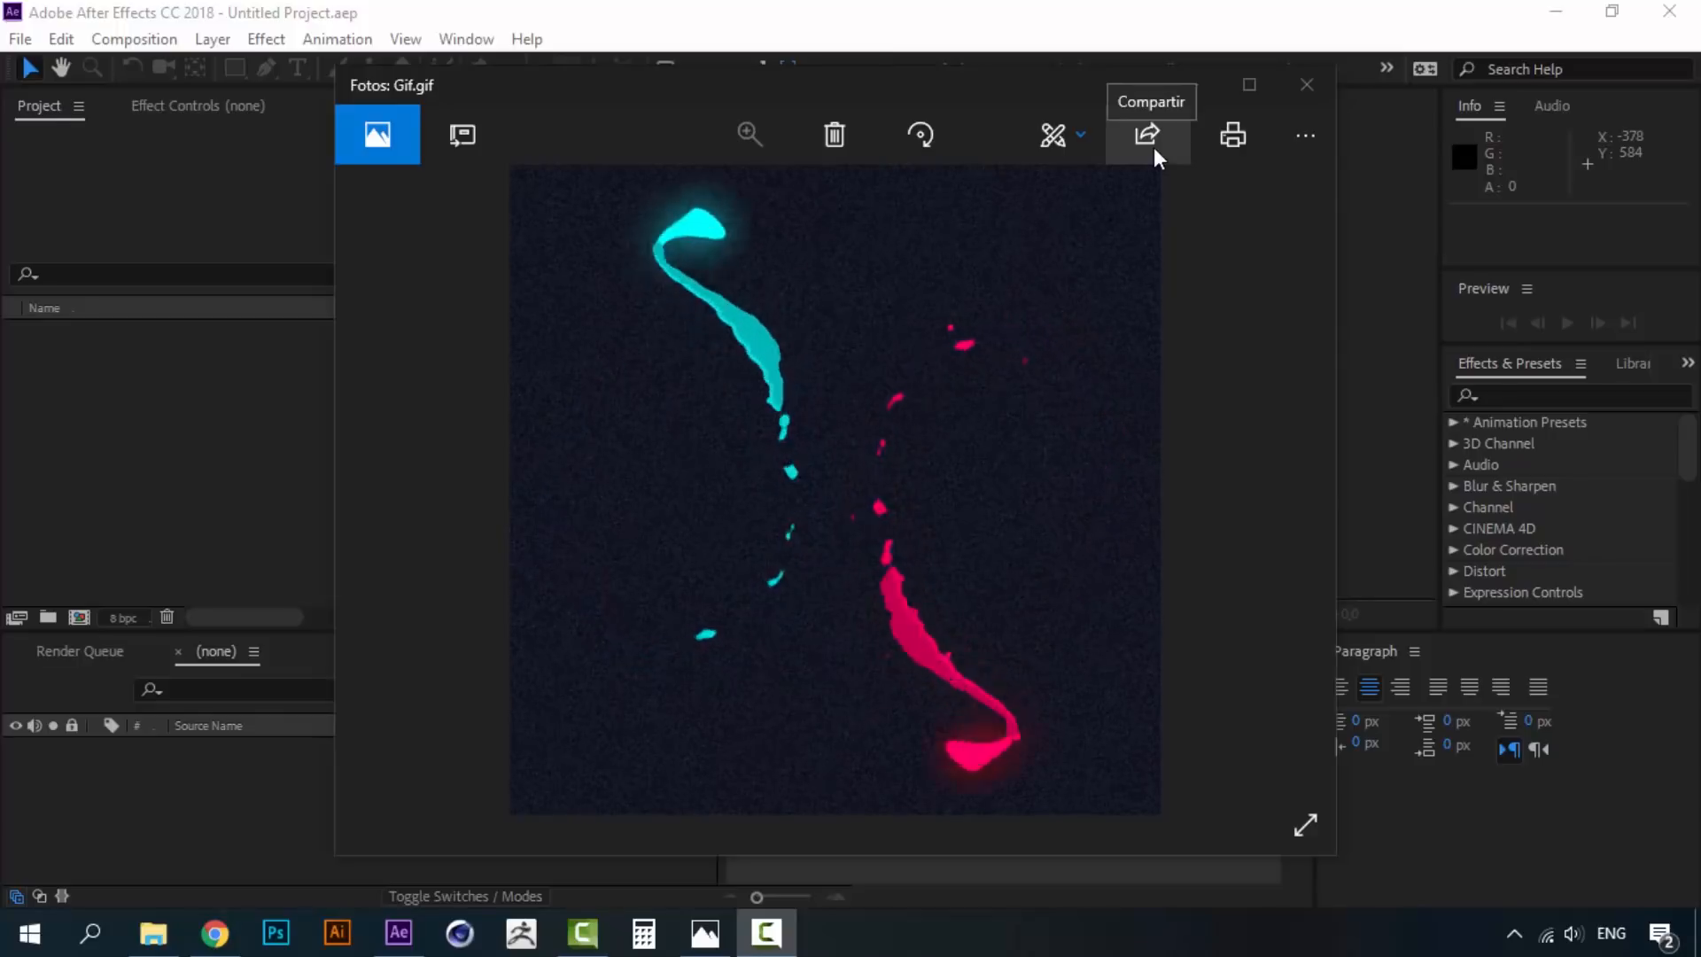
- Minimize the reference GIF in Photos and begin a new After Effects composition
click(1184, 82)
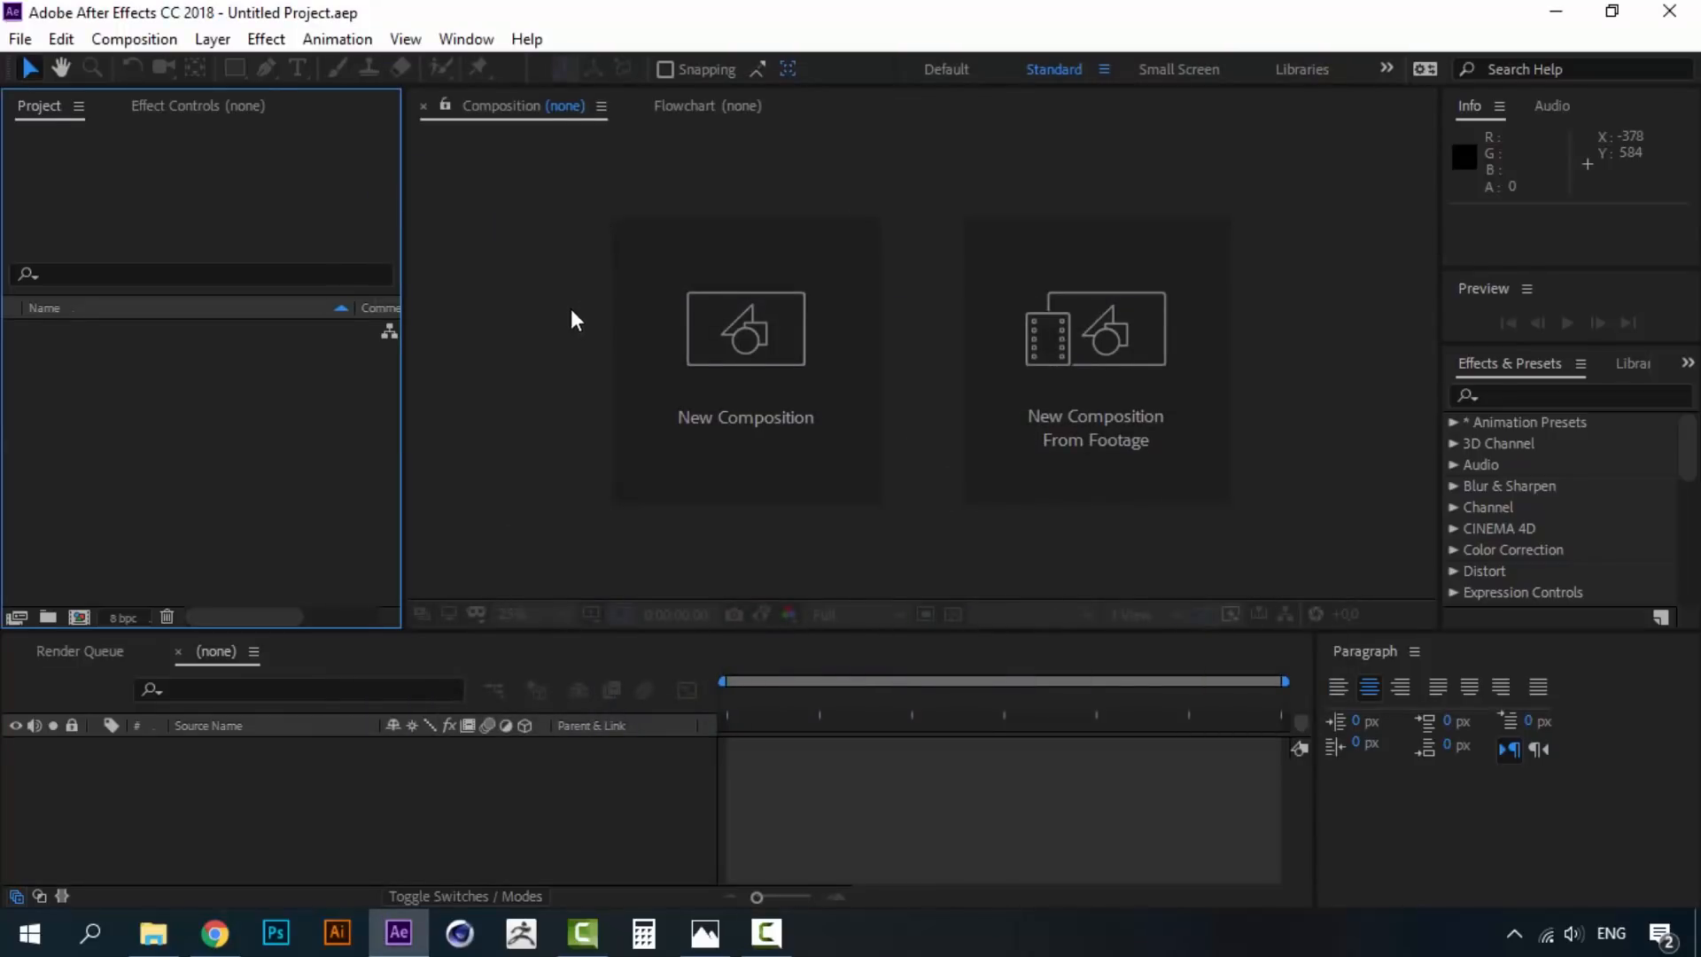
click(746, 336)
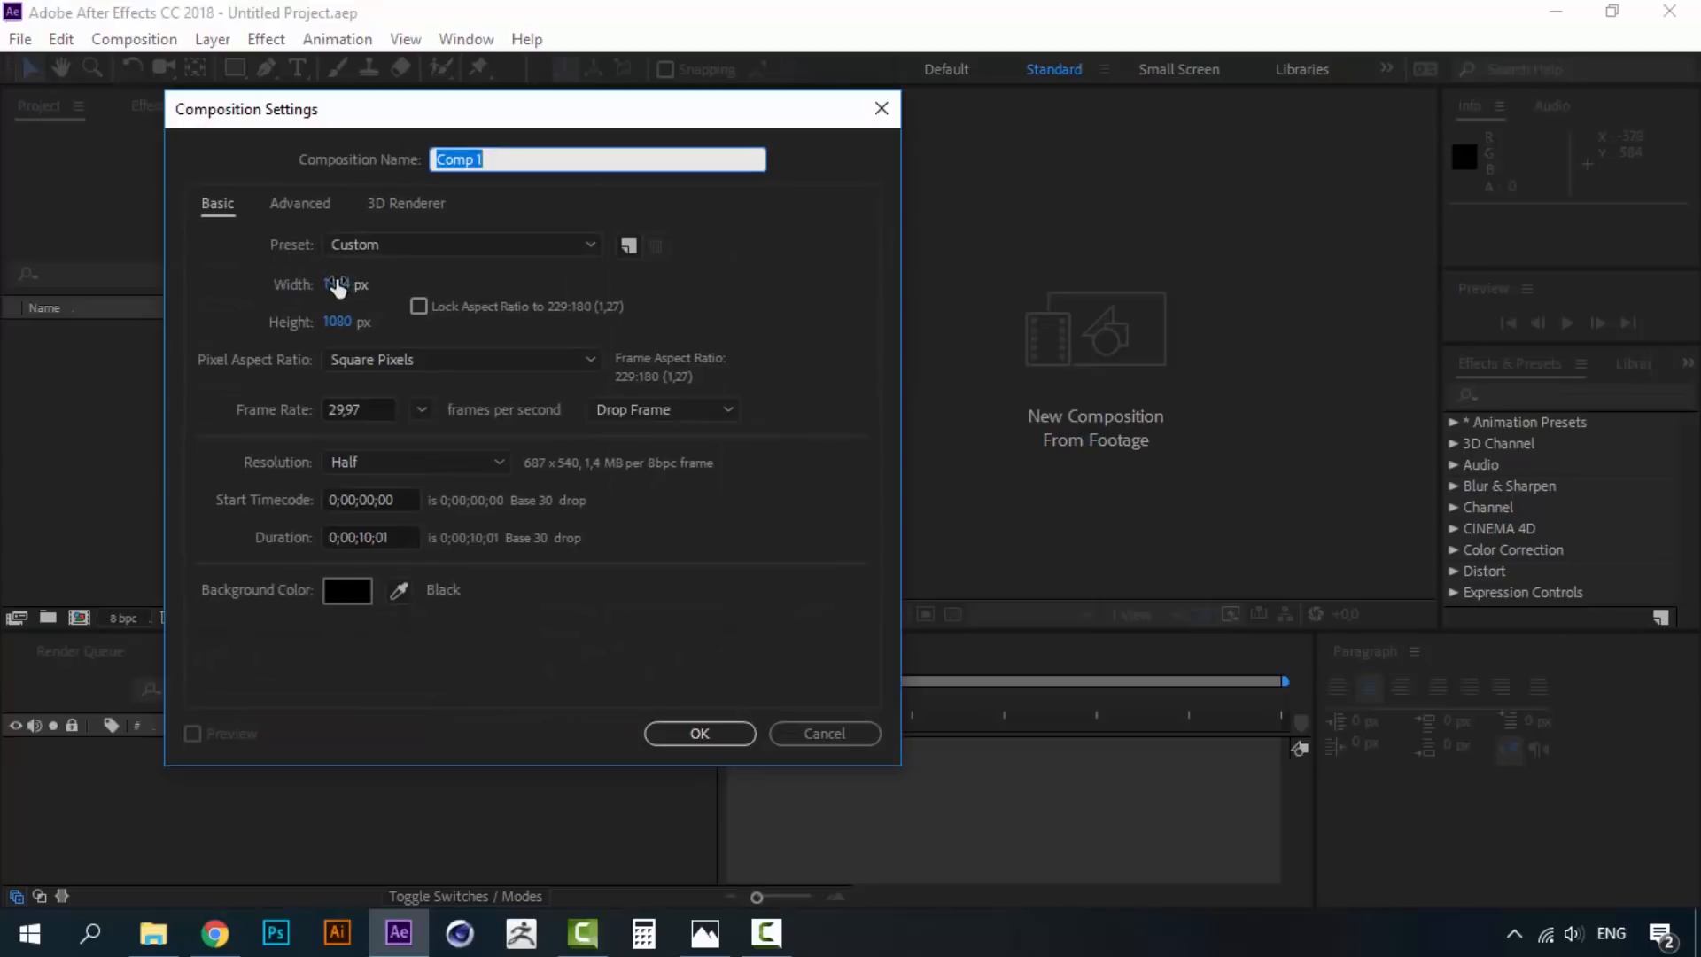
- Create Comp 1 with width and height of 800 px
click(336, 284)
text(800)
click(341, 322)
text(800)
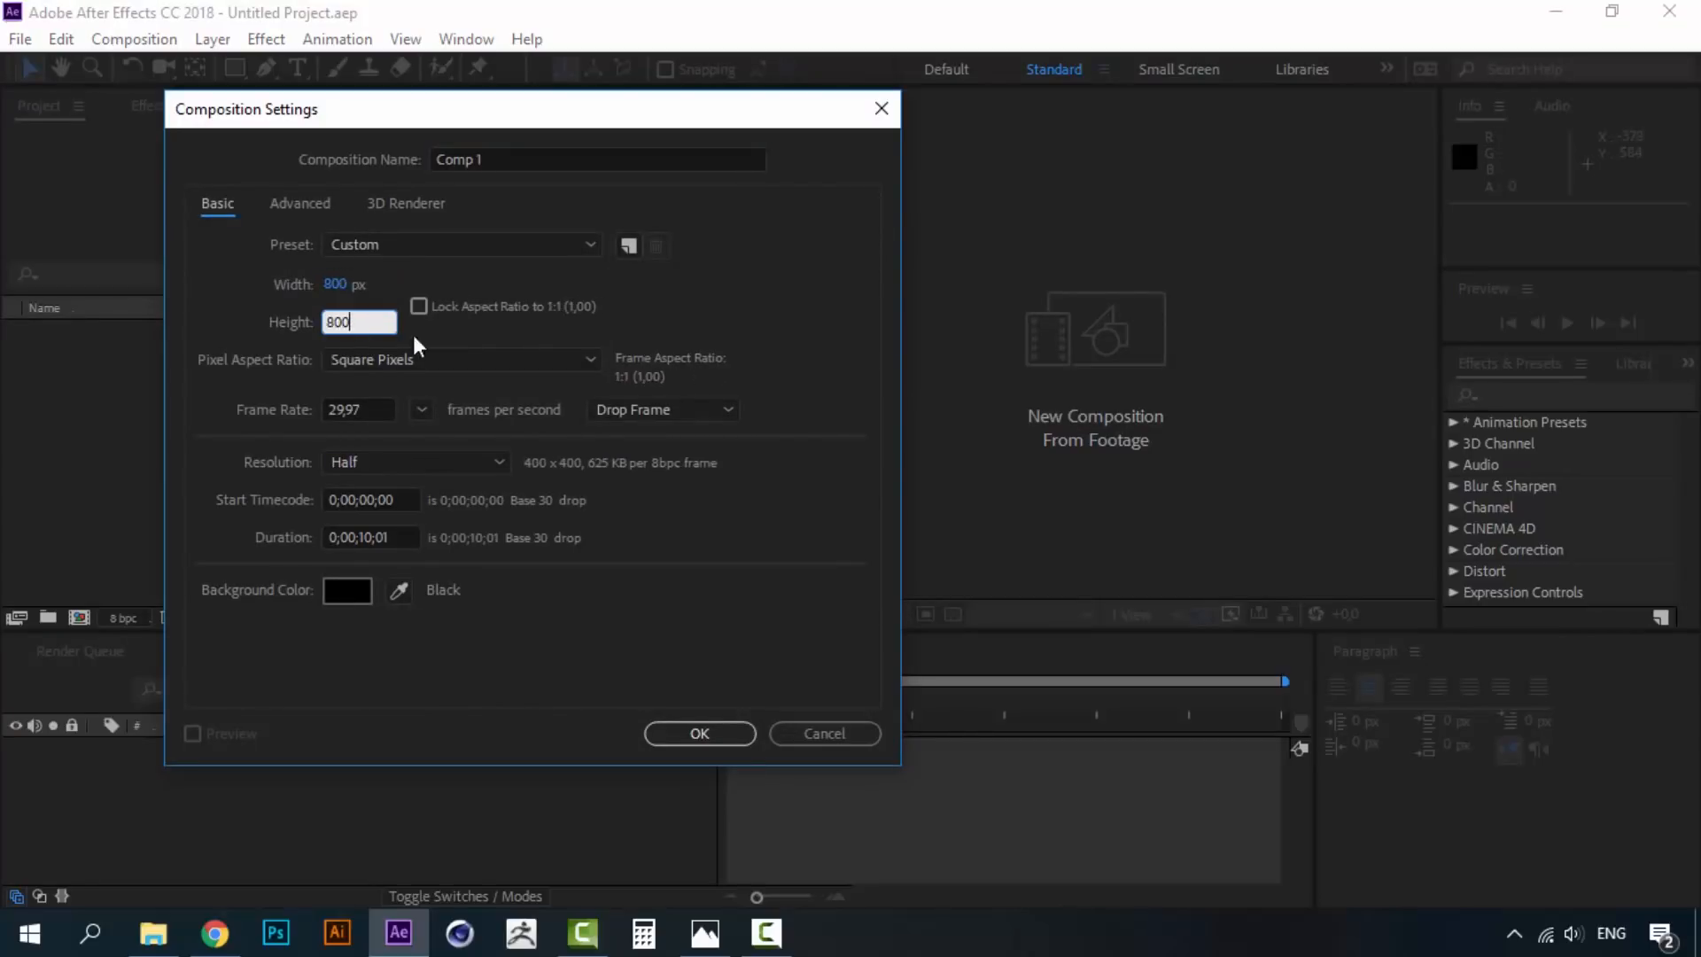
click(487, 334)
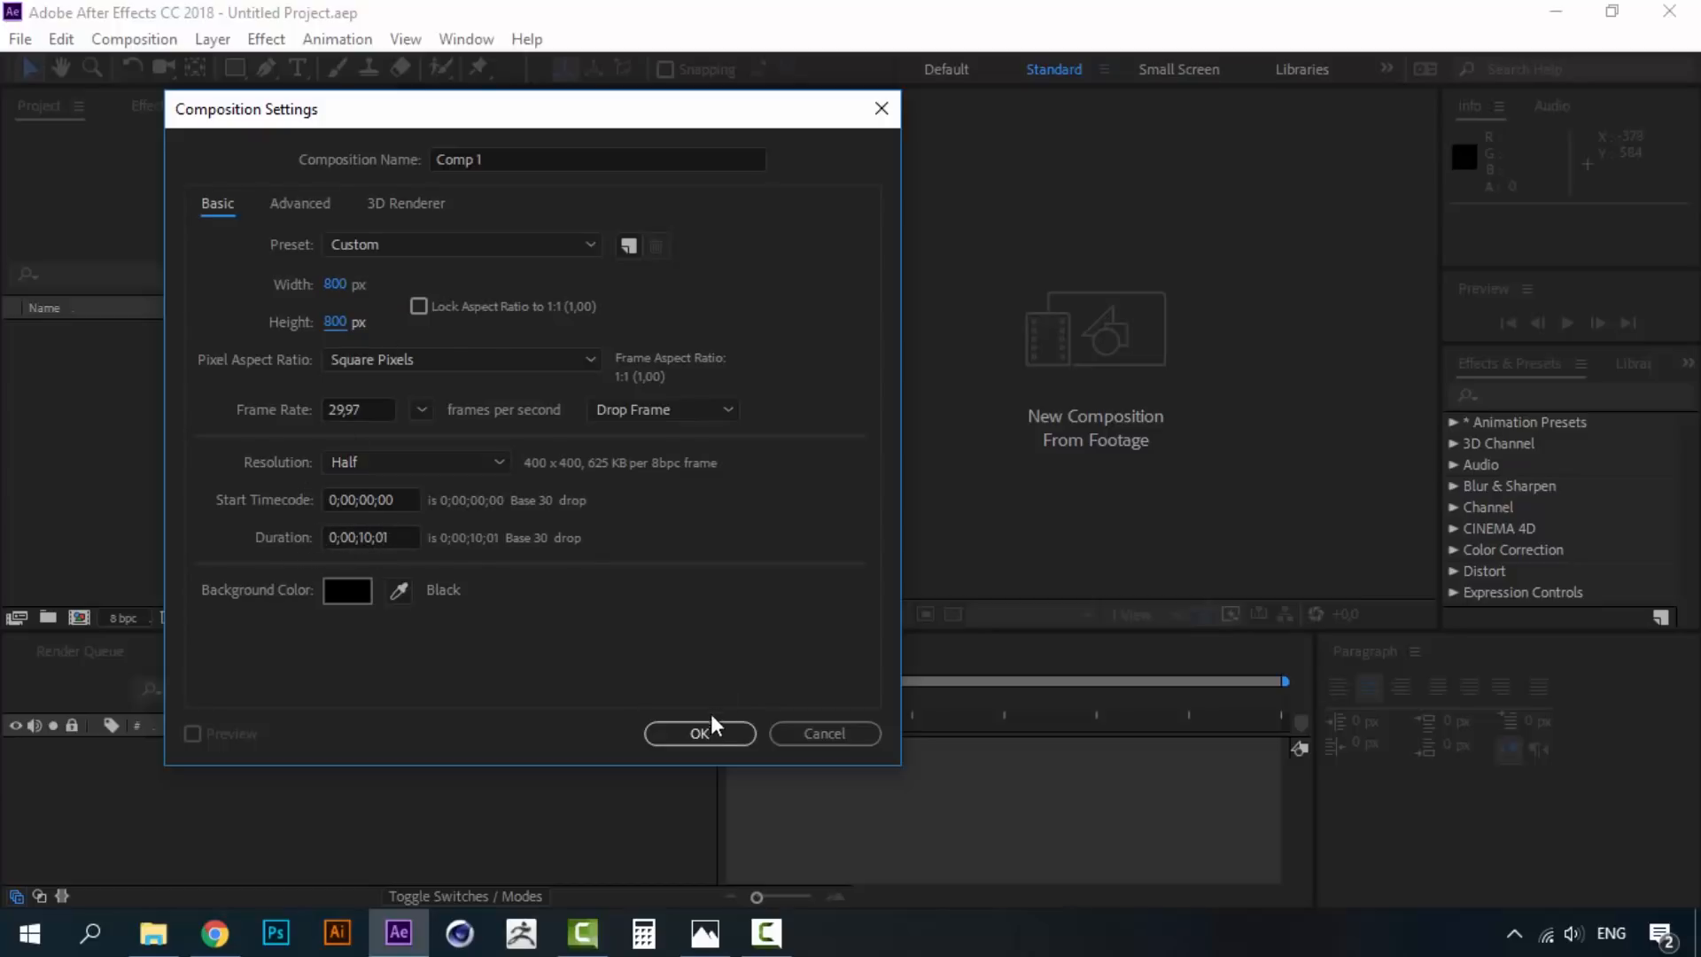
click(700, 733)
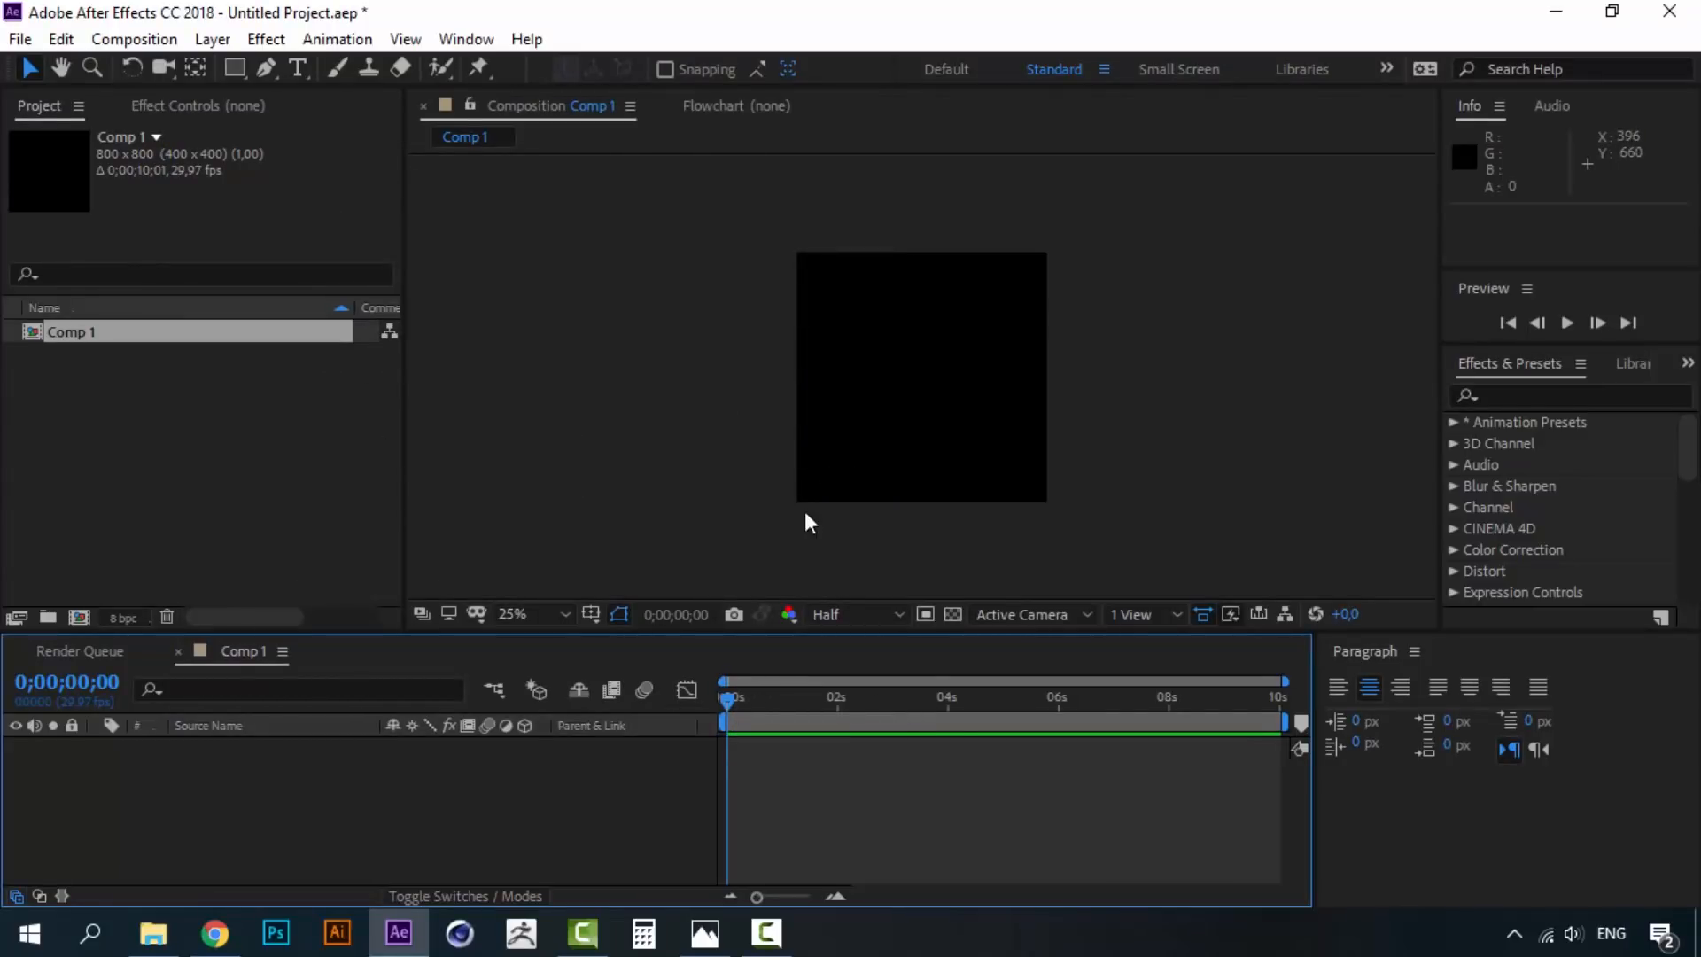
scroll(1094, 456, up, 2)
- Add a default Dark Royal Blue 800 × 800 solid to Comp 1 via Layer > New > Solid
drag(956, 428, 838, 331)
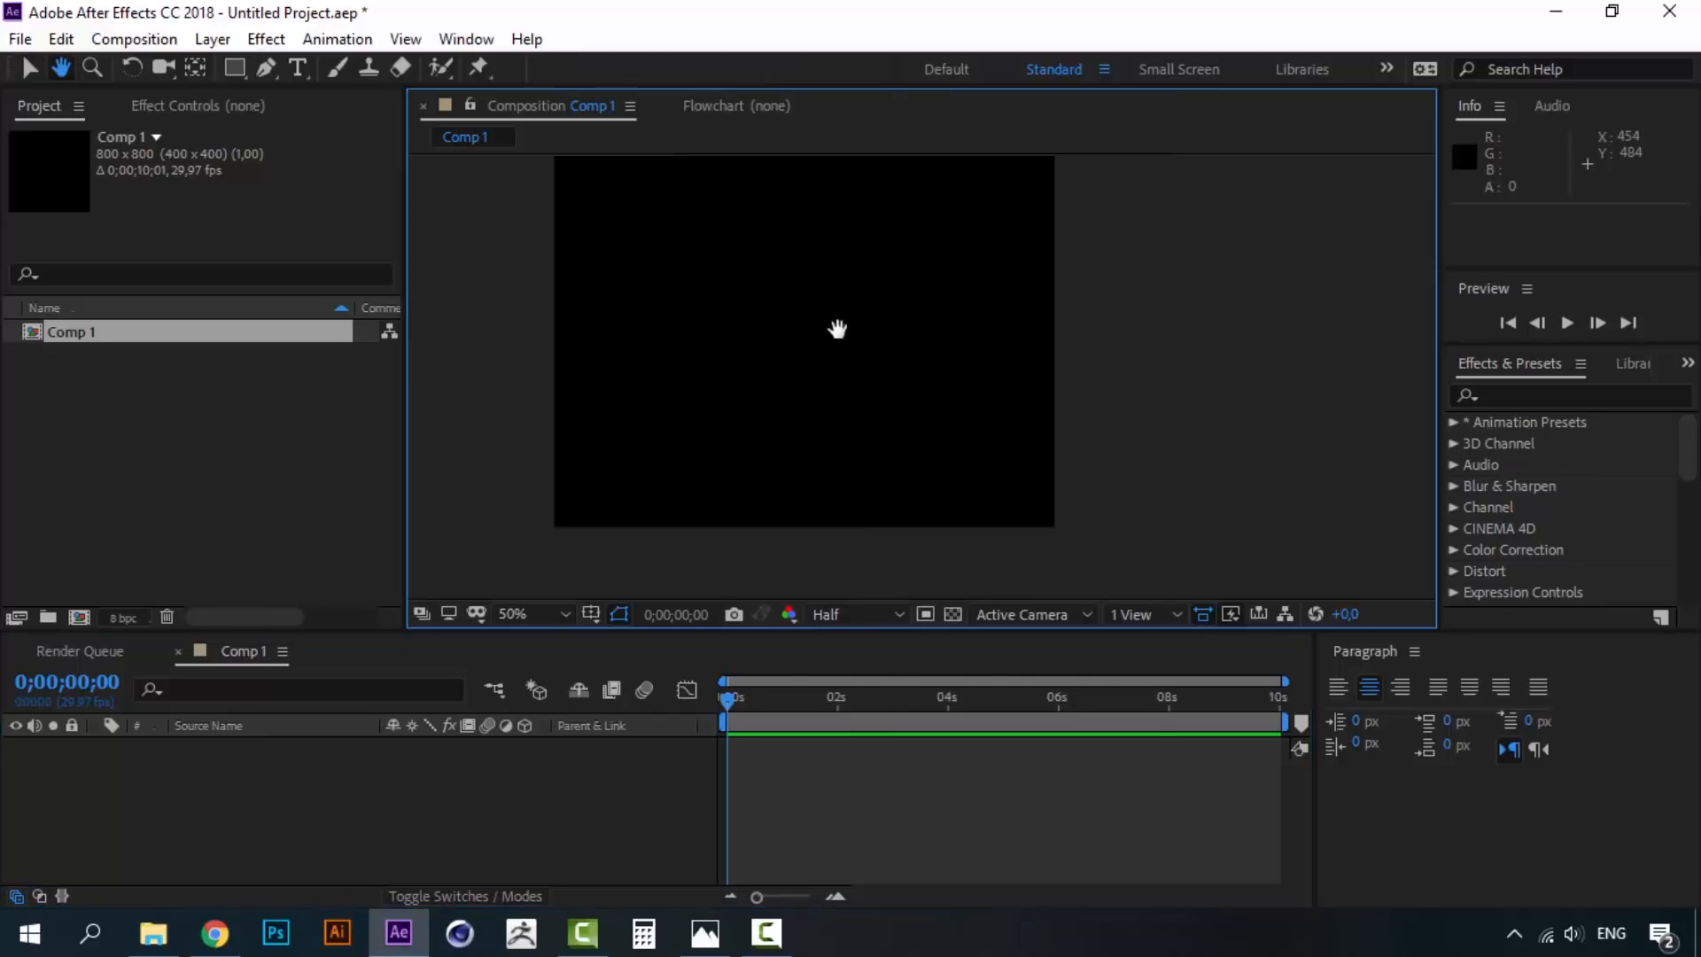
drag(873, 633, 880, 701)
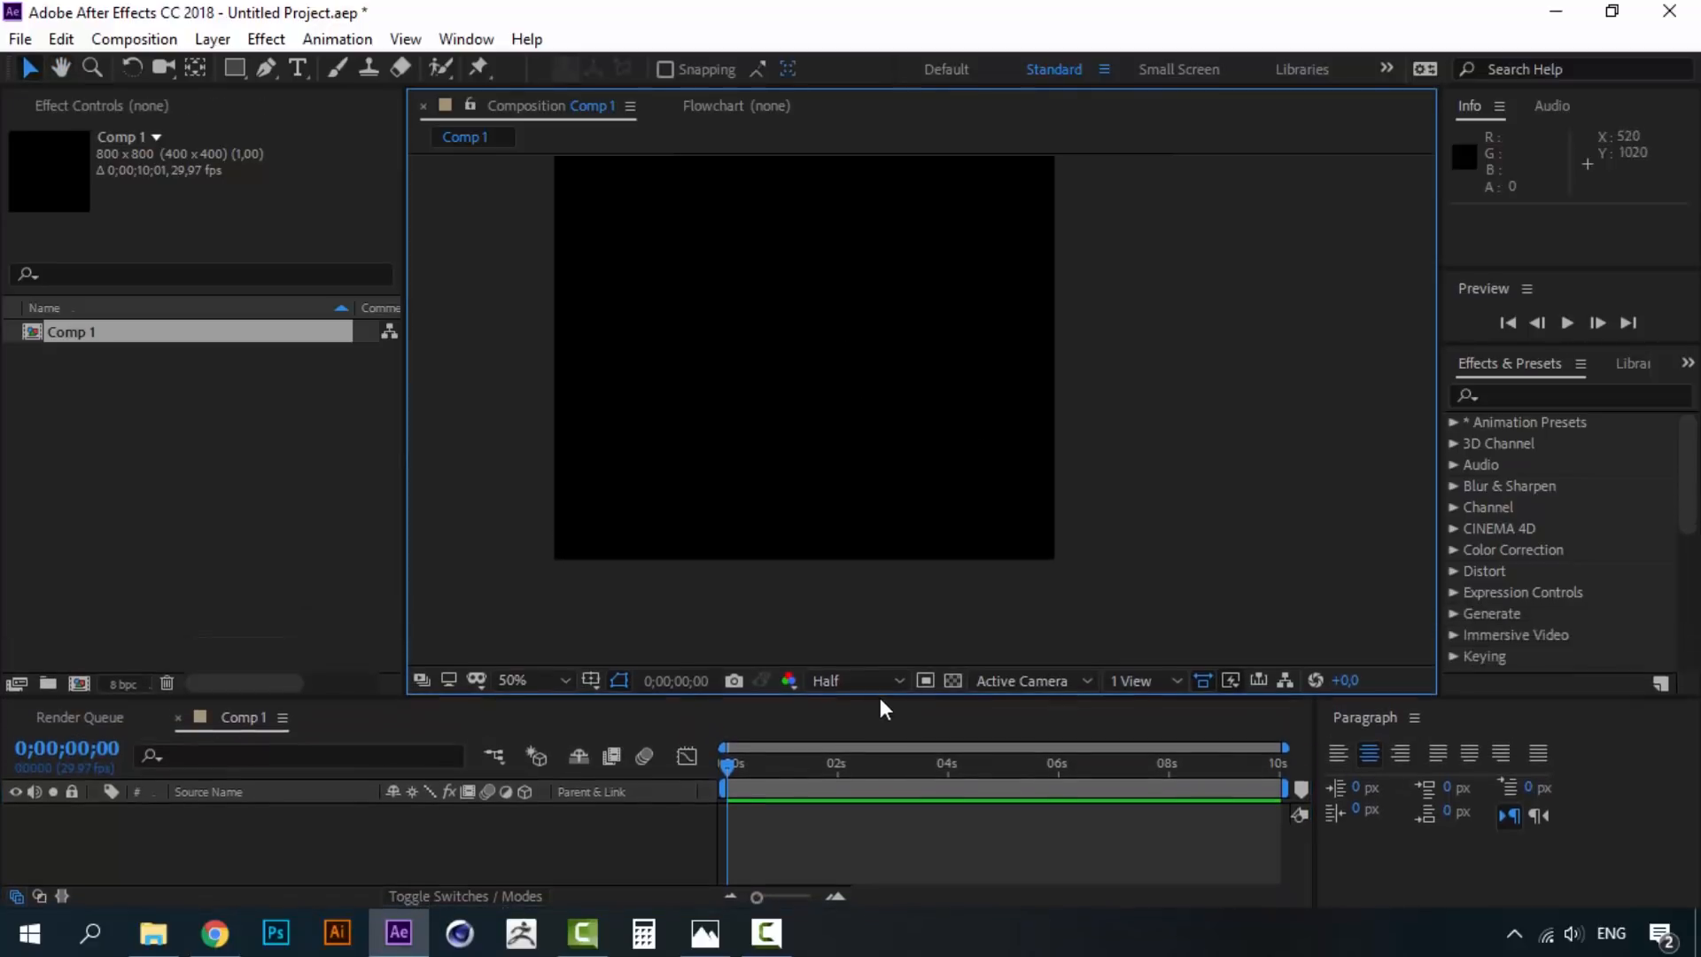
click(224, 39)
mouse_move(232, 70)
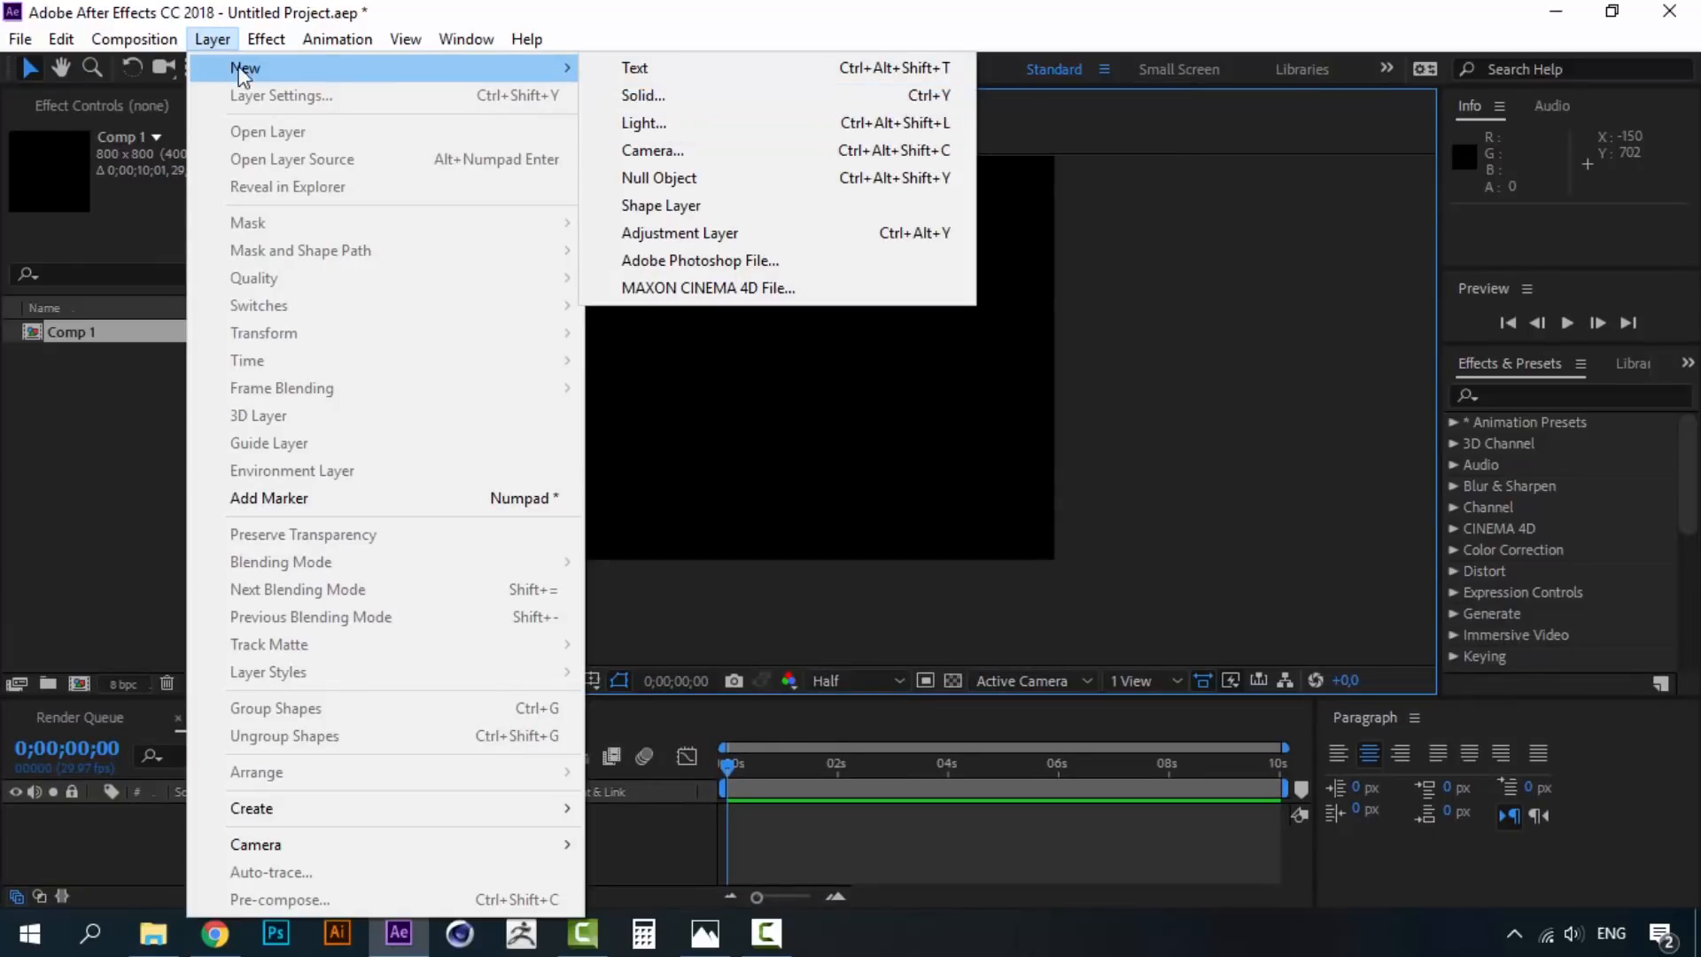
click(688, 91)
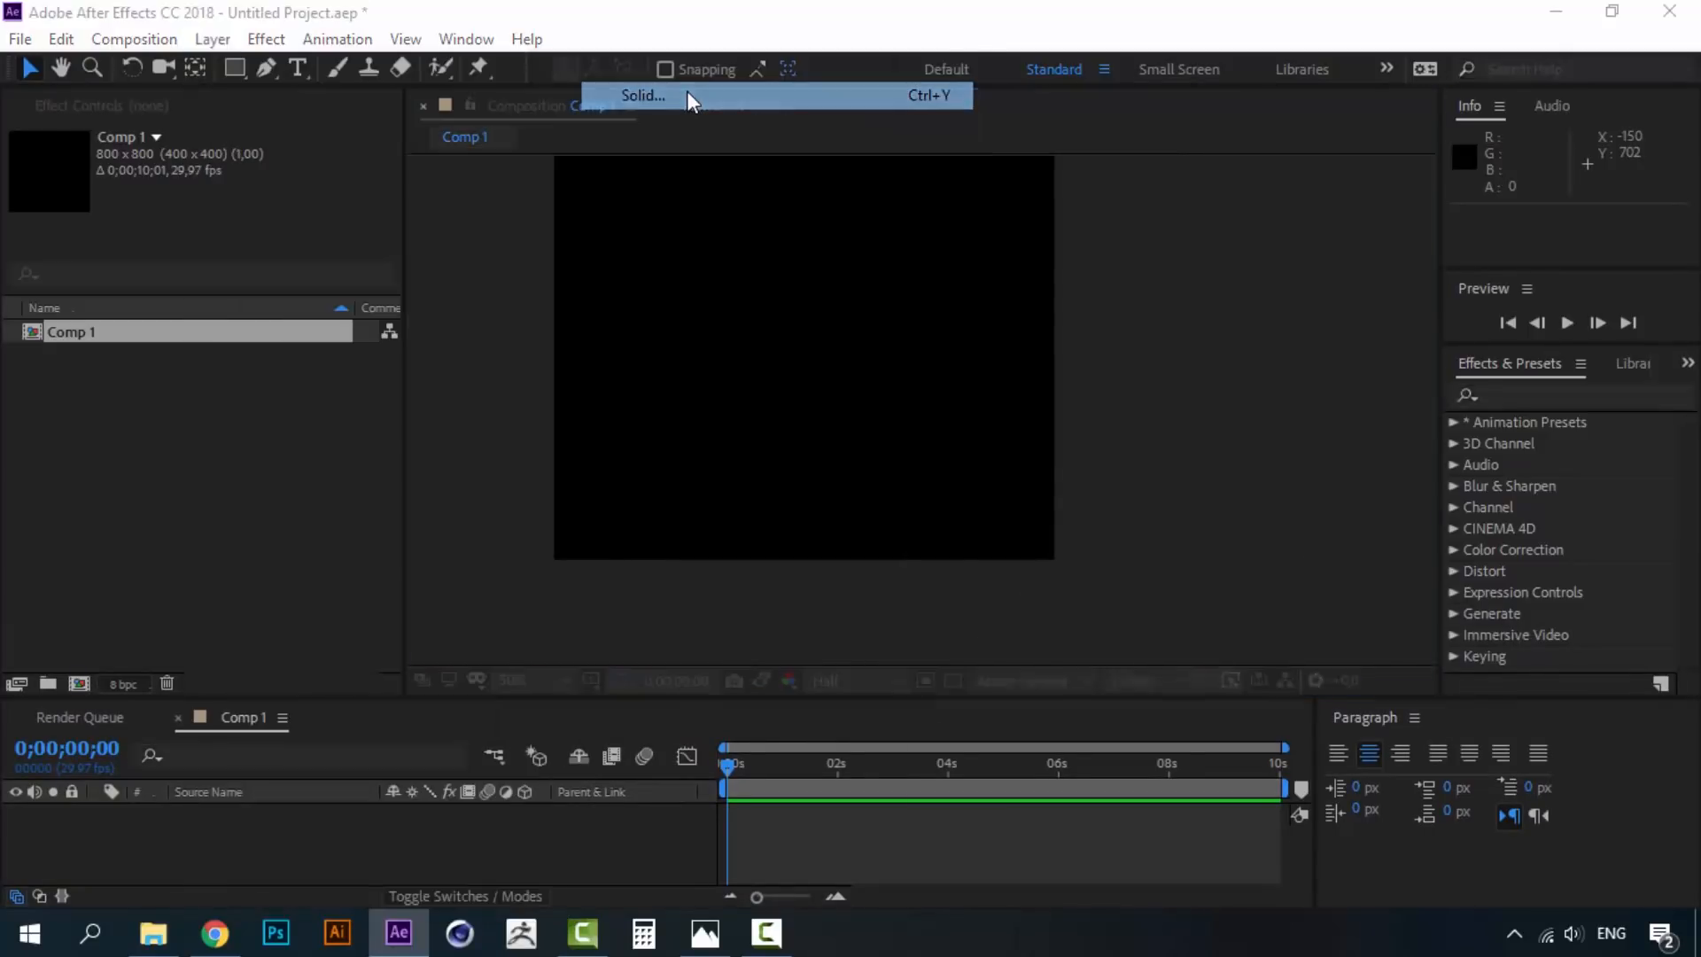
drag(1193, 318, 1167, 250)
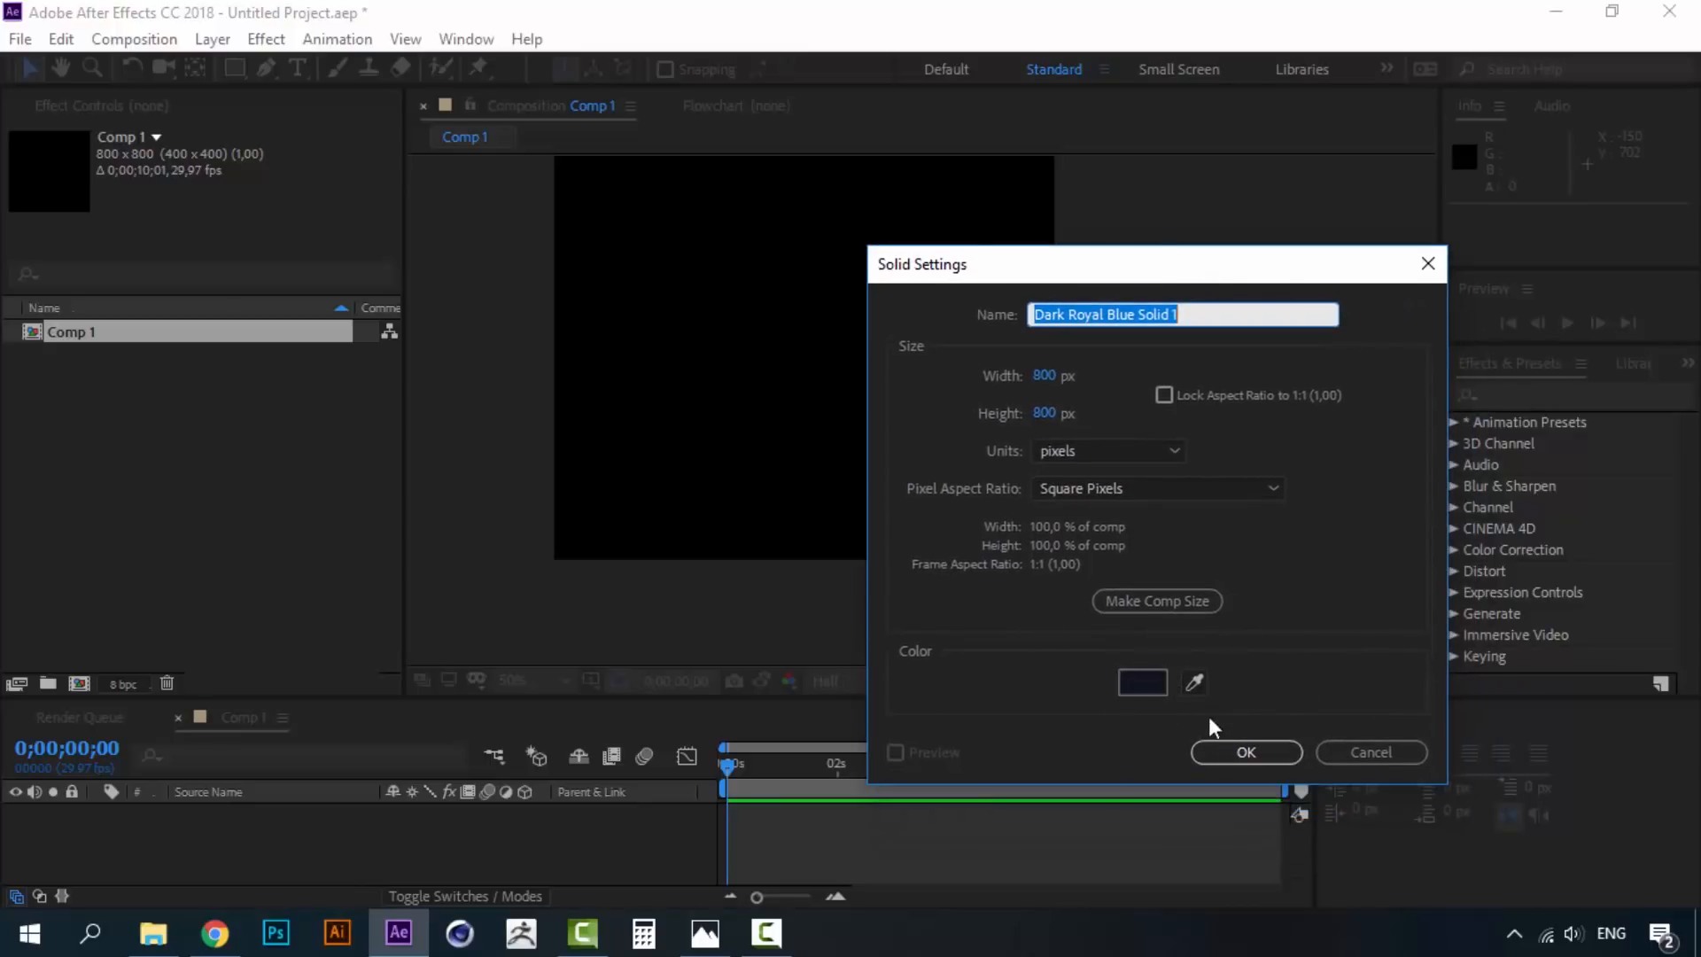
click(1223, 749)
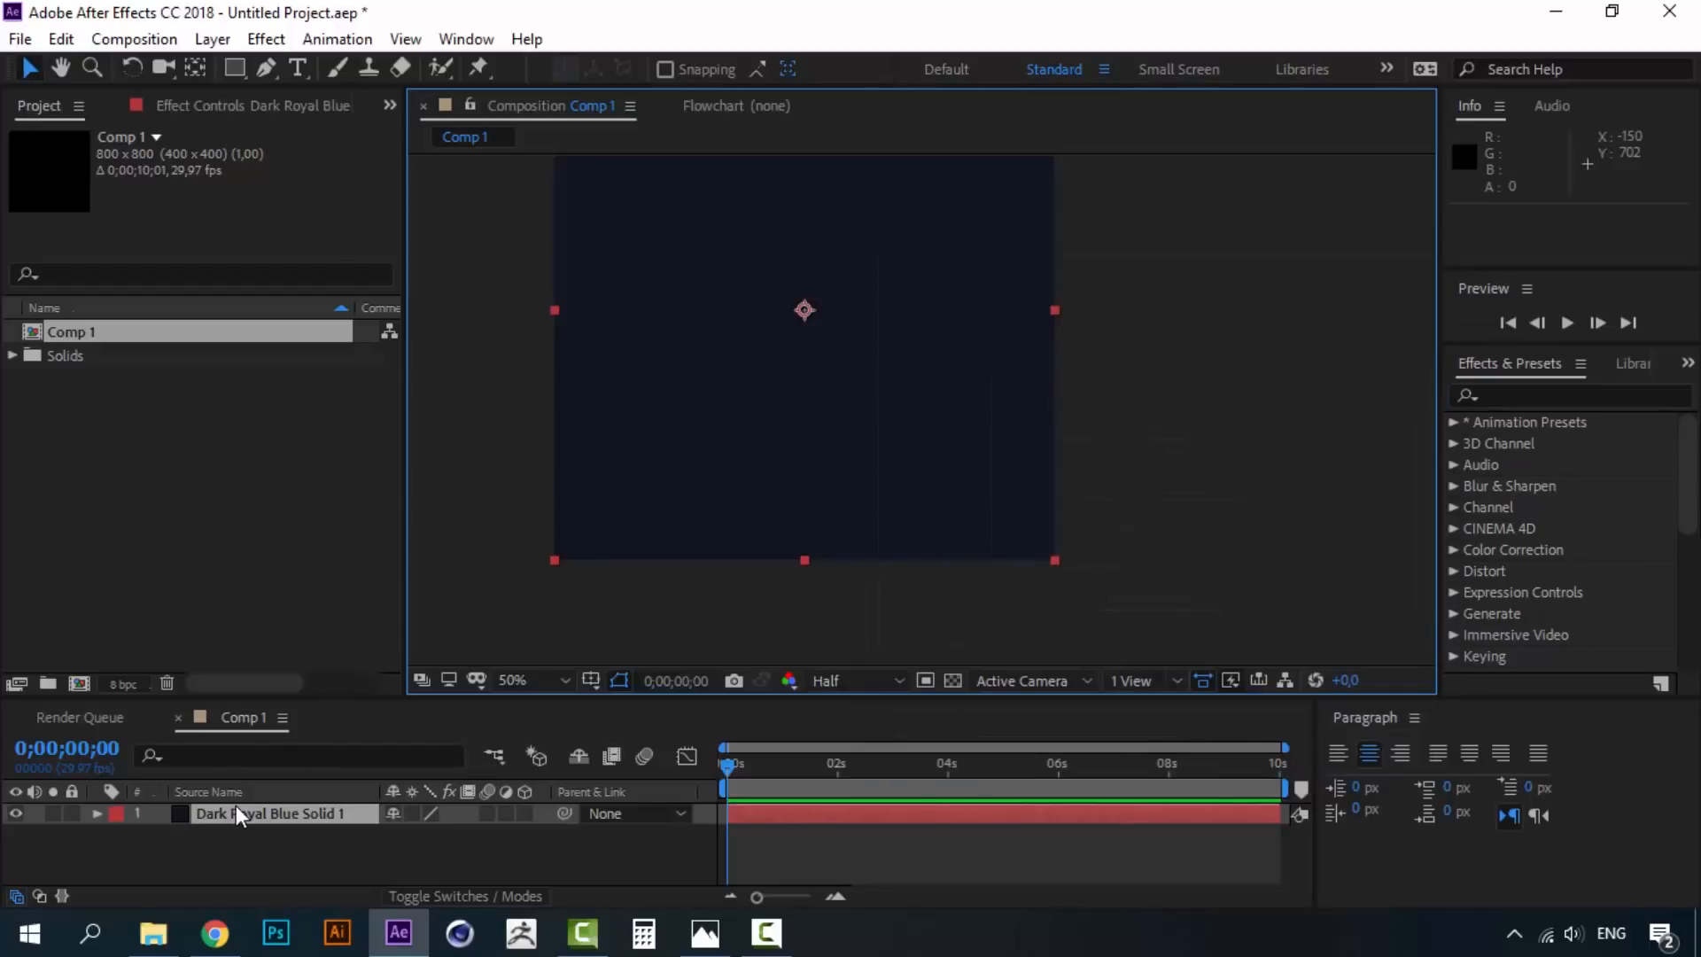
- With the Pen tool, place the first three curved vertices of the mask on the solid
key(h)
drag(790, 369, 843, 473)
key(v)
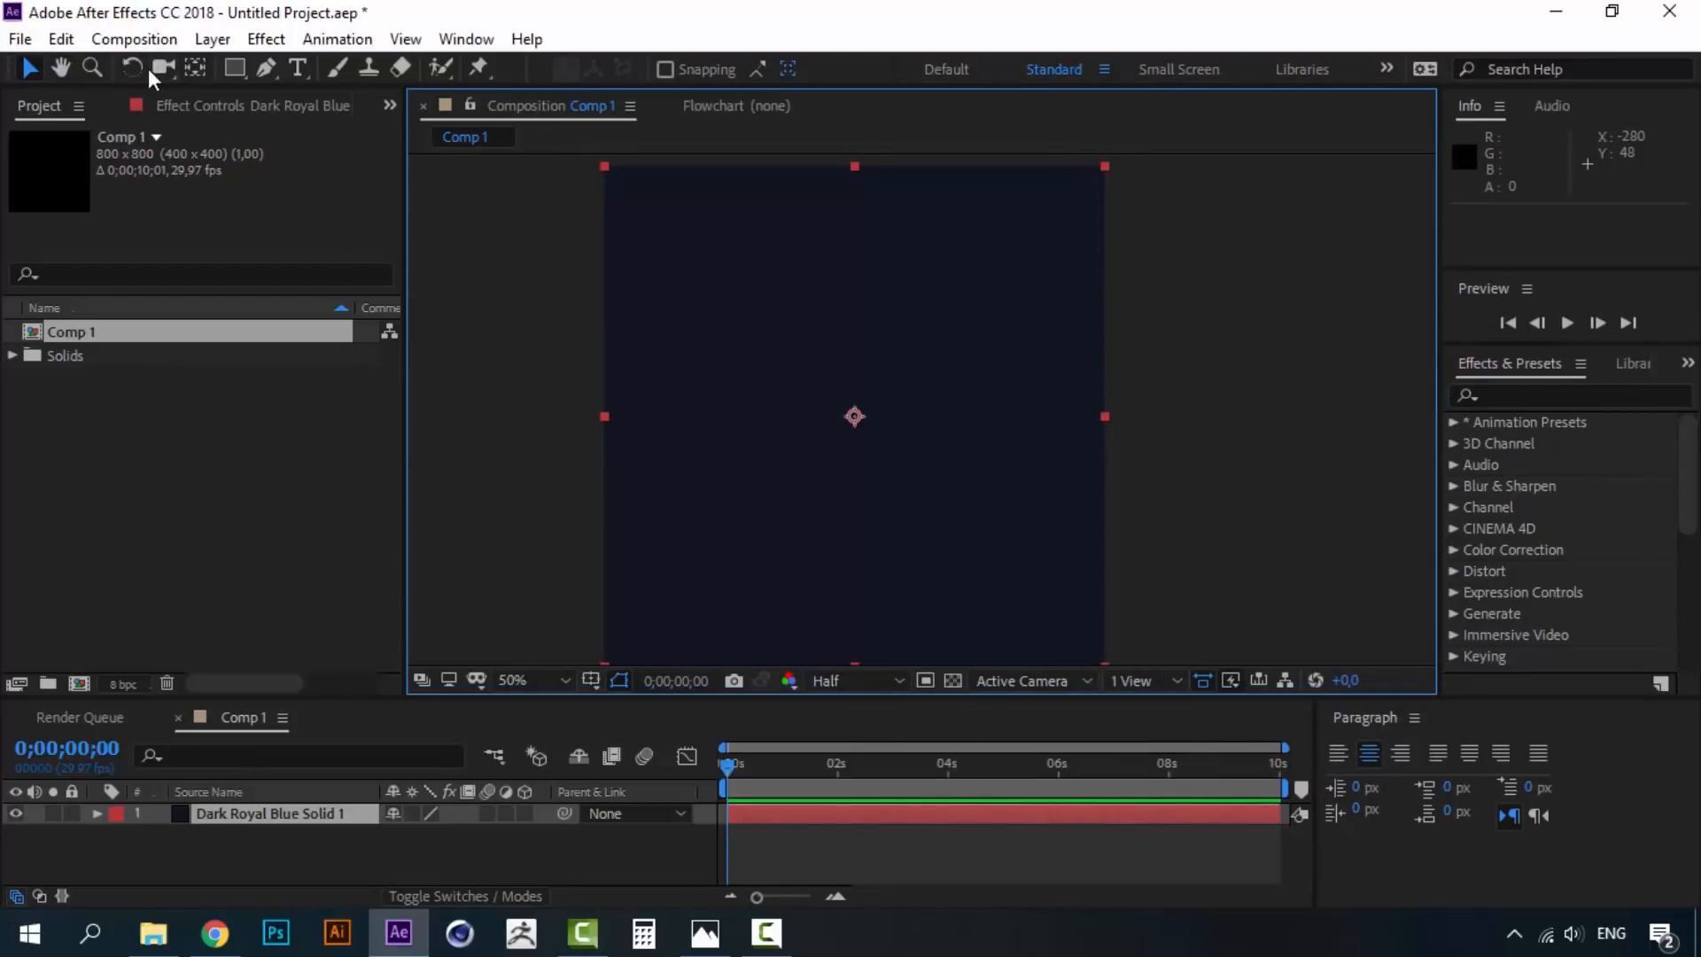
click(268, 69)
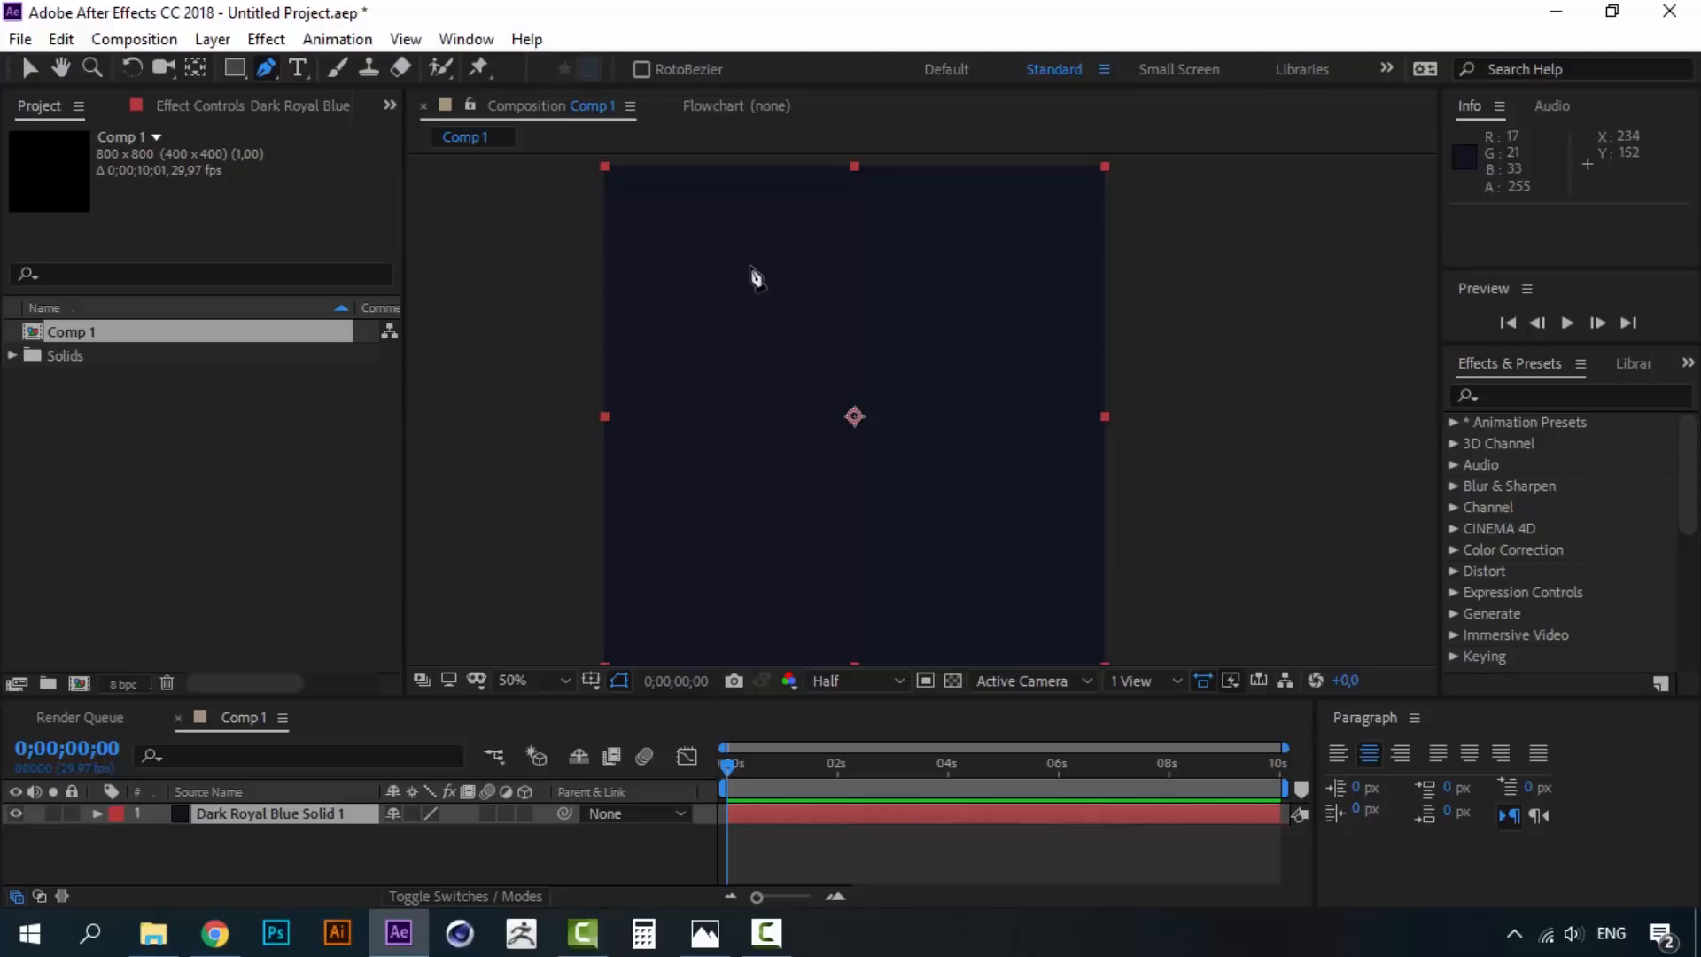
click(752, 266)
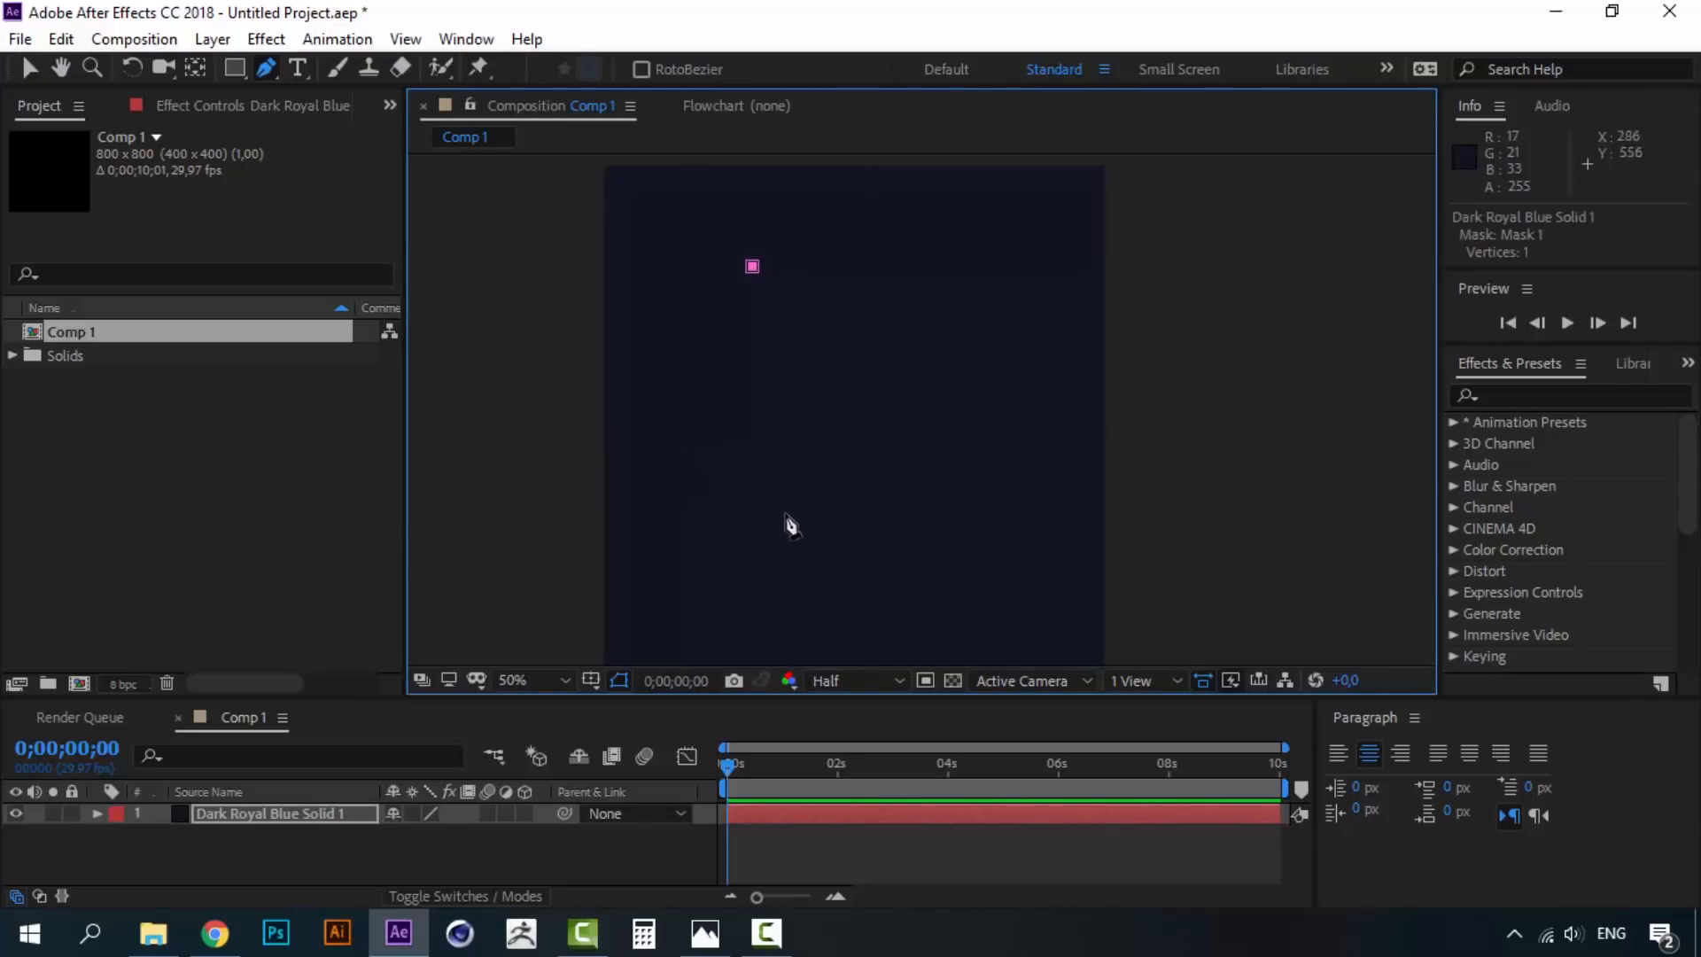
drag(752, 500, 1015, 609)
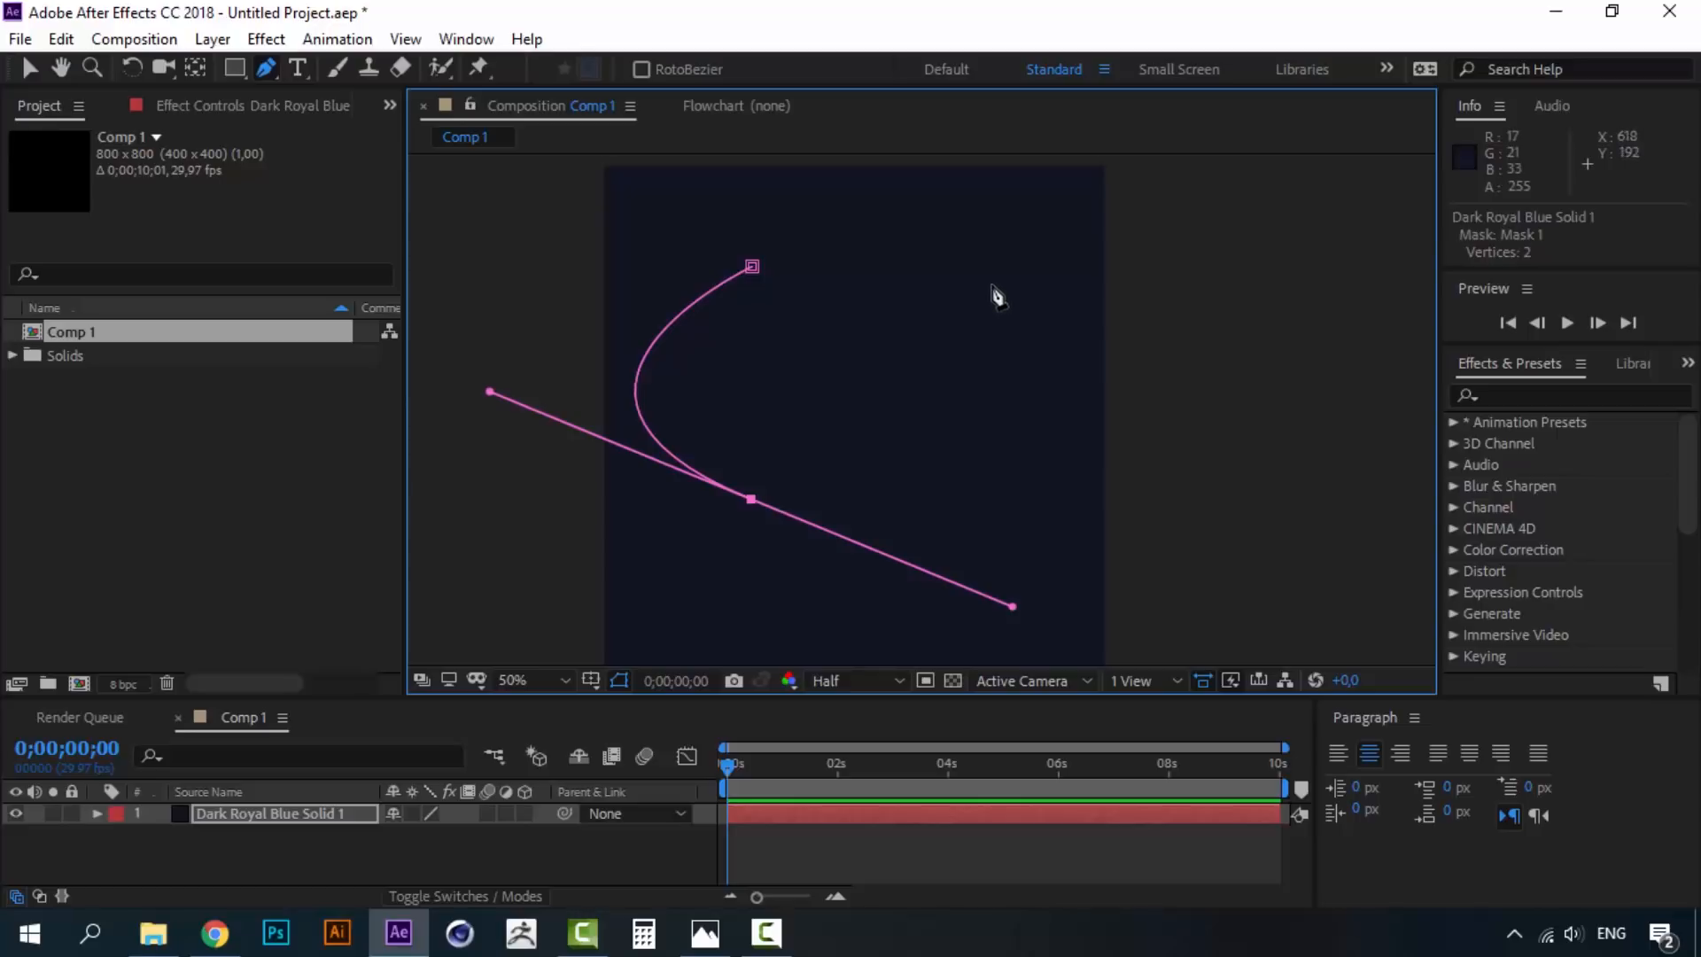
drag(1007, 295, 835, 237)
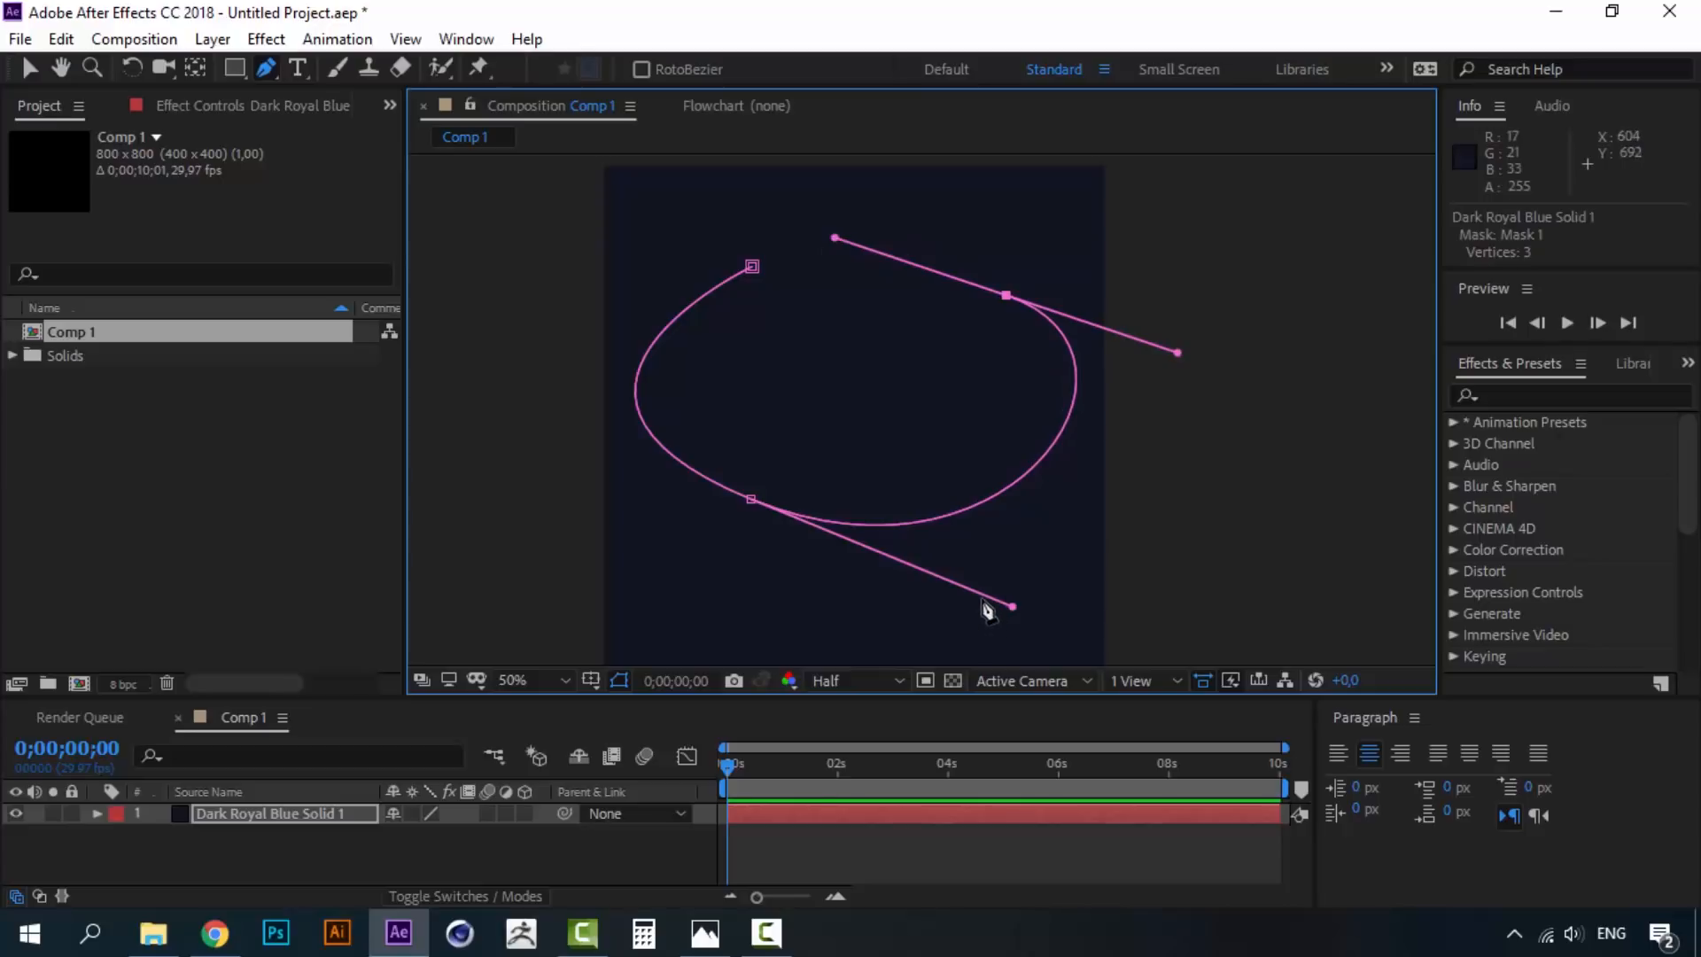
- Add the fourth to sixth curved vertices, close Mask 1 at the first point, and reshape the lower-left curve
scroll(987, 607, down, 3)
drag(949, 496, 971, 530)
key(ctrl+z)
drag(935, 431, 1003, 523)
drag(841, 533, 654, 516)
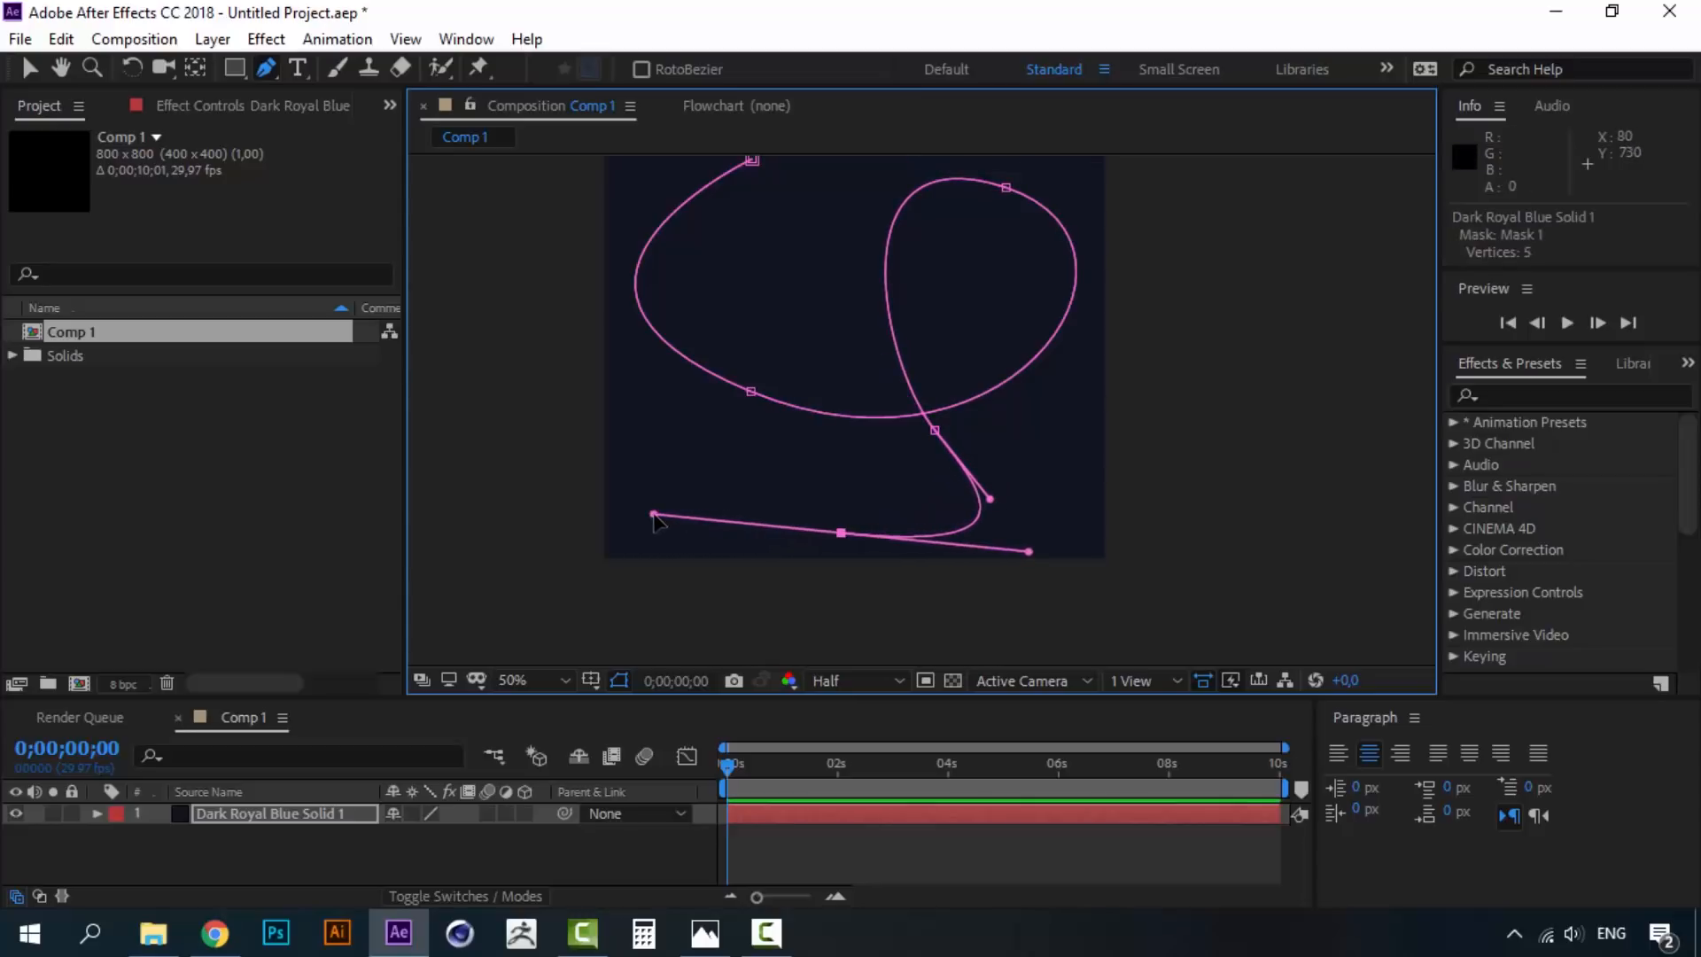
drag(704, 435, 762, 381)
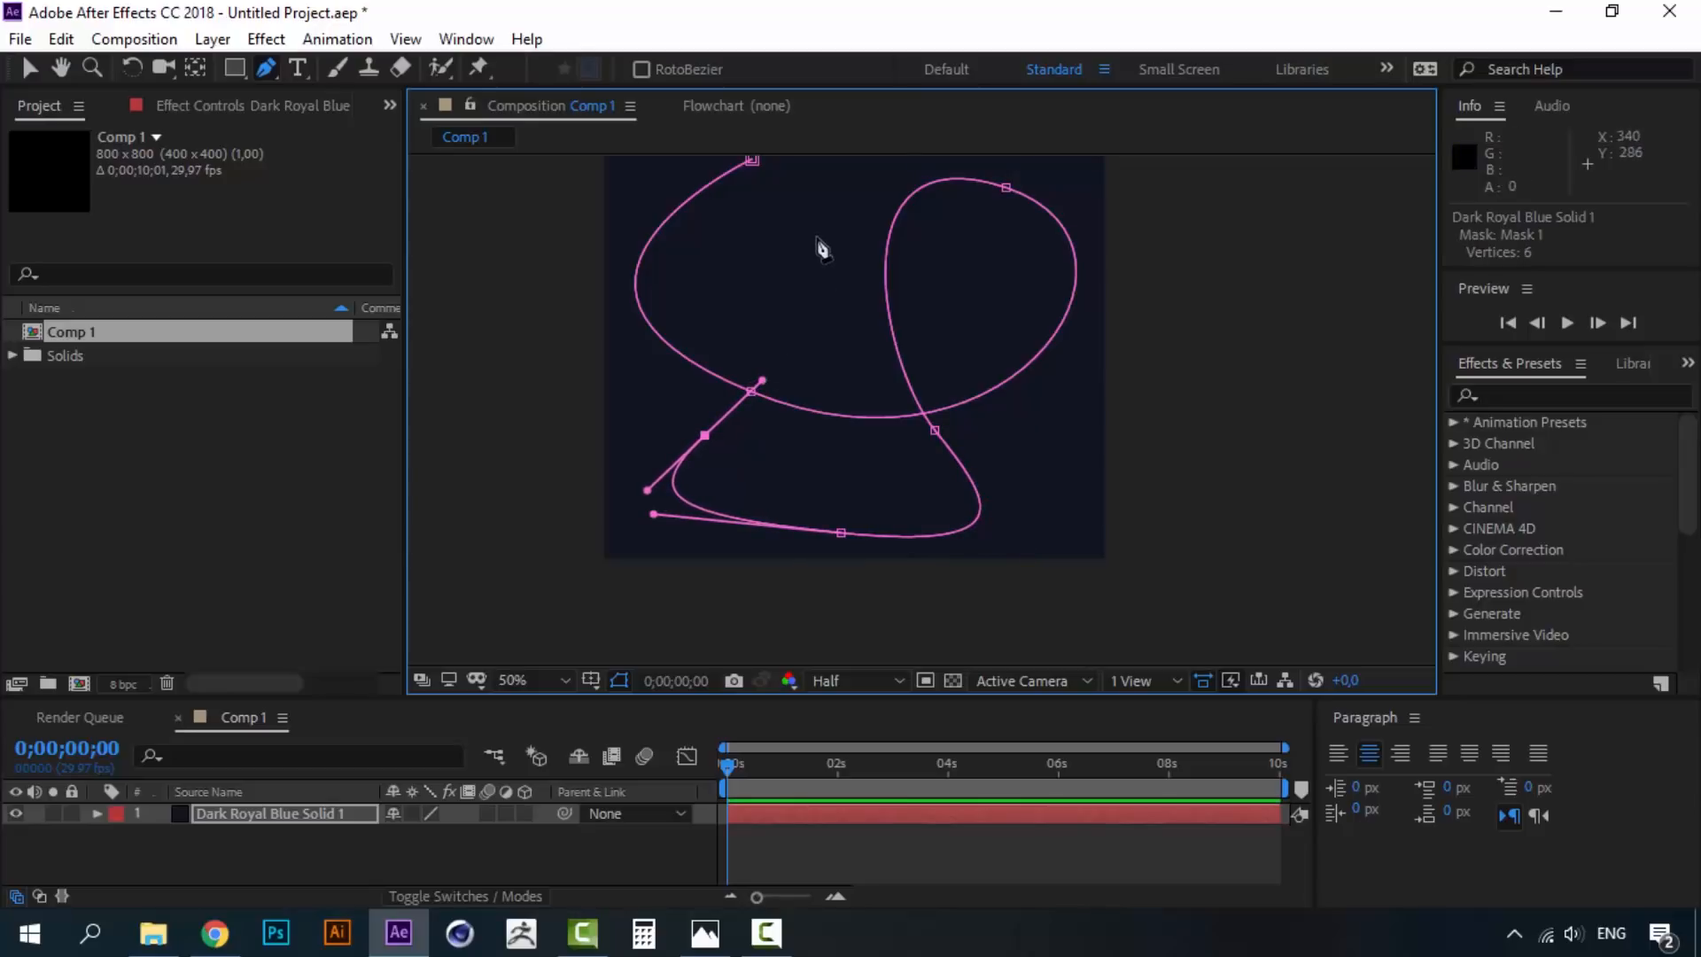
drag(819, 242, 801, 346)
drag(734, 272, 599, 274)
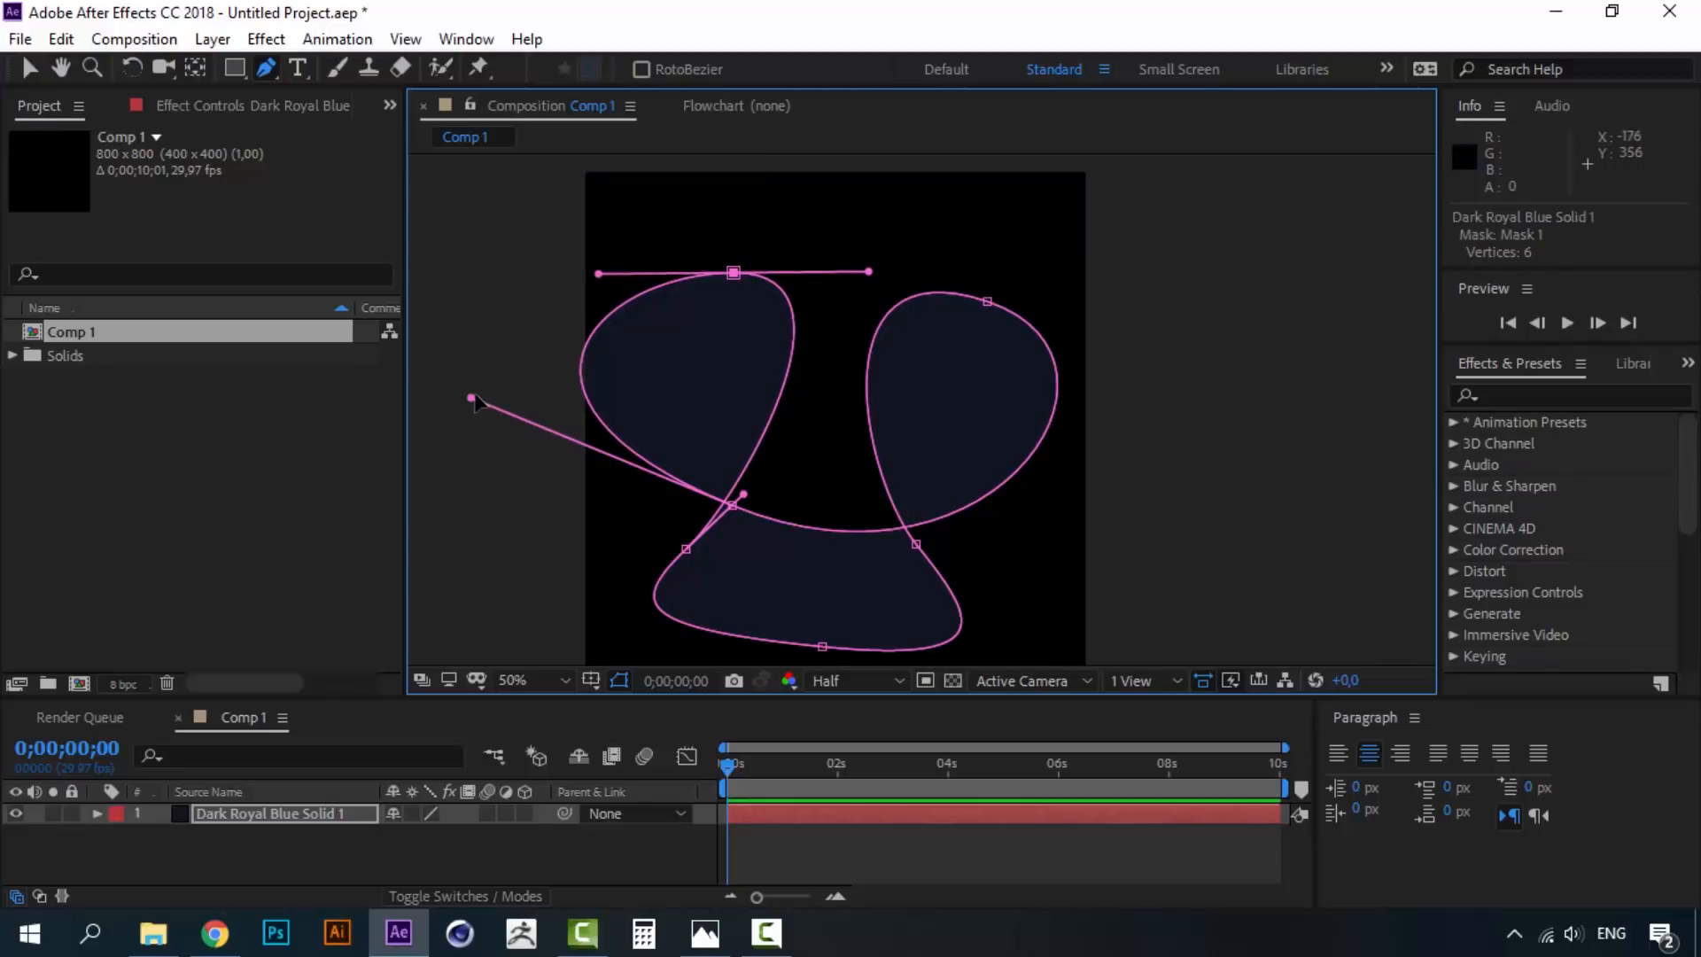
drag(473, 401, 538, 404)
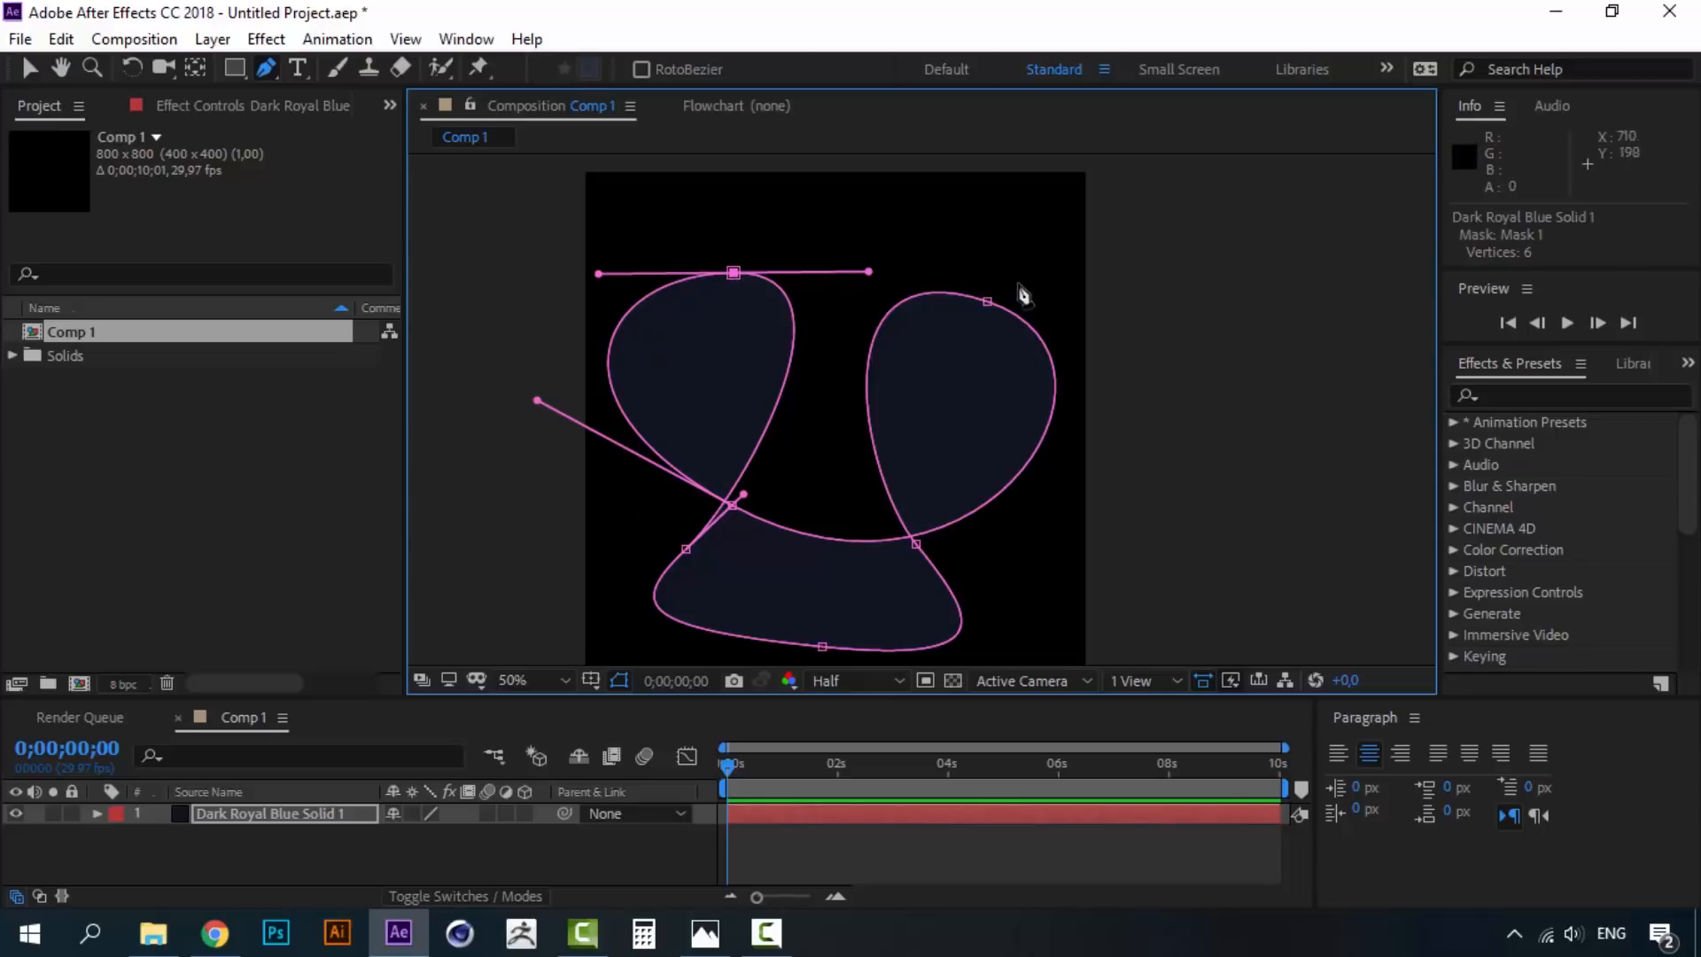
click(714, 945)
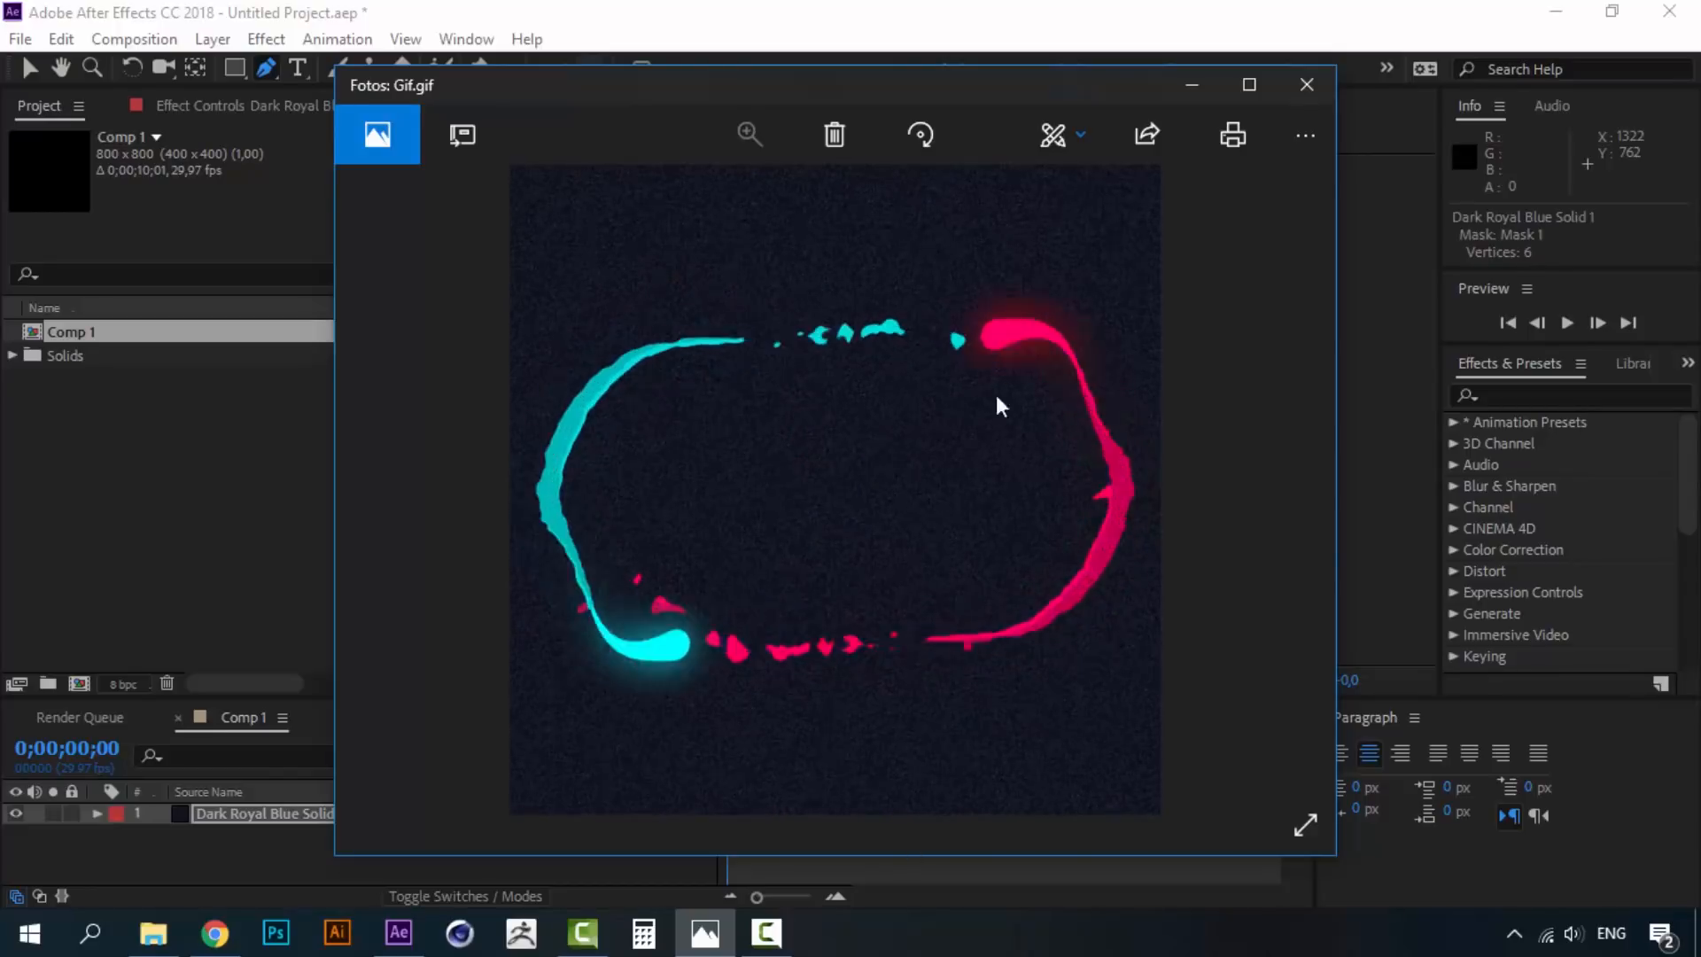
click(704, 948)
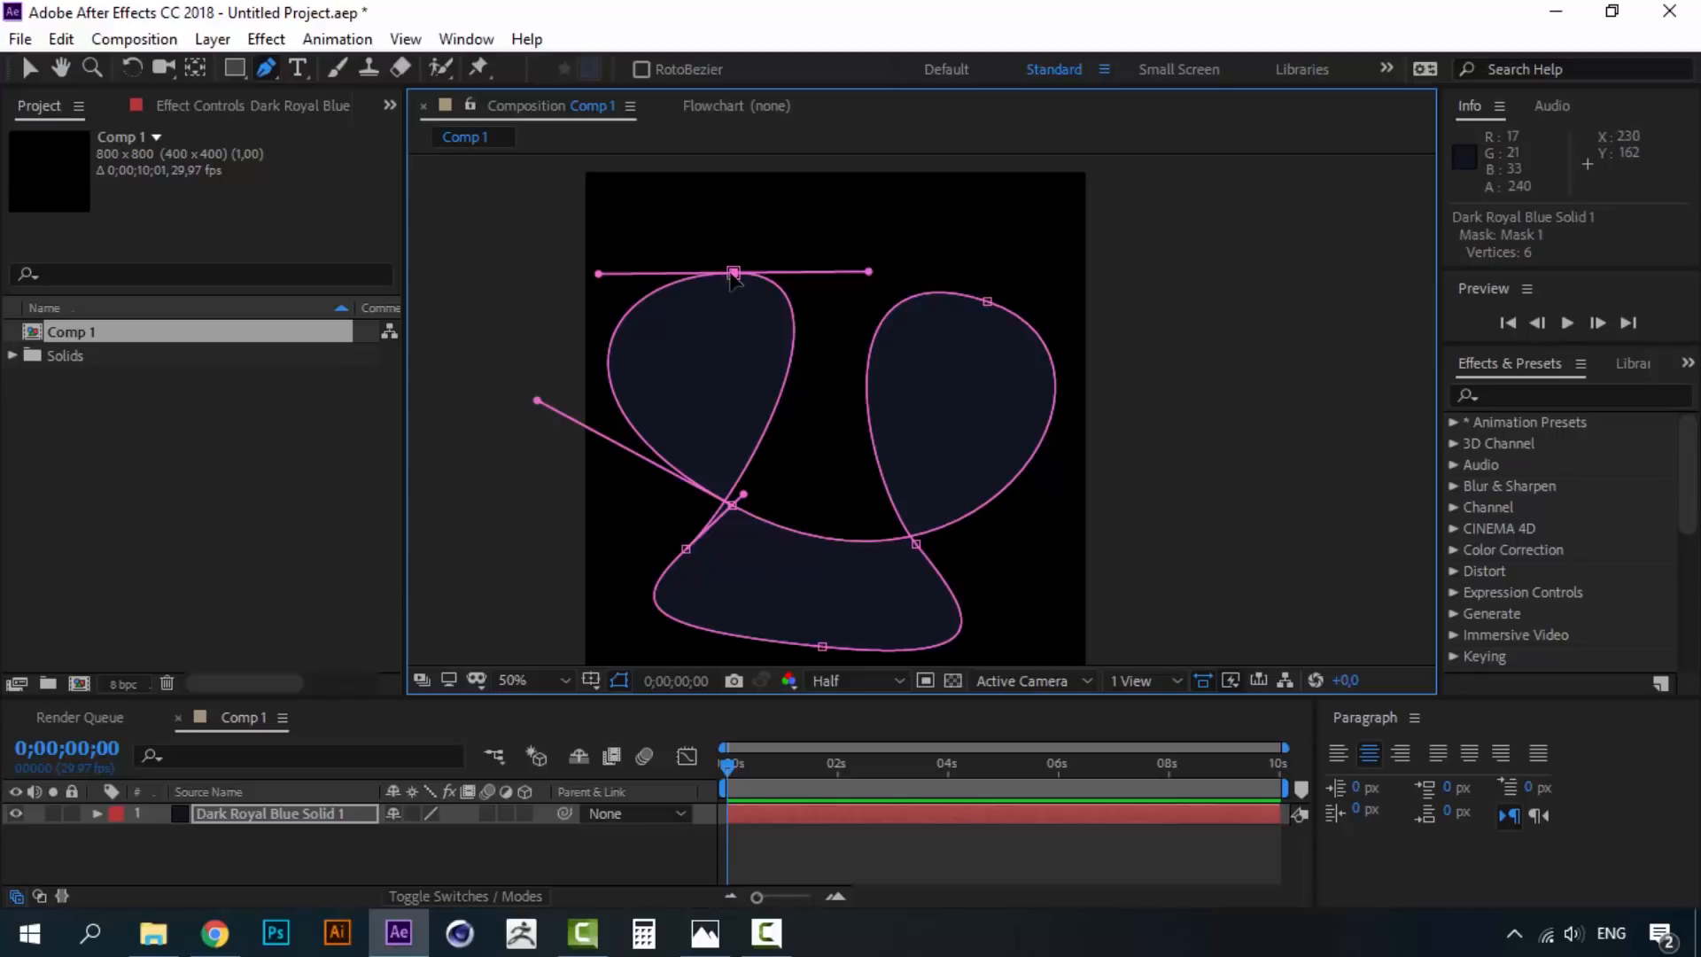
- Nudge the top mask vertex and adjust a lower-left curve handle
drag(735, 277, 736, 284)
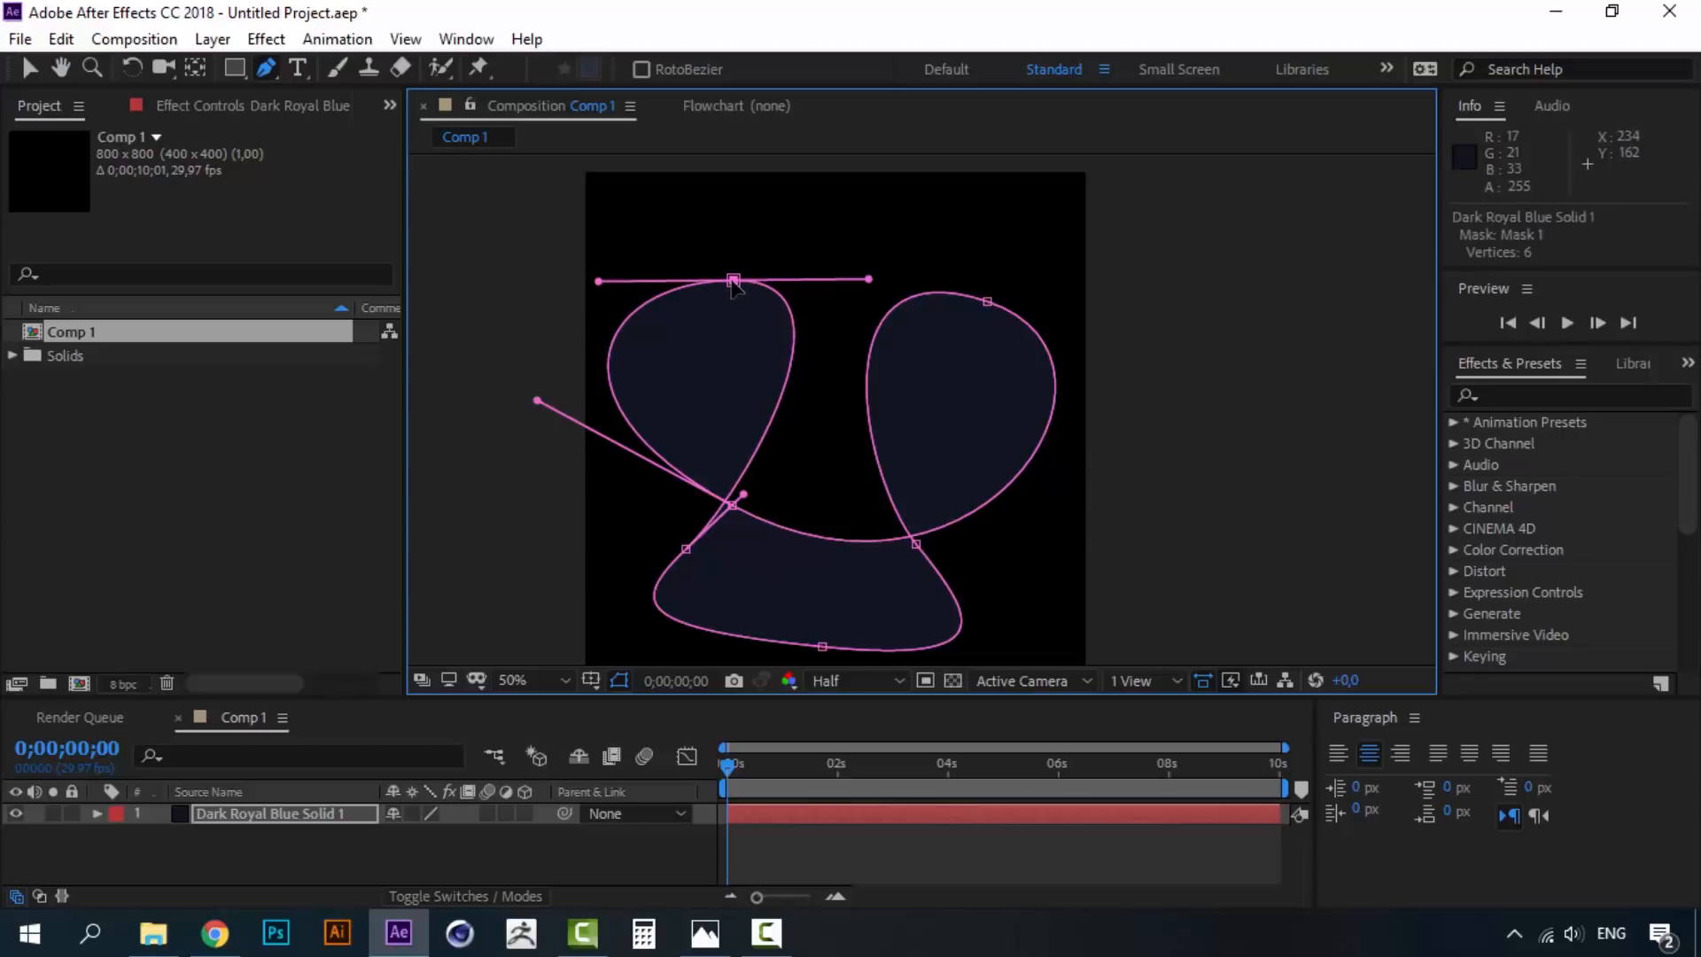
drag(536, 401, 561, 411)
key(space)
drag(931, 494, 900, 411)
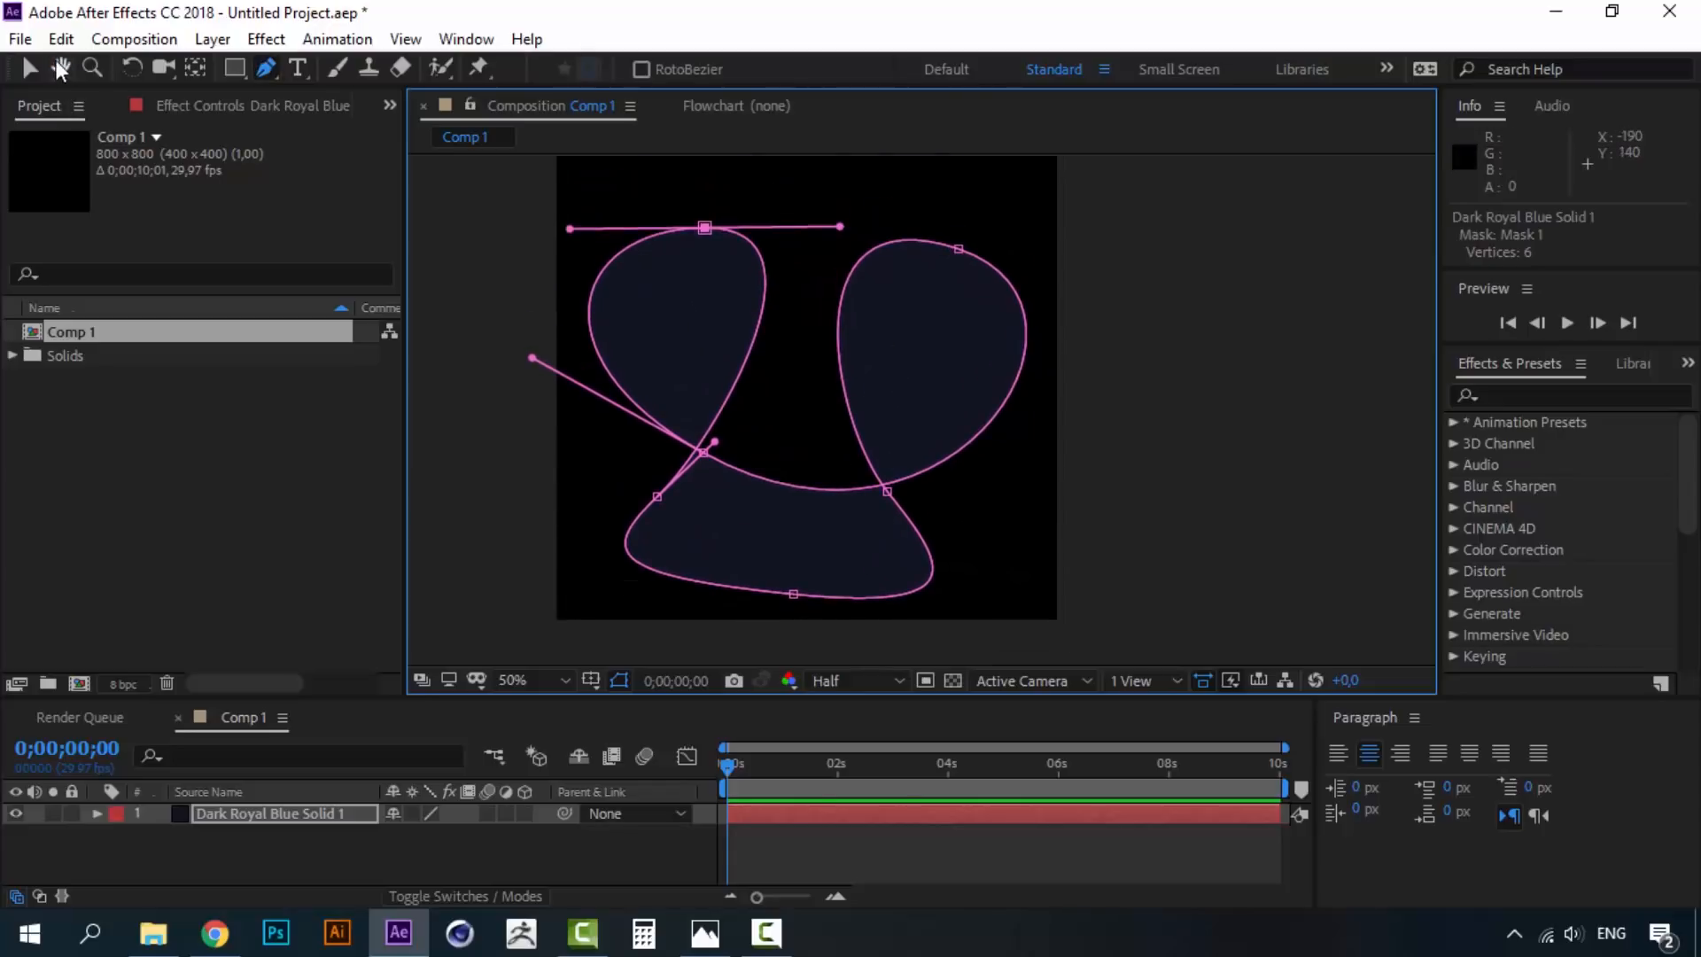
click(32, 68)
key(Up)
key(Up)
key(Up)
key(Up)
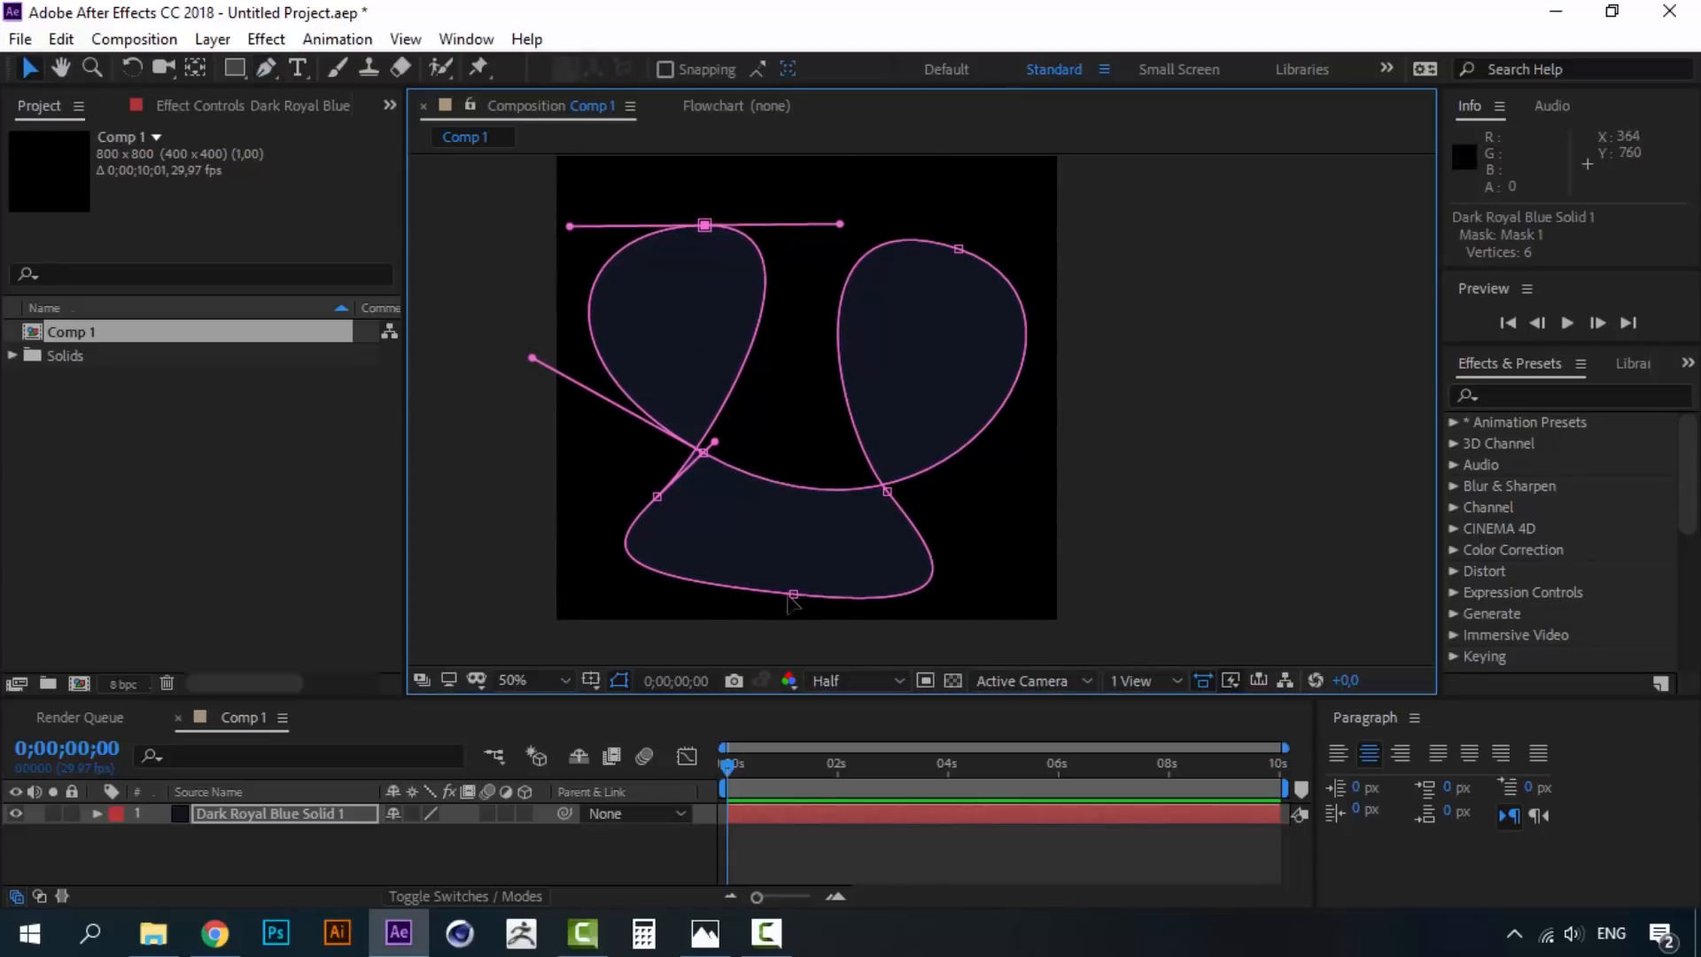
- Raise the bottom, crossing and neighbouring vertices to reshape the lower lobe
drag(793, 593, 796, 587)
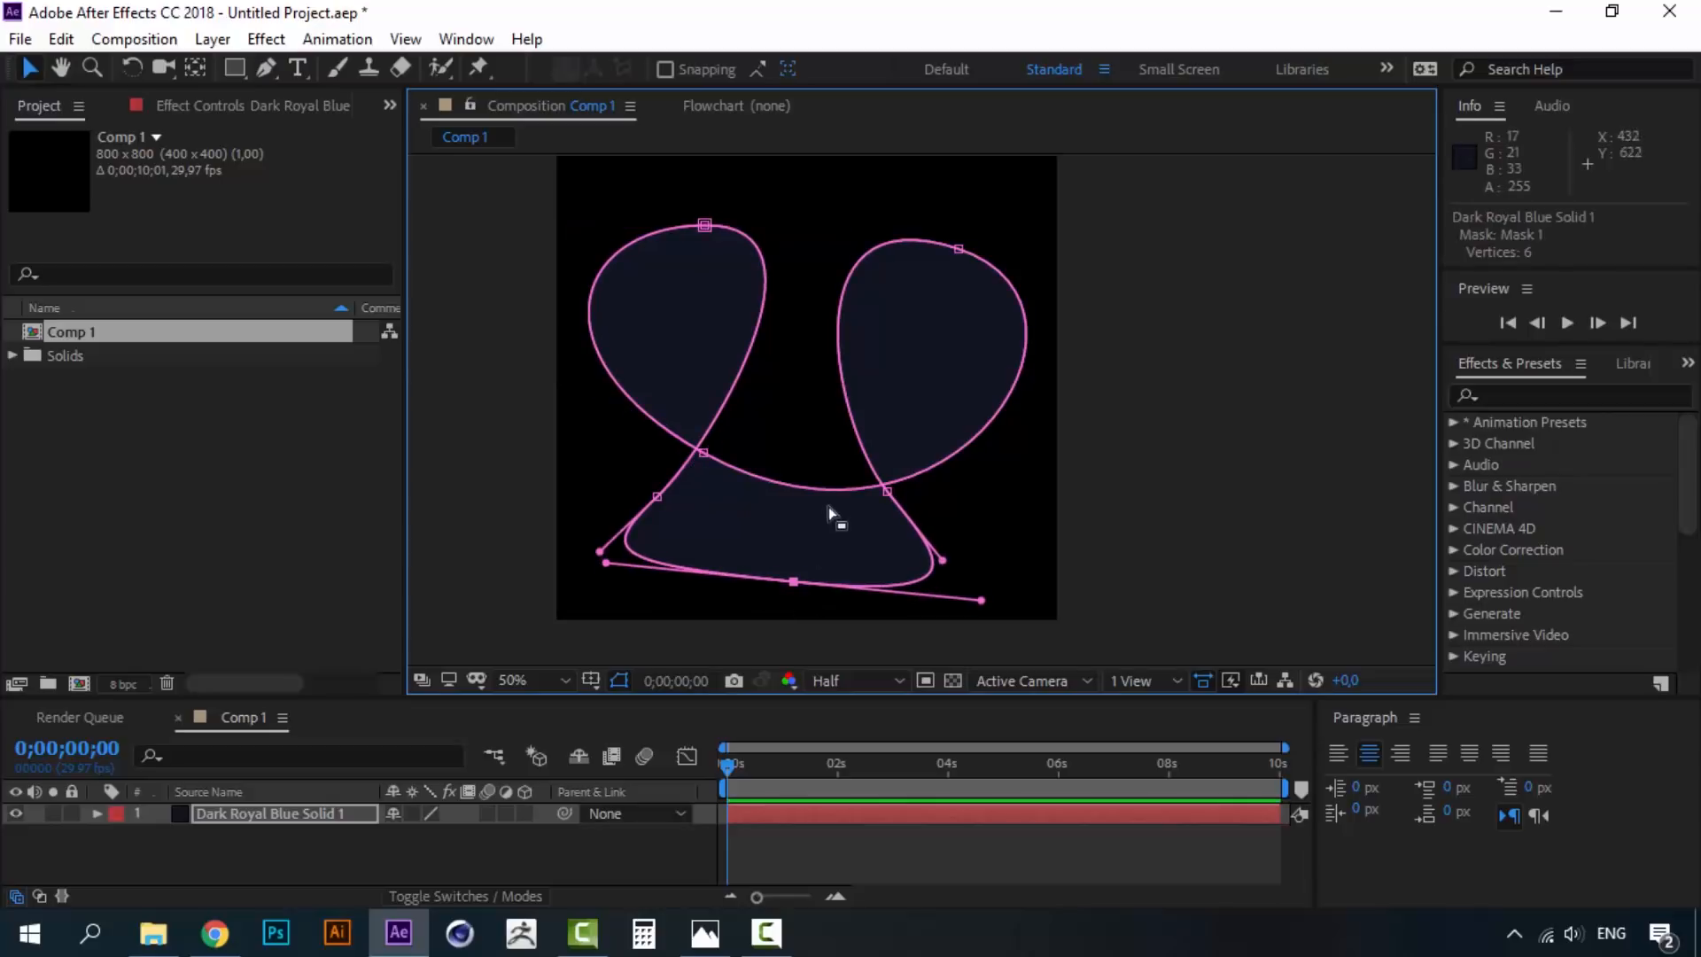
drag(706, 453, 708, 433)
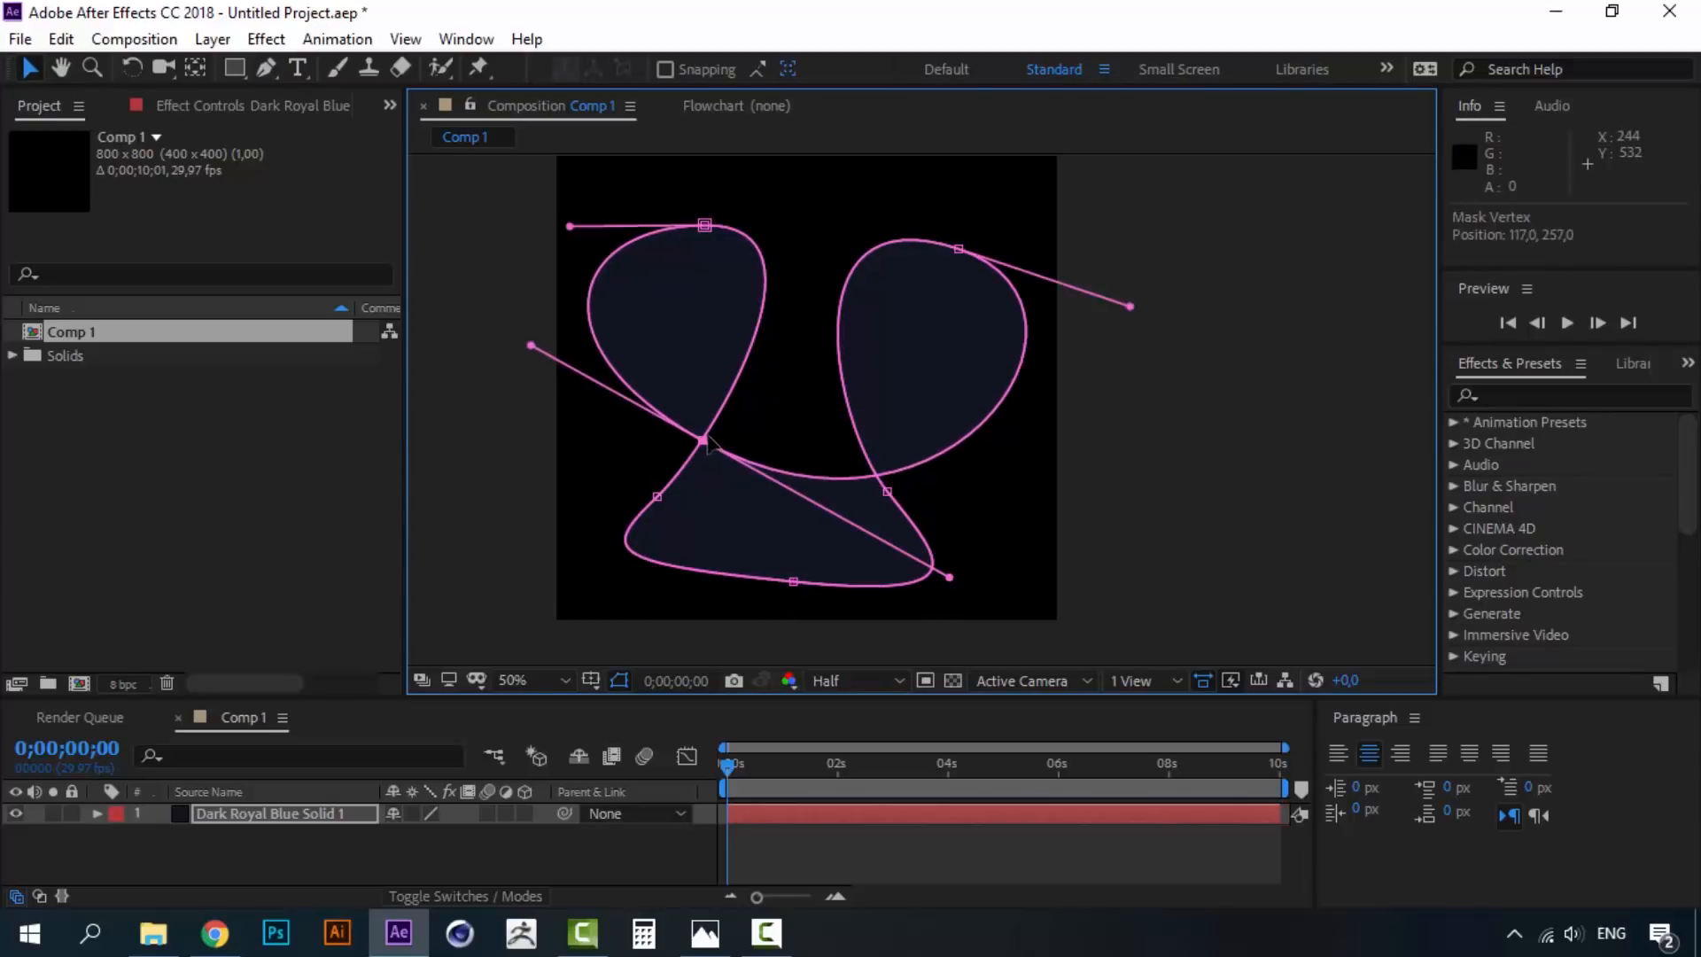
drag(794, 582, 792, 585)
drag(889, 491, 886, 480)
drag(657, 500, 676, 479)
click(24, 67)
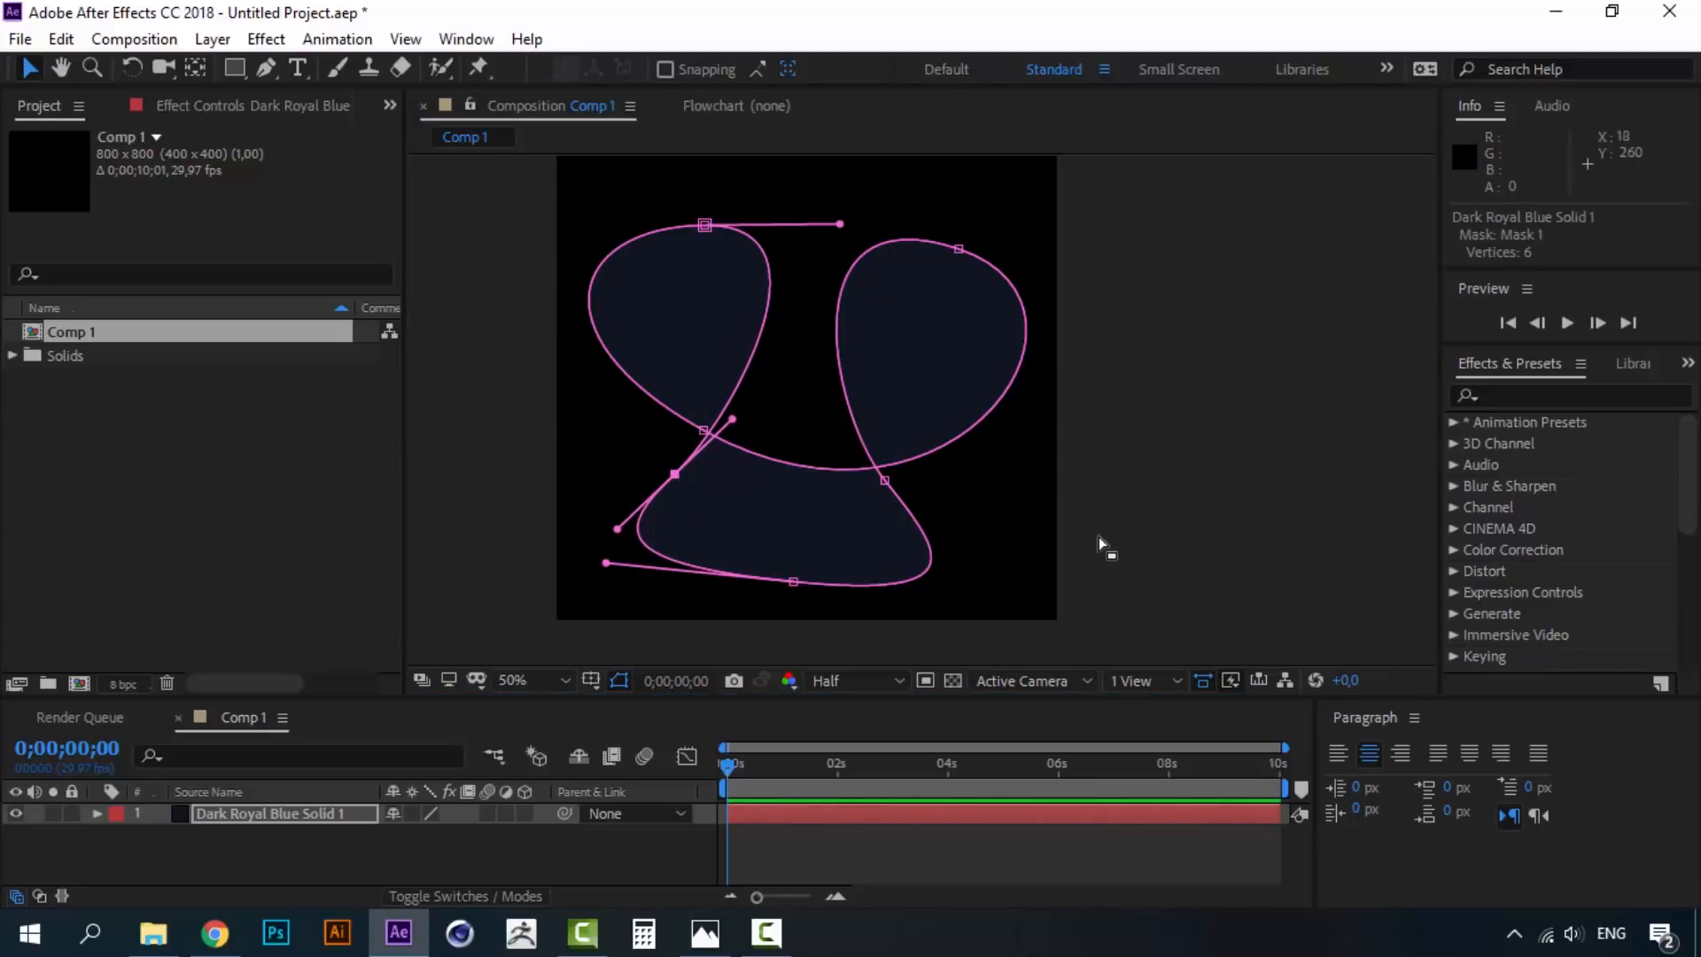
- Rename the solid layer to Line 1
right_click(282, 812)
click(340, 801)
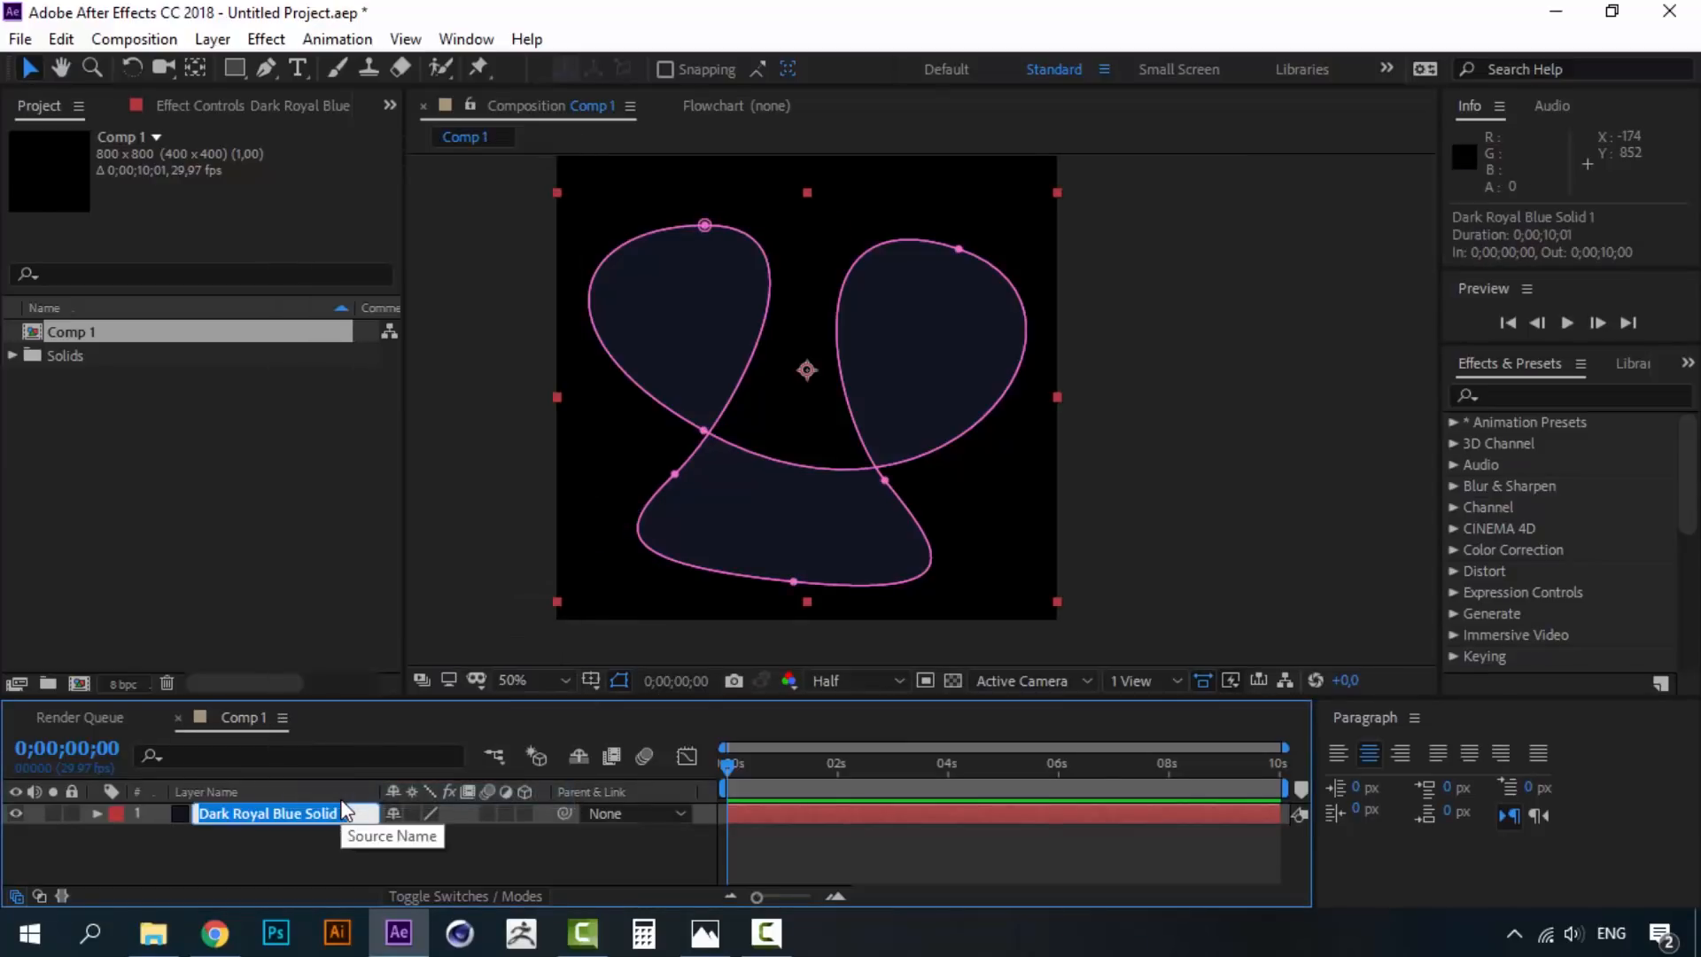
text(Line 1)
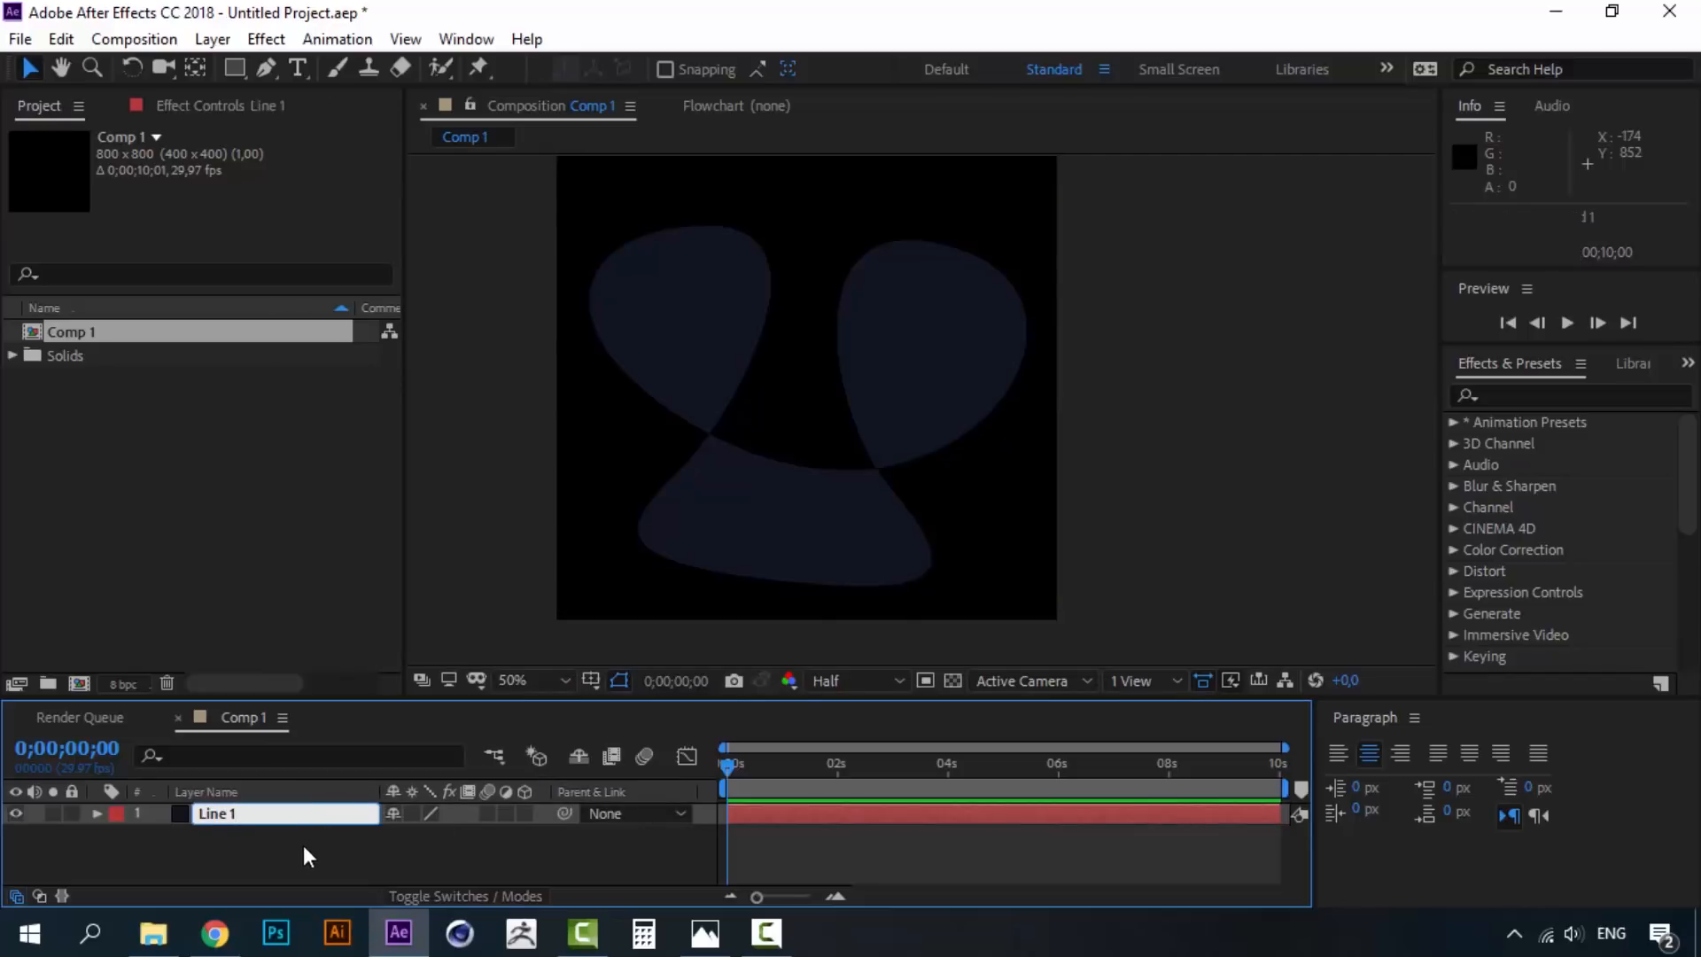
key(Return)
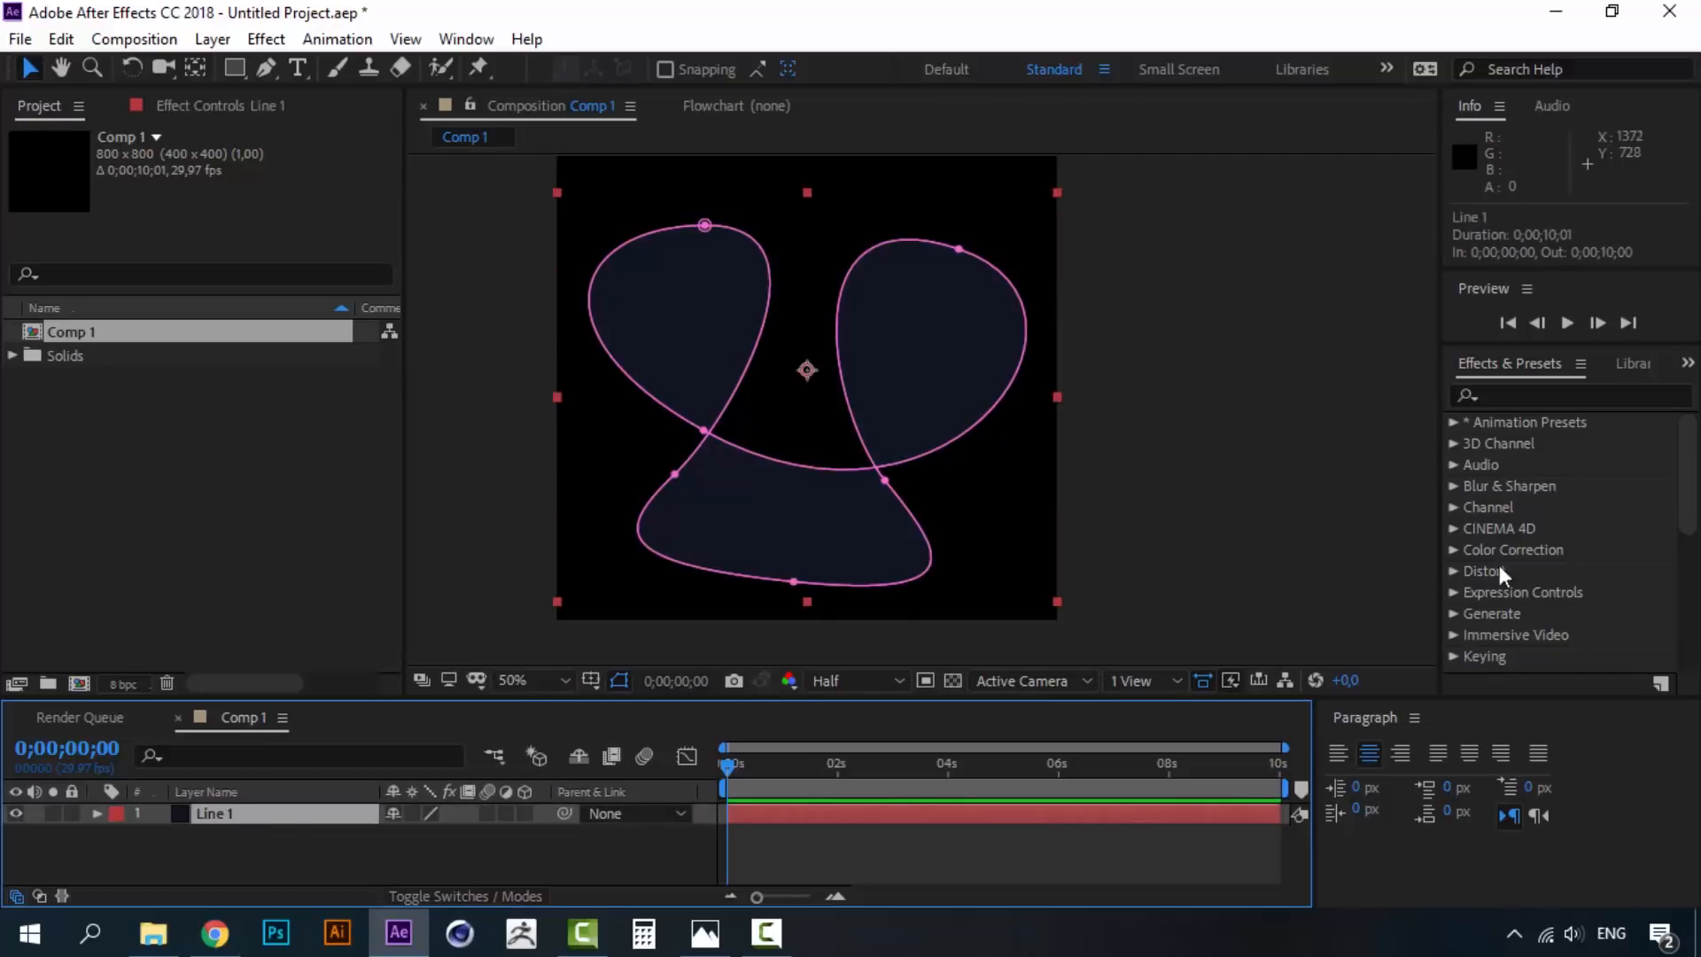
- Apply Trapcode 3D Stroke to Line 1 by searching Effects & Presets for '3d str'
click(1567, 397)
text(3d str)
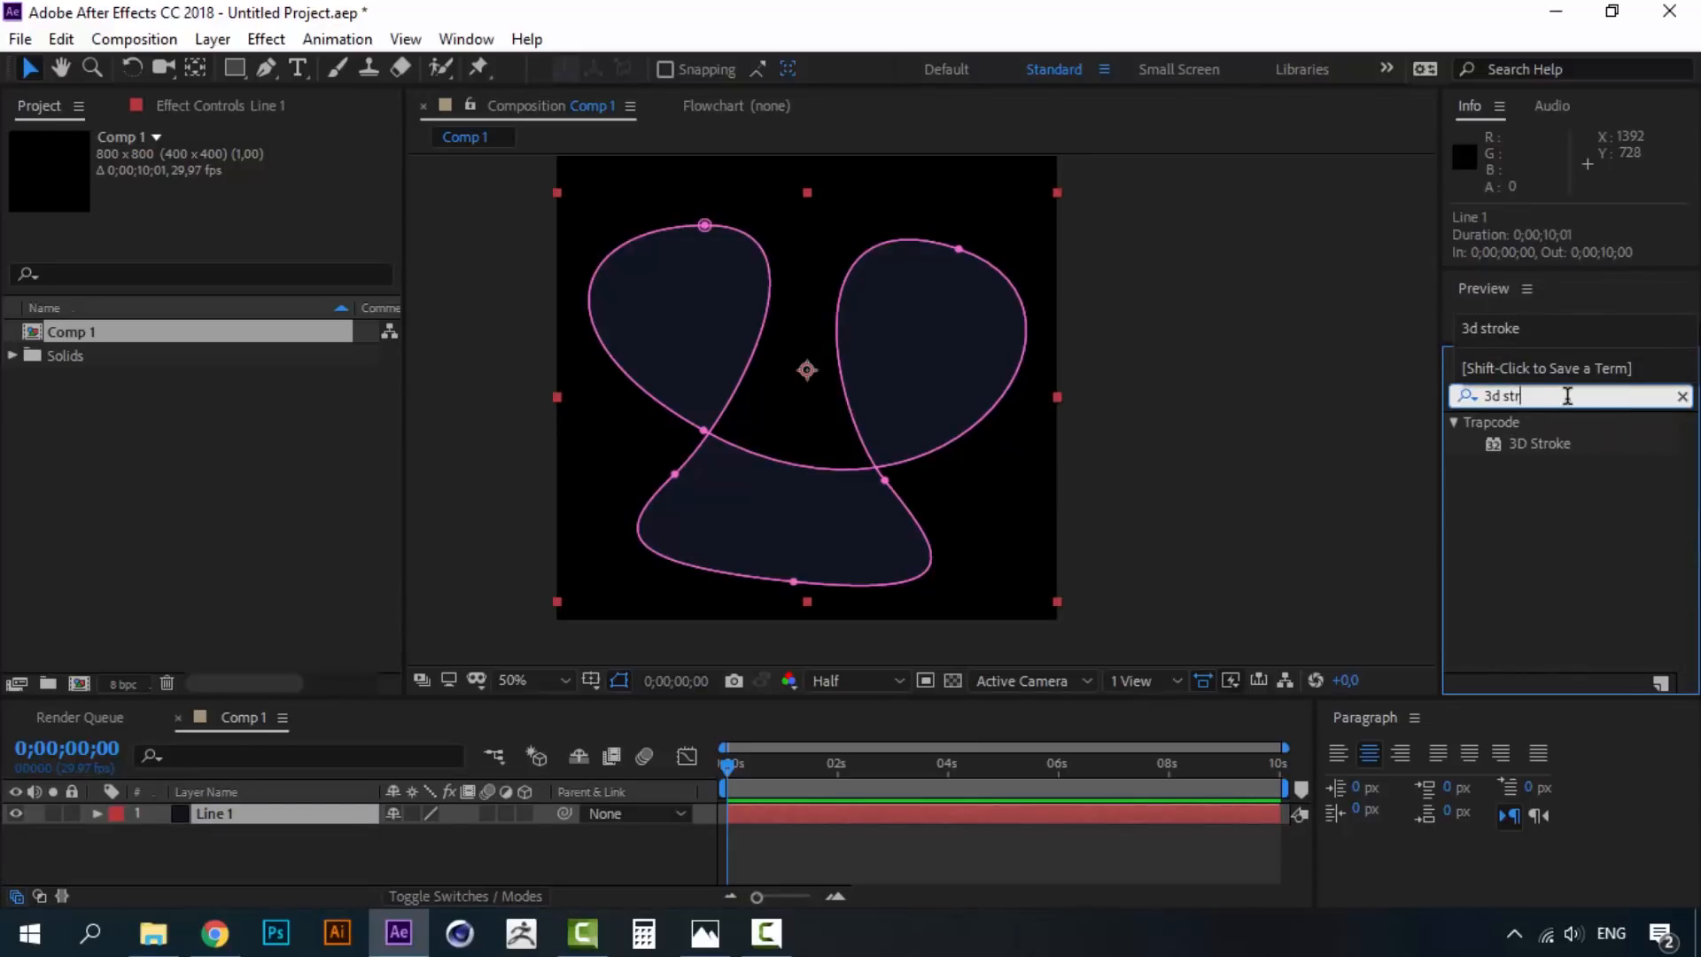
double_click(1542, 443)
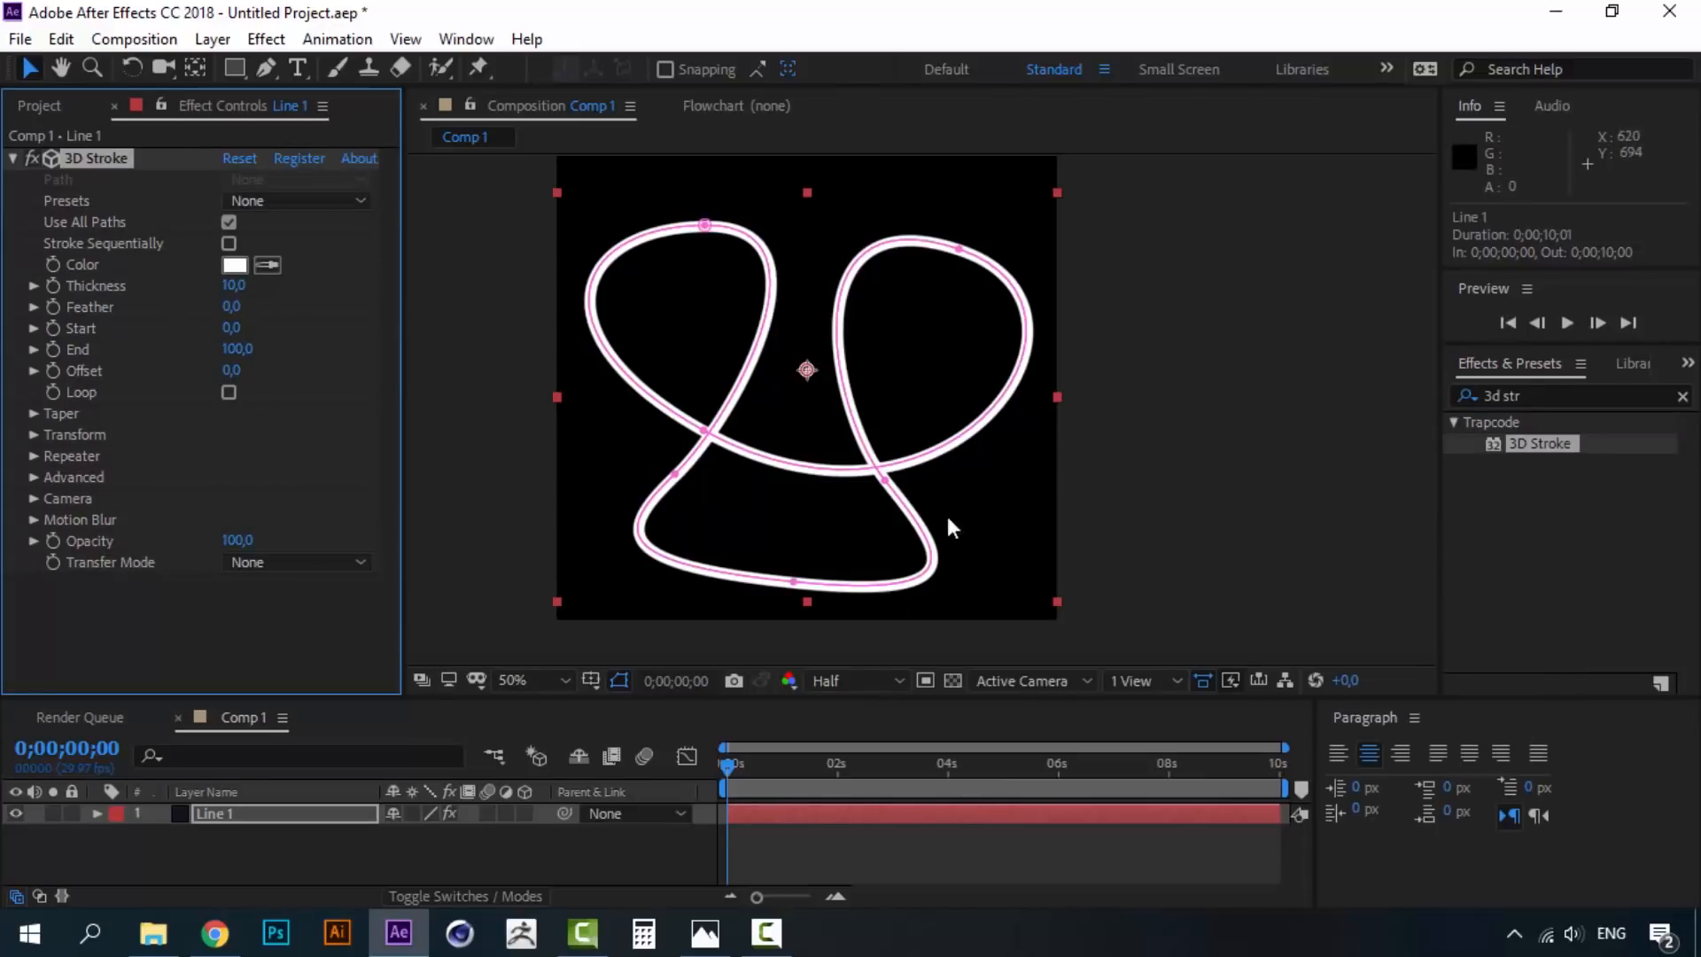
- Enable Start and End keyframing on 3D Stroke and move the current time to 1 second
click(216, 813)
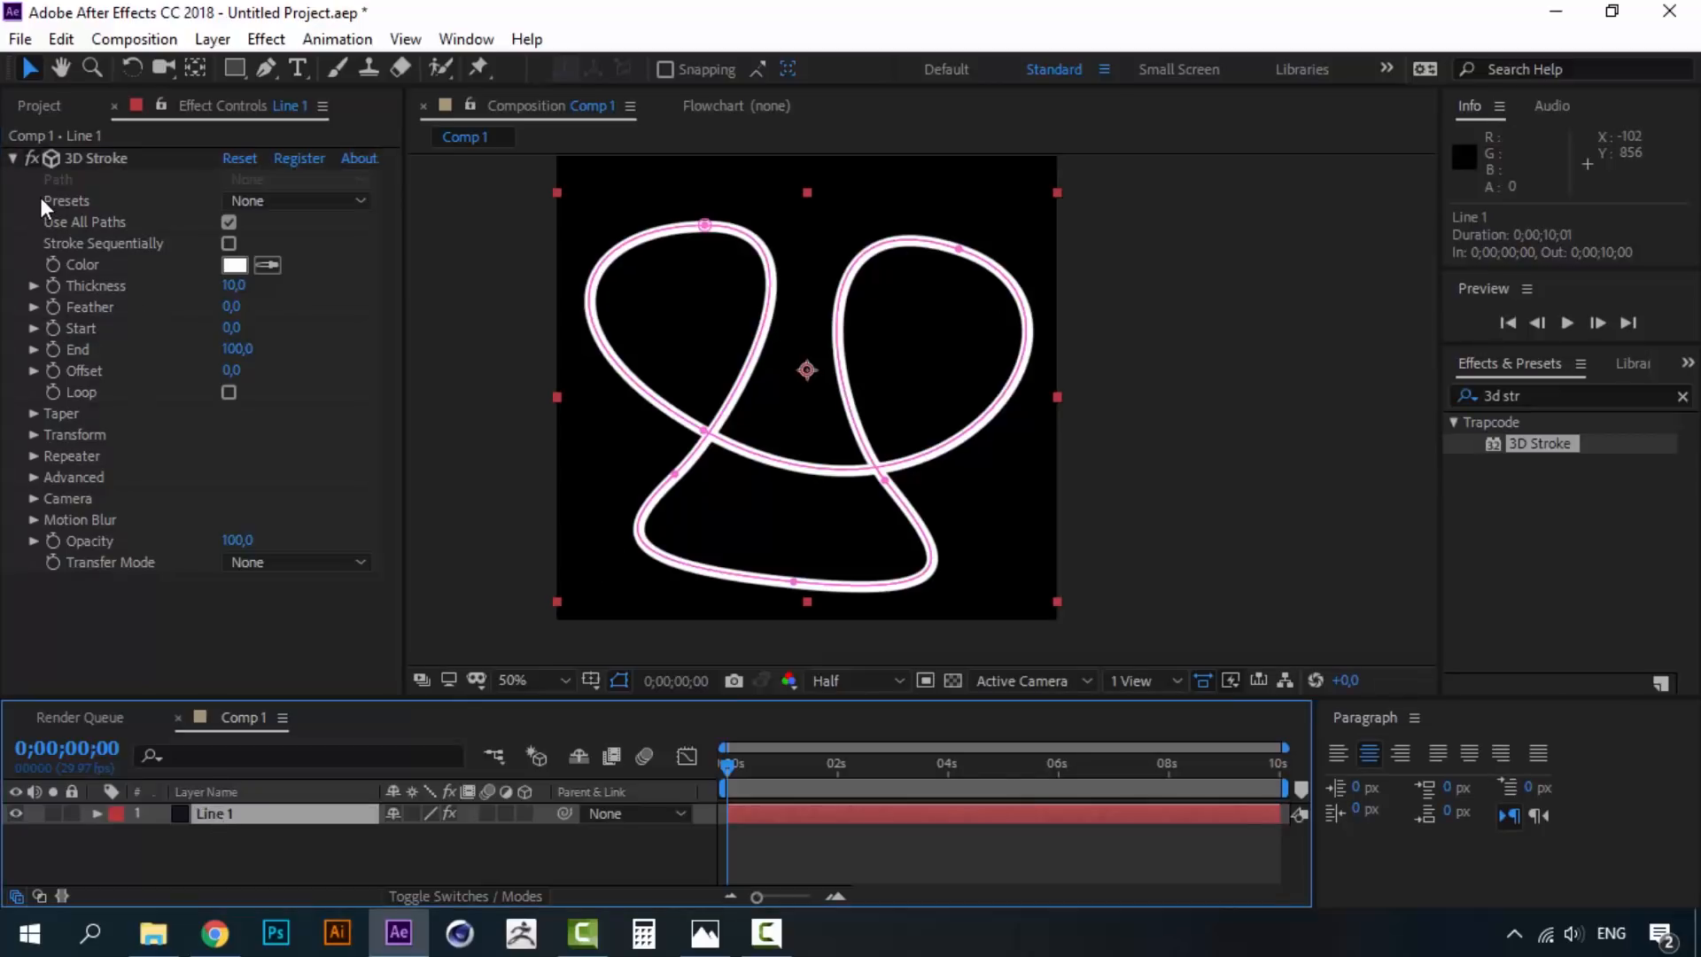
click(54, 328)
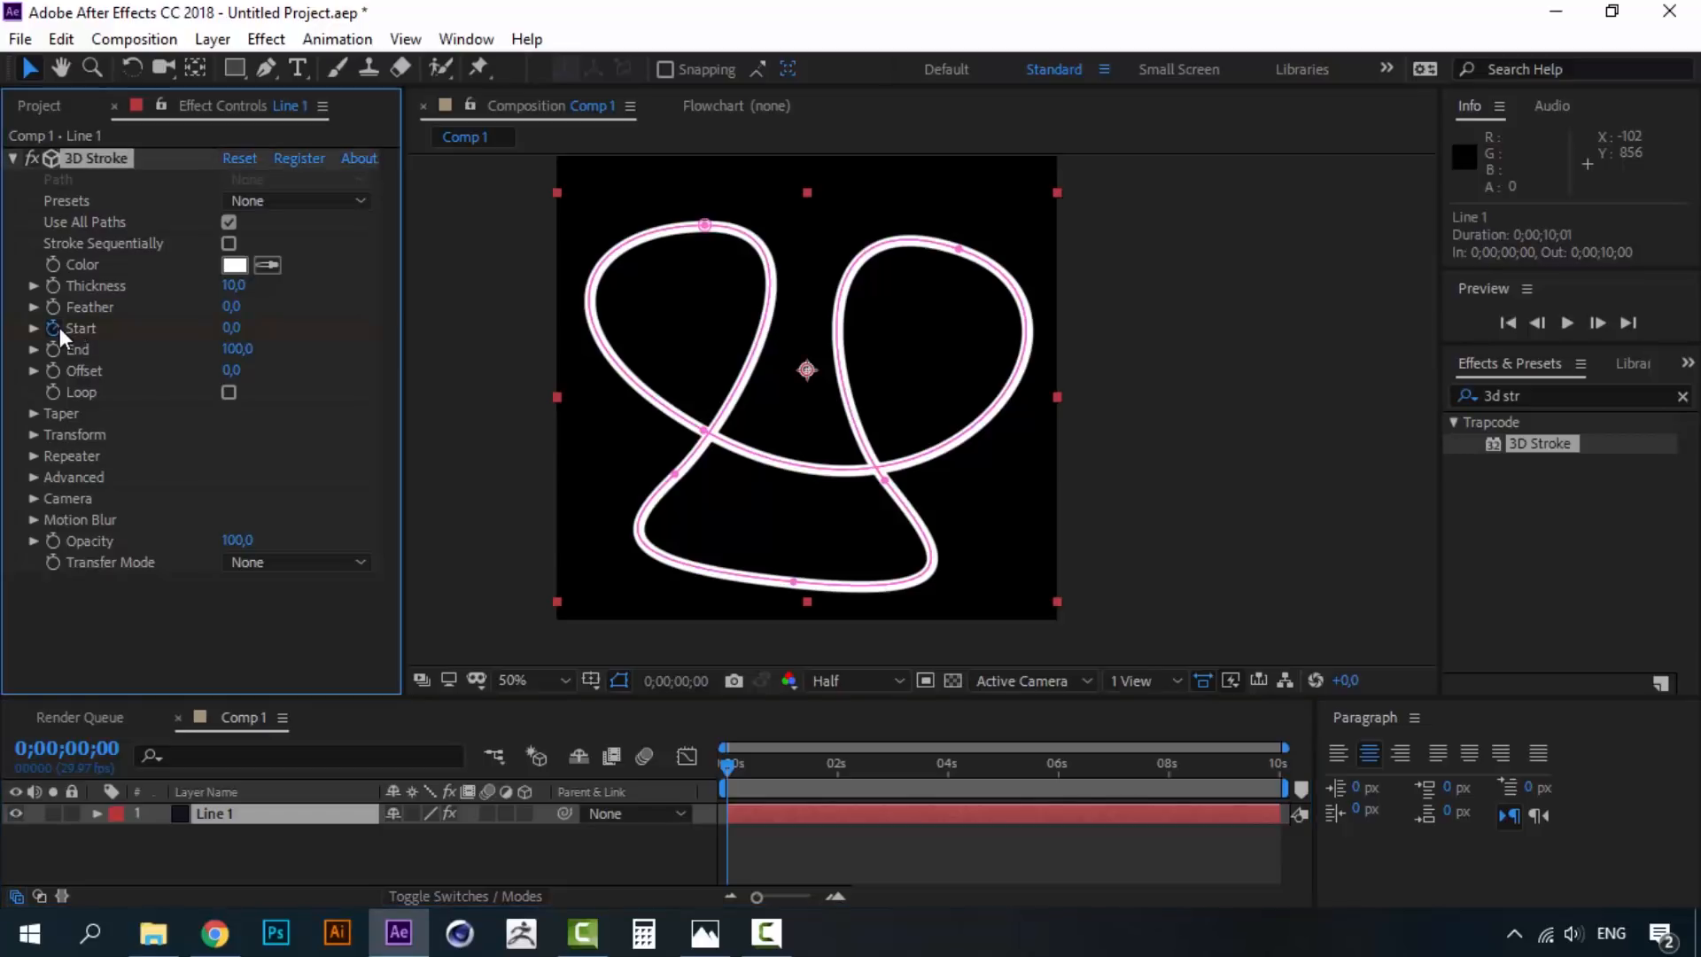
click(54, 350)
click(236, 808)
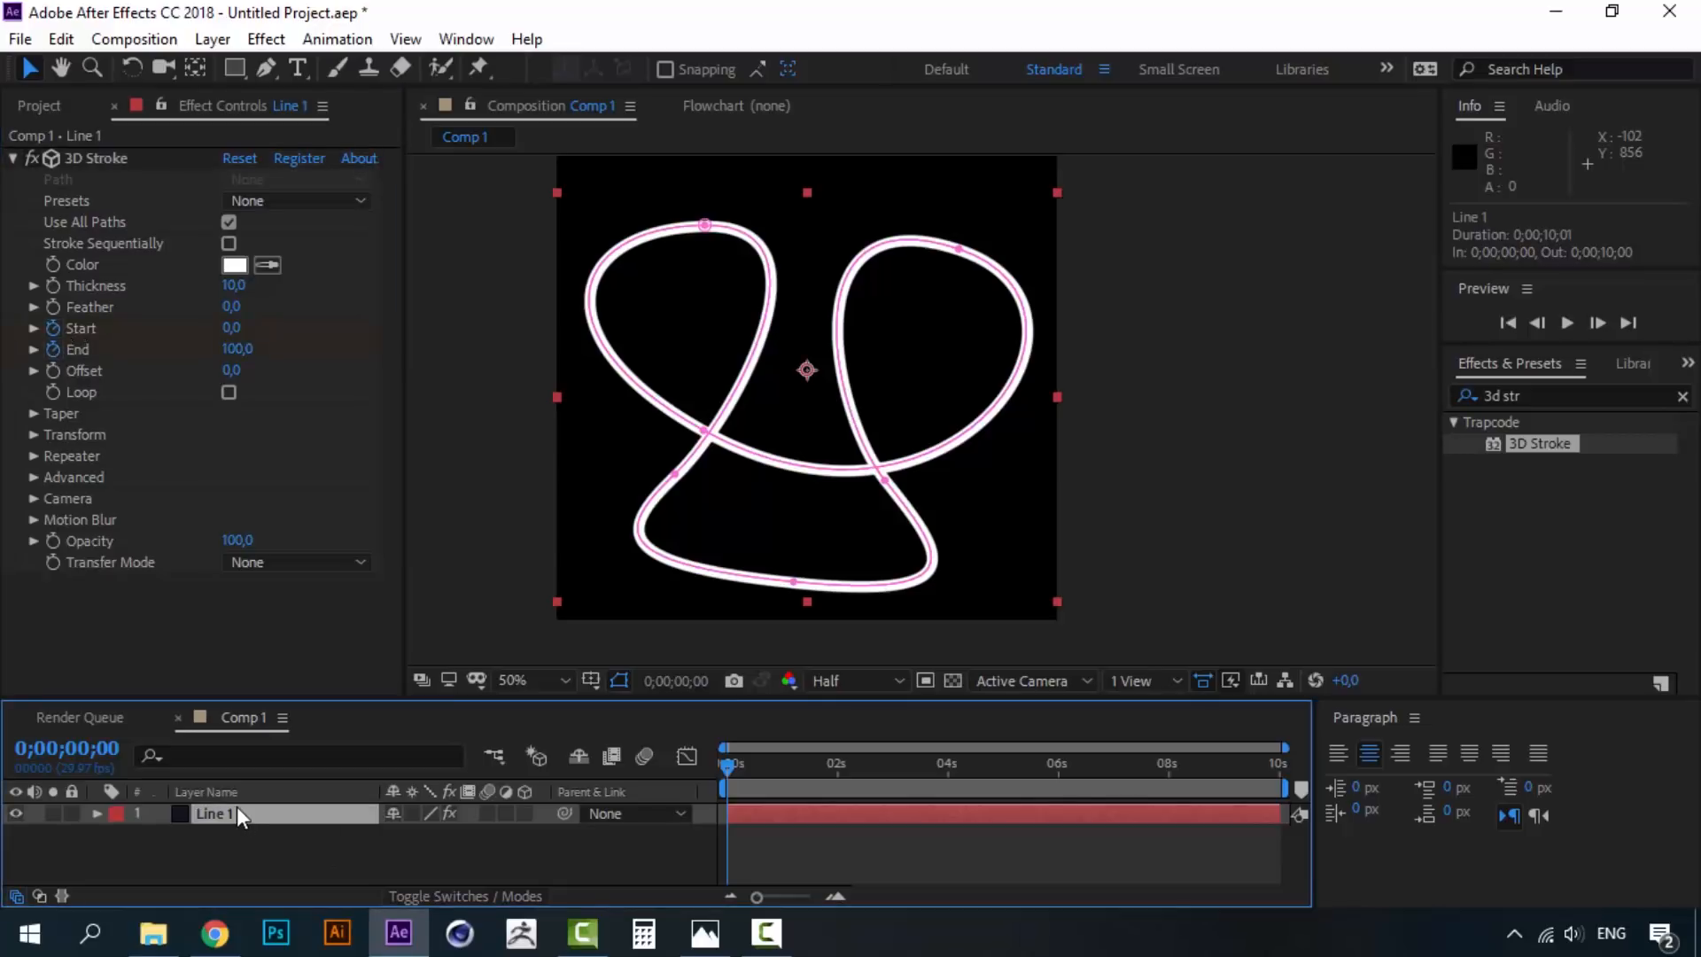
key(u)
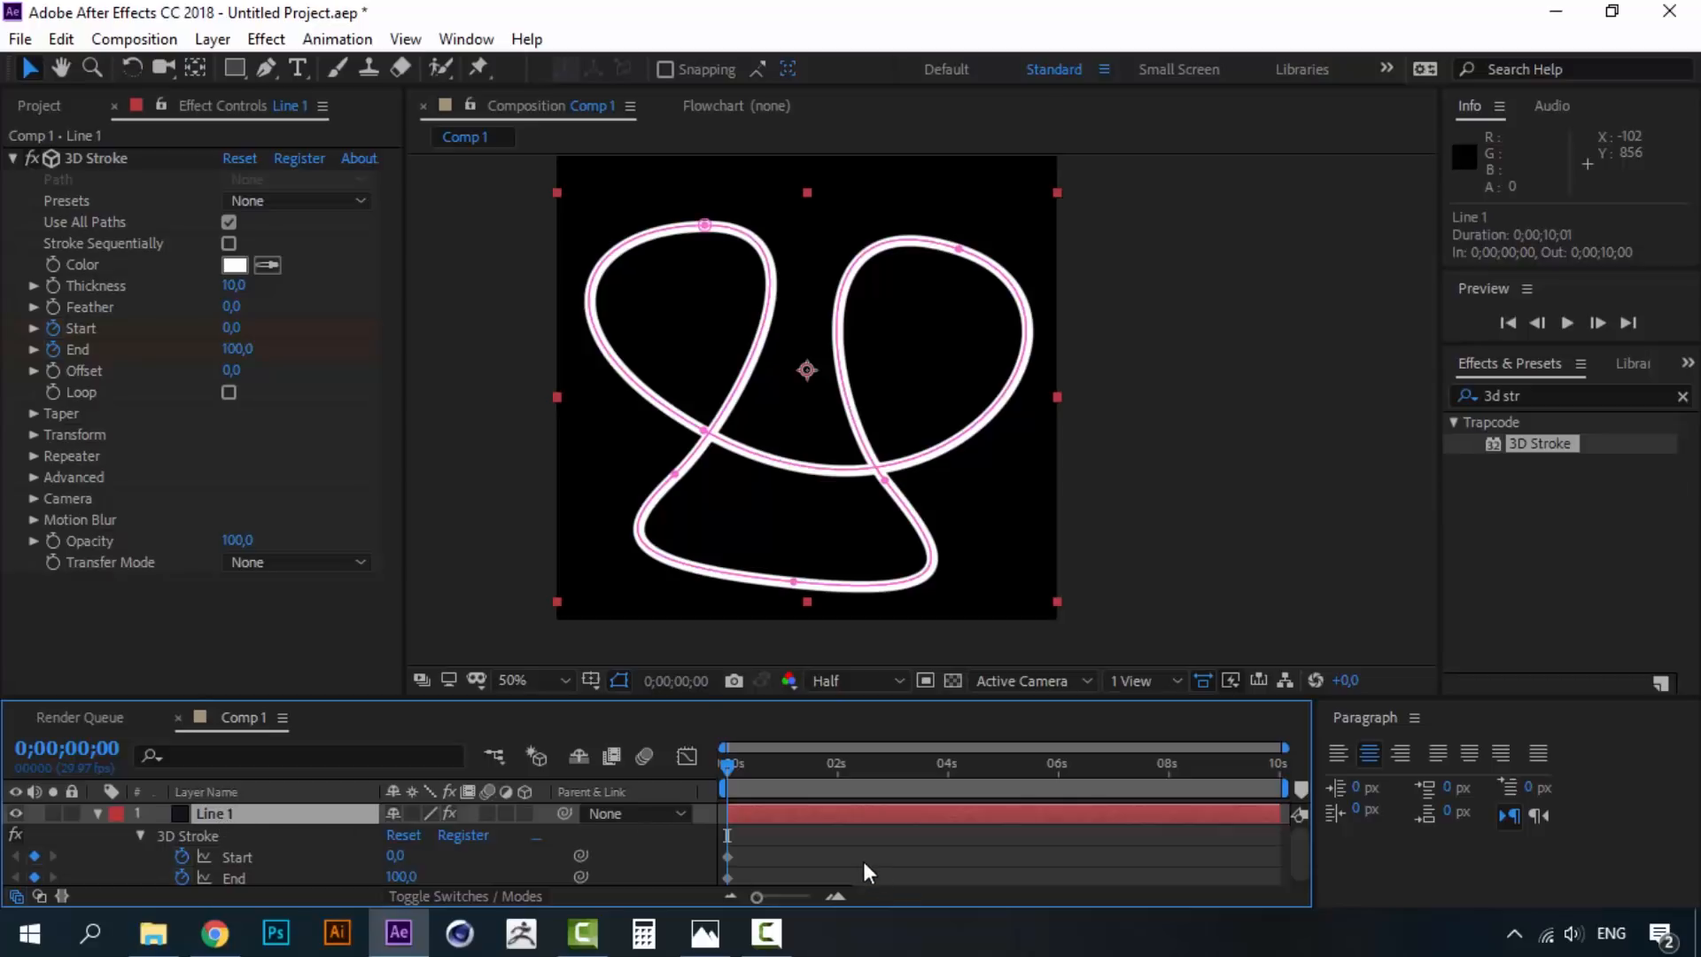
scroll(863, 859, down, 1)
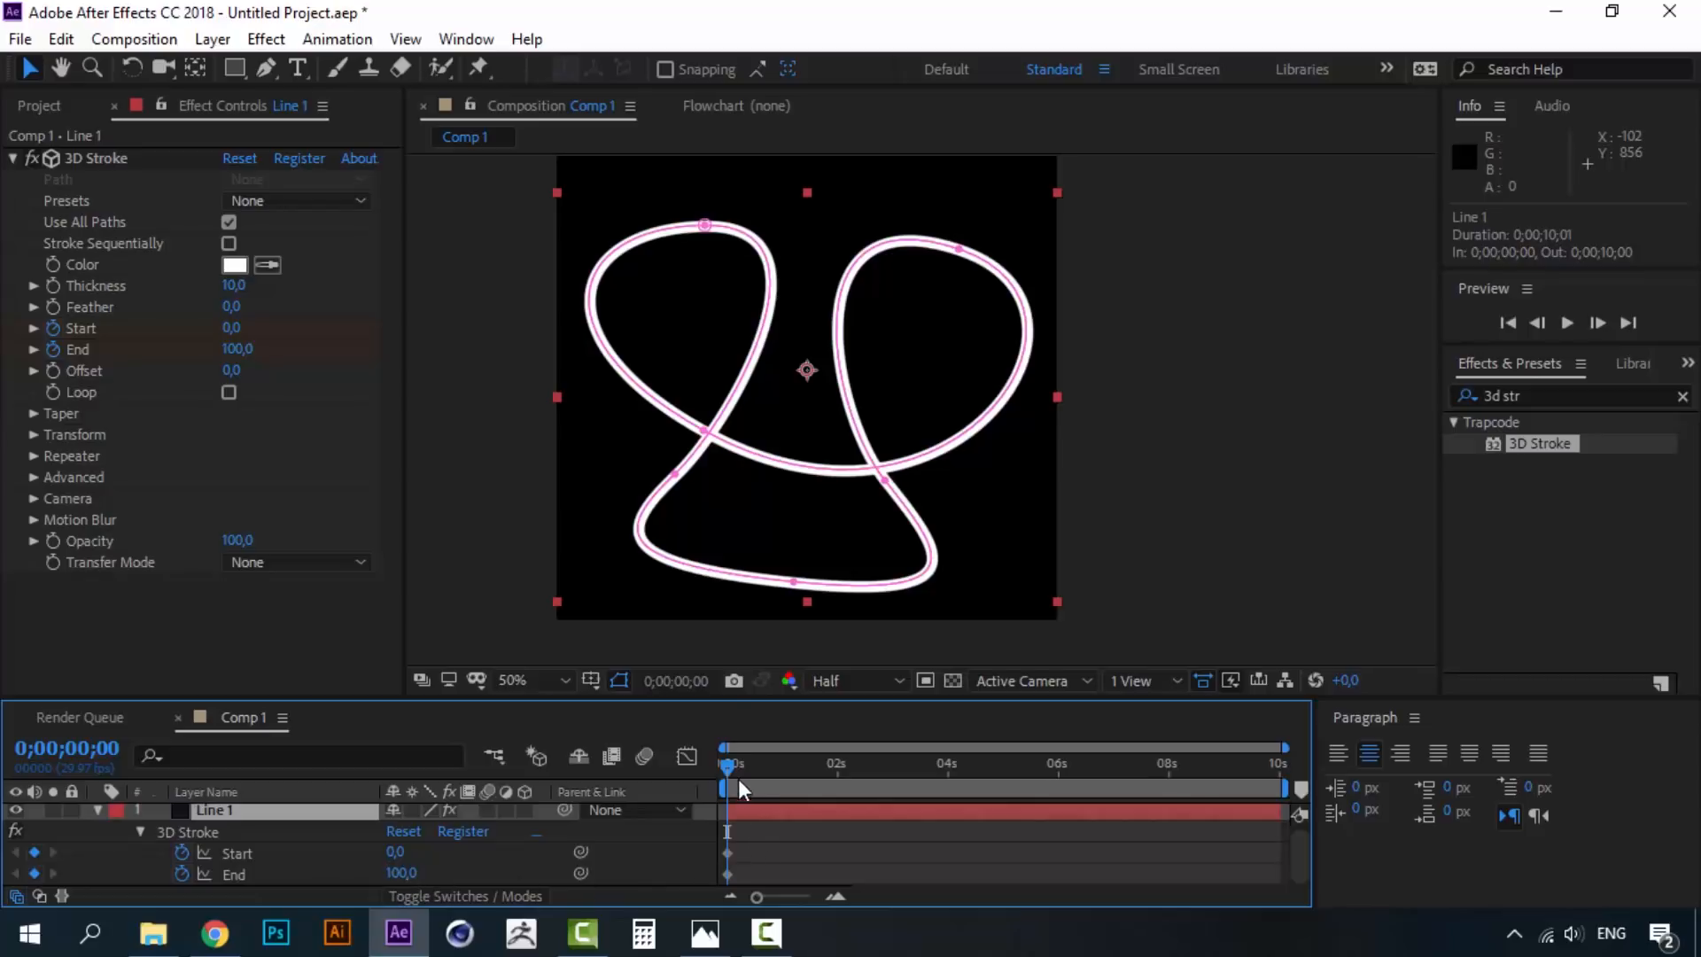
drag(725, 768, 764, 768)
click(839, 898)
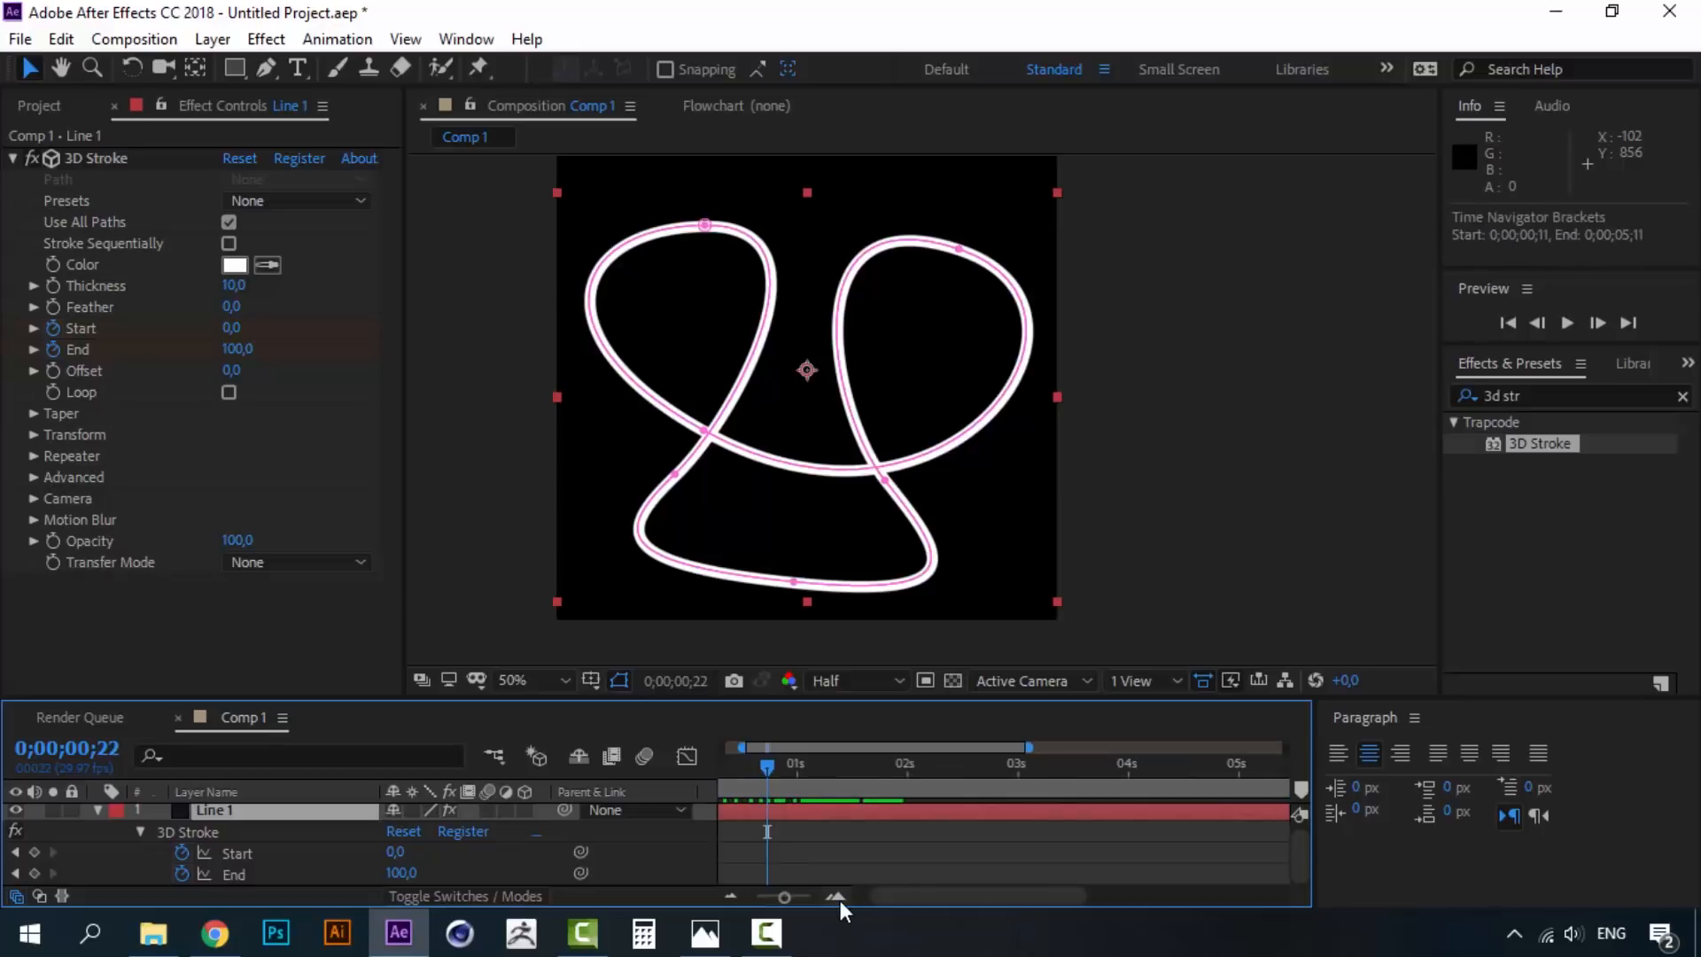
drag(932, 902, 868, 898)
mouse_move(824, 771)
mouse_down()
mouse_move(865, 768)
mouse_move(840, 773)
mouse_up()
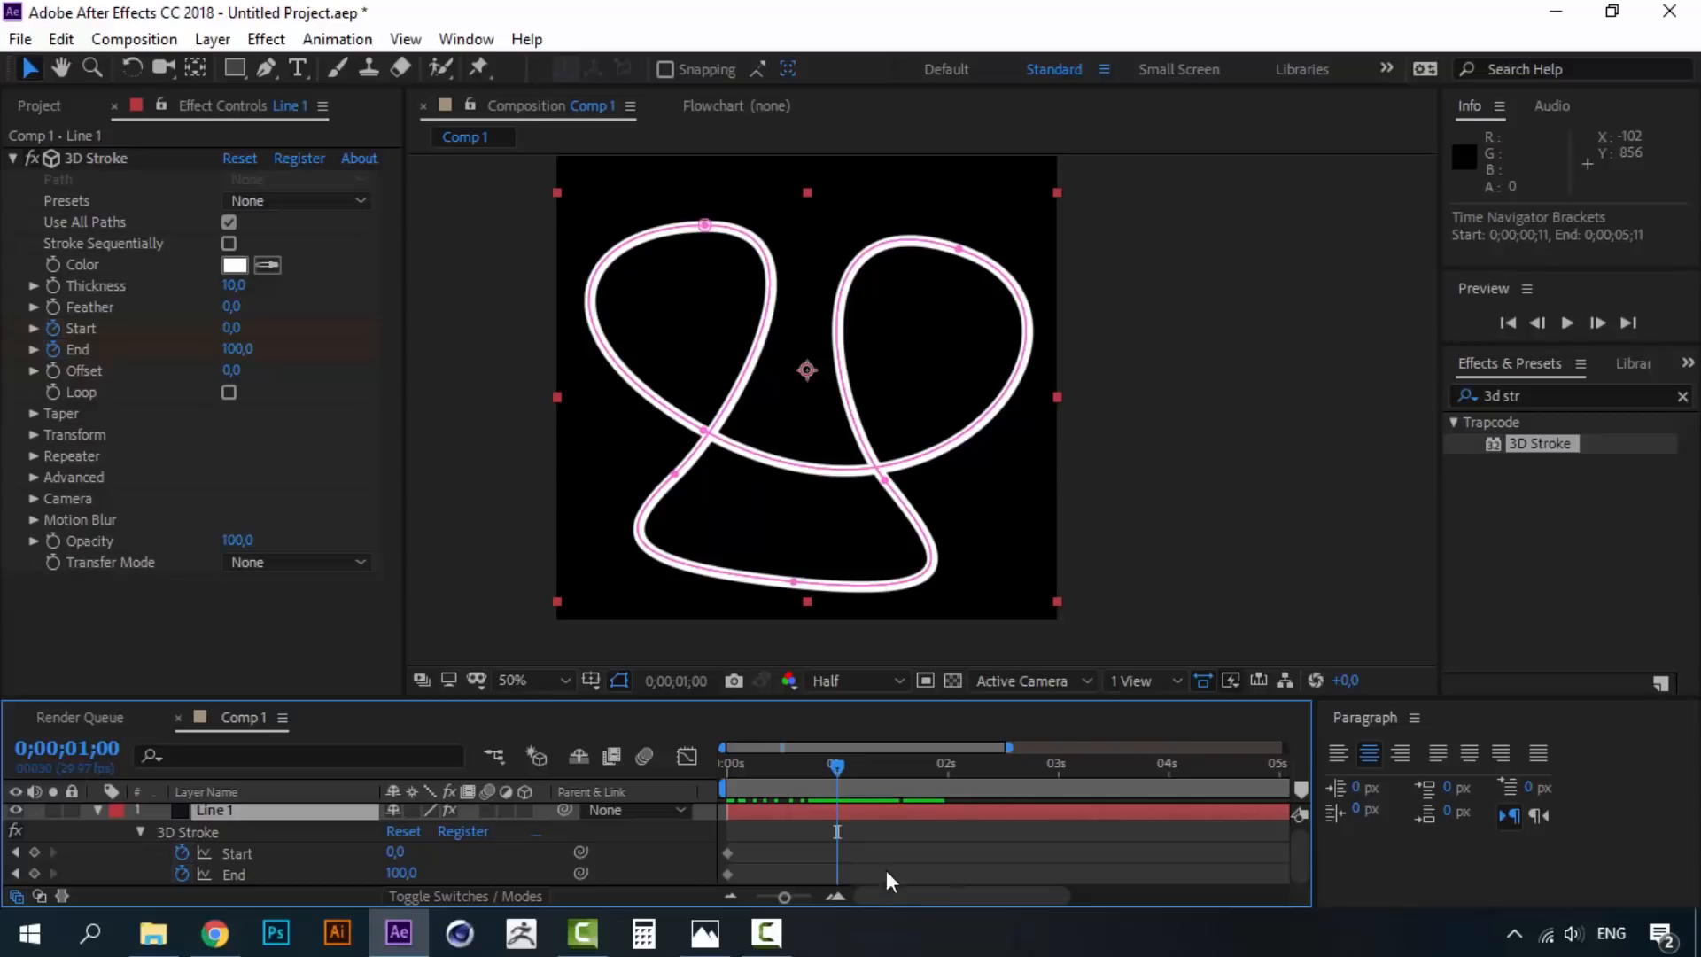
- Add Start and End keyframes at 1 second and set End to 0 at time zero
click(796, 859)
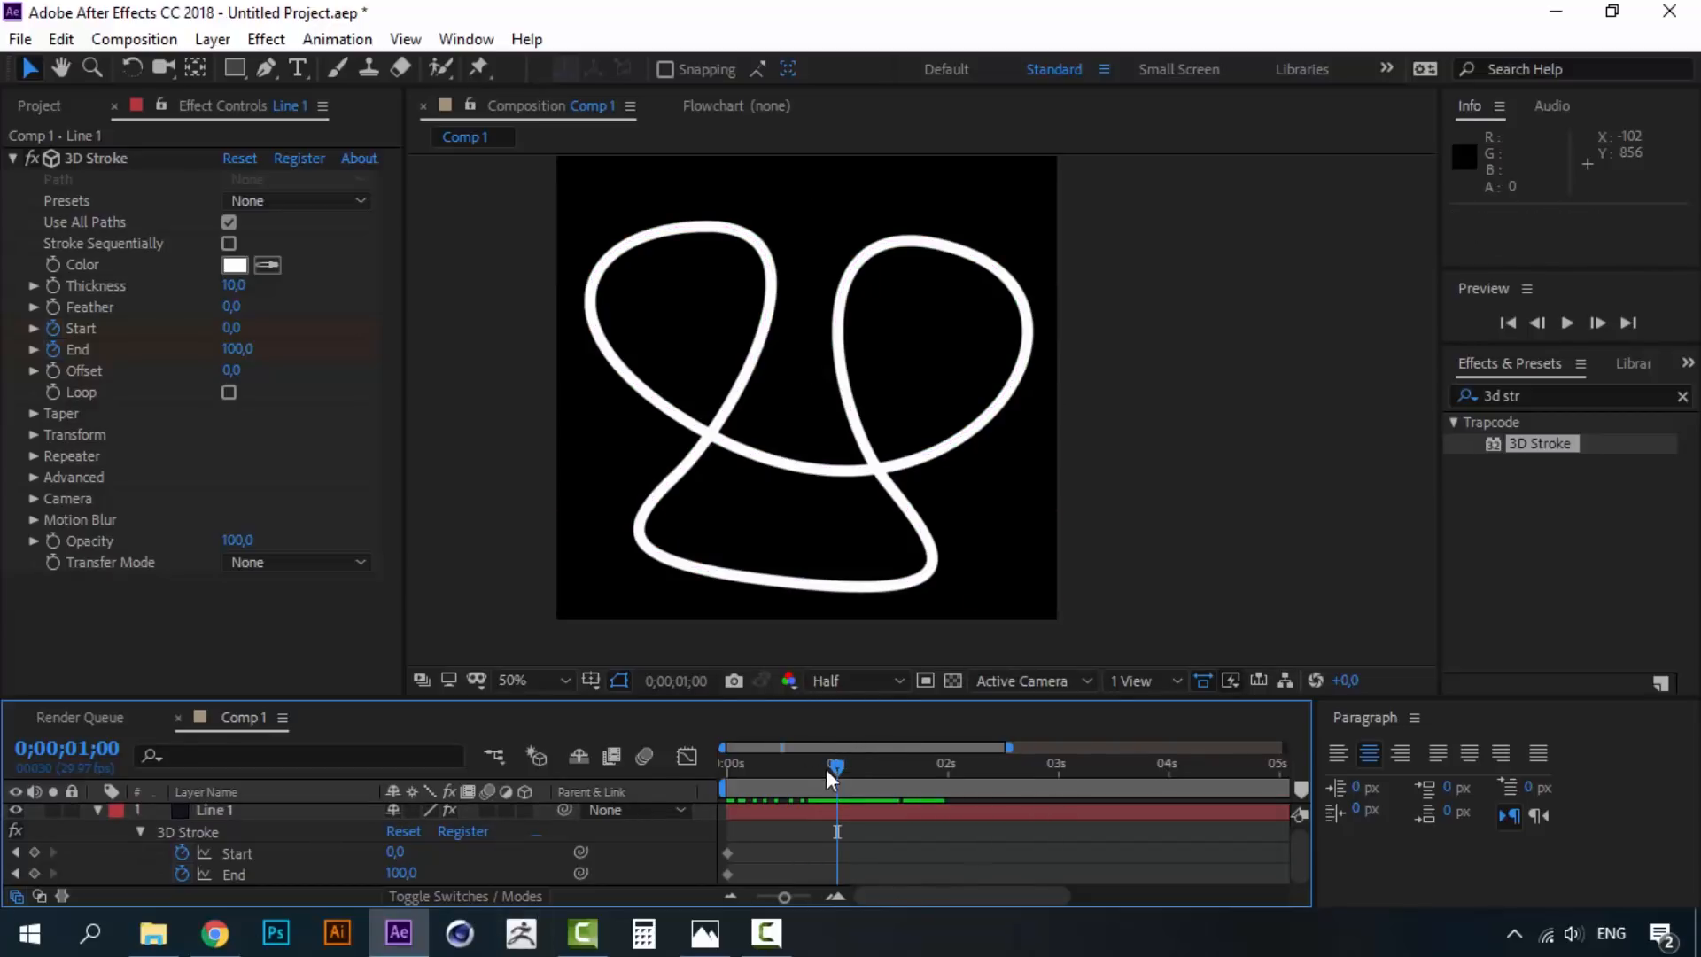
click(35, 871)
click(35, 852)
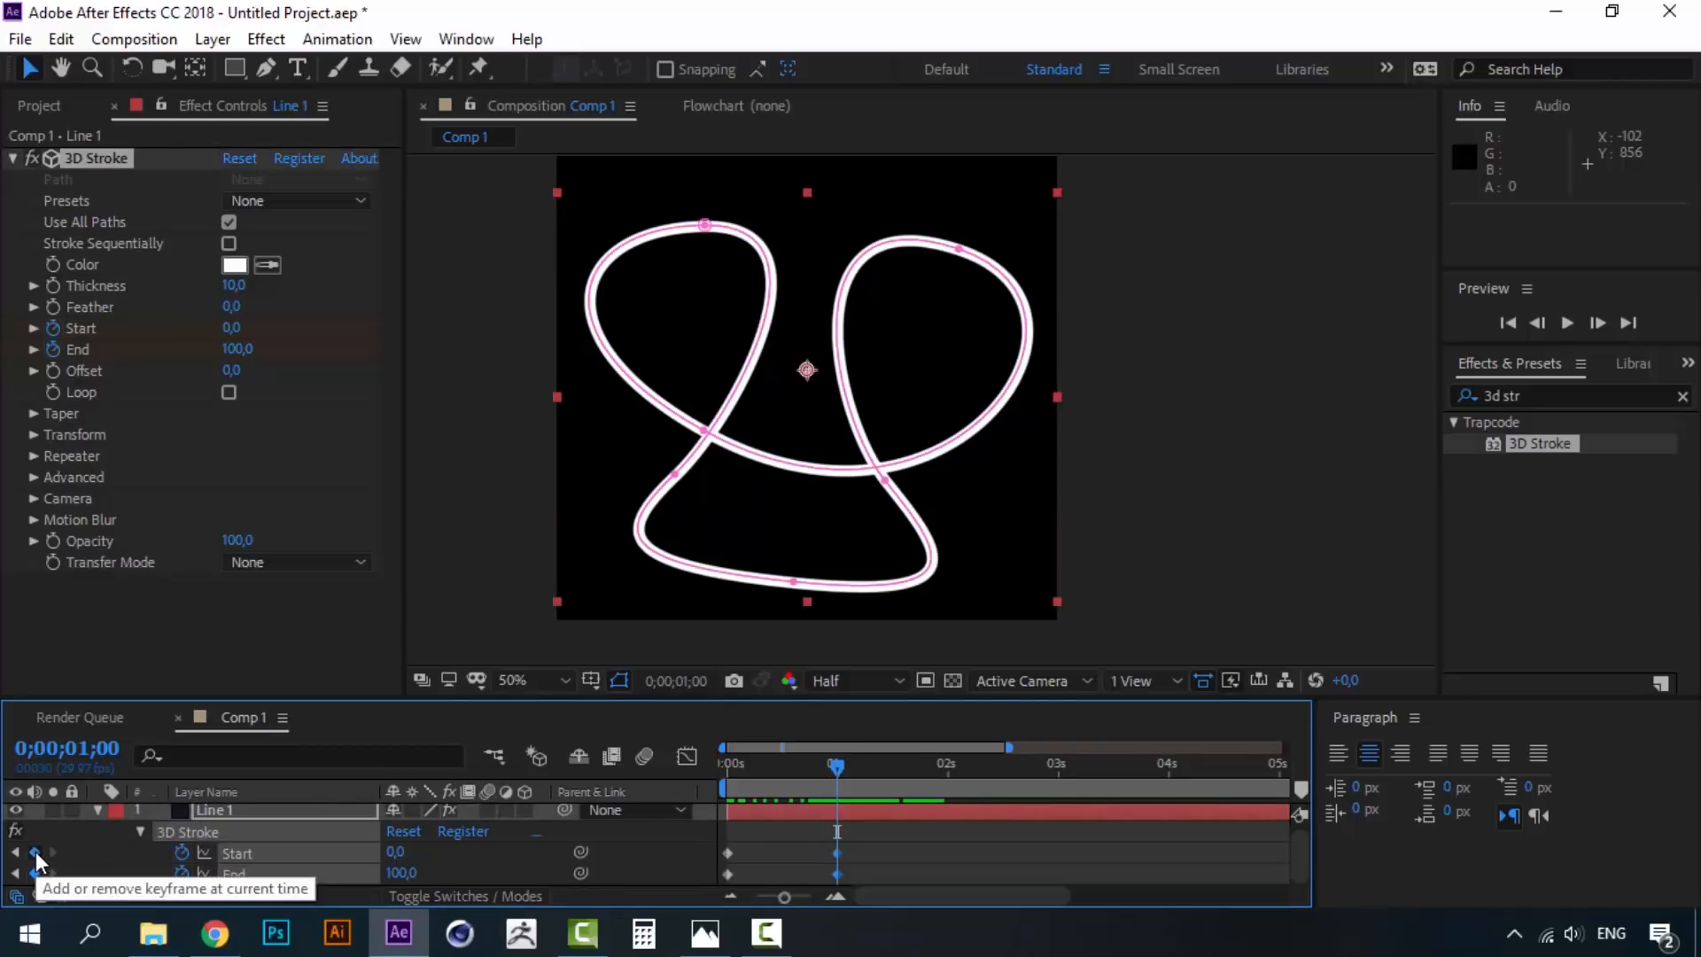
click(890, 847)
drag(888, 840, 719, 860)
click(768, 852)
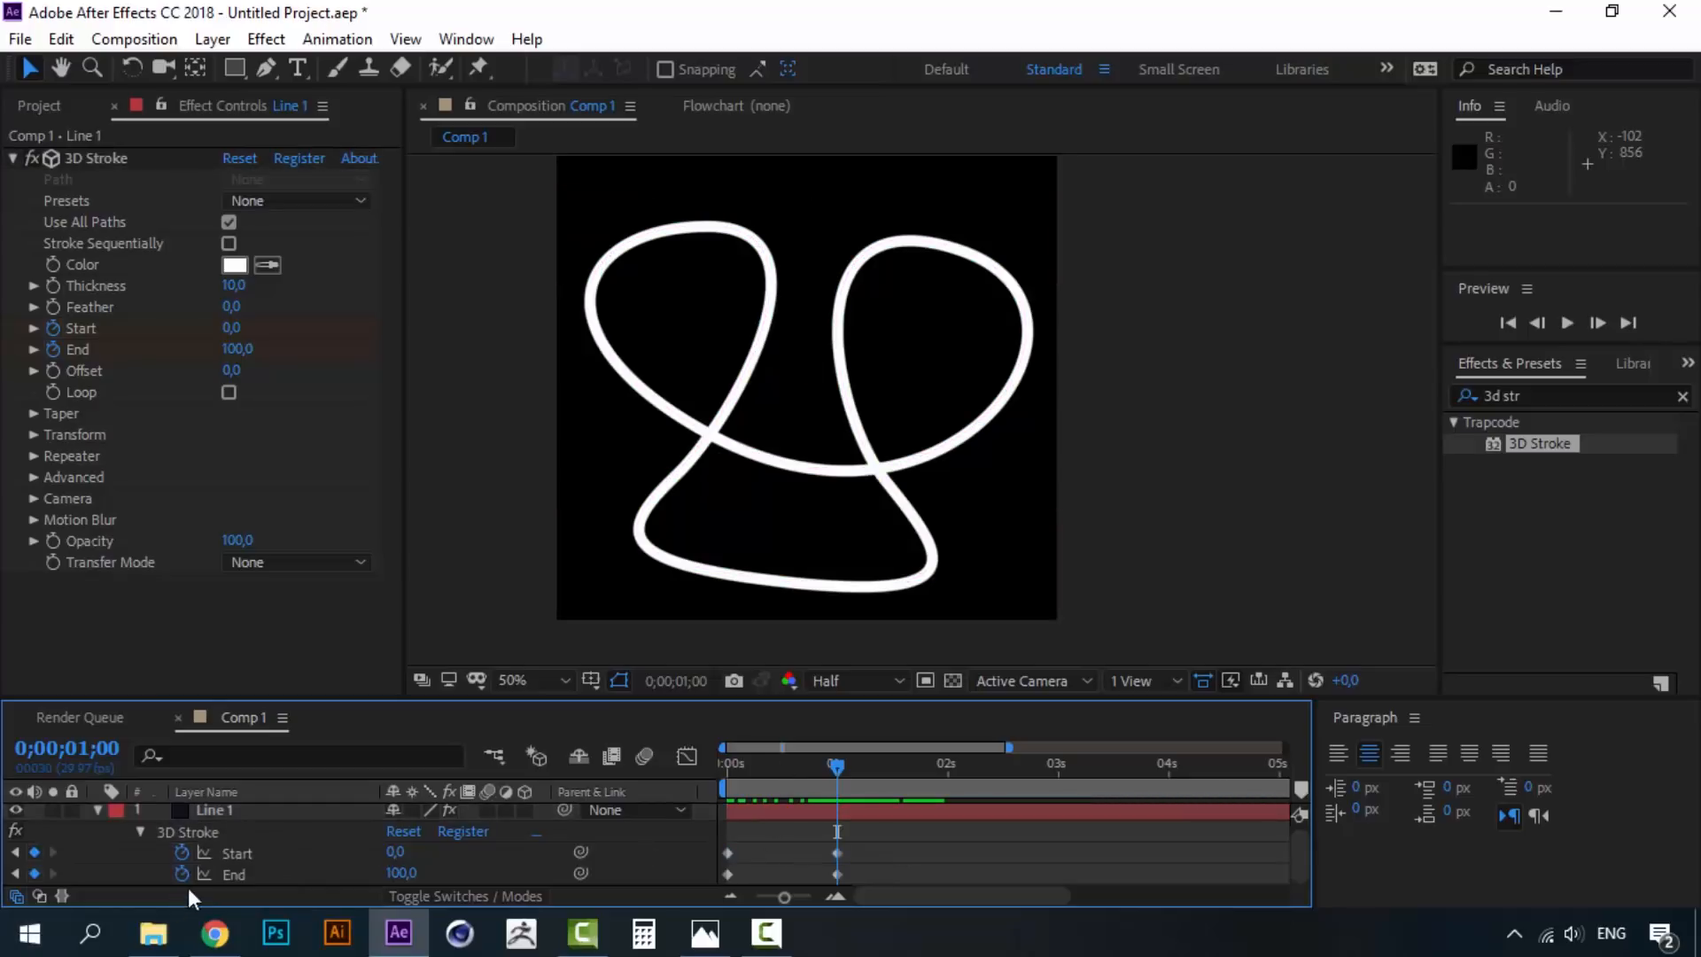
drag(769, 760, 710, 760)
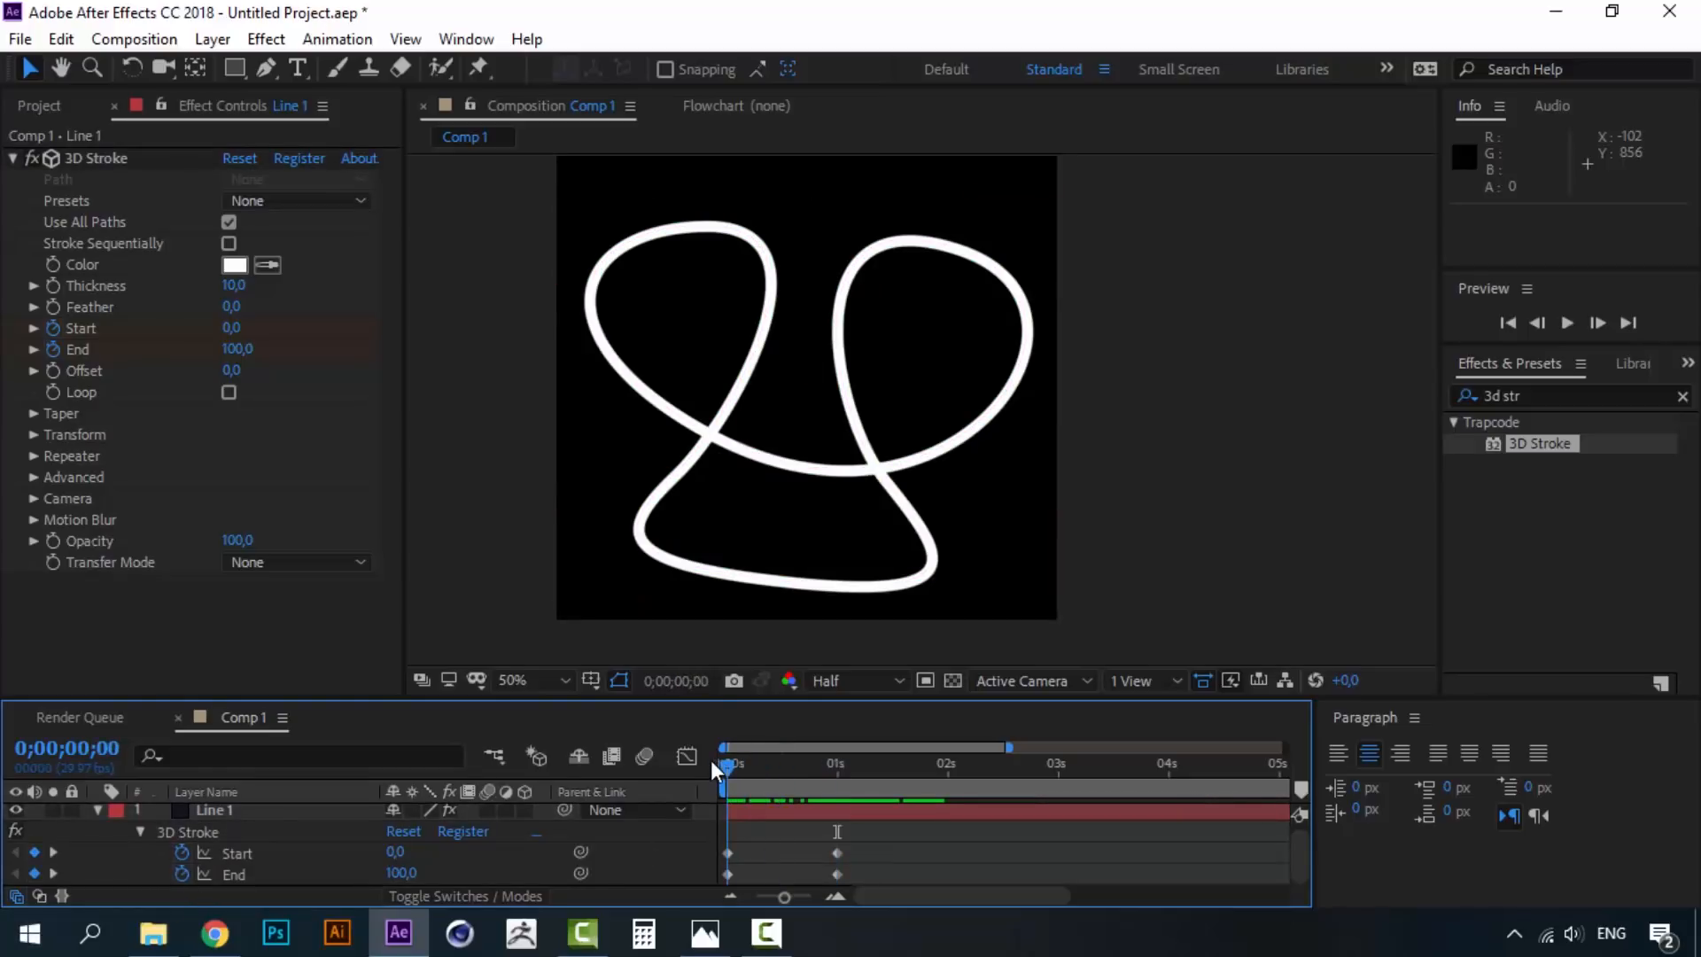
click(725, 876)
click(403, 874)
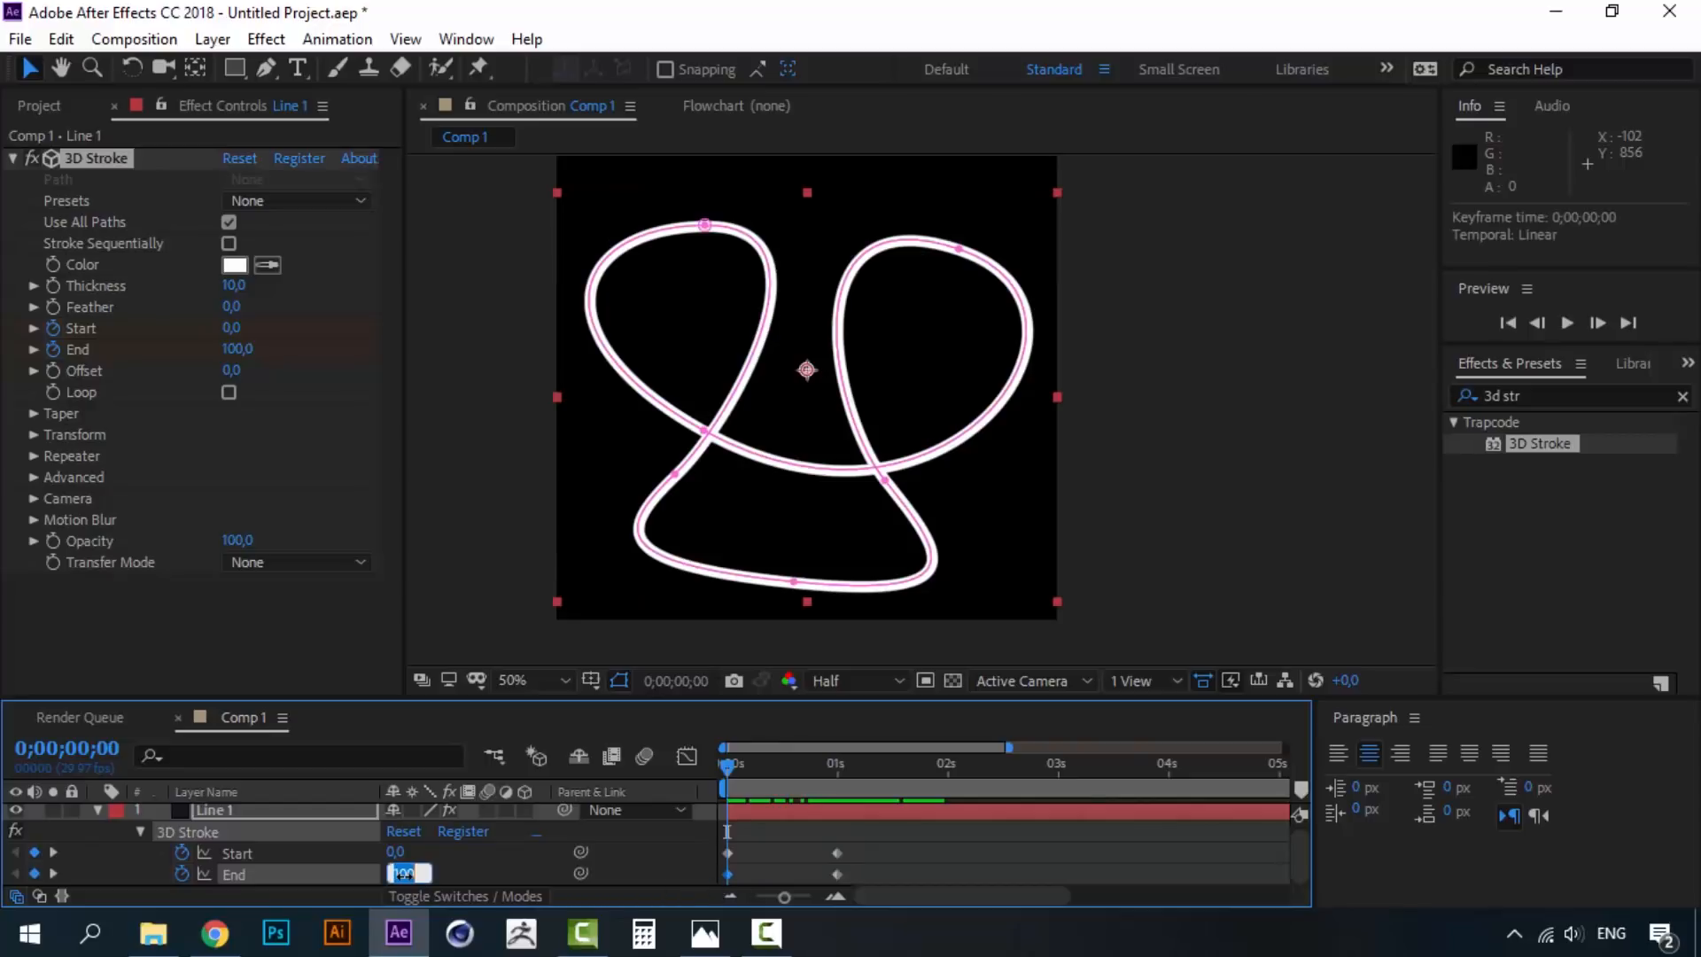
text(0)
click(508, 879)
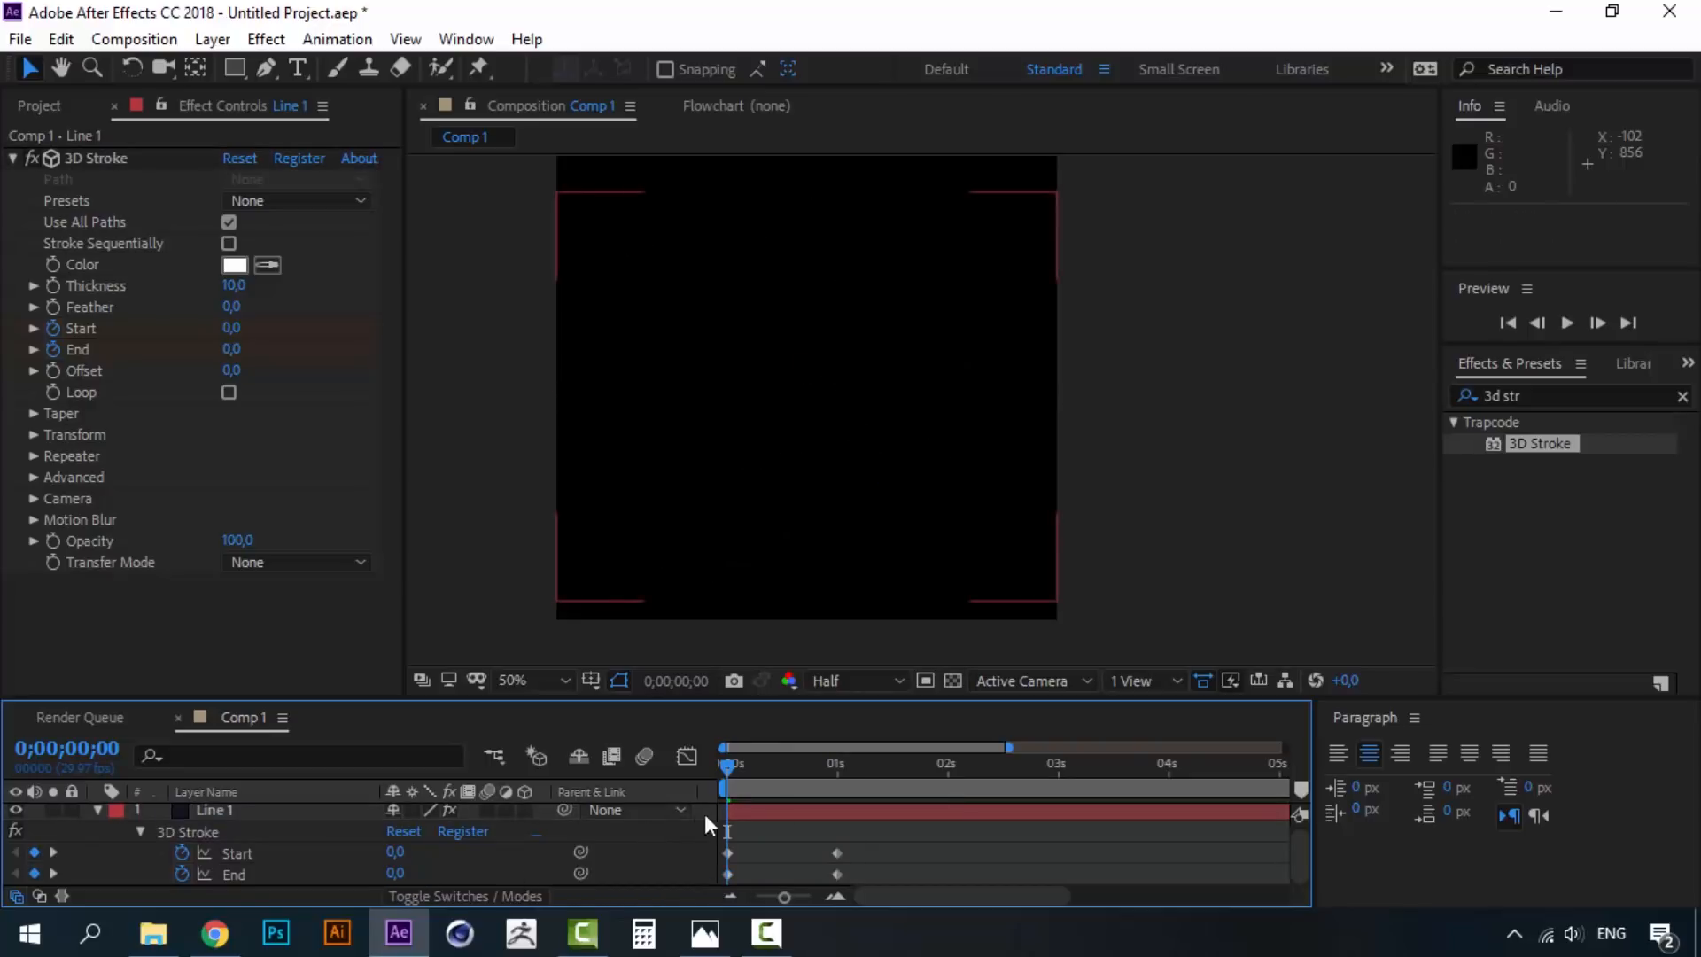
- Shift the Start keyframes to 0;20–1;20 and set Start to 100 at 1;20
mouse_move(865, 849)
mouse_down()
mouse_move(716, 858)
mouse_move(801, 852)
mouse_up()
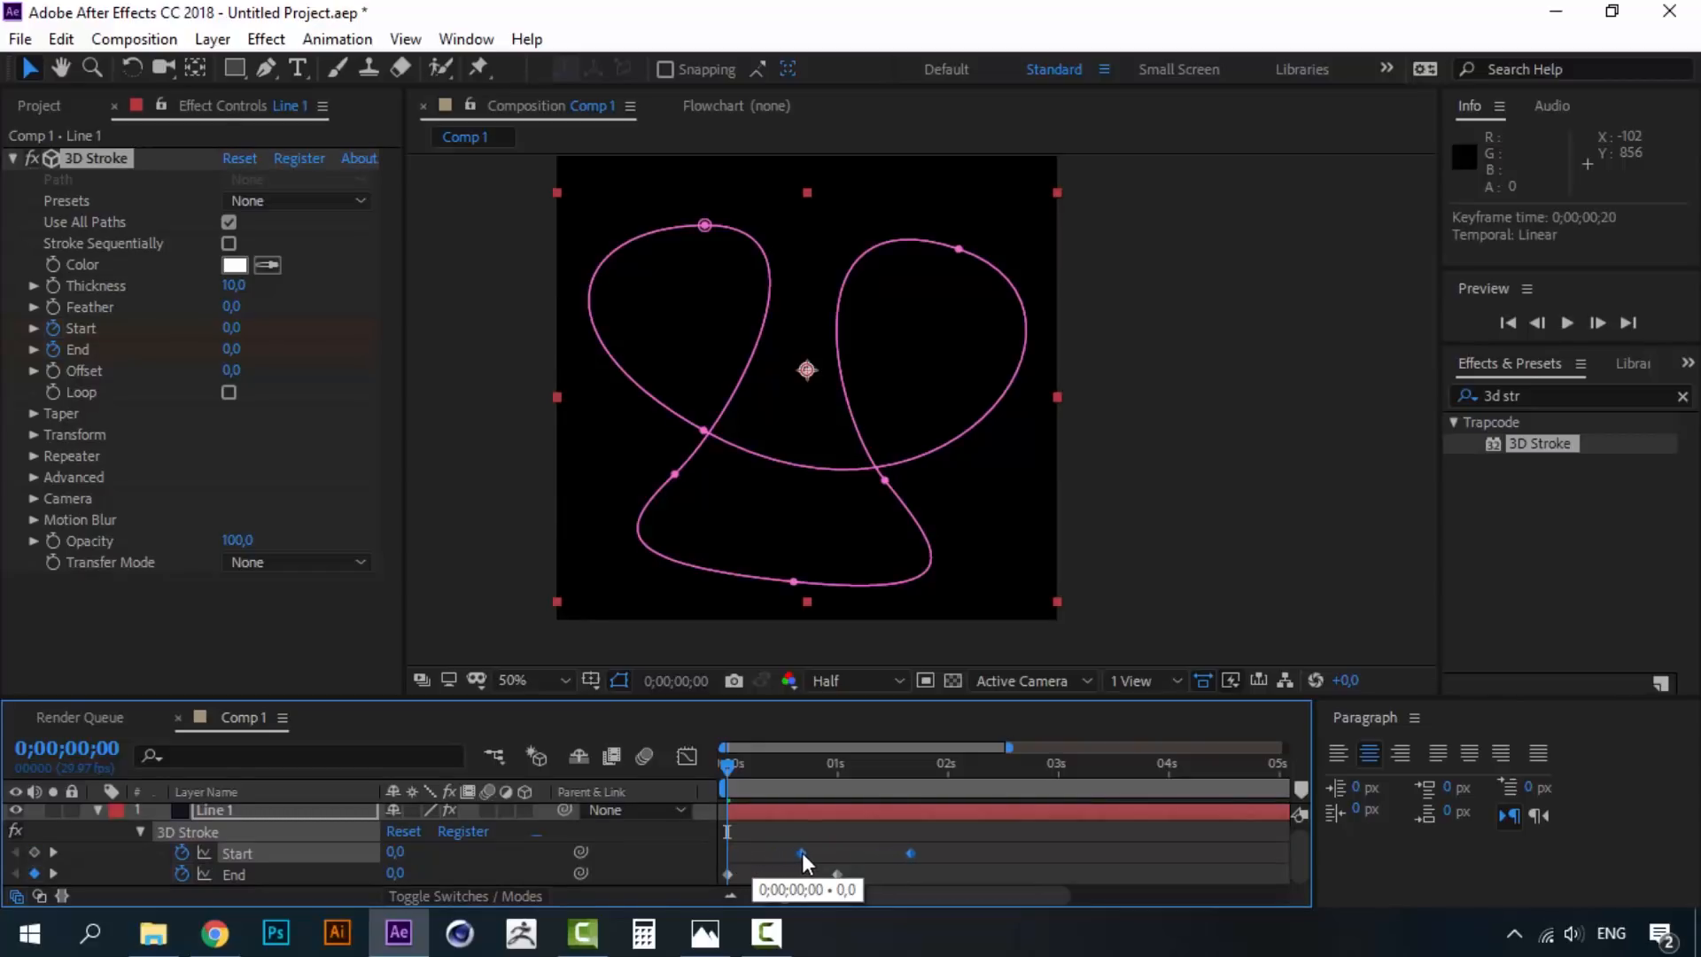
click(948, 849)
drag(808, 765, 911, 769)
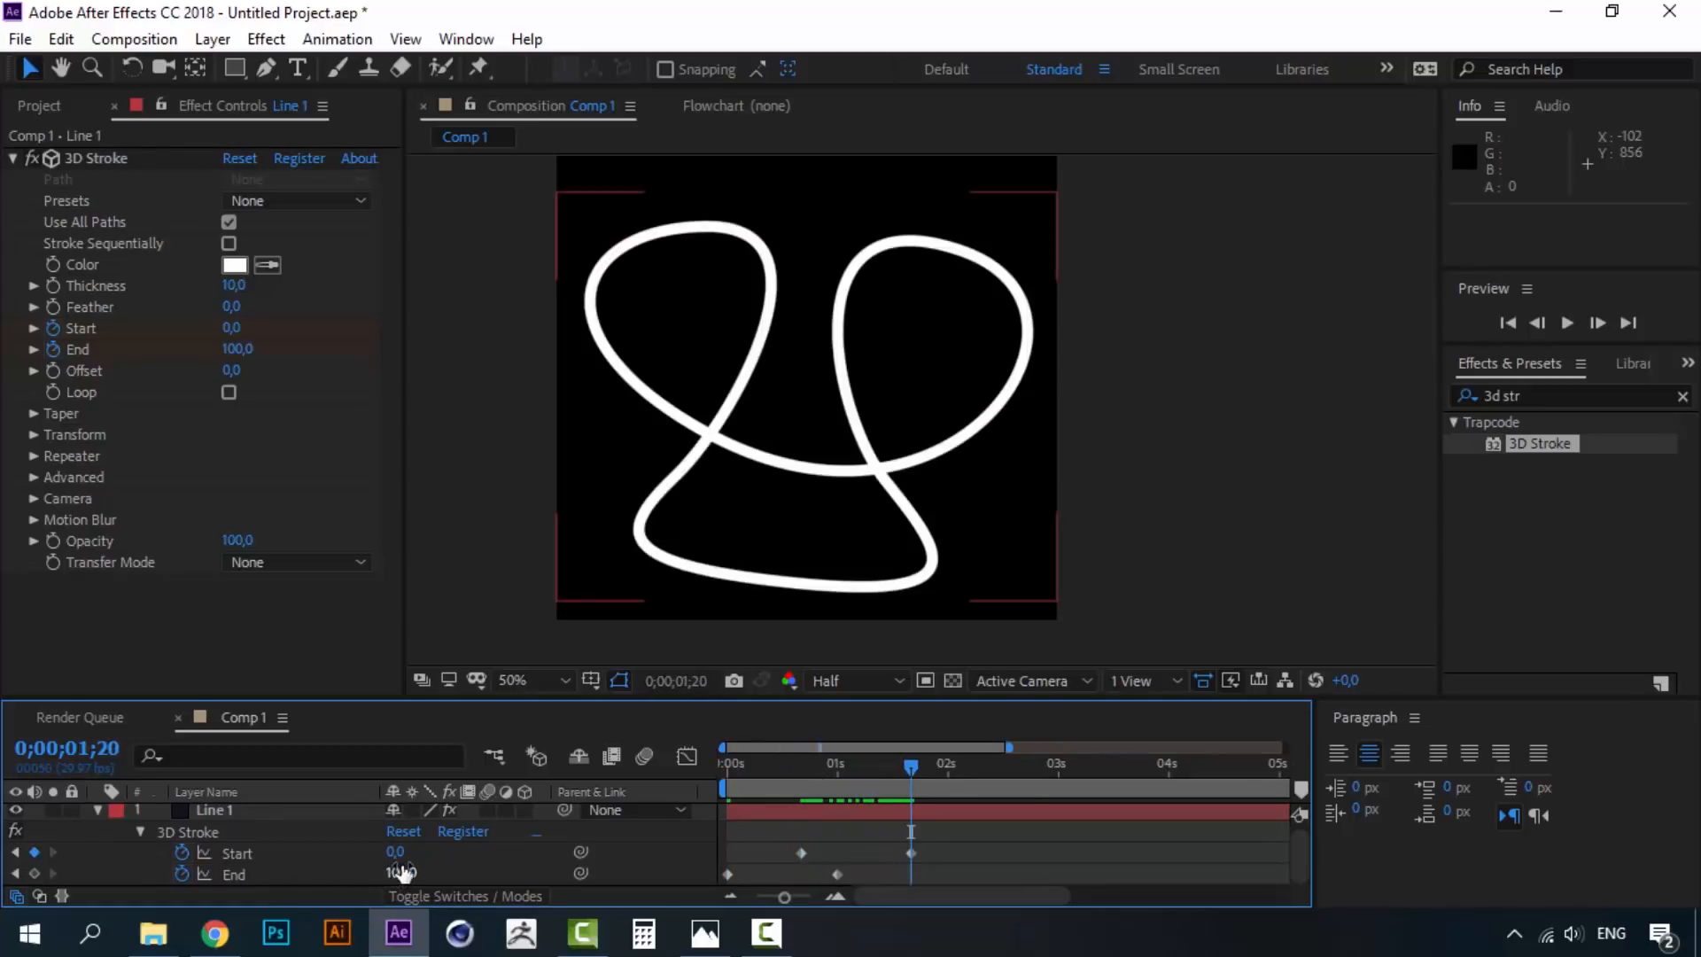
drag(396, 851, 658, 856)
- Preview the draw-on/draw-off animation and select all four Start and End keyframes
drag(911, 767, 699, 752)
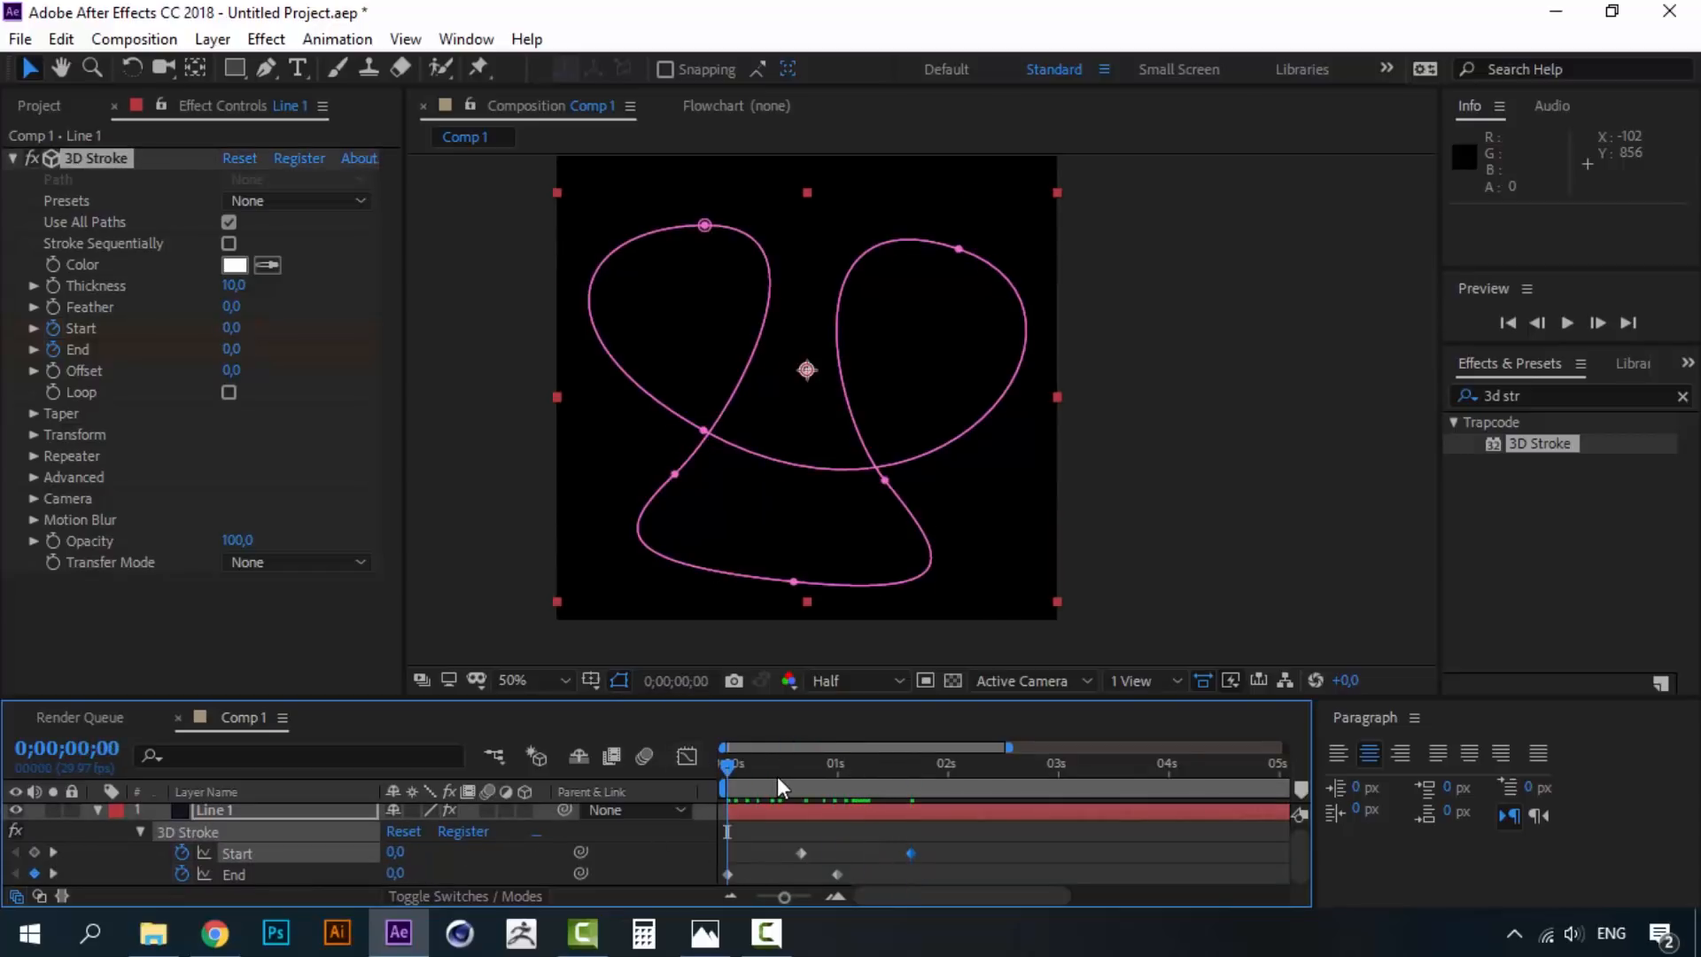
key(space)
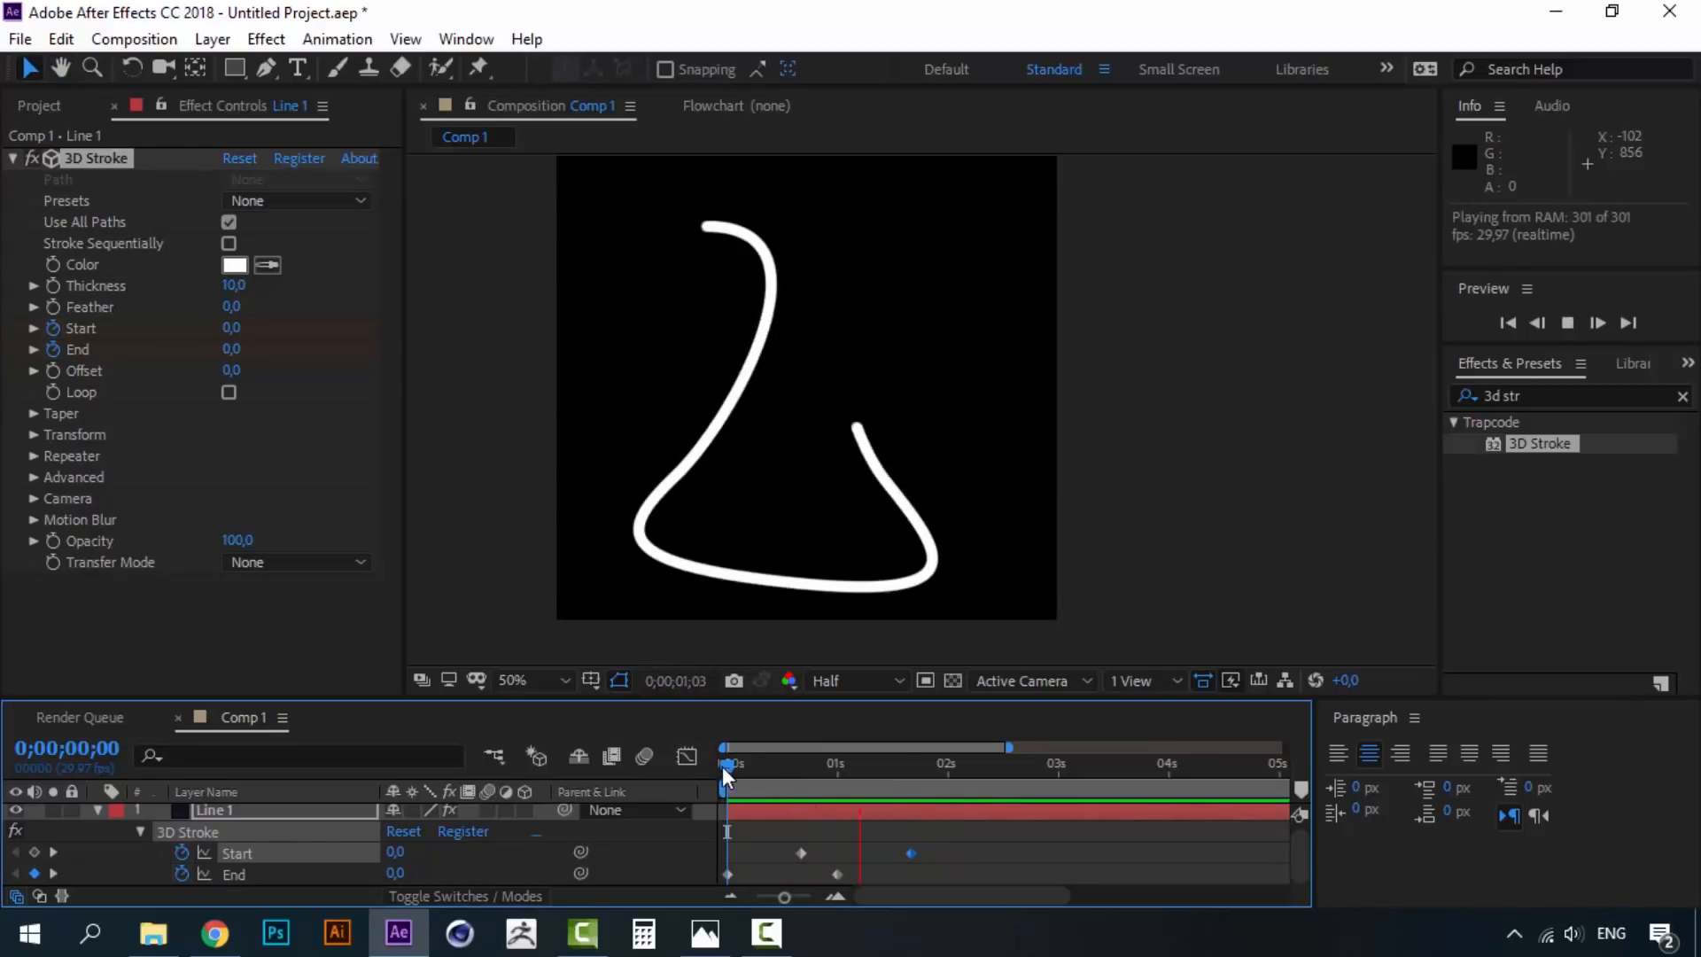
click(723, 768)
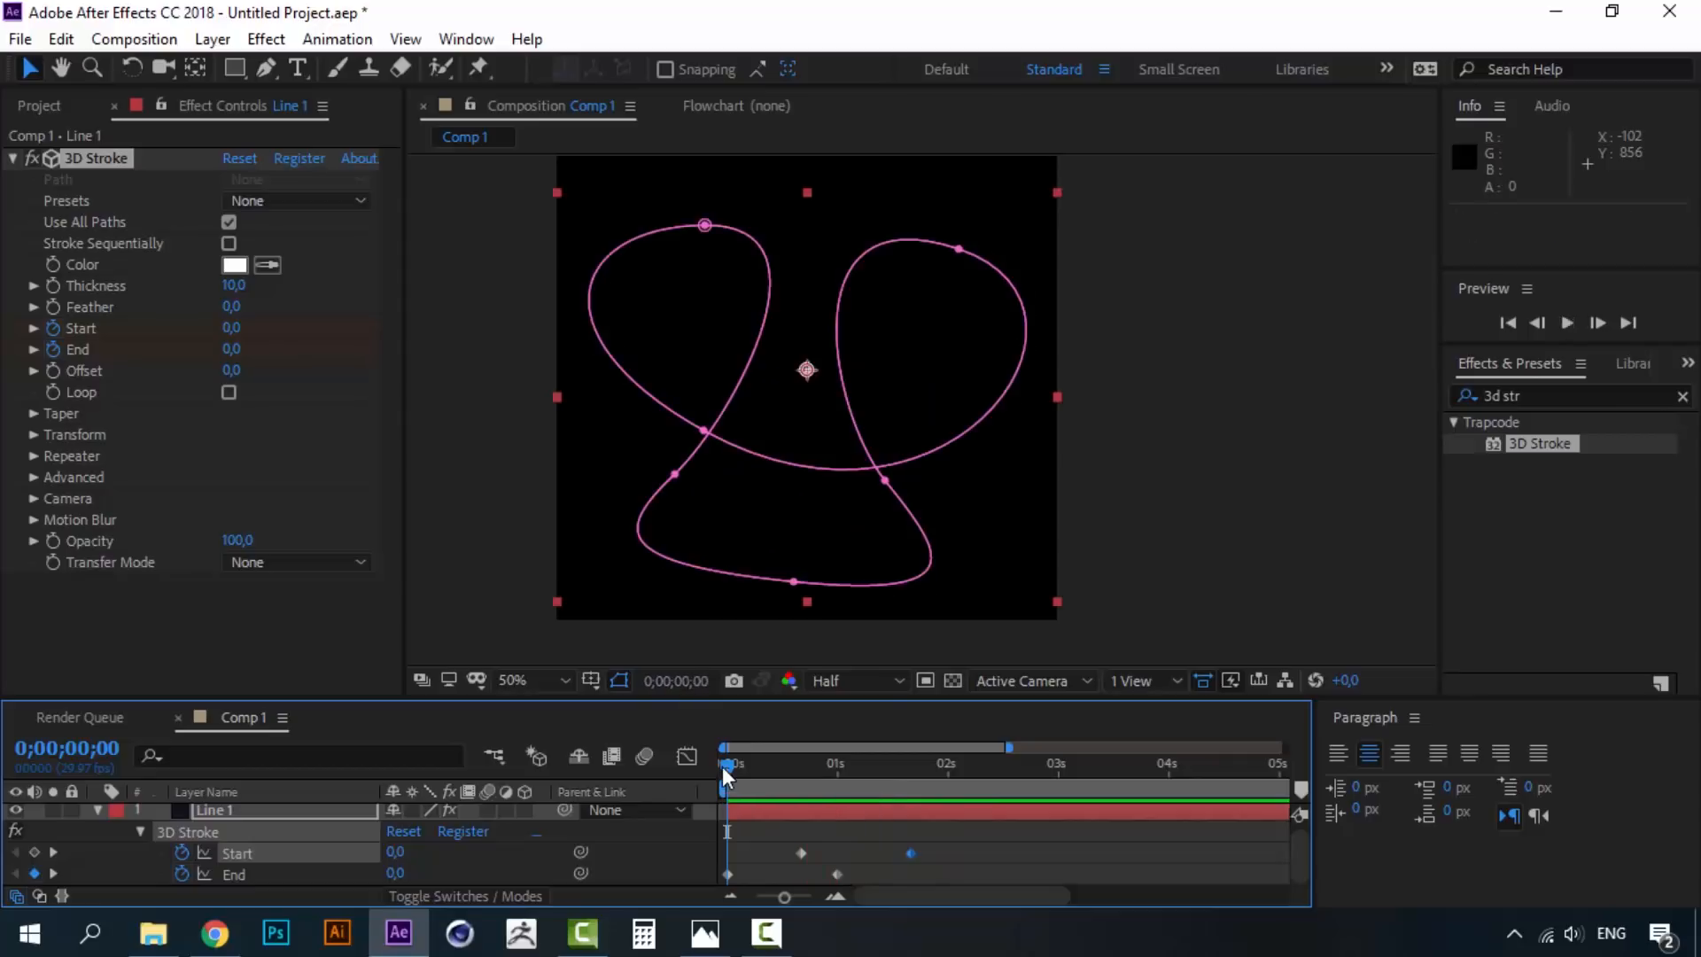
mouse_move(723, 768)
mouse_down()
mouse_move(744, 762)
mouse_move(698, 763)
mouse_up()
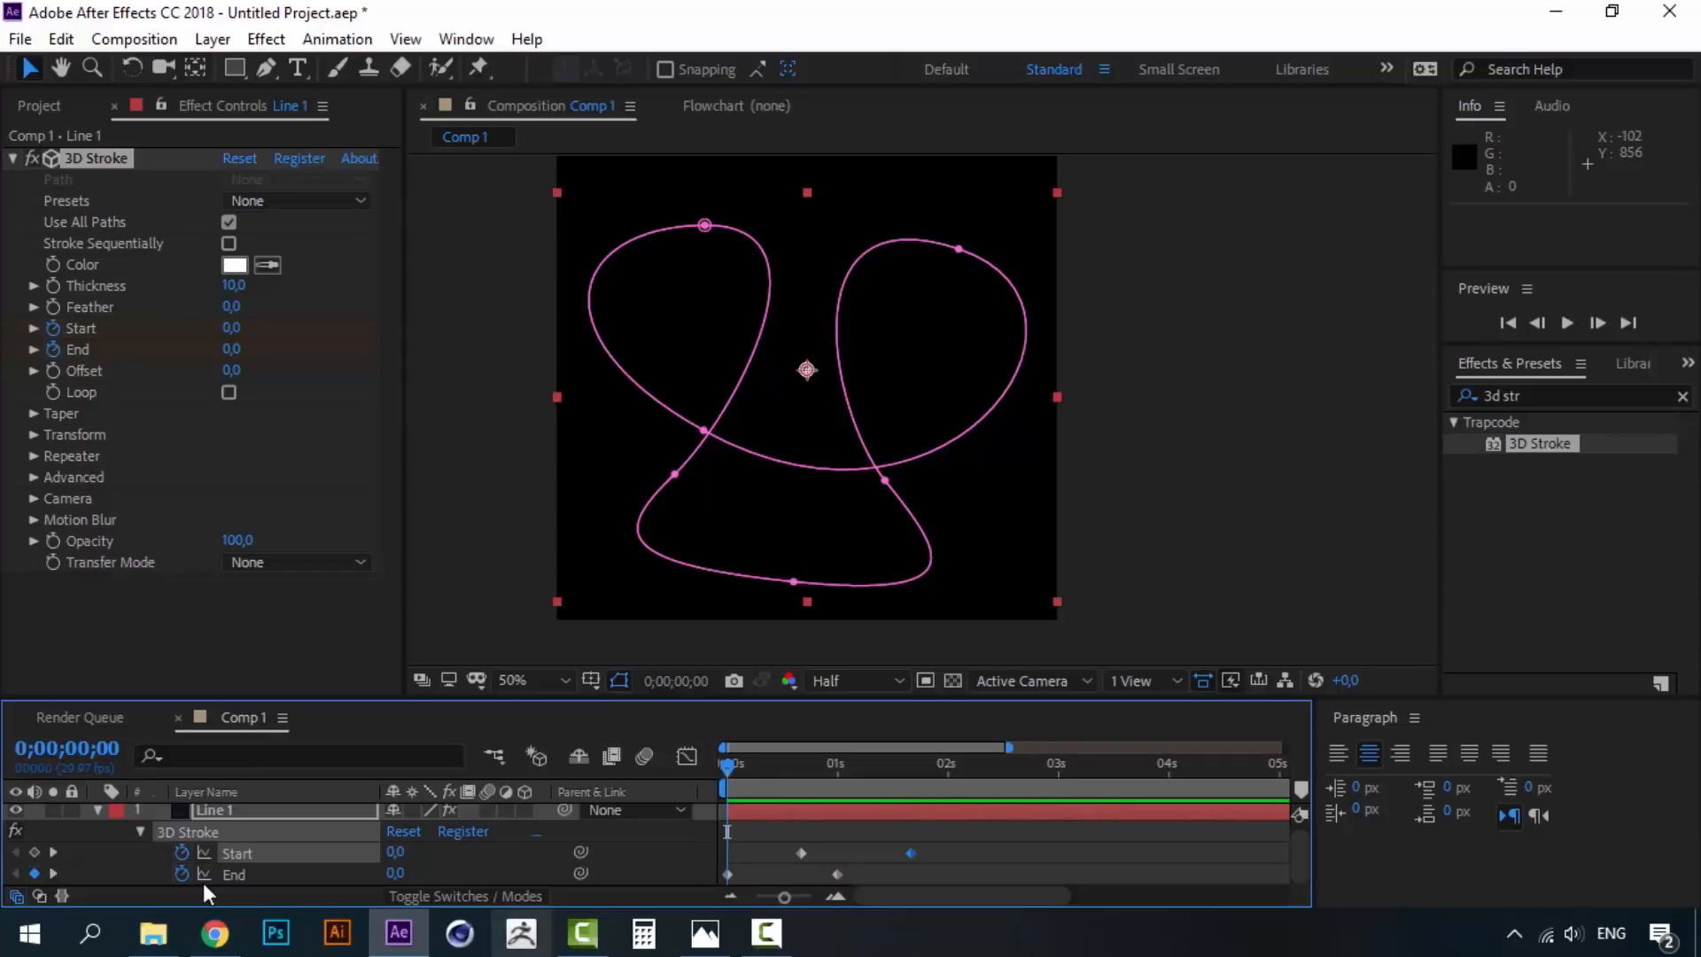
drag(723, 760, 911, 765)
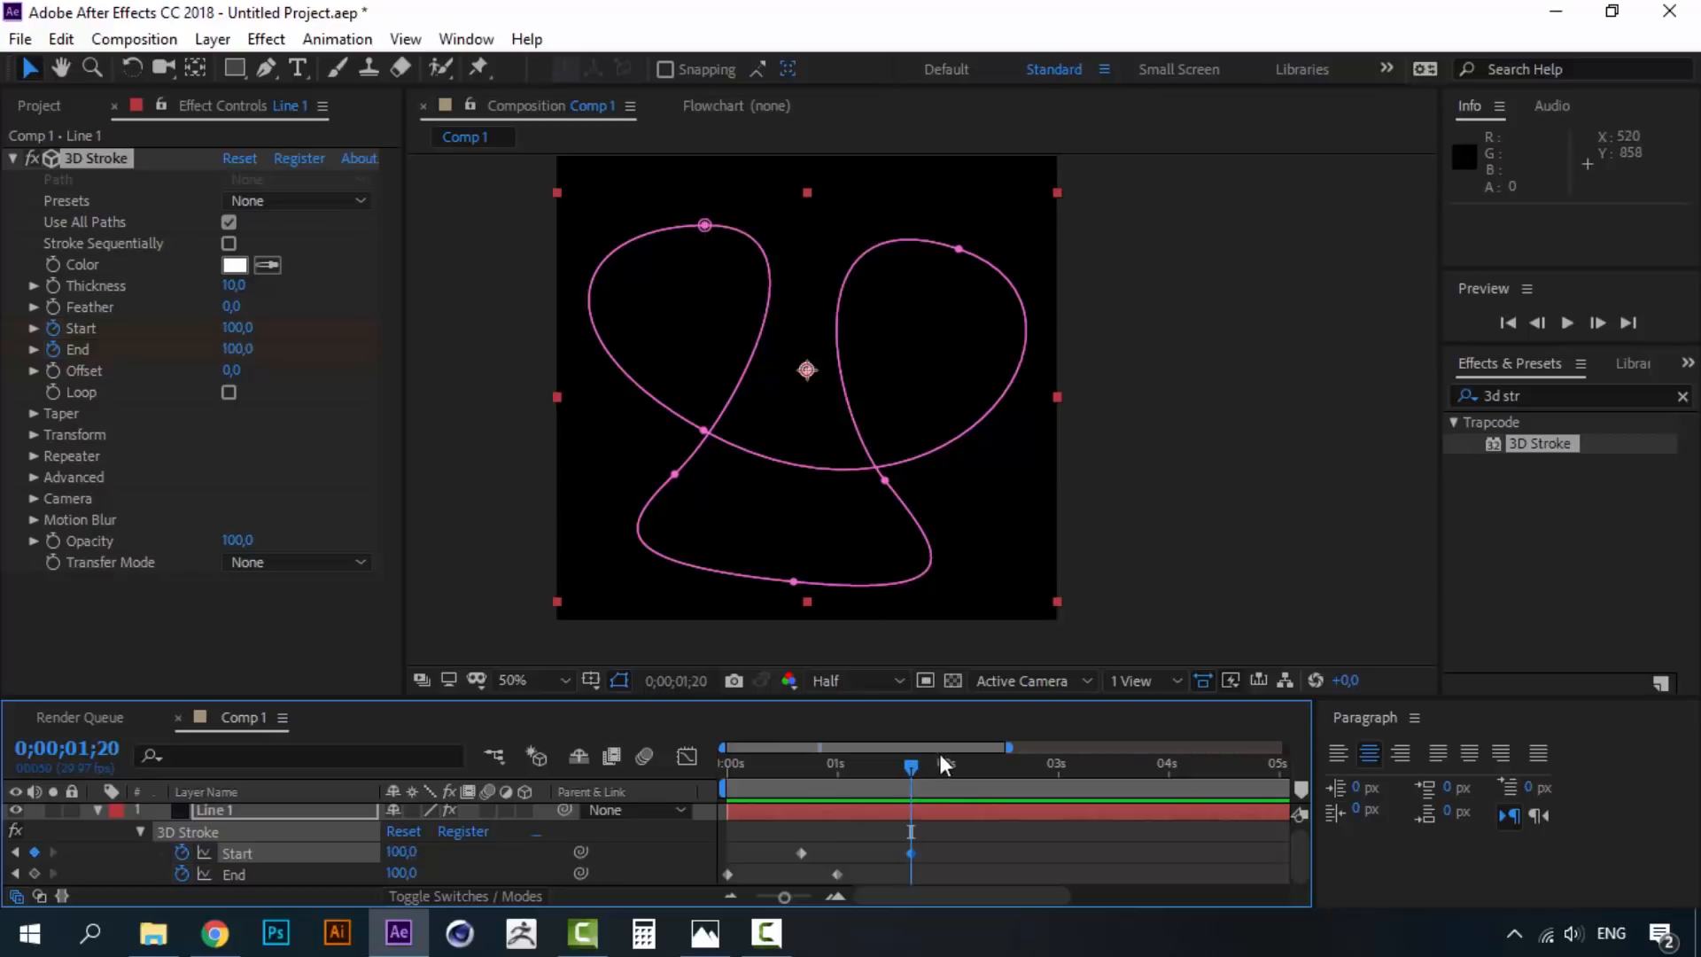
drag(912, 767, 710, 769)
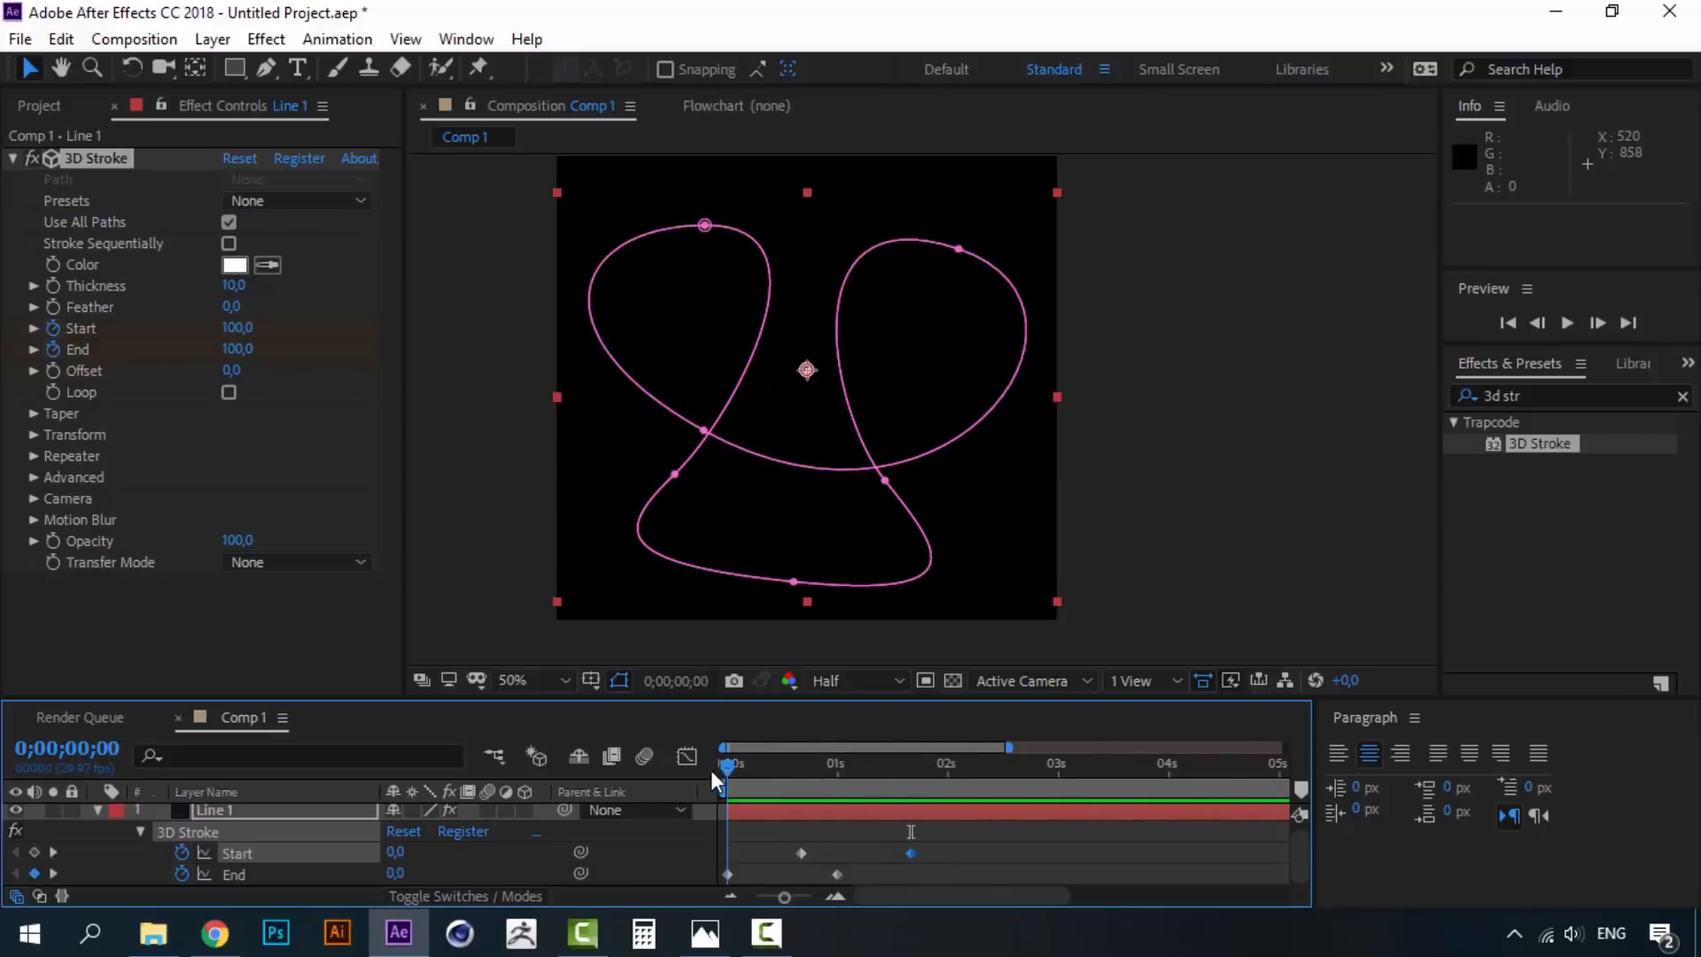
key(space)
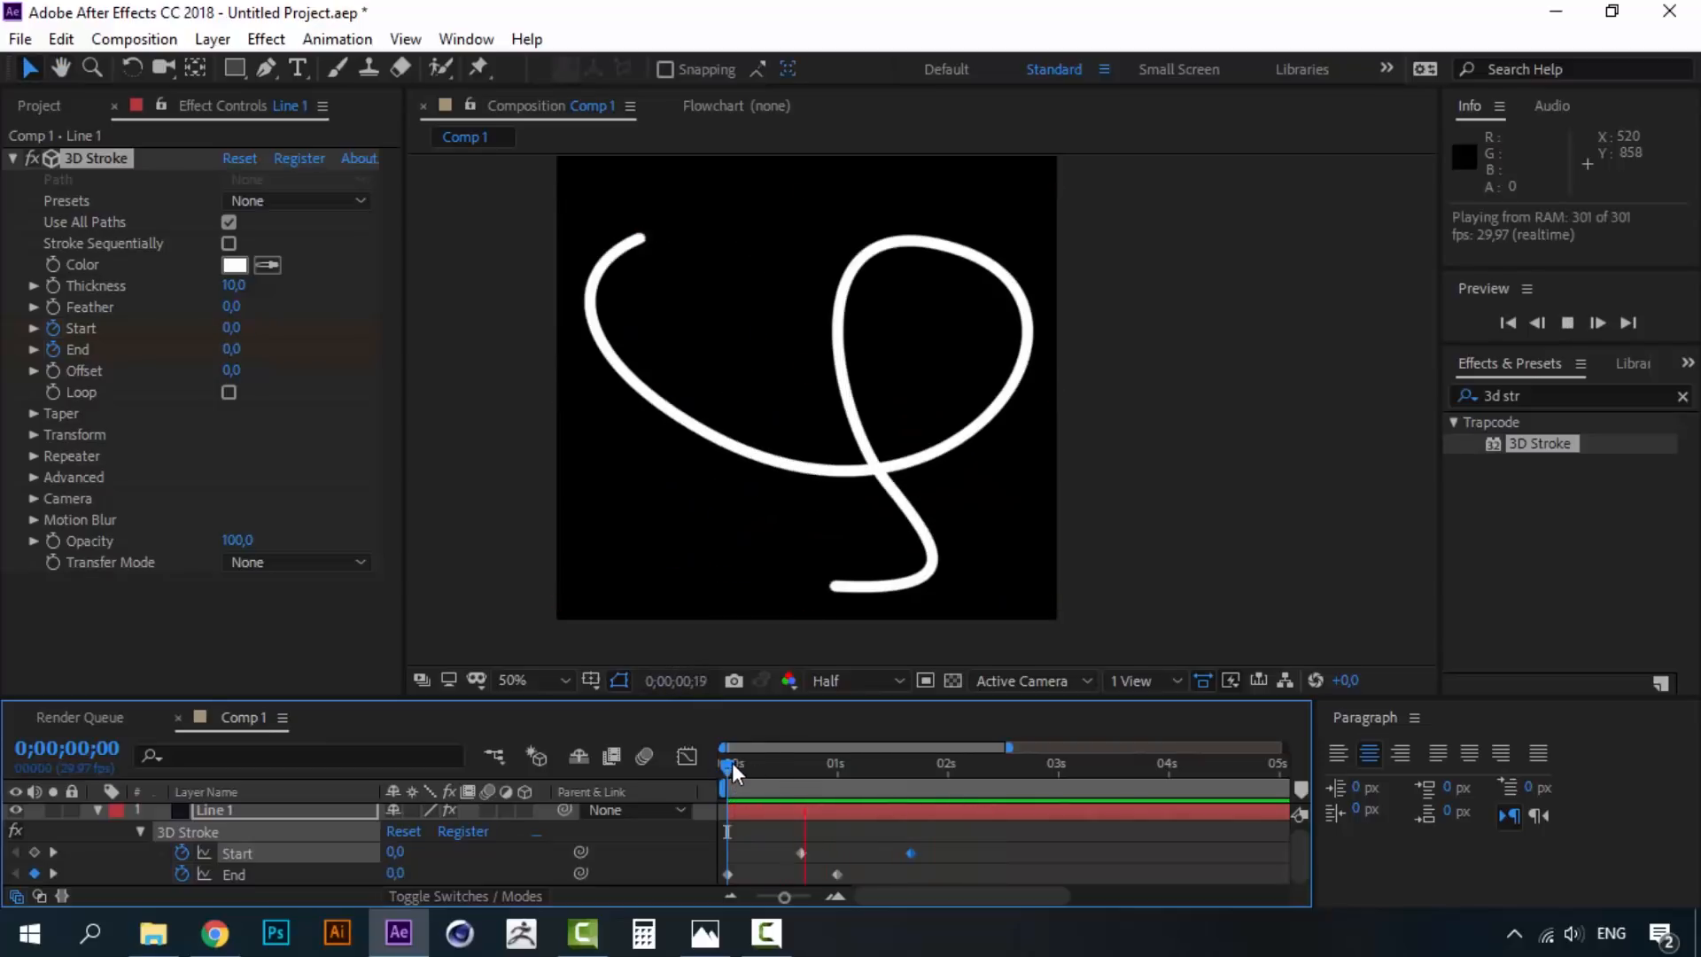
key(space)
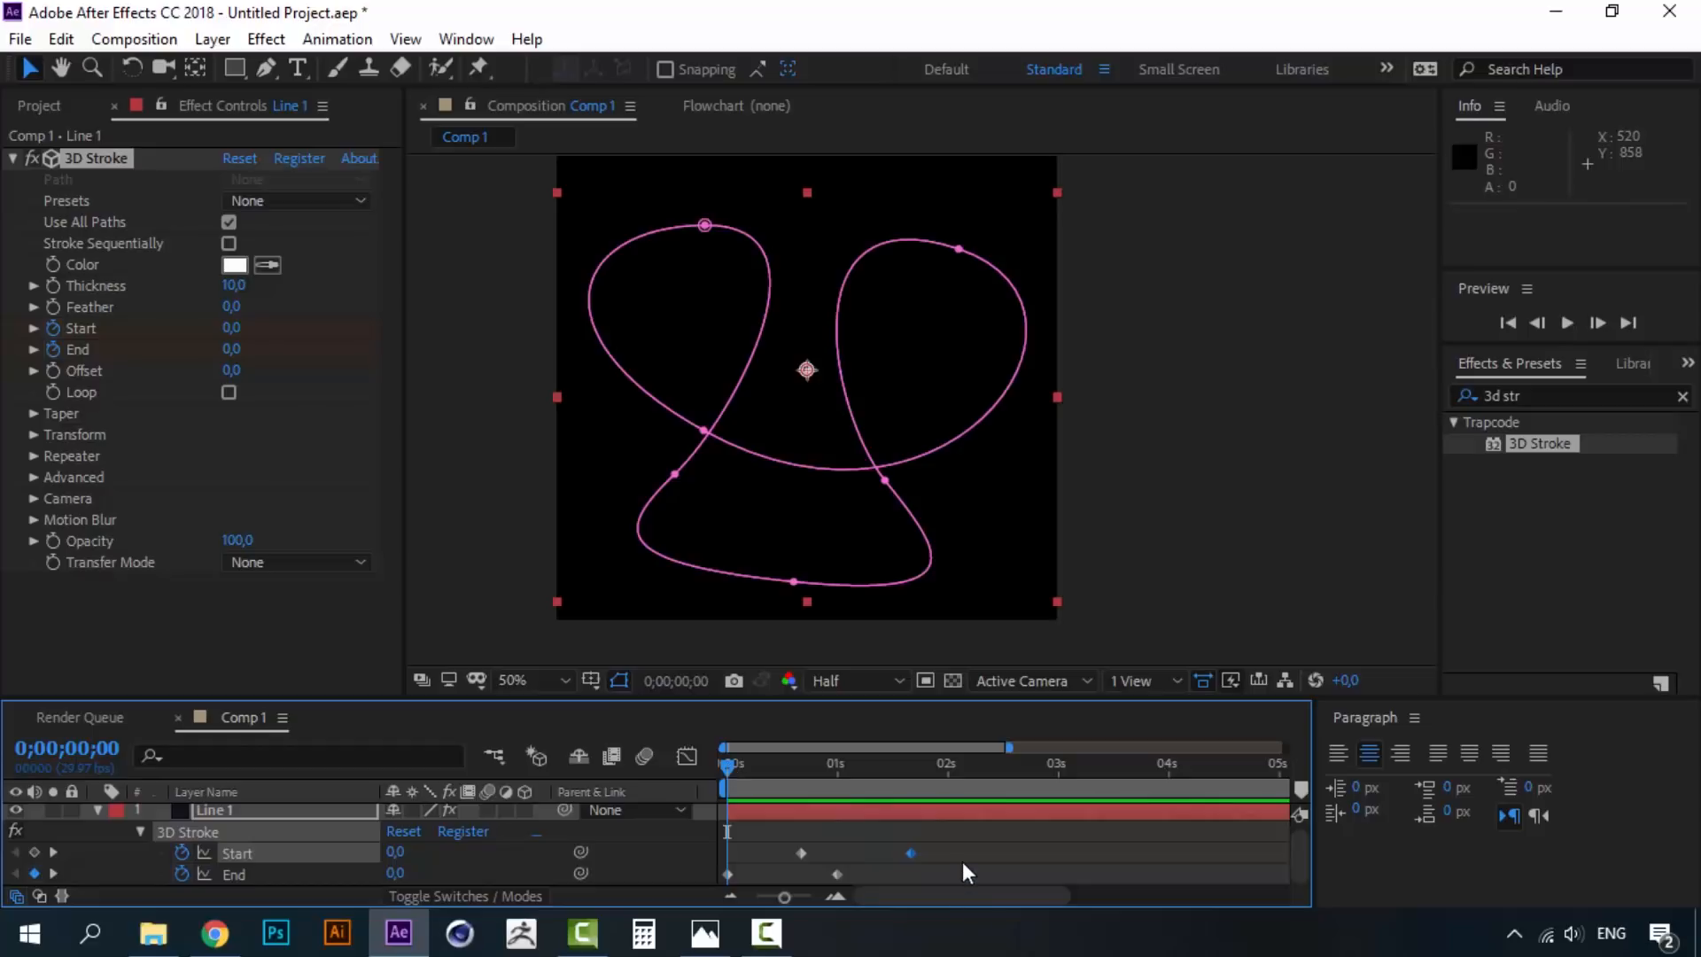
drag(962, 856, 723, 878)
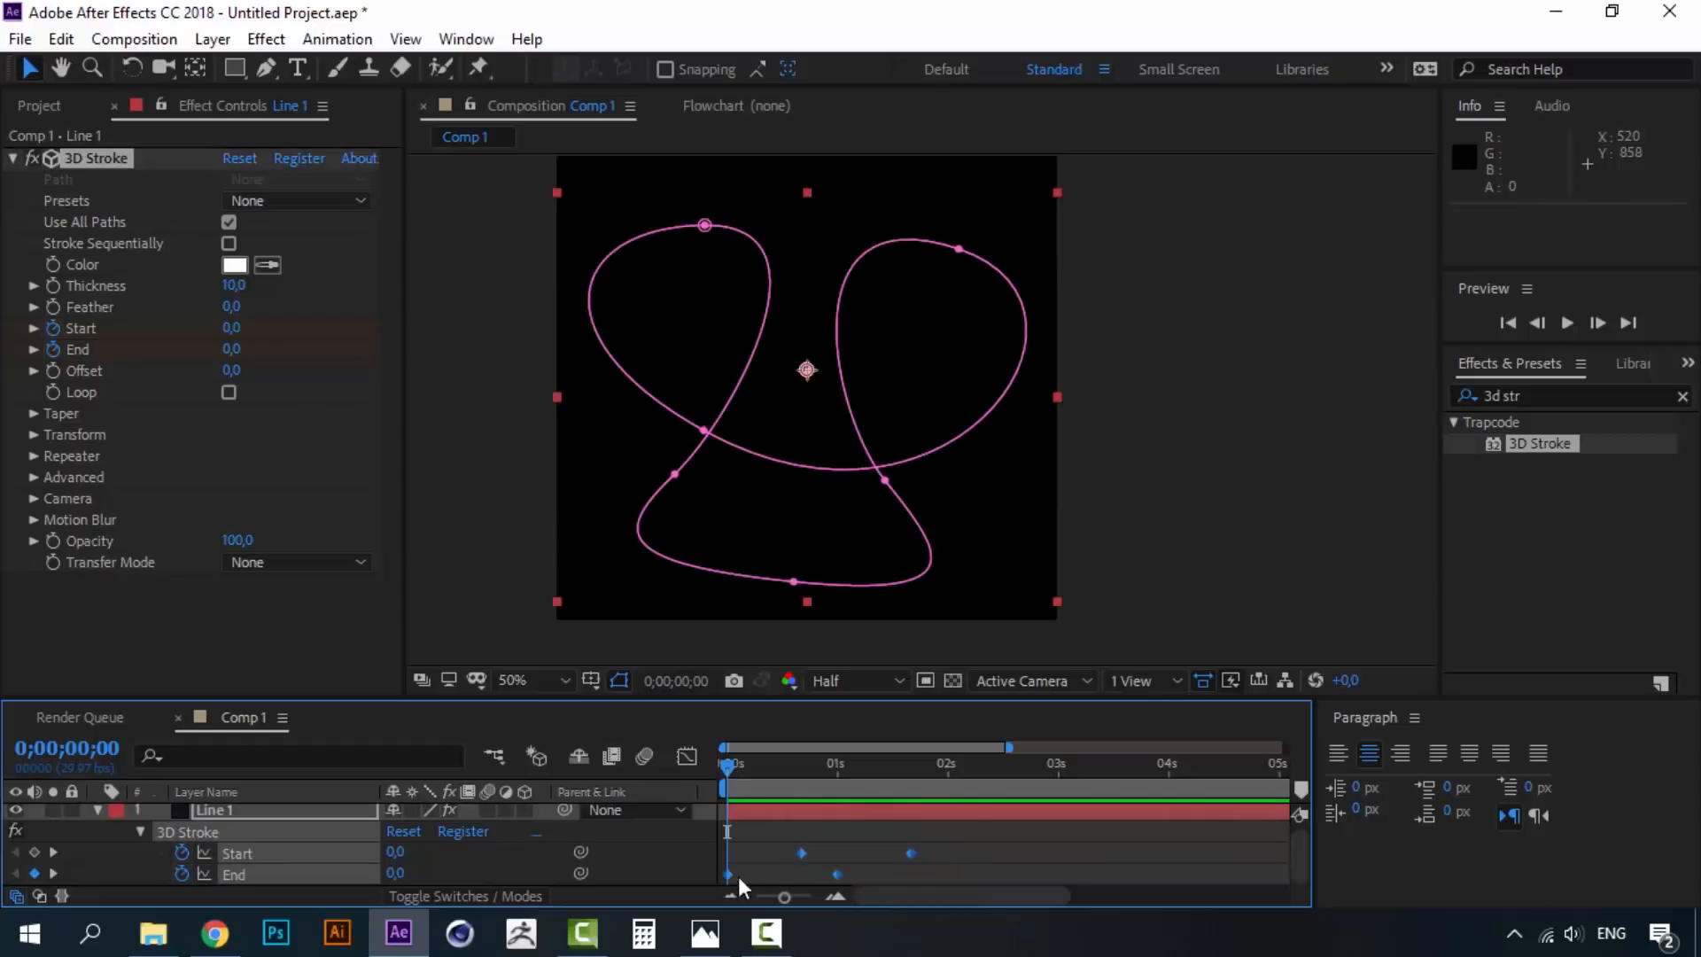
- Apply Easy Ease to the Start and End keyframes
right_click(804, 853)
mouse_move(962, 831)
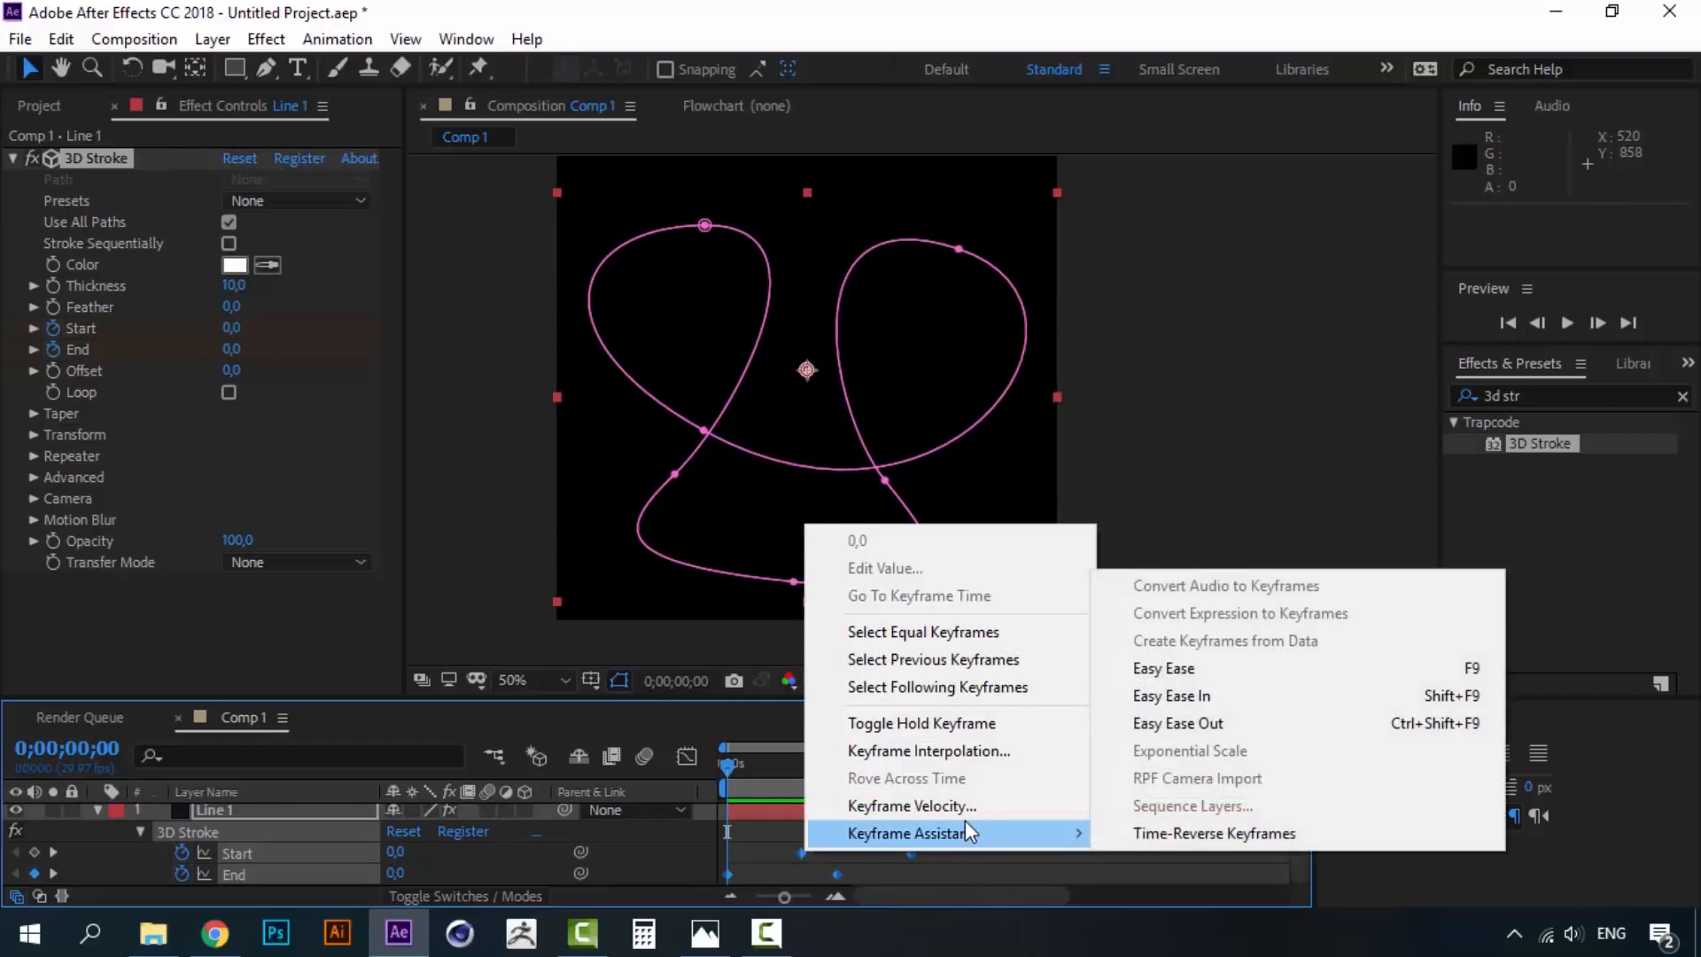
click(1220, 665)
click(865, 852)
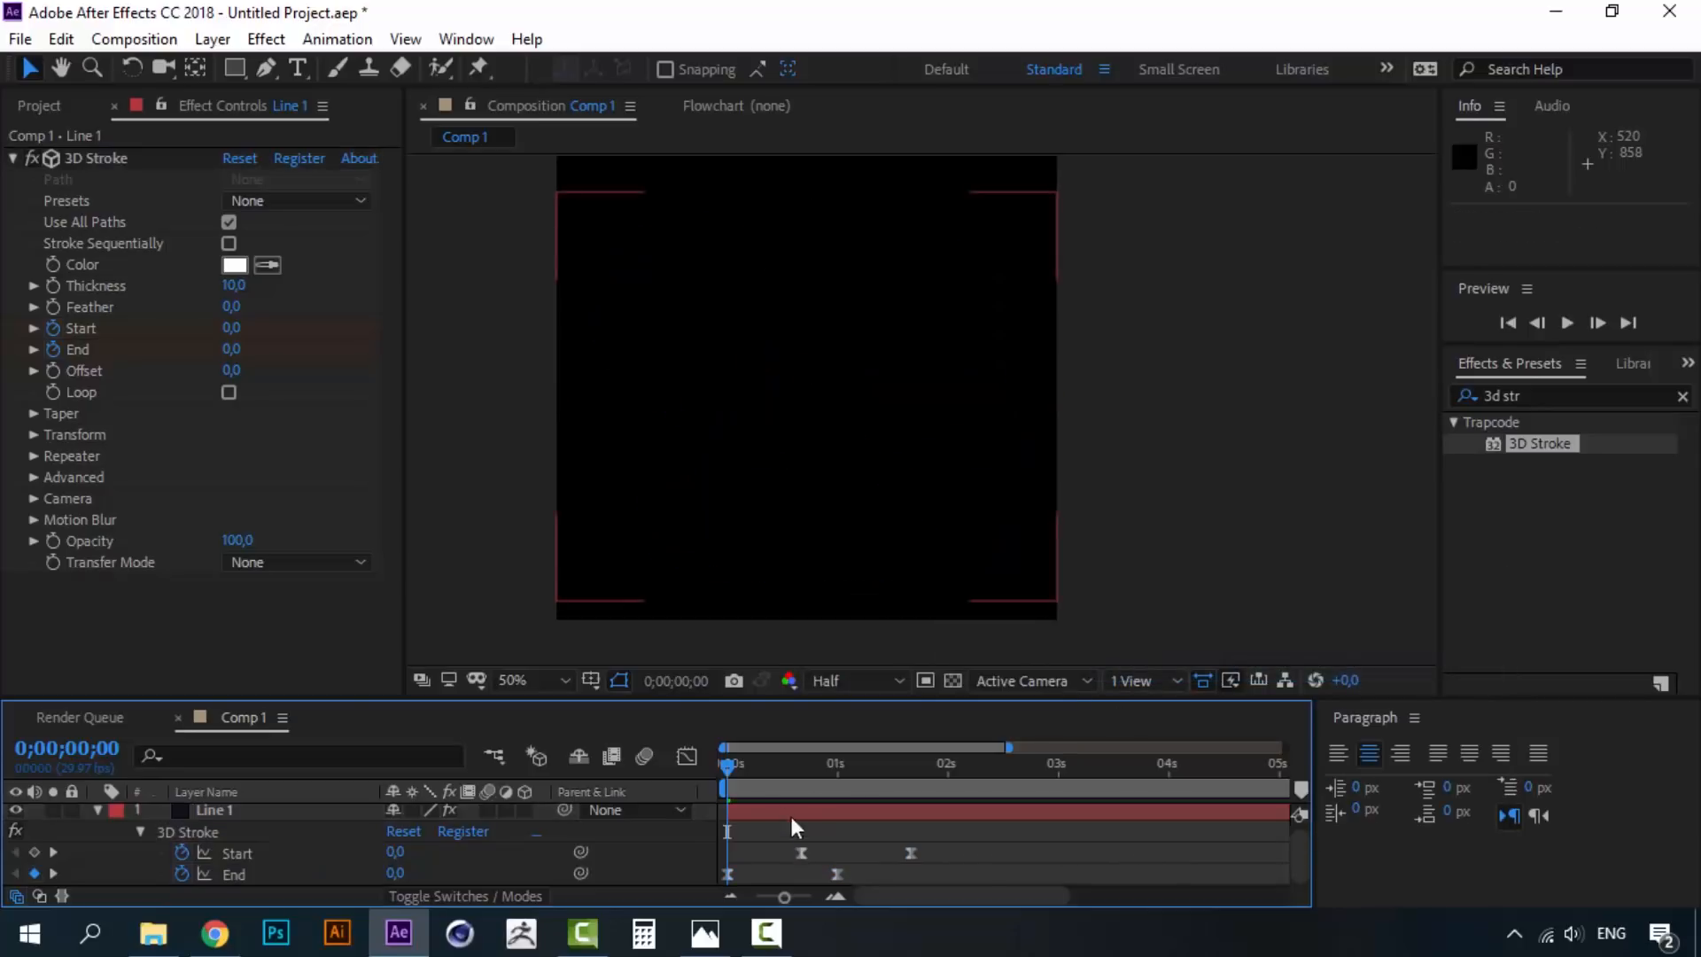
drag(955, 846, 713, 880)
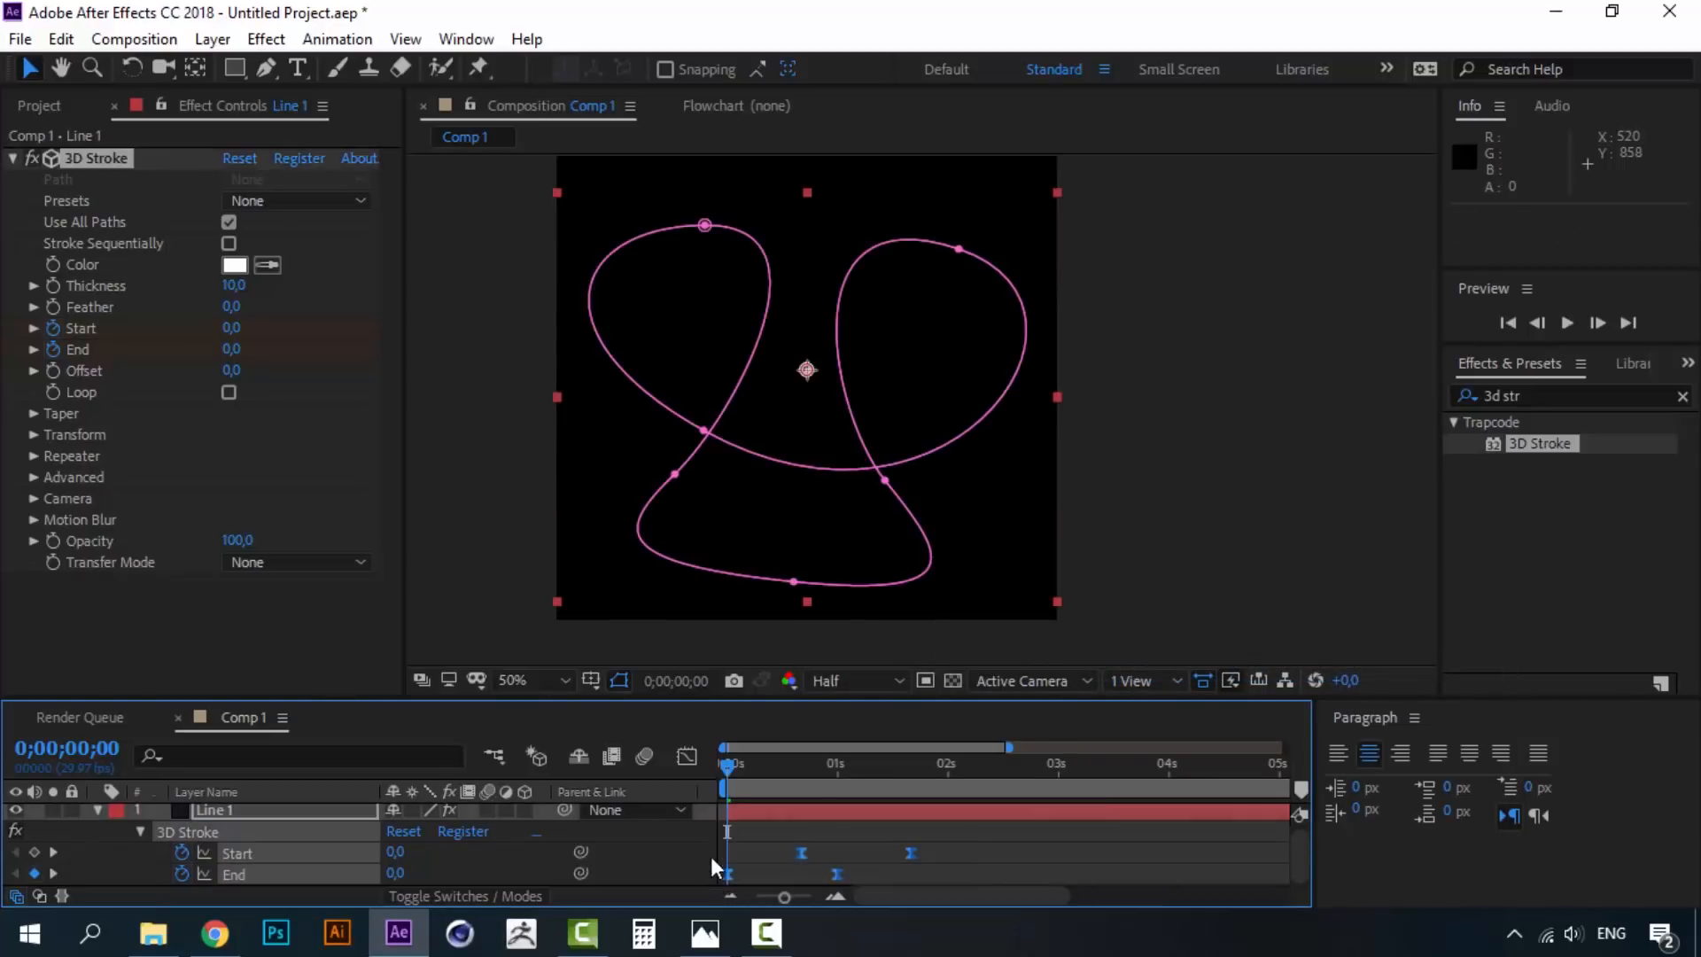
- Stretch the ease influence in the Graph Editor for sharp speed peaks, then close it
click(693, 752)
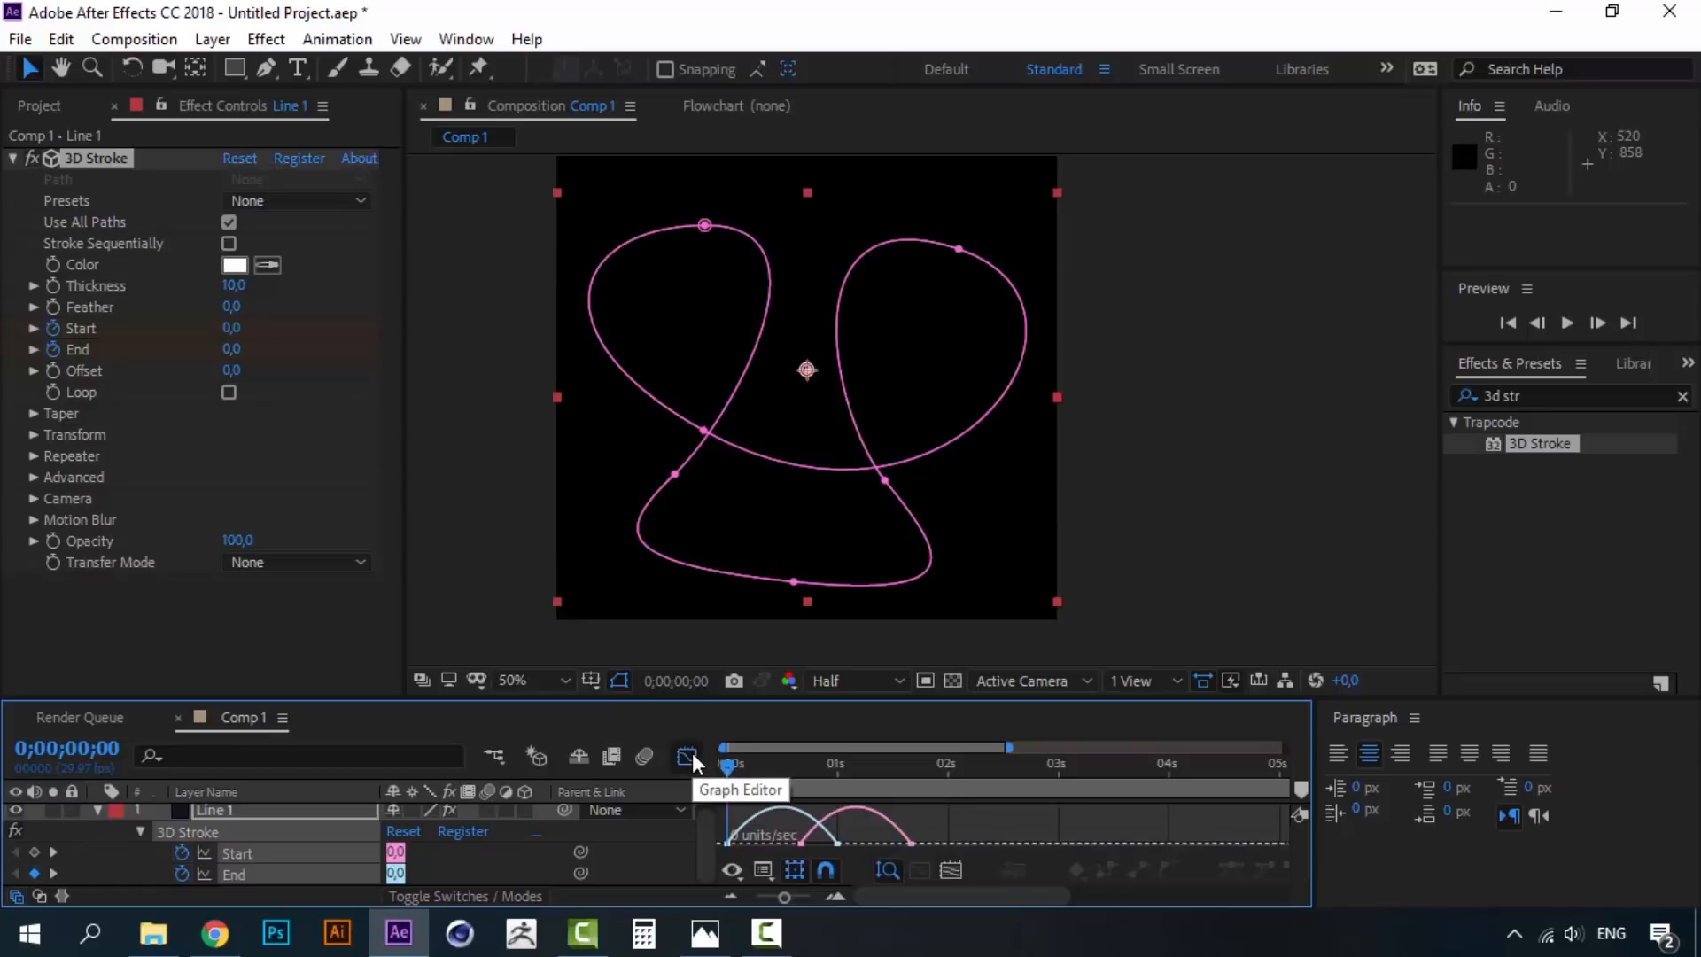
drag(1005, 699, 1006, 427)
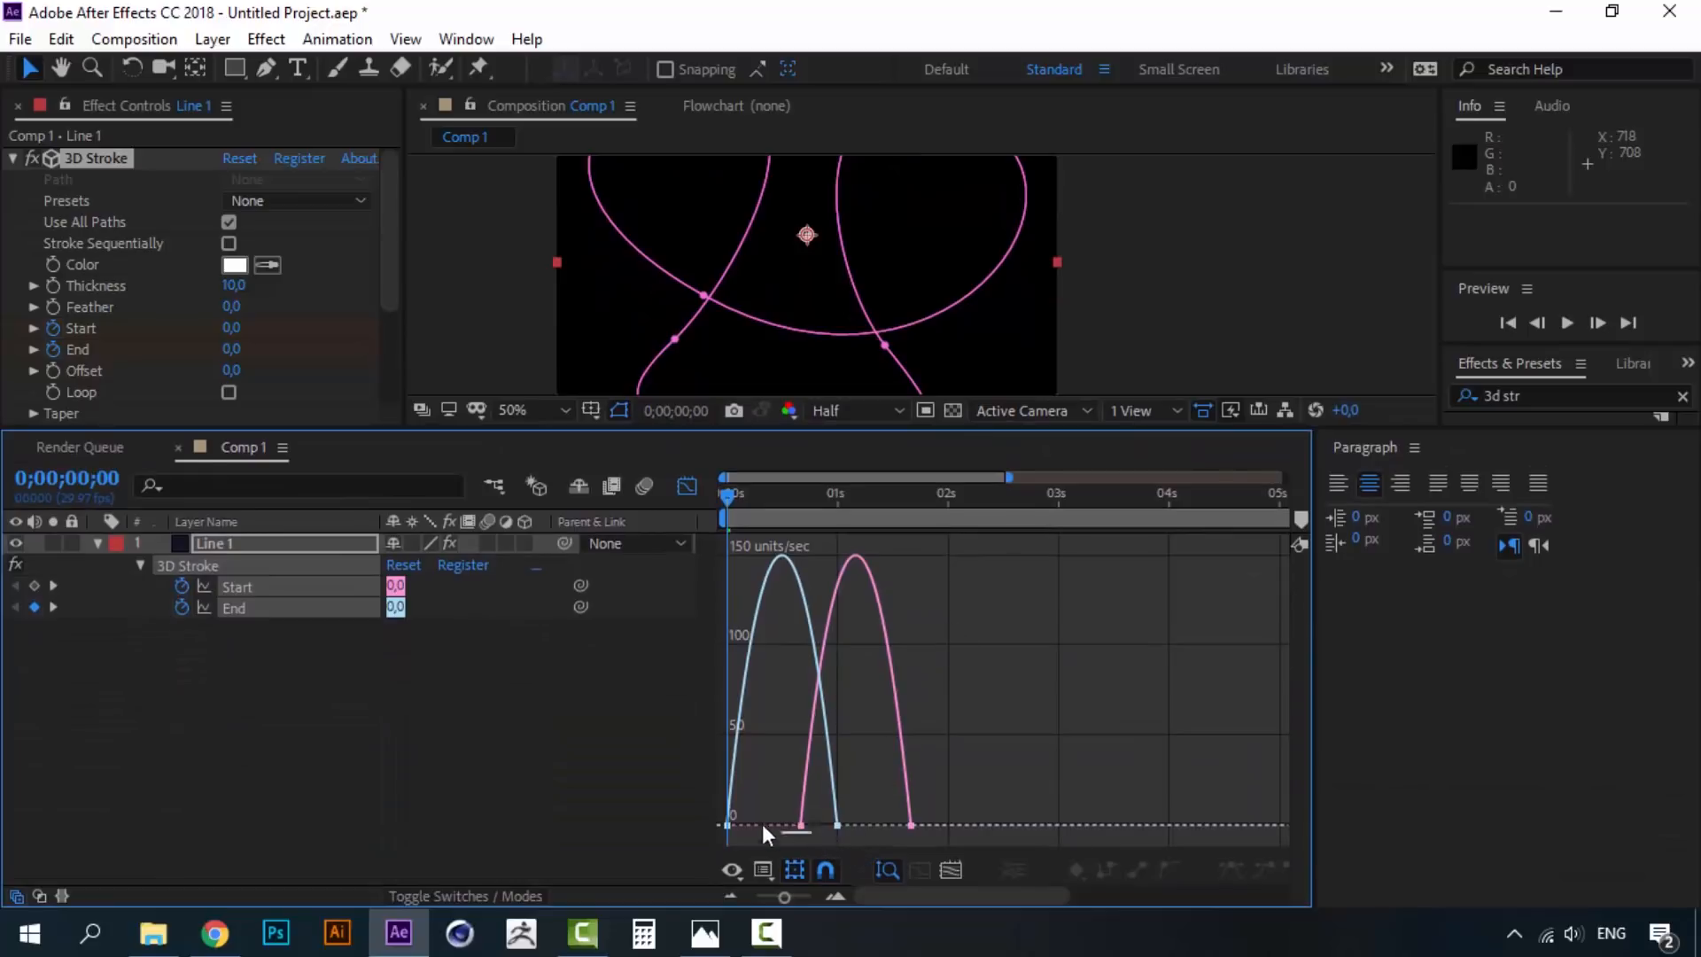
drag(710, 810, 709, 810)
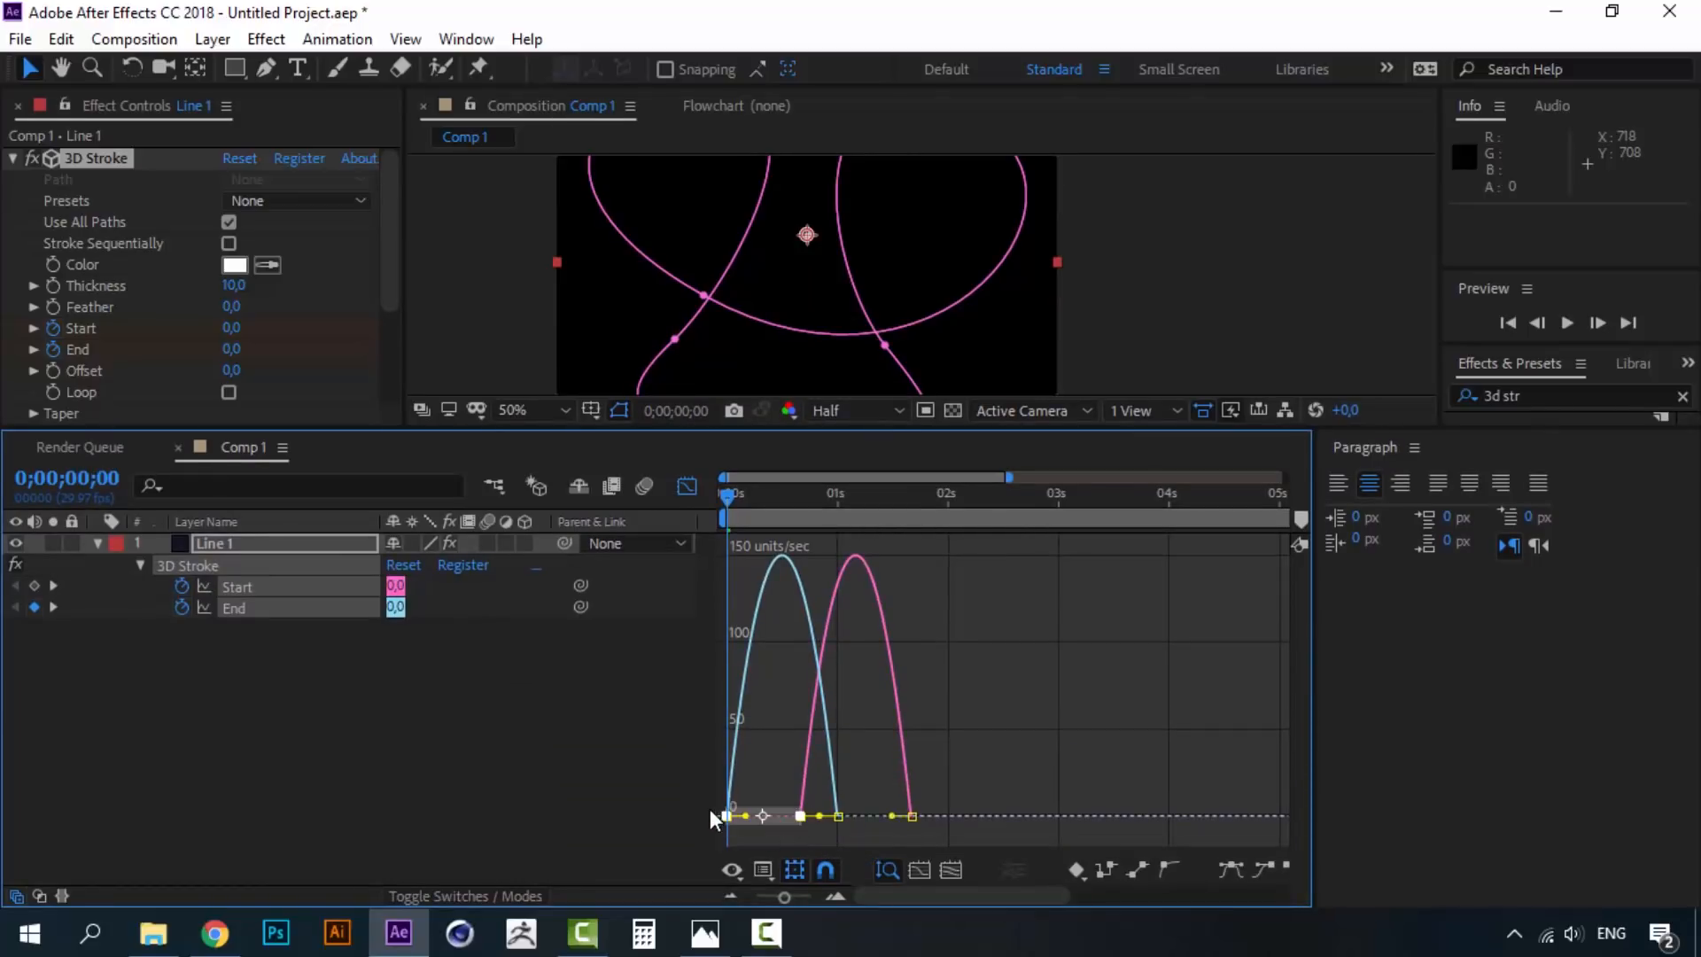
mouse_move(827, 815)
mouse_down()
mouse_move(695, 803)
mouse_move(795, 815)
mouse_up()
click(818, 836)
drag(936, 835, 775, 814)
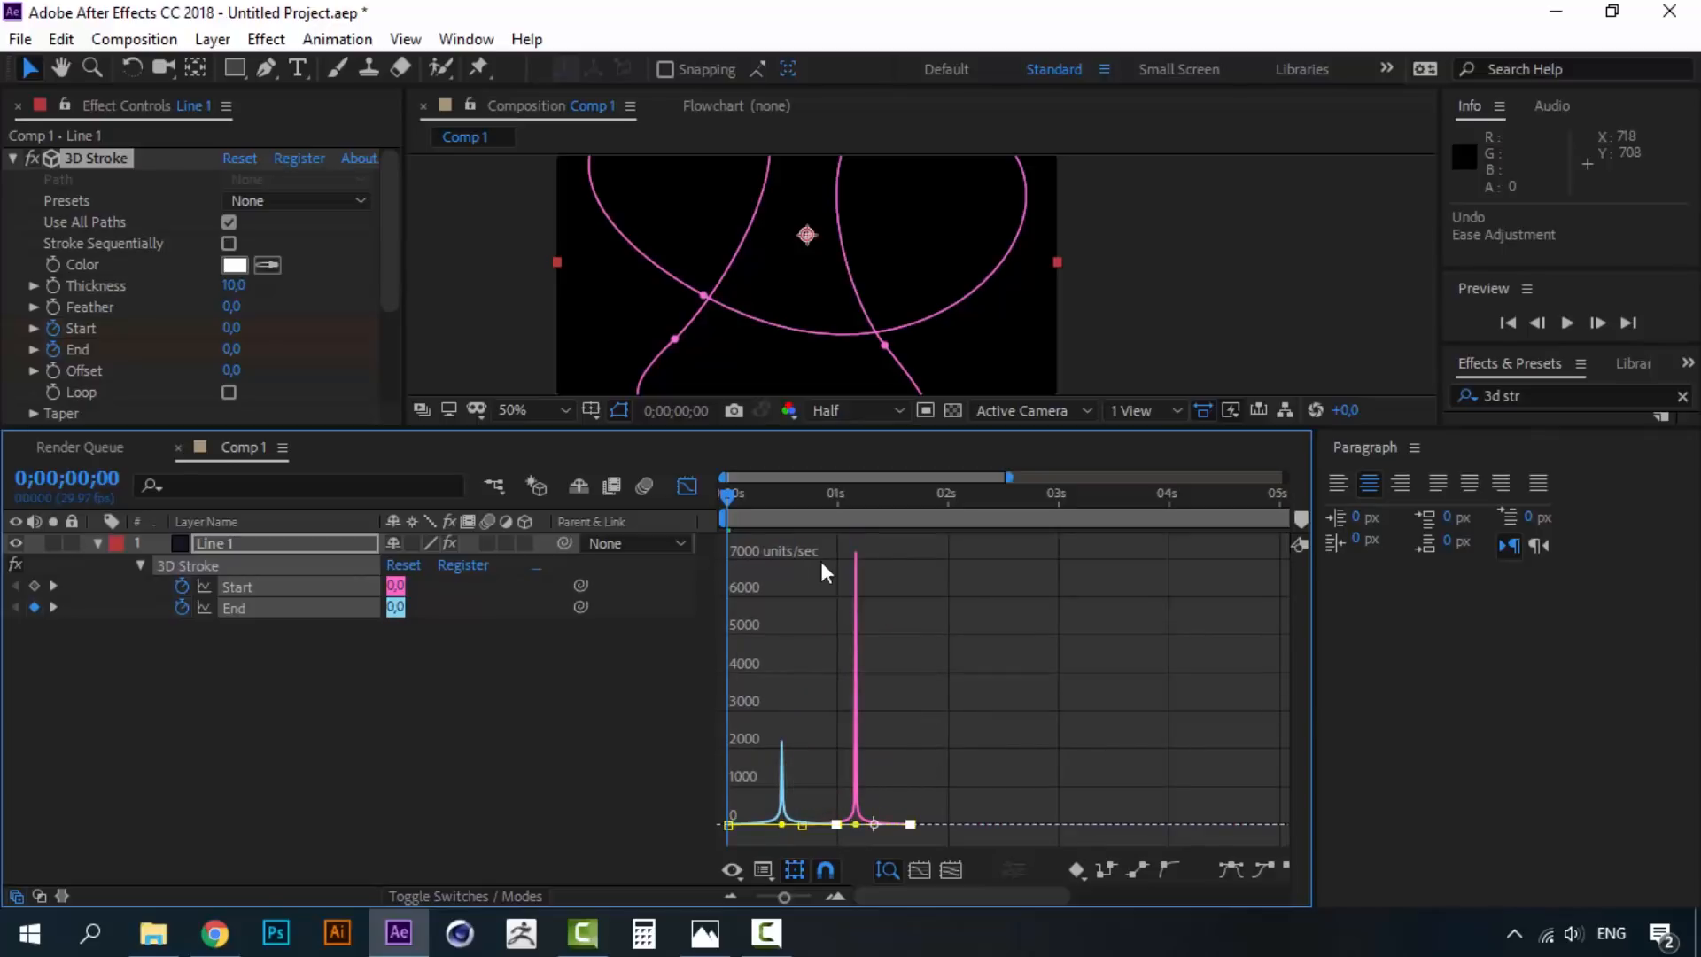
click(685, 486)
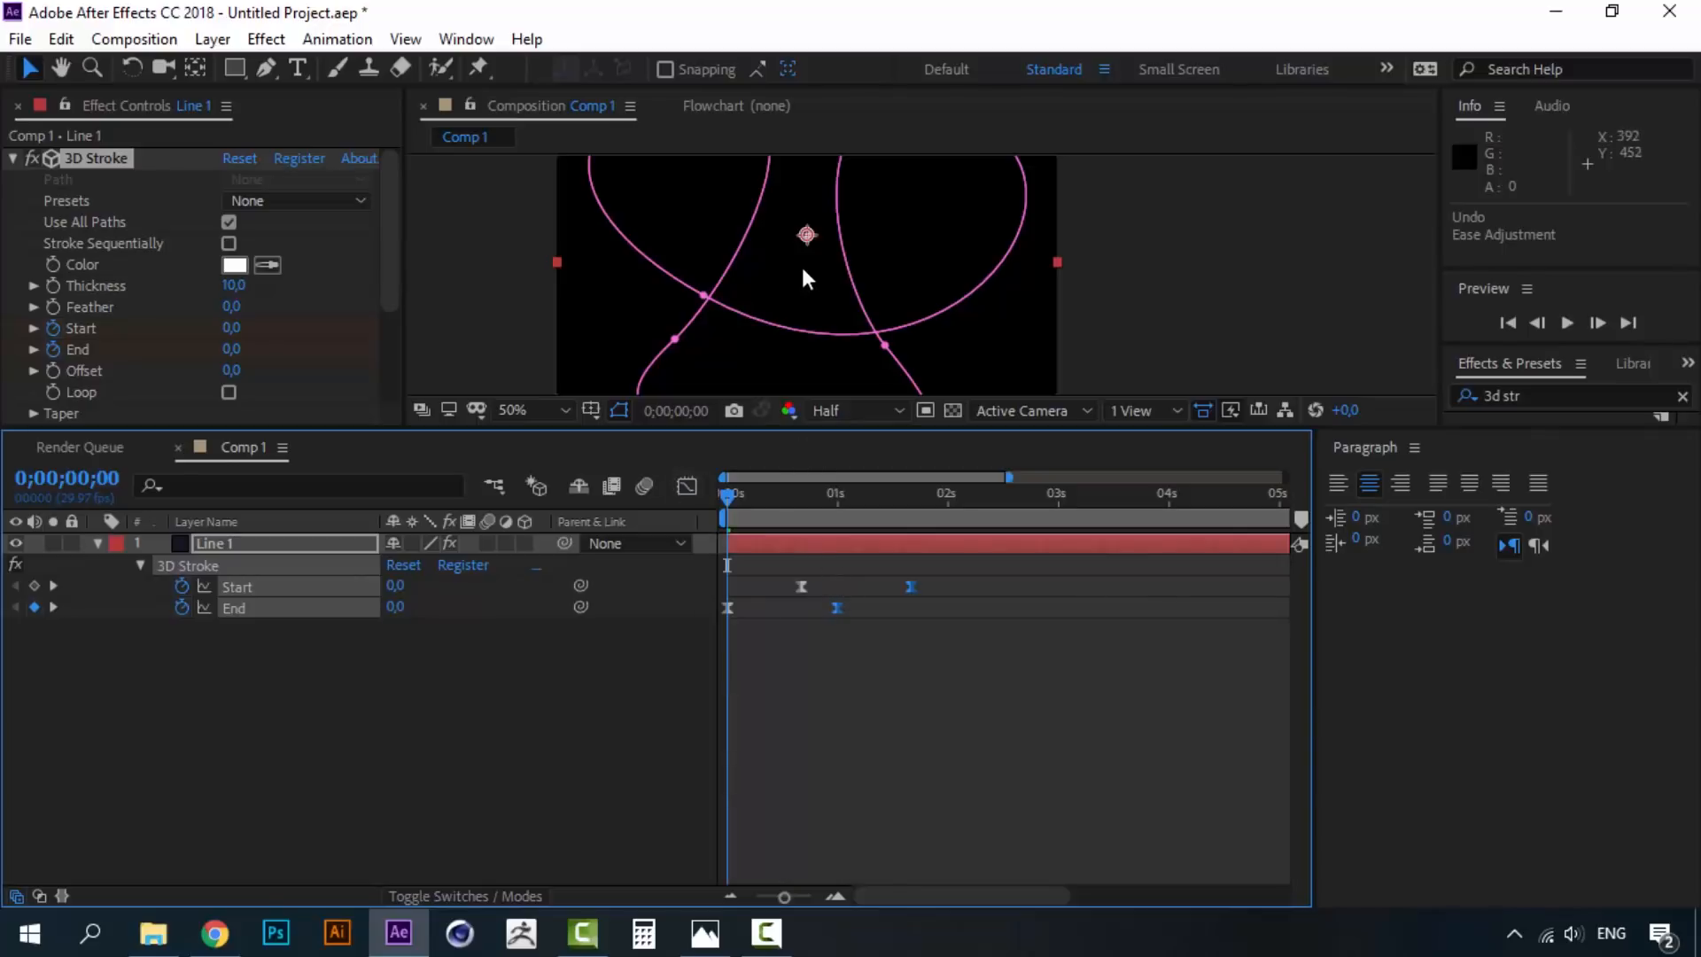
- Enlarge the Composition viewer to show the whole path and preview the stroke
drag(832, 258, 842, 342)
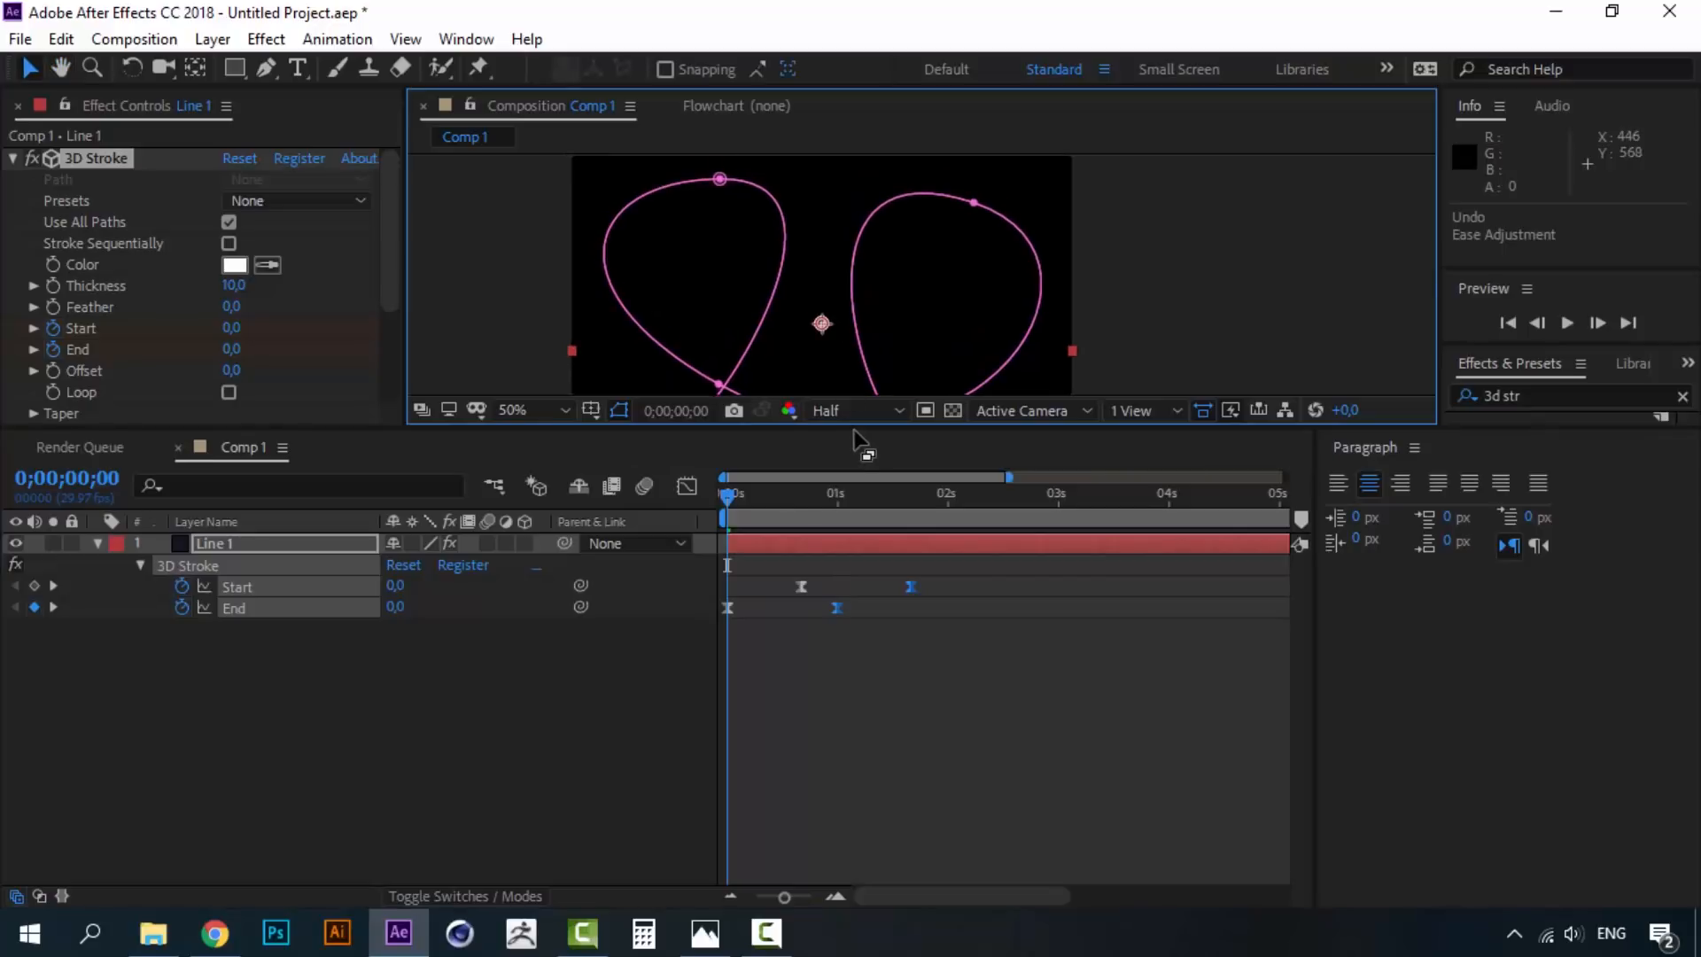
drag(853, 432, 847, 652)
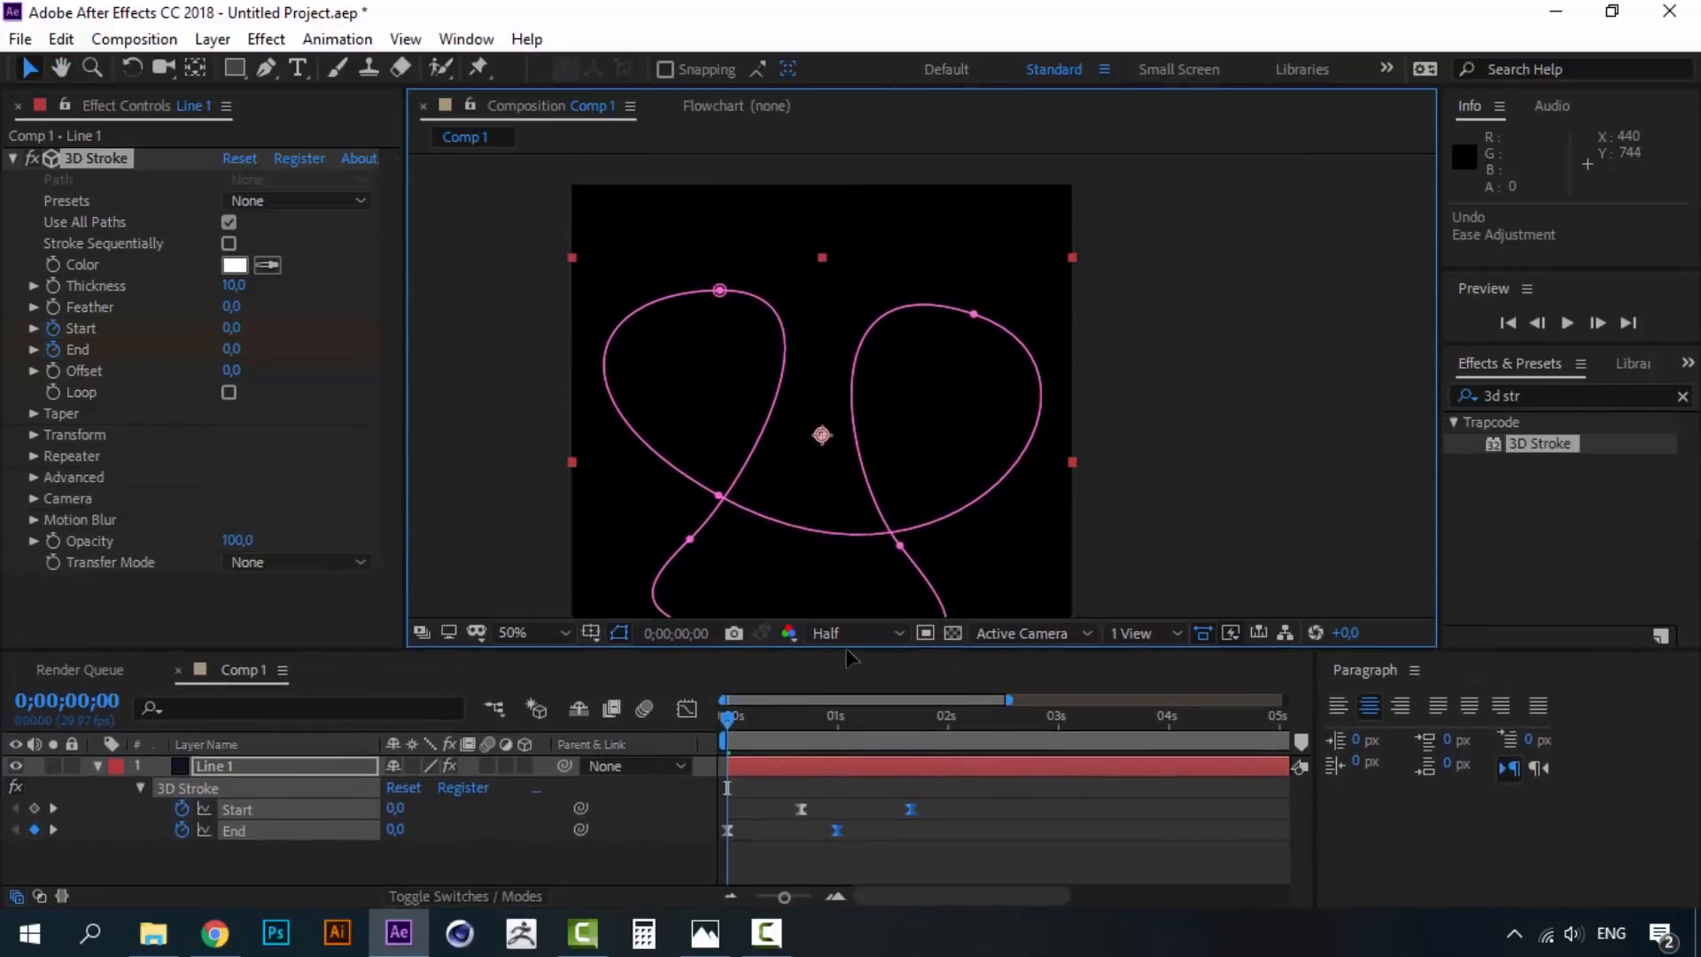
key(space)
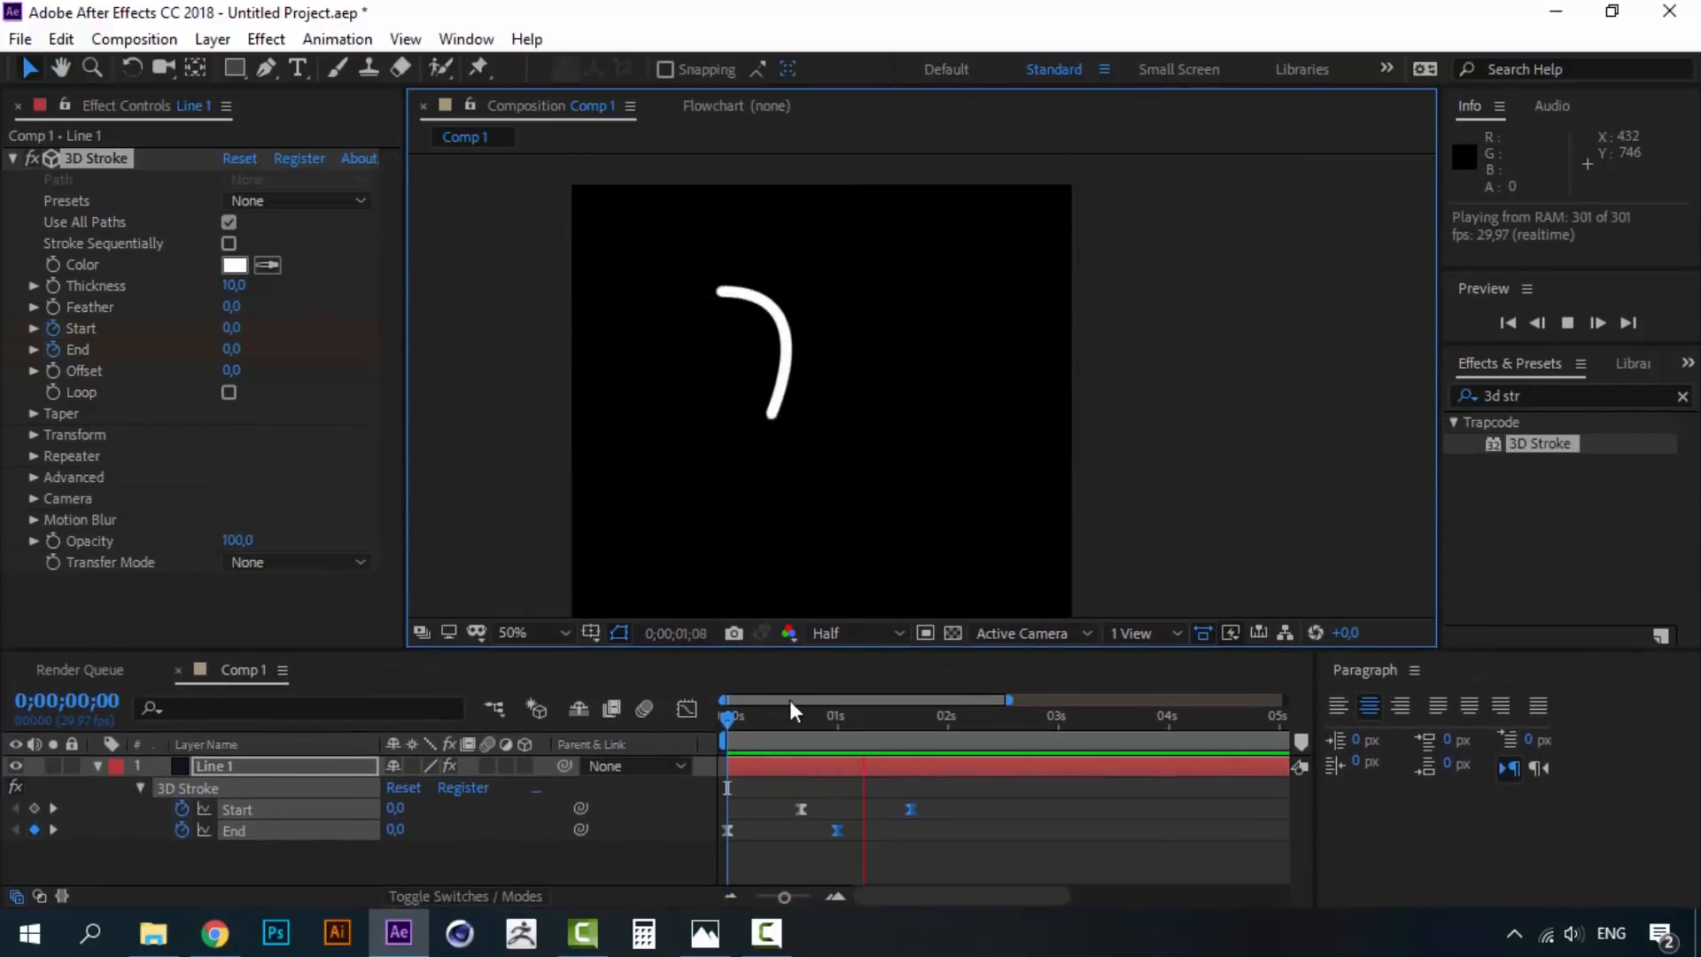
click(724, 726)
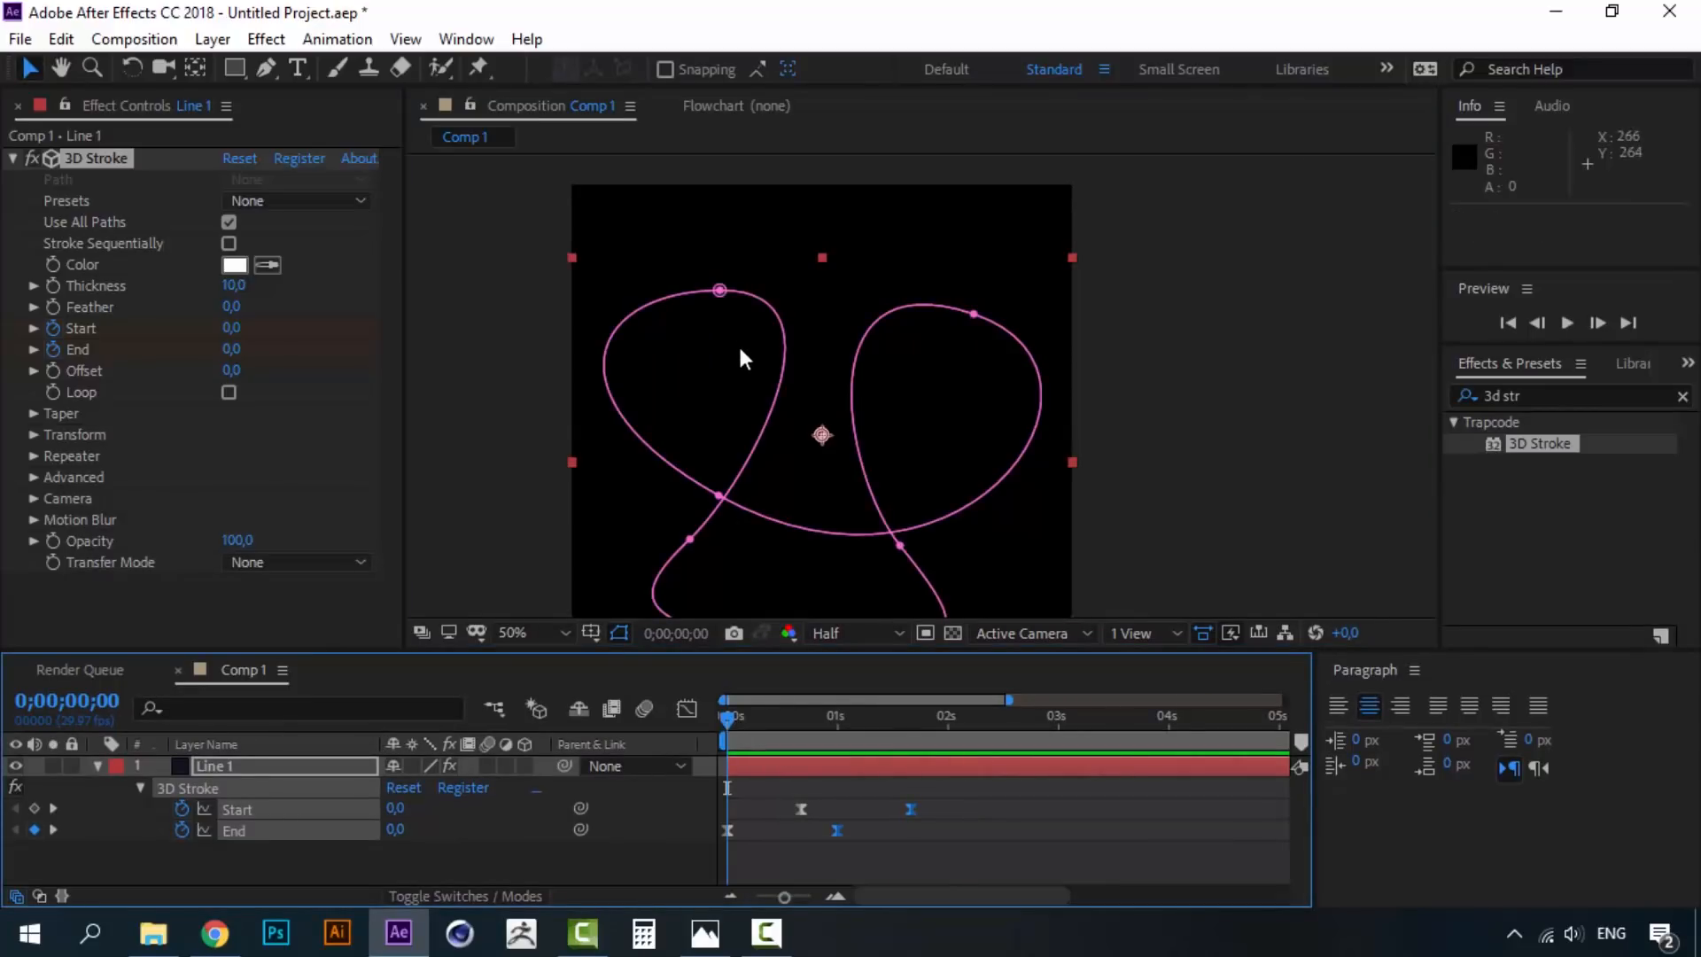
key(space)
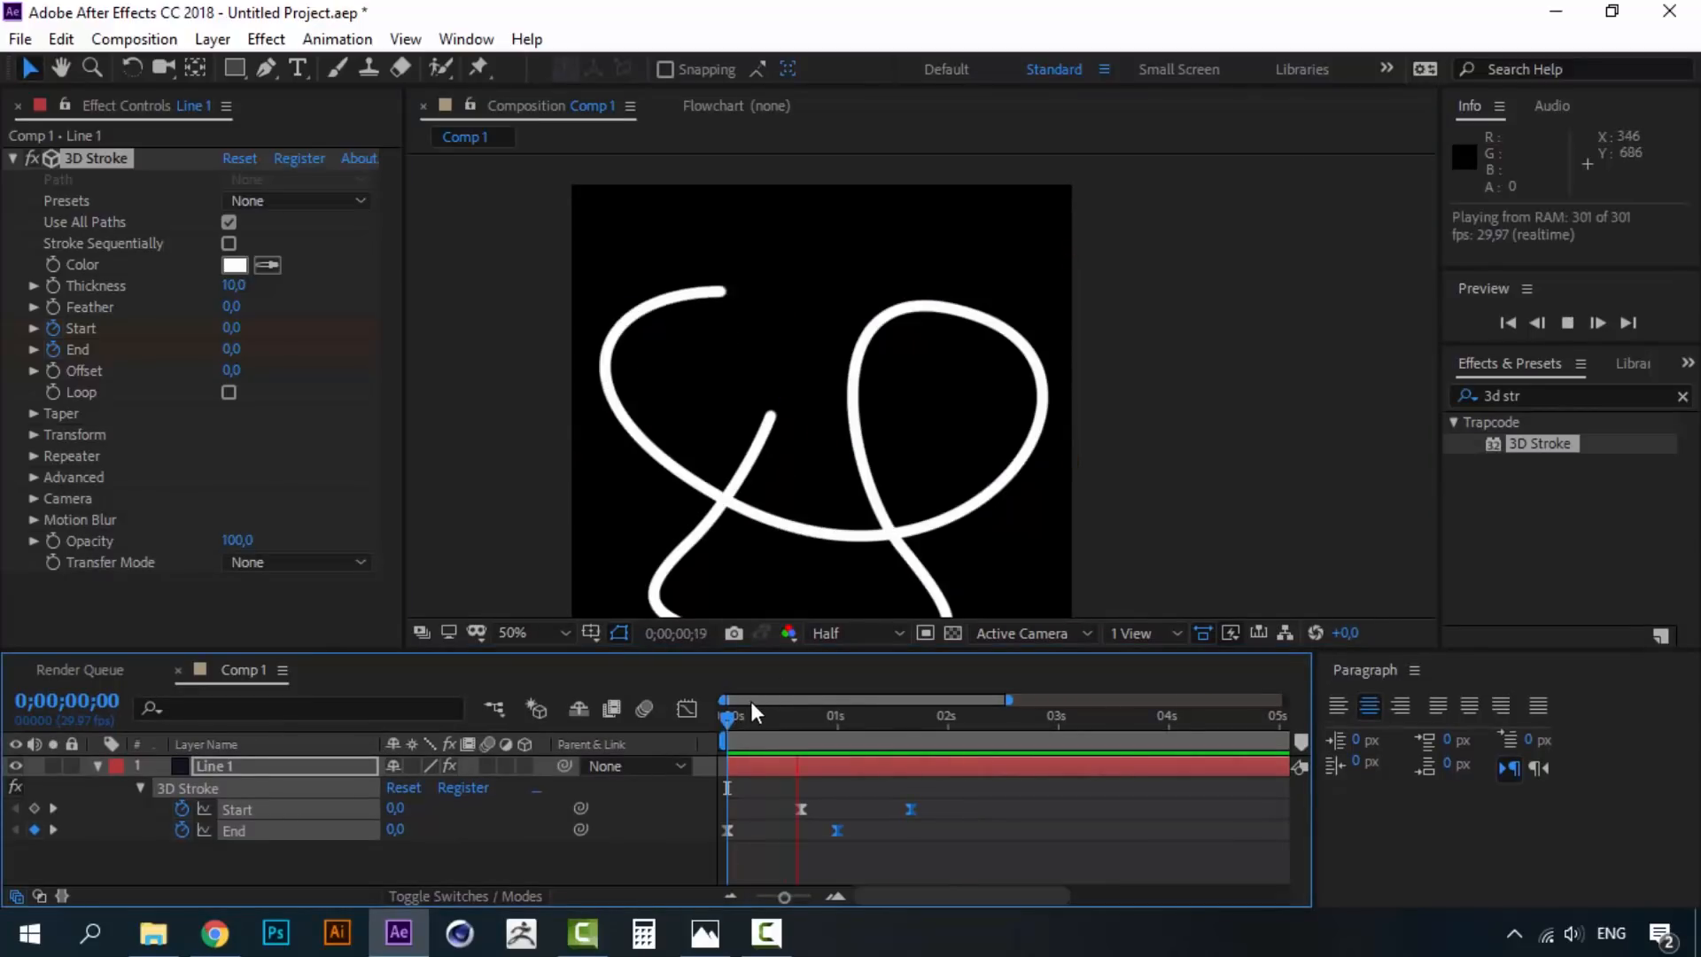
click(726, 718)
key(space)
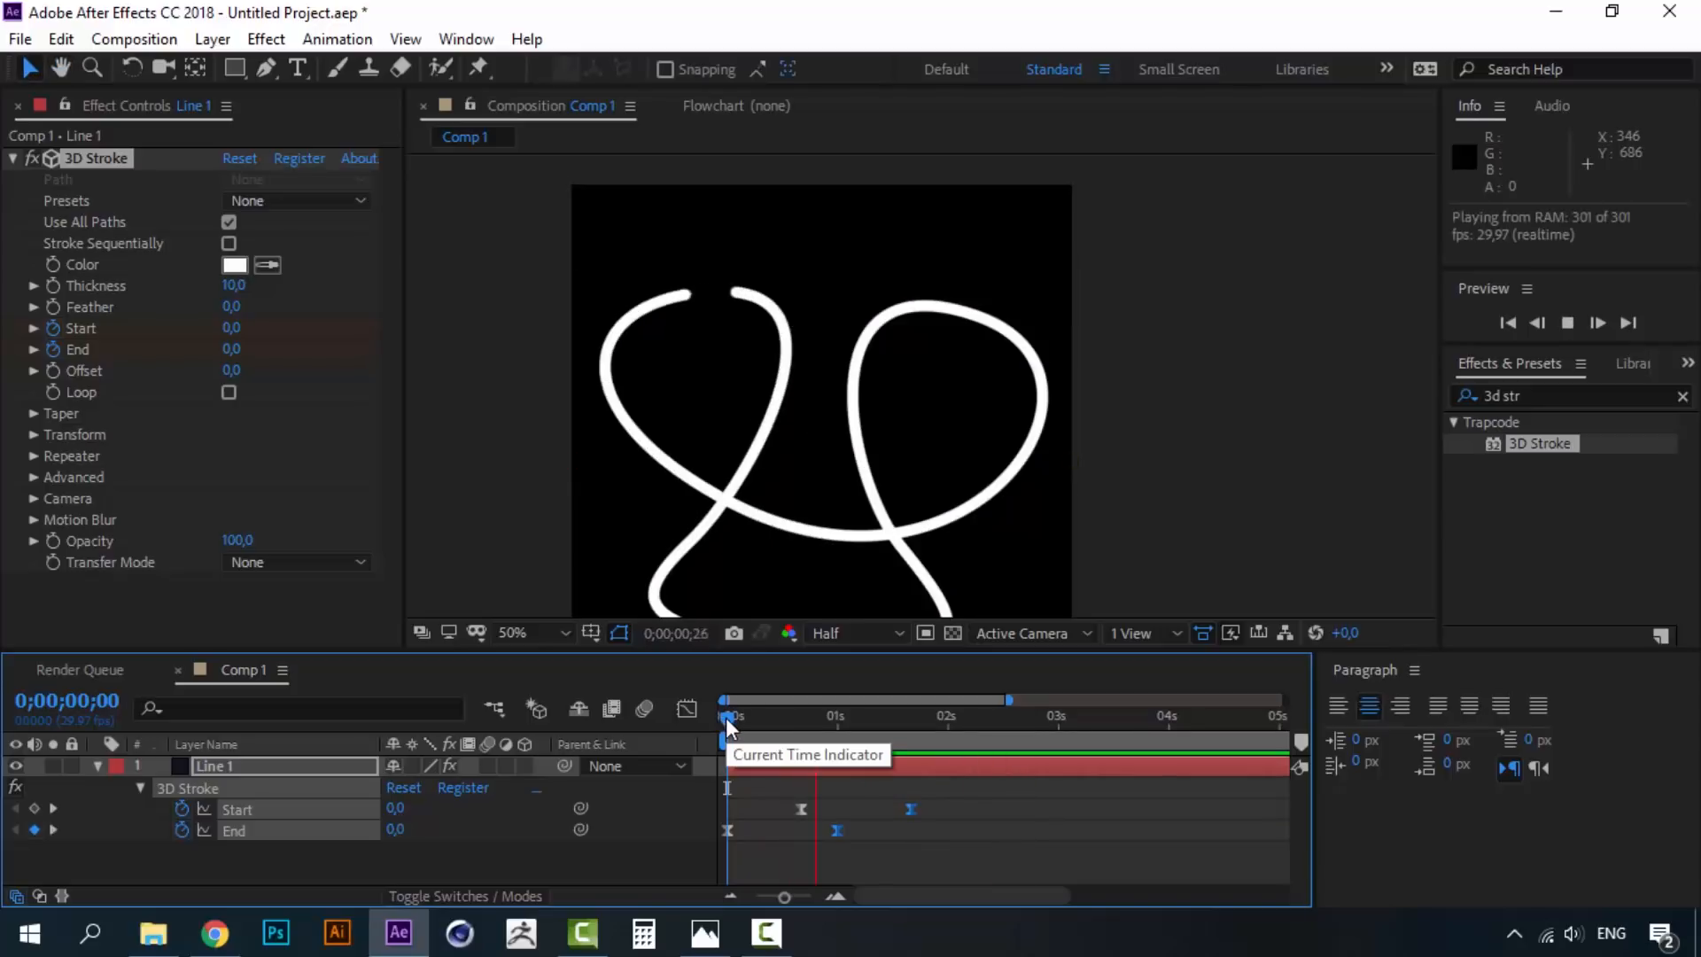
key(space)
key(space)
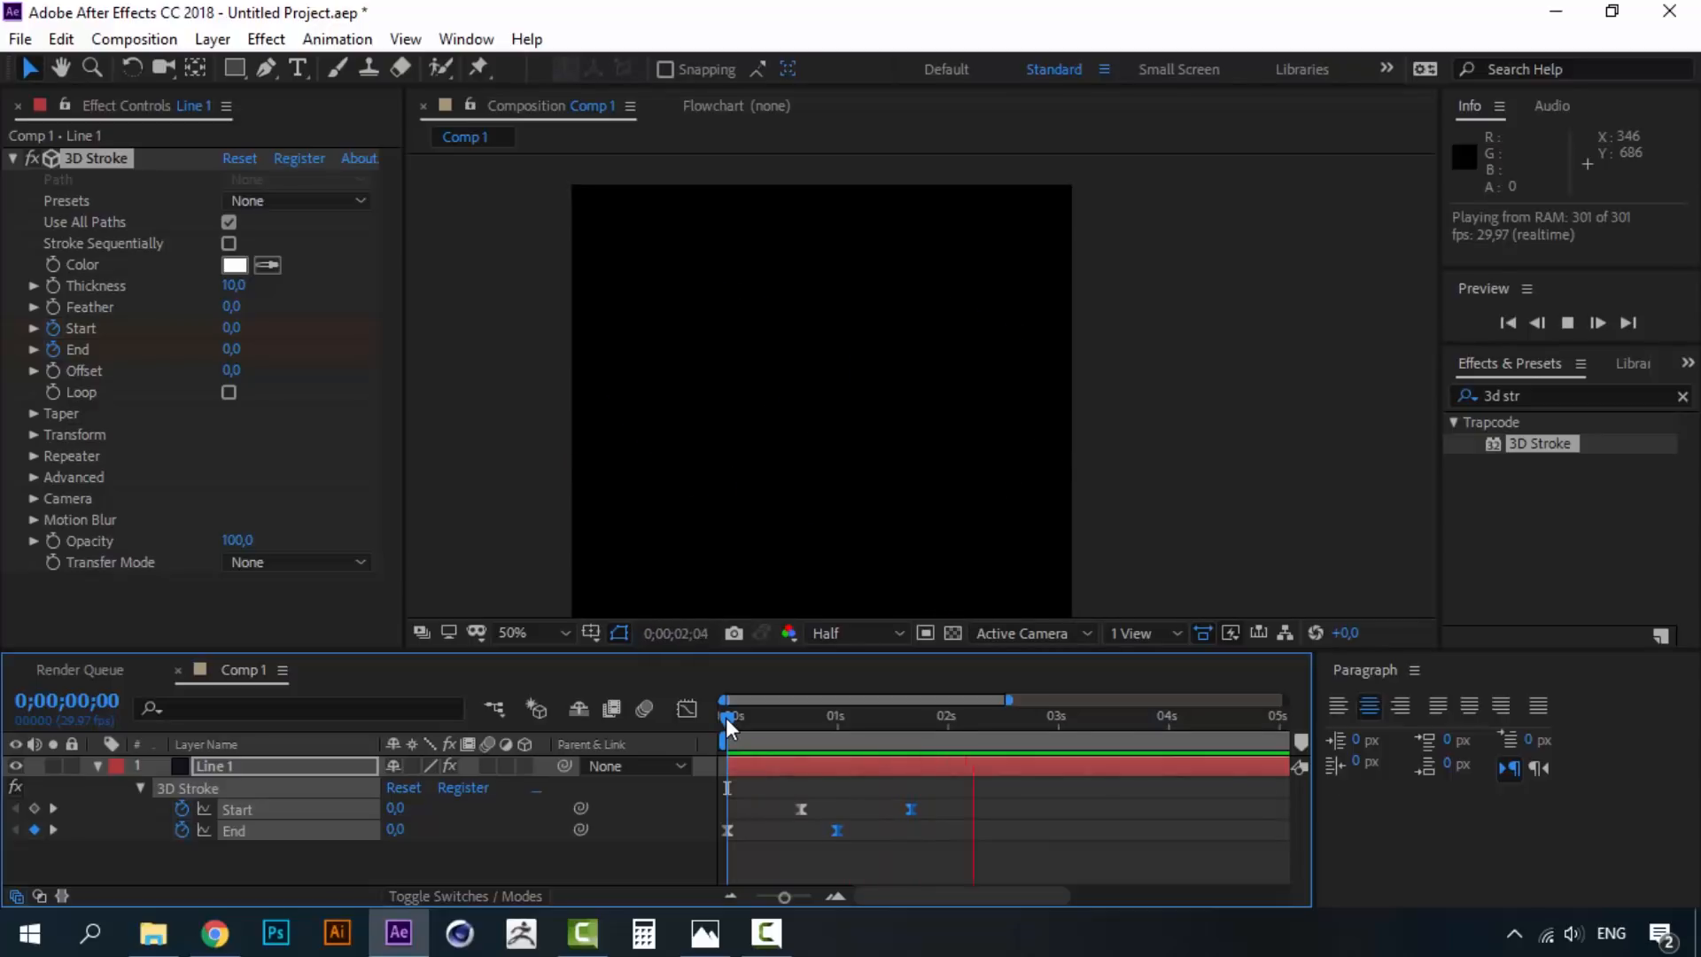
key(space)
- Retime the keyframes, moving the last Start keyframe to about 0;00;02;06, and preview
click(1035, 833)
drag(953, 804, 875, 824)
drag(1025, 793, 869, 842)
click(974, 831)
drag(954, 806, 1001, 801)
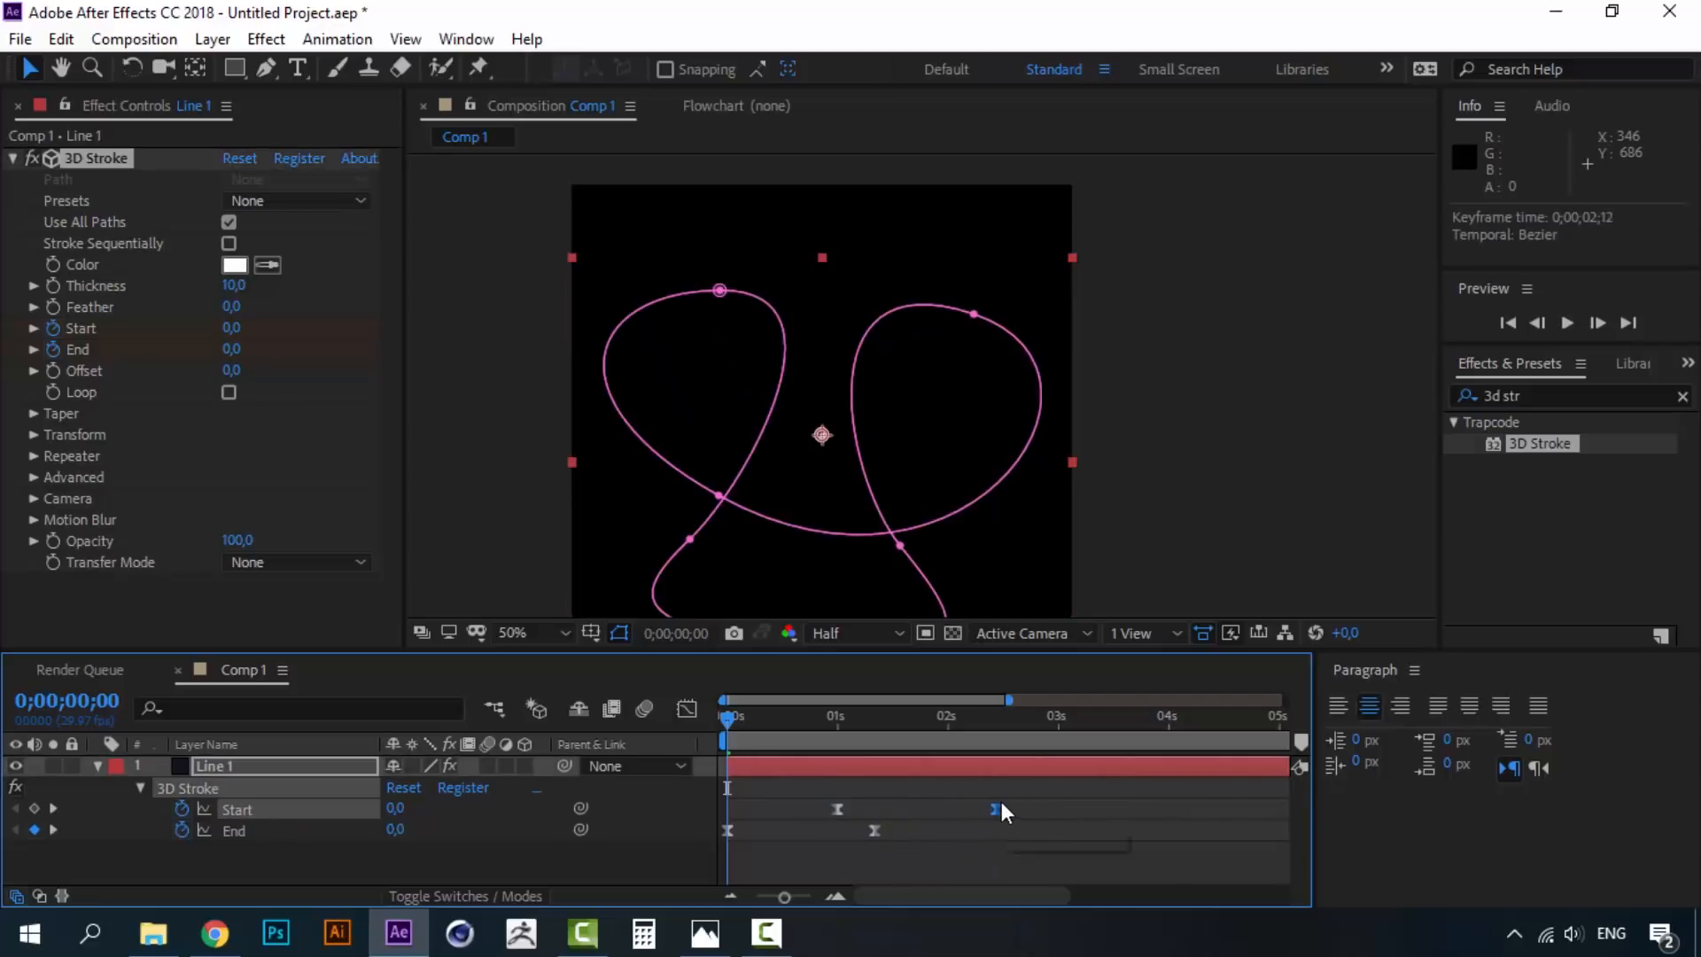
key(space)
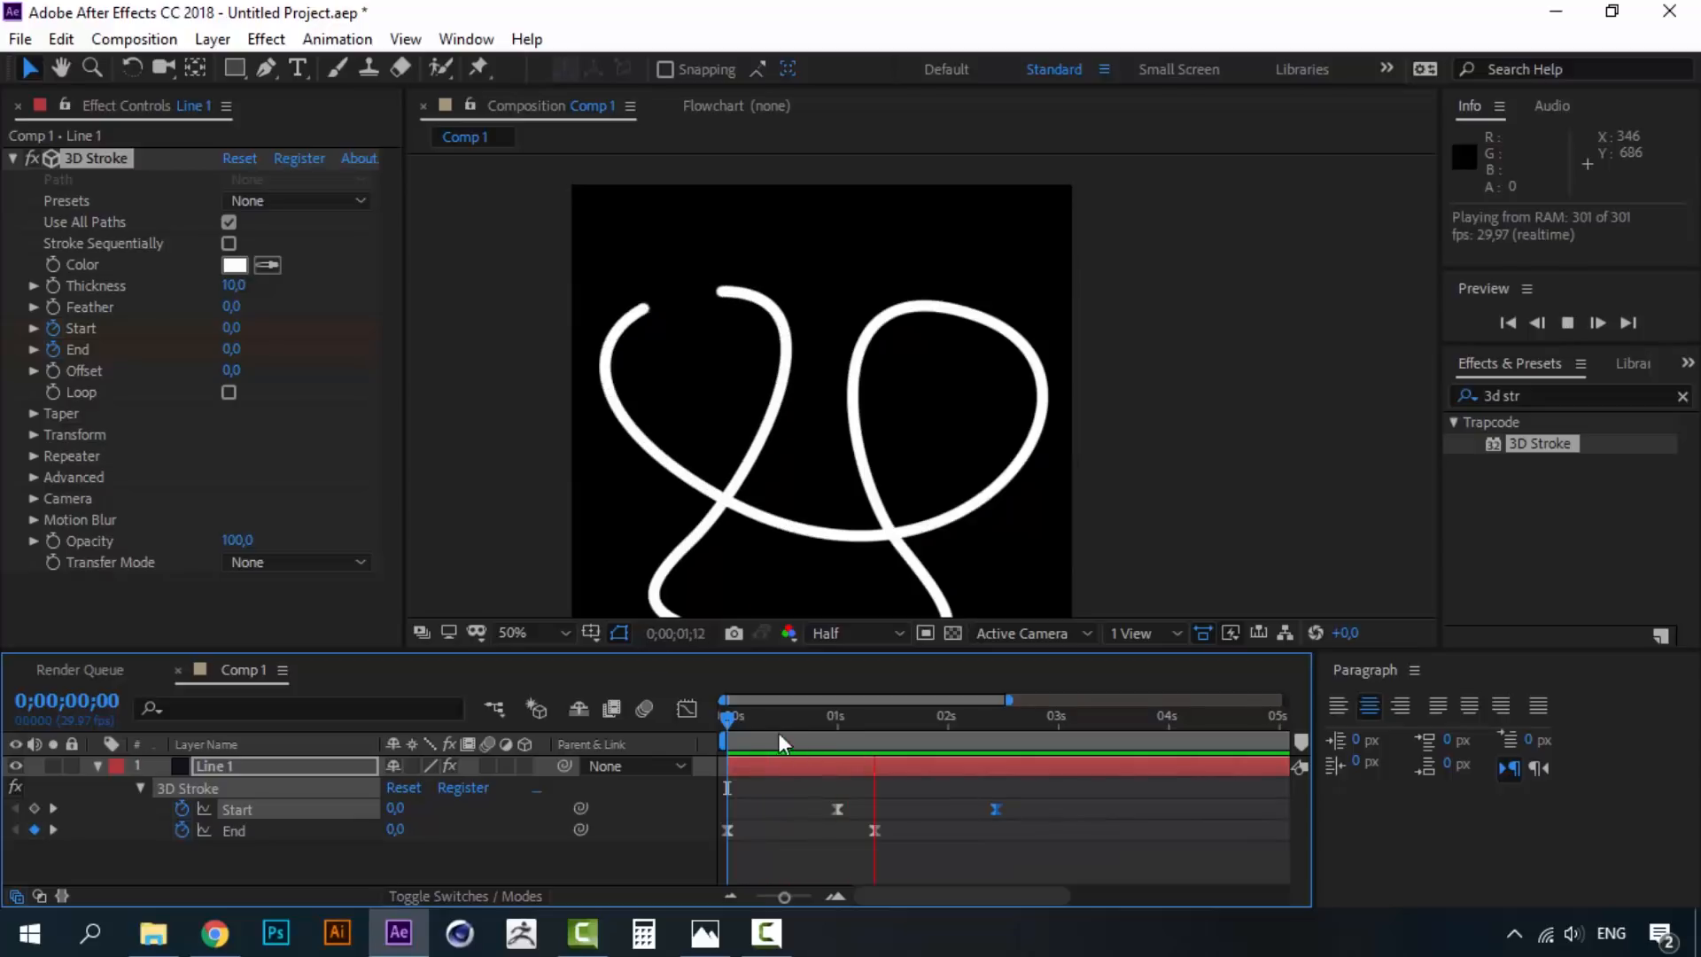
click(730, 714)
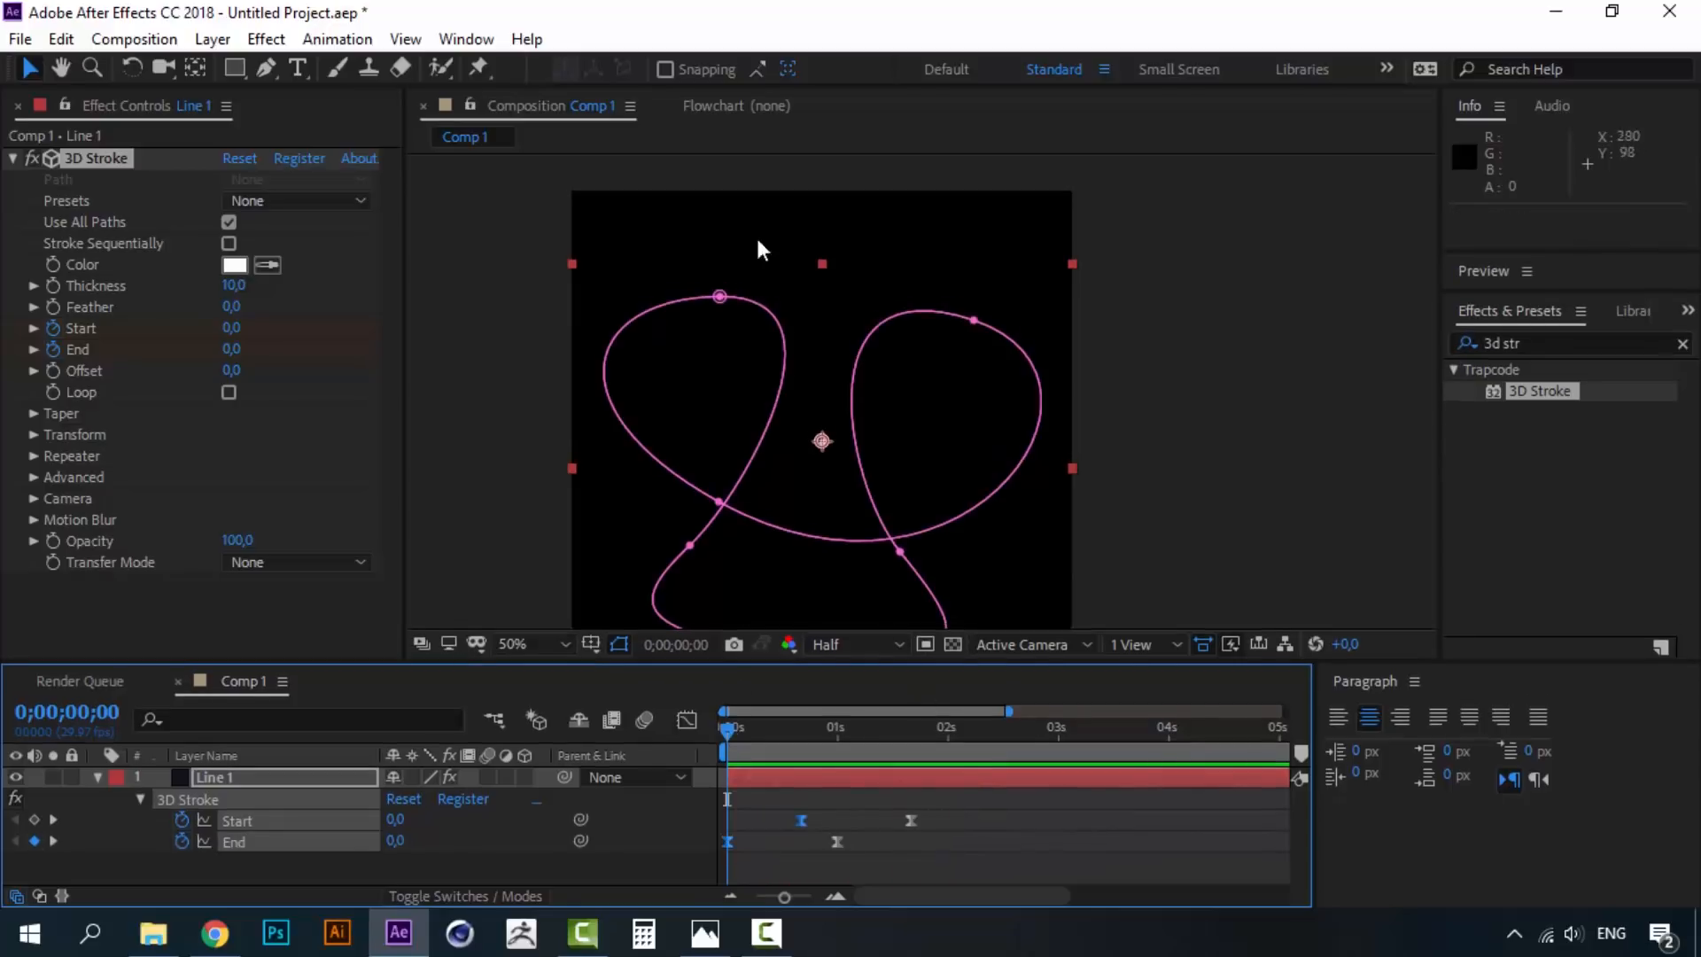
click(705, 935)
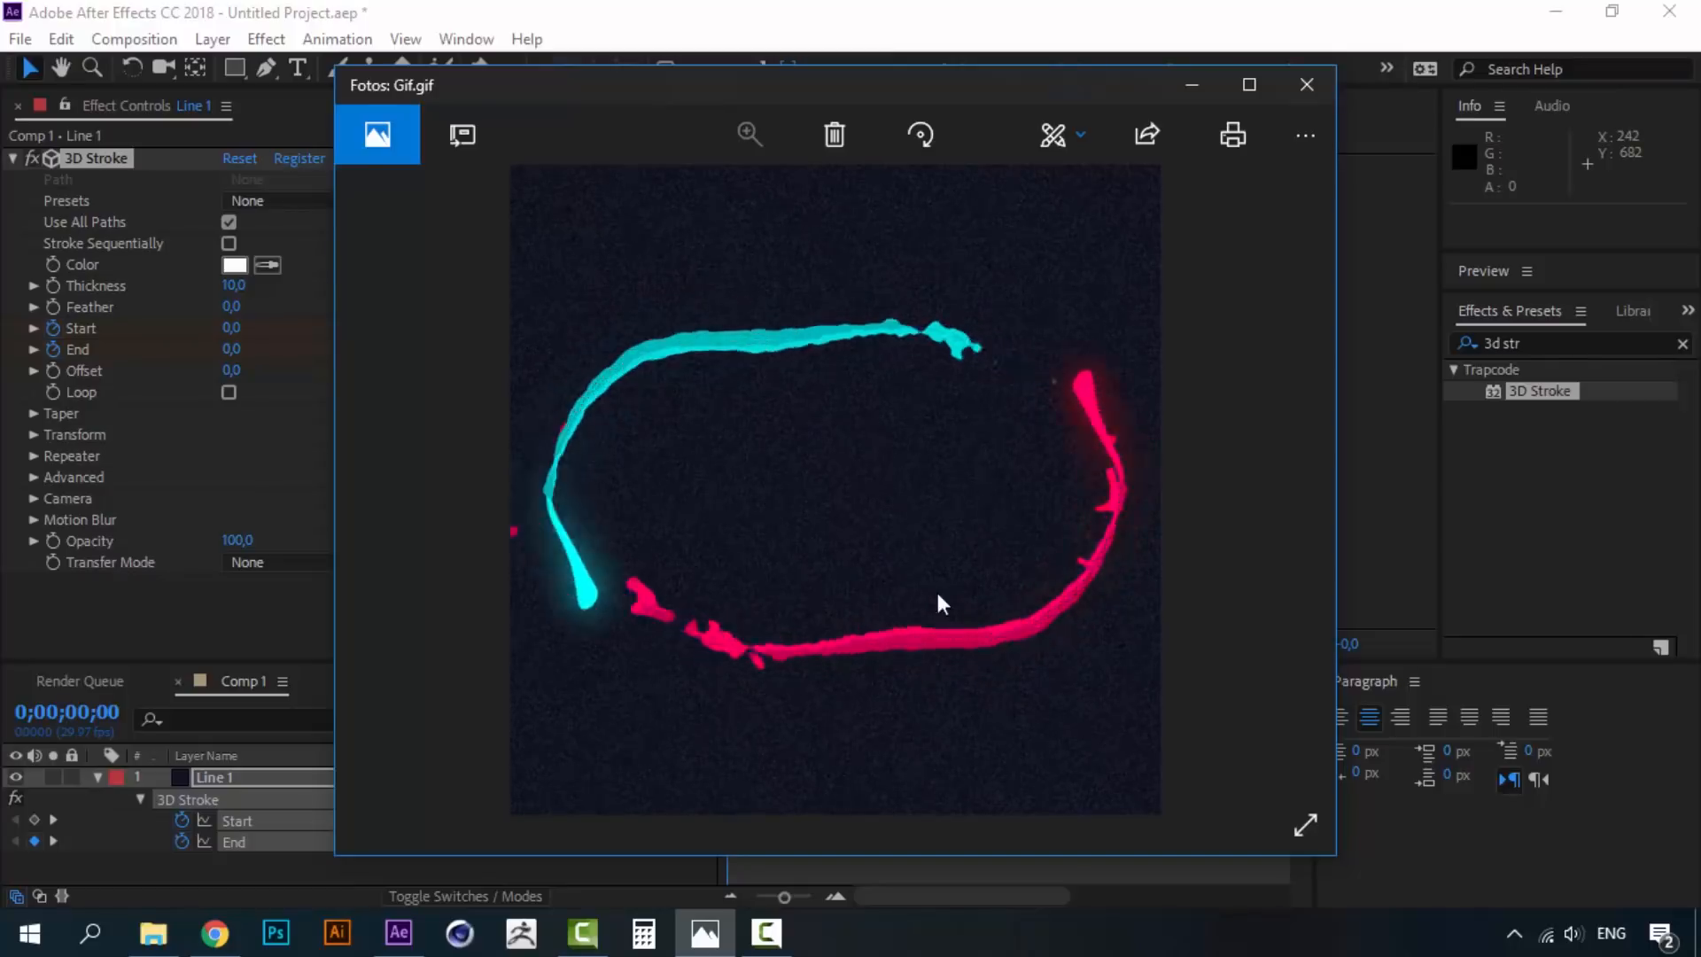
click(1192, 86)
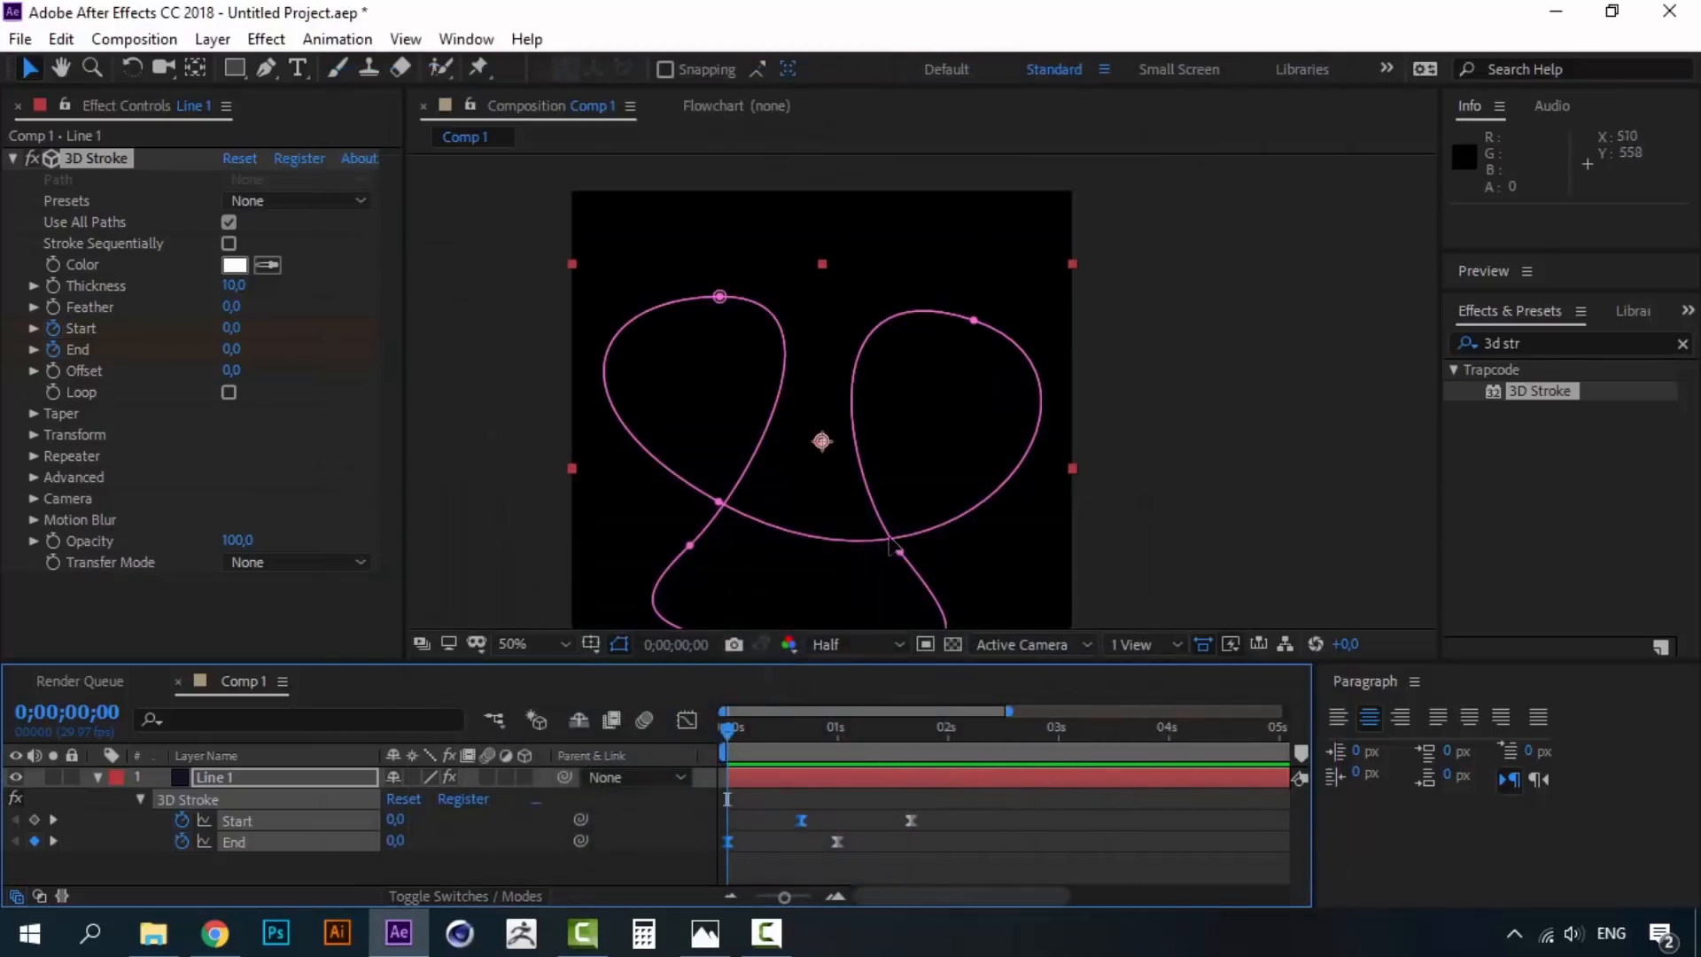
- Set the End value to 35 at one second
drag(876, 519, 841, 387)
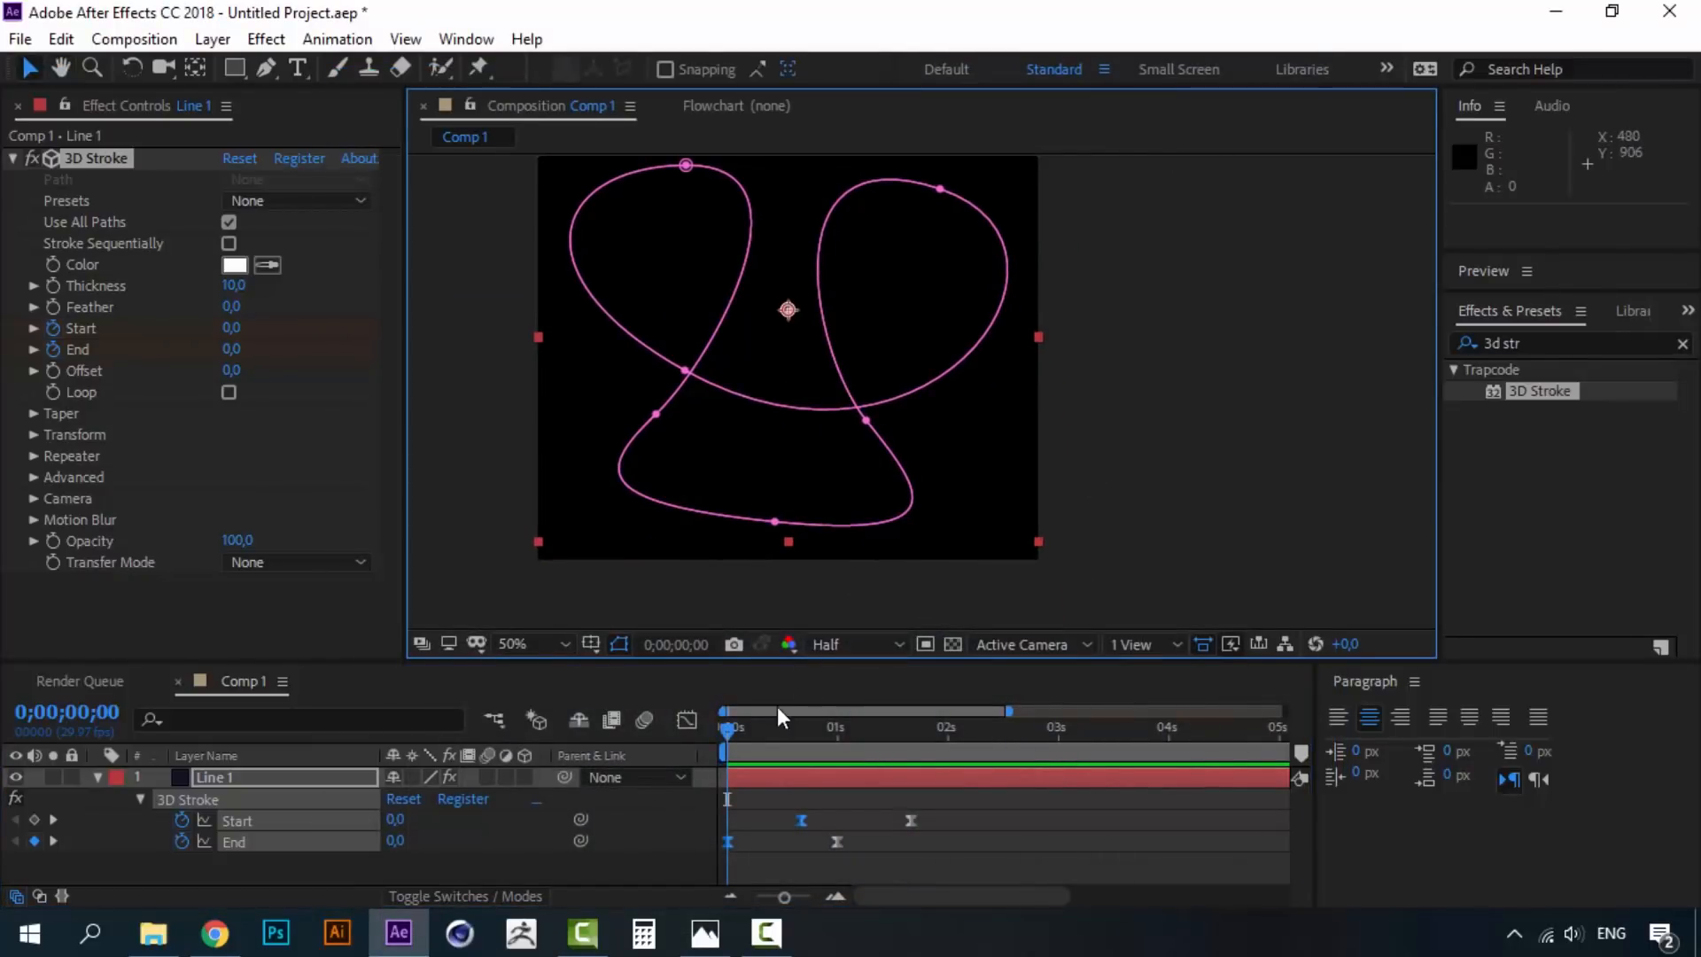
click(735, 725)
key(space)
key(space)
drag(741, 724, 840, 723)
click(875, 876)
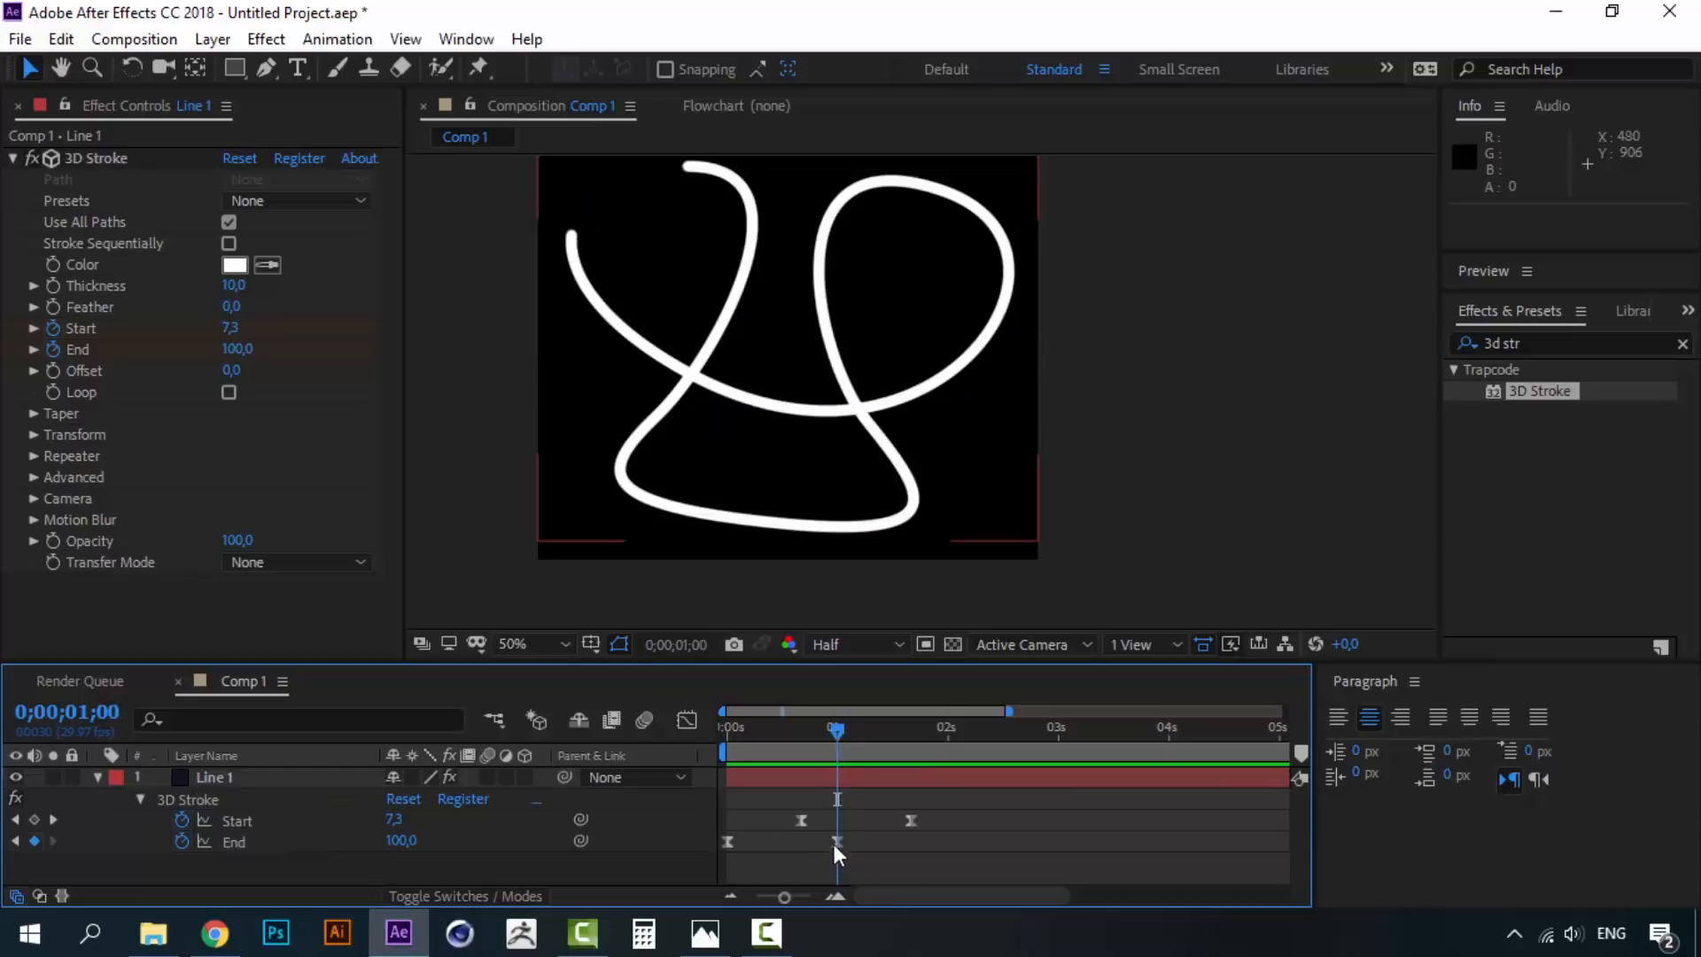
click(403, 840)
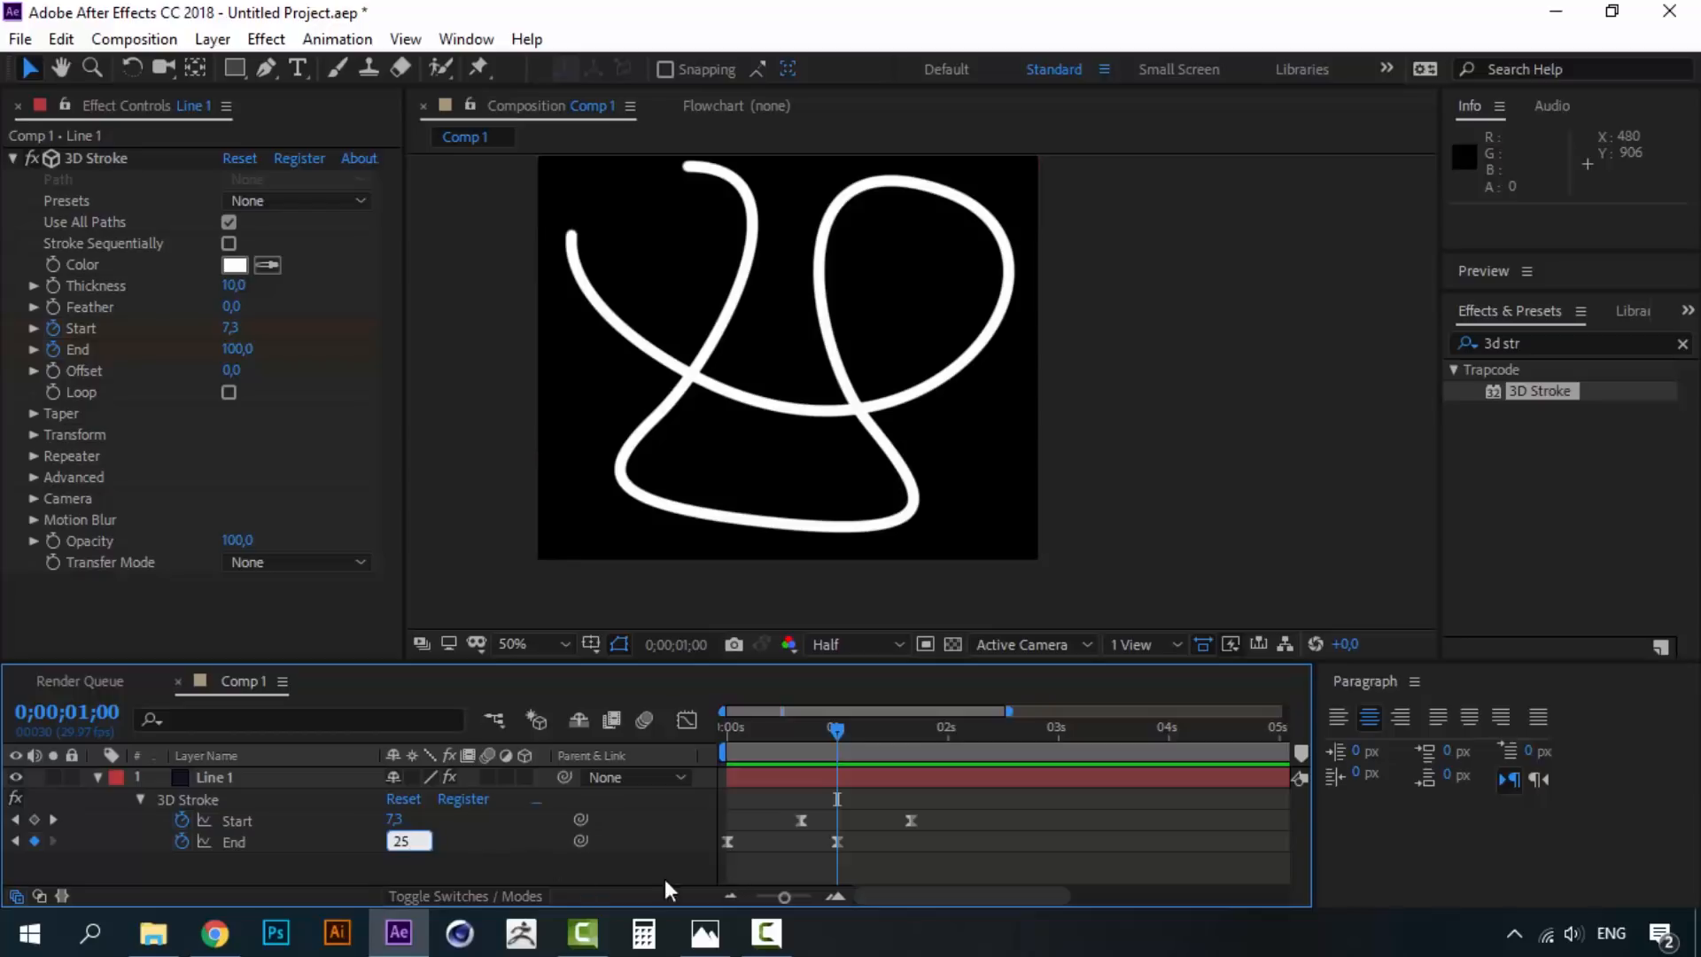
drag(431, 843, 365, 838)
text(35)
key(Return)
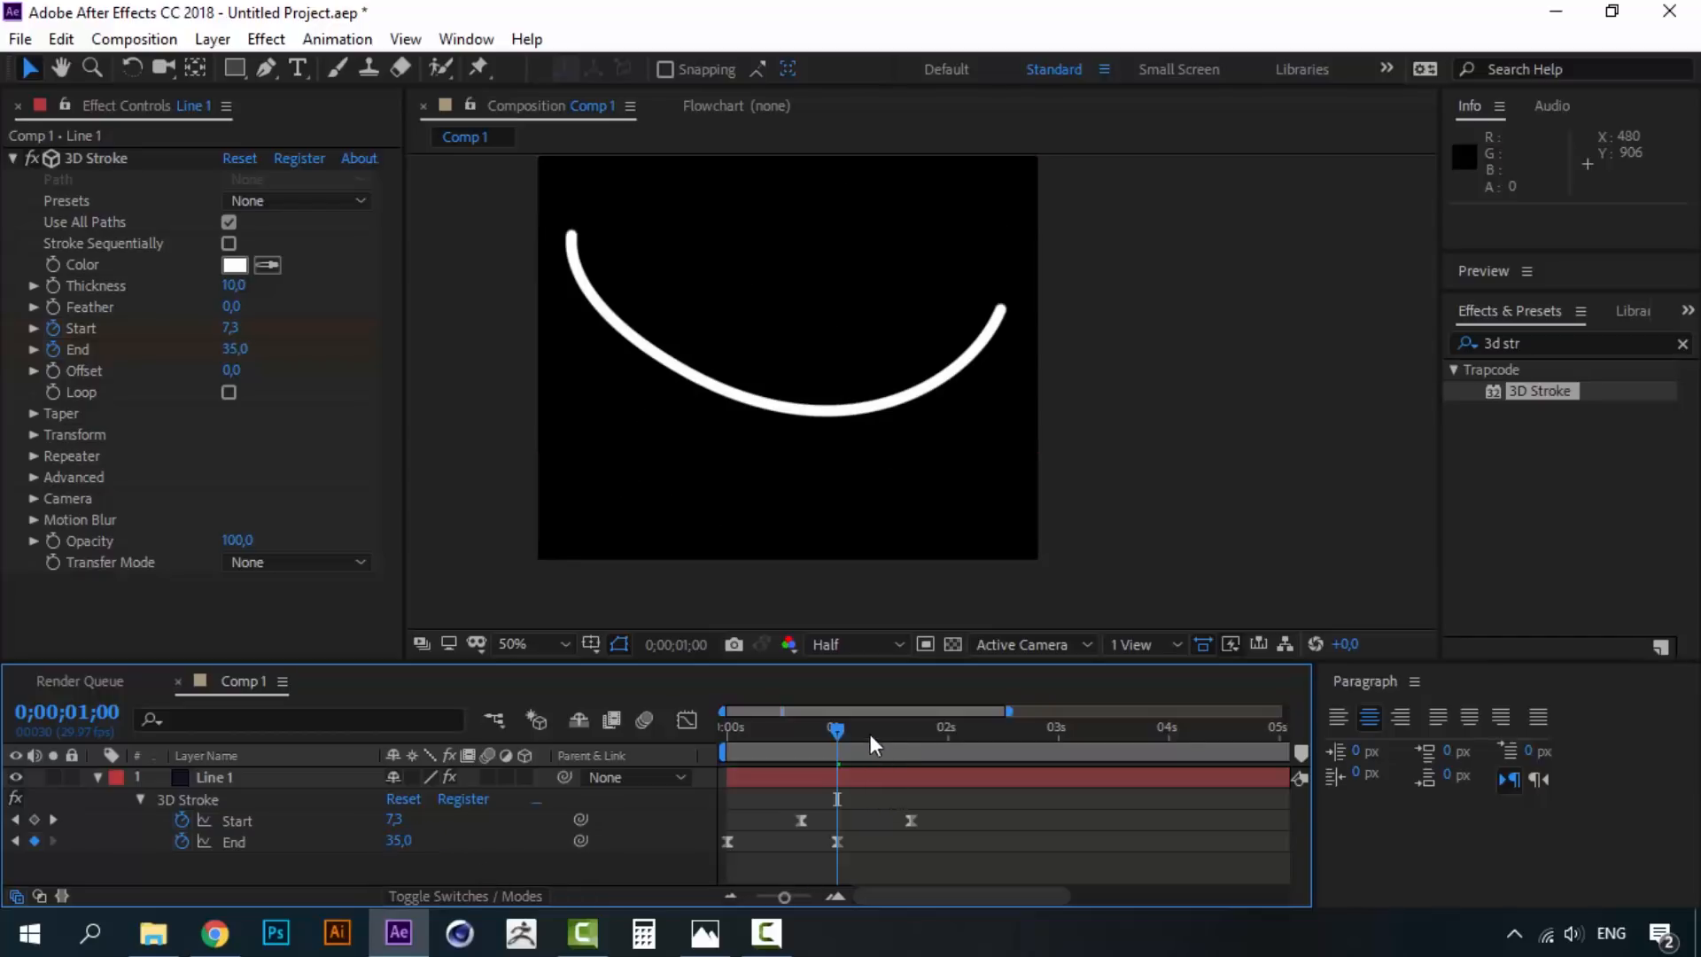
- Shift the keyframes slightly earlier, End near 0;00;00;24, and preview the travelling arc
drag(838, 724, 714, 725)
key(space)
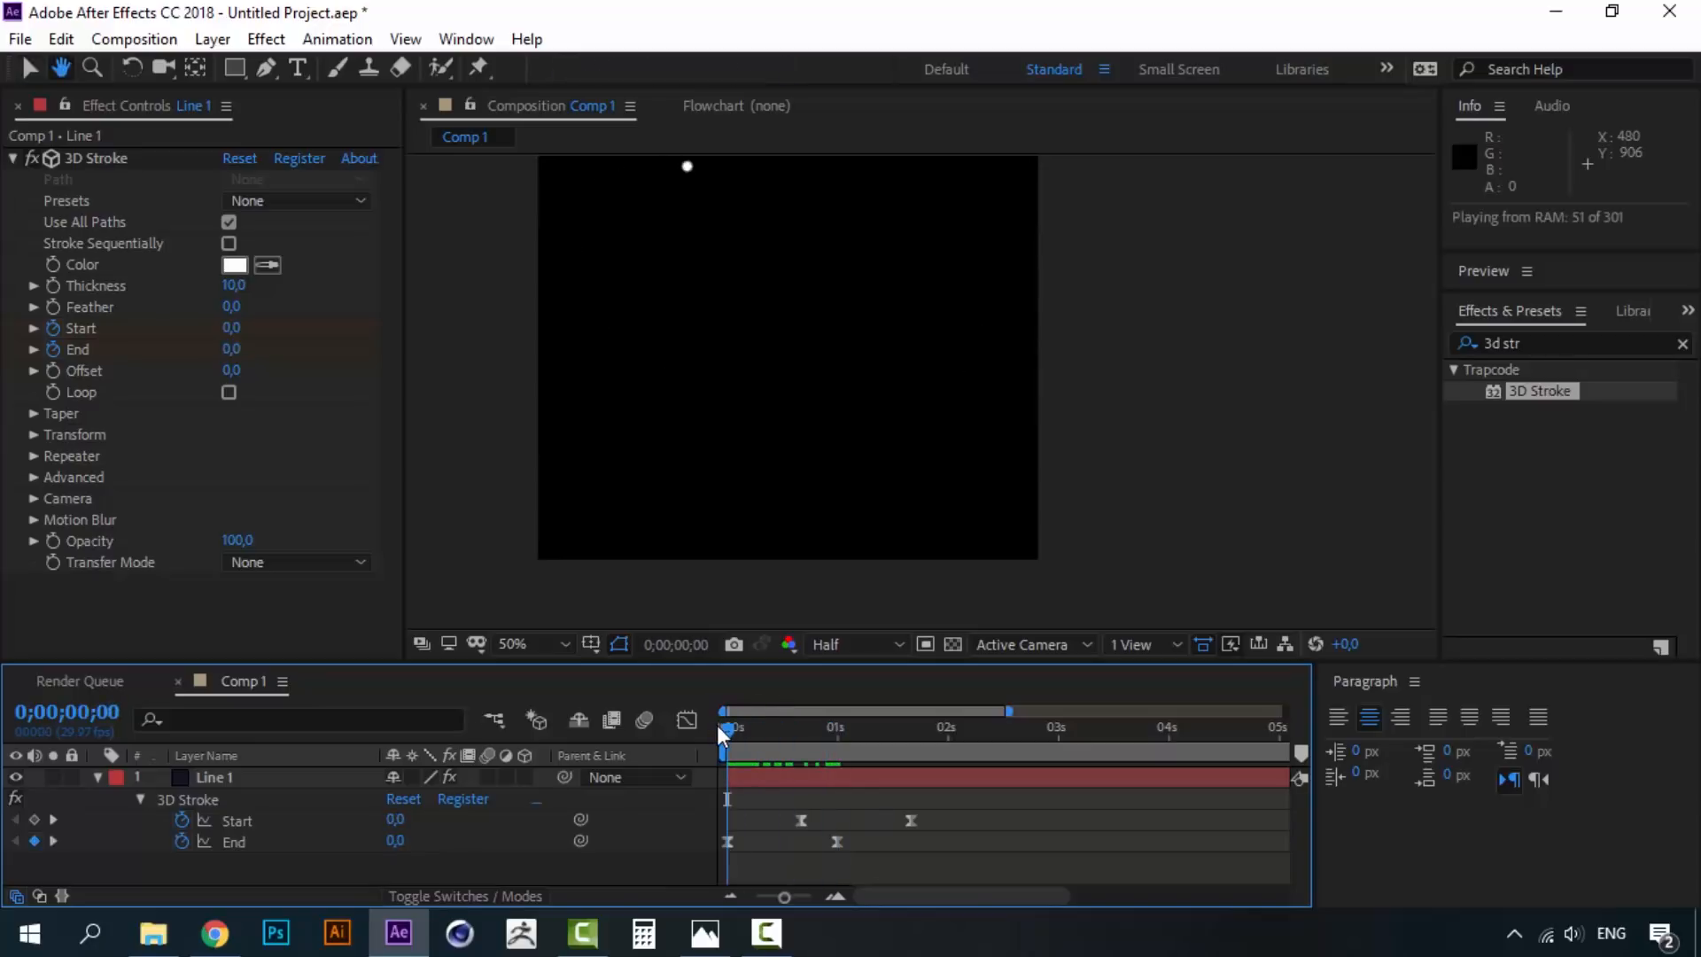
key(space)
key(space)
drag(731, 730, 837, 736)
mouse_move(957, 819)
mouse_down()
mouse_move(792, 853)
mouse_move(817, 842)
mouse_up()
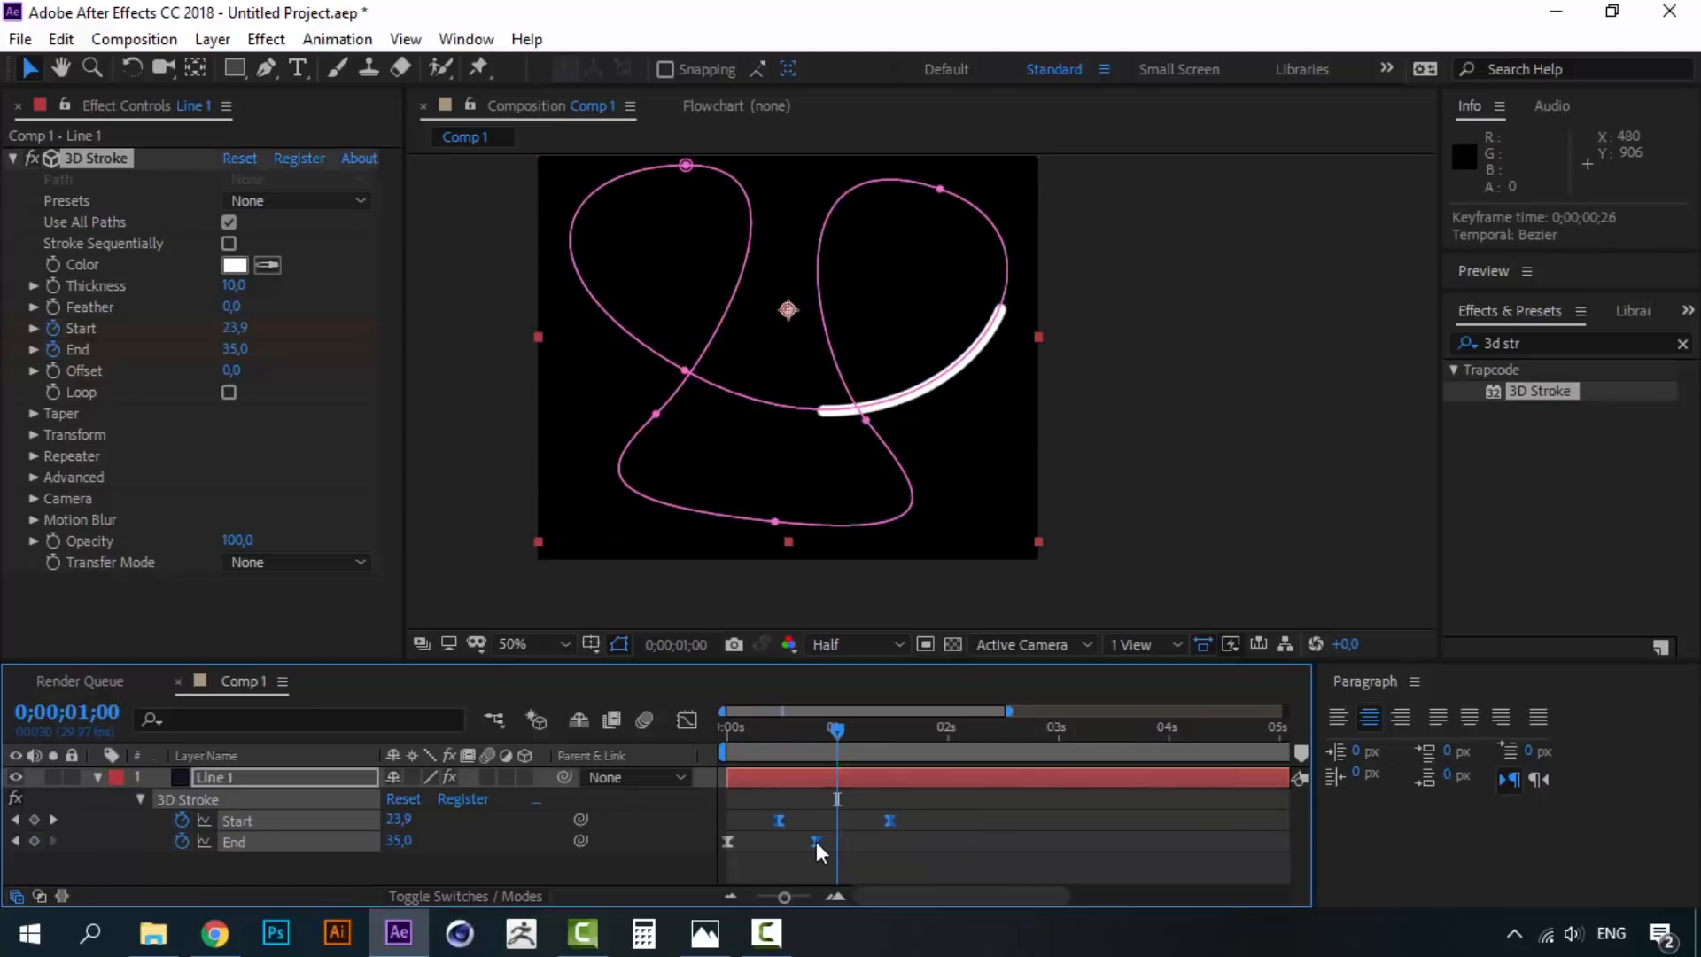
drag(747, 720, 705, 725)
key(space)
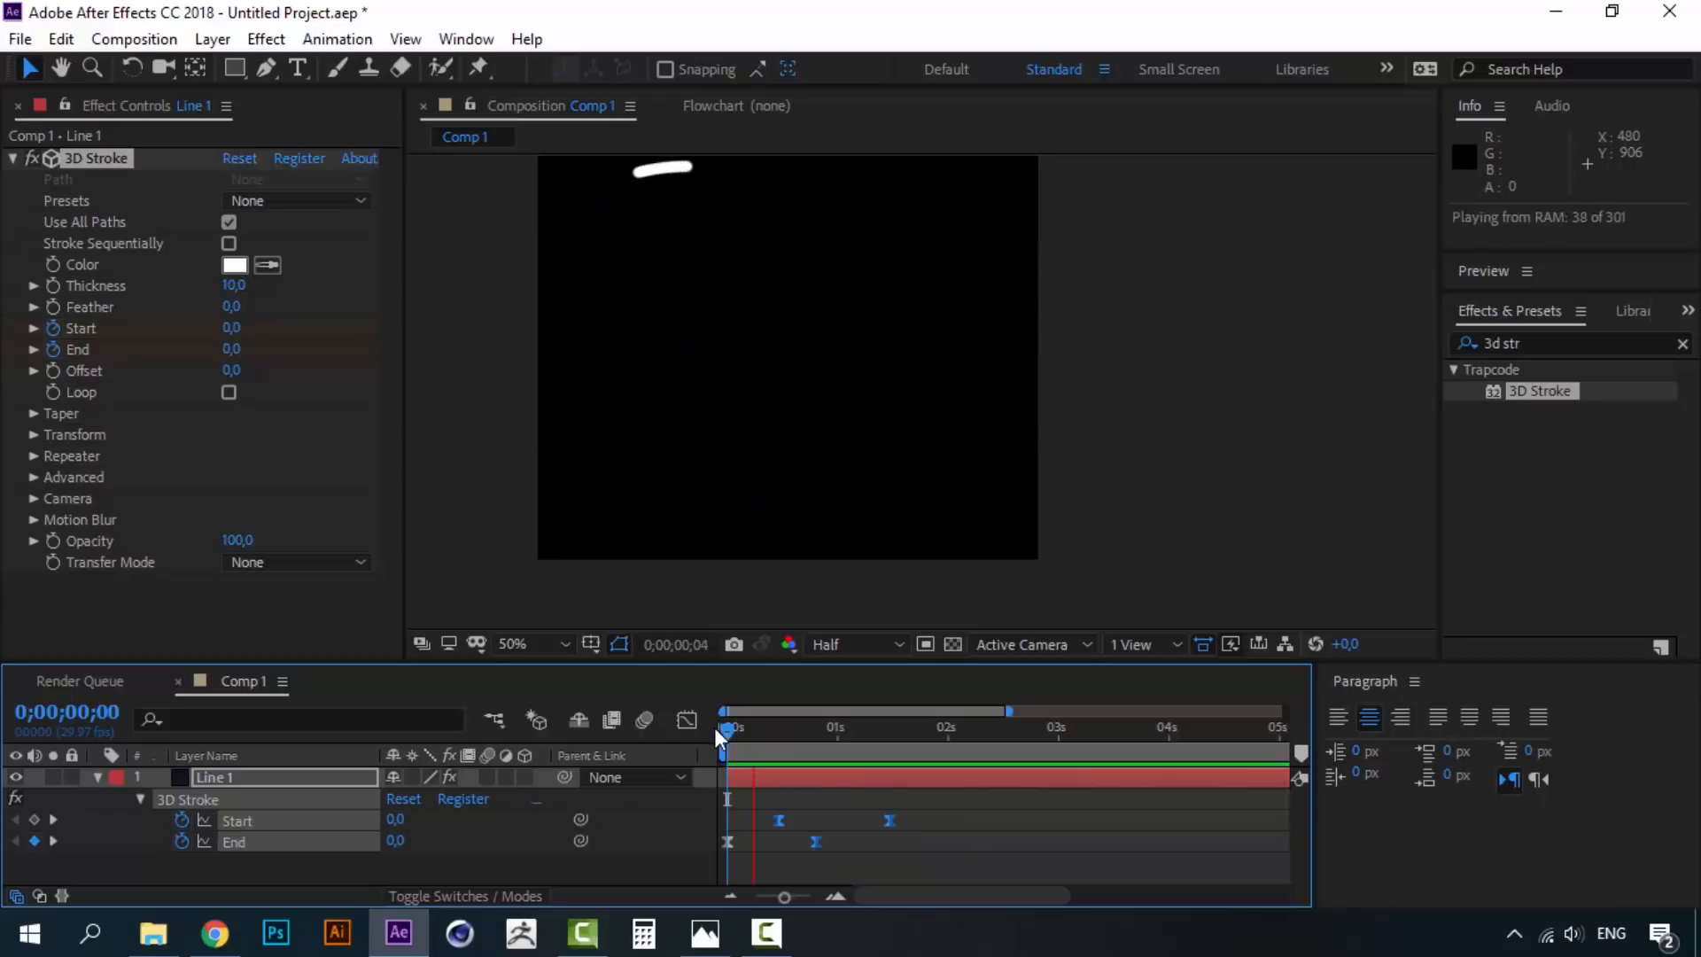
key(space)
key(space)
drag(727, 732, 817, 743)
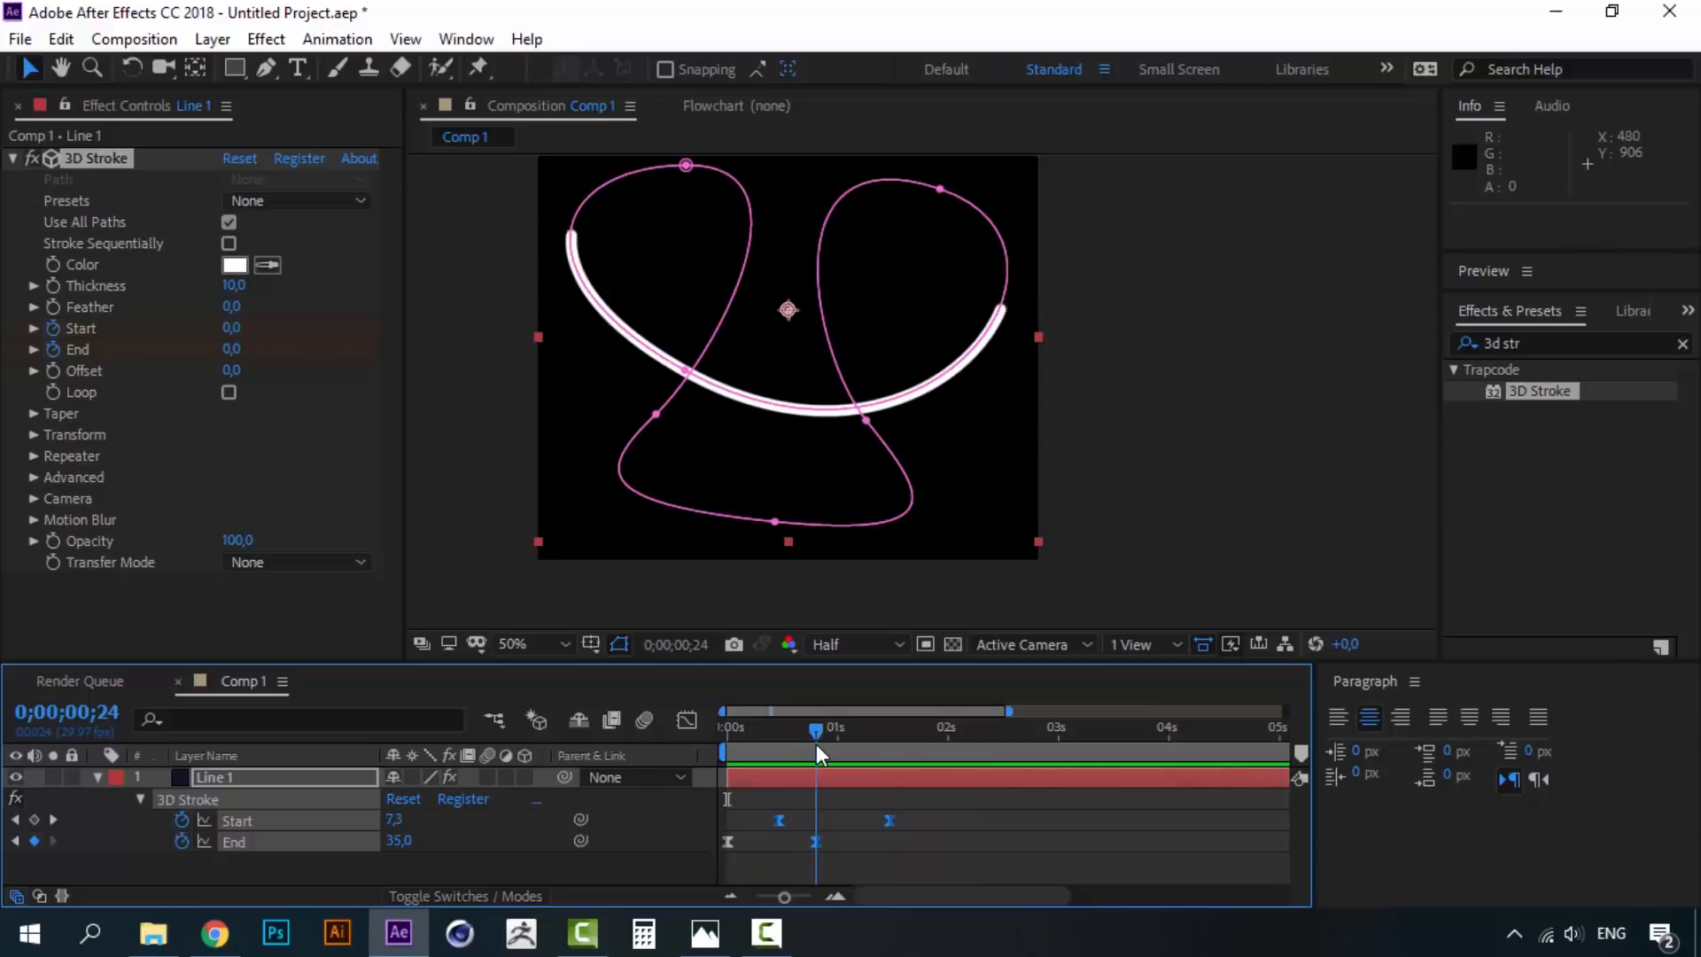
click(885, 838)
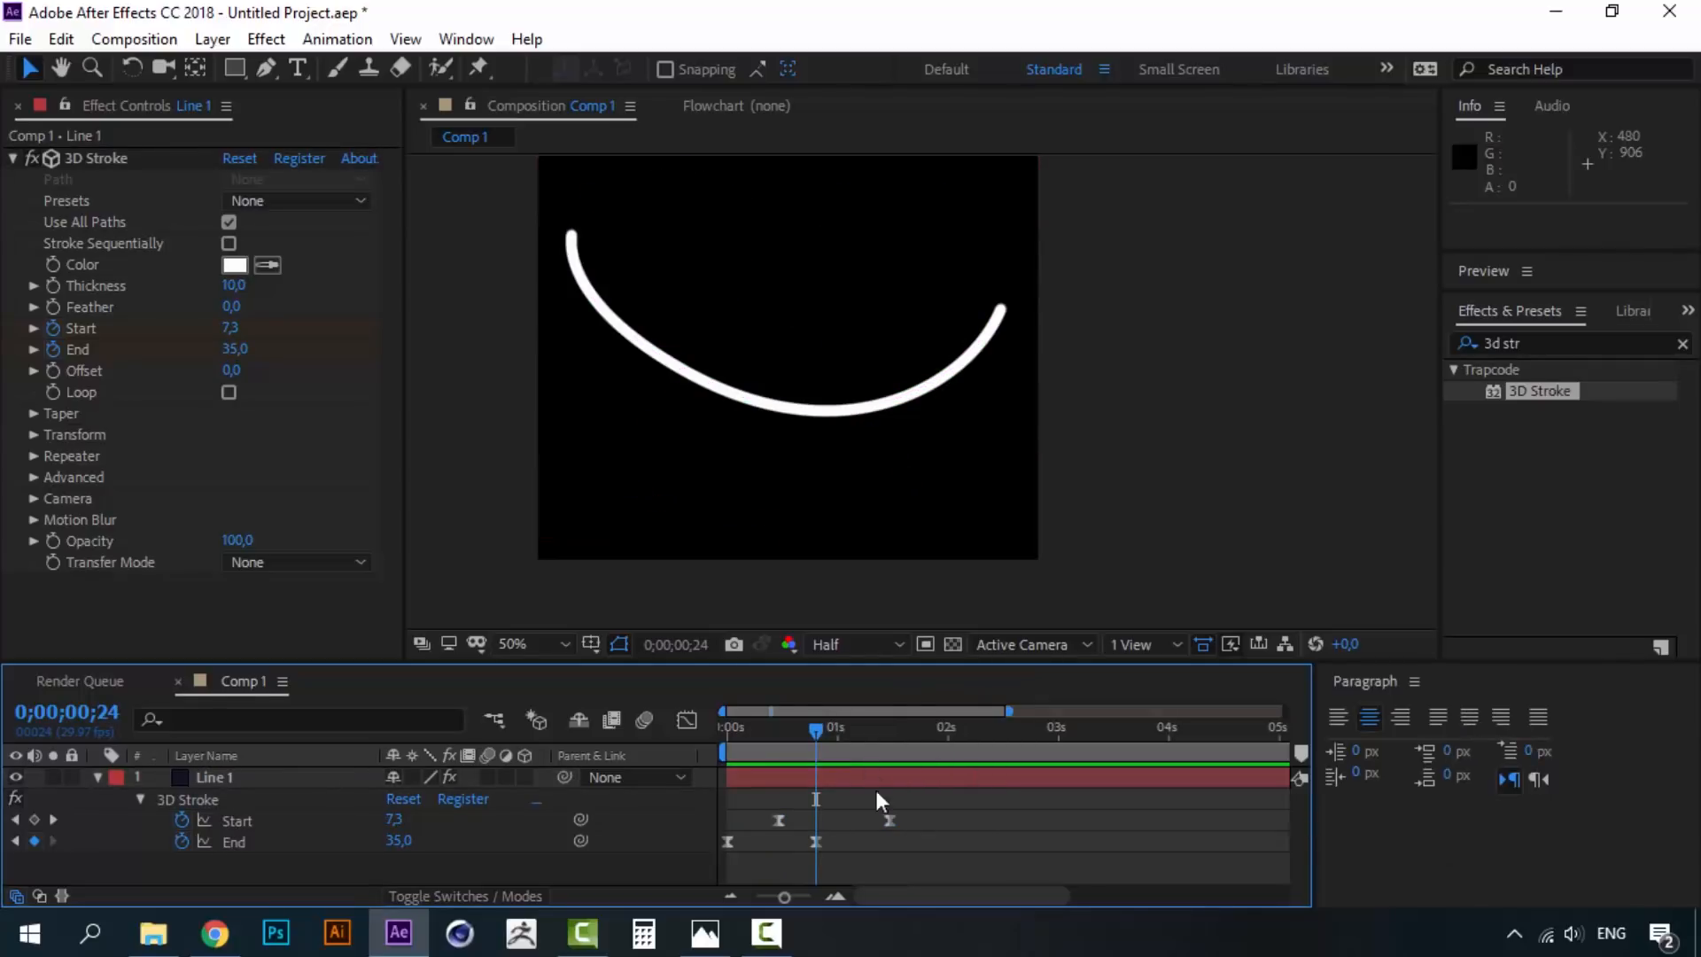
- Set Line 1's Start keyframe at 1 second to 35 and preview the stroke
double_click(889, 821)
text(35)
click(872, 546)
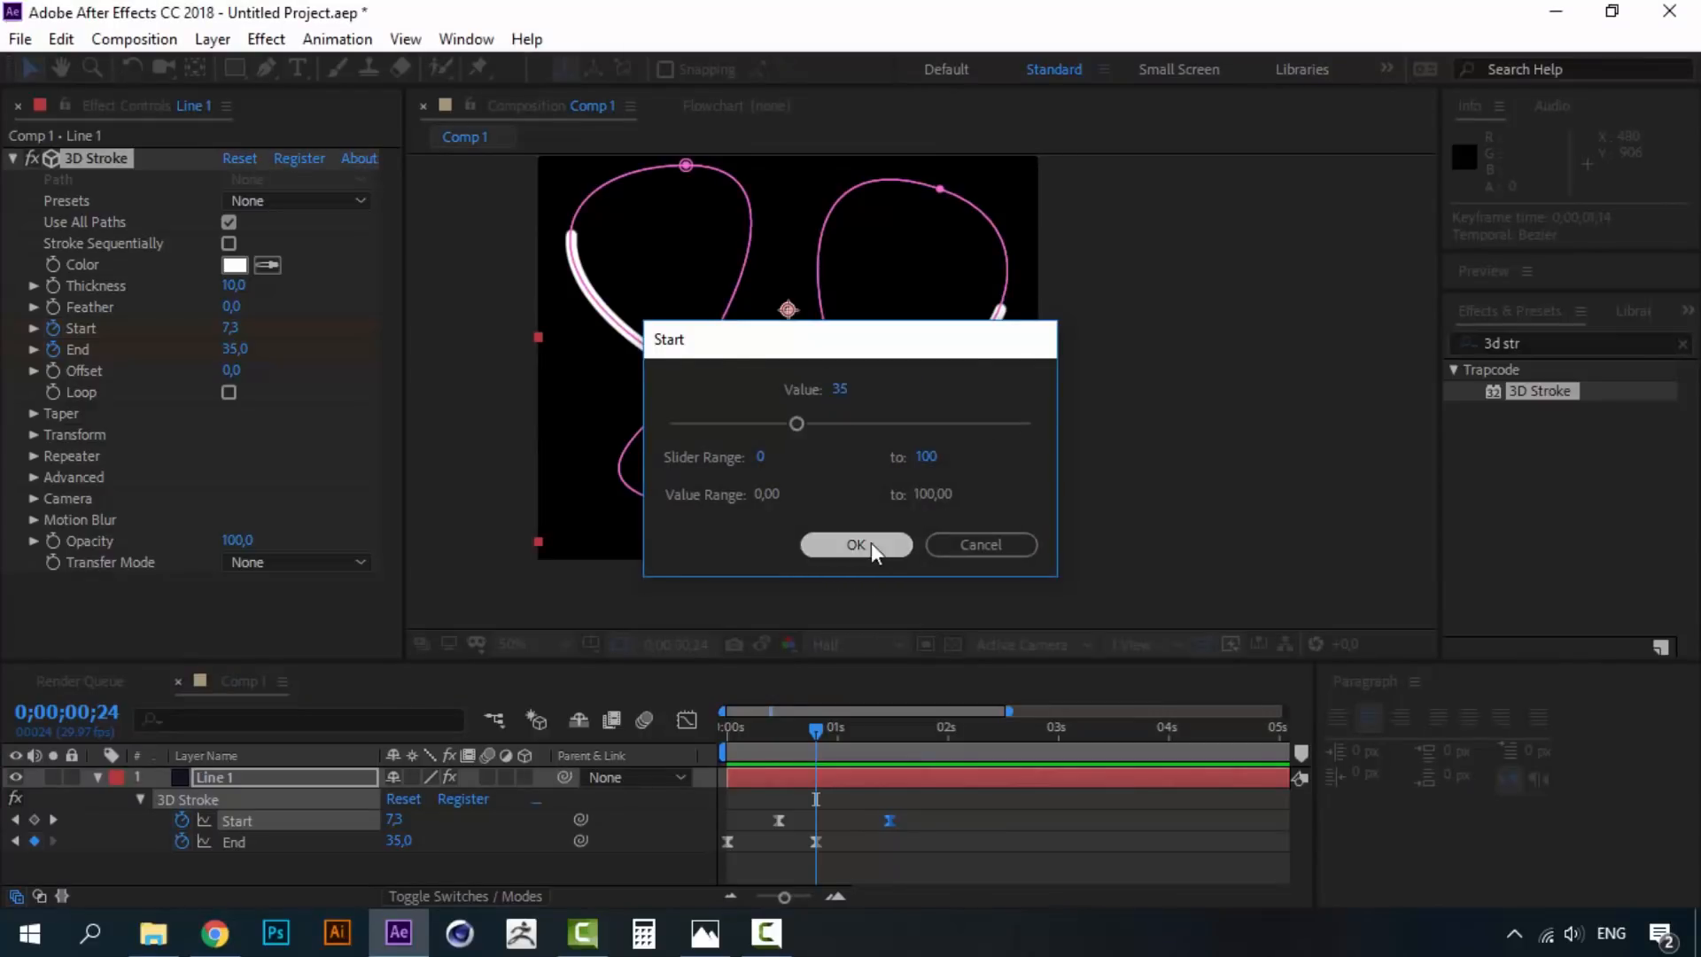
drag(815, 728, 721, 730)
key(space)
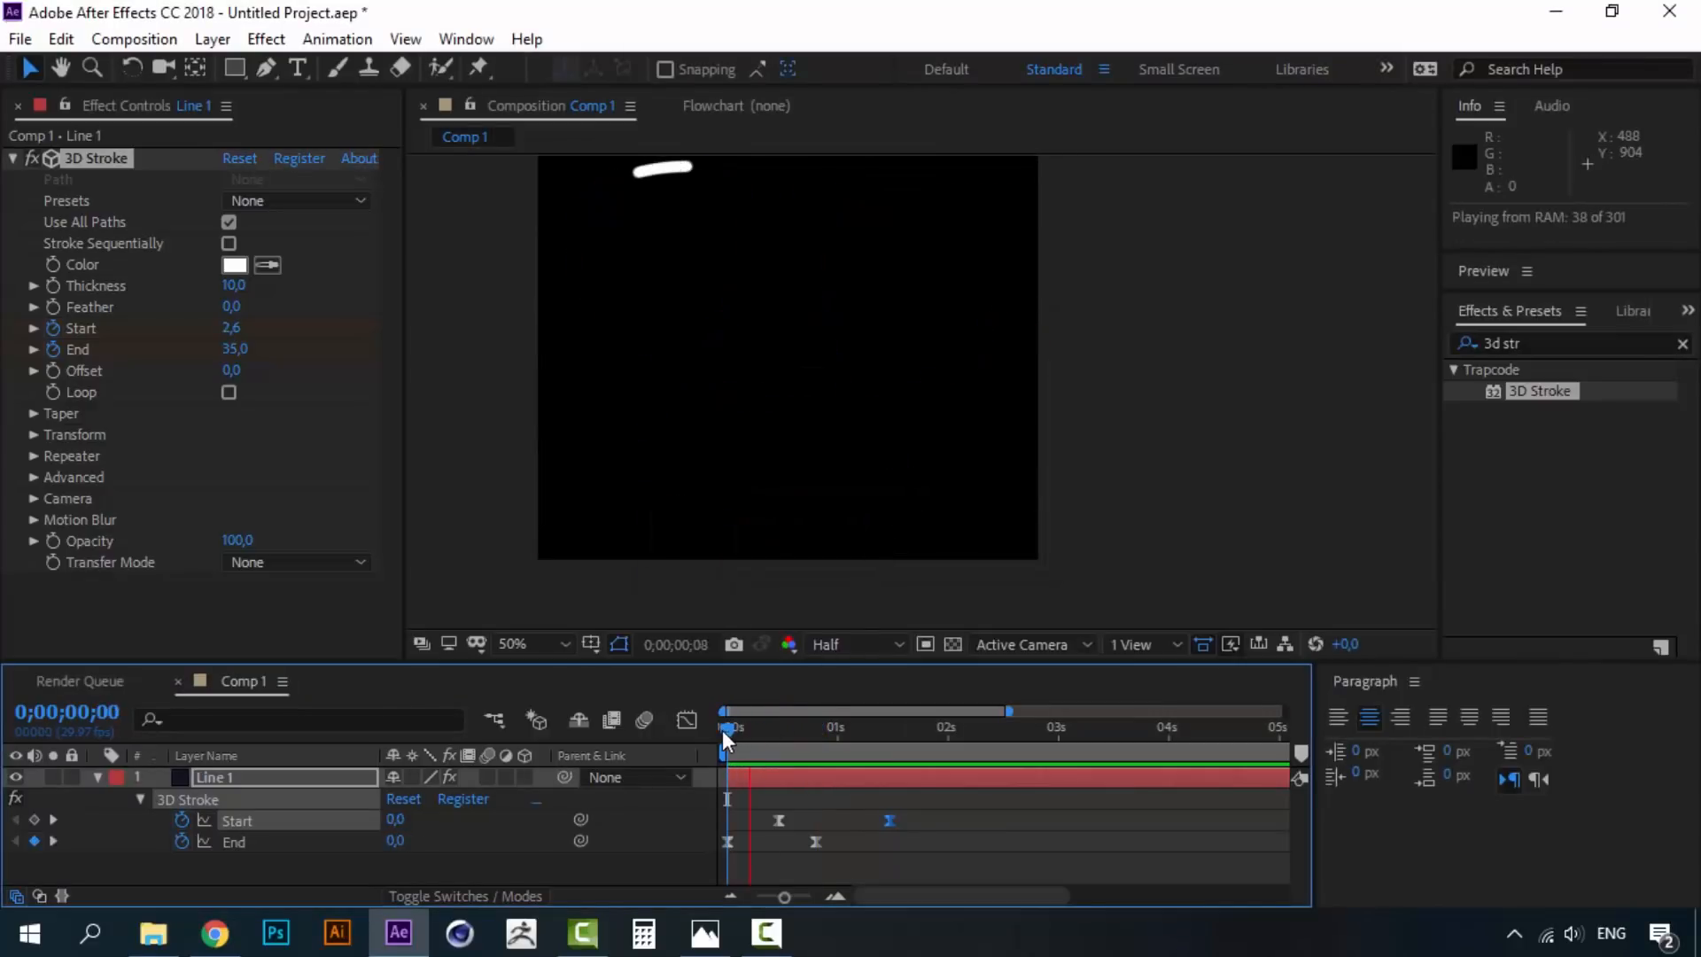
key(space)
key(space)
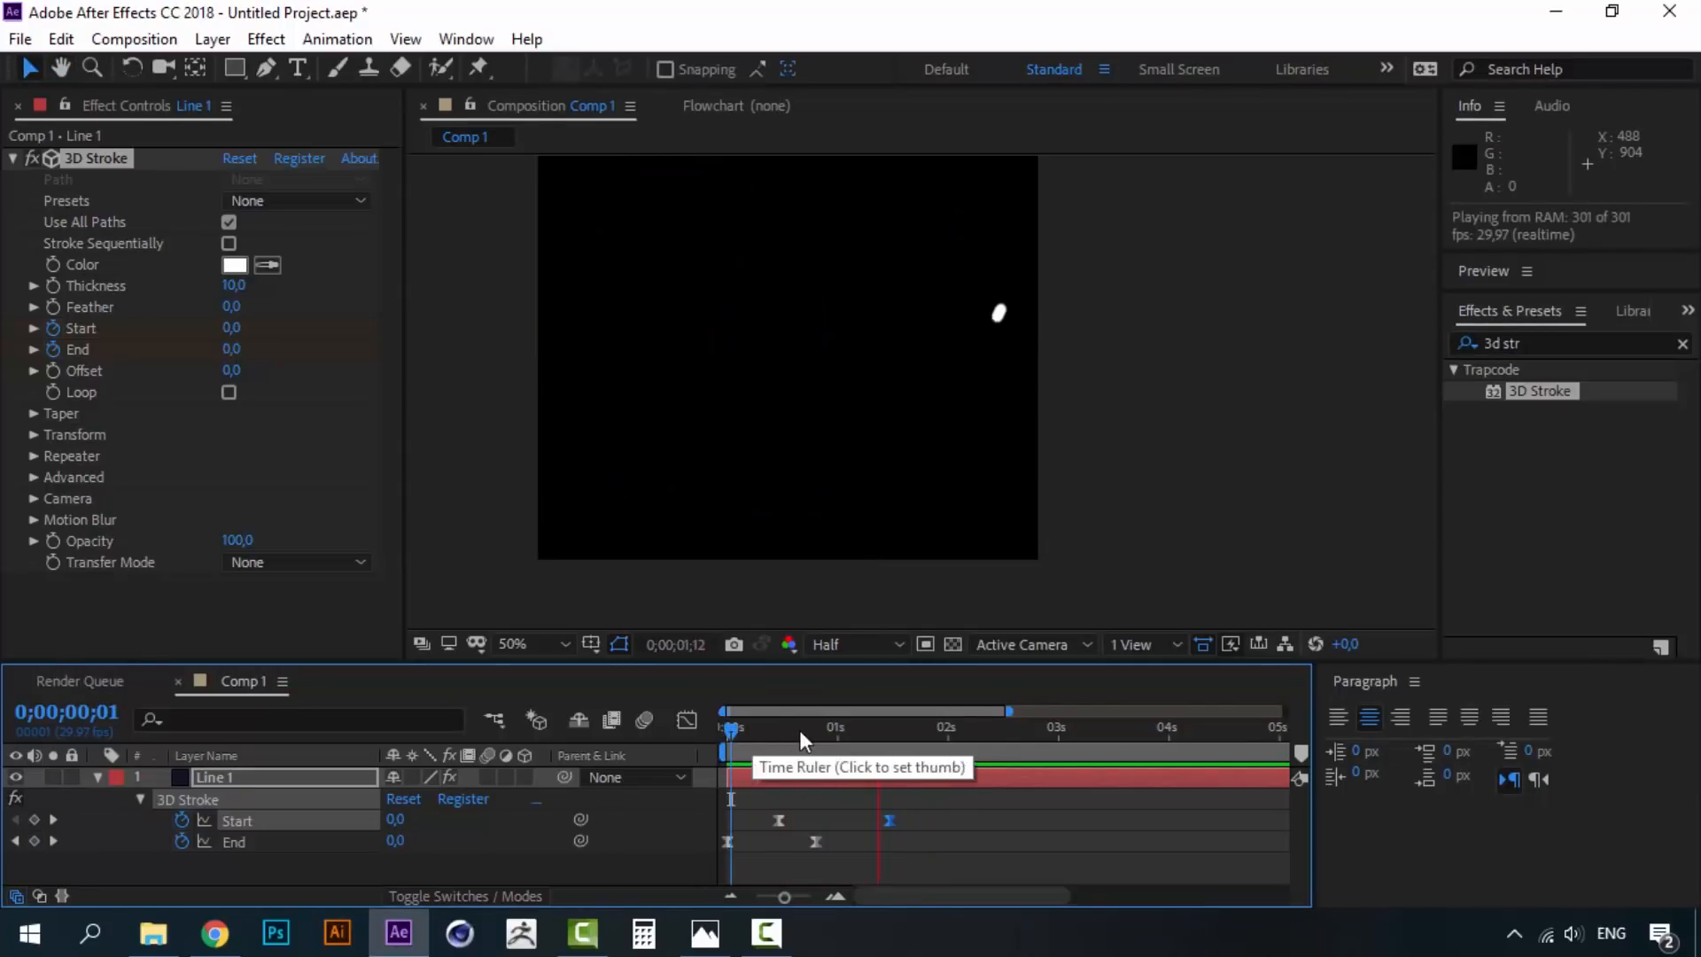
- Copy the Start and End keyframes and paste them at 0;00;01;29
click(808, 730)
click(913, 849)
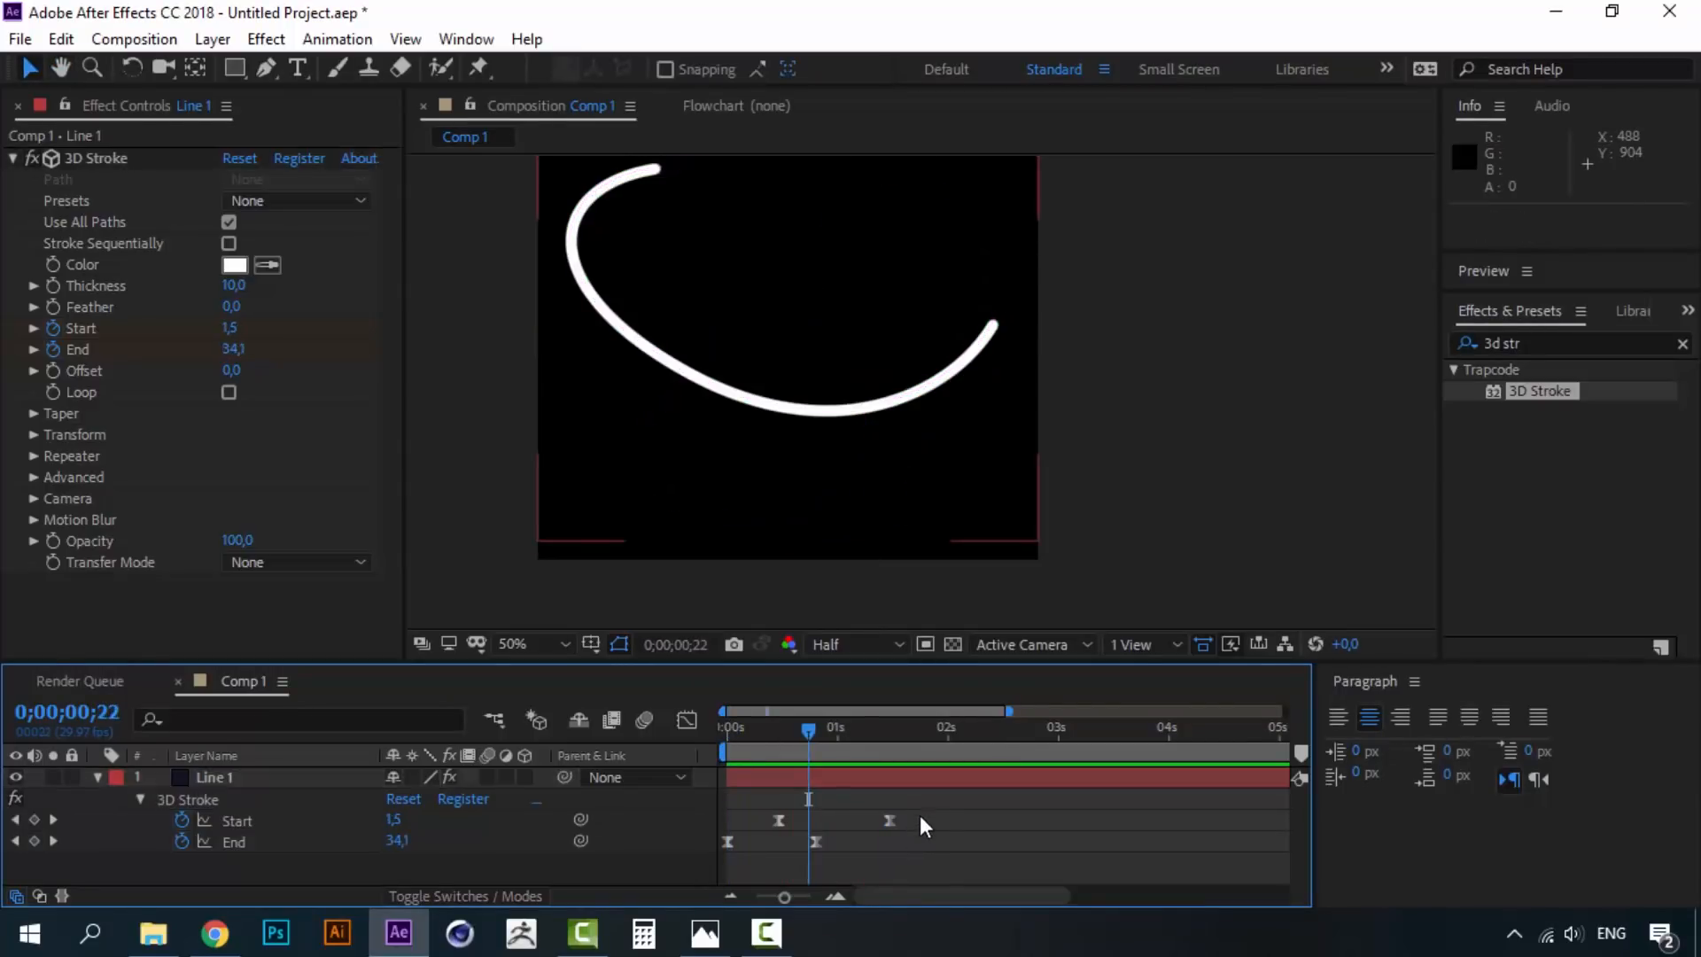
drag(894, 819, 805, 861)
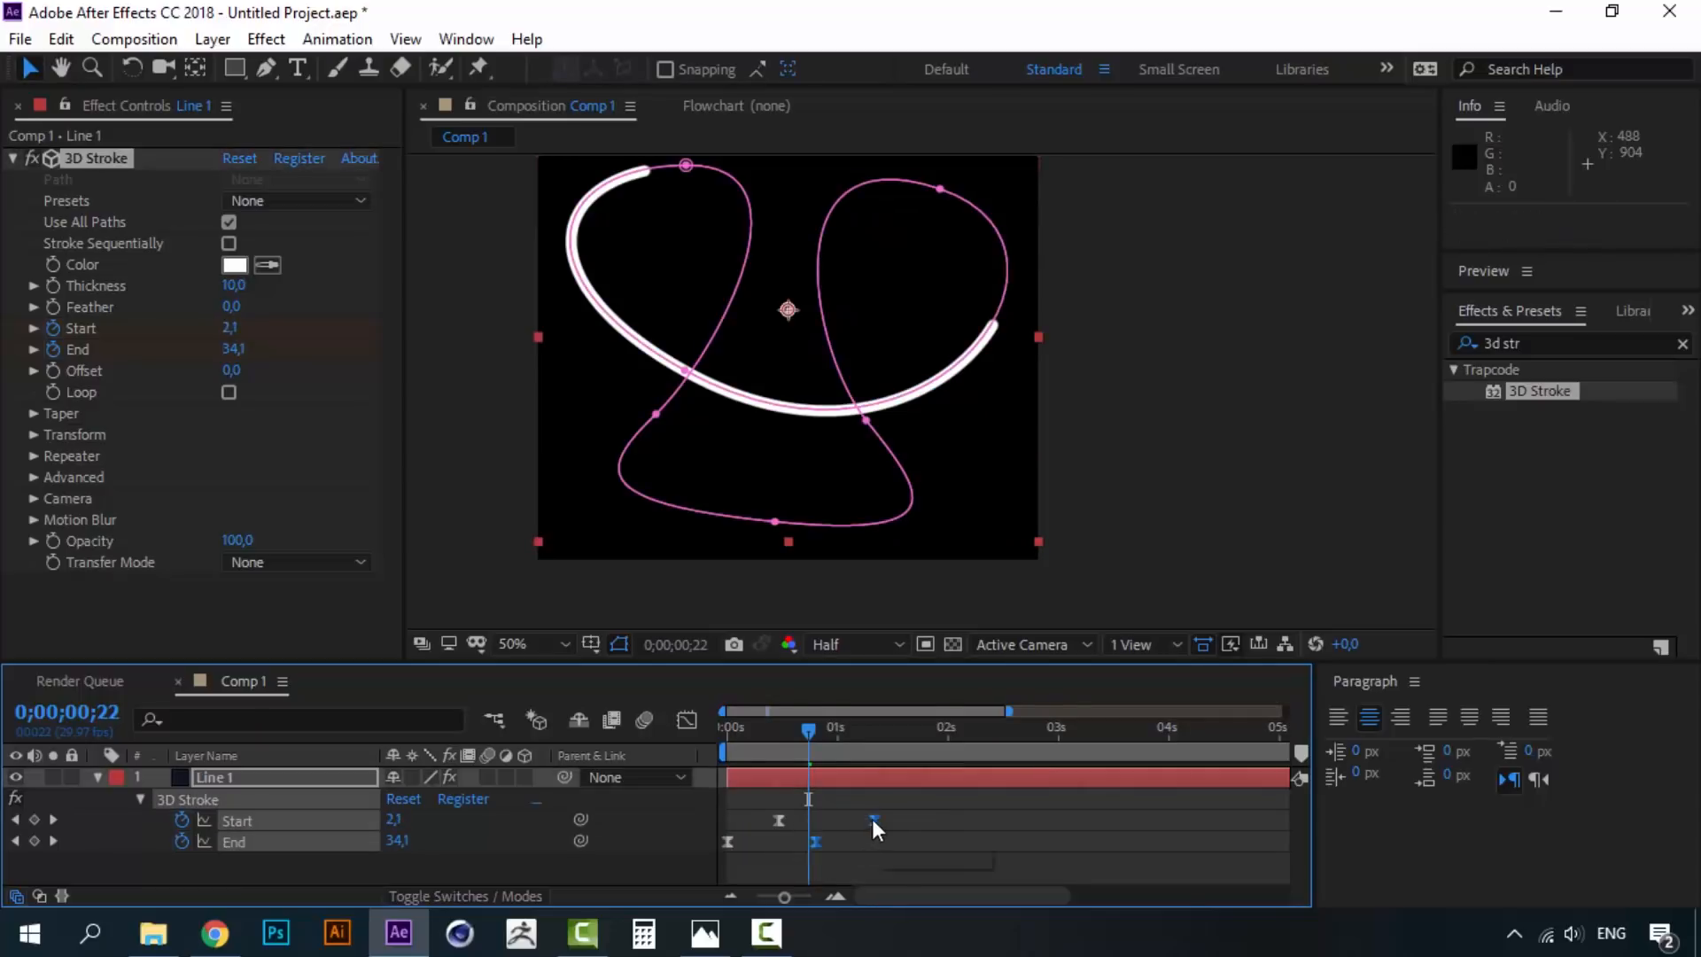
key(ctrl+c)
click(946, 729)
key(ctrl+v)
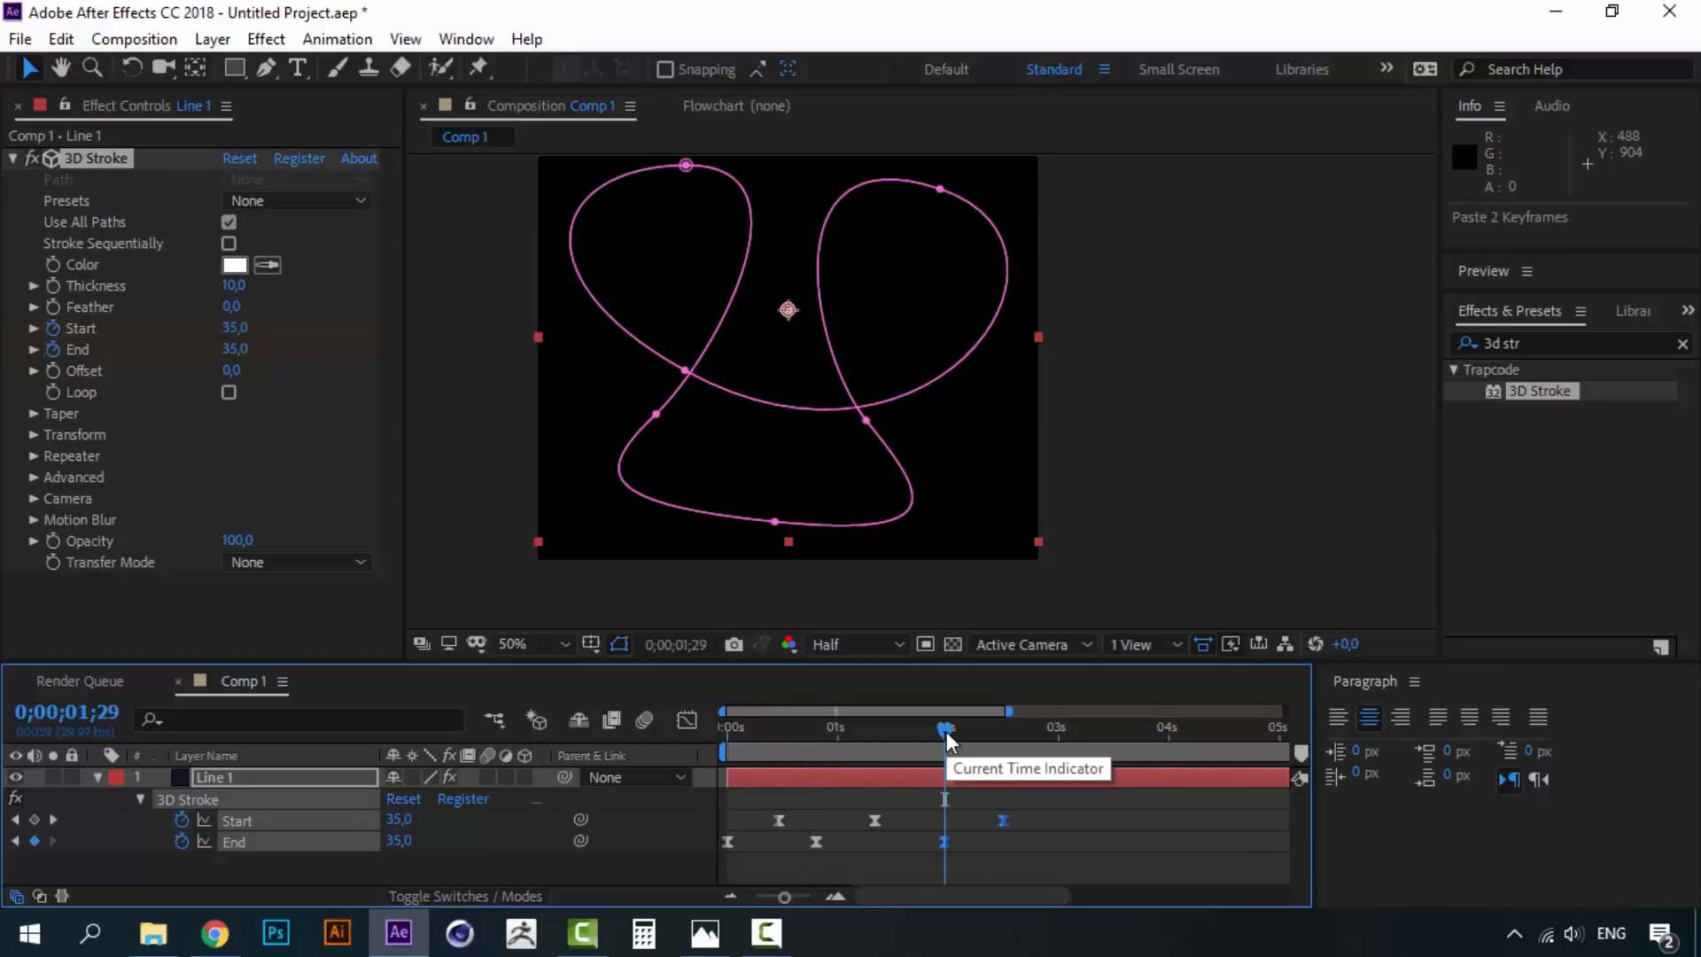
- Set the End value at 1;29 to 70, keeping Start at 35, and preview
click(432, 870)
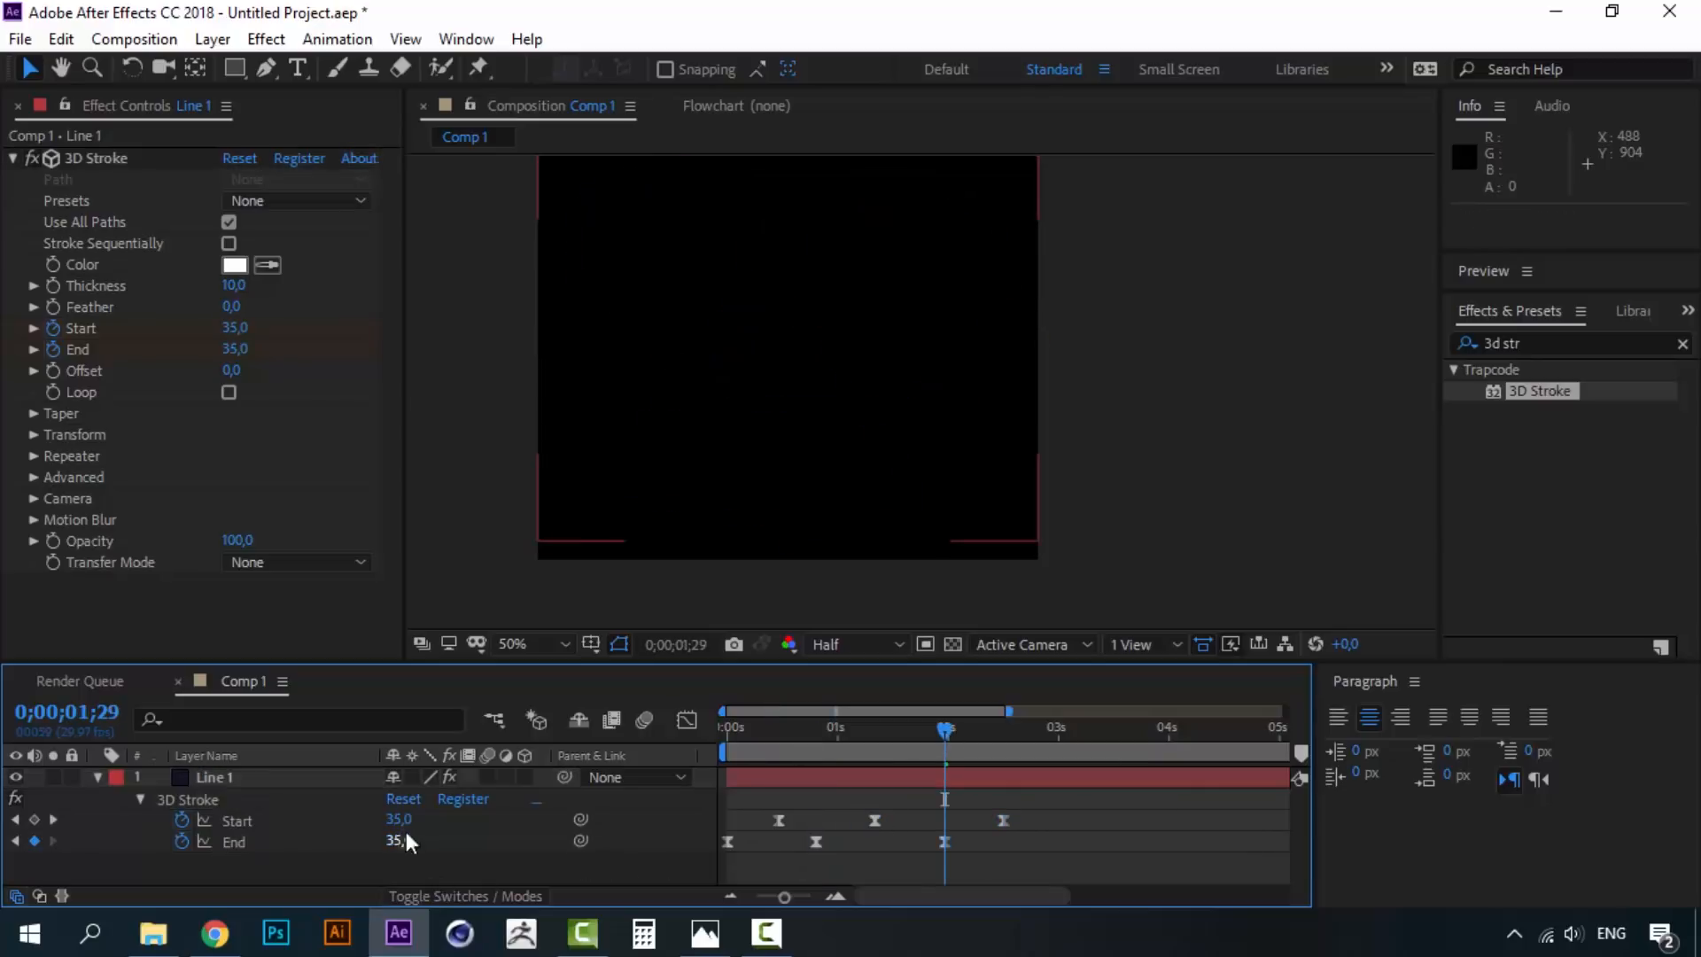
click(399, 821)
text(70)
click(469, 865)
key(ctrl+z)
click(399, 840)
text(70)
click(799, 778)
drag(806, 734, 710, 725)
key(space)
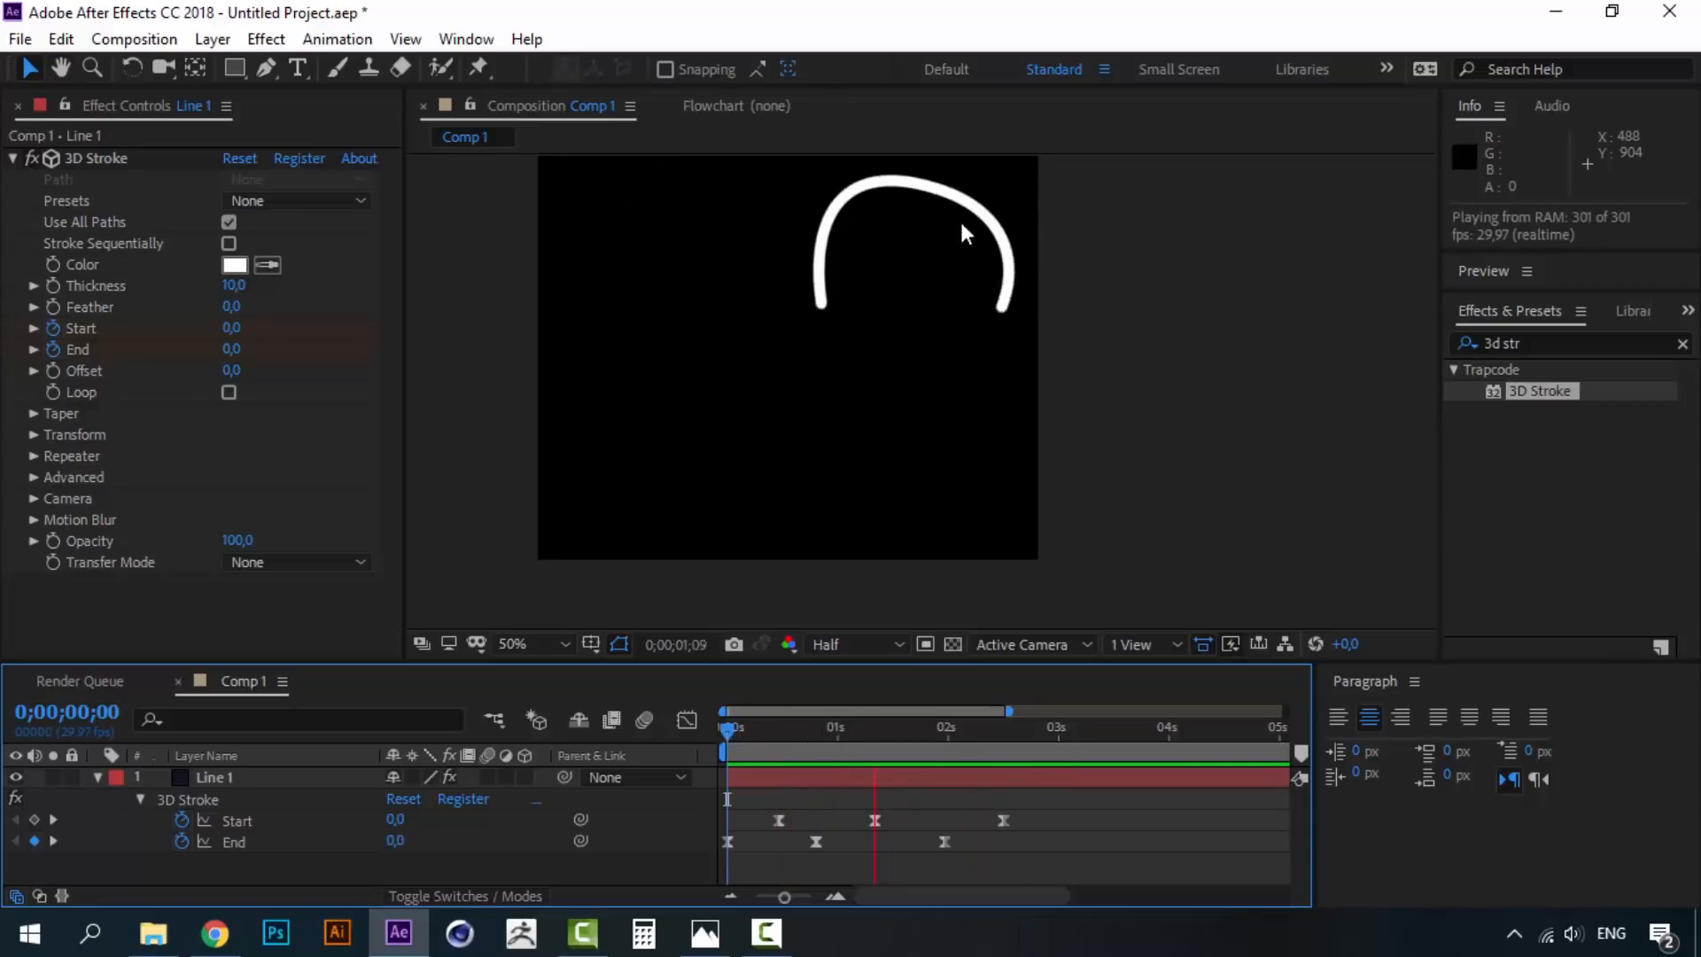
- Set Start to 70 at about 2;15, then copy those keyframes to 2;26
drag(948, 726, 1002, 724)
click(403, 827)
text(70)
key(Return)
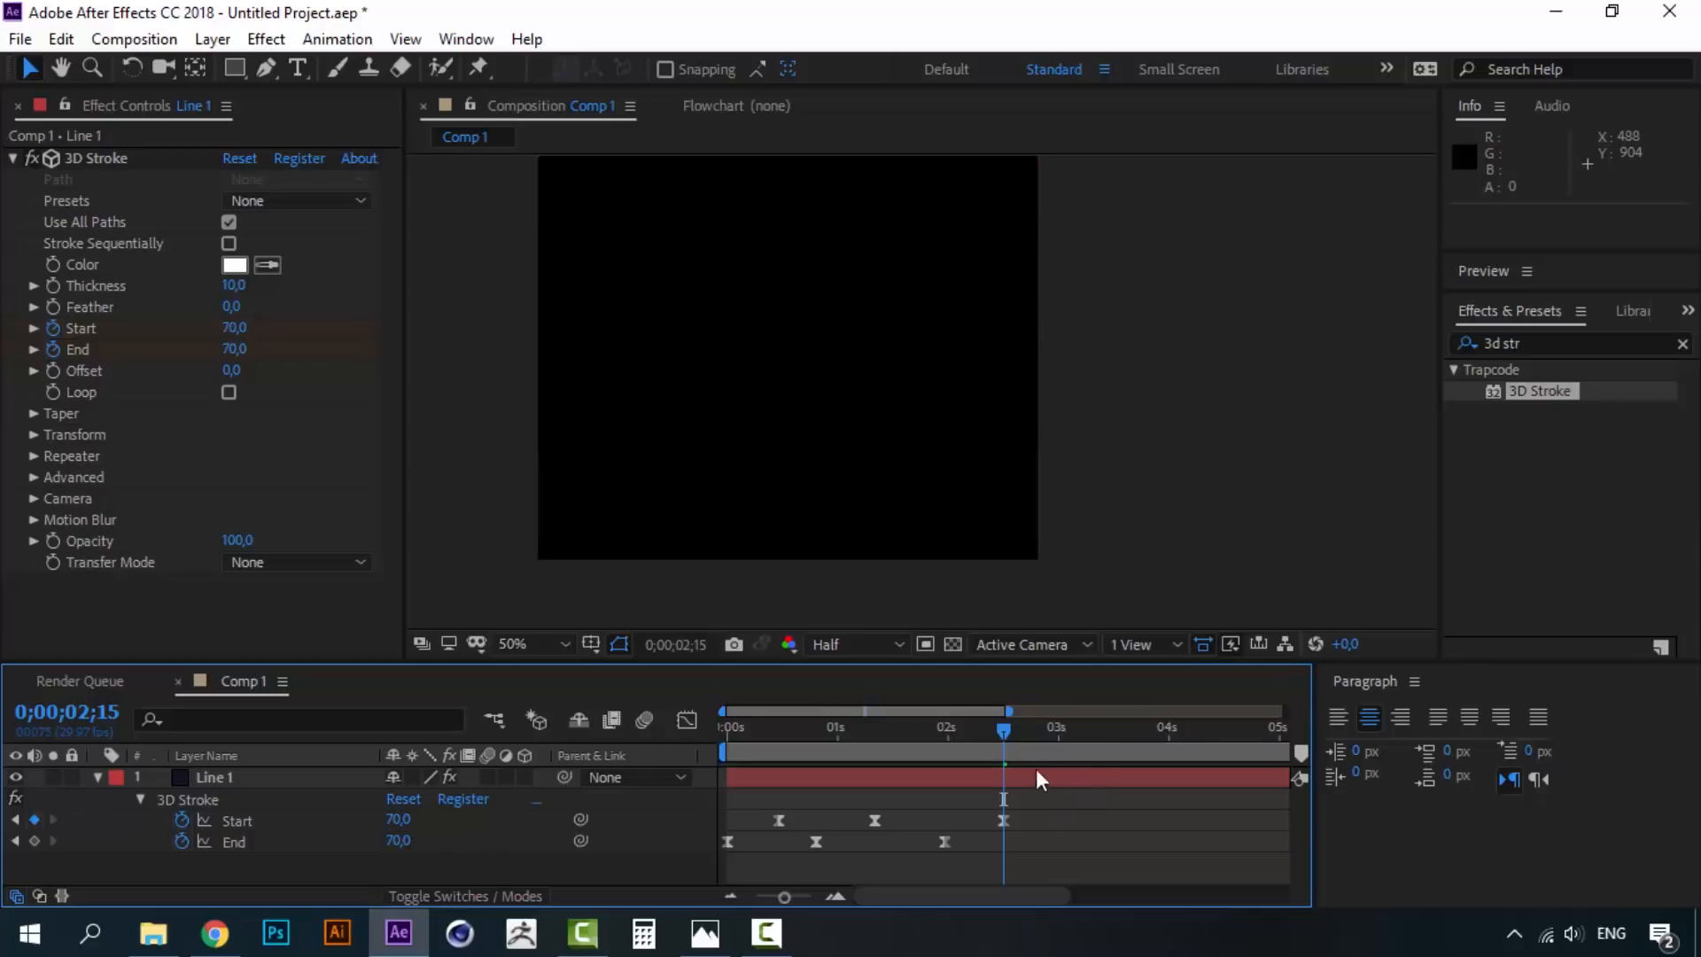
drag(1035, 801, 985, 815)
key(ctrl+c)
drag(1003, 727, 1044, 732)
key(ctrl+v)
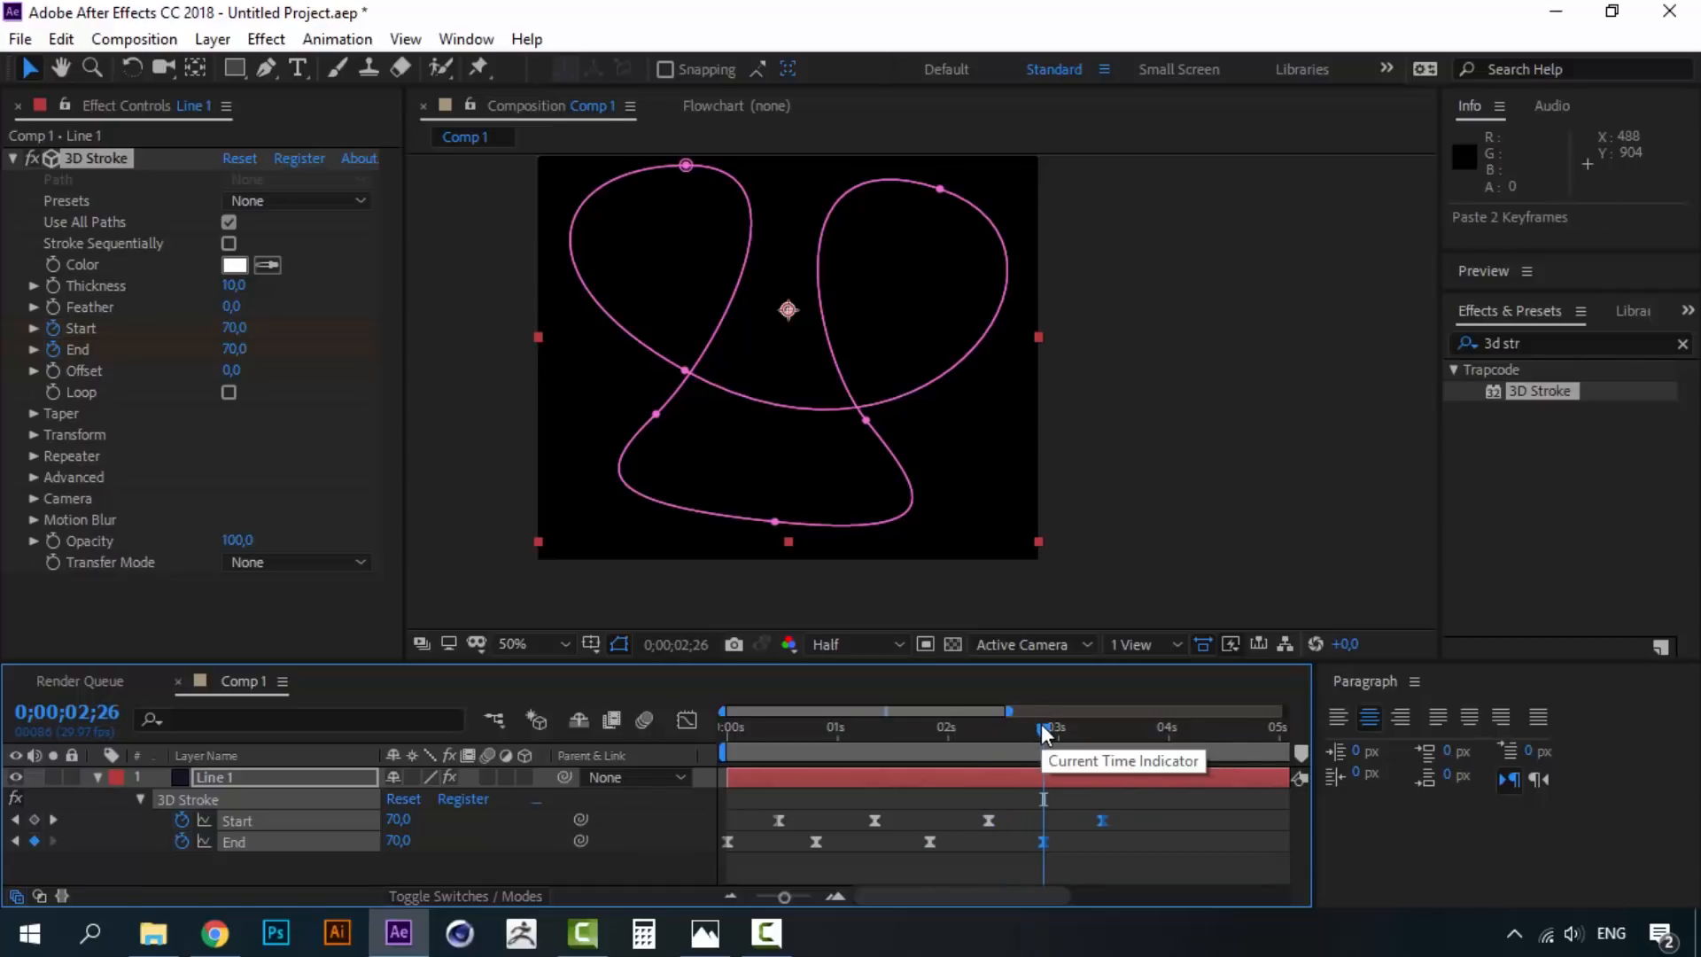
- Set End to 100 at 2;26 and Start to 100 at 3;12, then preview
click(1044, 842)
click(397, 842)
text(100)
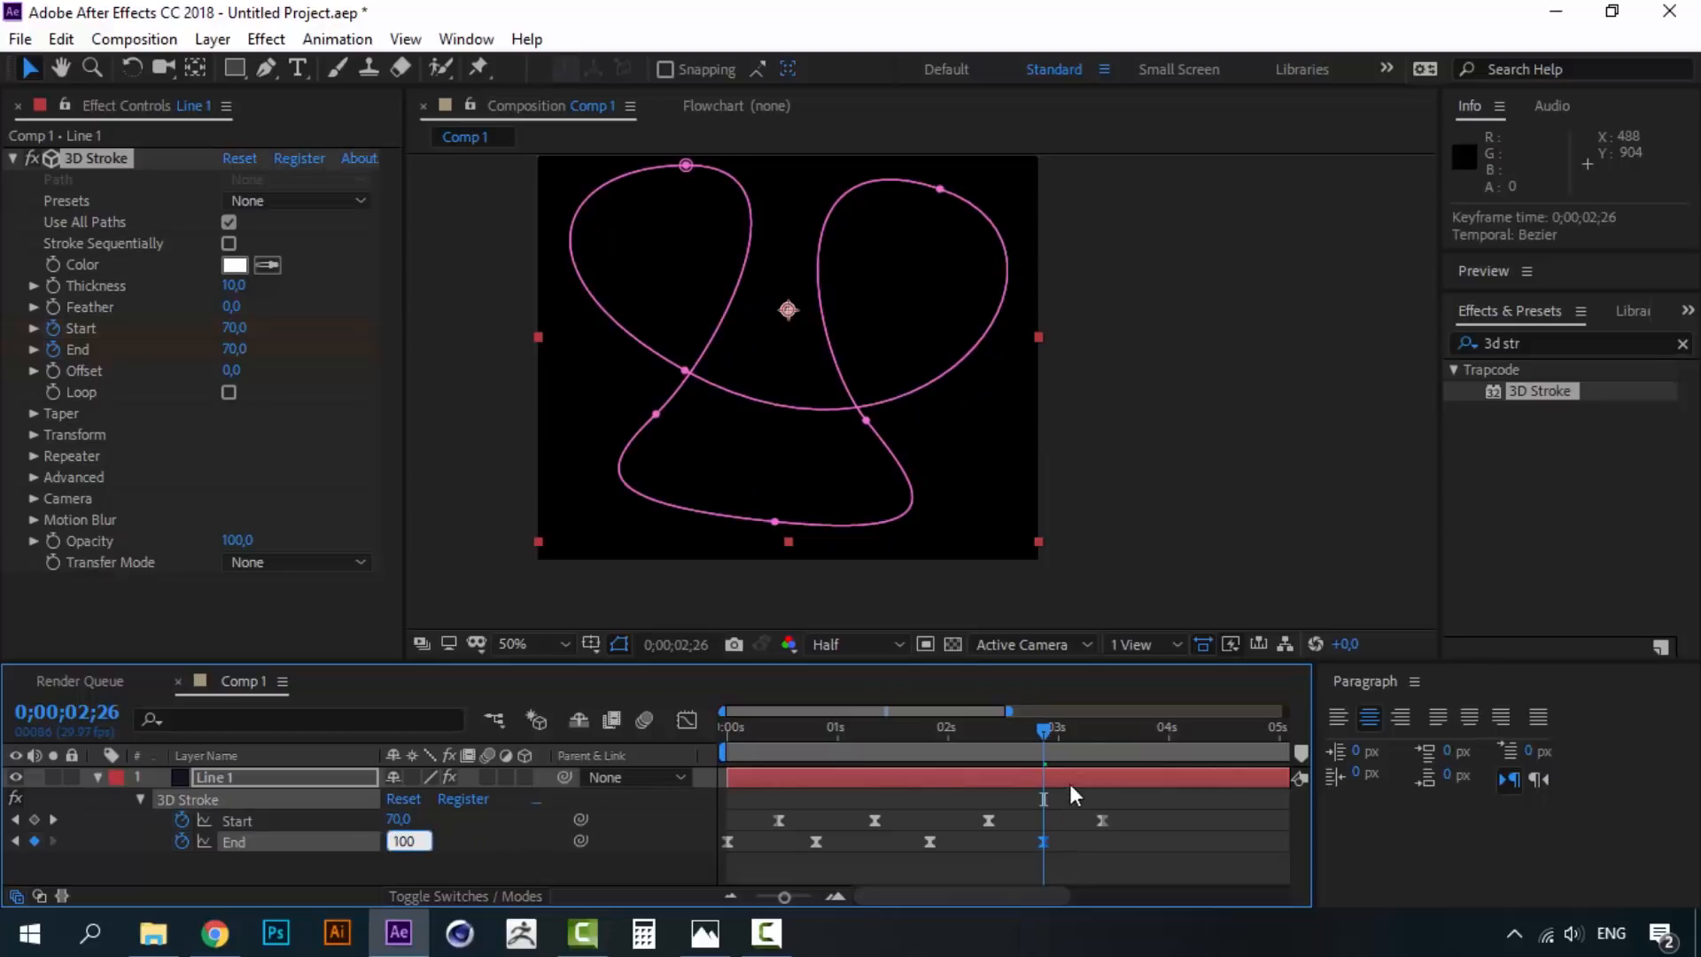
drag(1099, 727, 1102, 727)
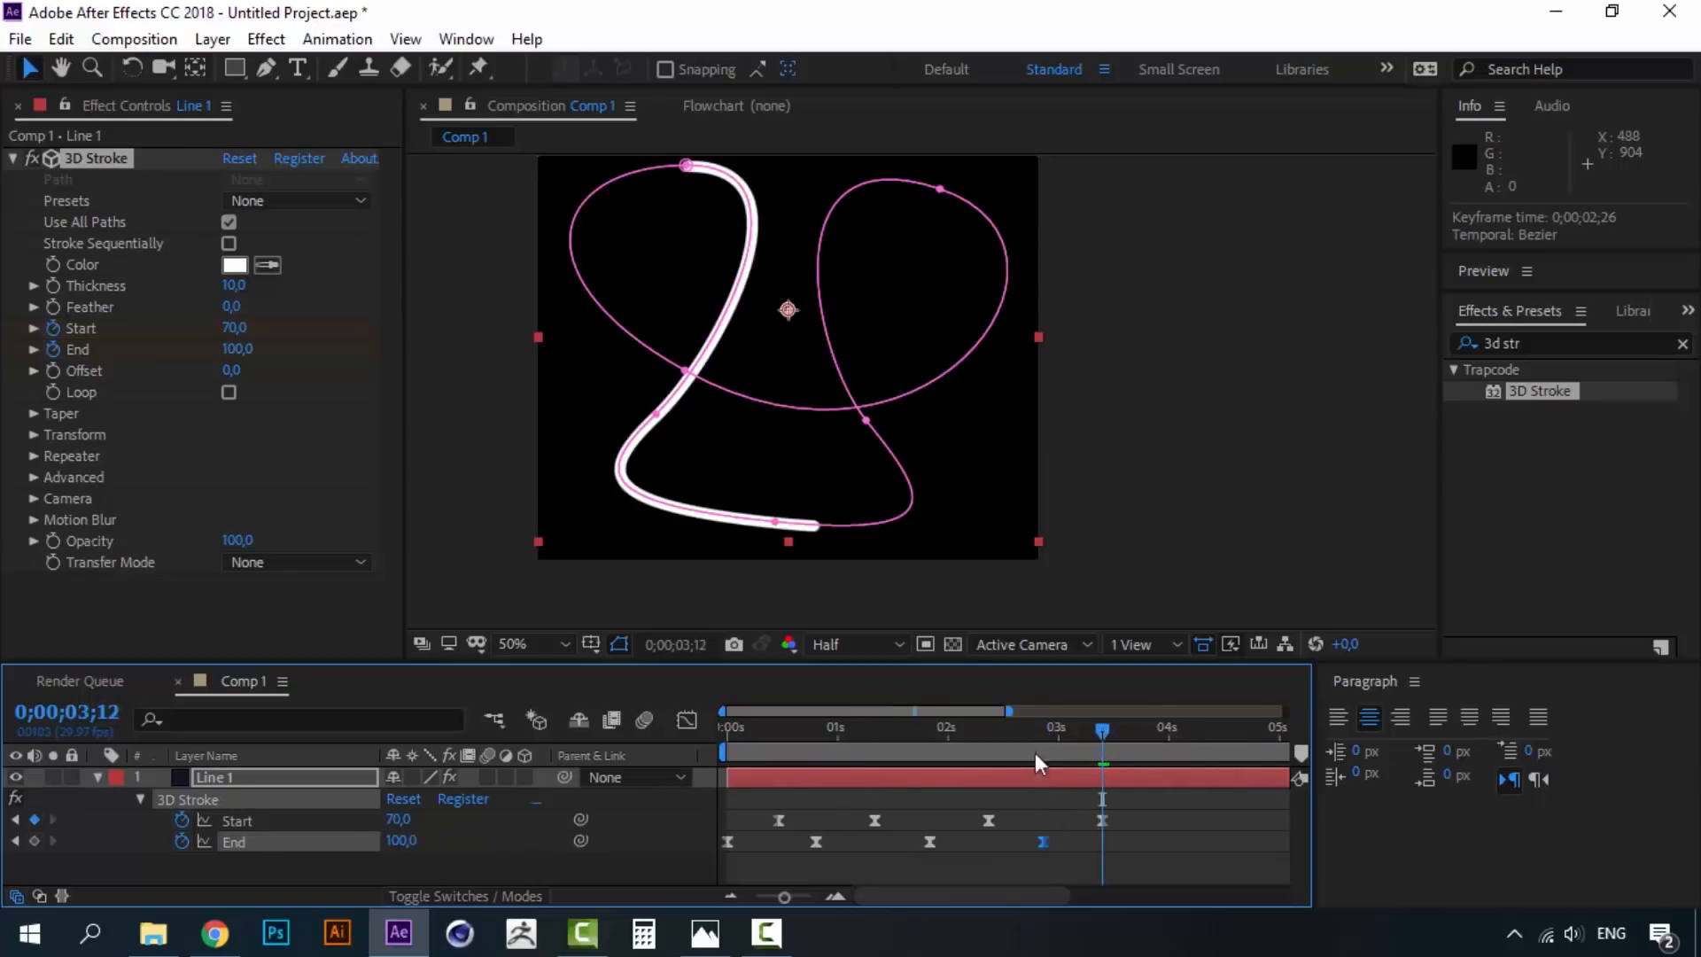
click(397, 820)
text(100)
click(487, 870)
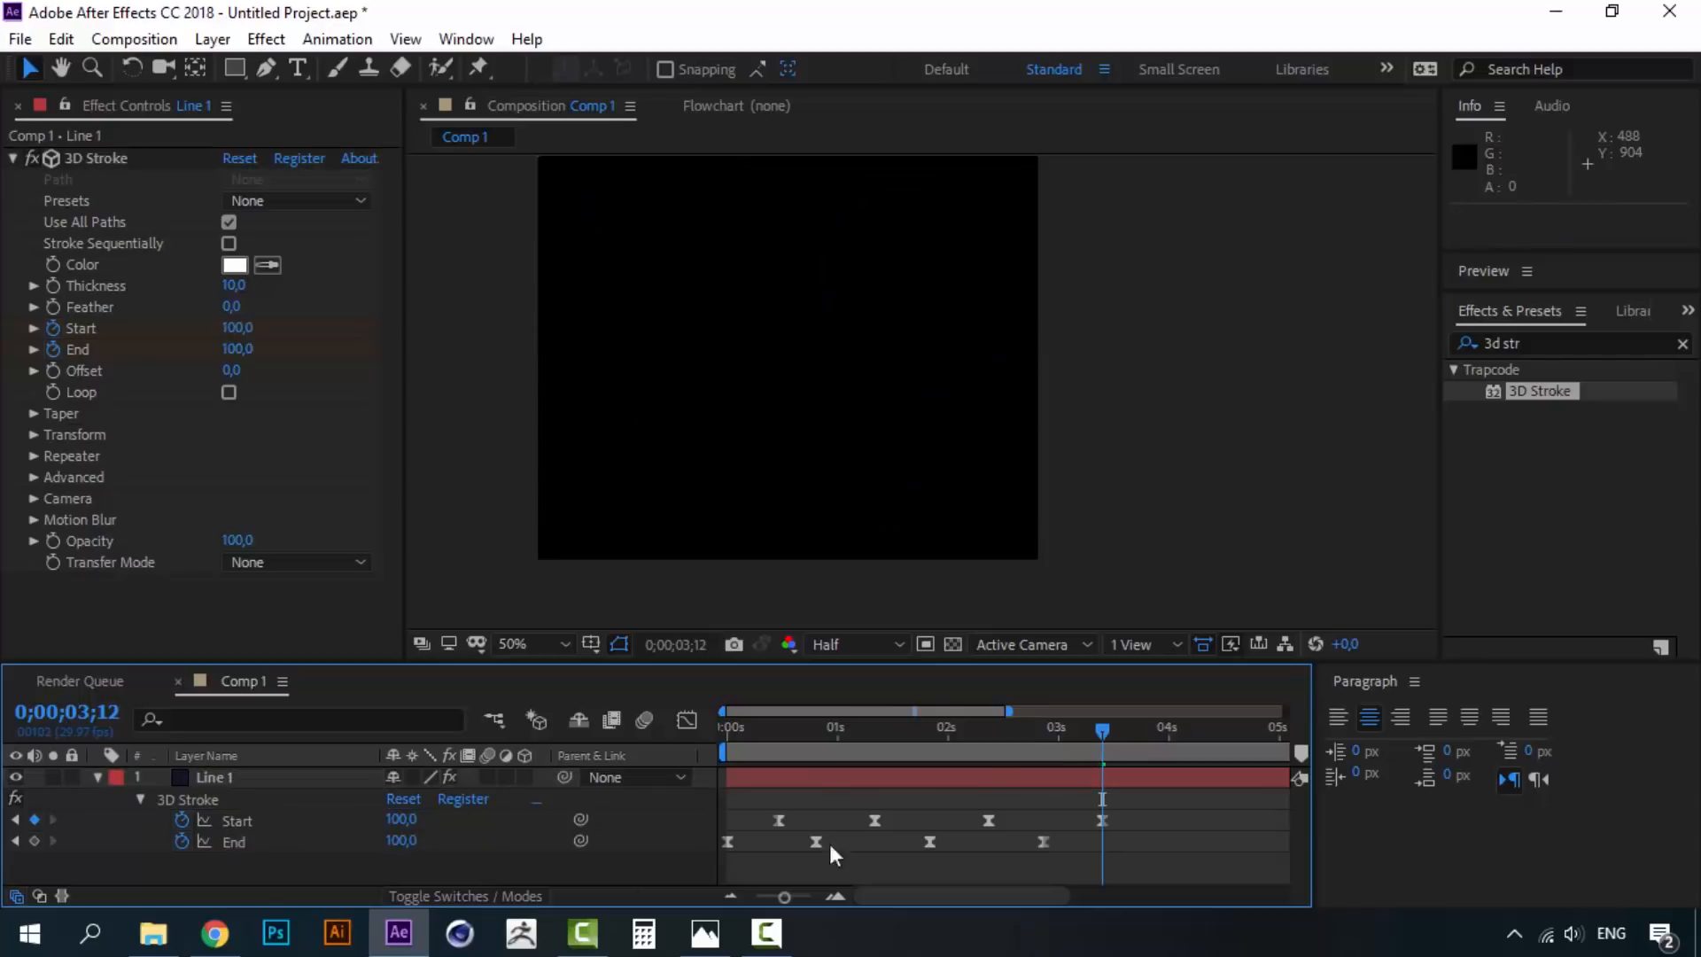
drag(978, 733, 722, 726)
key(space)
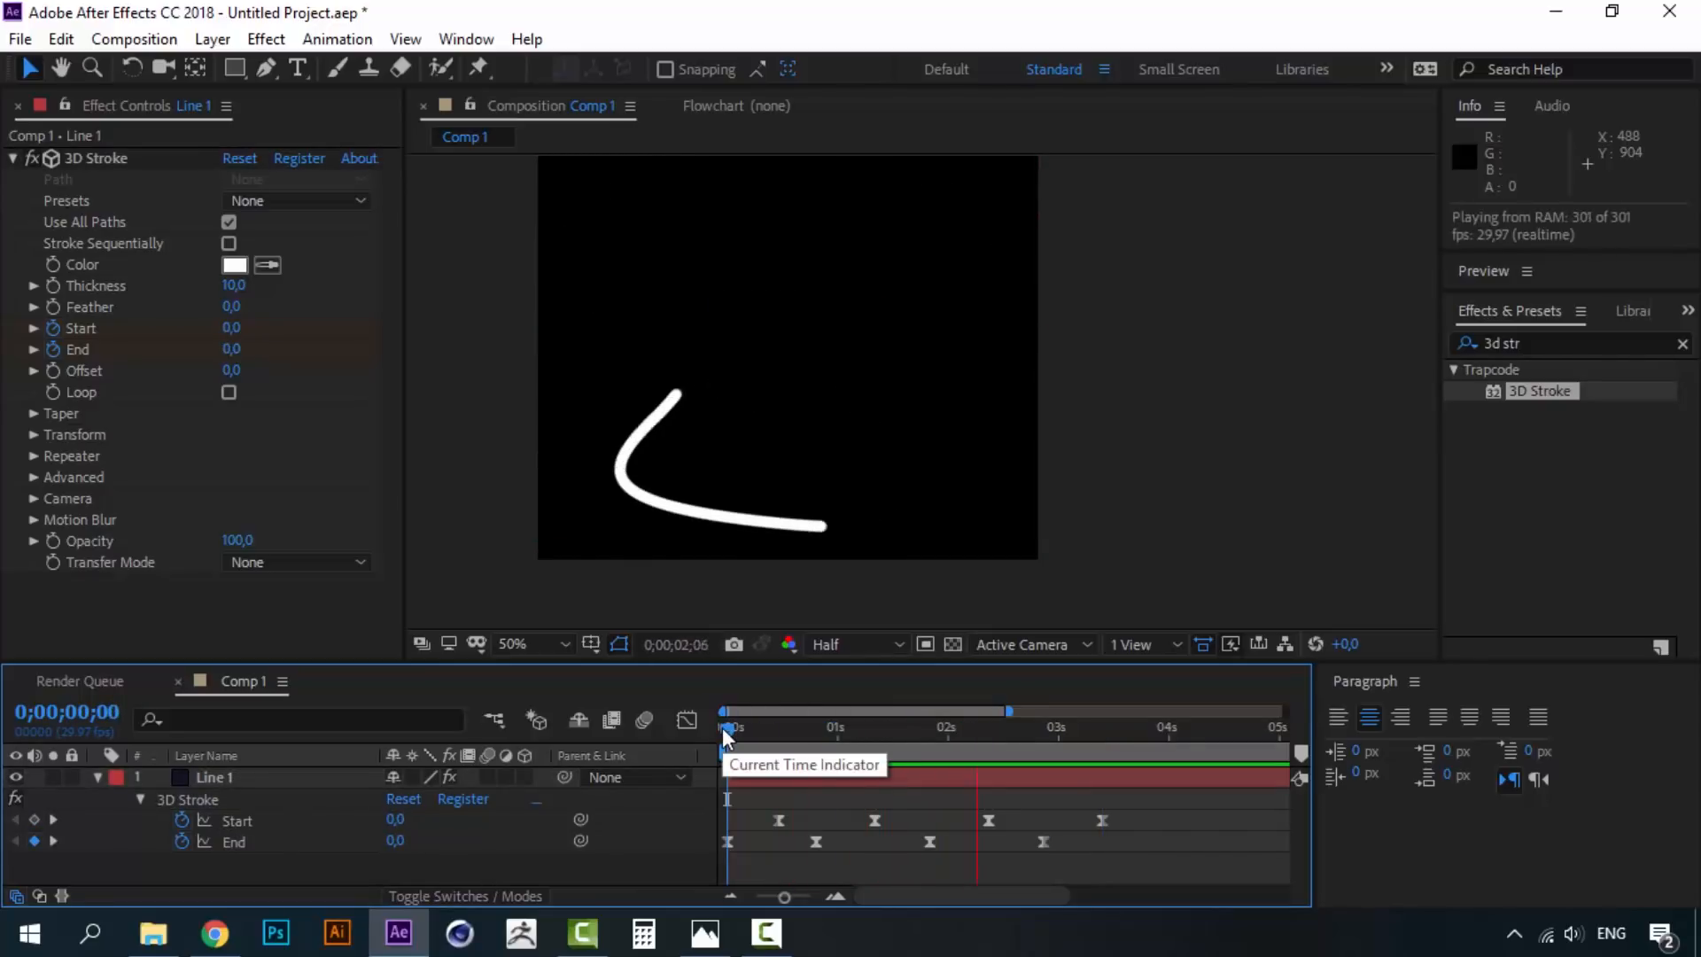
key(space)
- Change the End keyframe at 1;25 and the Start keyframe at 2;11 to 65, then preview
drag(789, 734, 938, 723)
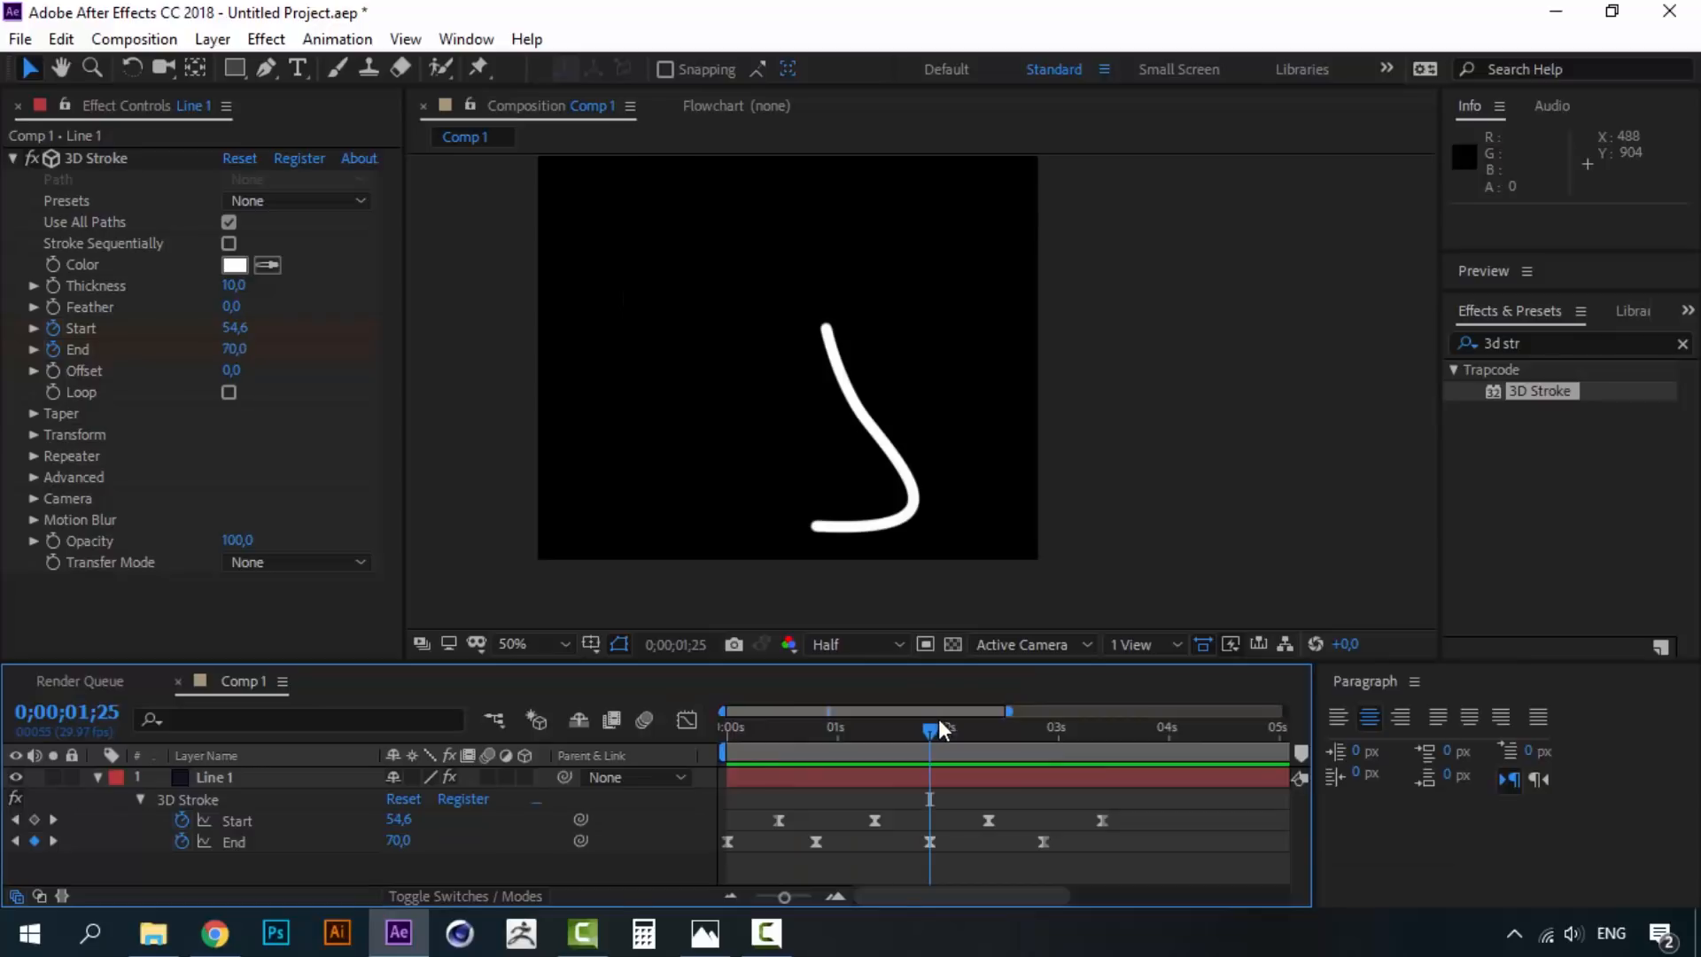
click(396, 842)
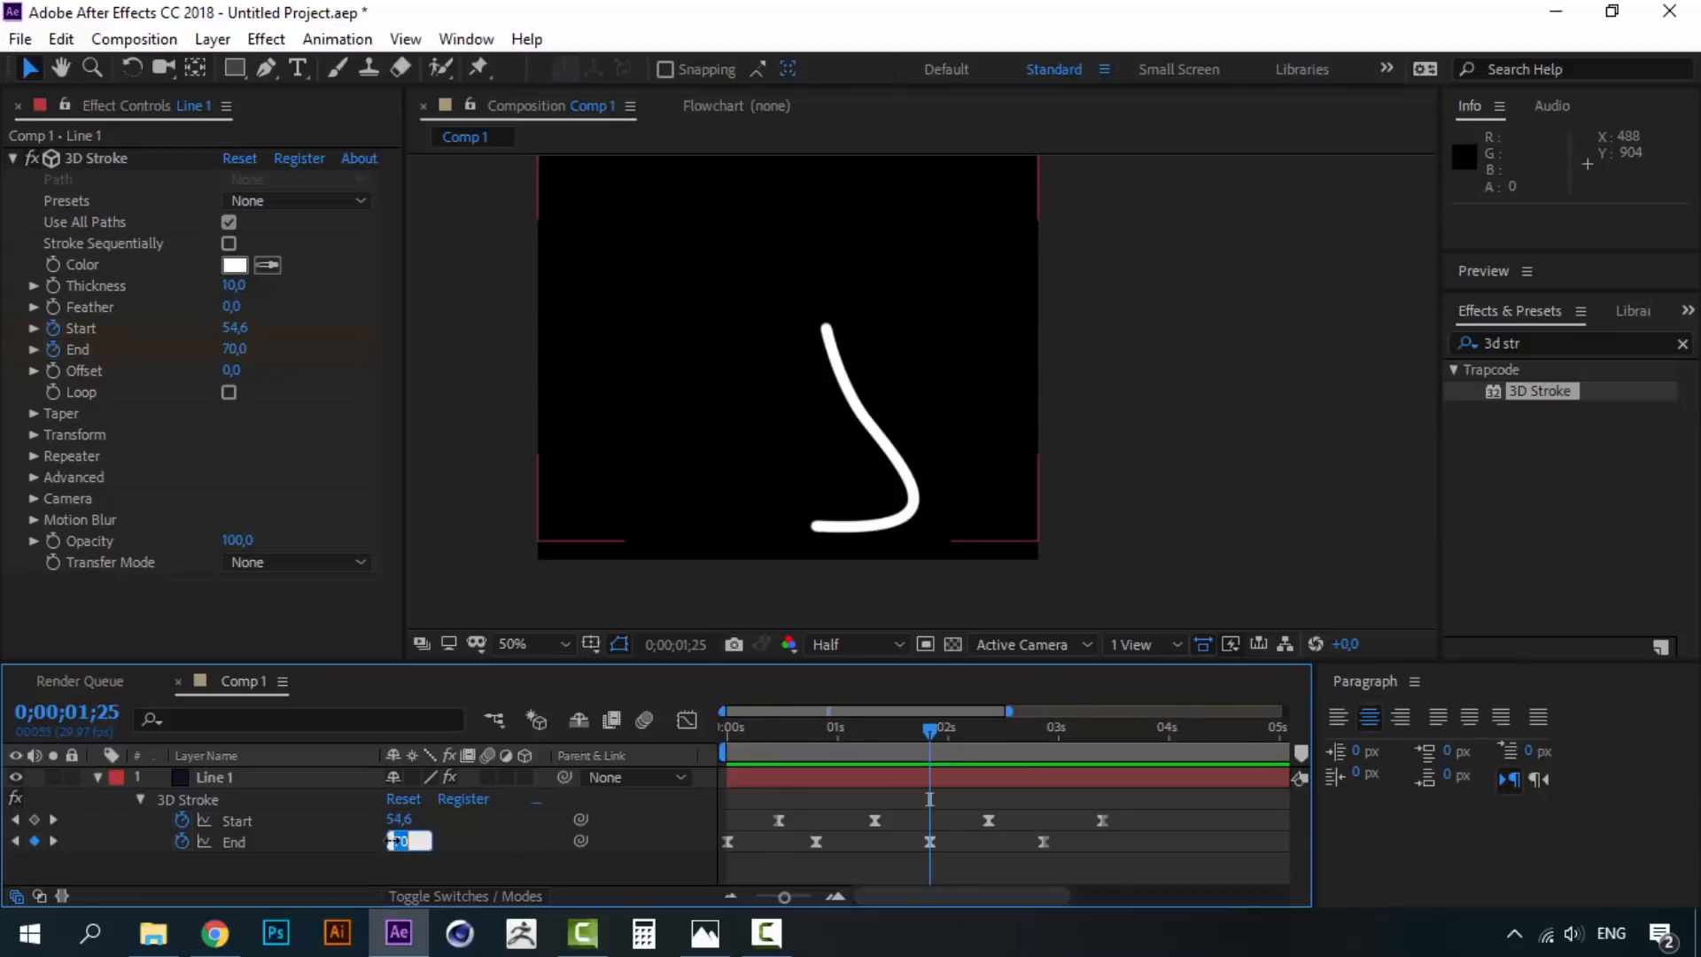
text(65)
key(Return)
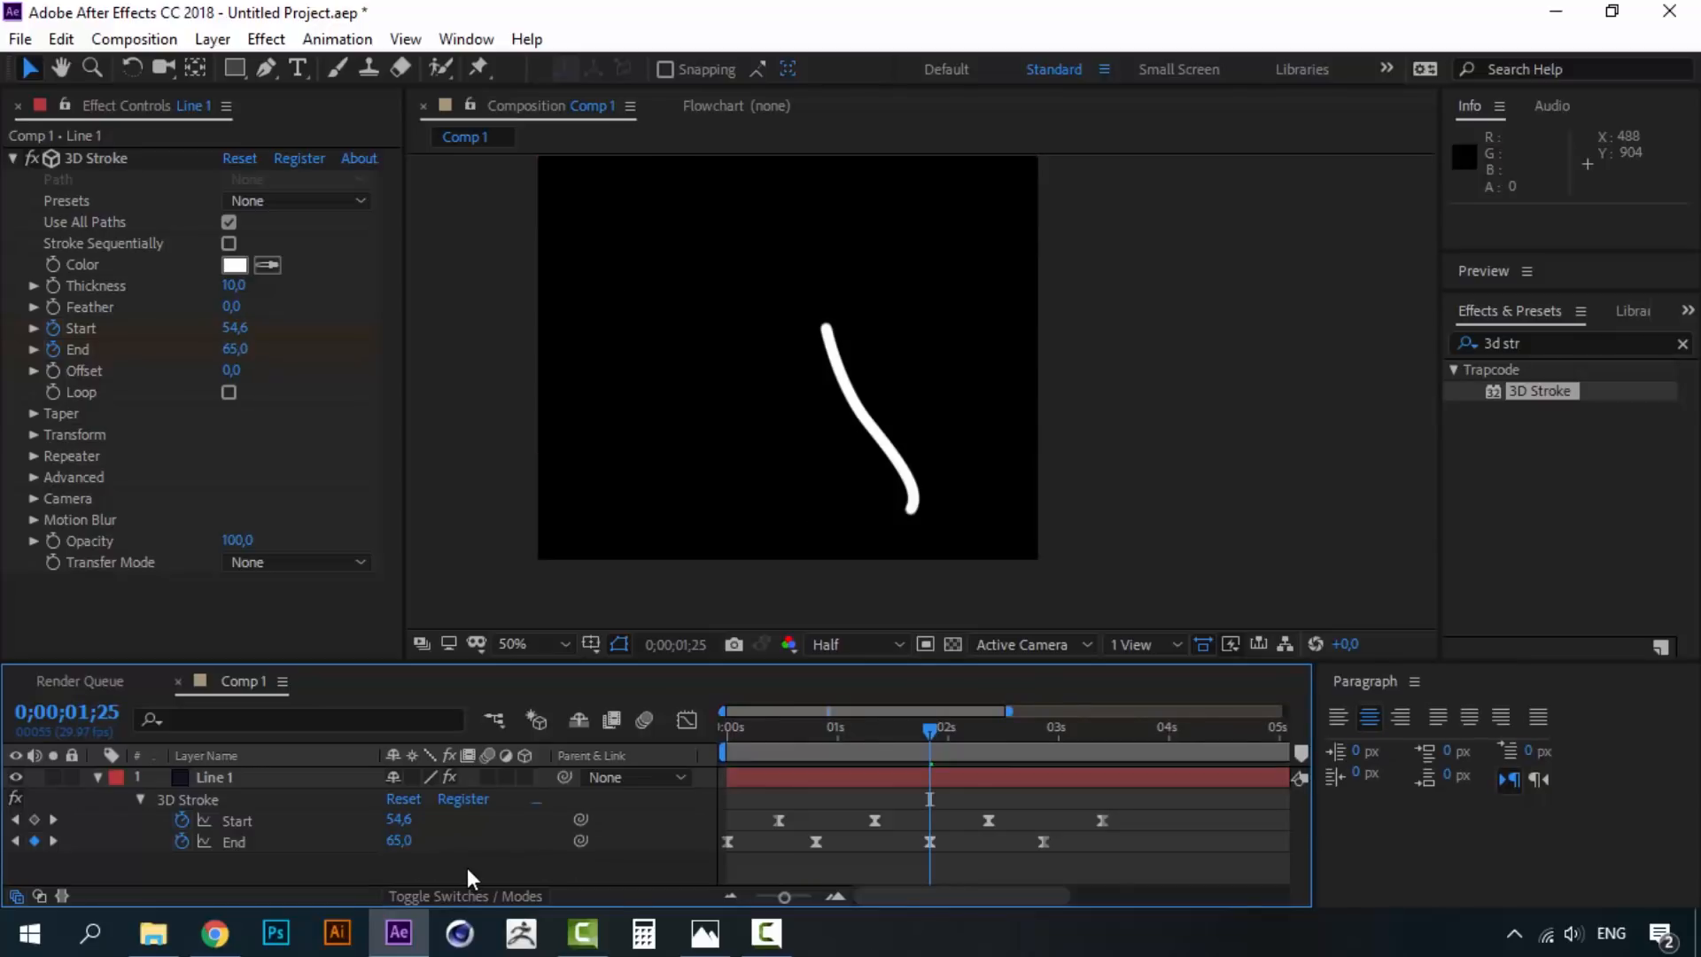
click(989, 726)
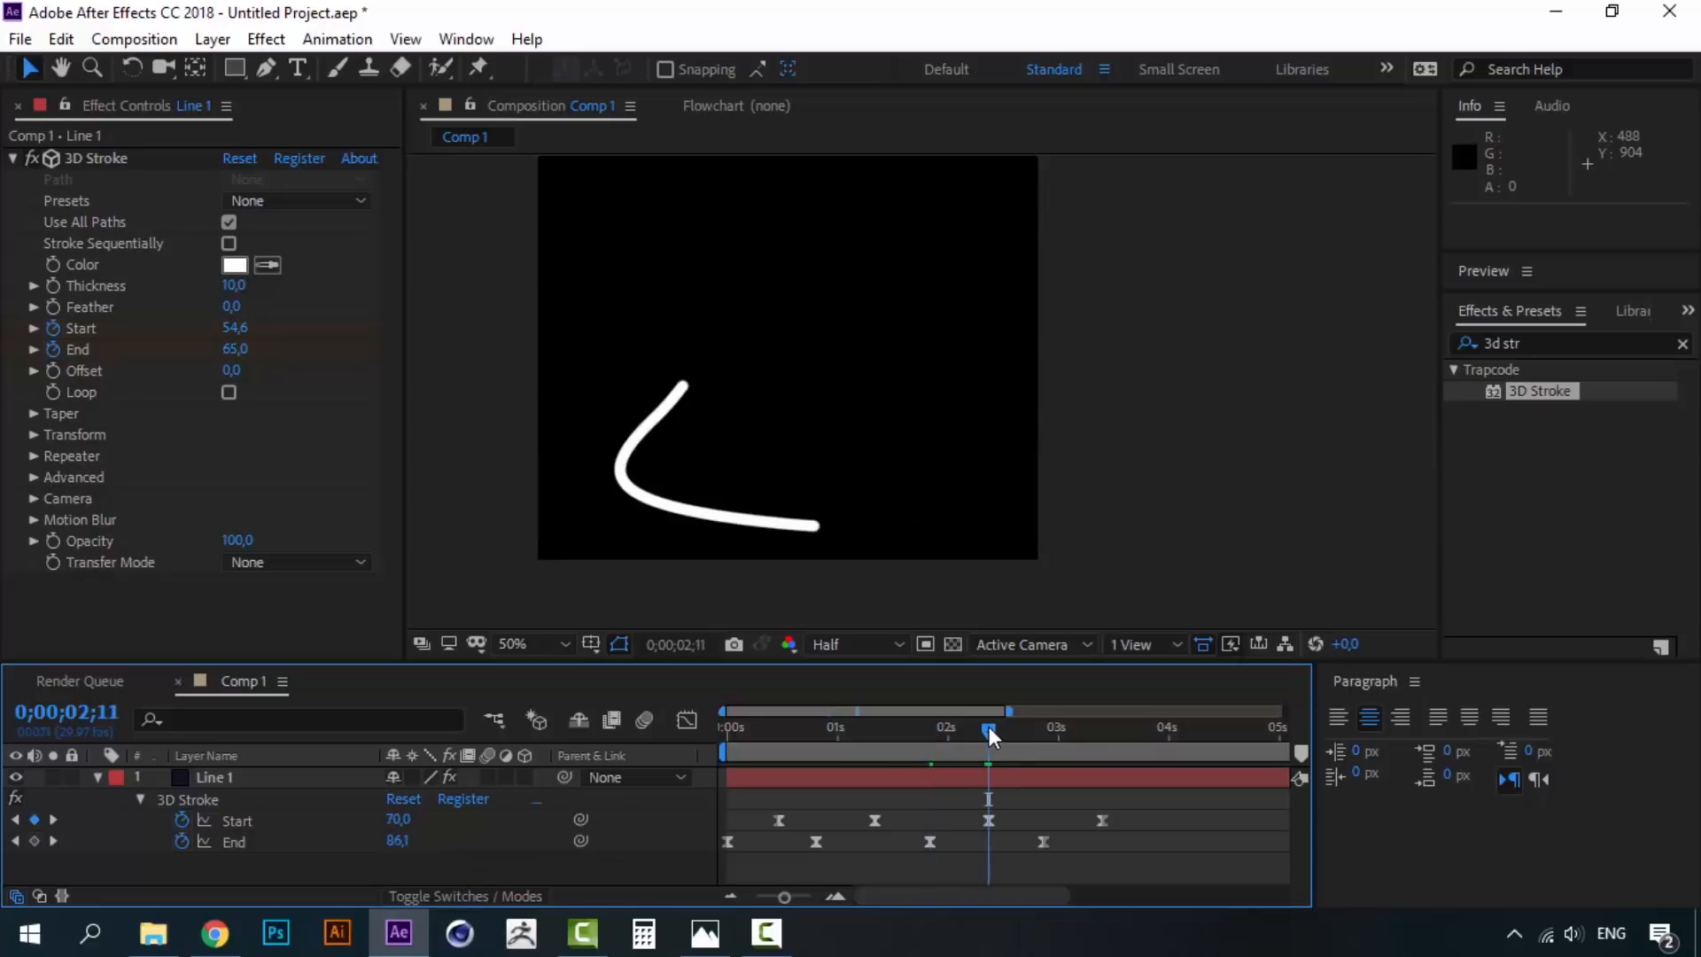
click(398, 820)
text(65)
key(Return)
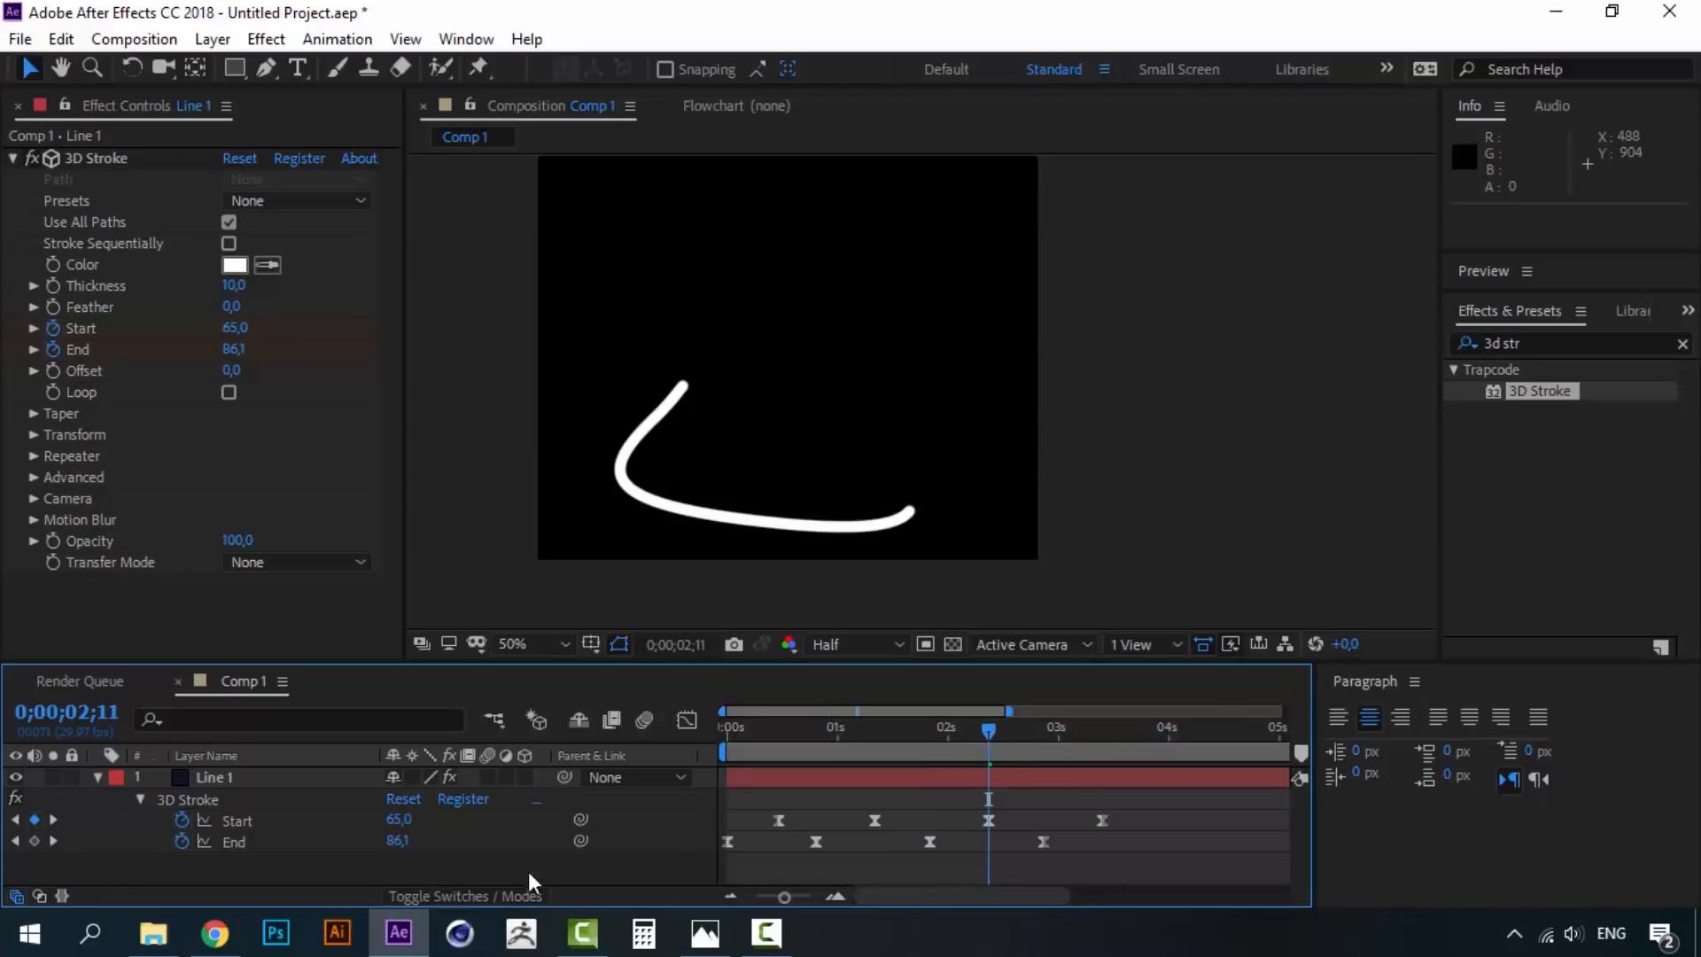
drag(929, 753, 722, 737)
key(space)
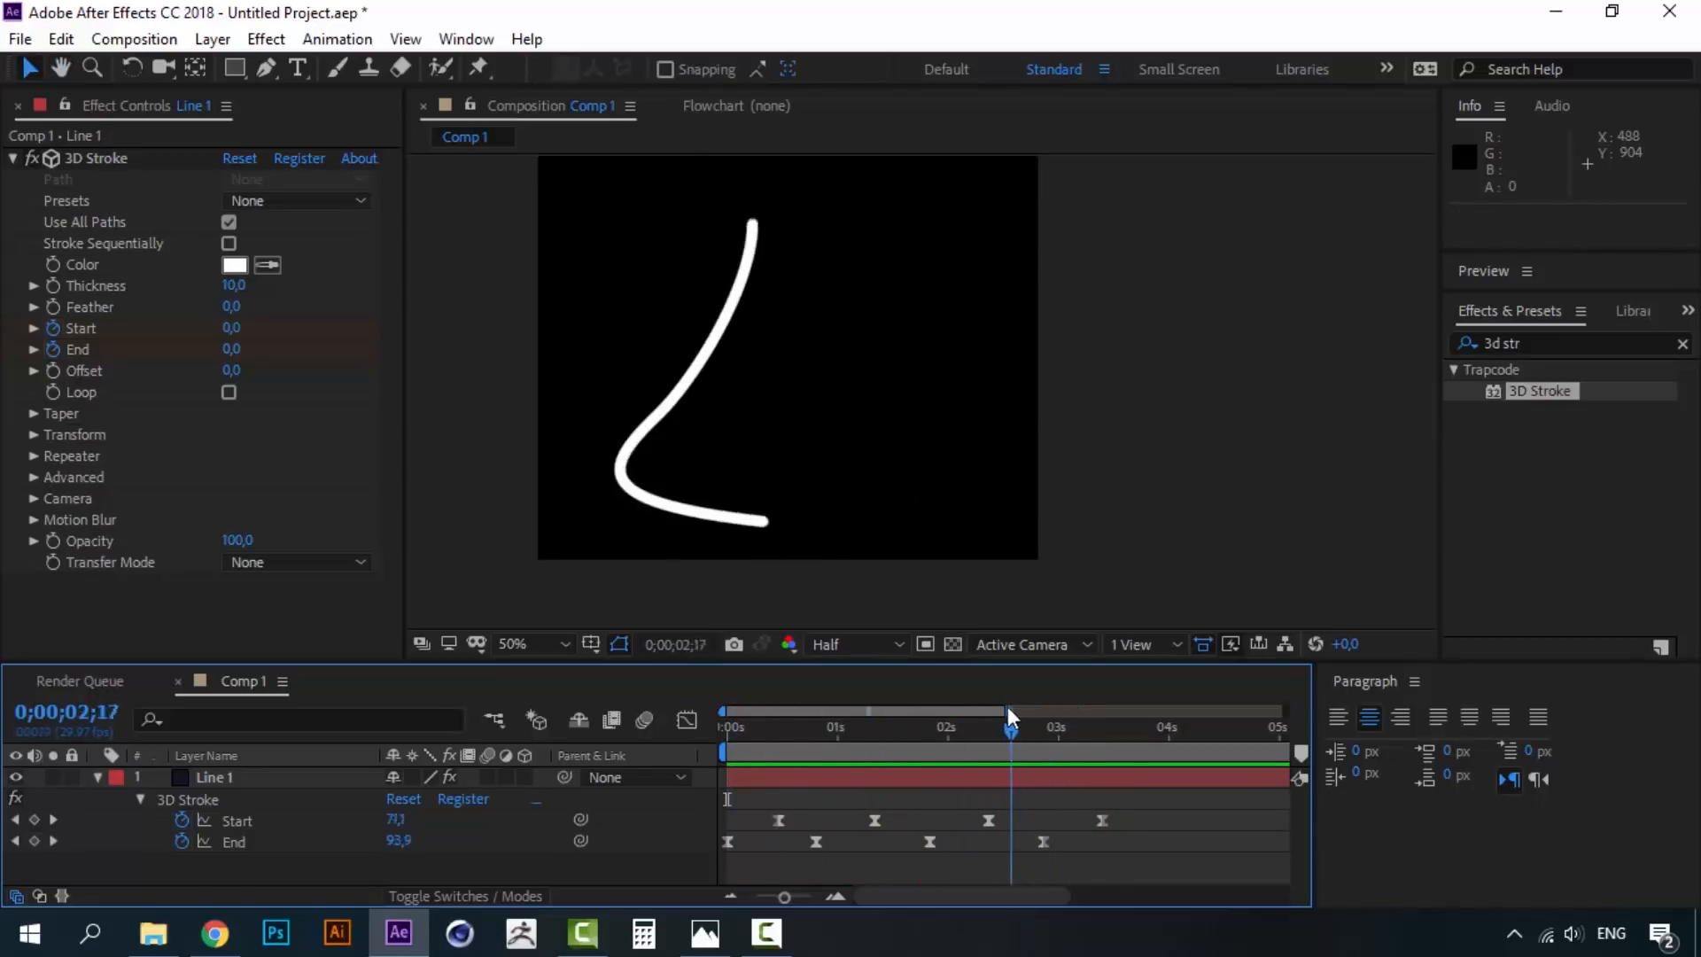
- Change Line 1's 3D Stroke color from white to hot pink FF005A
key(space)
key(Home)
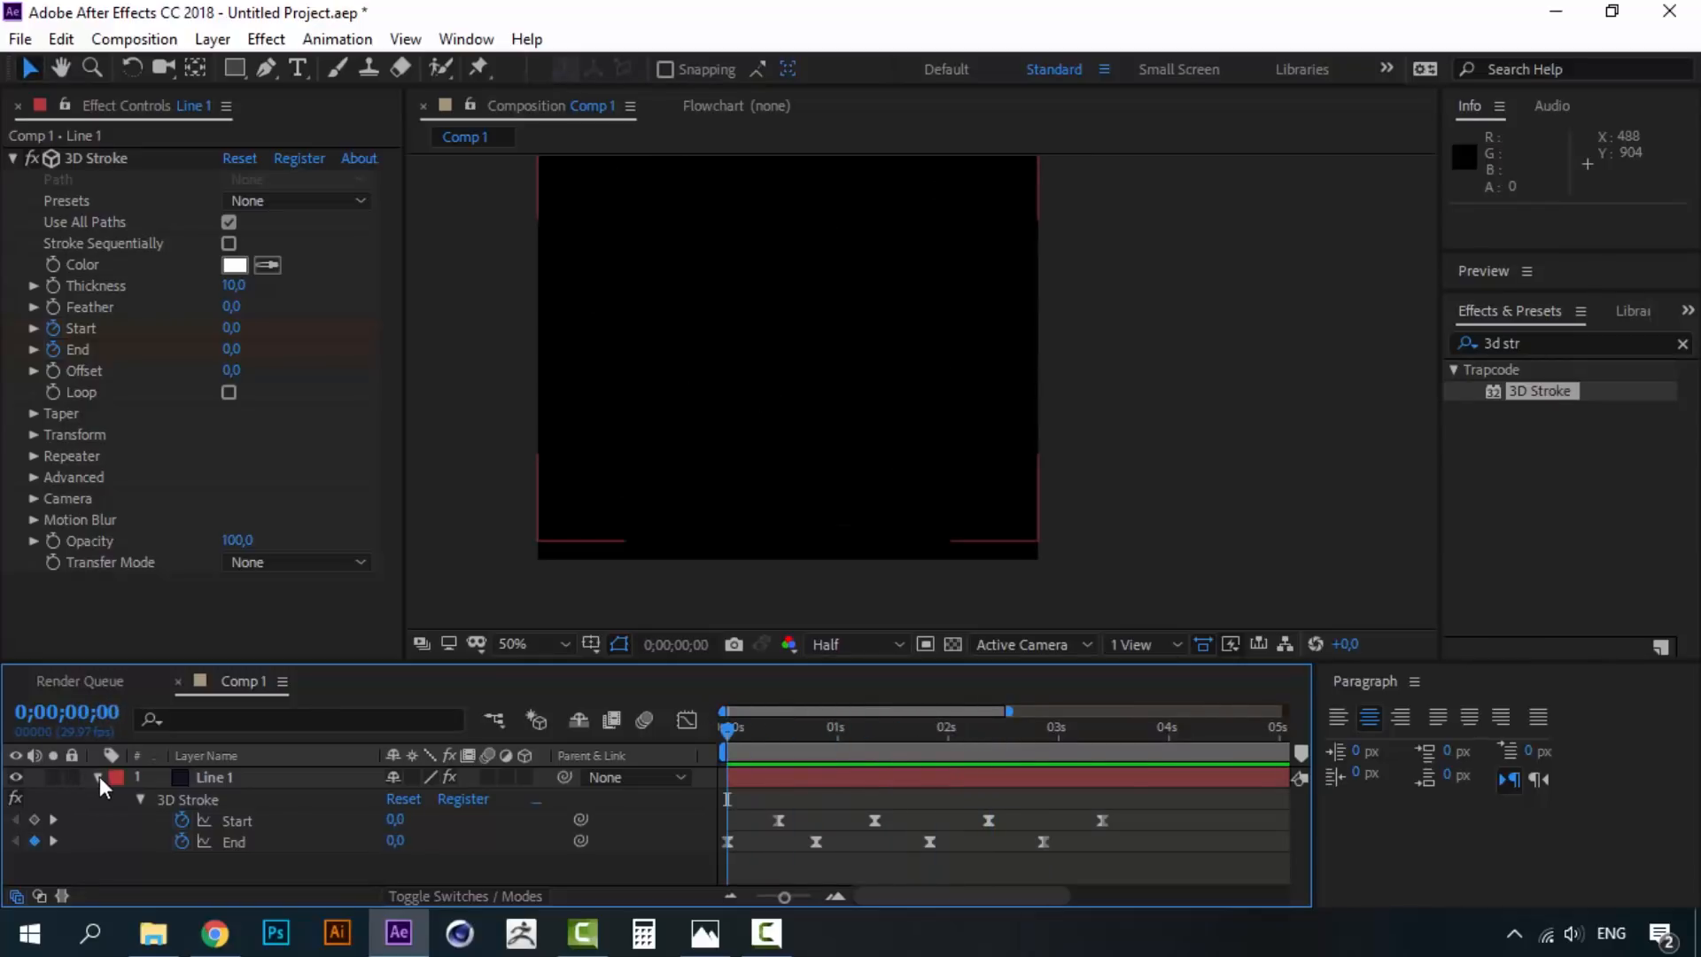
click(97, 777)
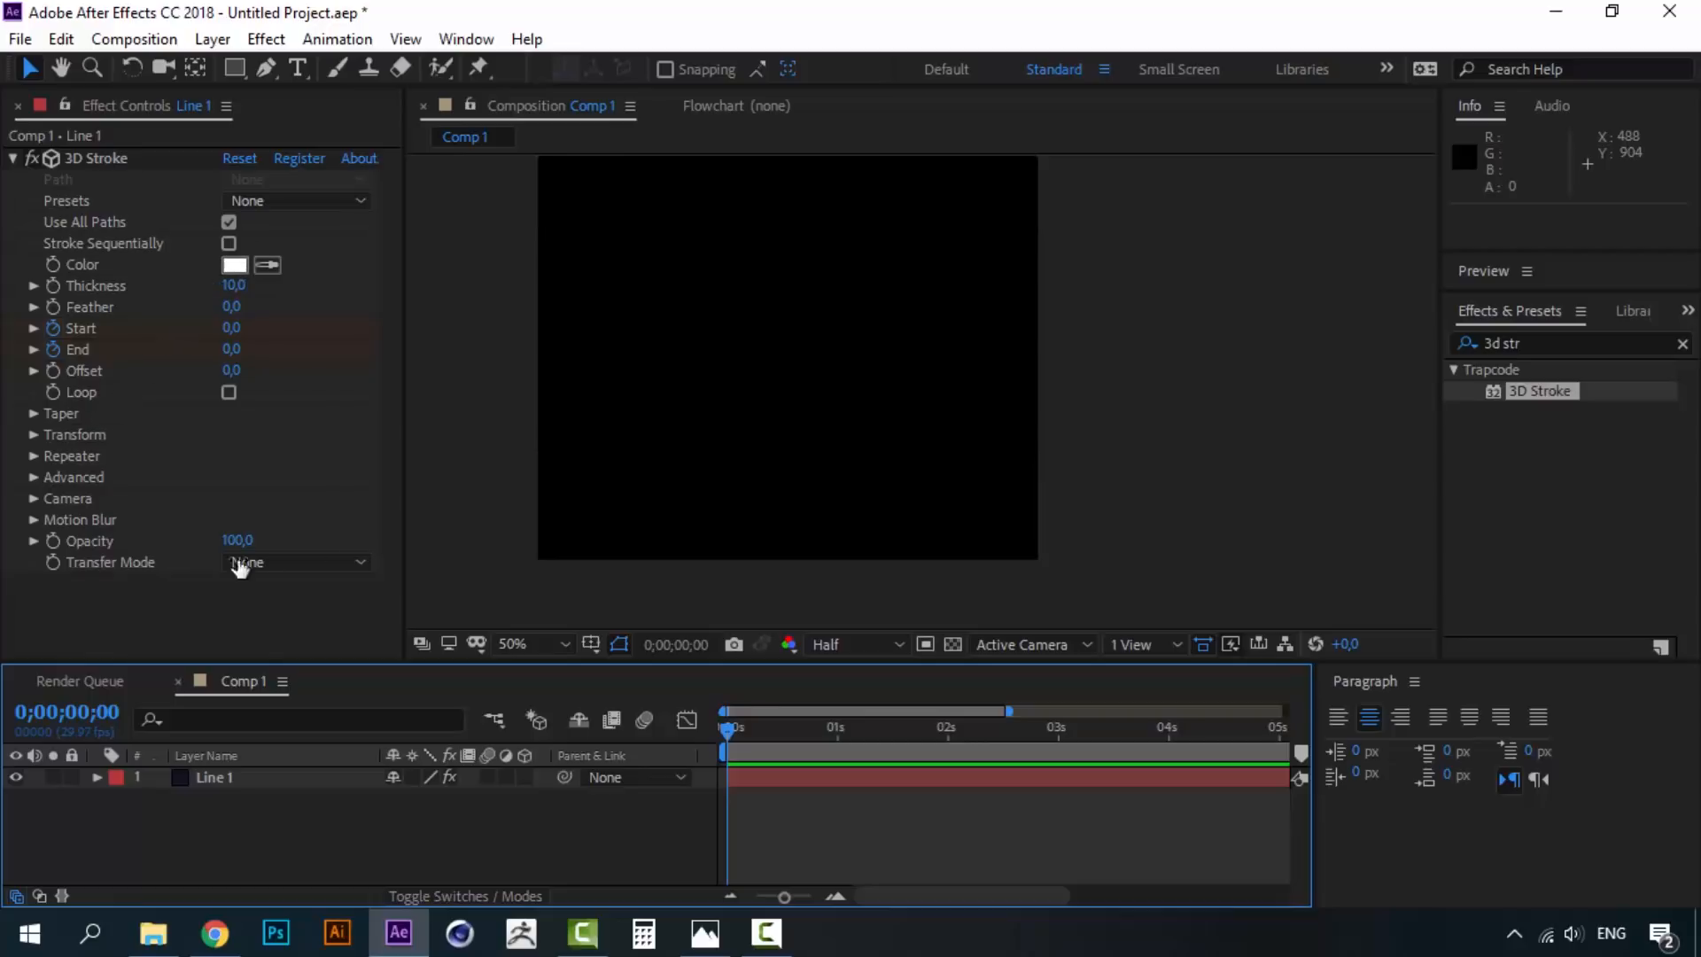
click(805, 735)
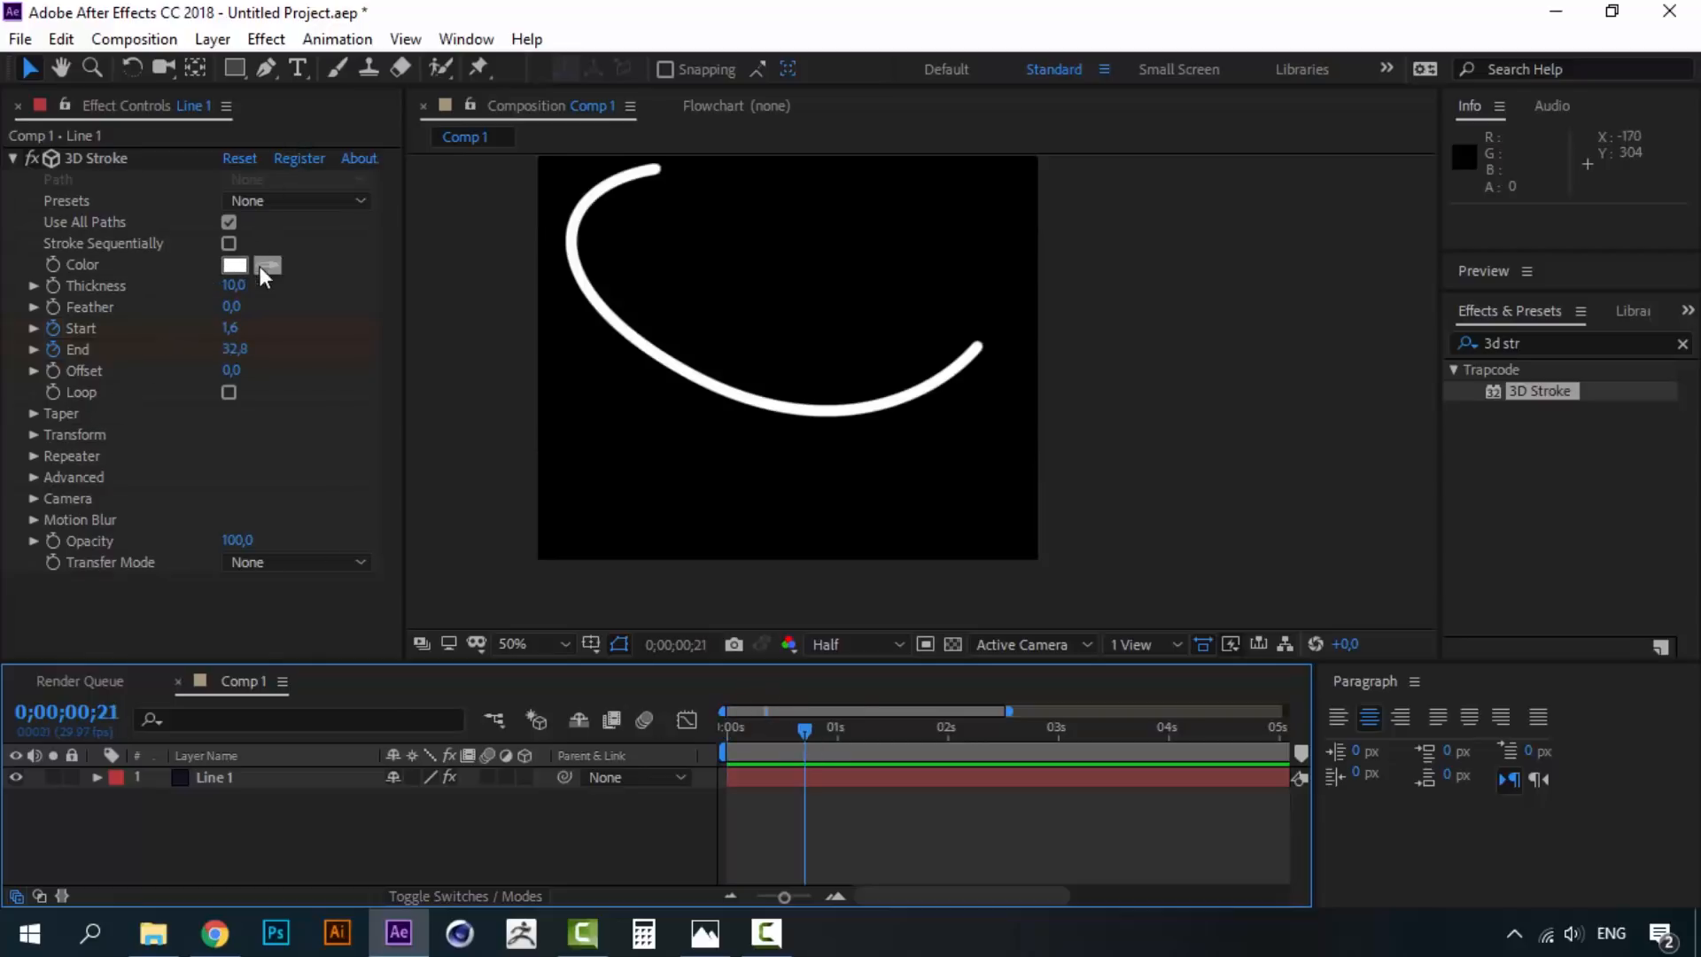
click(234, 266)
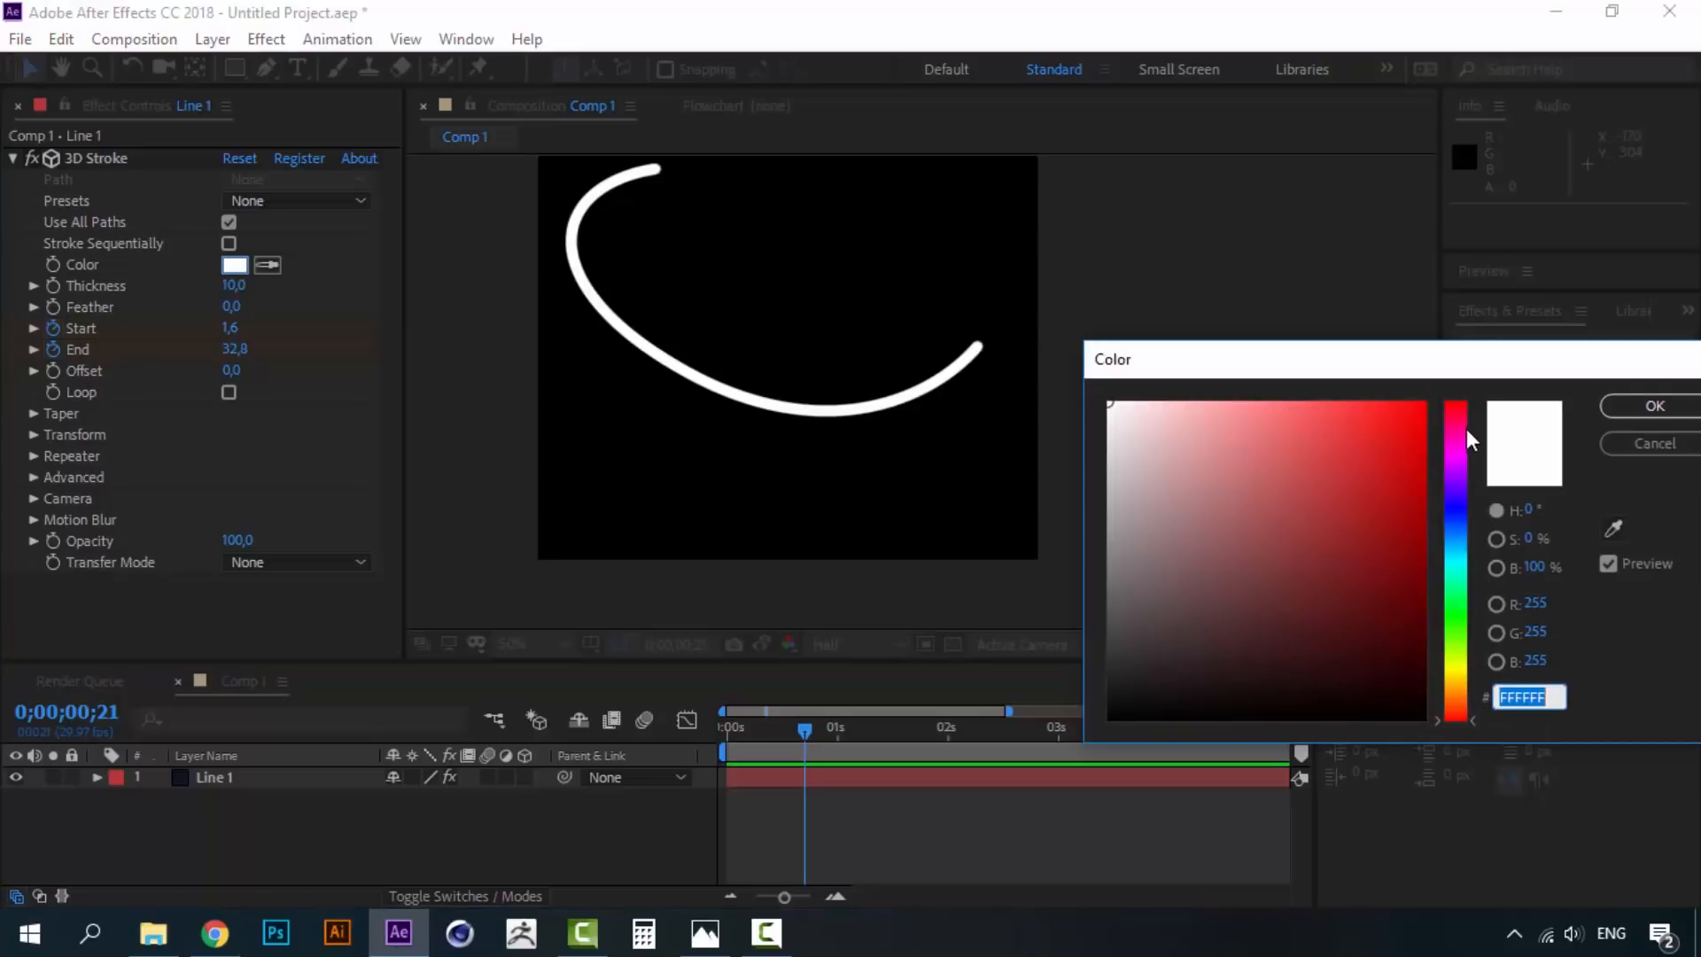
click(1459, 425)
click(1423, 404)
click(1461, 414)
drag(1464, 415, 1453, 420)
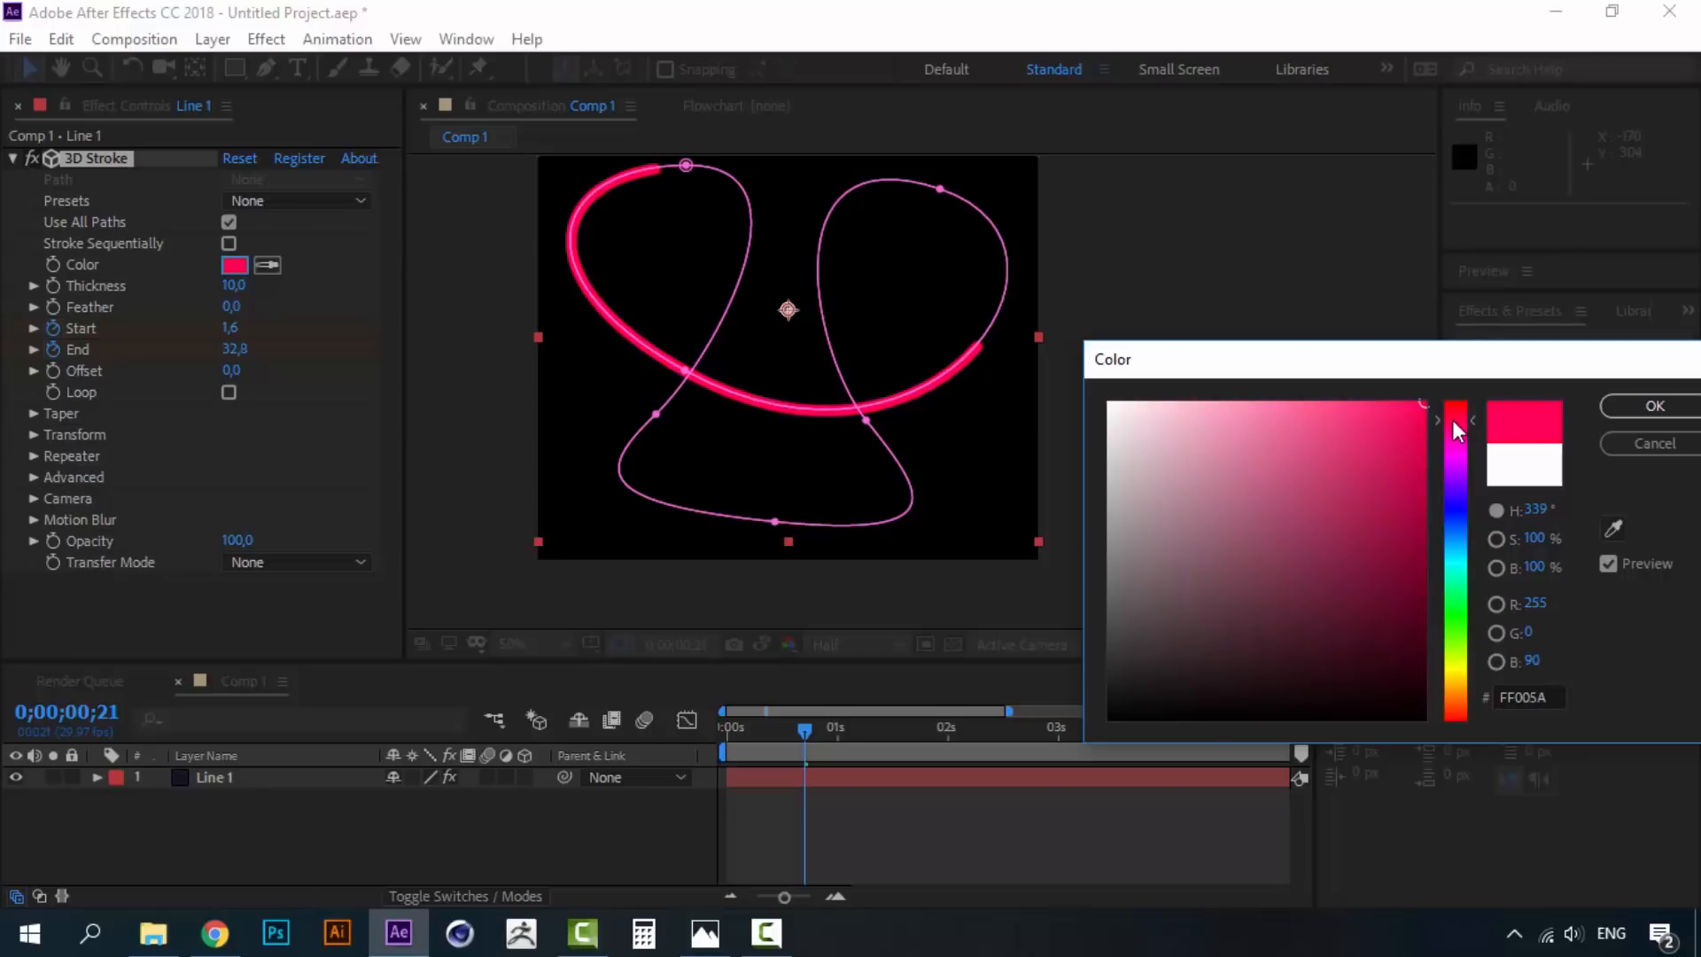
click(1629, 411)
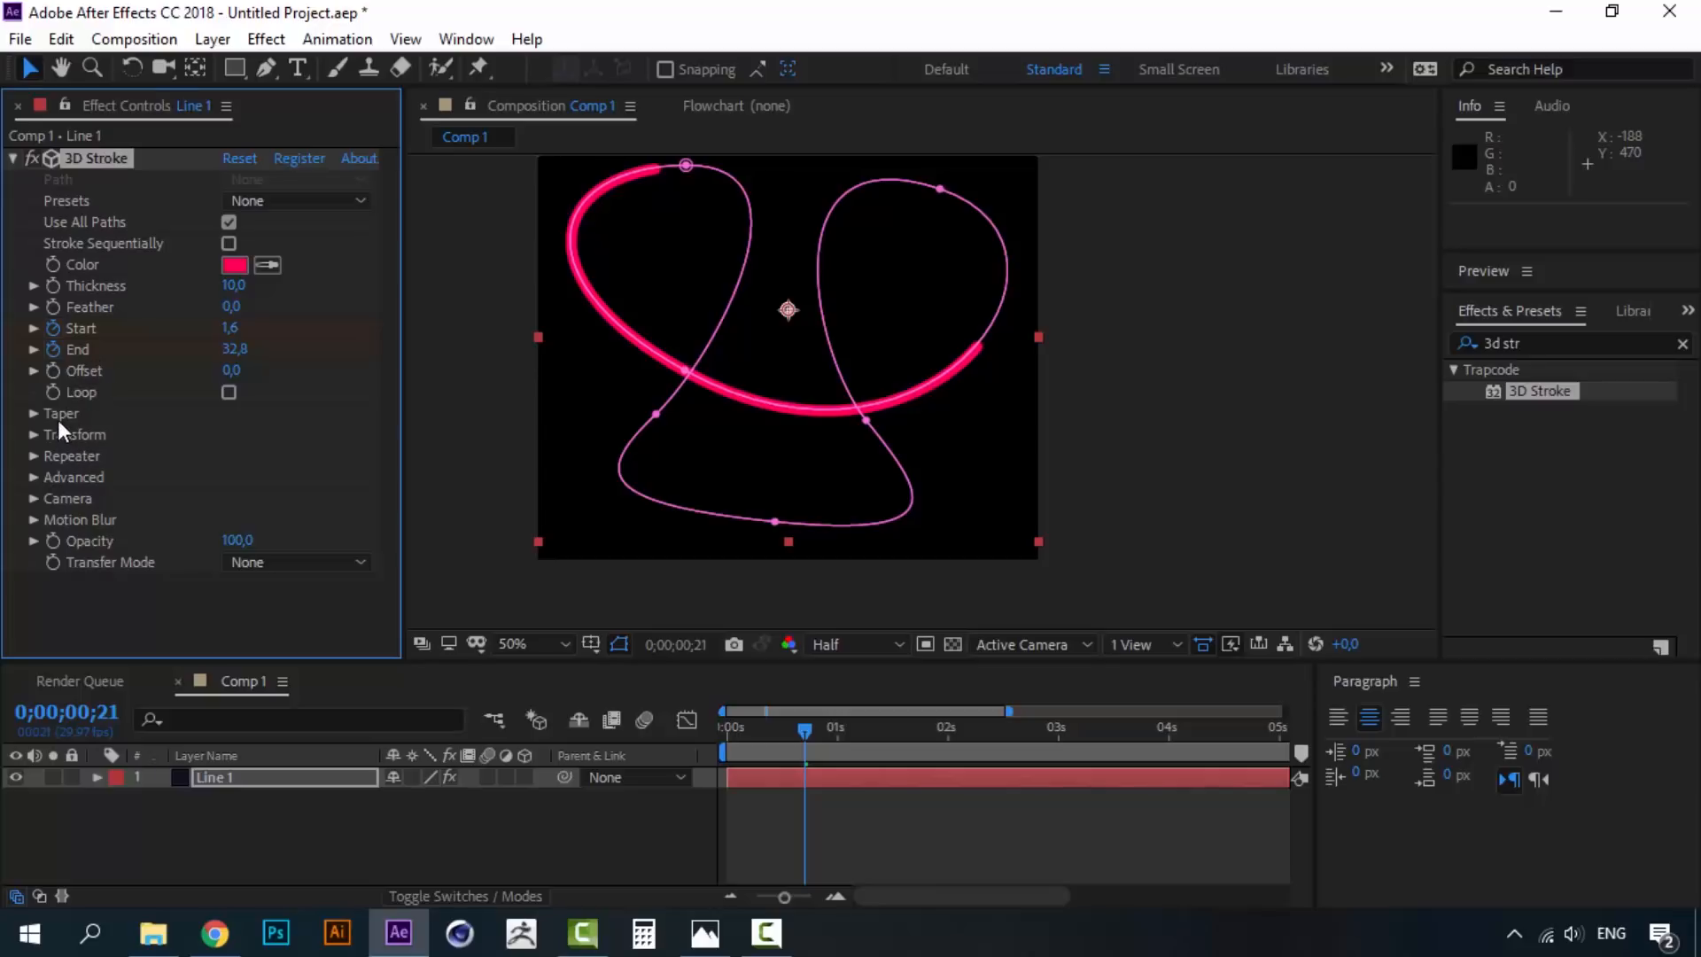
click(34, 413)
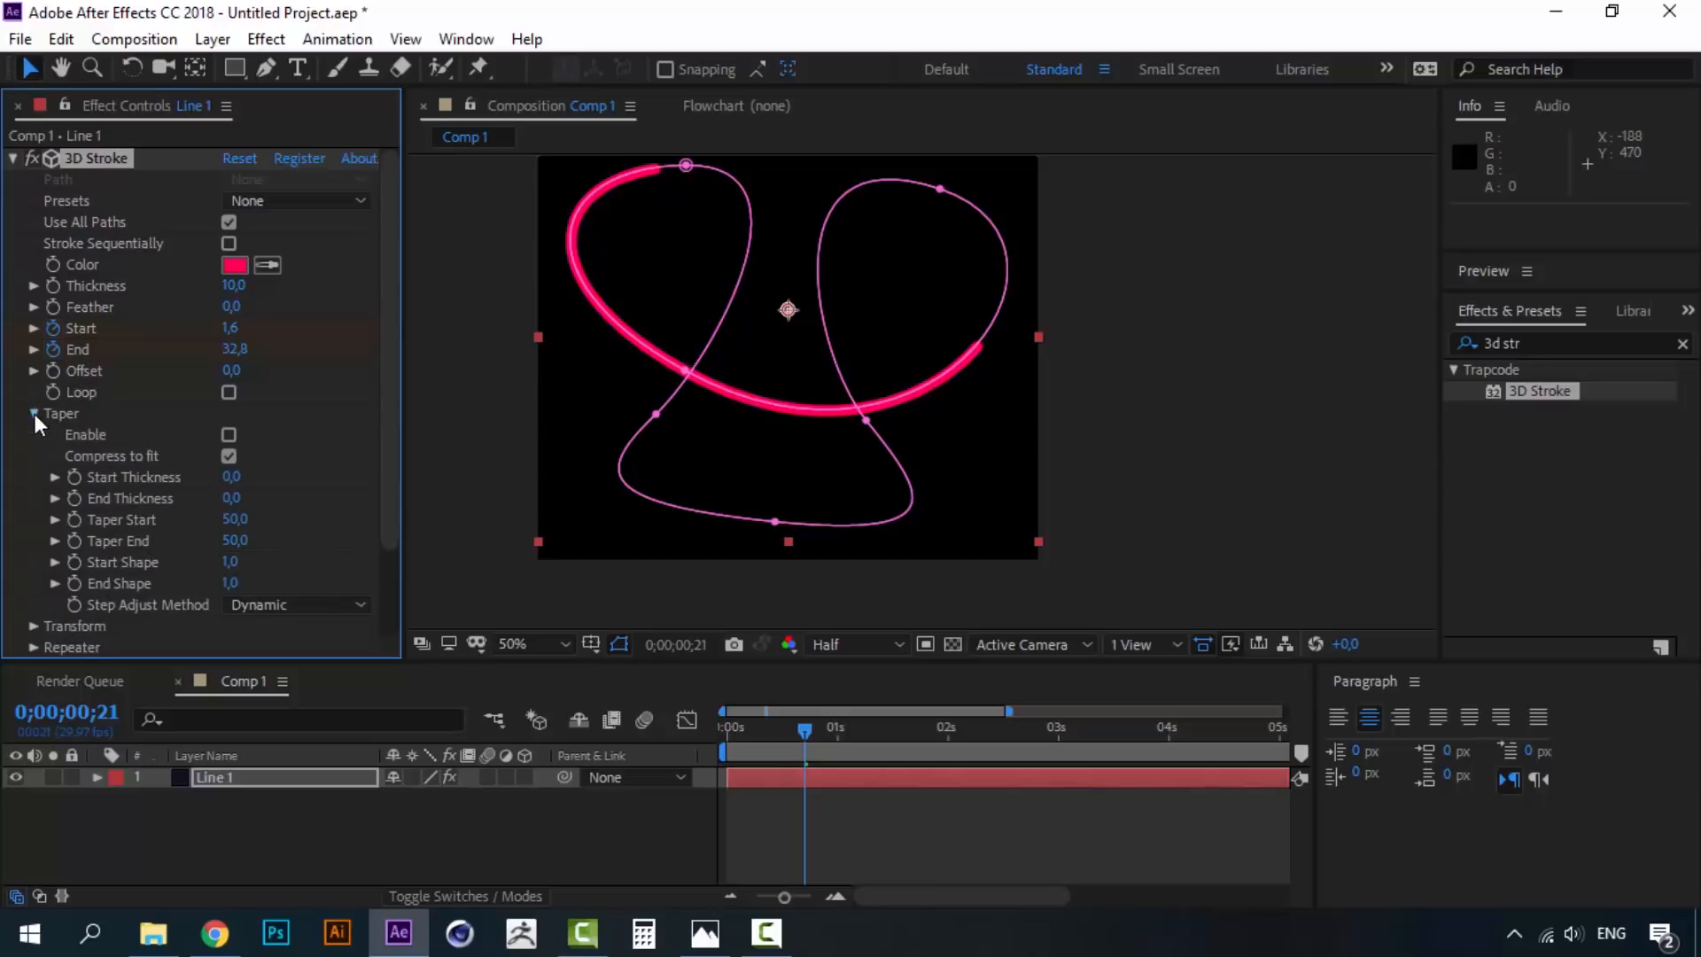
click(230, 435)
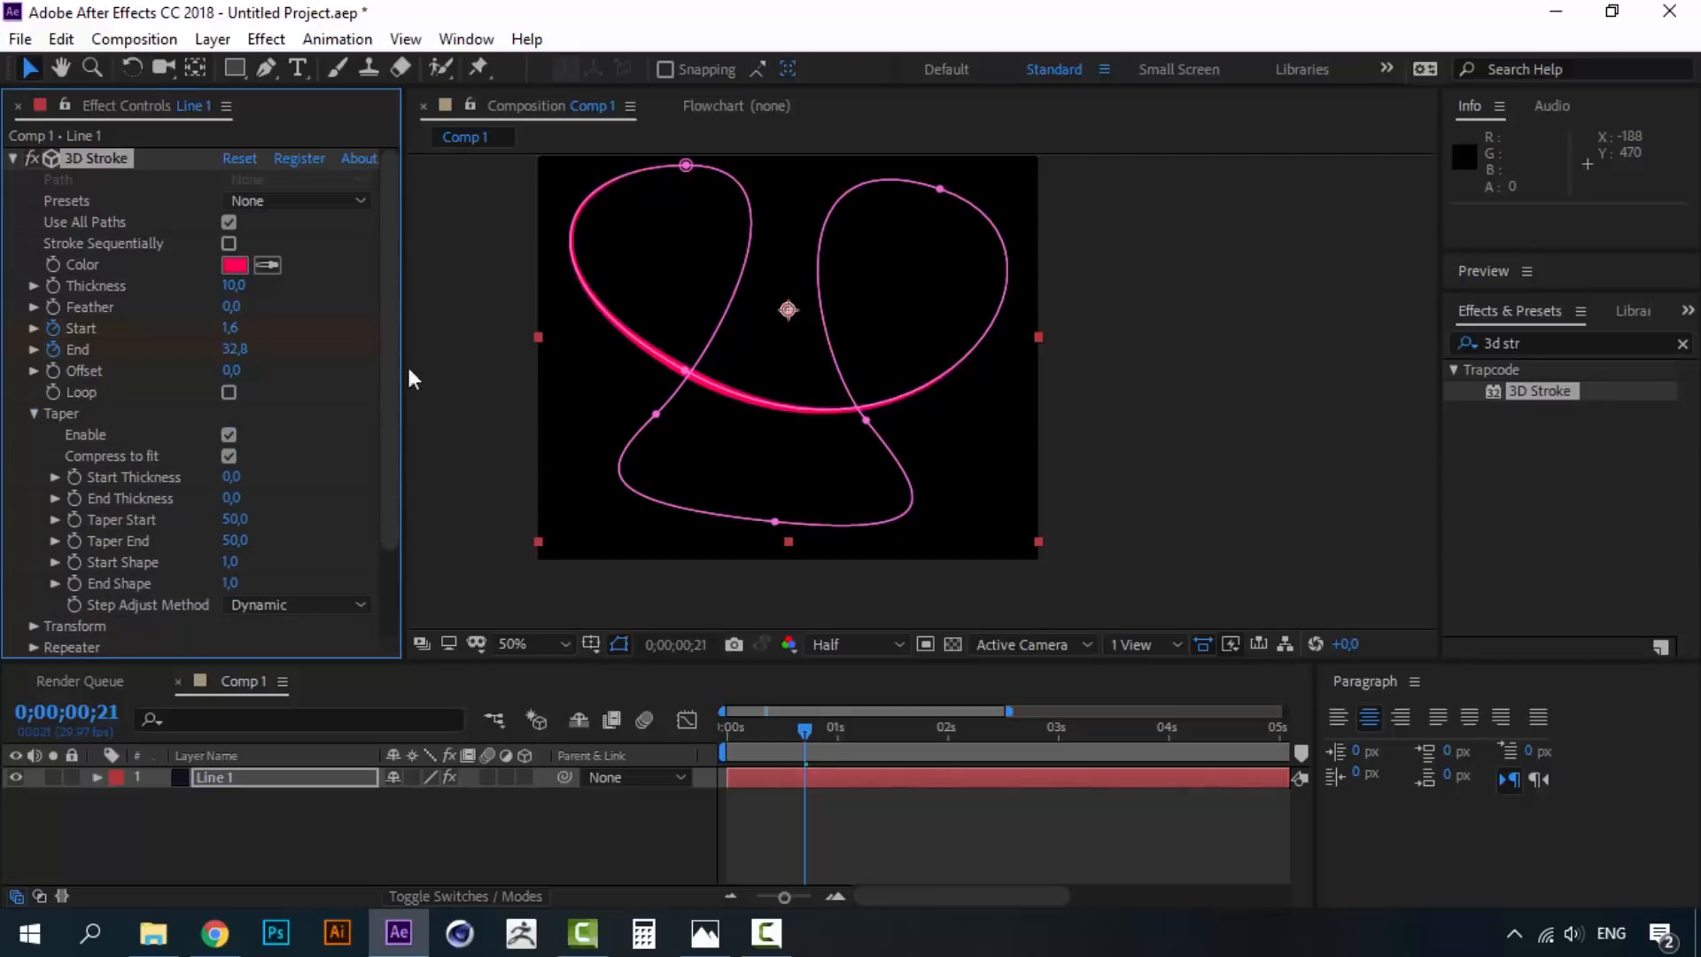
click(504, 838)
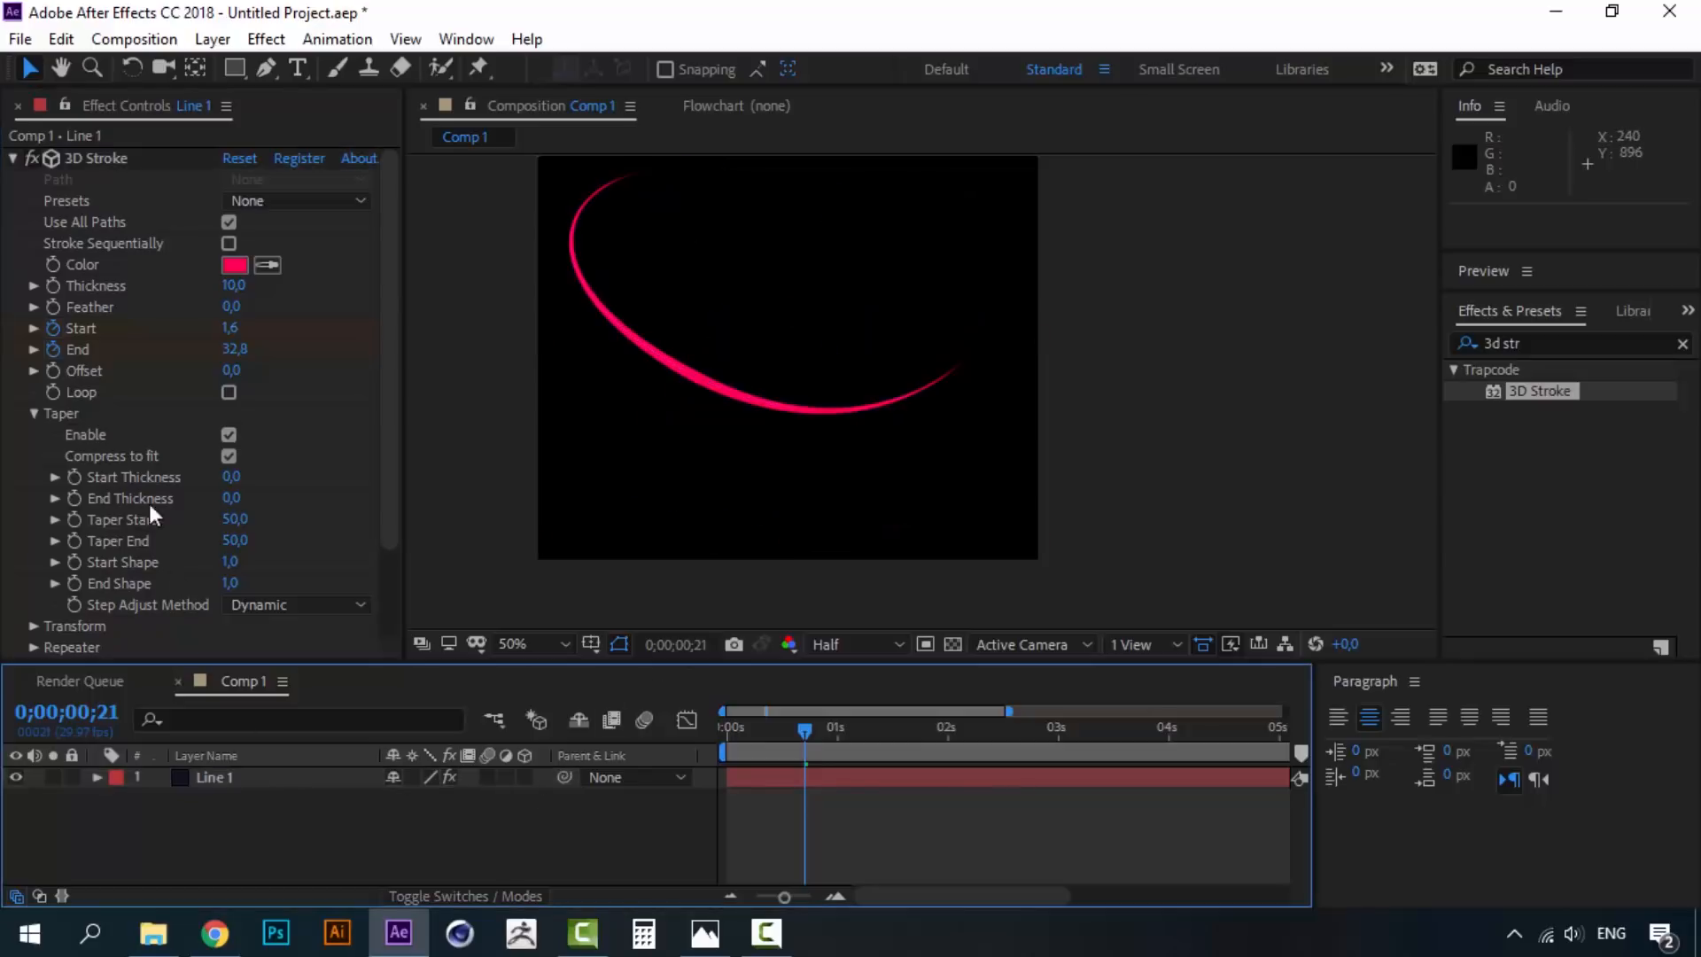
click(232, 433)
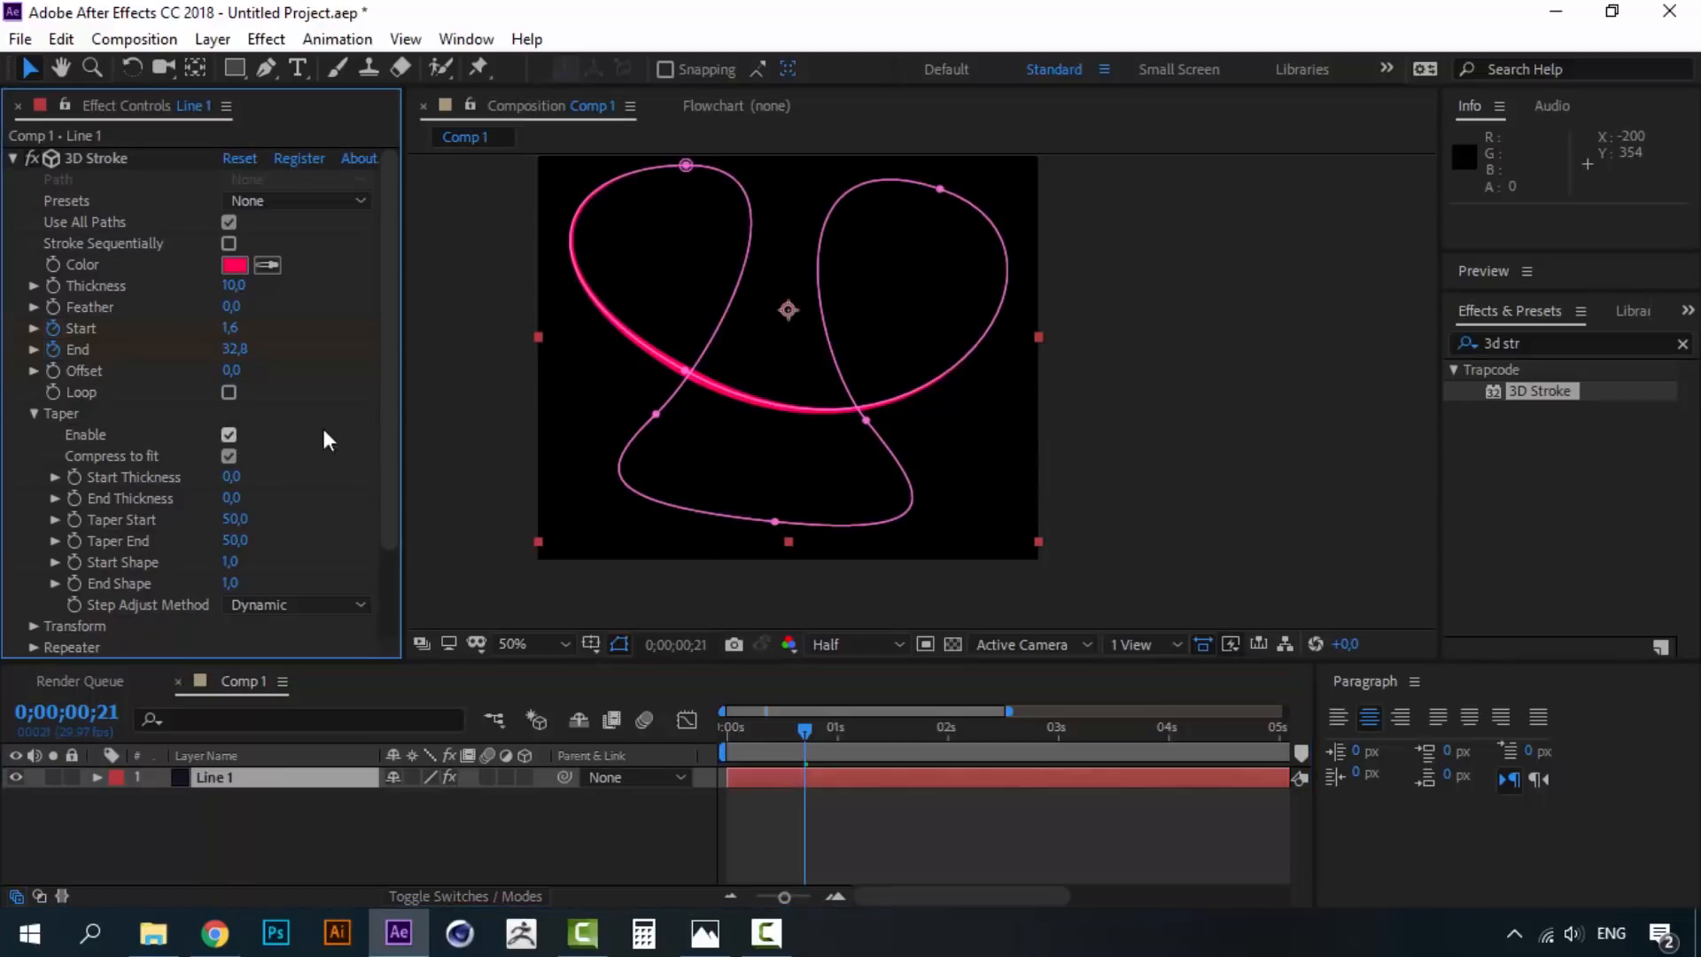
click(230, 434)
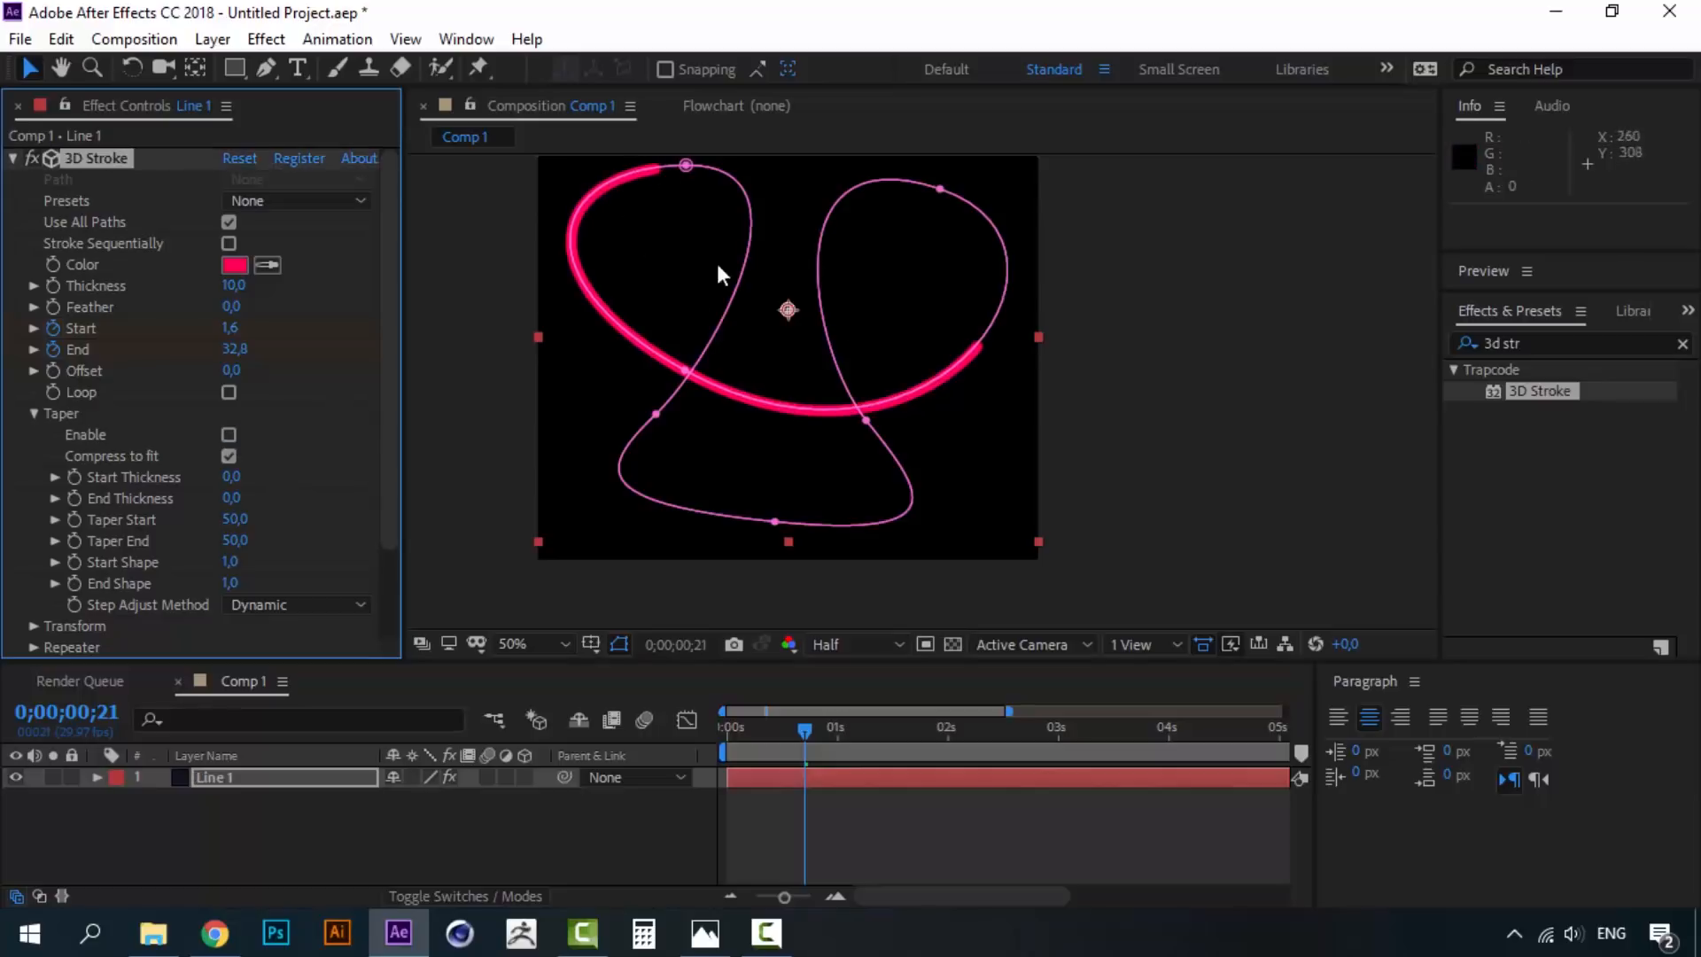
click(231, 434)
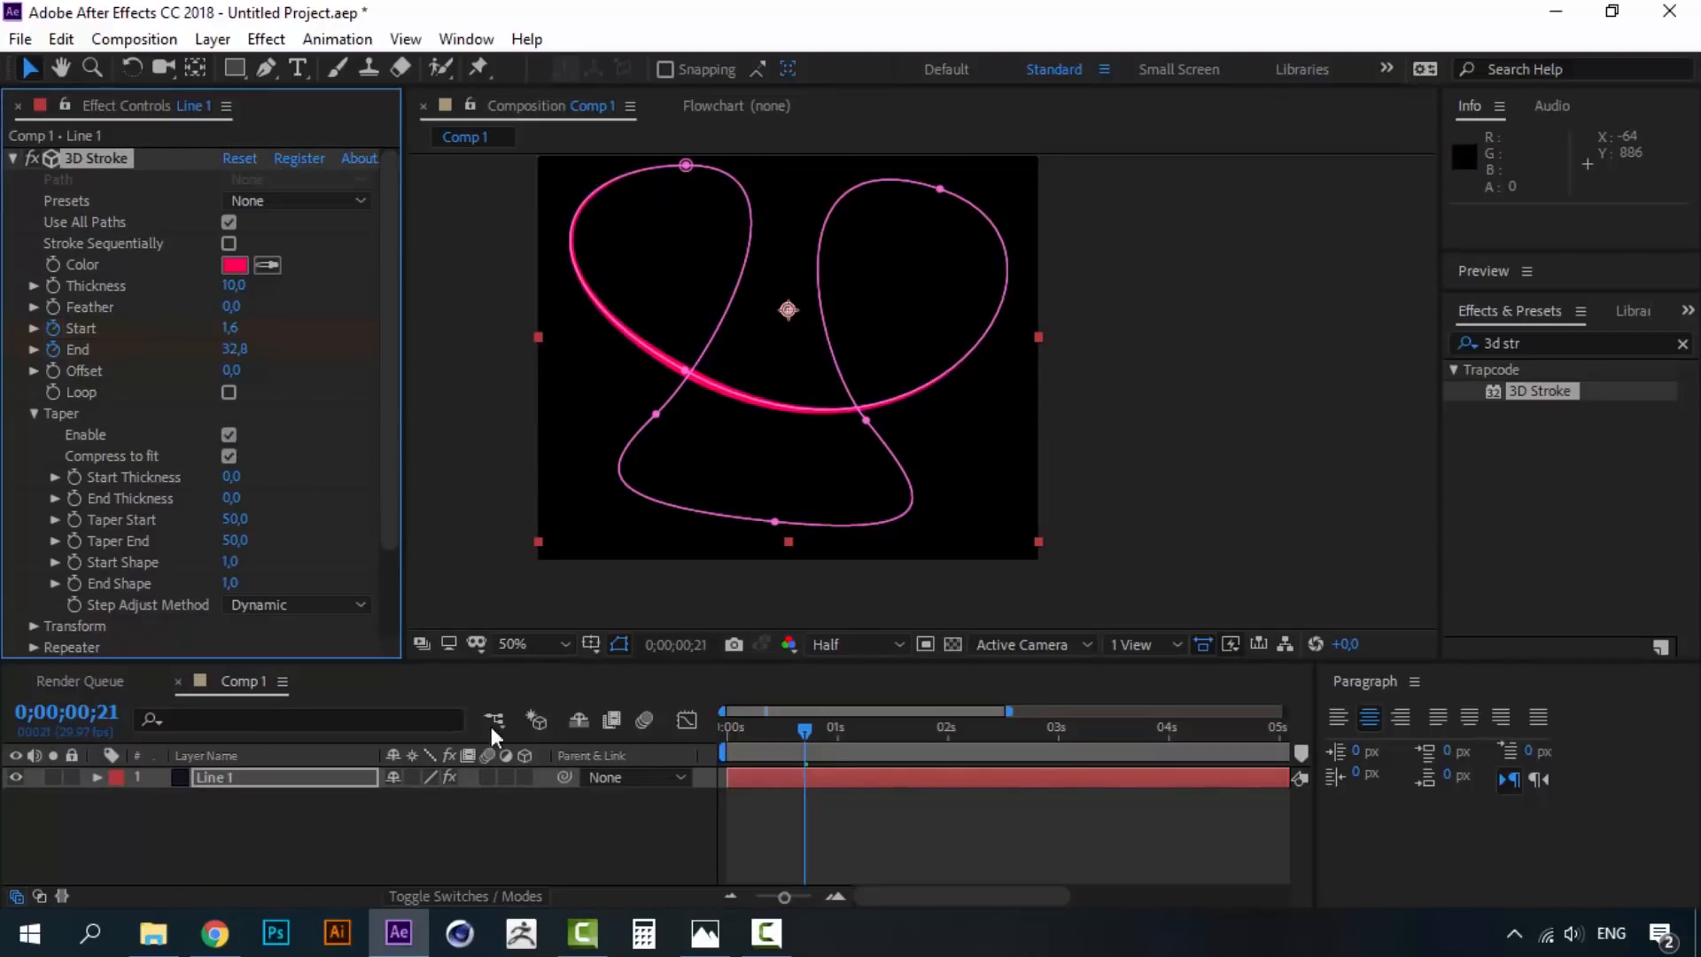
click(498, 821)
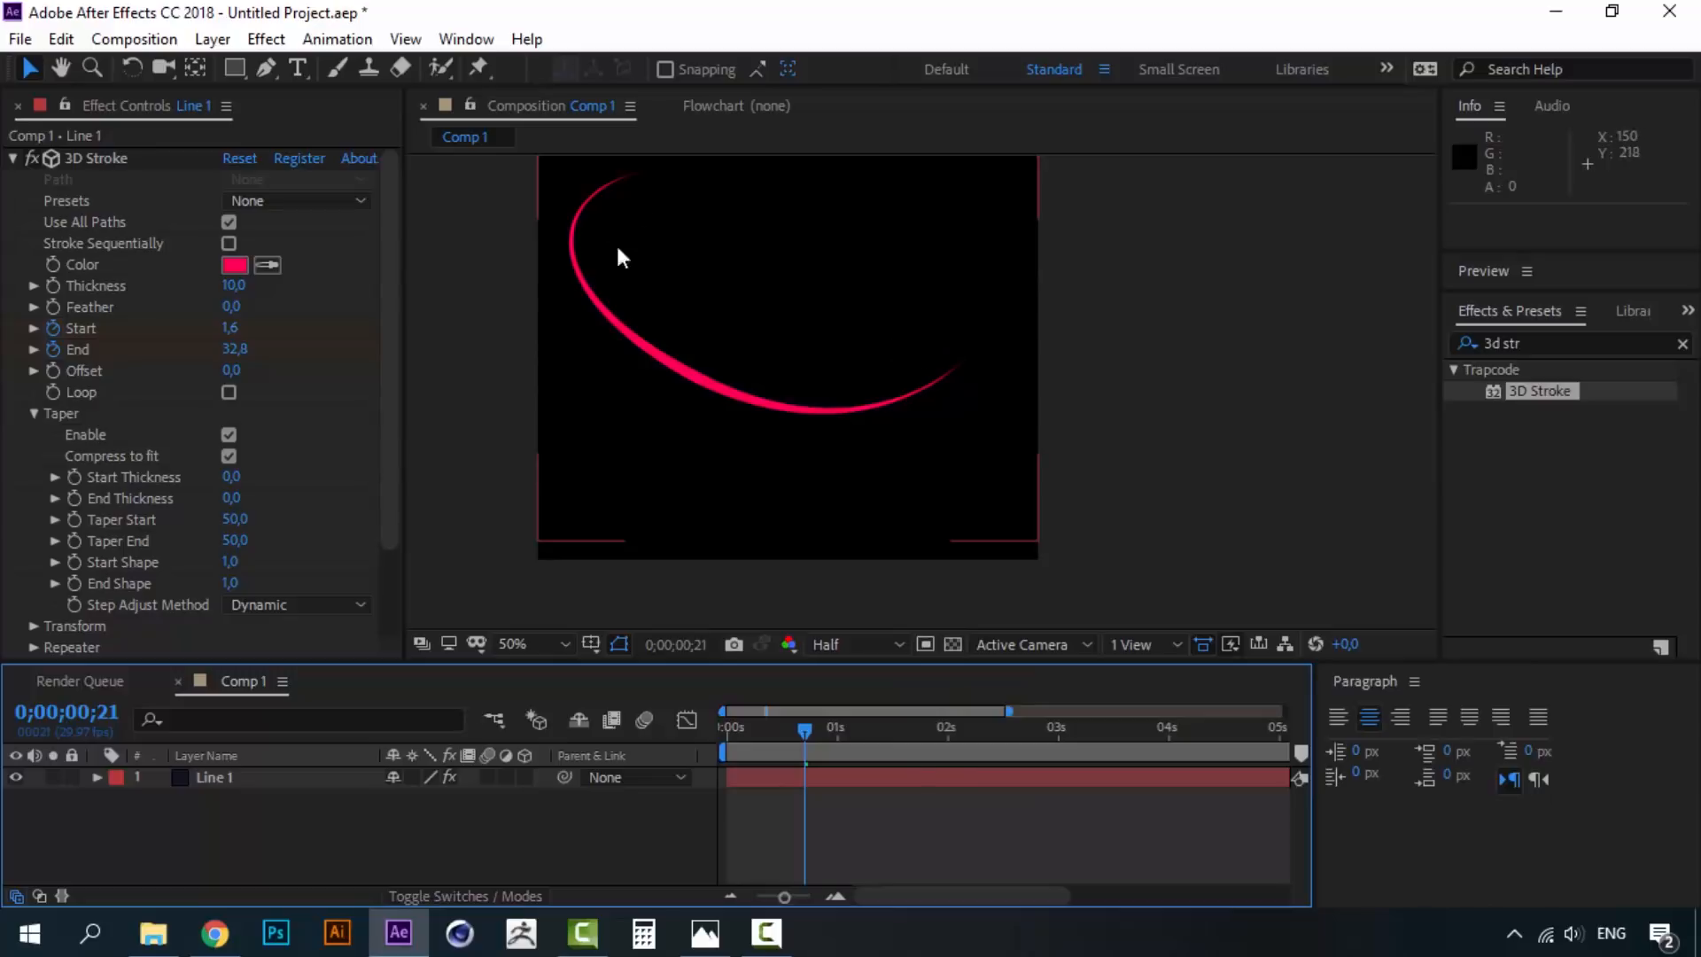
drag(805, 732, 722, 727)
key(space)
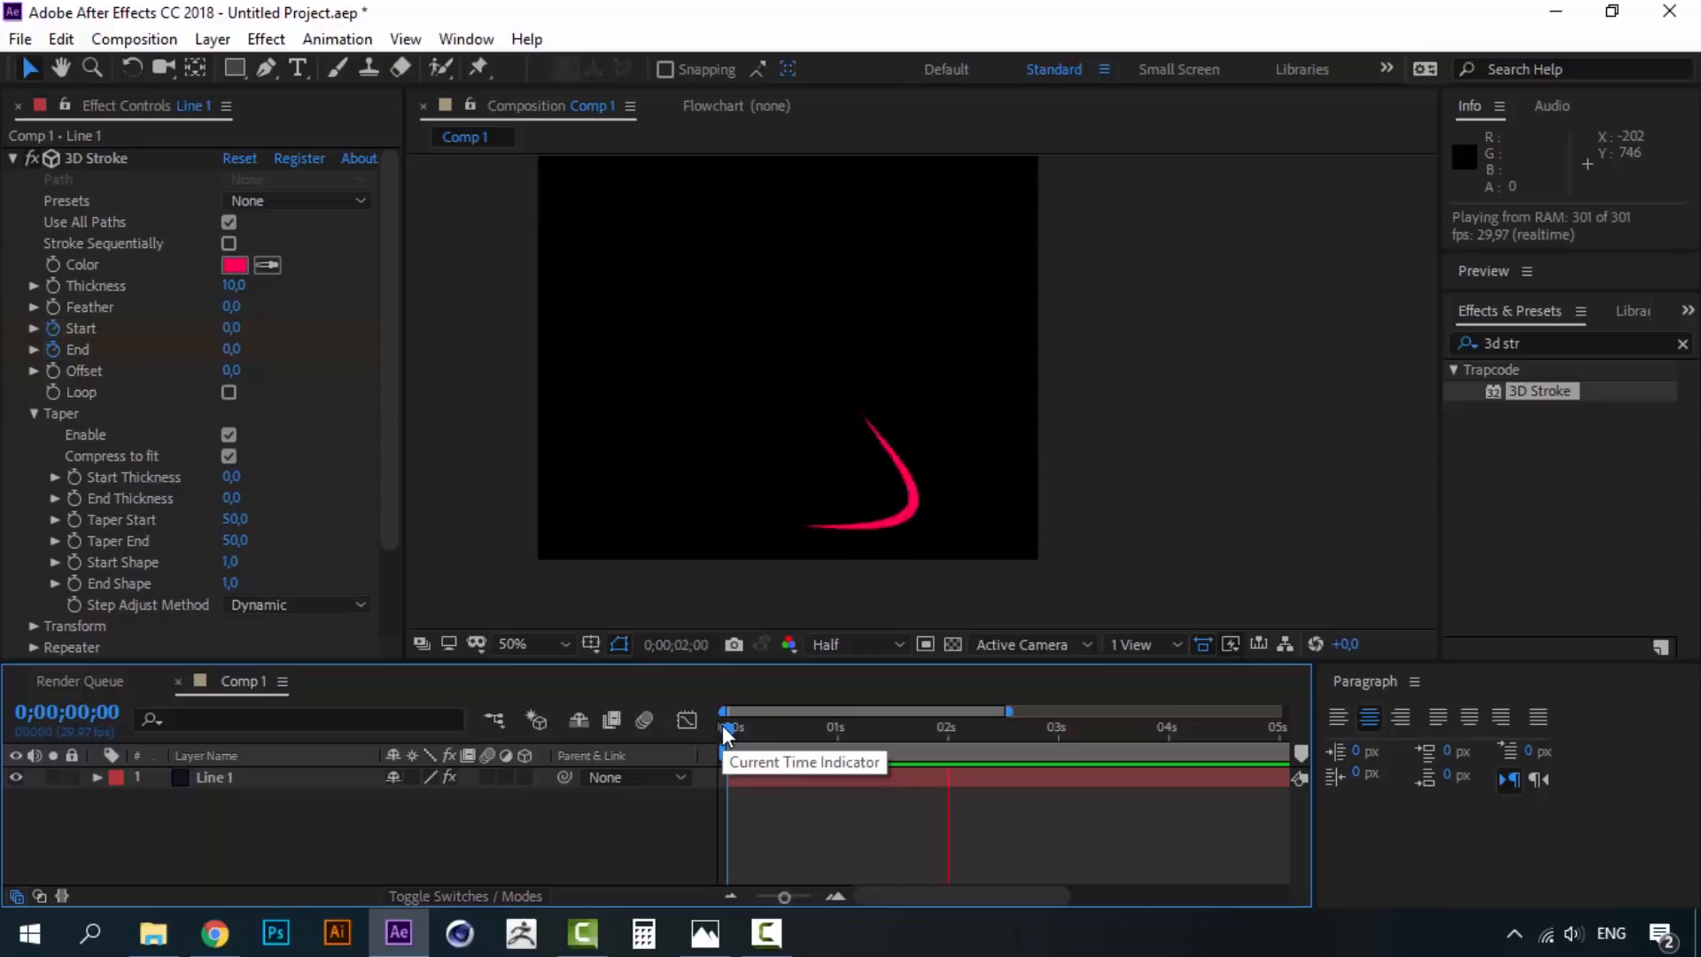
drag(726, 724, 821, 719)
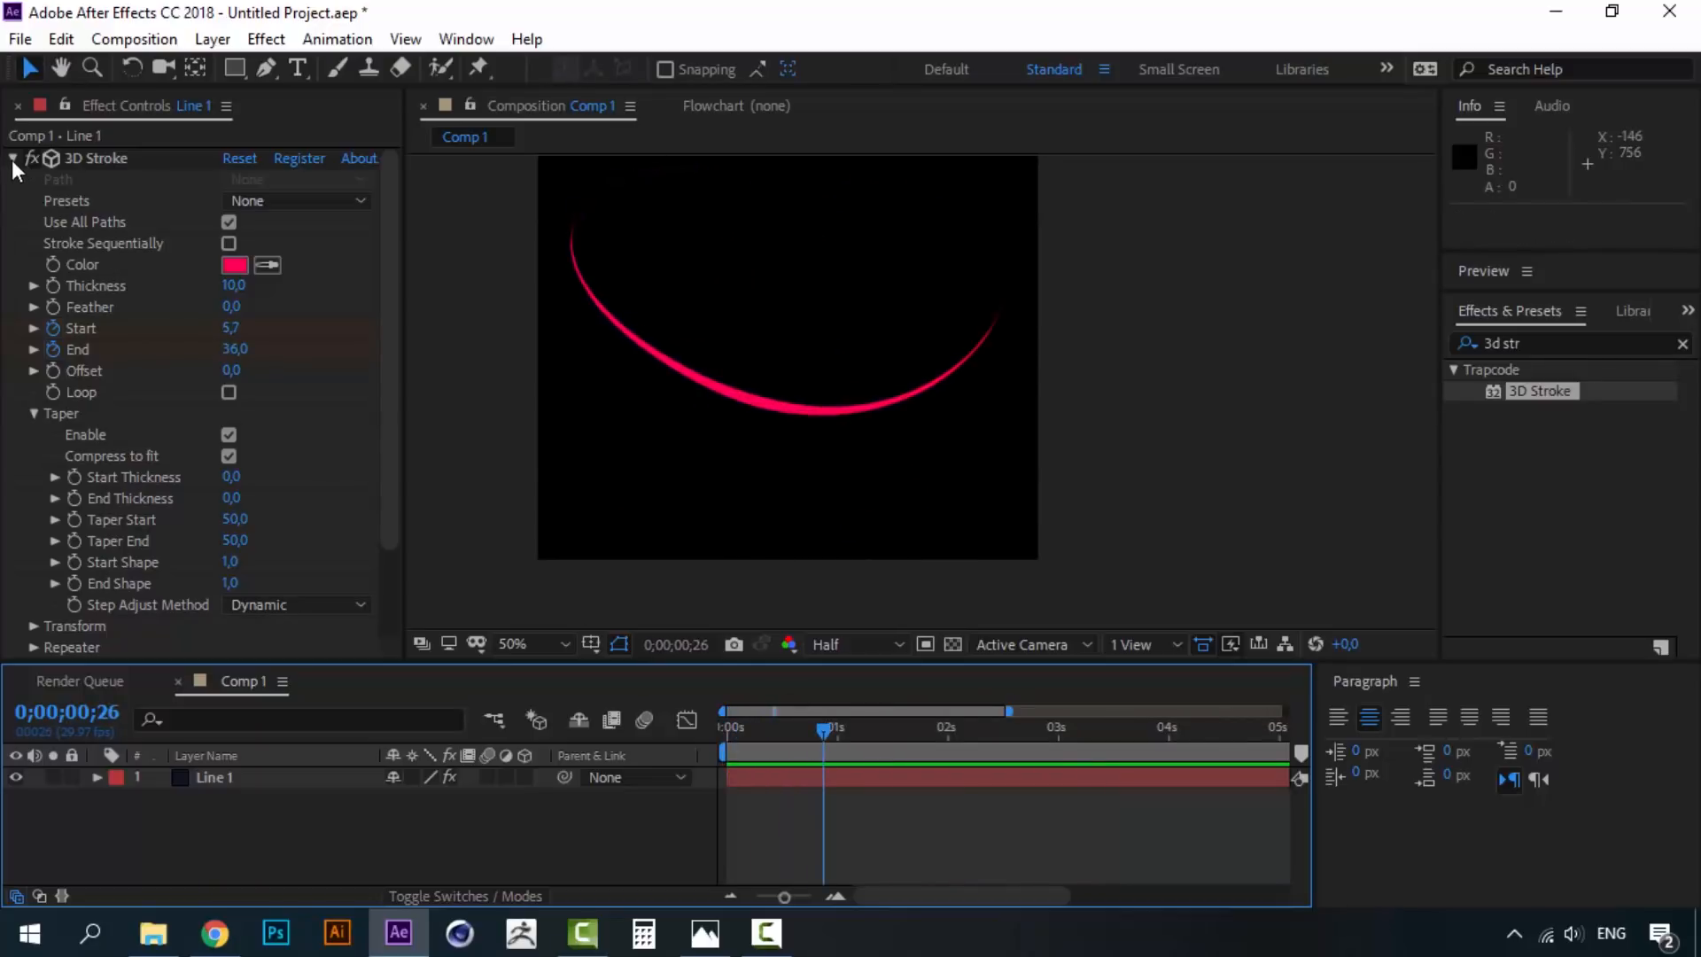
- Search 'rough' in Effects & Presets and apply Roughen Edges to Line 1
click(1567, 342)
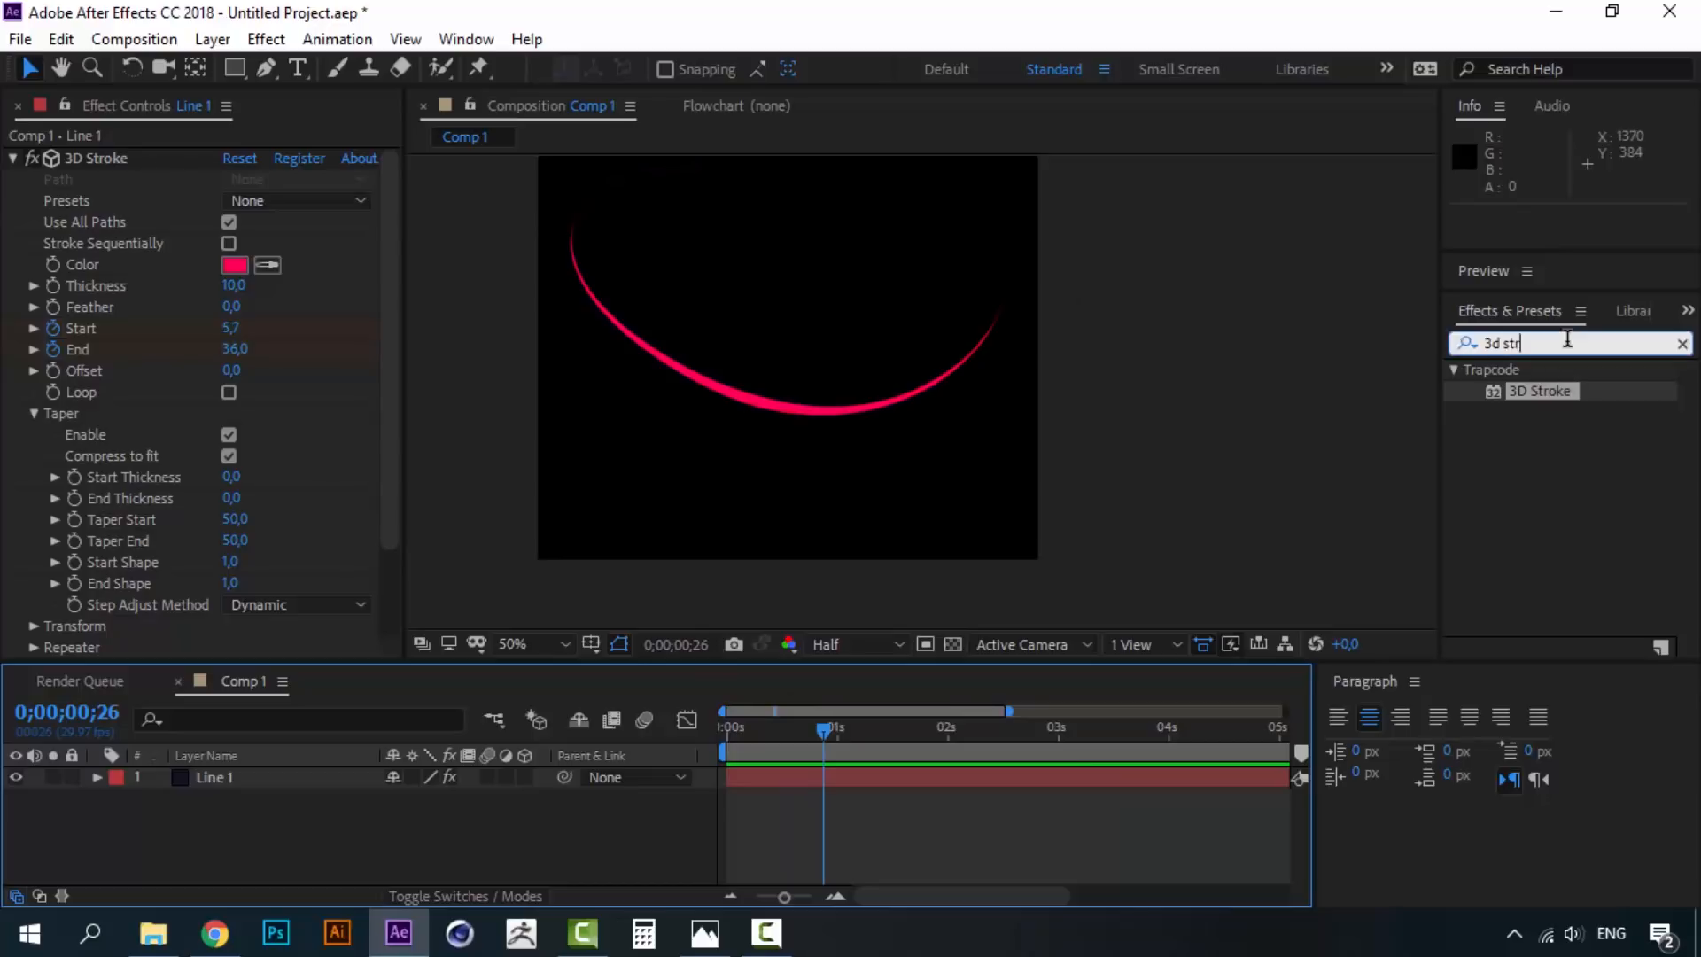
text(rough)
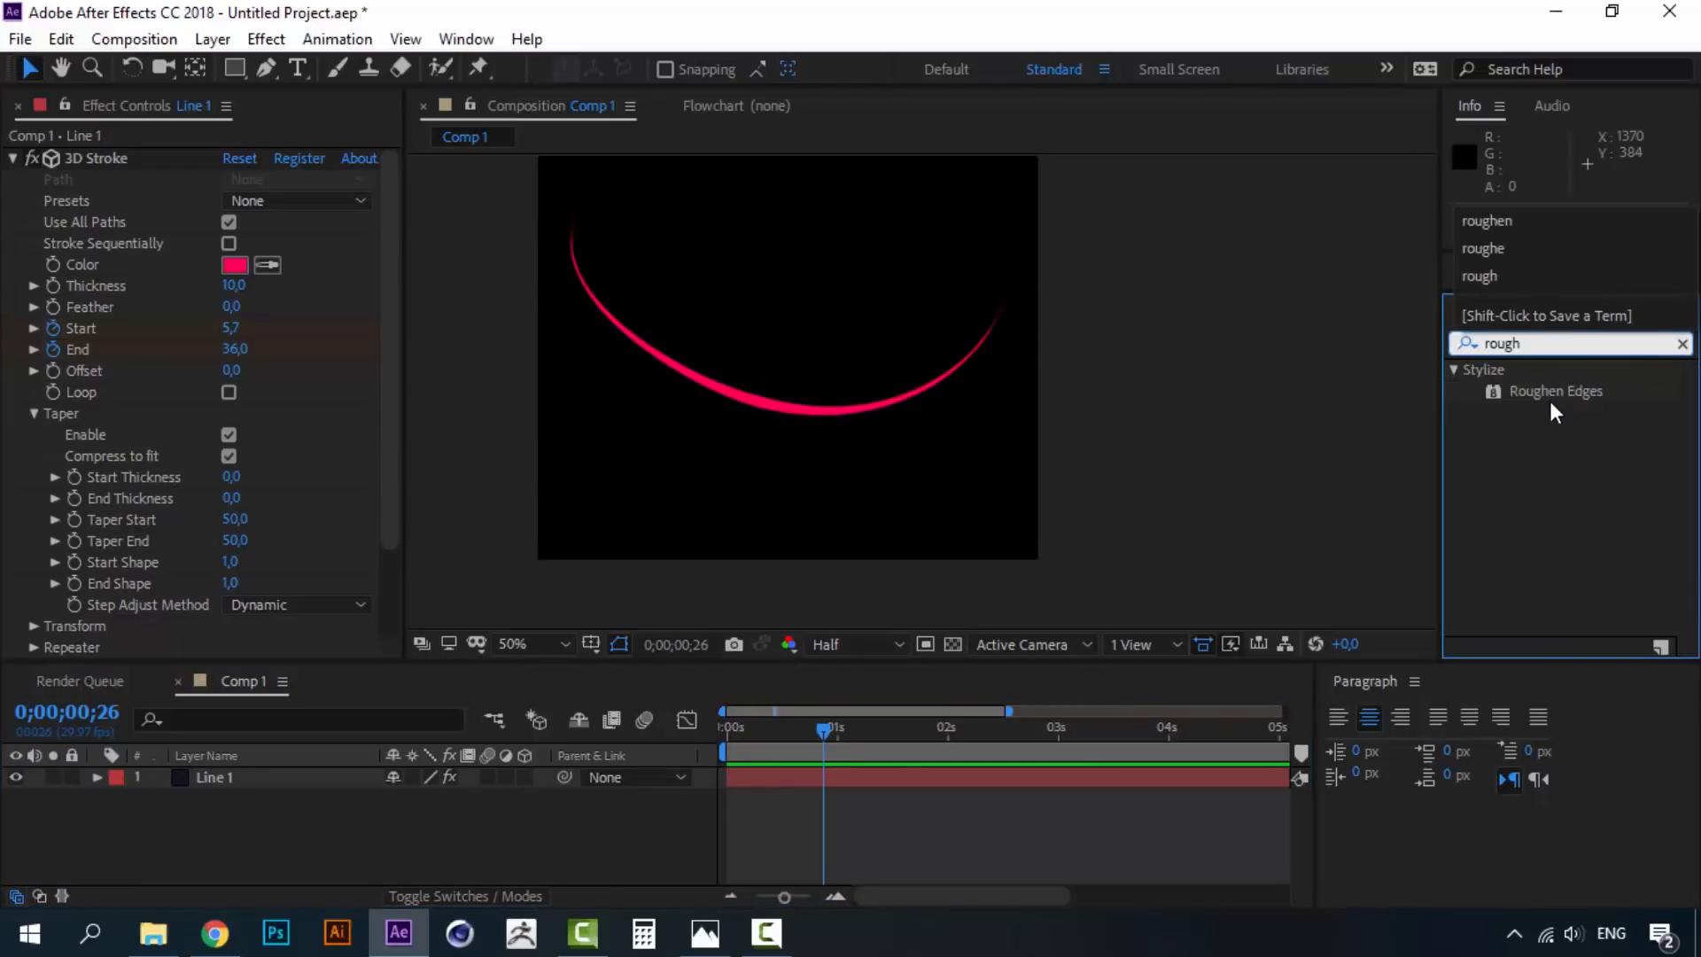
click(1555, 391)
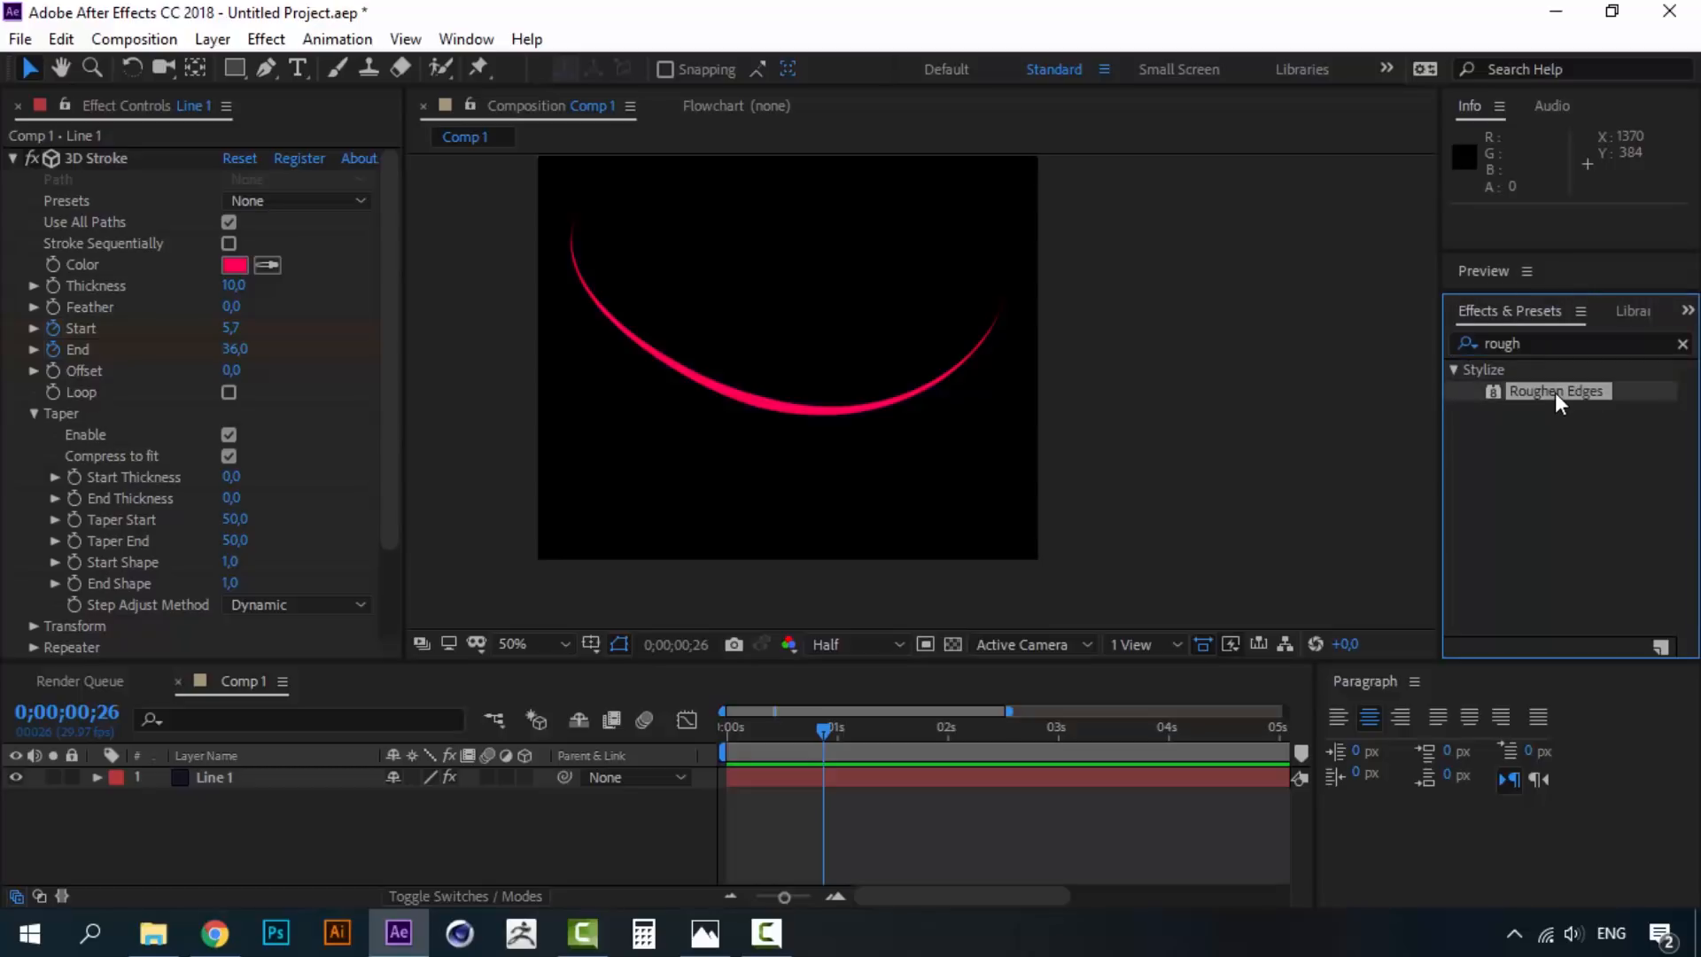
drag(1555, 392, 663, 370)
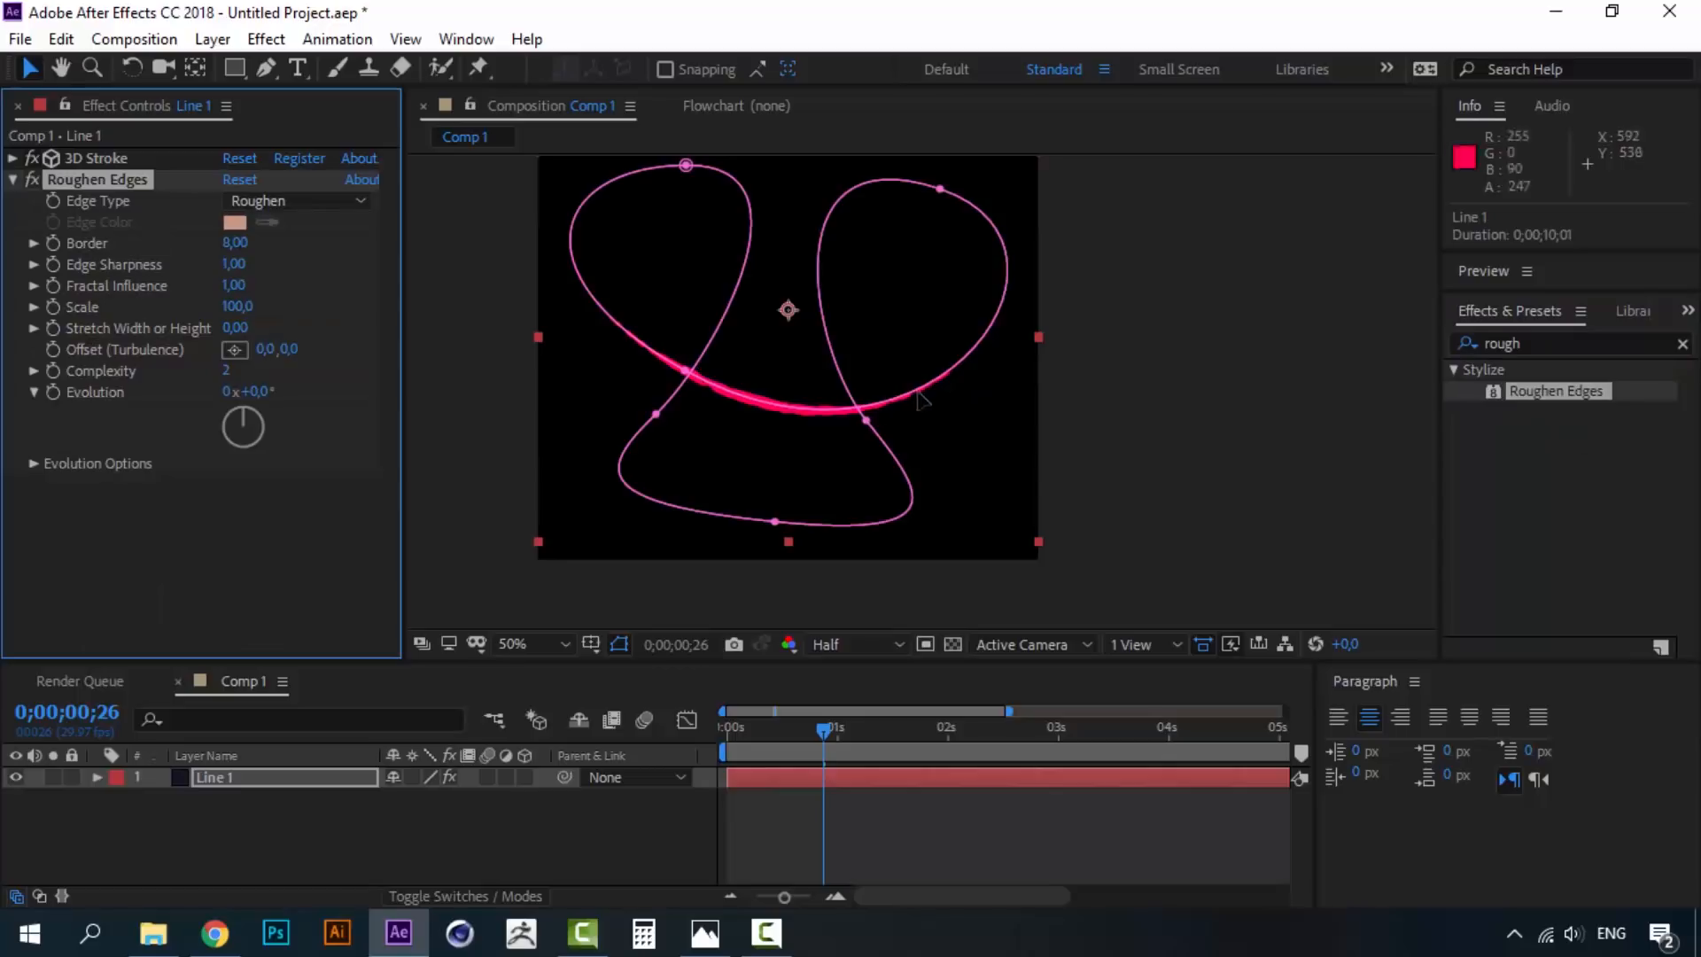
key(period)
key(period)
key(comma)
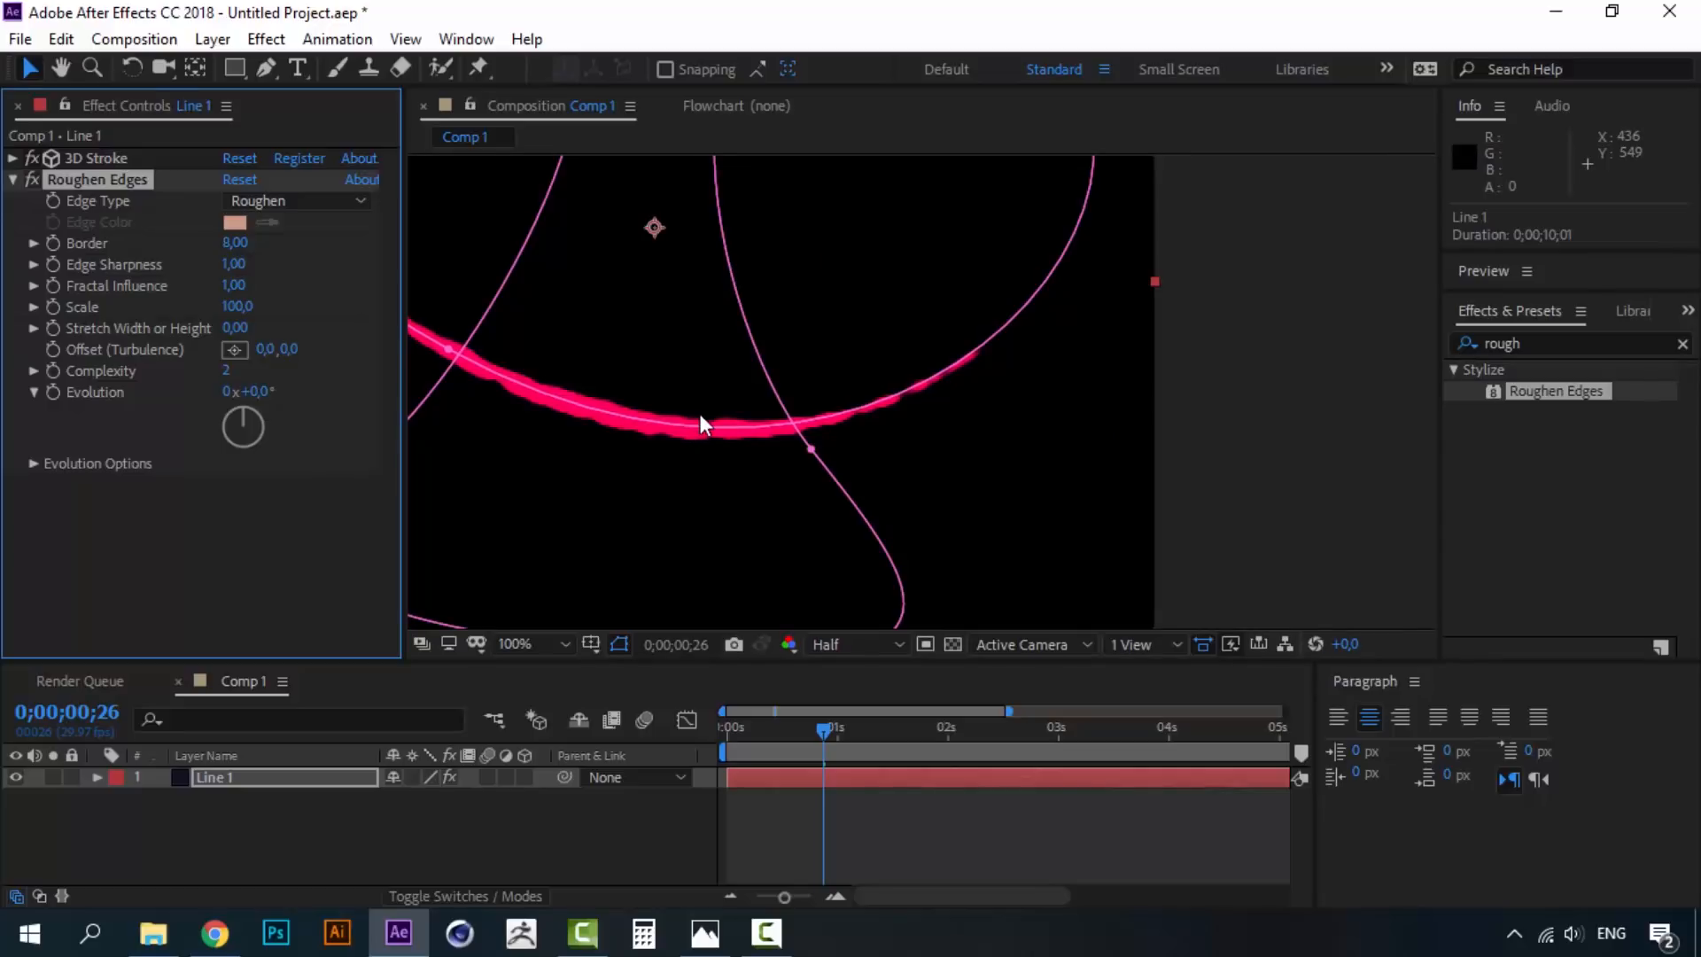
scroll(753, 443, up, 1)
scroll(753, 443, down, 1)
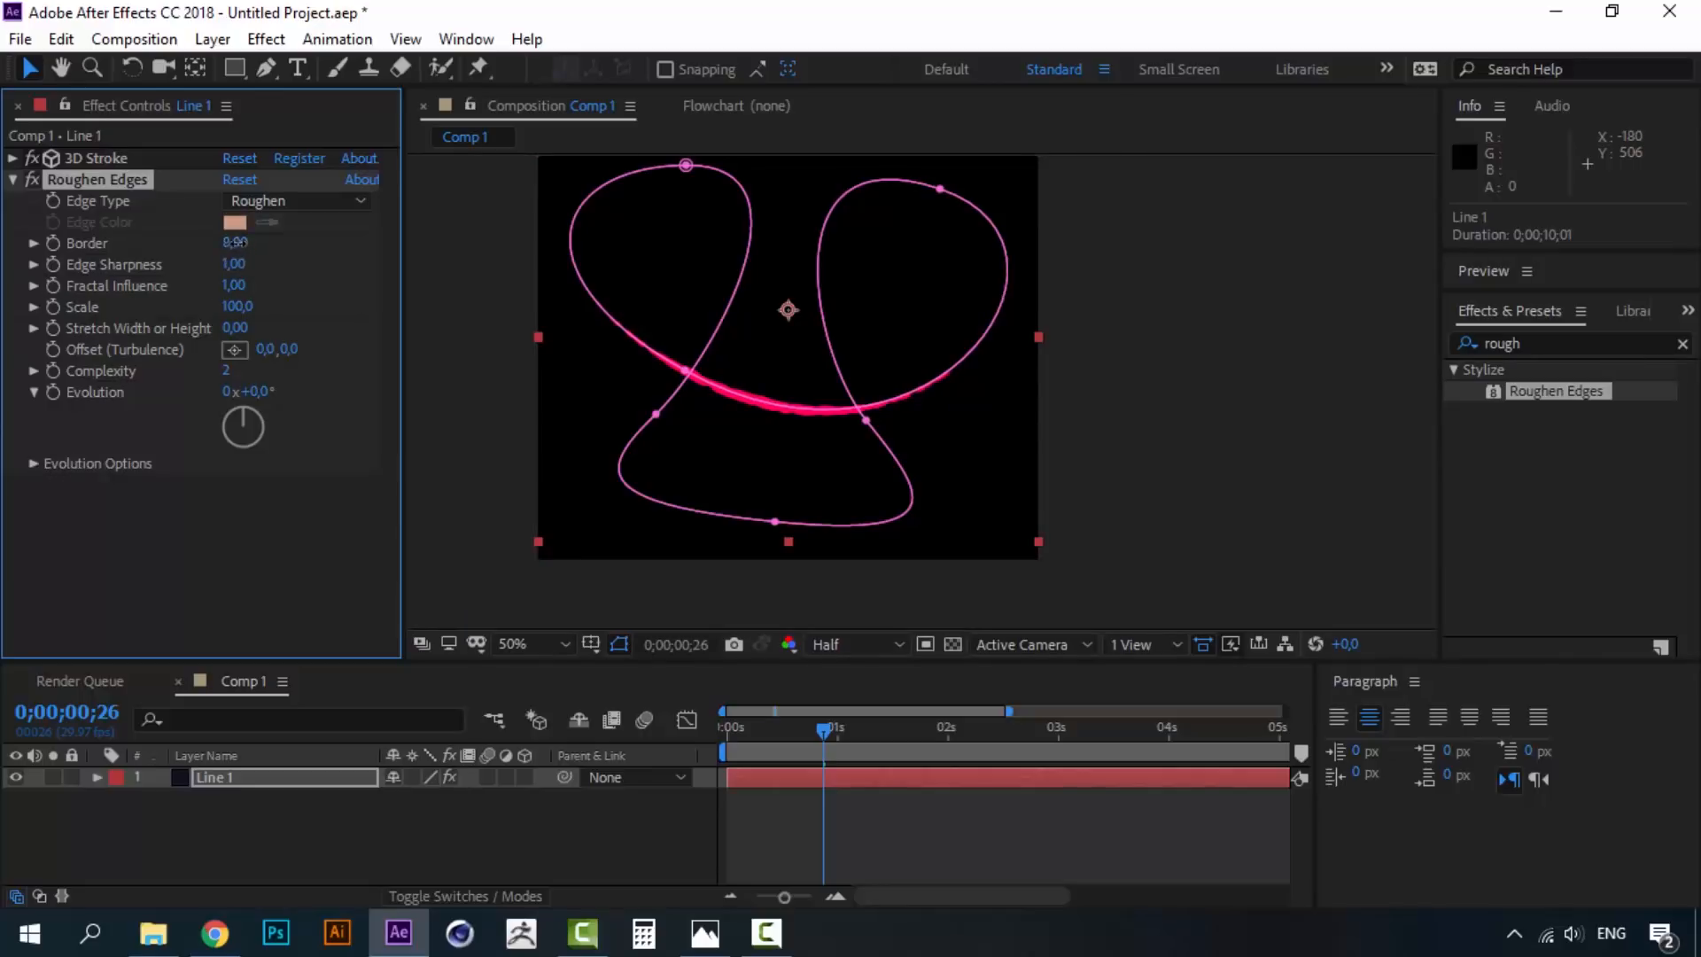
- Set the Roughen Edges Border to 14
drag(250, 242, 297, 244)
text(14)
click(261, 538)
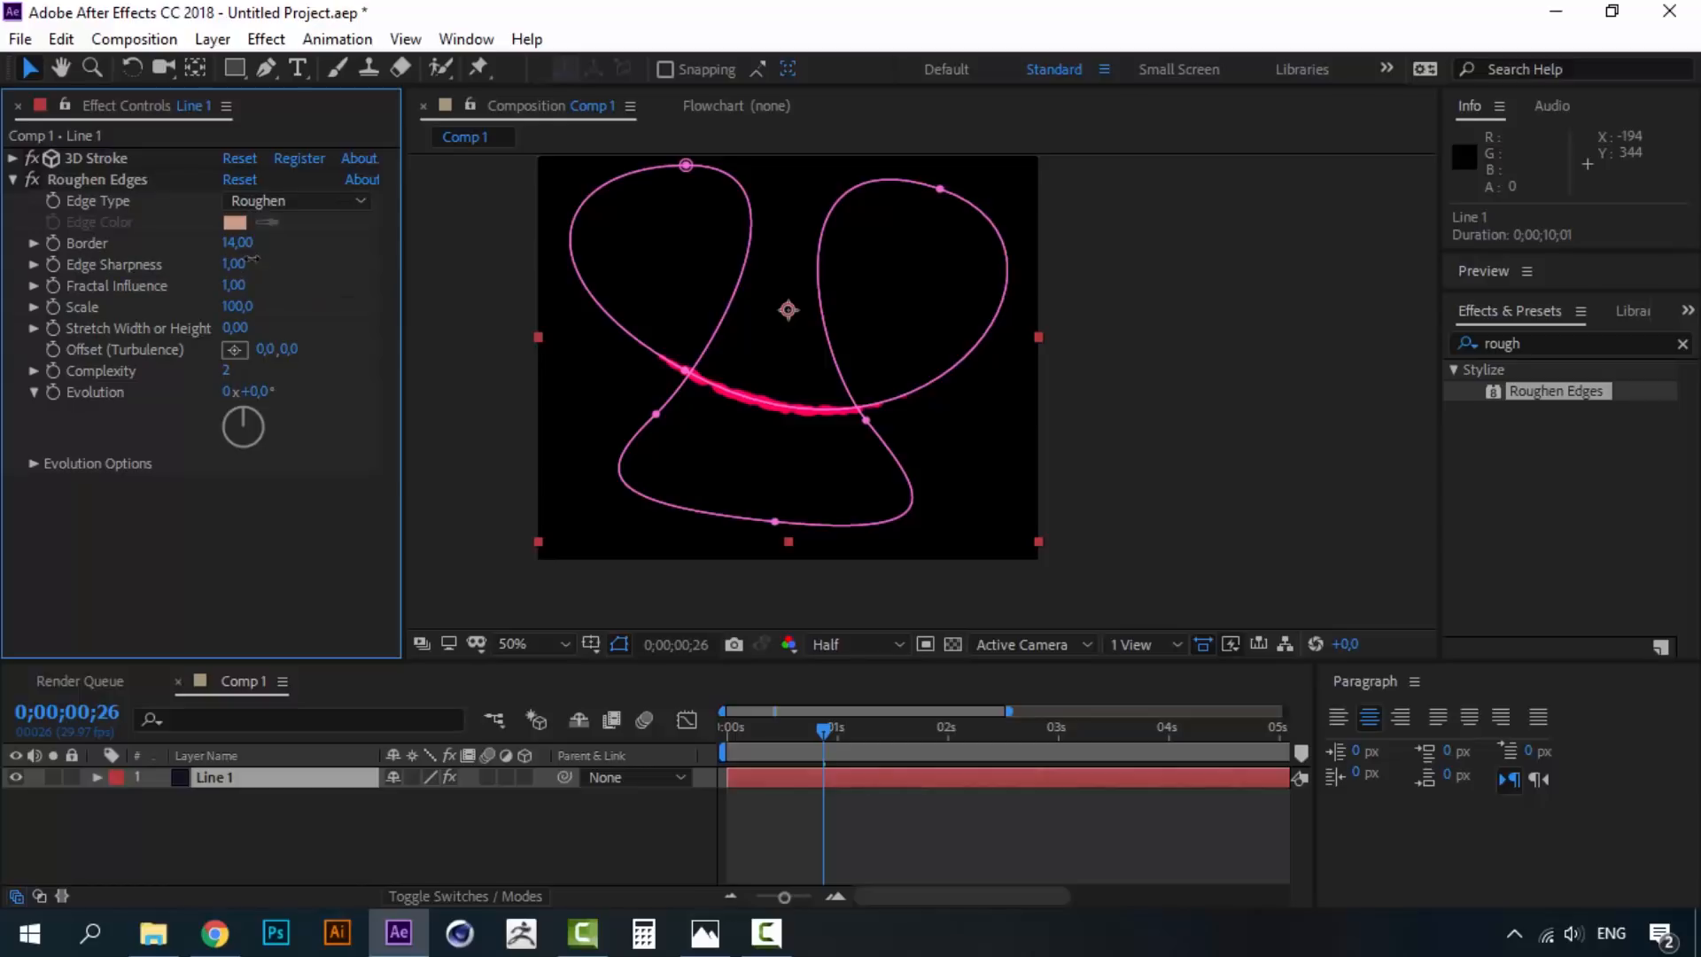
- Set Edge Sharpness to 7 and preview the roughened stroke from the start
drag(232, 265, 312, 254)
drag(1294, 231, 1437, 234)
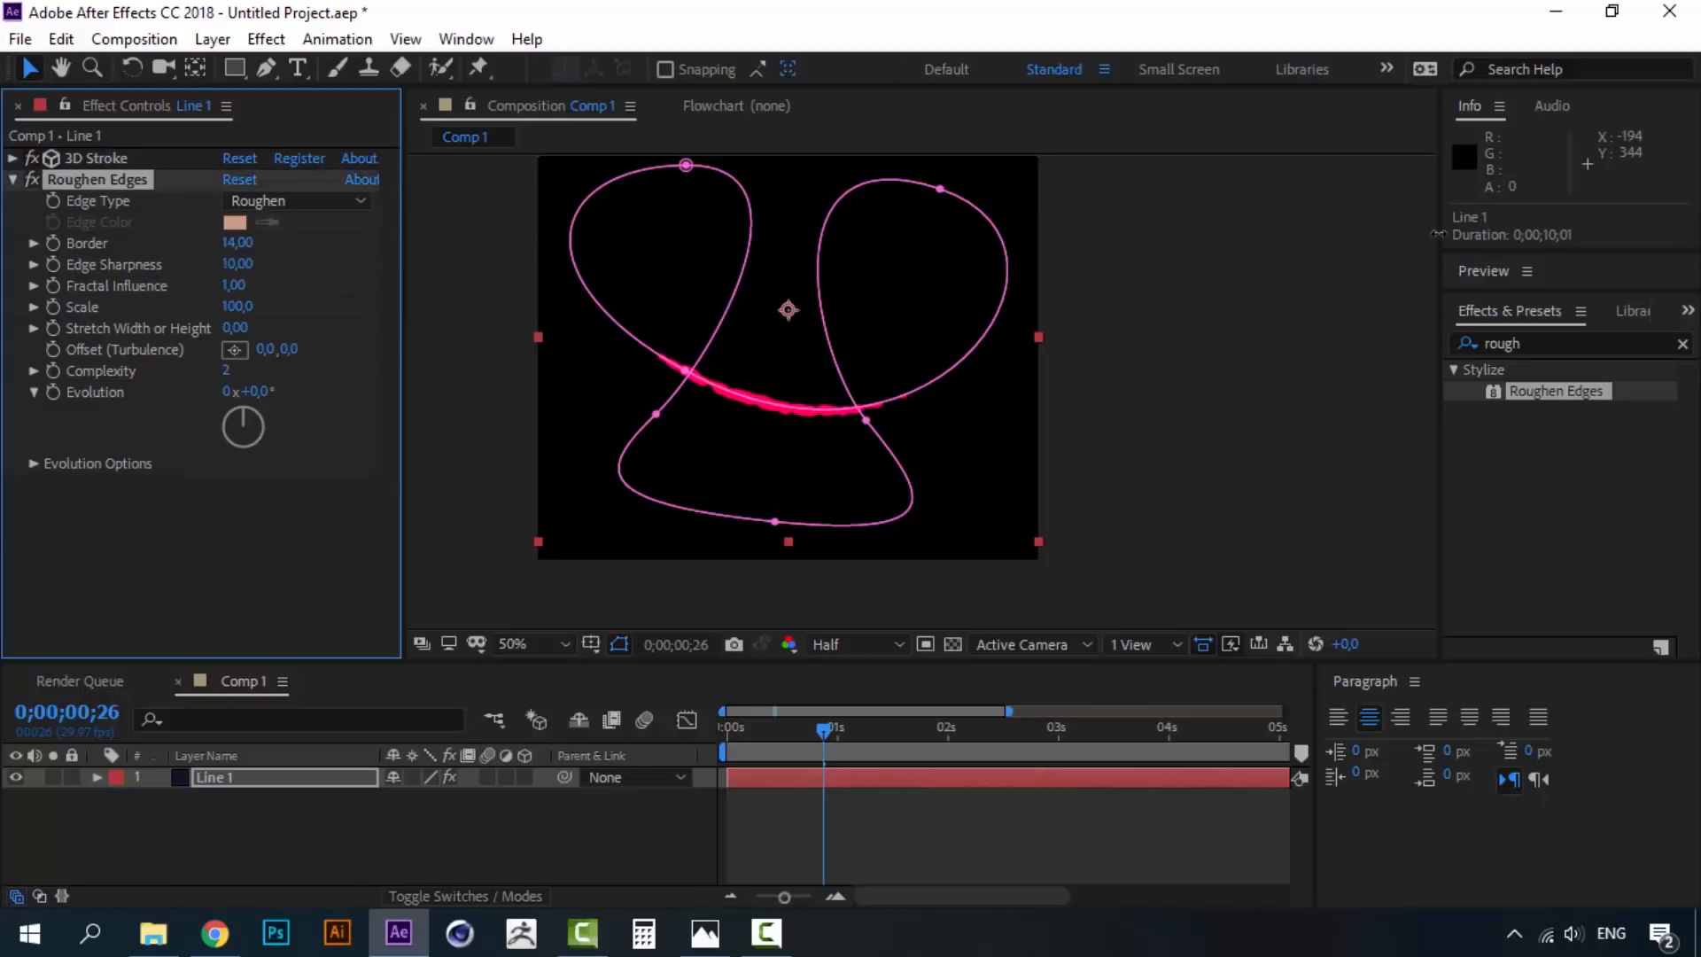
drag(241, 280, 211, 269)
drag(234, 264, 146, 263)
drag(249, 271, 40, 281)
click(235, 265)
text(5)
click(248, 512)
scroll(747, 436, up, 4)
scroll(600, 476, down, 4)
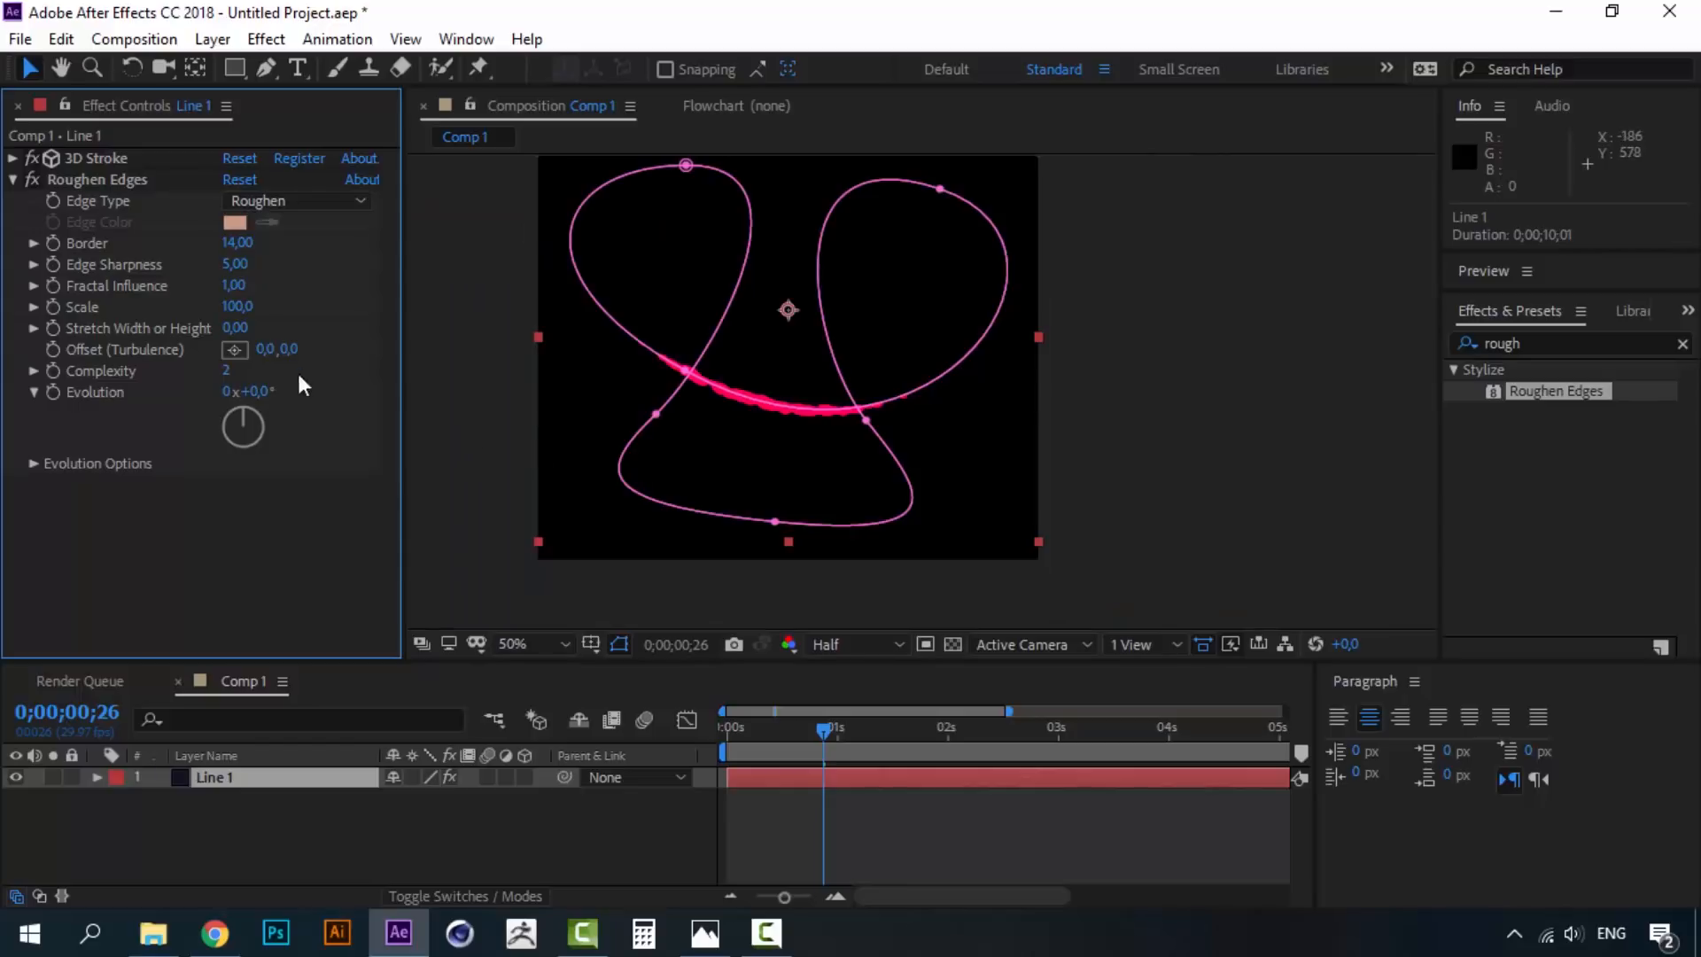
click(238, 265)
text(7)
key(Return)
click(725, 731)
key(space)
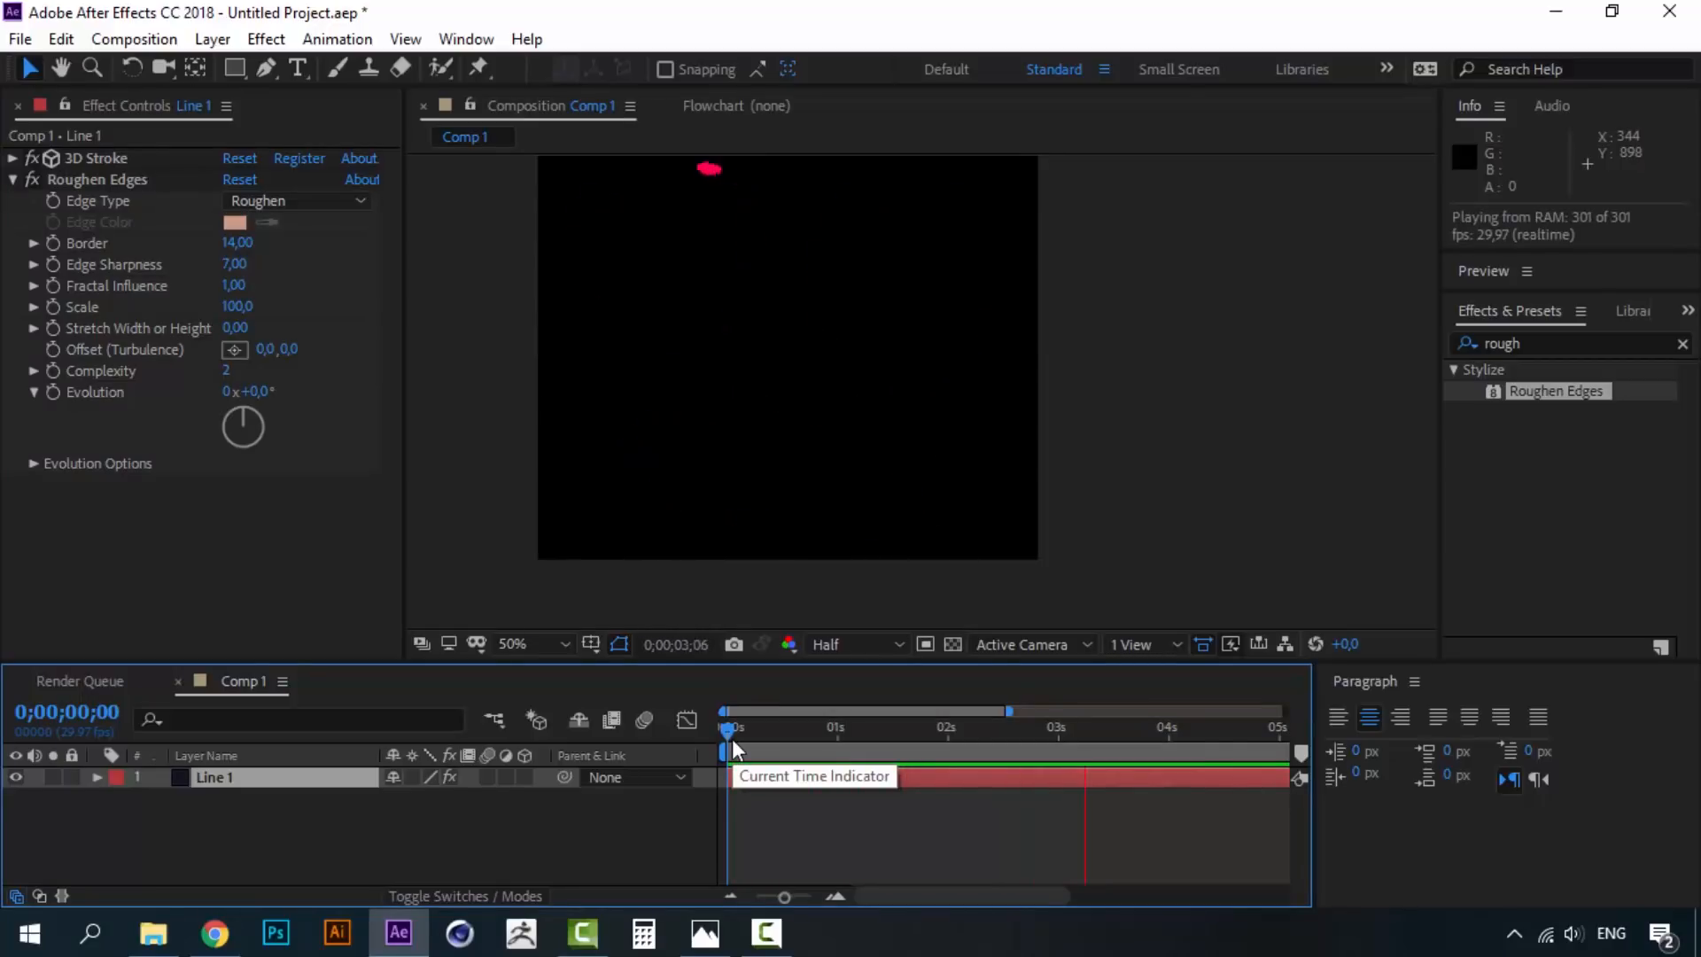
- Raise the 3D Stroke Thickness to 14 and preview, stopping at frame 15
mouse_move(732, 739)
mouse_down()
mouse_move(865, 720)
mouse_move(829, 741)
mouse_up()
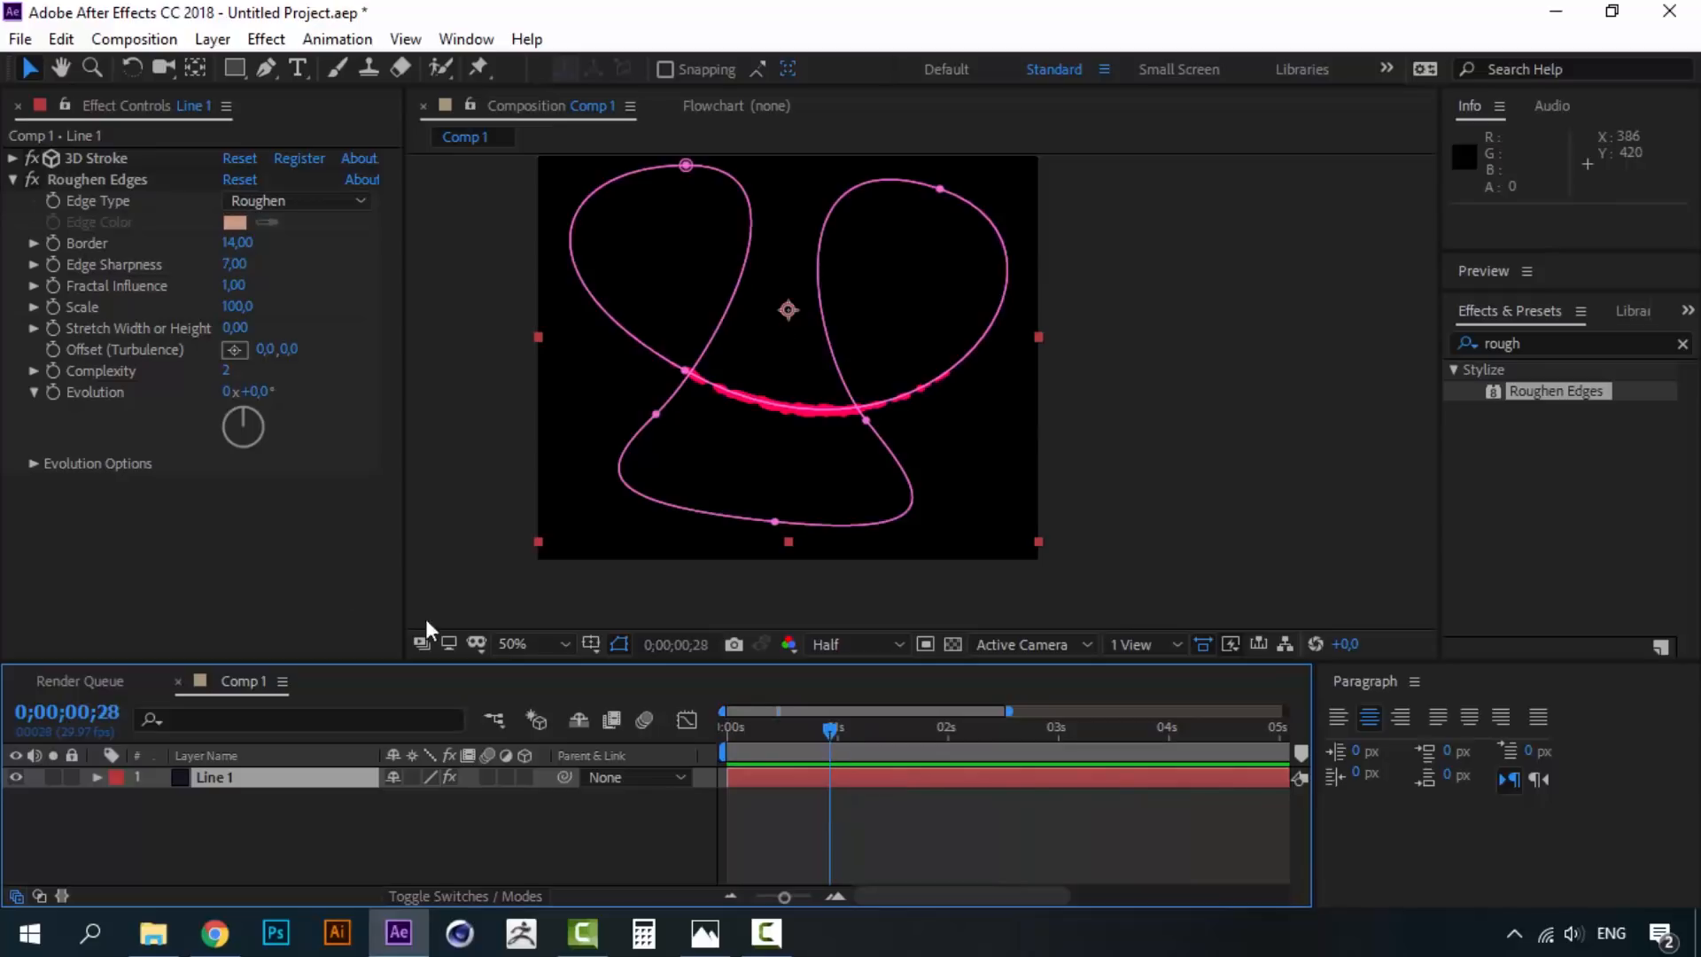
click(12, 158)
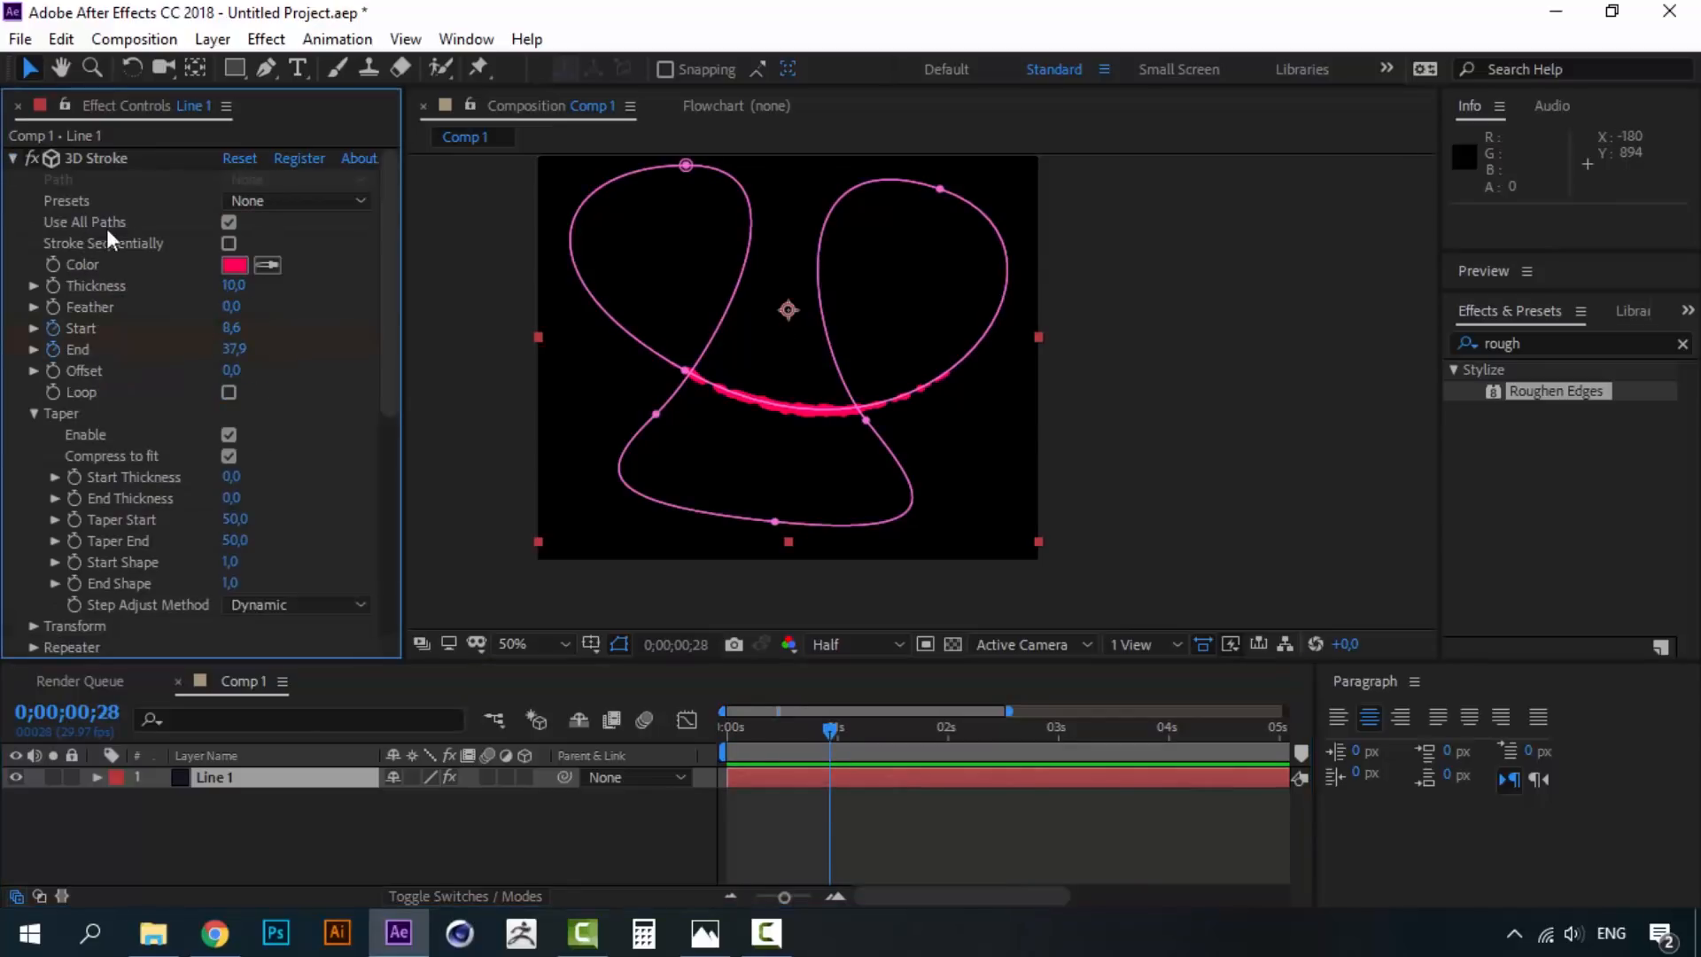
drag(235, 293, 270, 283)
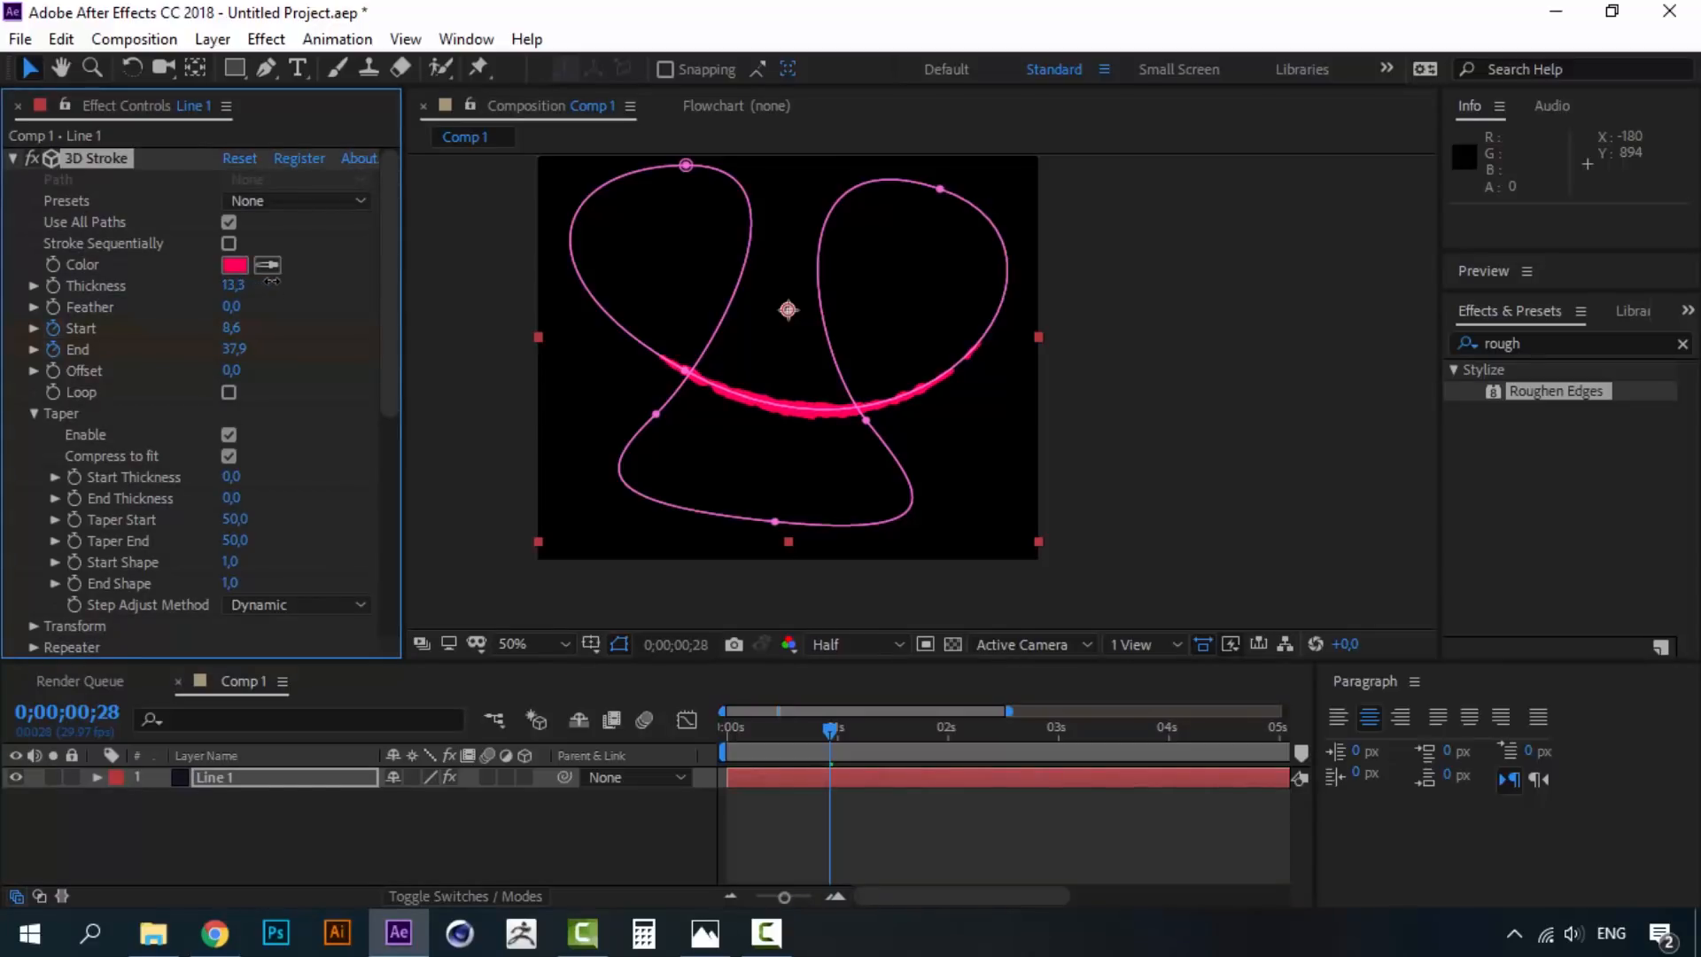
click(234, 286)
text(14)
key(Return)
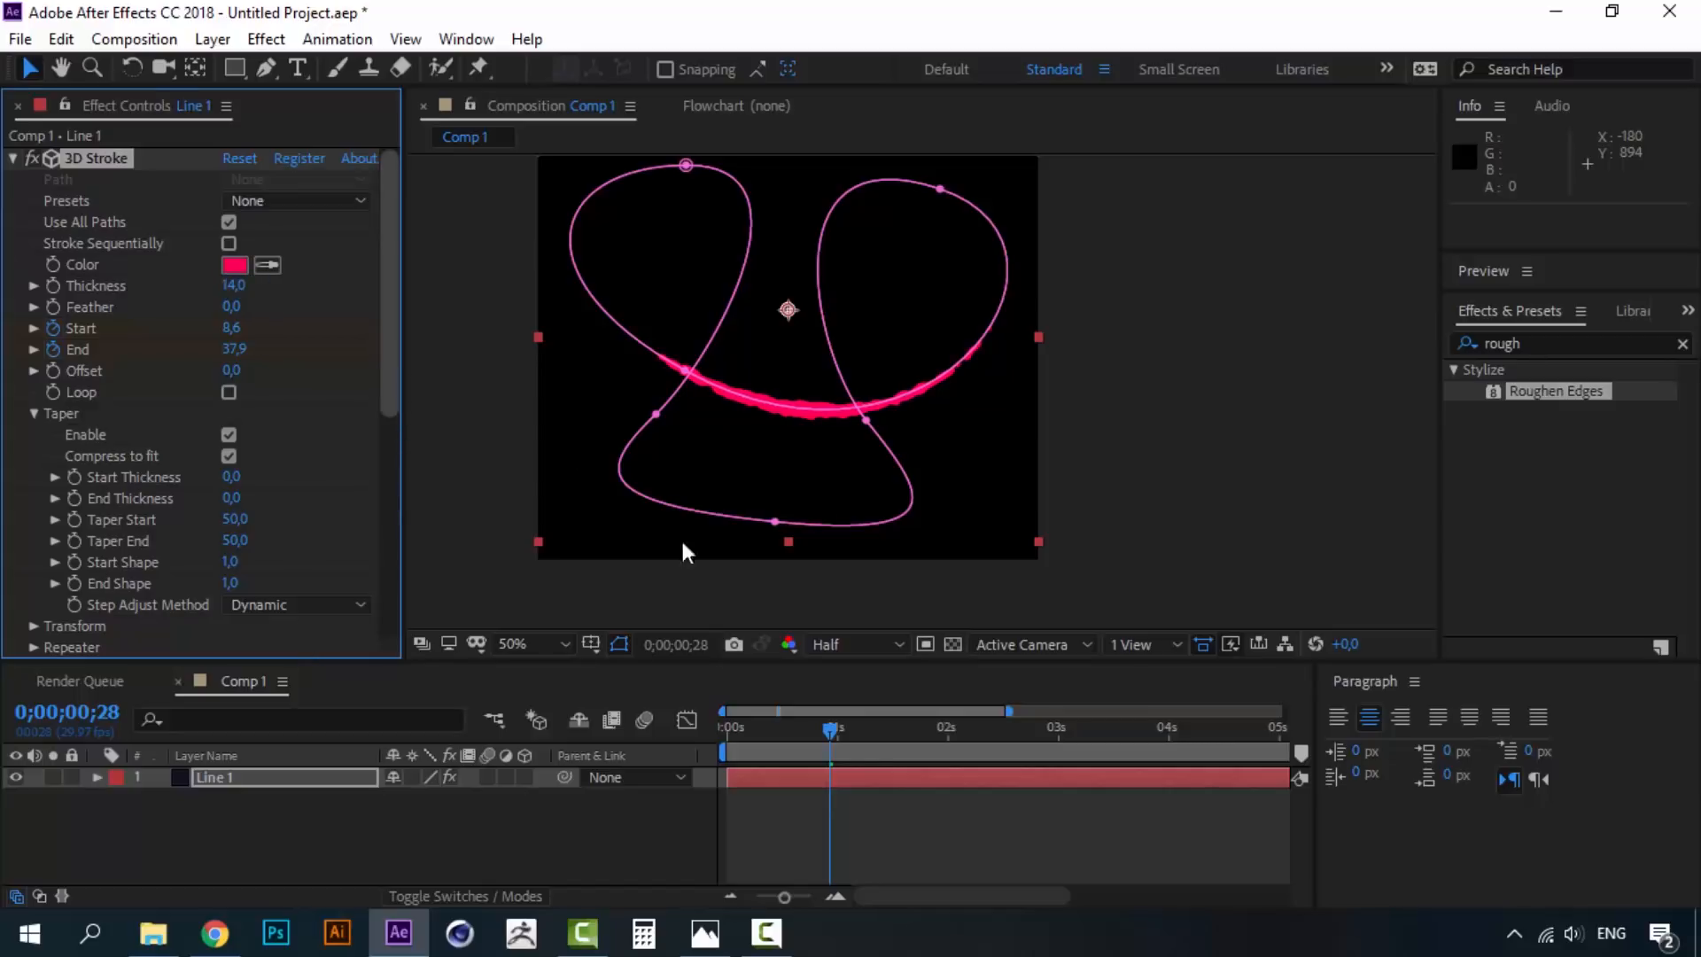
drag(829, 730, 759, 727)
key(space)
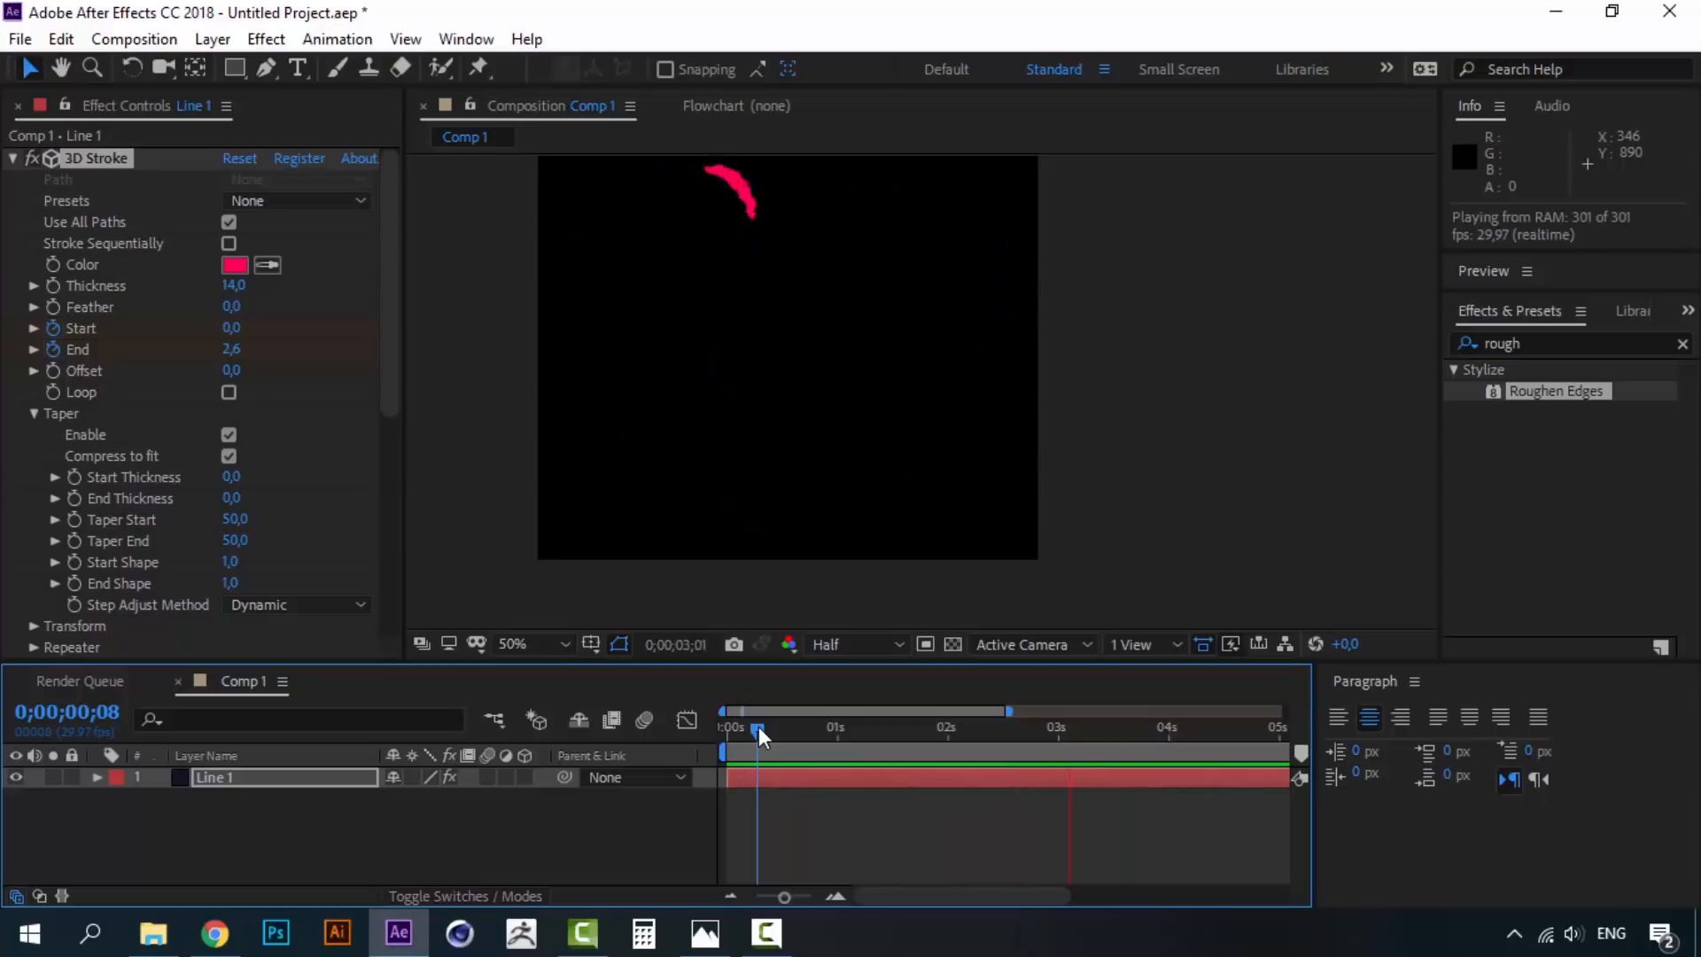
drag(758, 726, 783, 725)
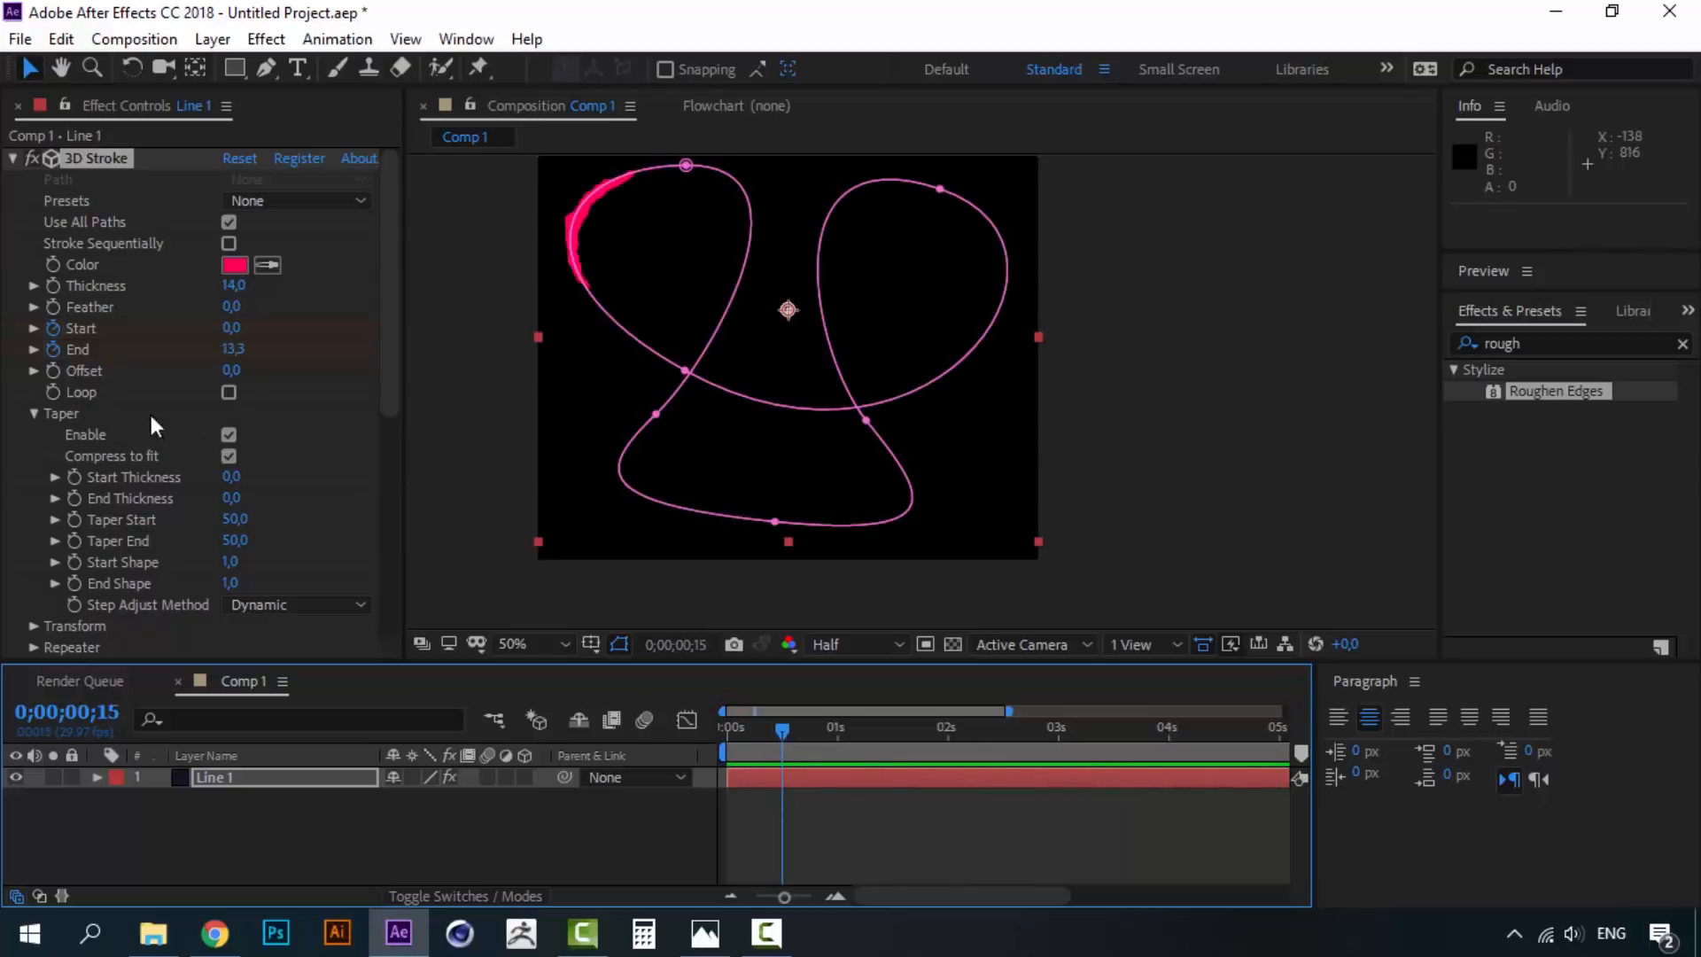
- Duplicate Line 1 twice with Ctrl+D to create Line 2 and Line 3
click(9, 158)
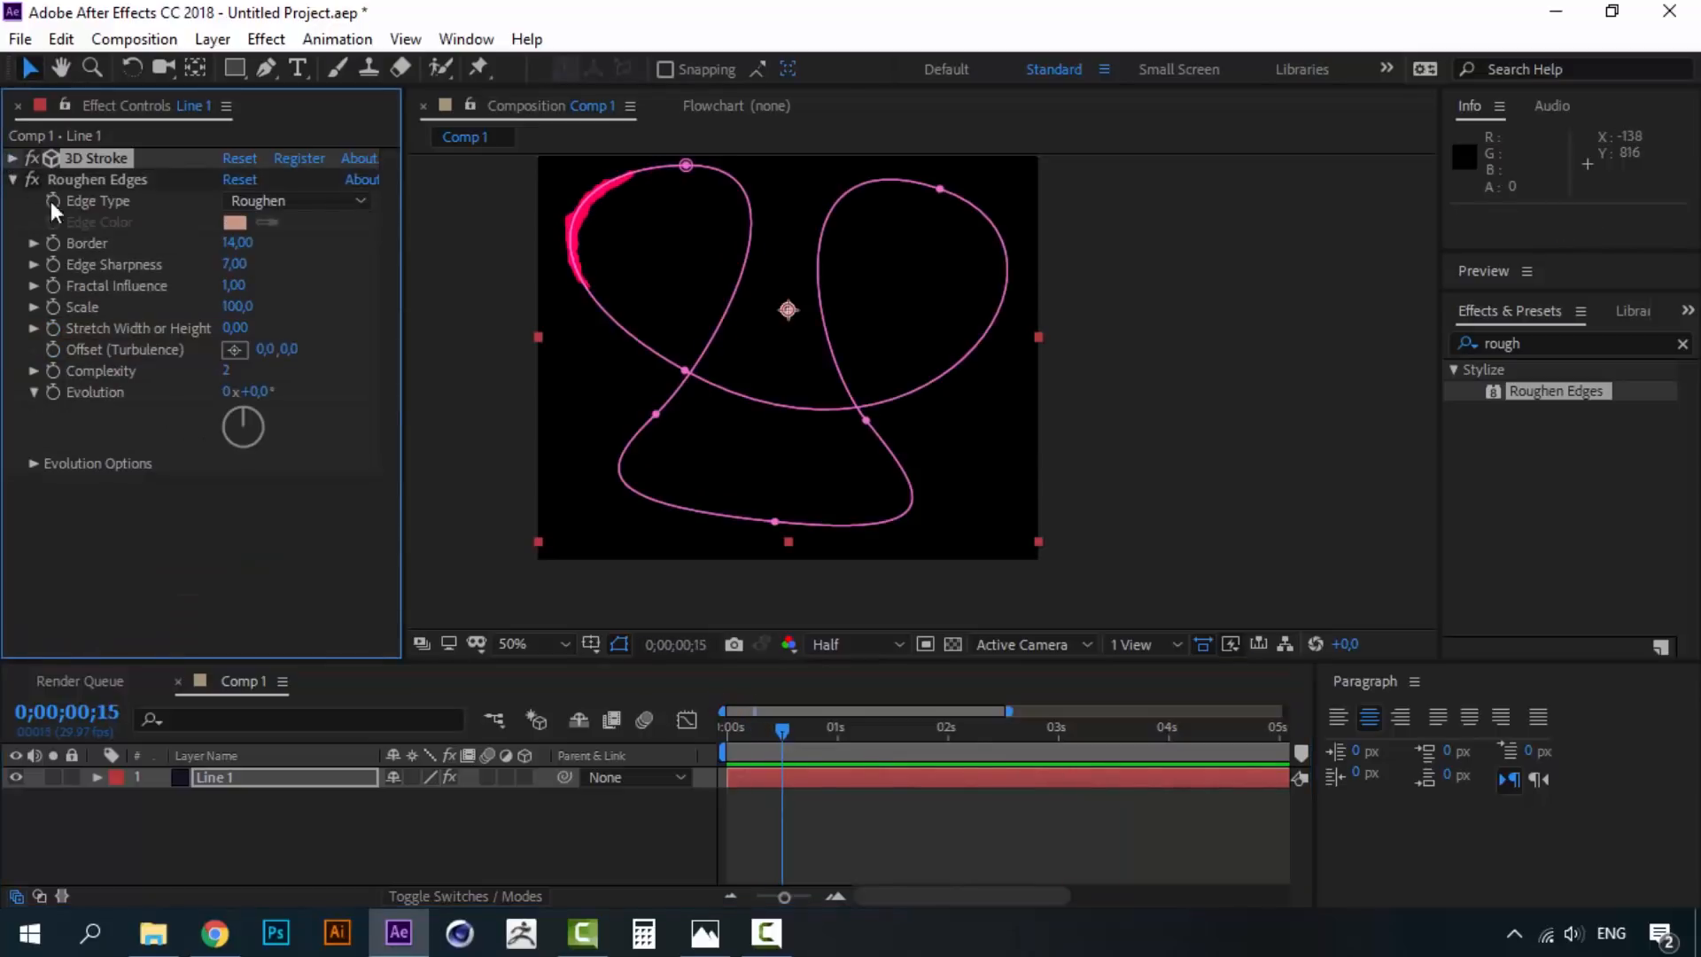
click(215, 838)
click(223, 779)
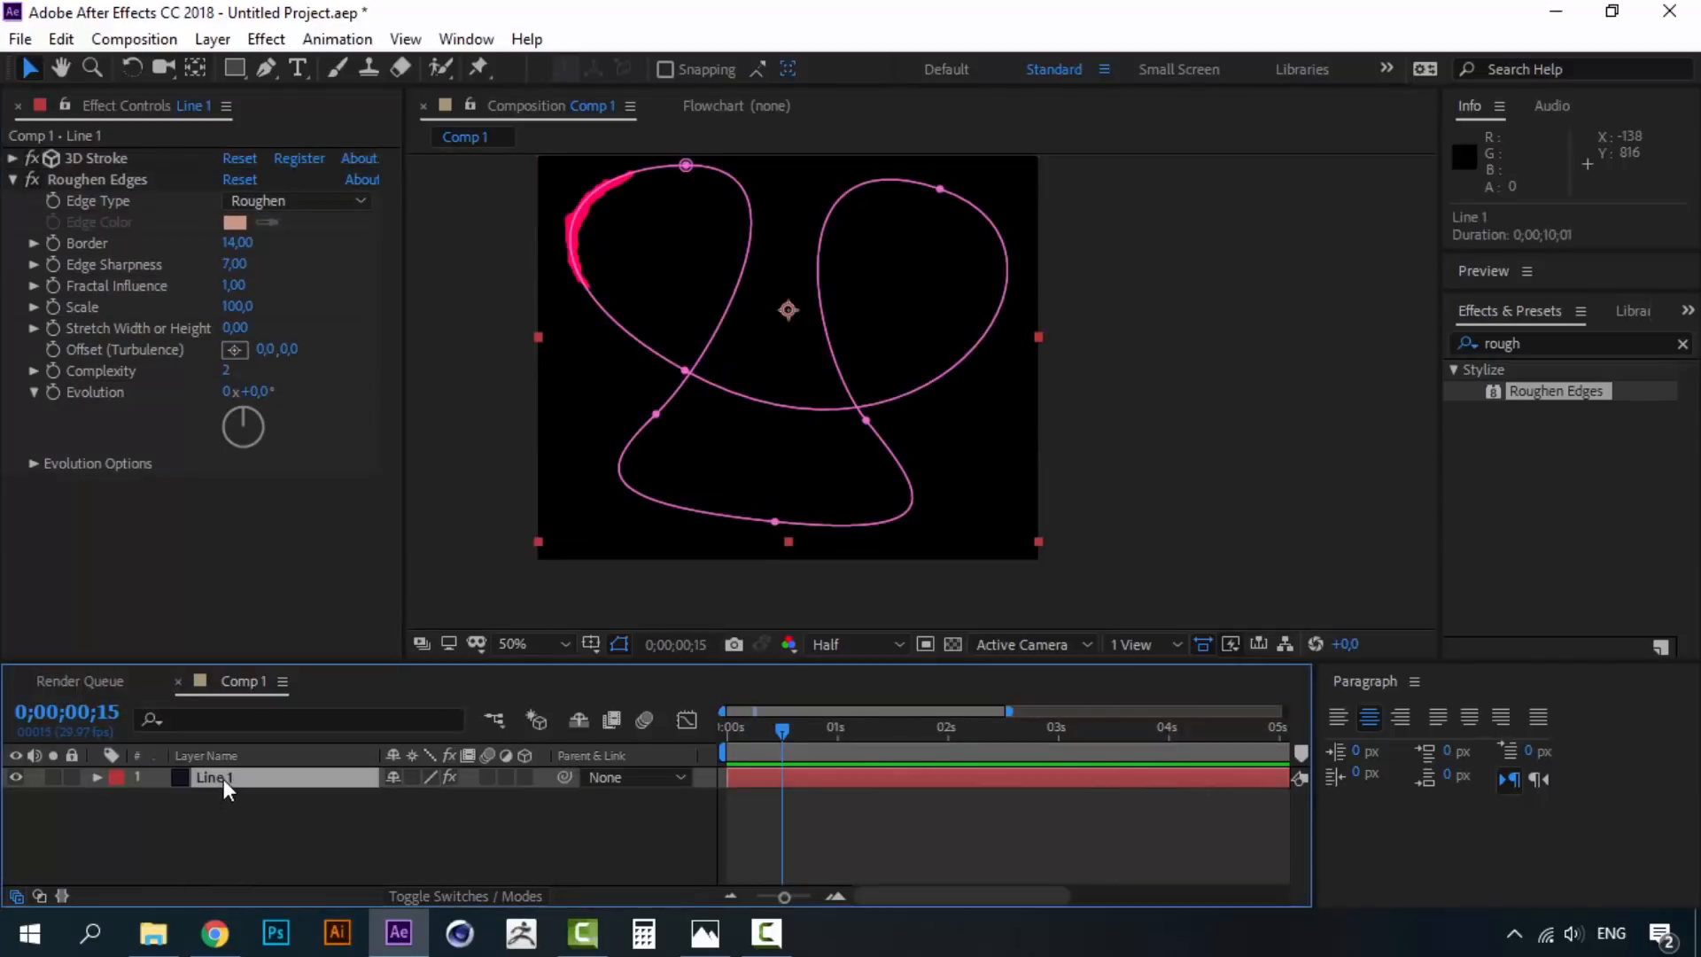
click(233, 804)
click(227, 780)
key(ctrl+d)
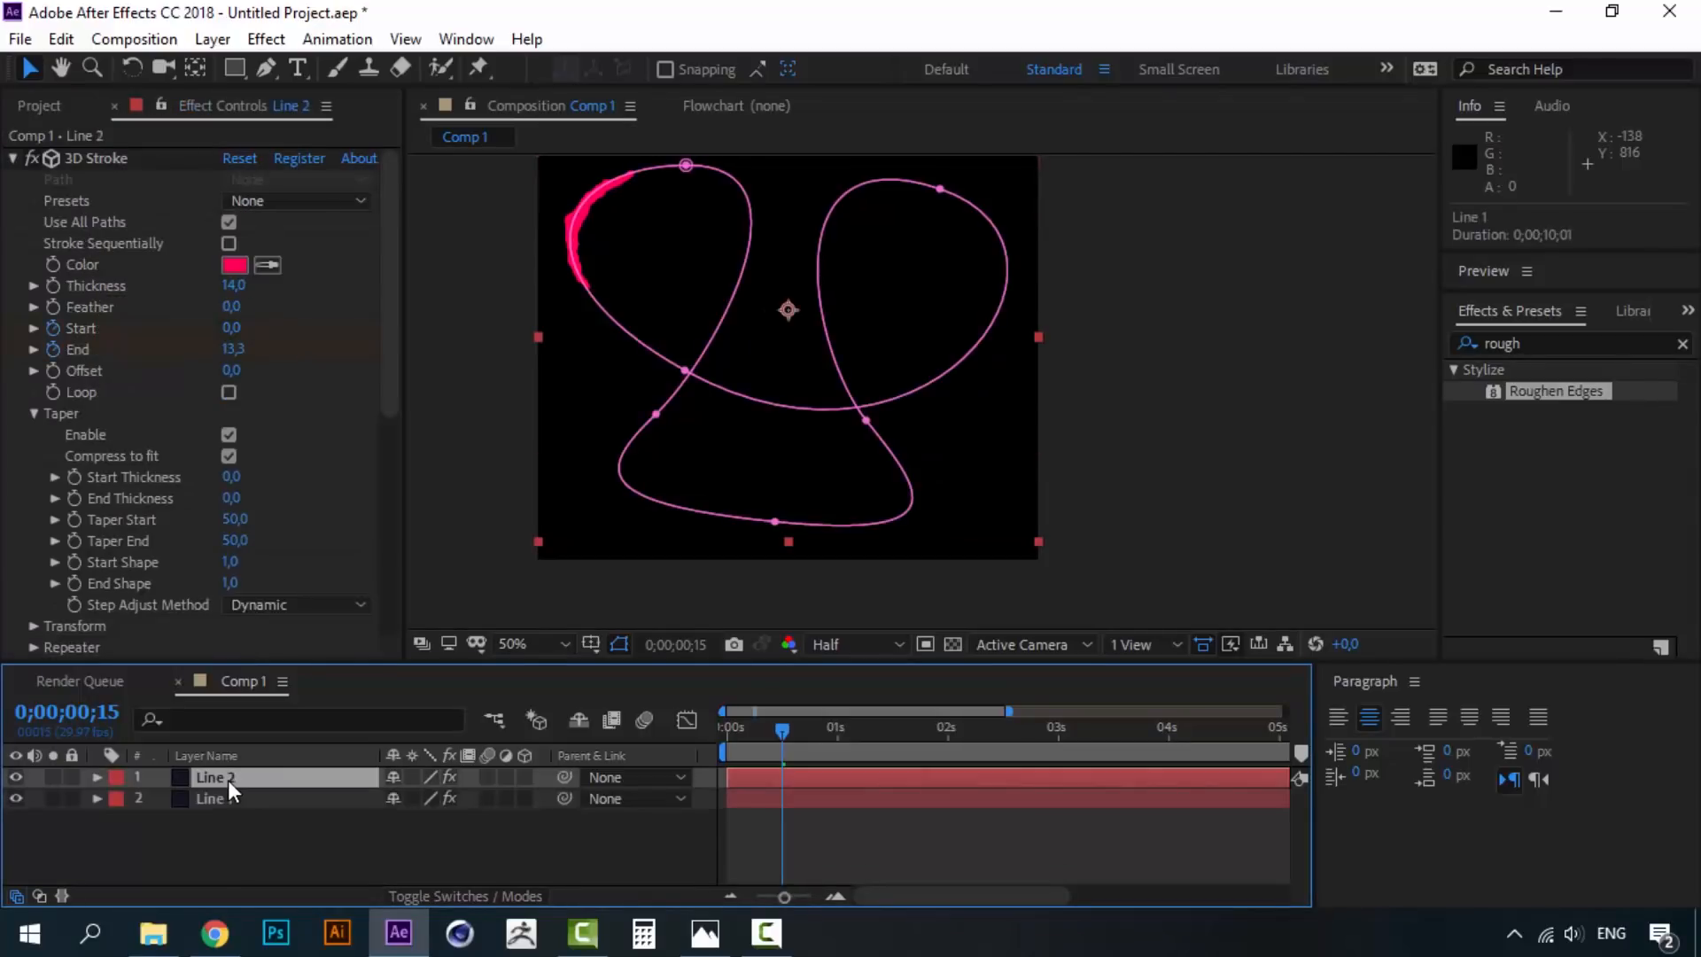
key(ctrl+d)
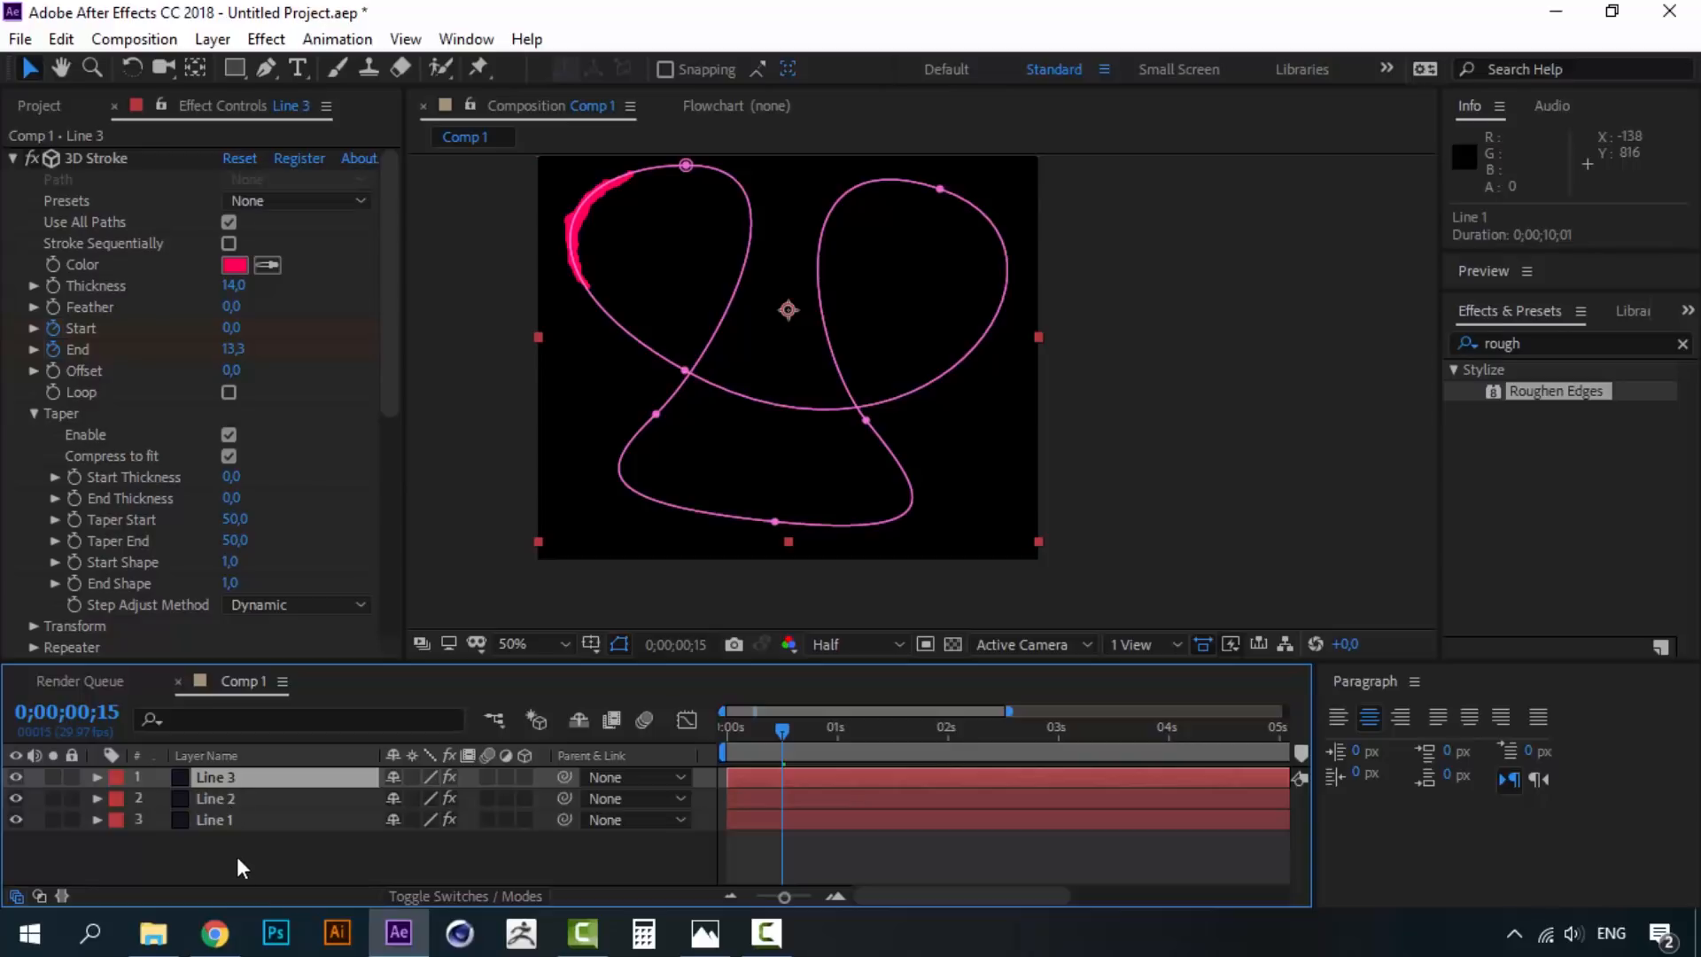
click(232, 844)
click(224, 820)
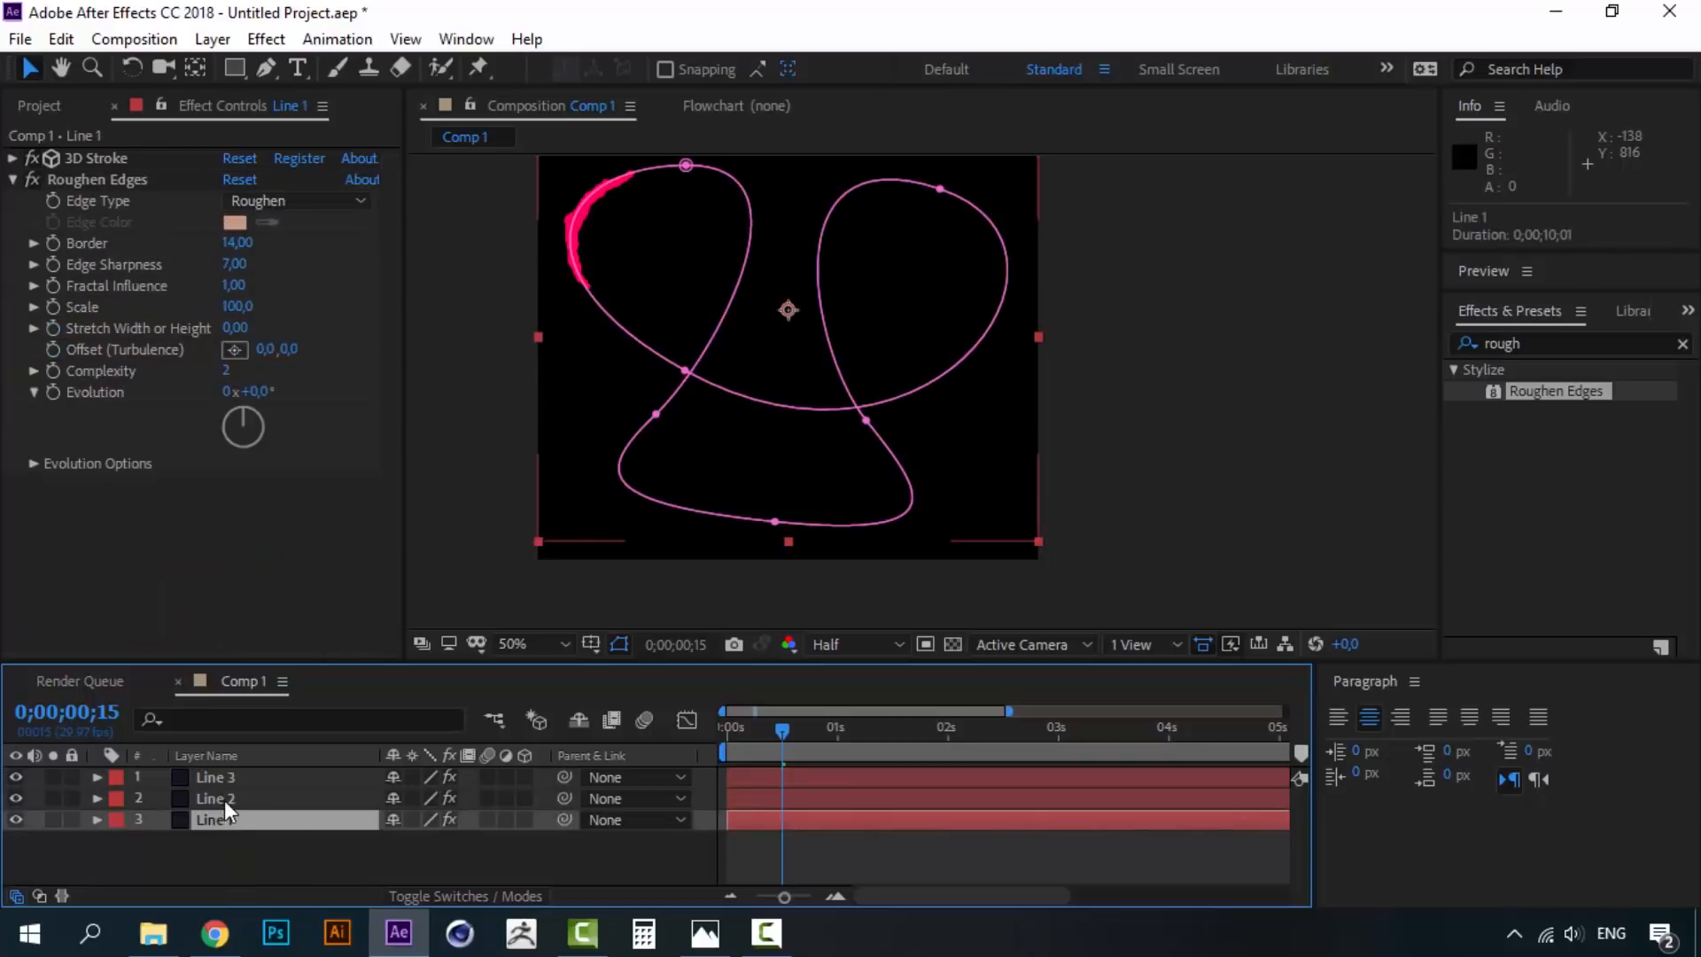
click(225, 801)
click(227, 776)
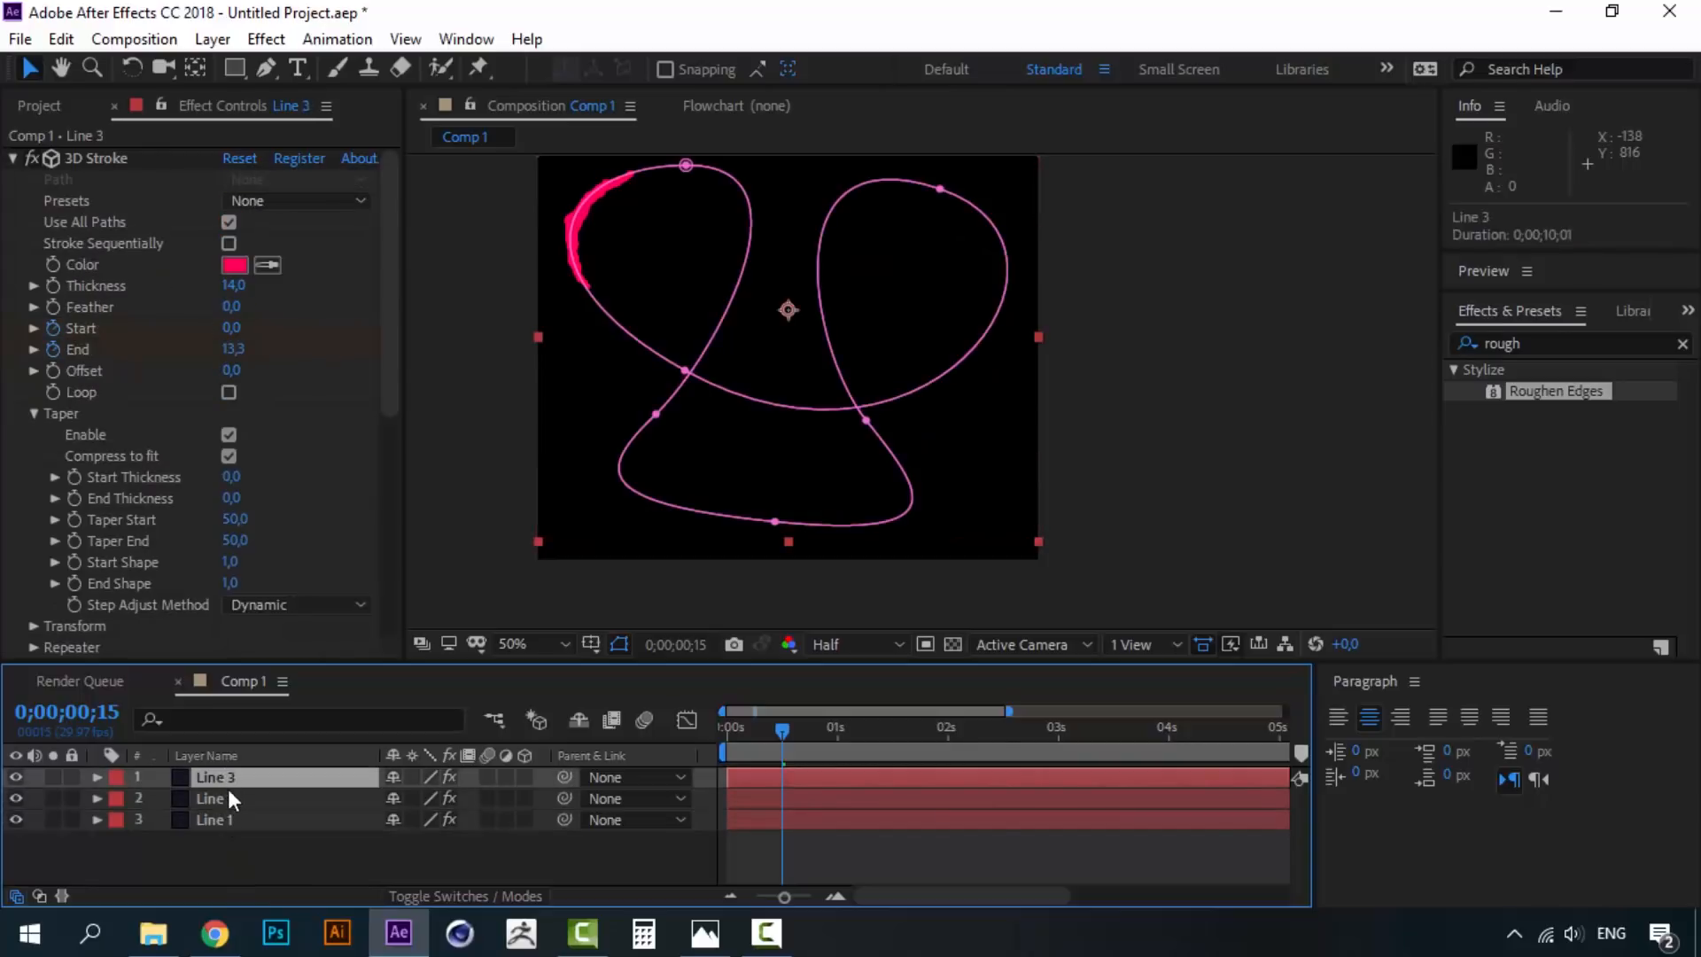
click(227, 795)
- Rename Line 2 to 'Shadow' and Line 3 to 'Mask', then move to frame 27
right_click(226, 795)
click(306, 779)
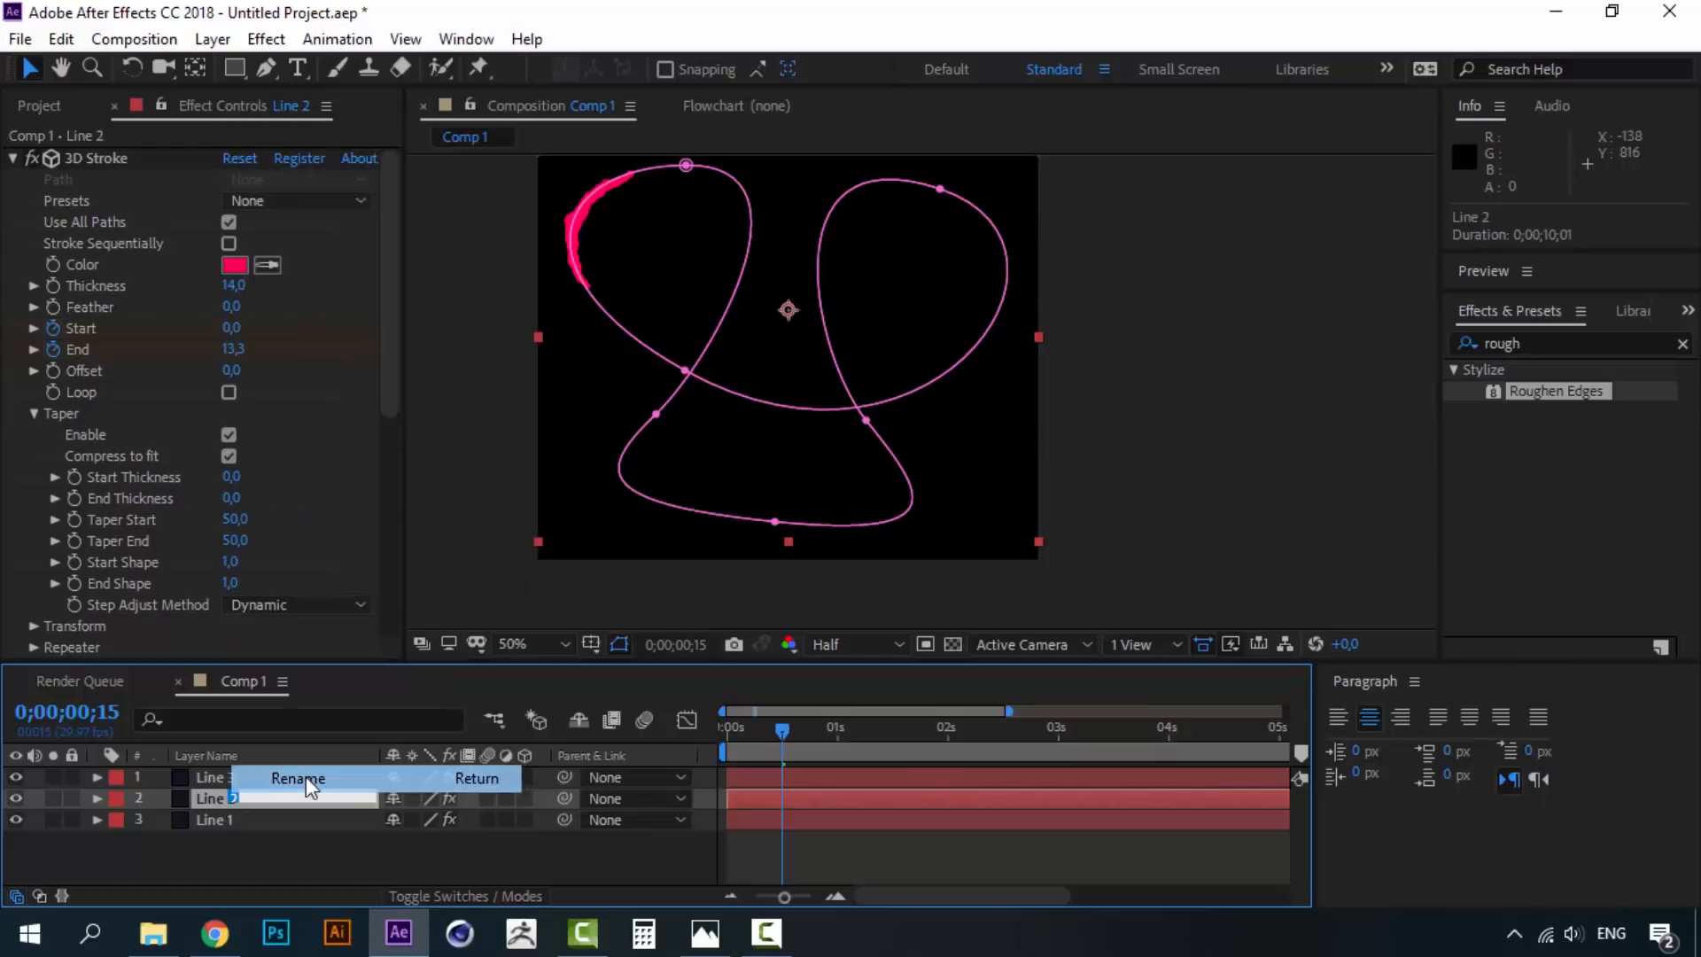
text(Shadow)
click(267, 843)
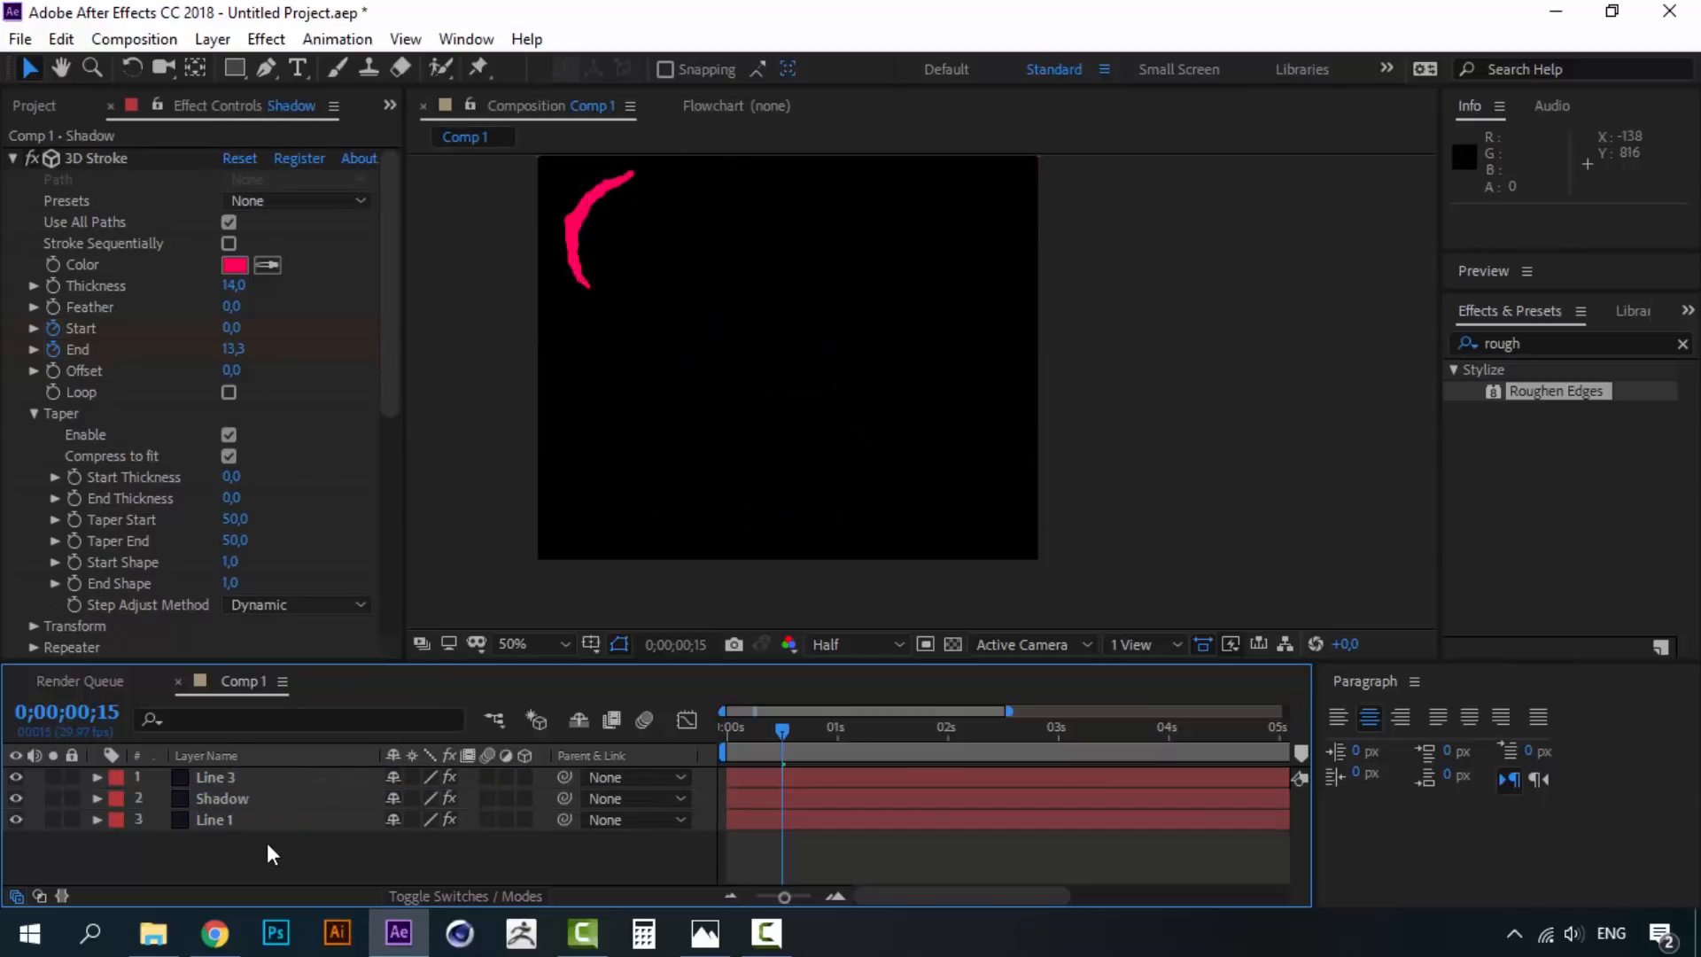
right_click(221, 783)
click(269, 772)
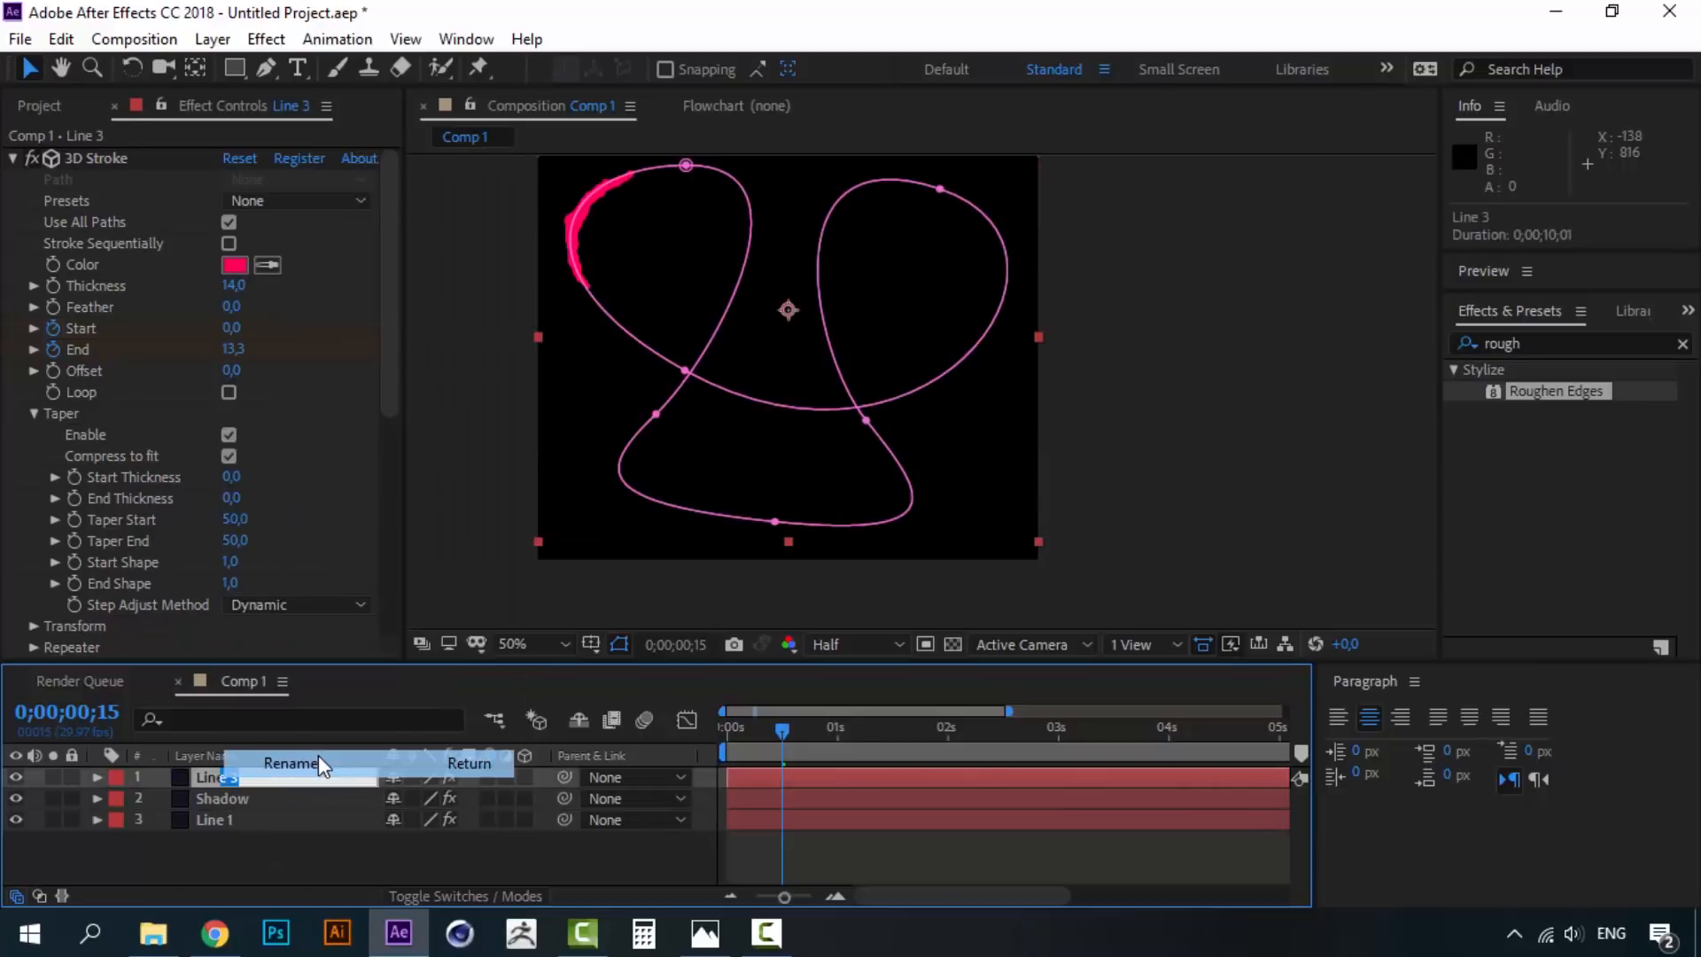
text(Mask)
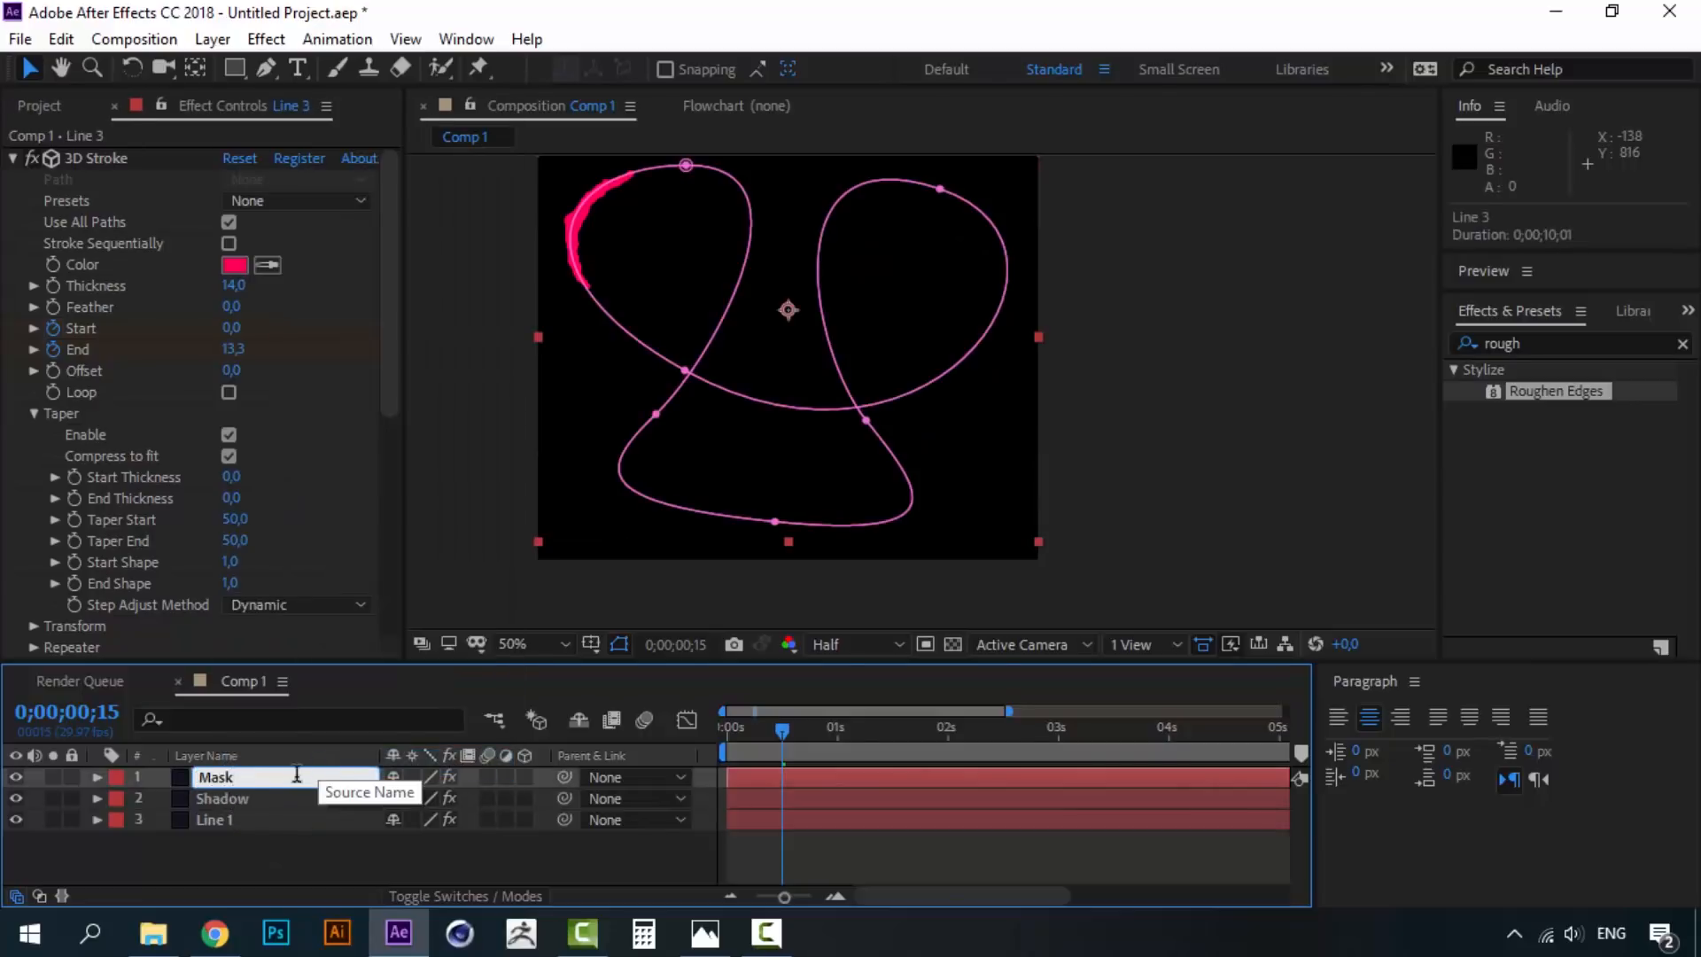
click(296, 857)
drag(782, 729, 826, 727)
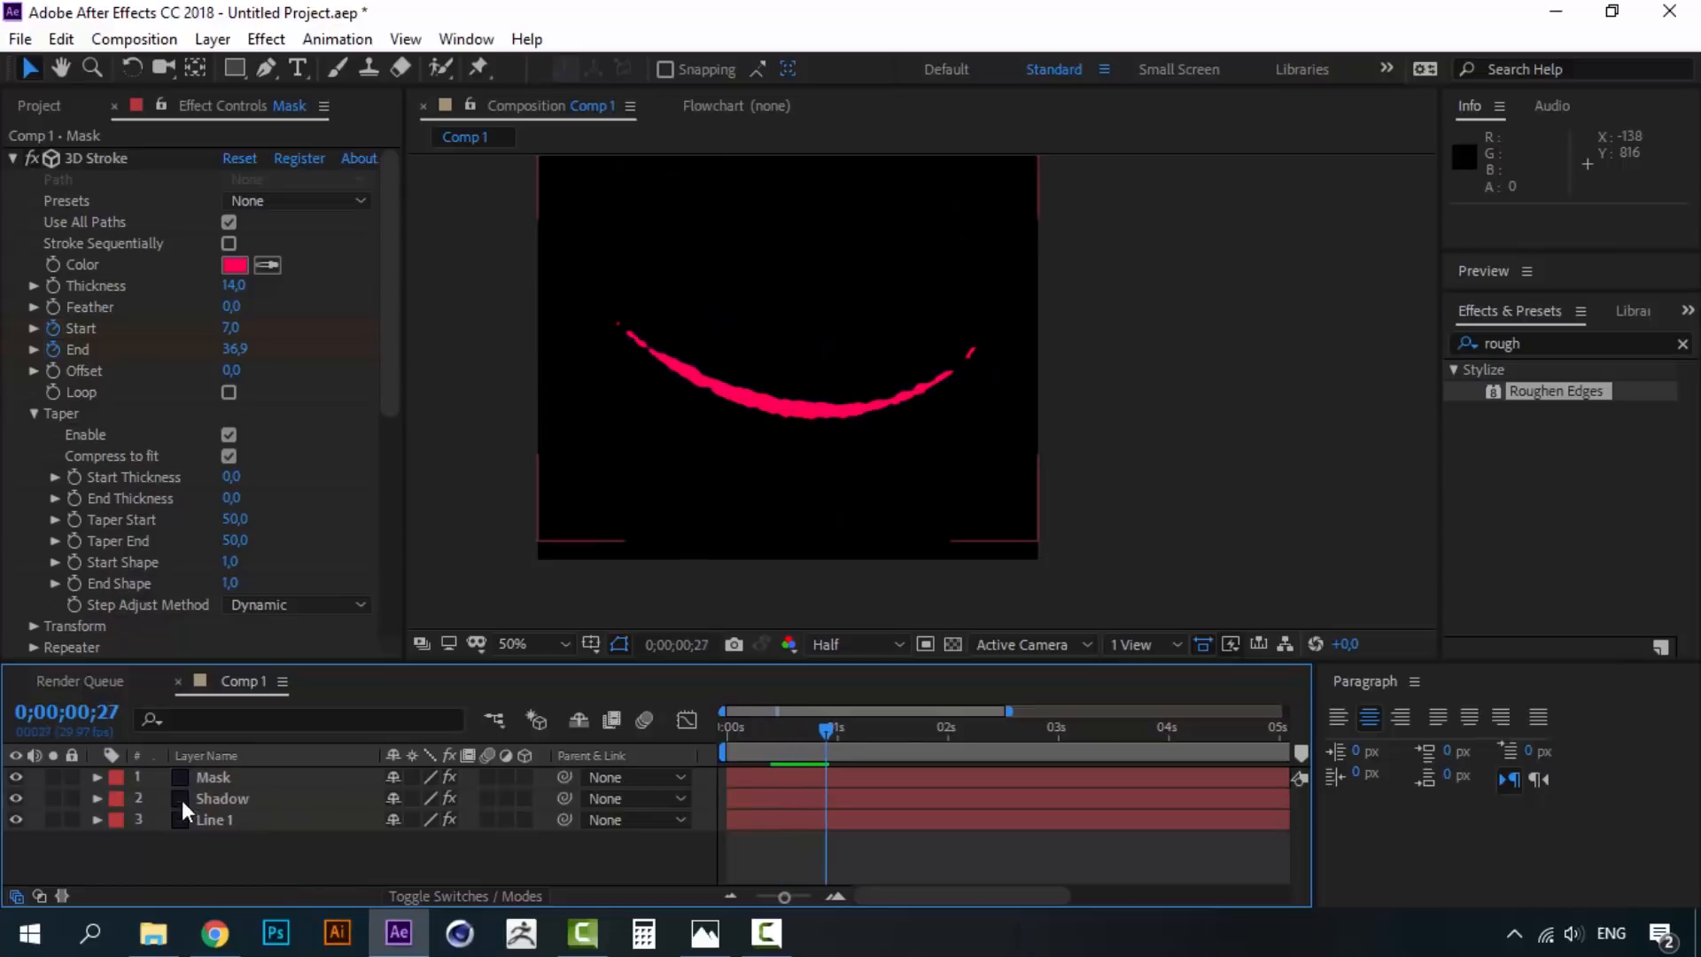
- Darken the Shadow layer's stroke color to B80041 and hide the Mask layer
click(221, 801)
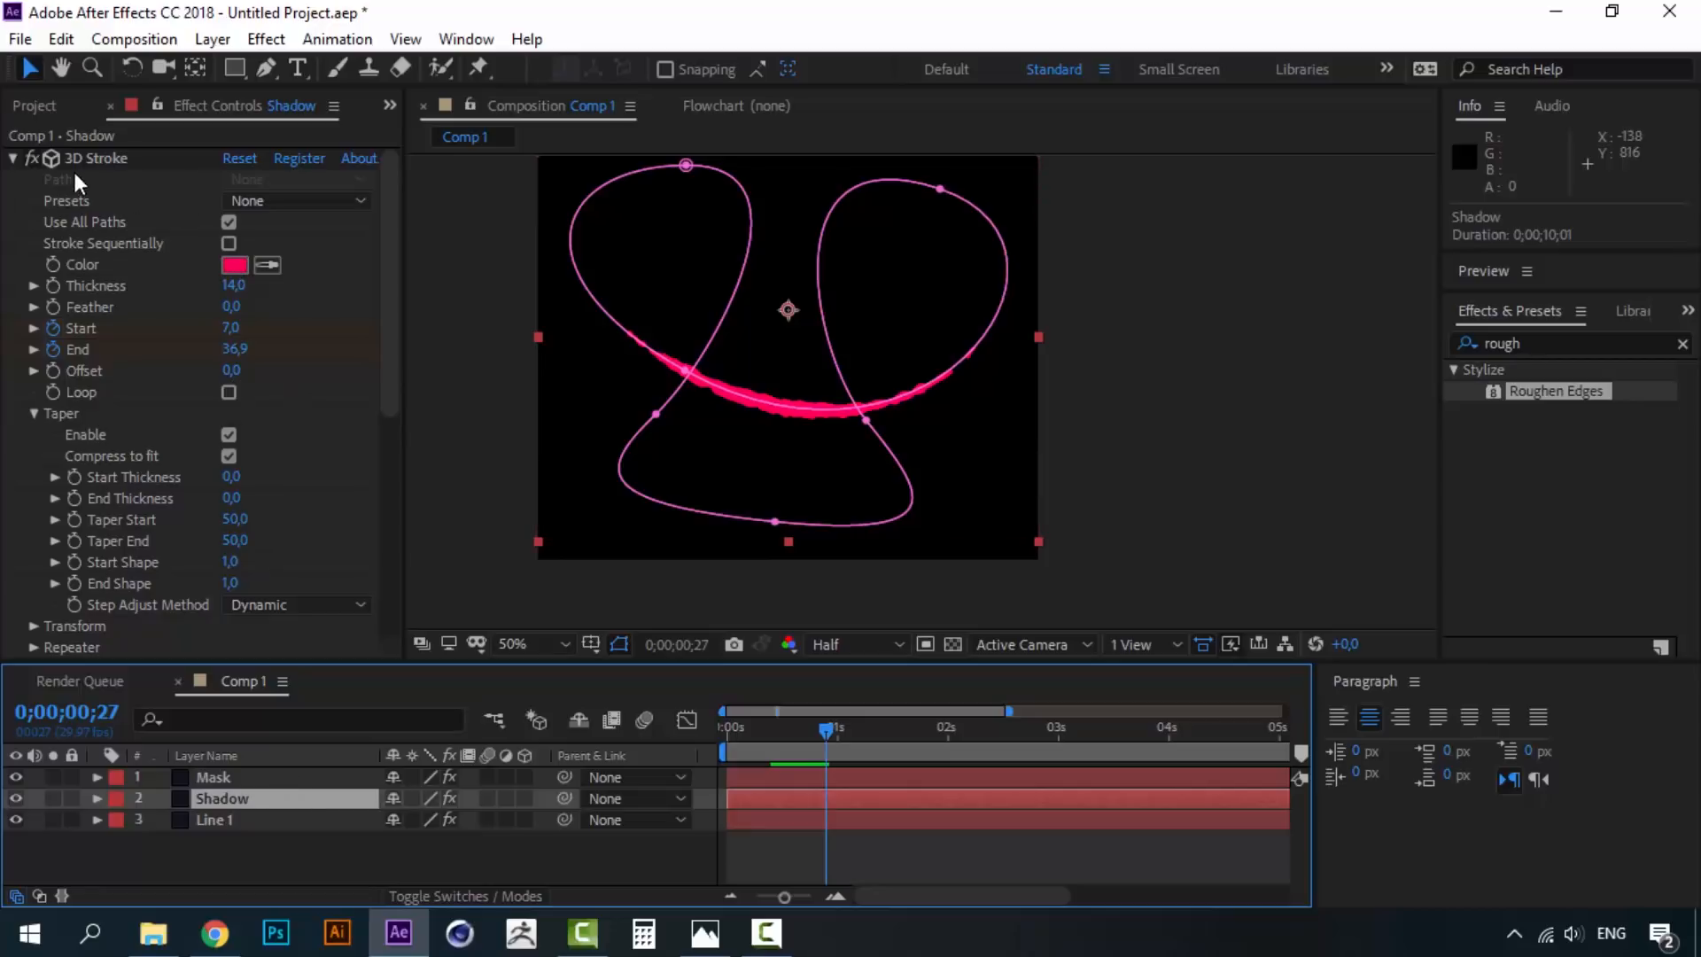
click(232, 265)
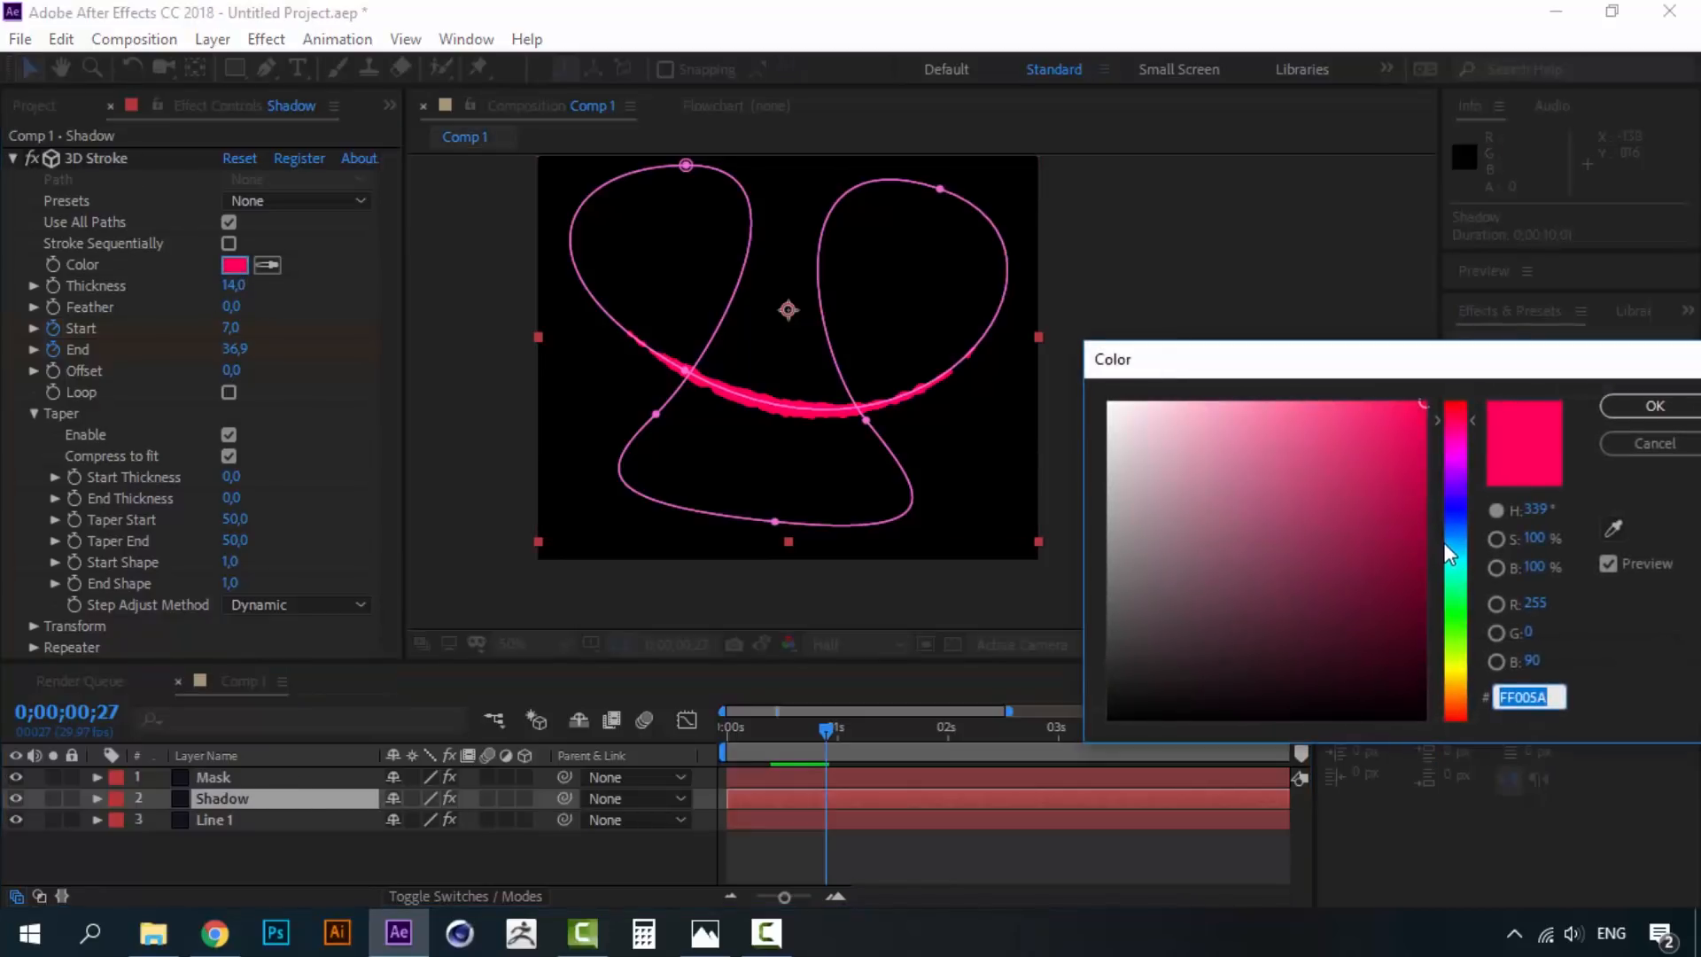
click(1424, 453)
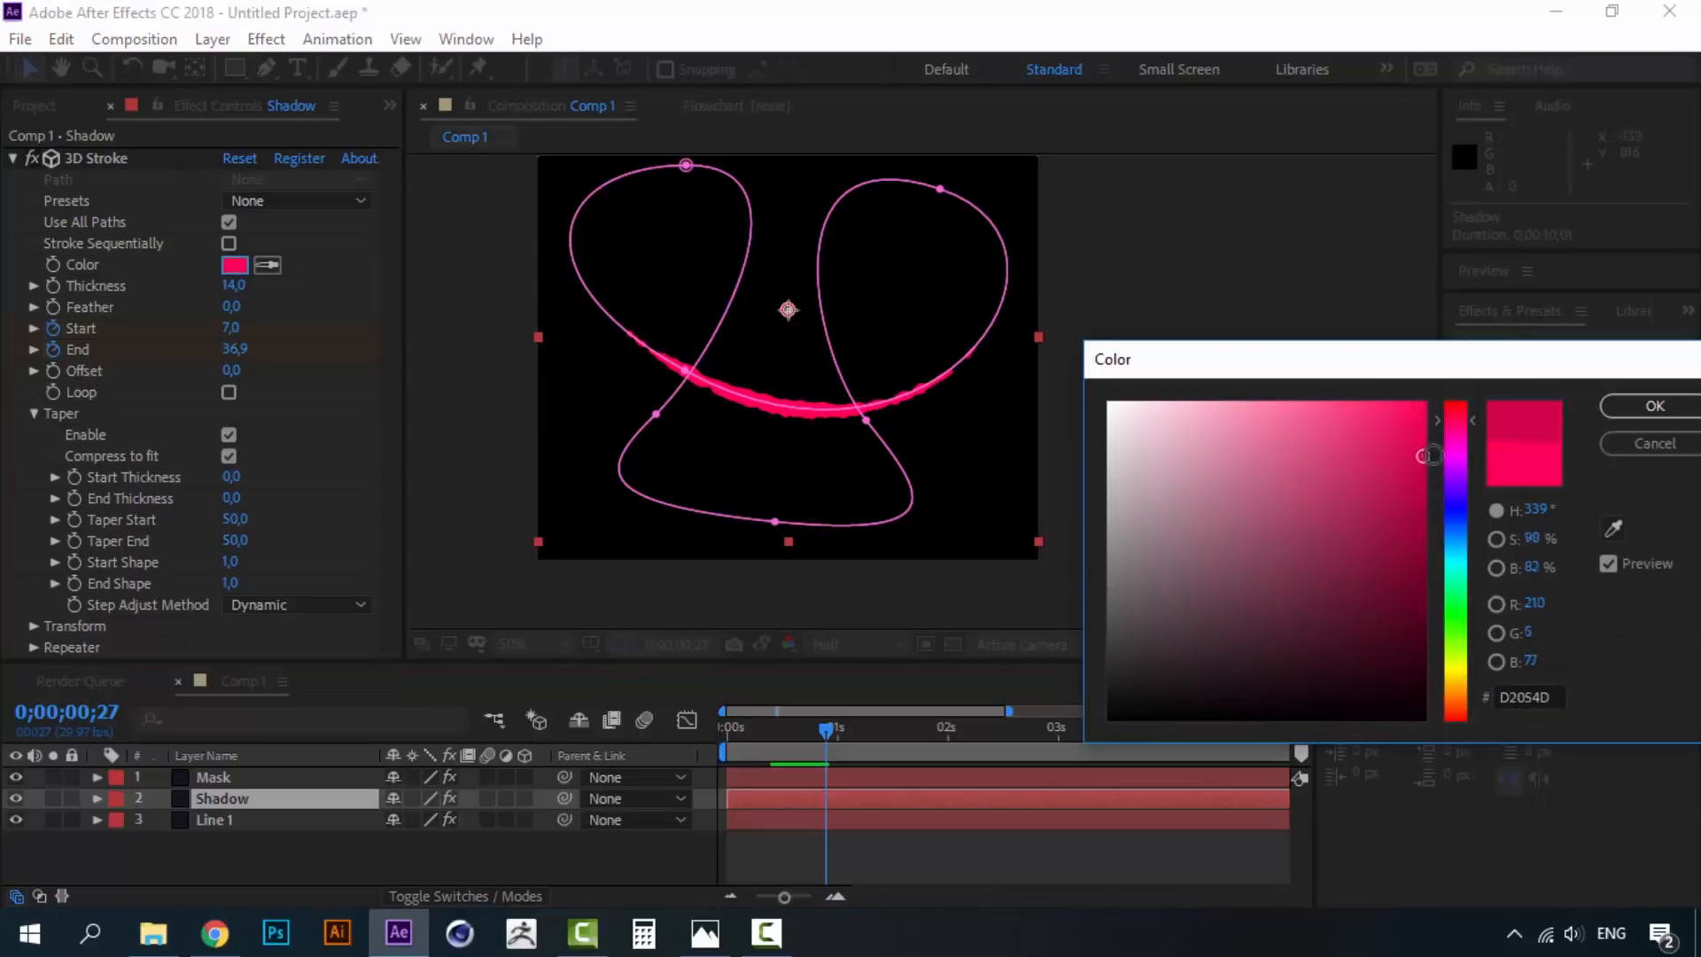
click(1656, 406)
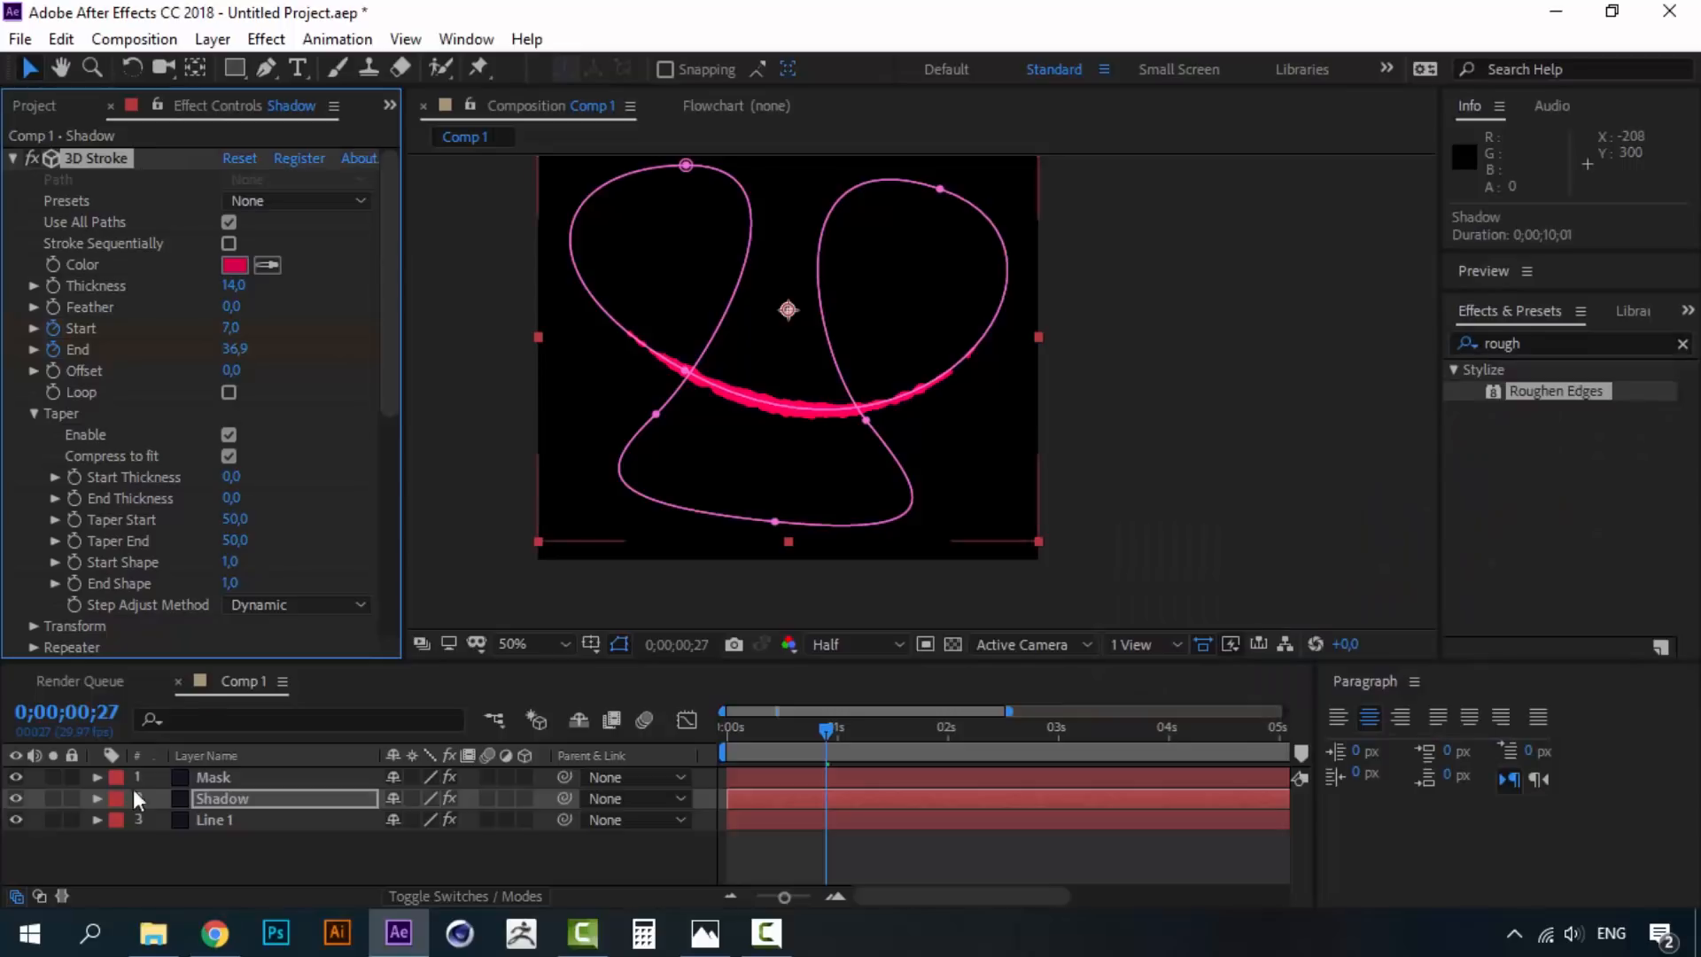
click(15, 776)
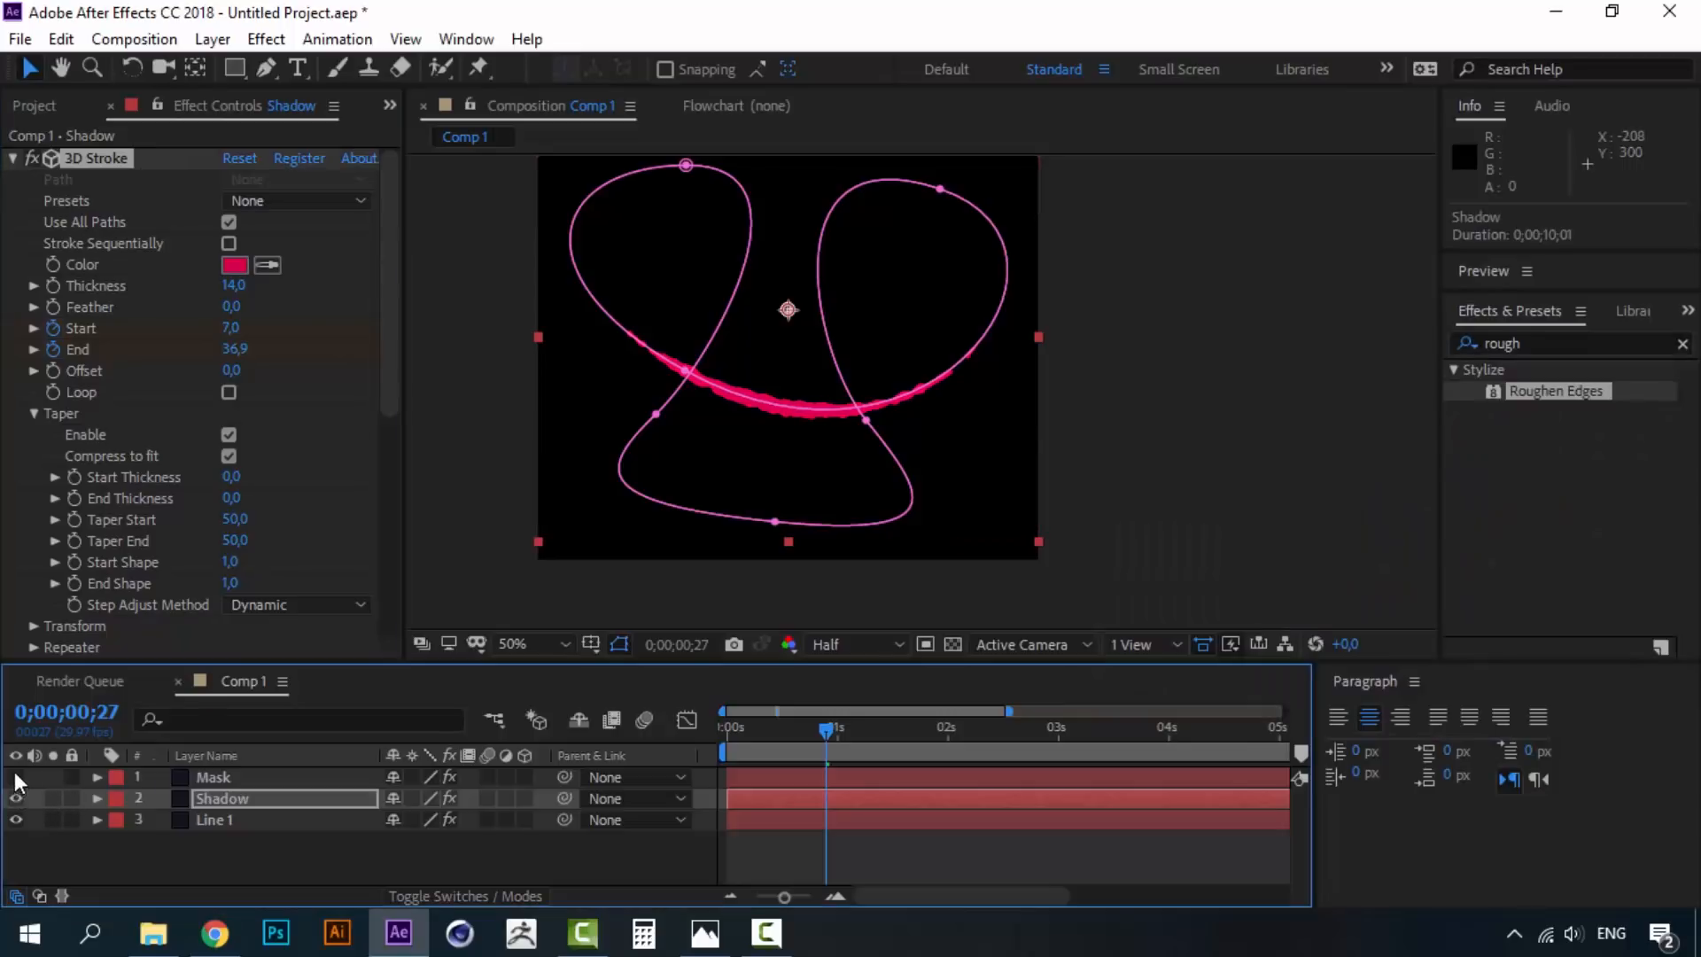
click(223, 266)
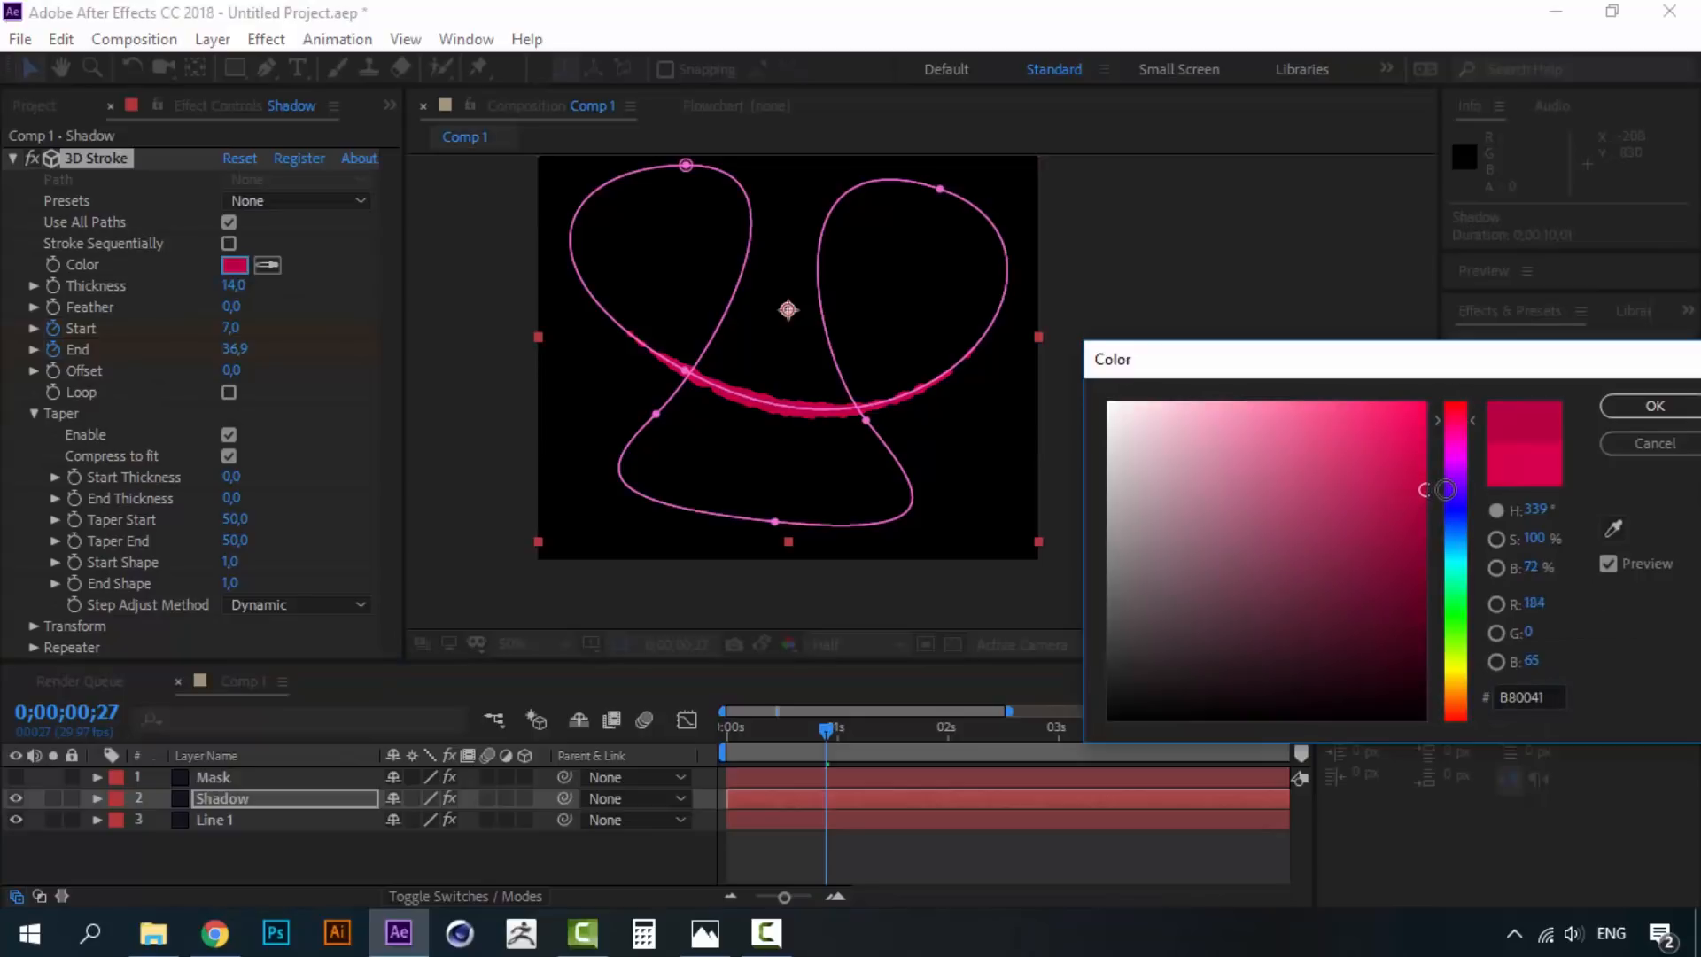
click(1621, 406)
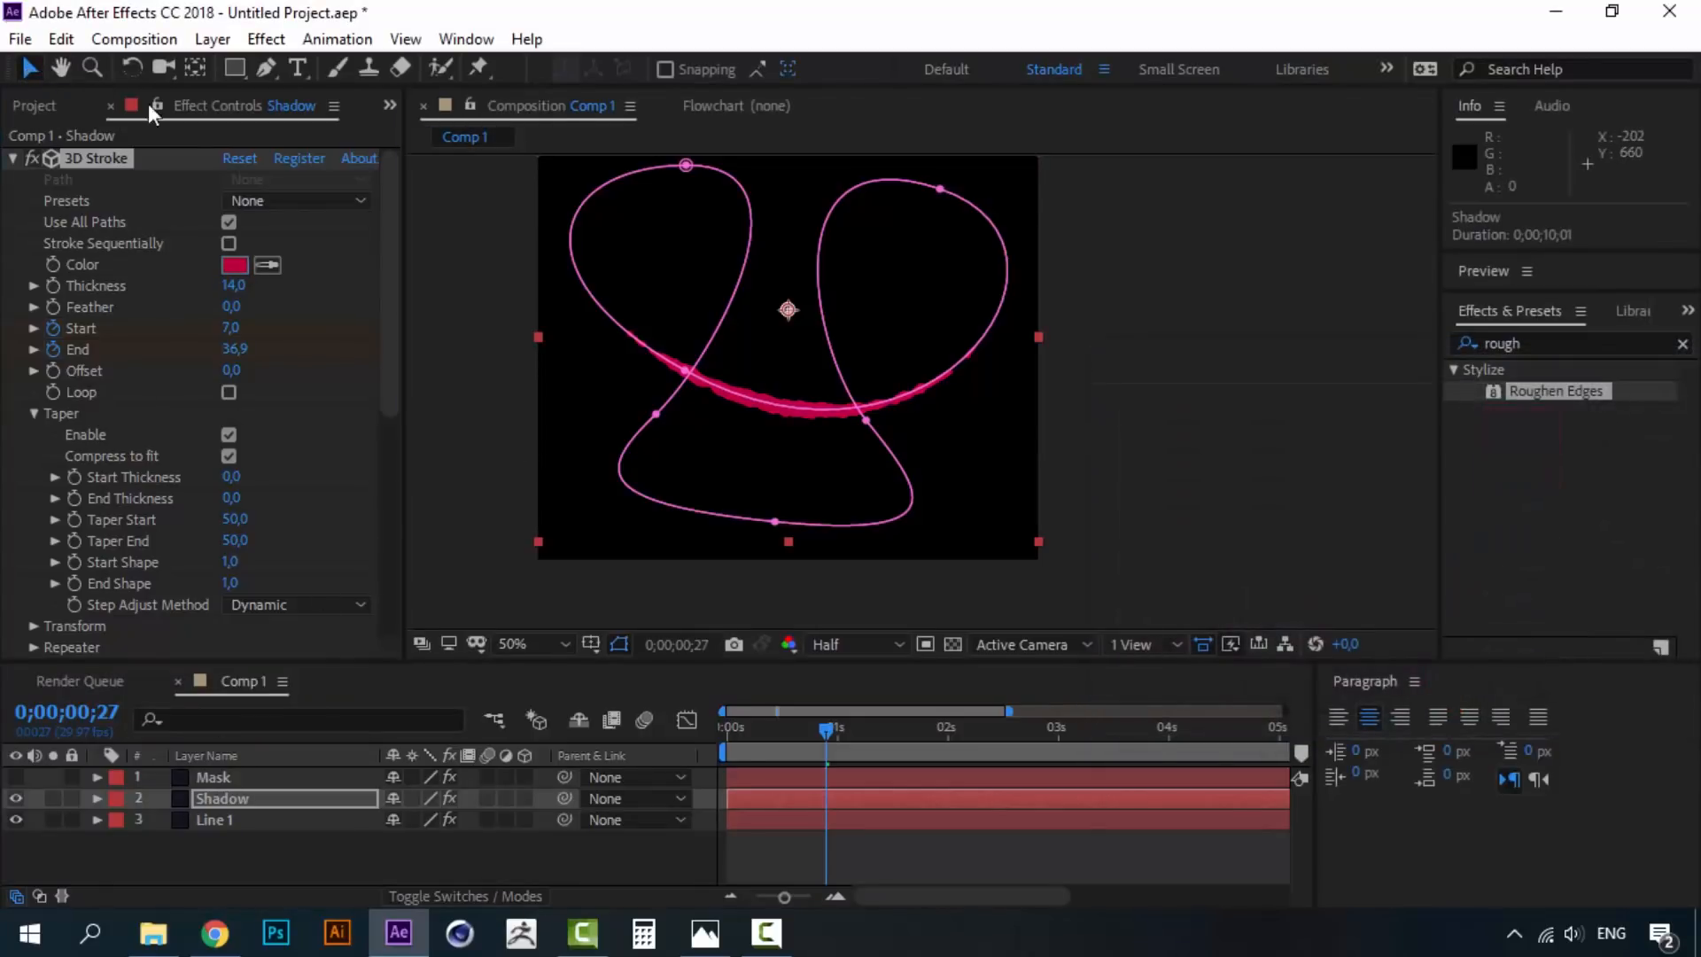
- Nudge the Shadow layer down to Position 400, 410
key(Down)
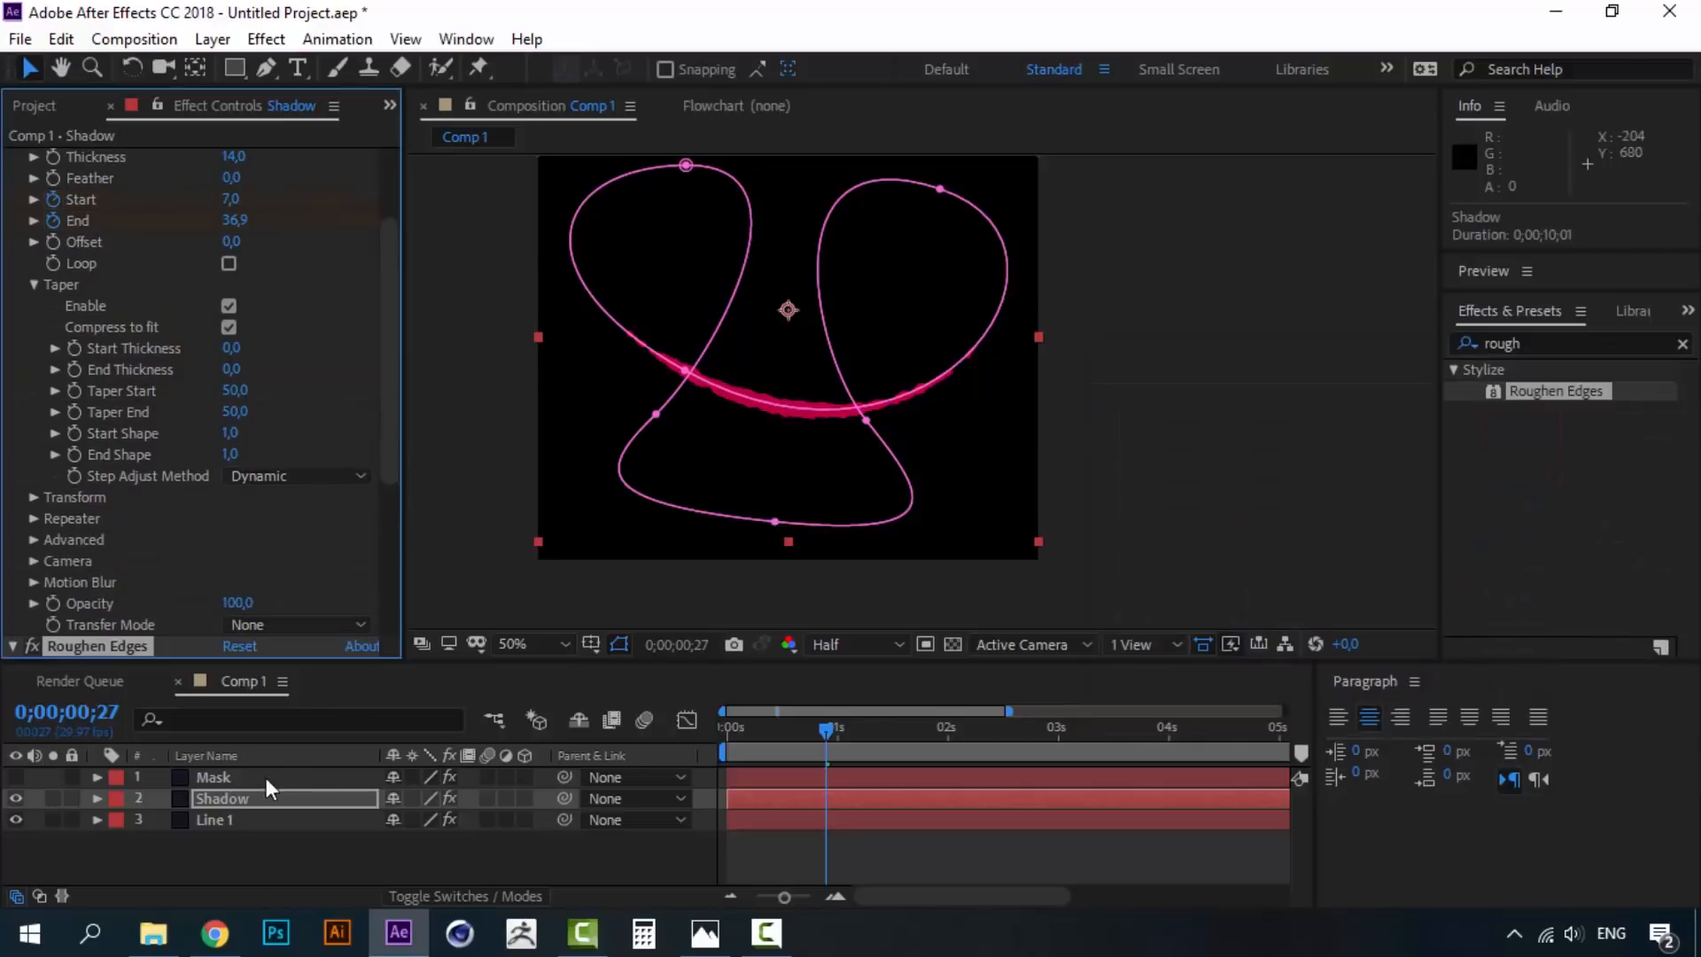
click(241, 798)
key(shift+Down)
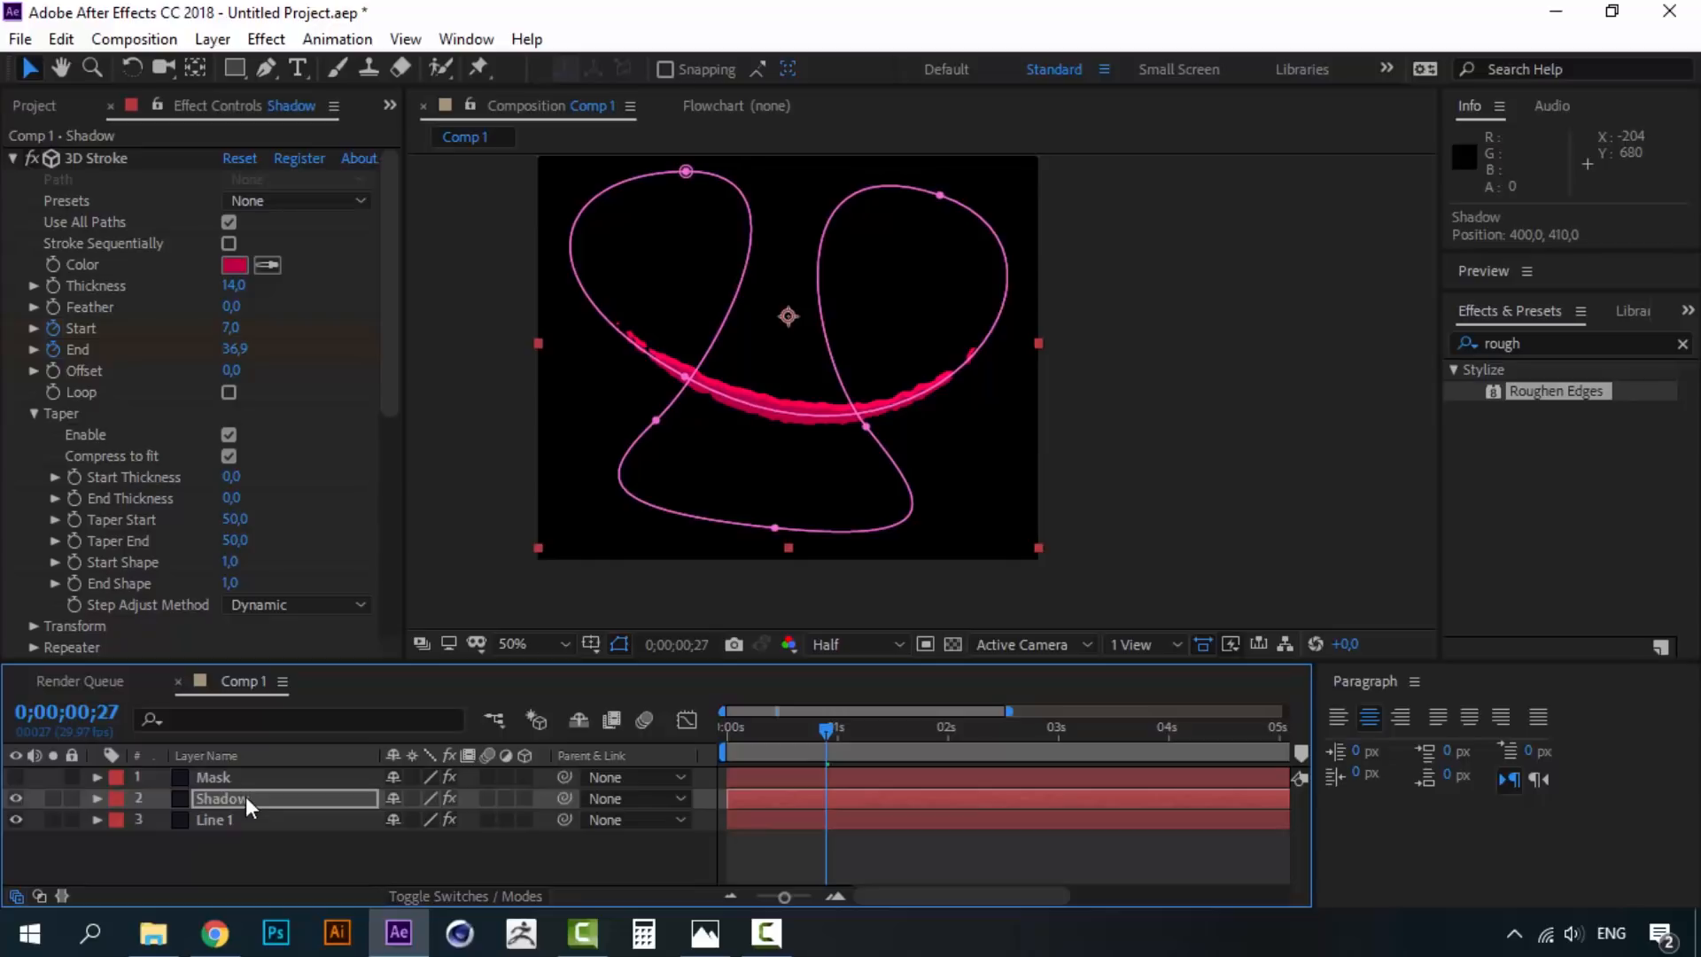
key(Down)
key(Down)
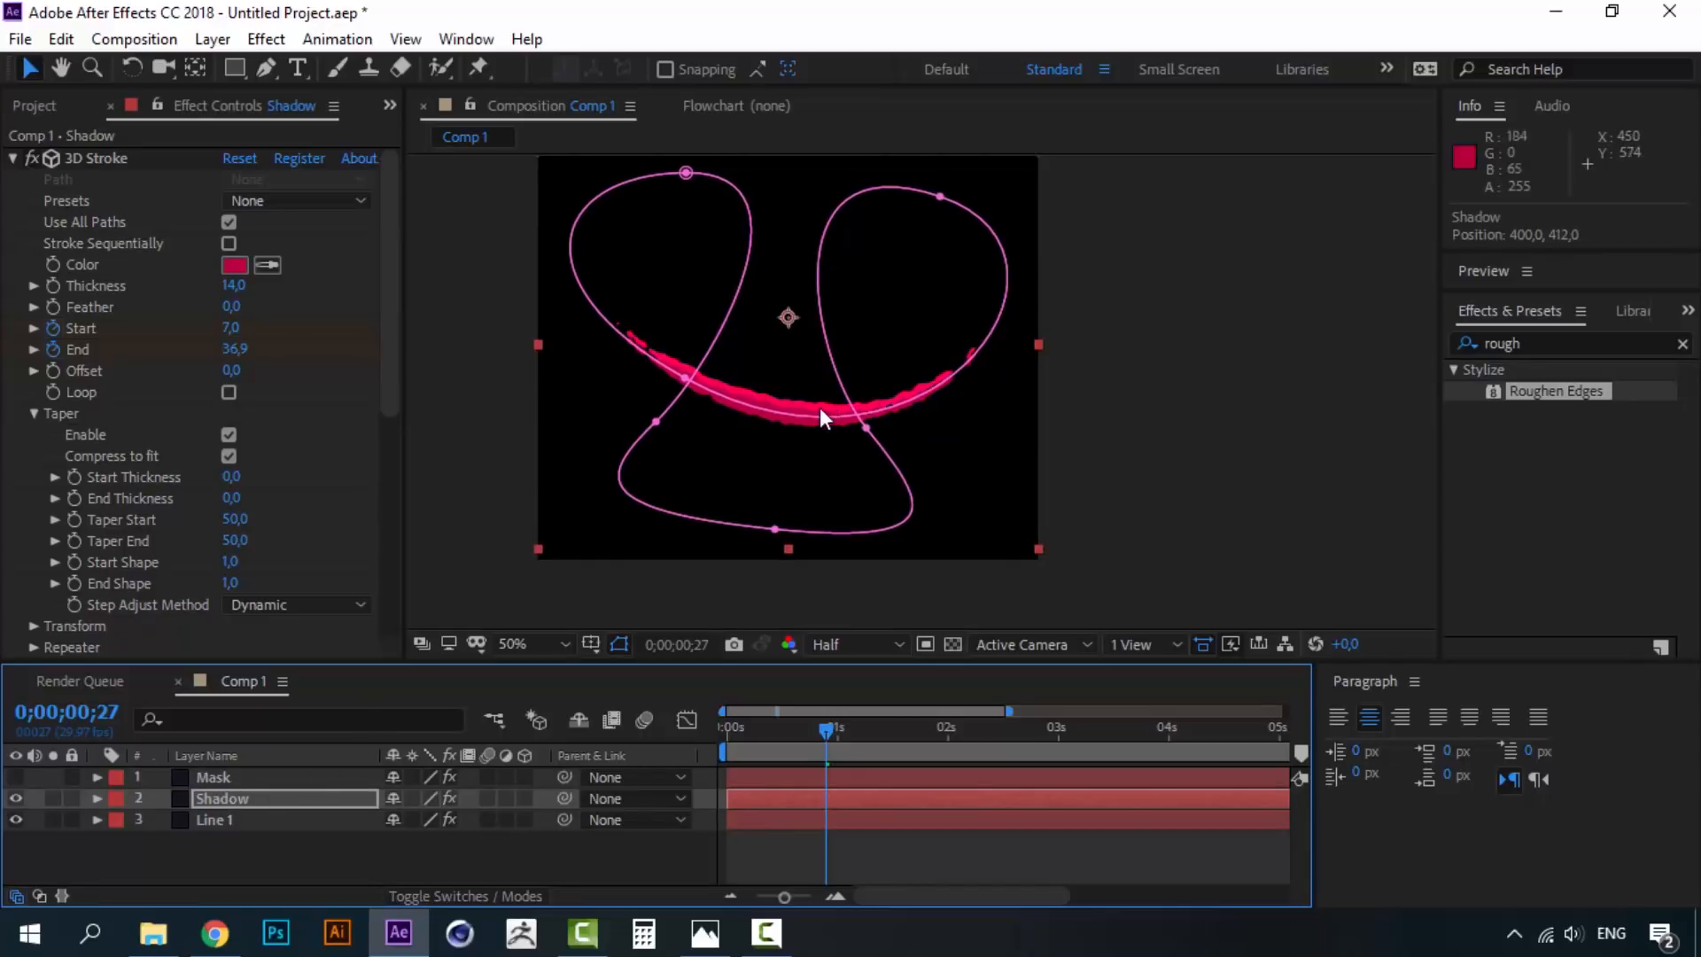
key(Up)
key(Up)
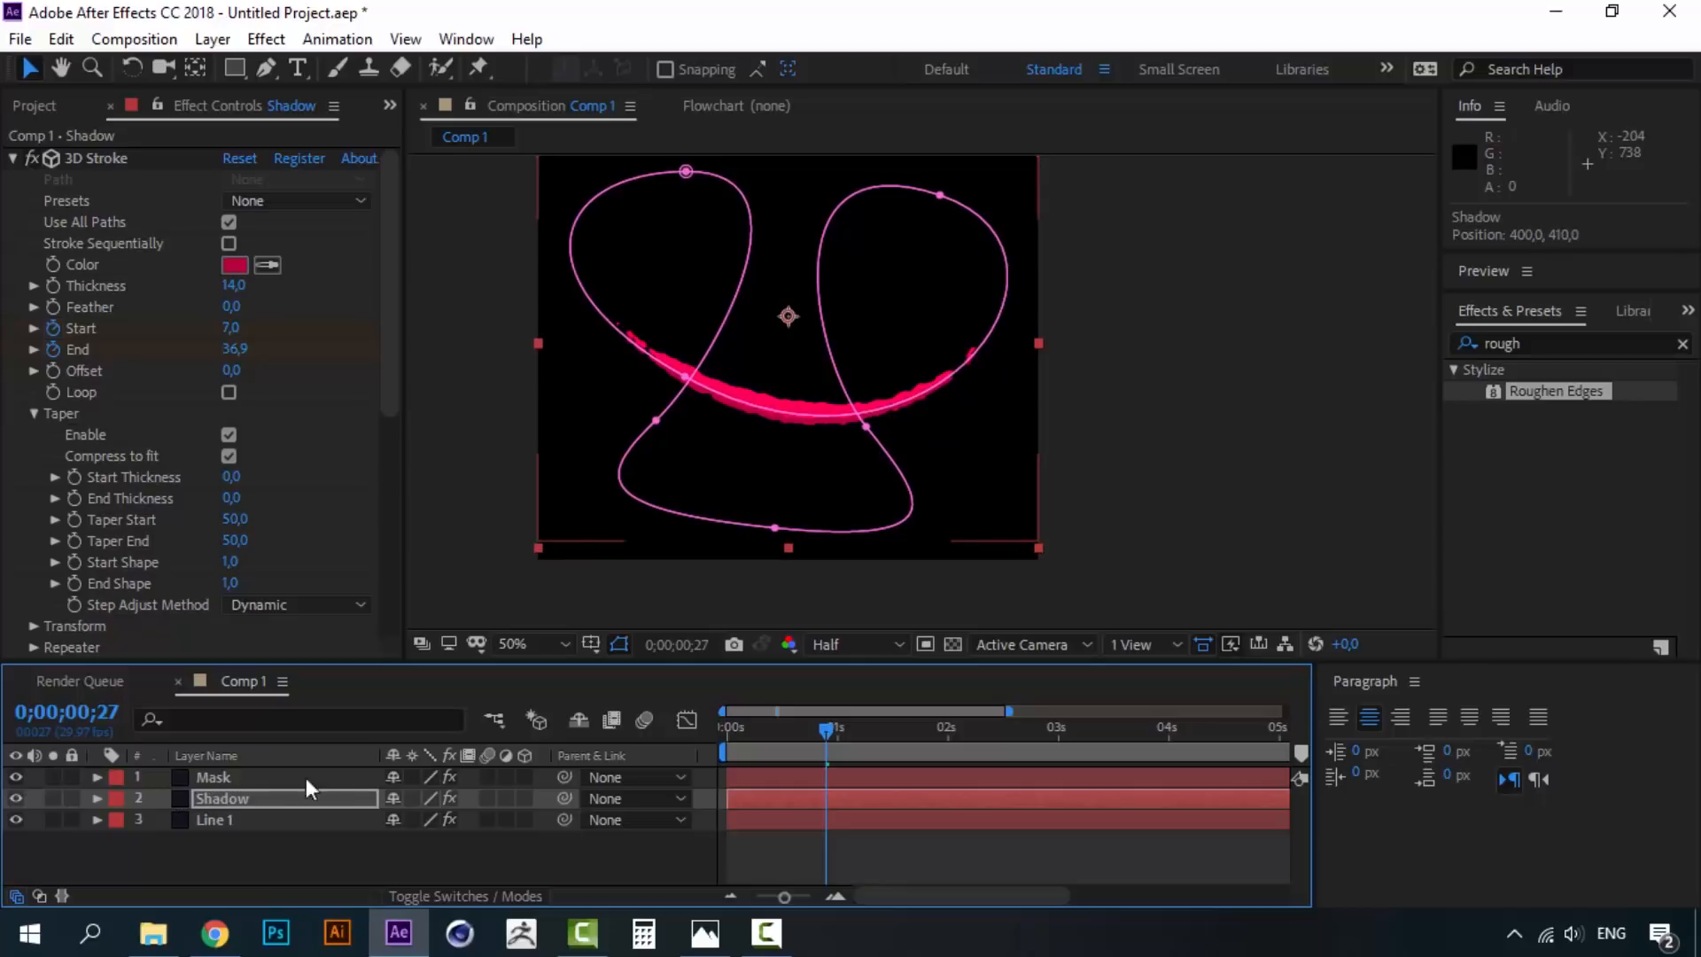
- Give the Shadow layer Alpha Matte "Mask" as its track matte
click(465, 898)
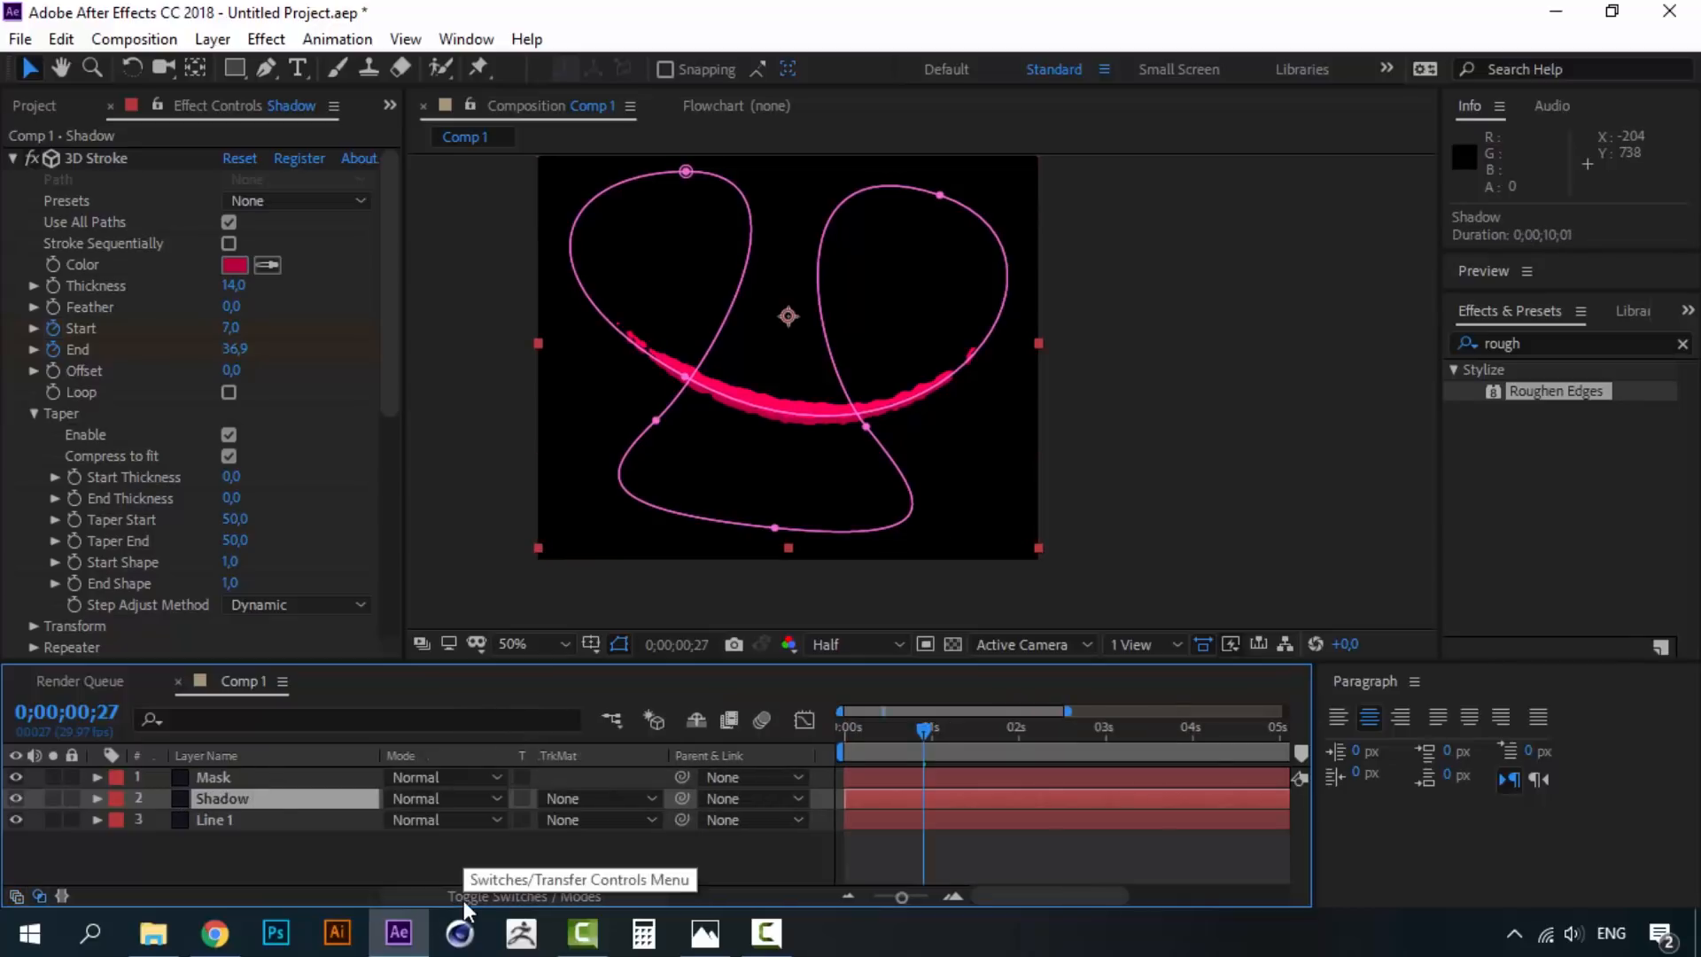
click(645, 799)
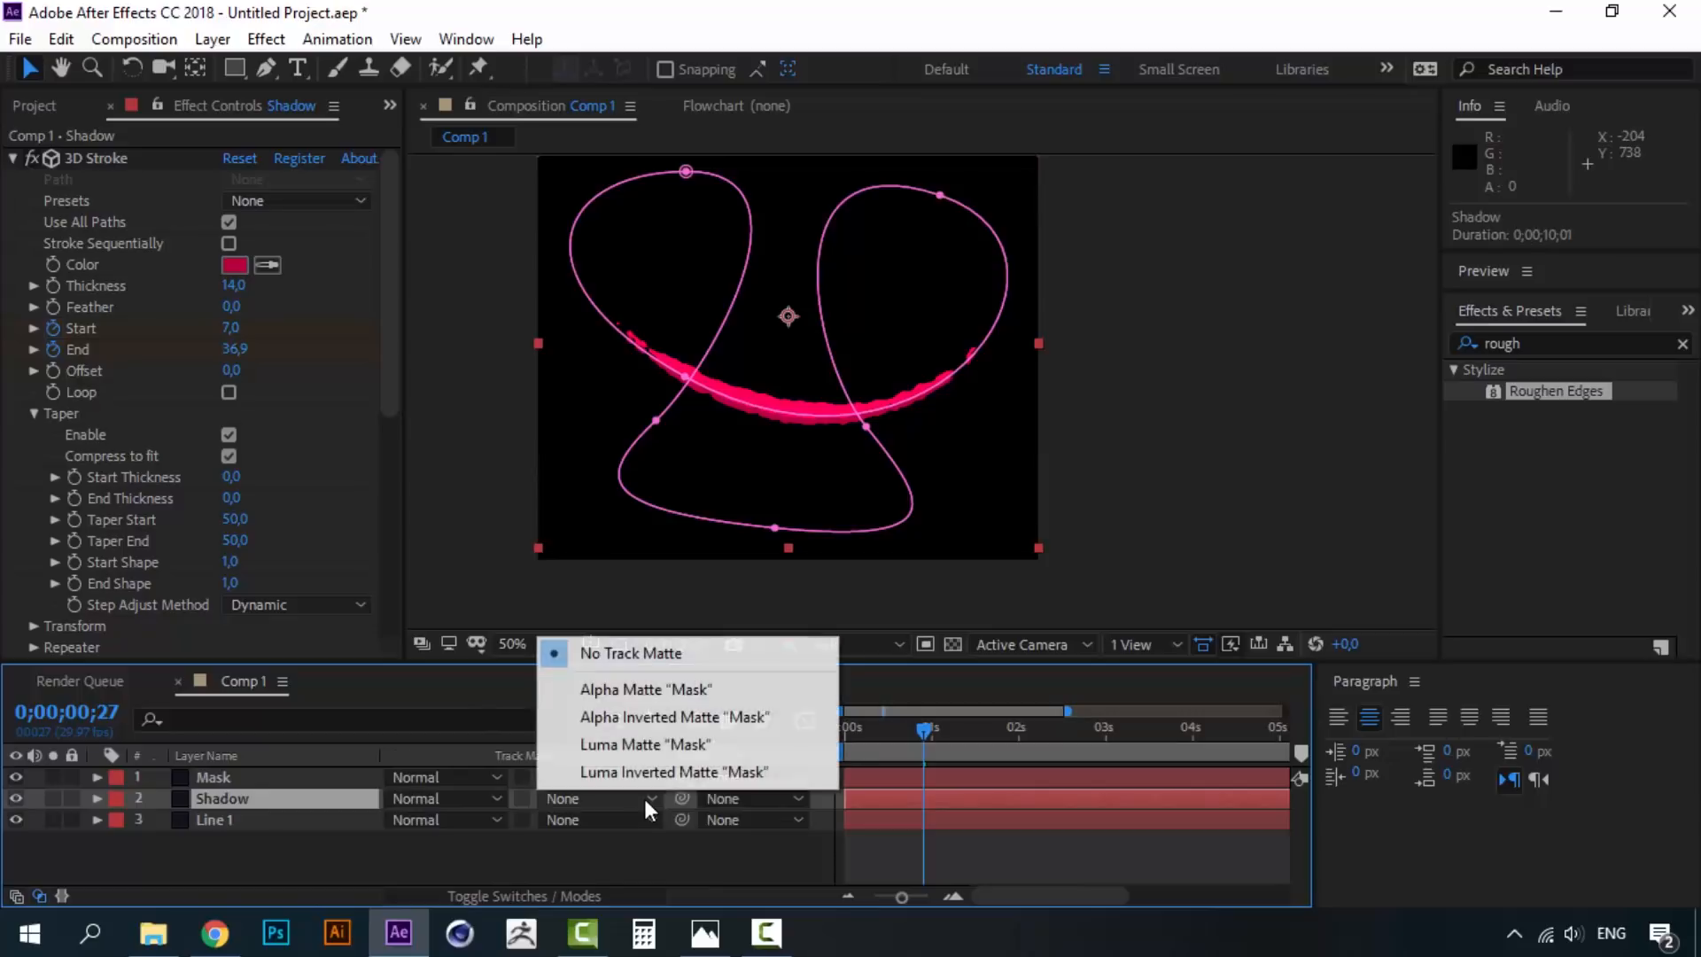
click(647, 691)
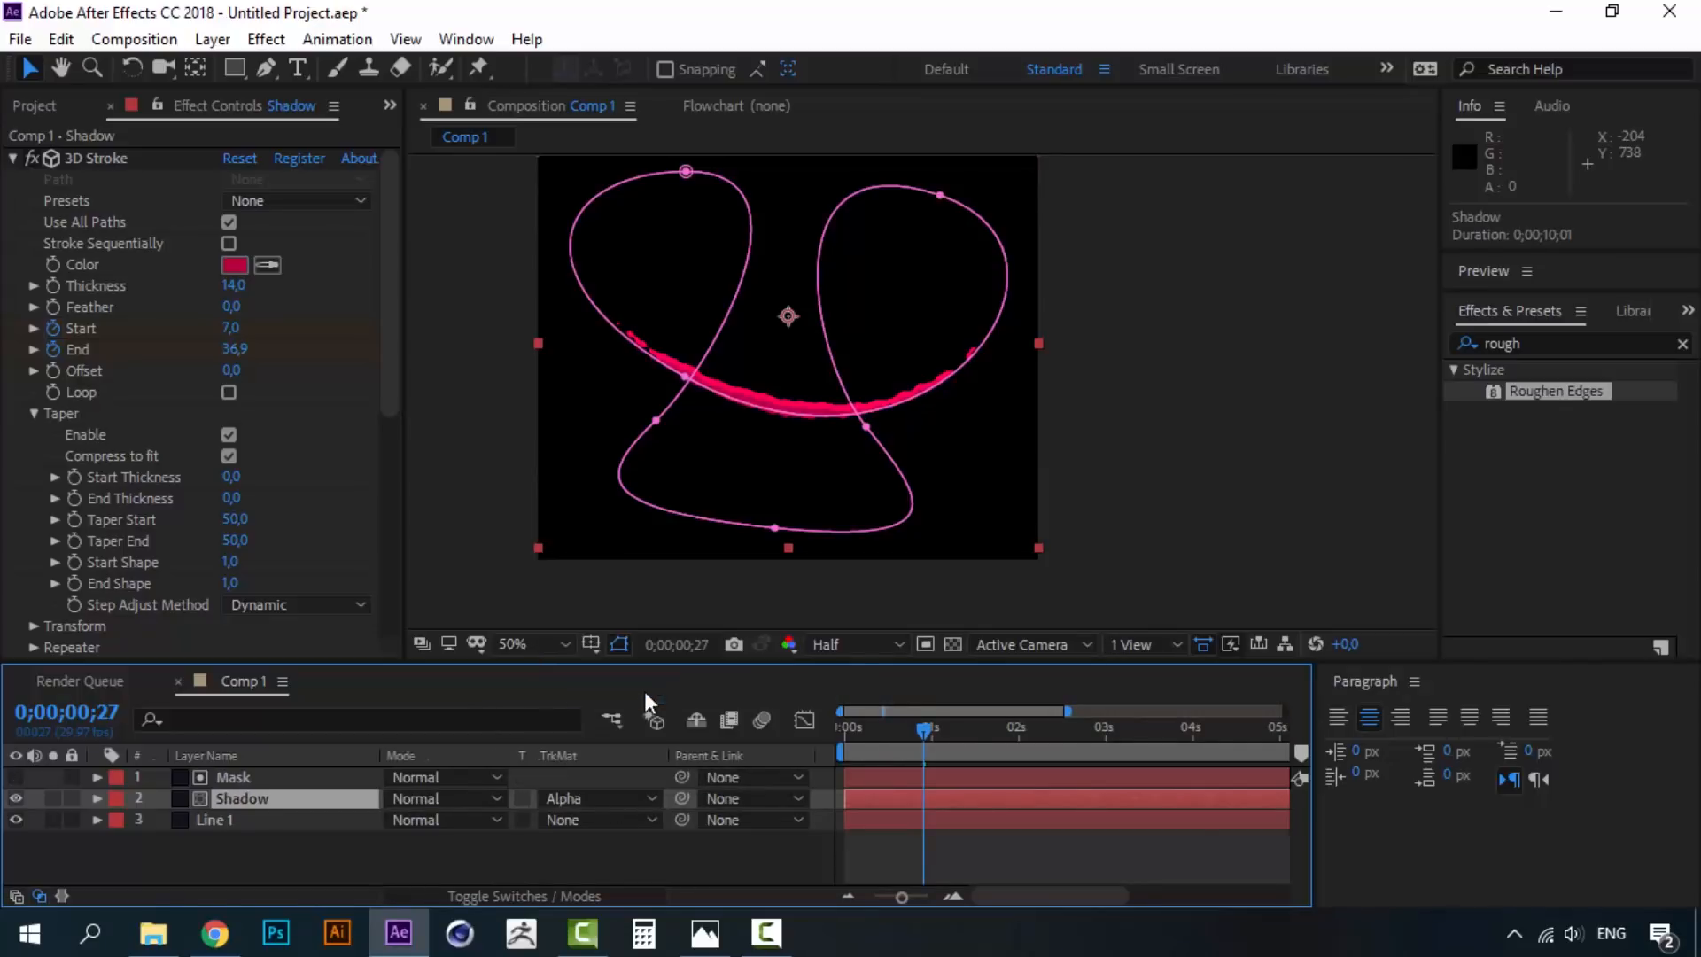
click(656, 863)
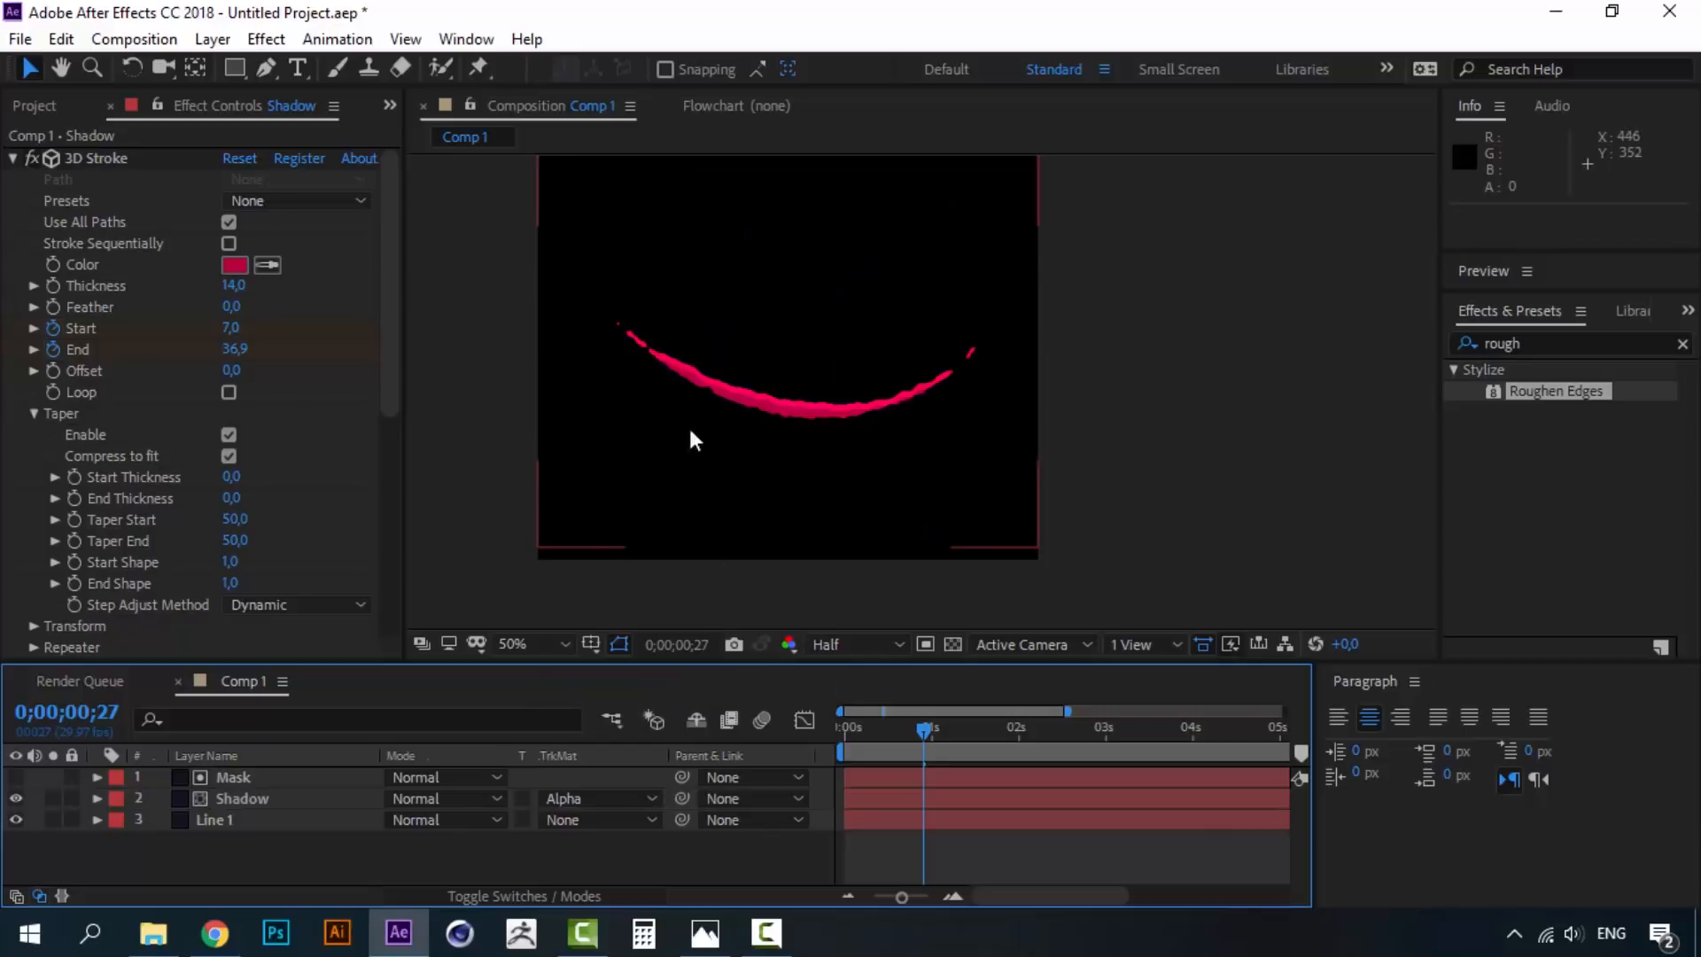
- Zoom and pan along the masked stroke to inspect its offset edge
click(233, 780)
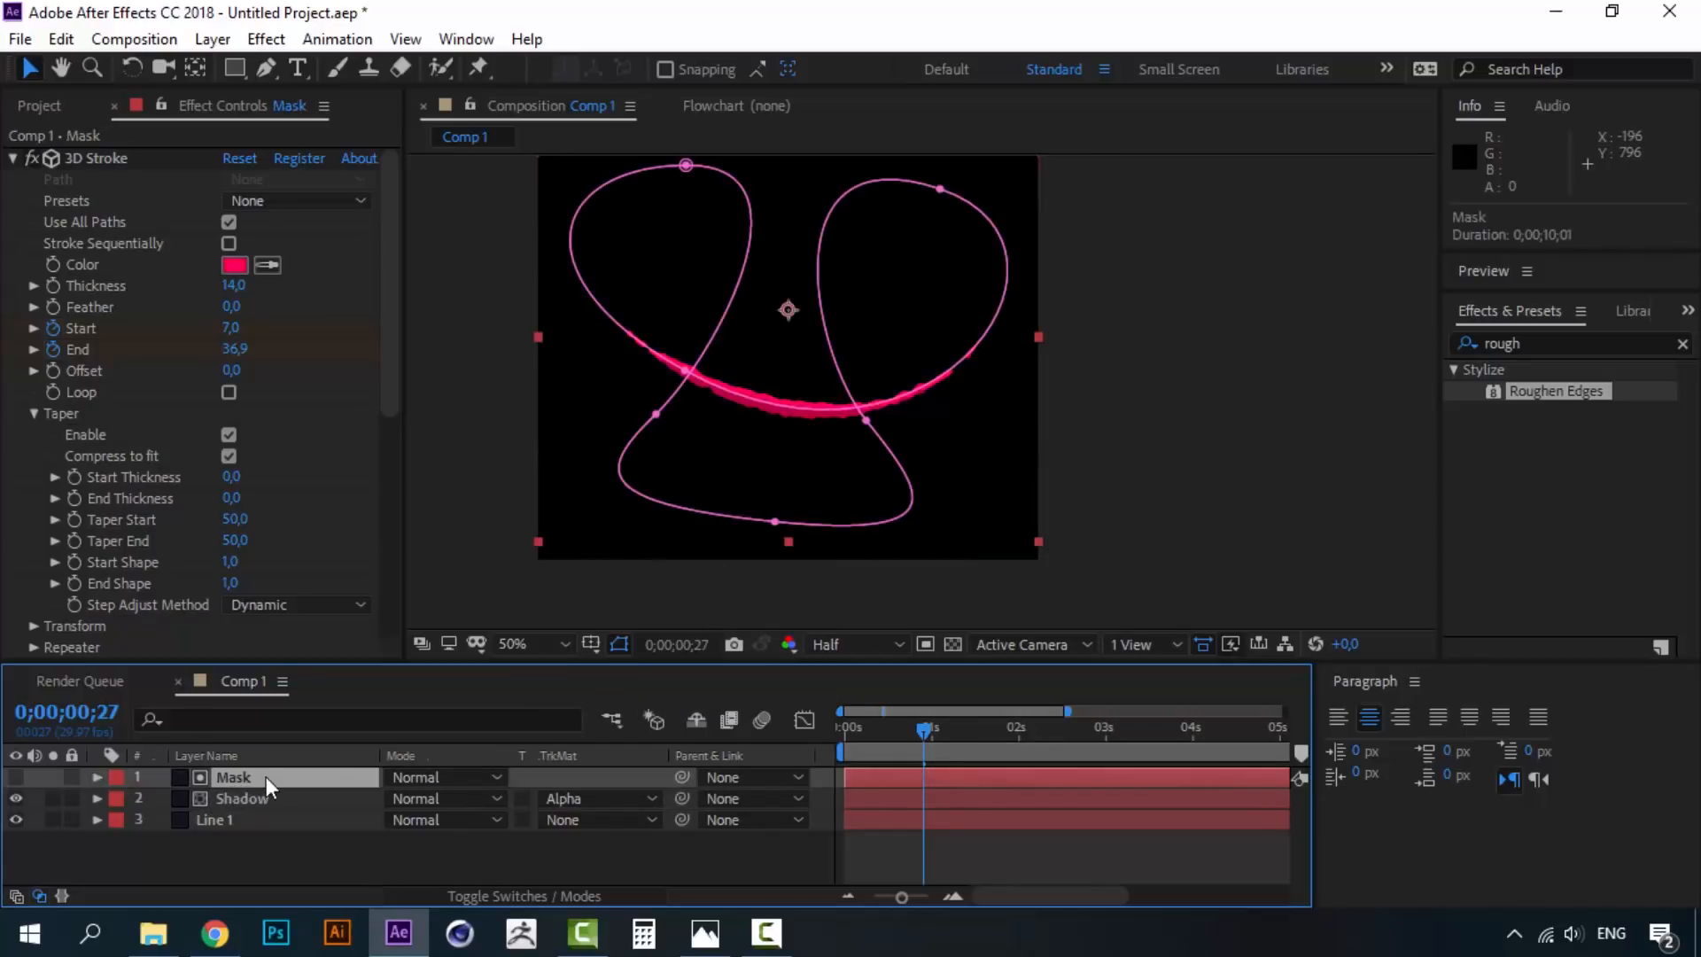
click(251, 801)
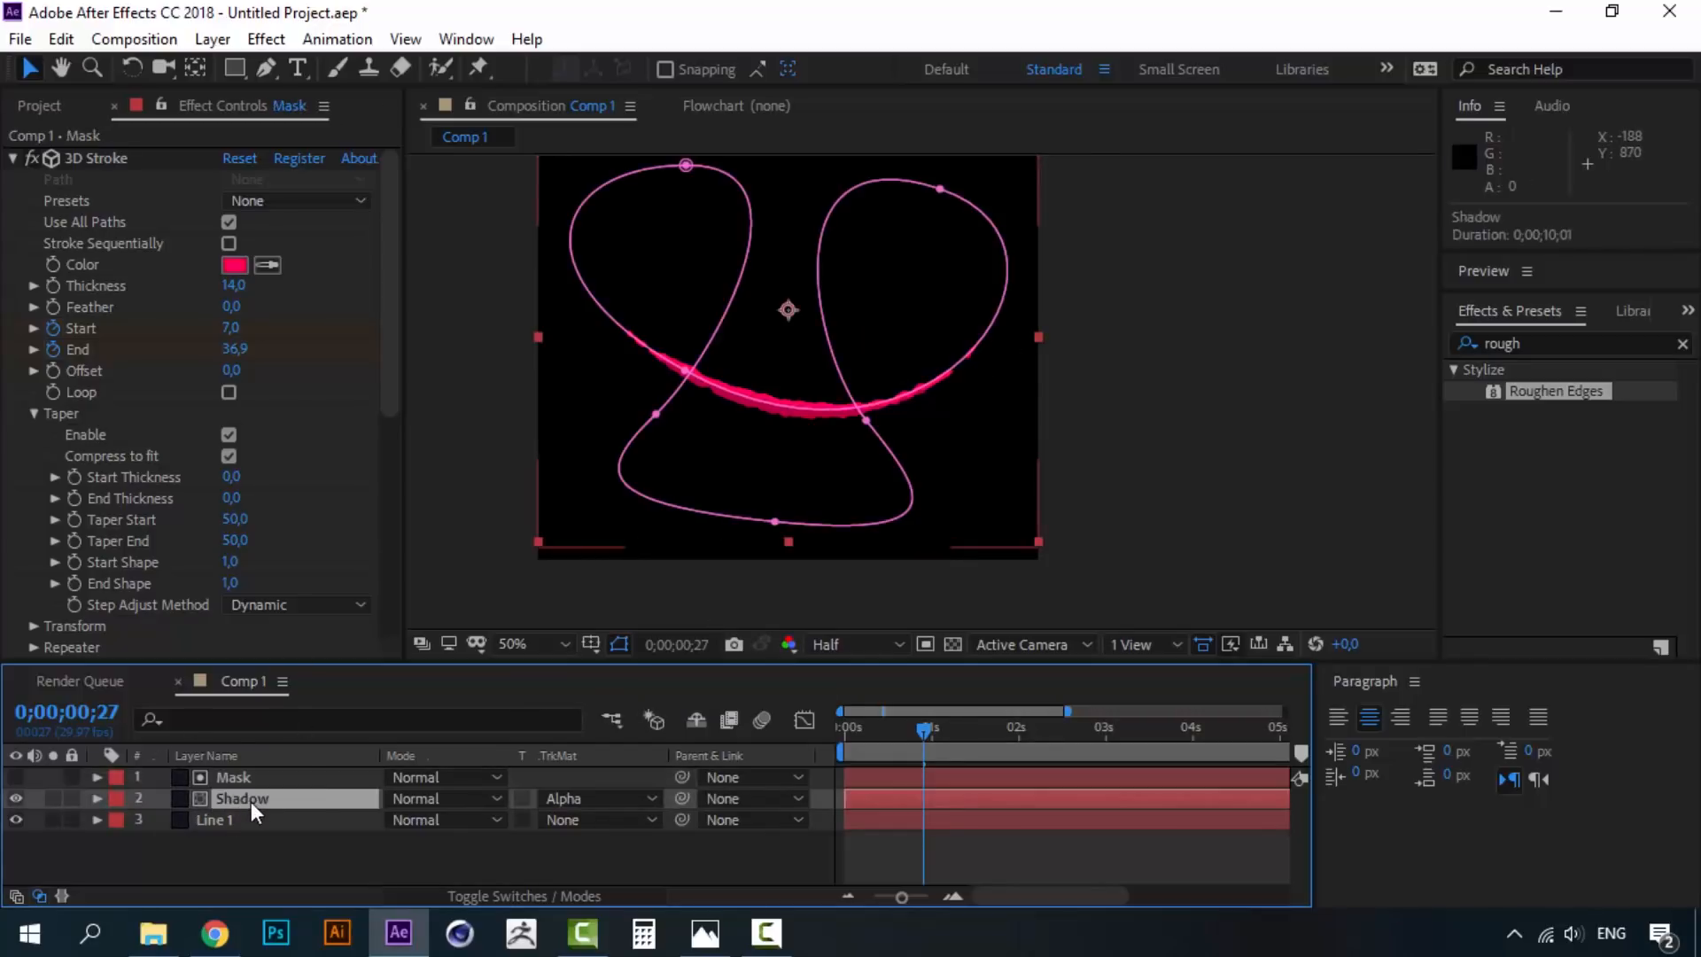
scroll(759, 454, up, 2)
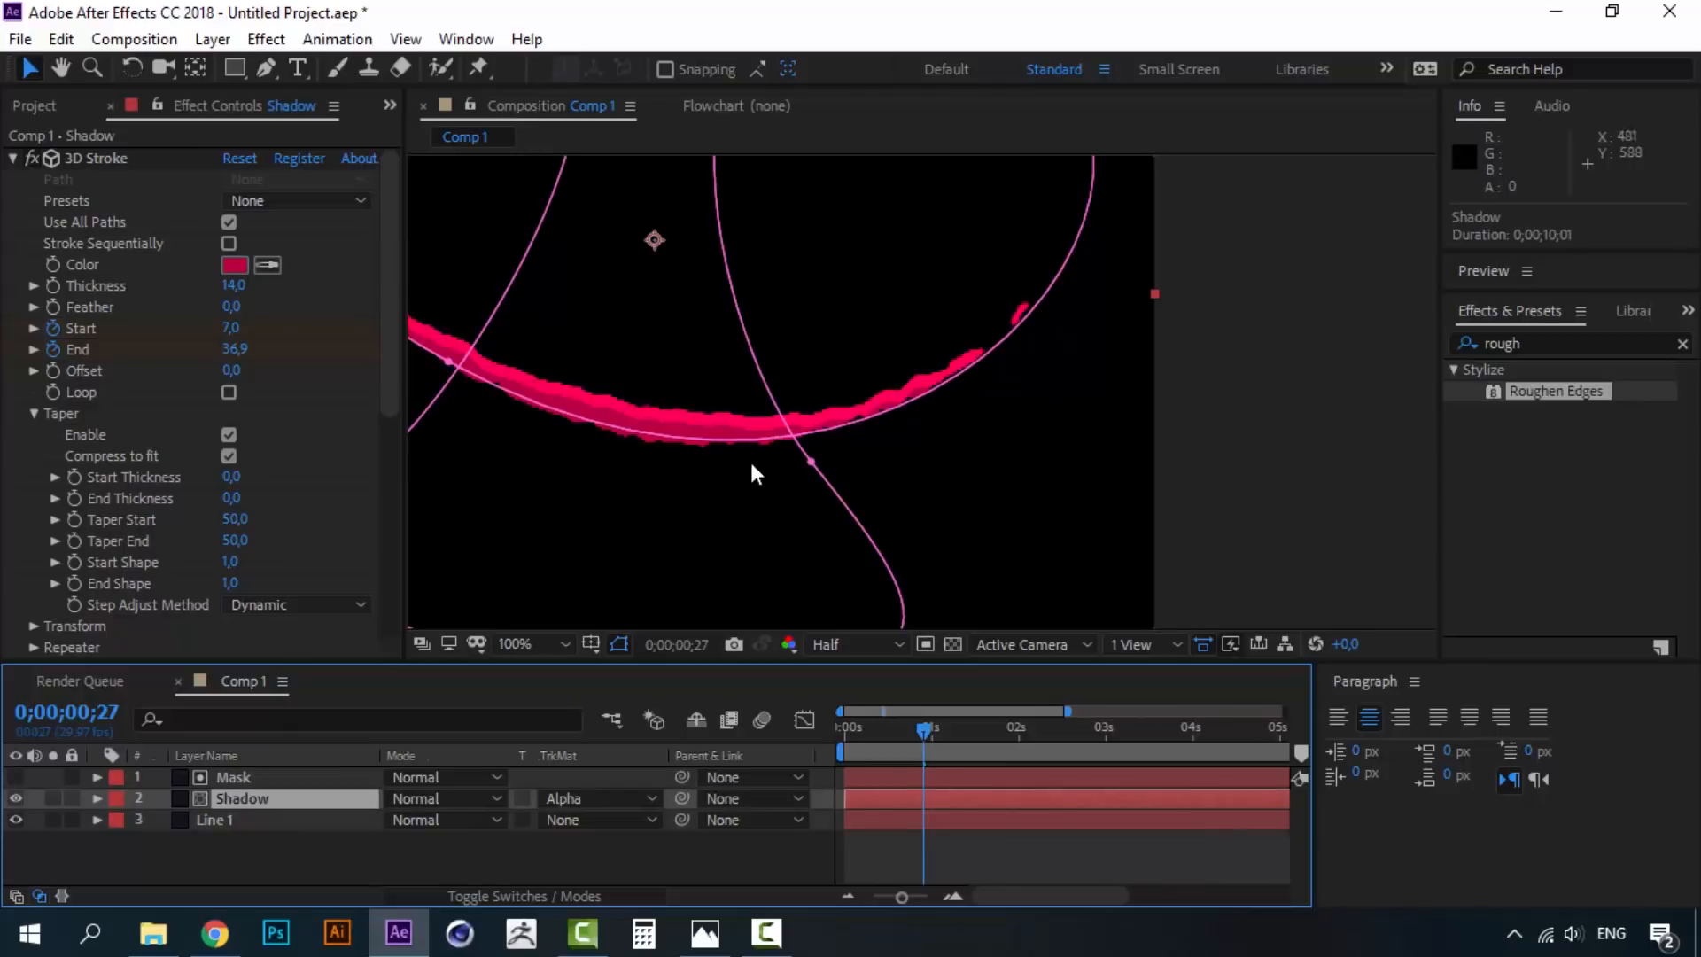
drag(751, 459, 1087, 495)
drag(474, 214, 651, 221)
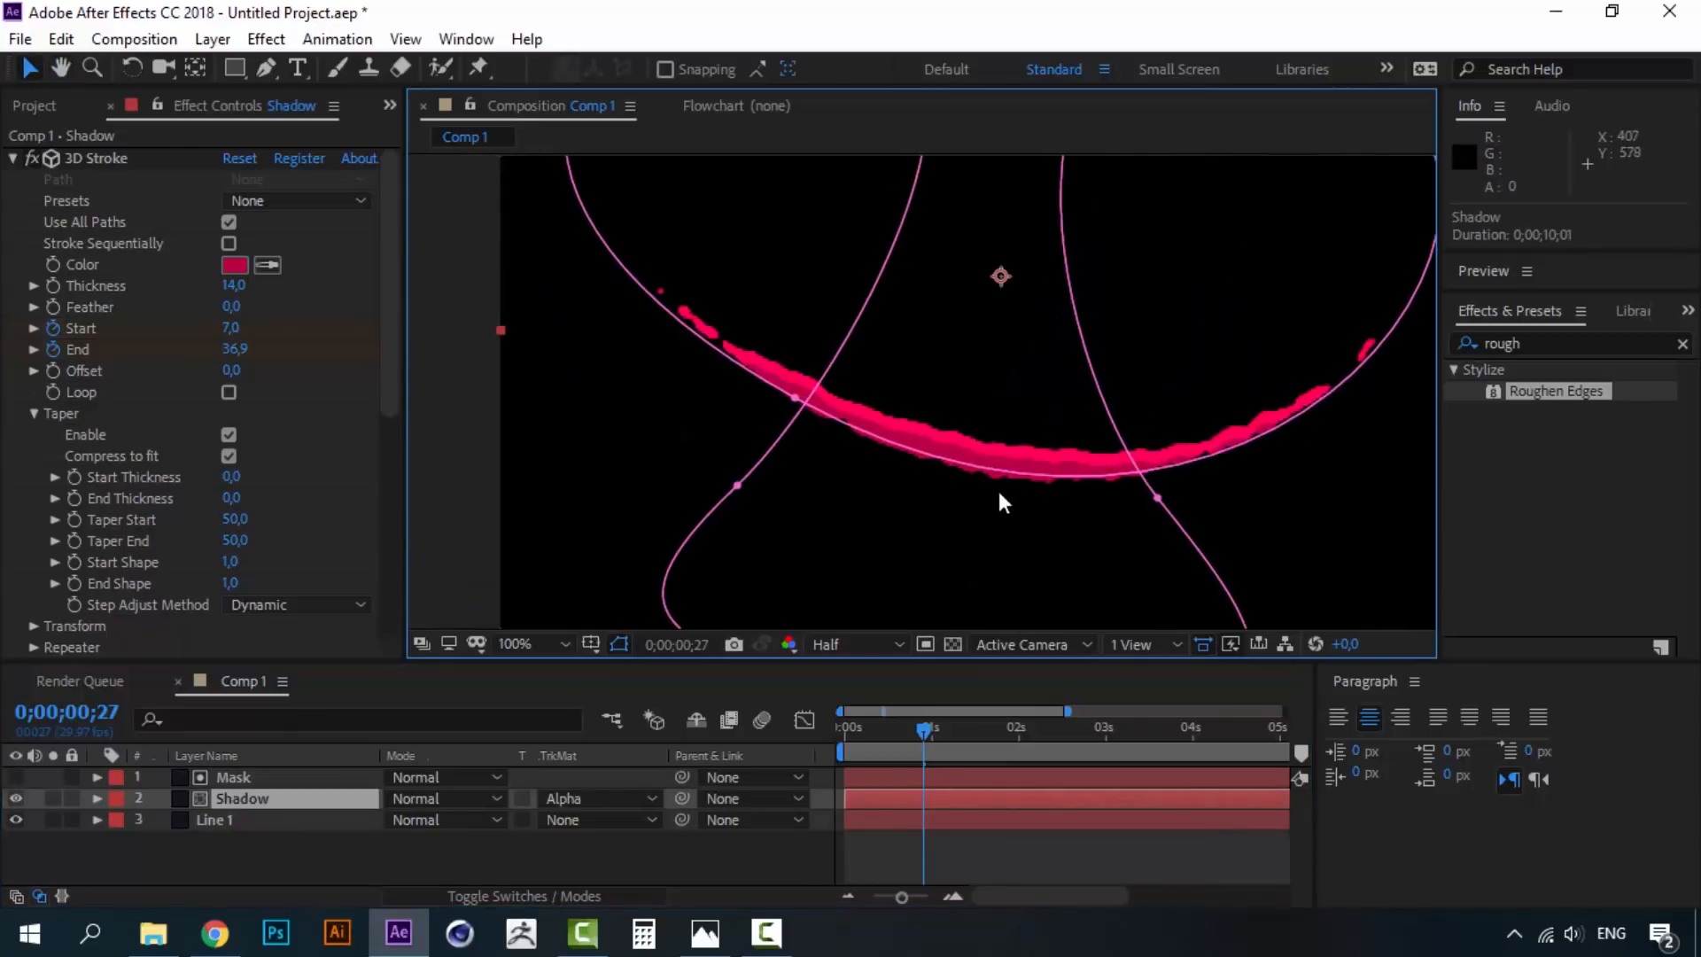
scroll(883, 494, down, 2)
click(815, 728)
- Preview the stroke animation twice with Line 1 selected, then bring up Gif.gif in Photos
key(space)
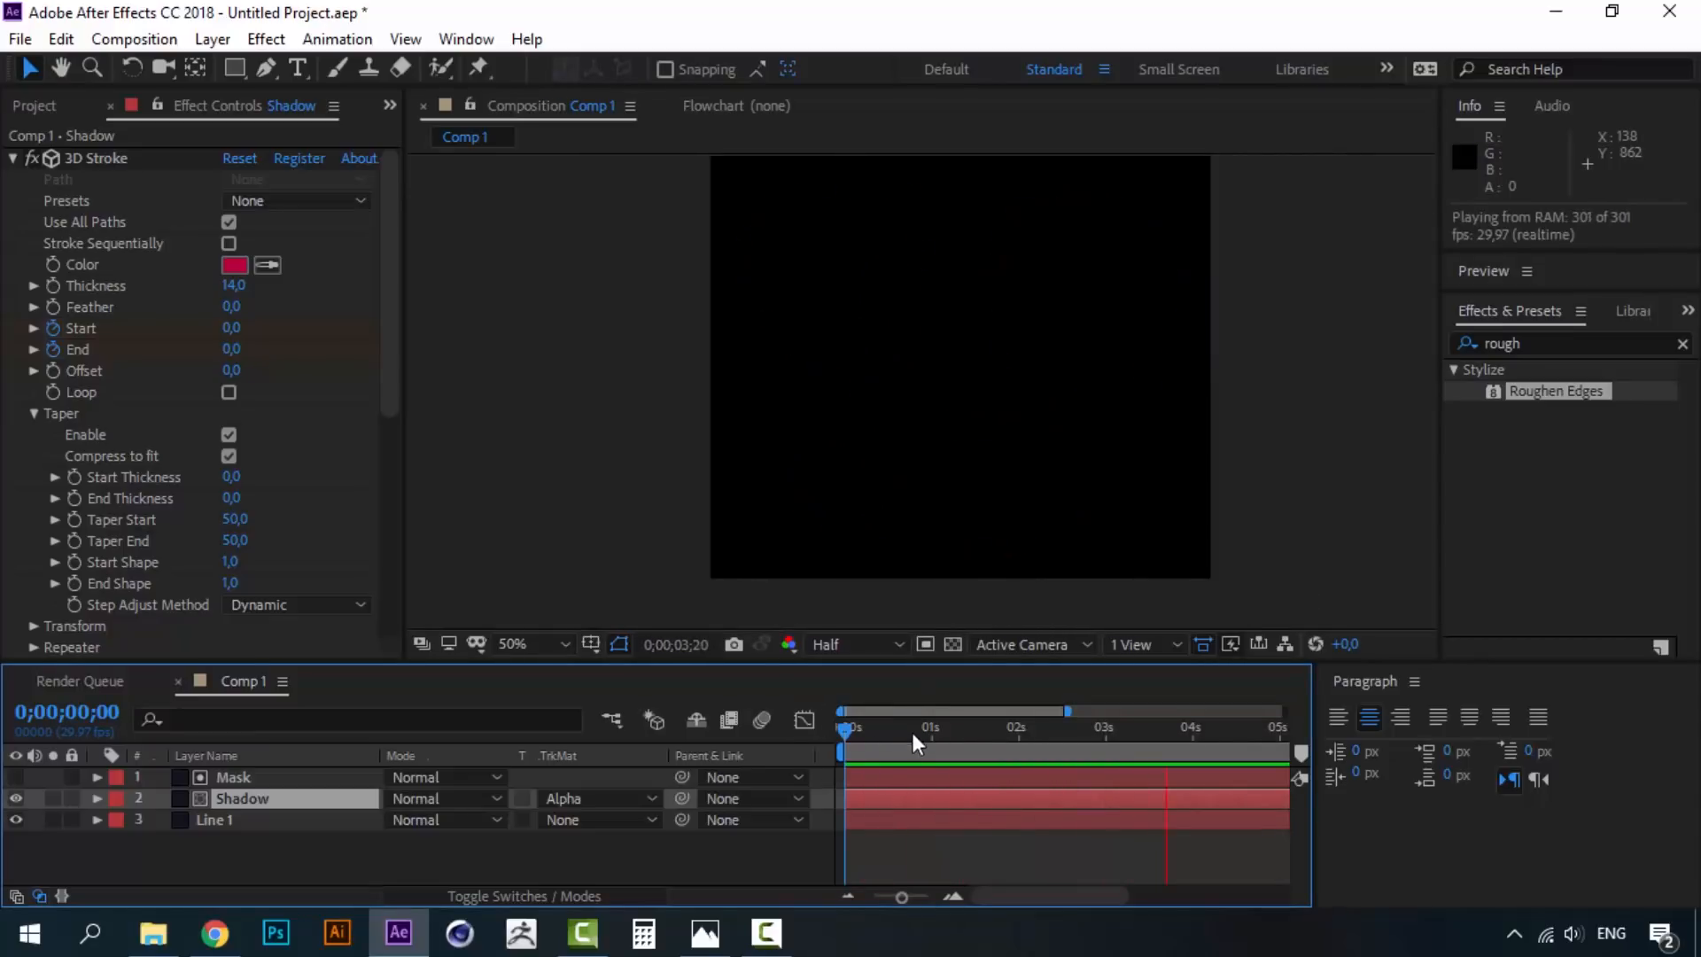
click(849, 731)
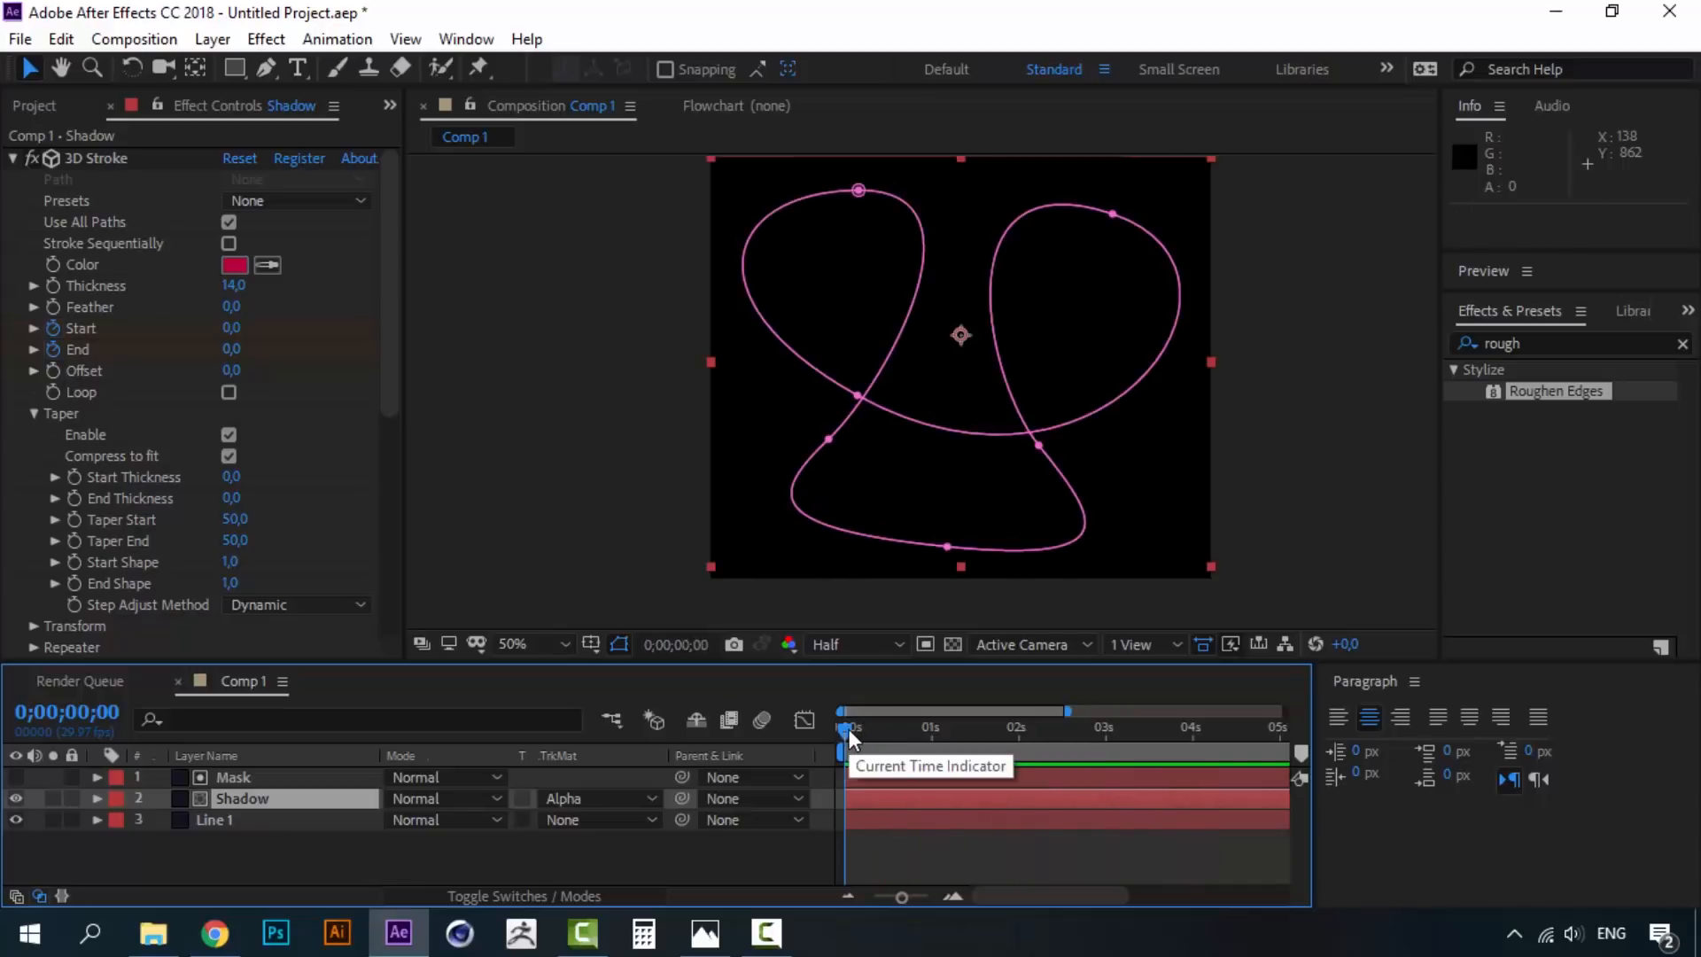
click(275, 822)
click(237, 801)
click(232, 819)
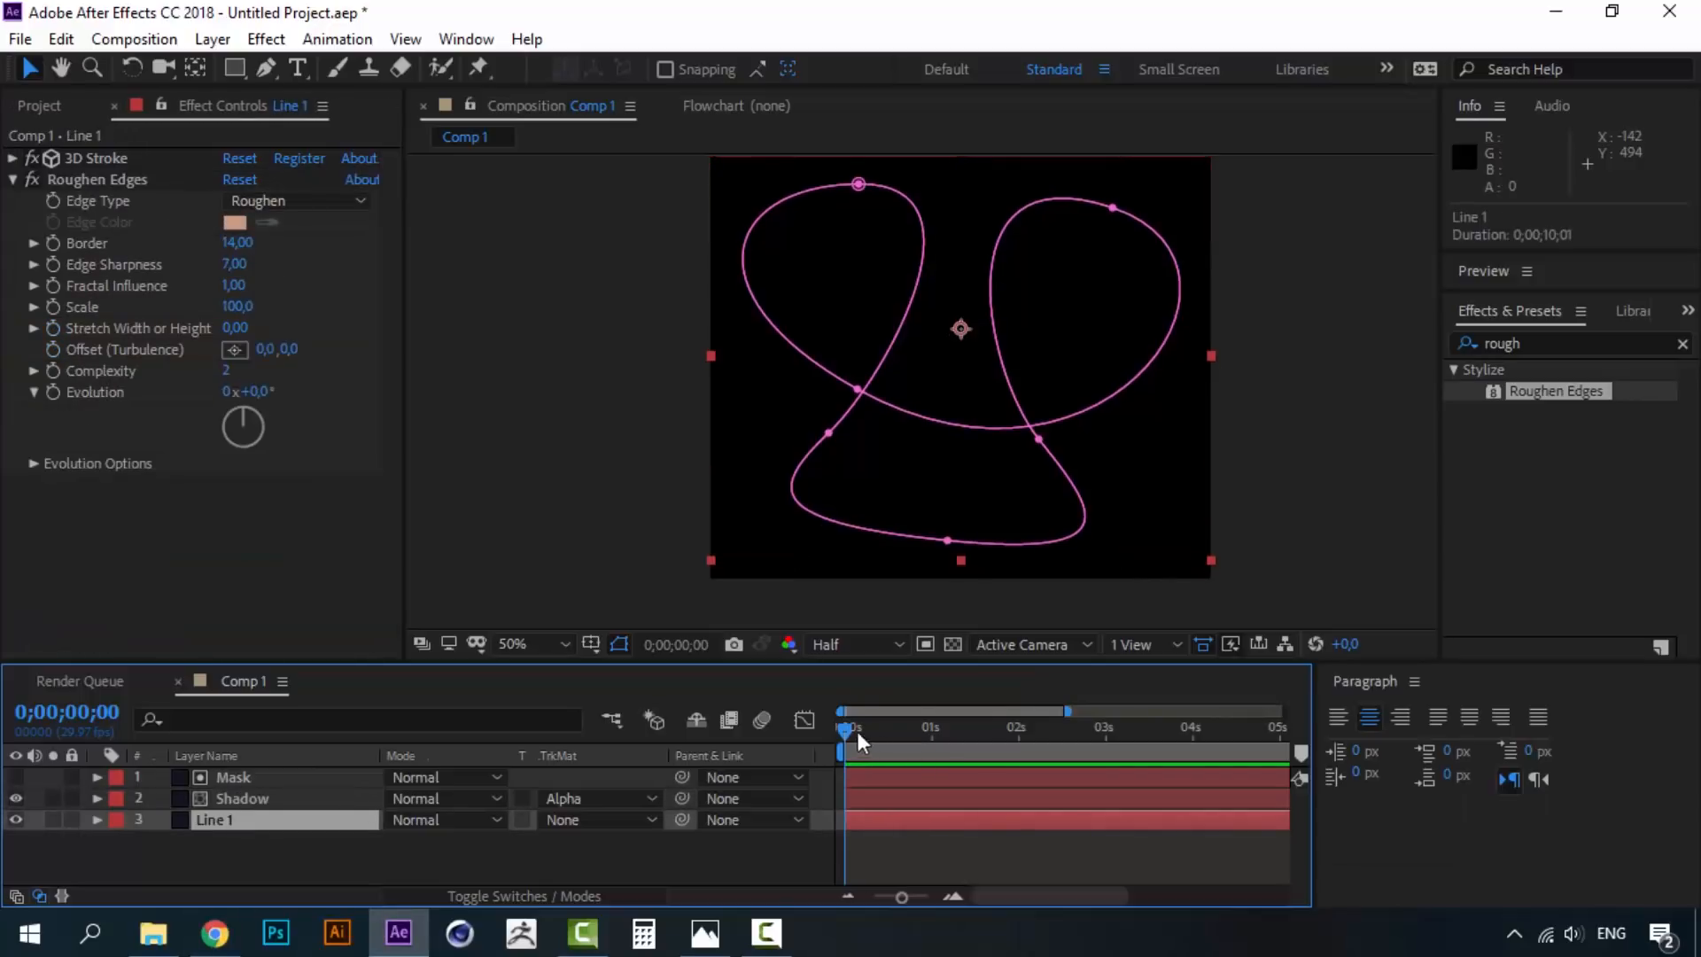
key(space)
drag(842, 728, 923, 726)
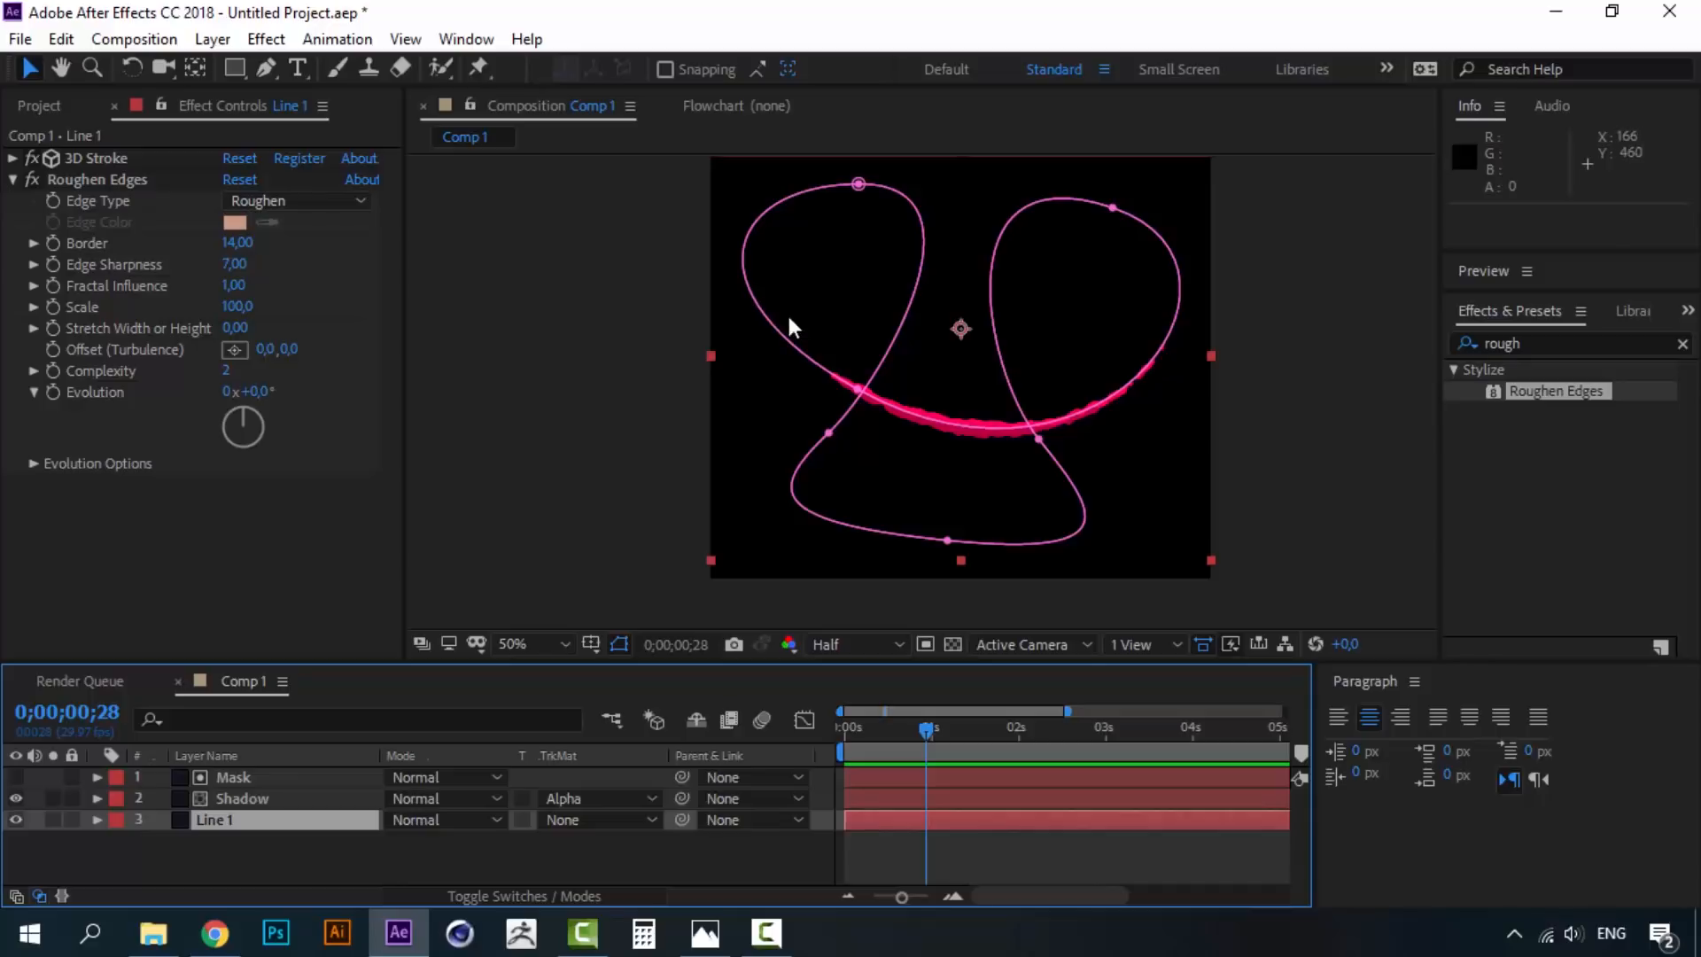
click(705, 933)
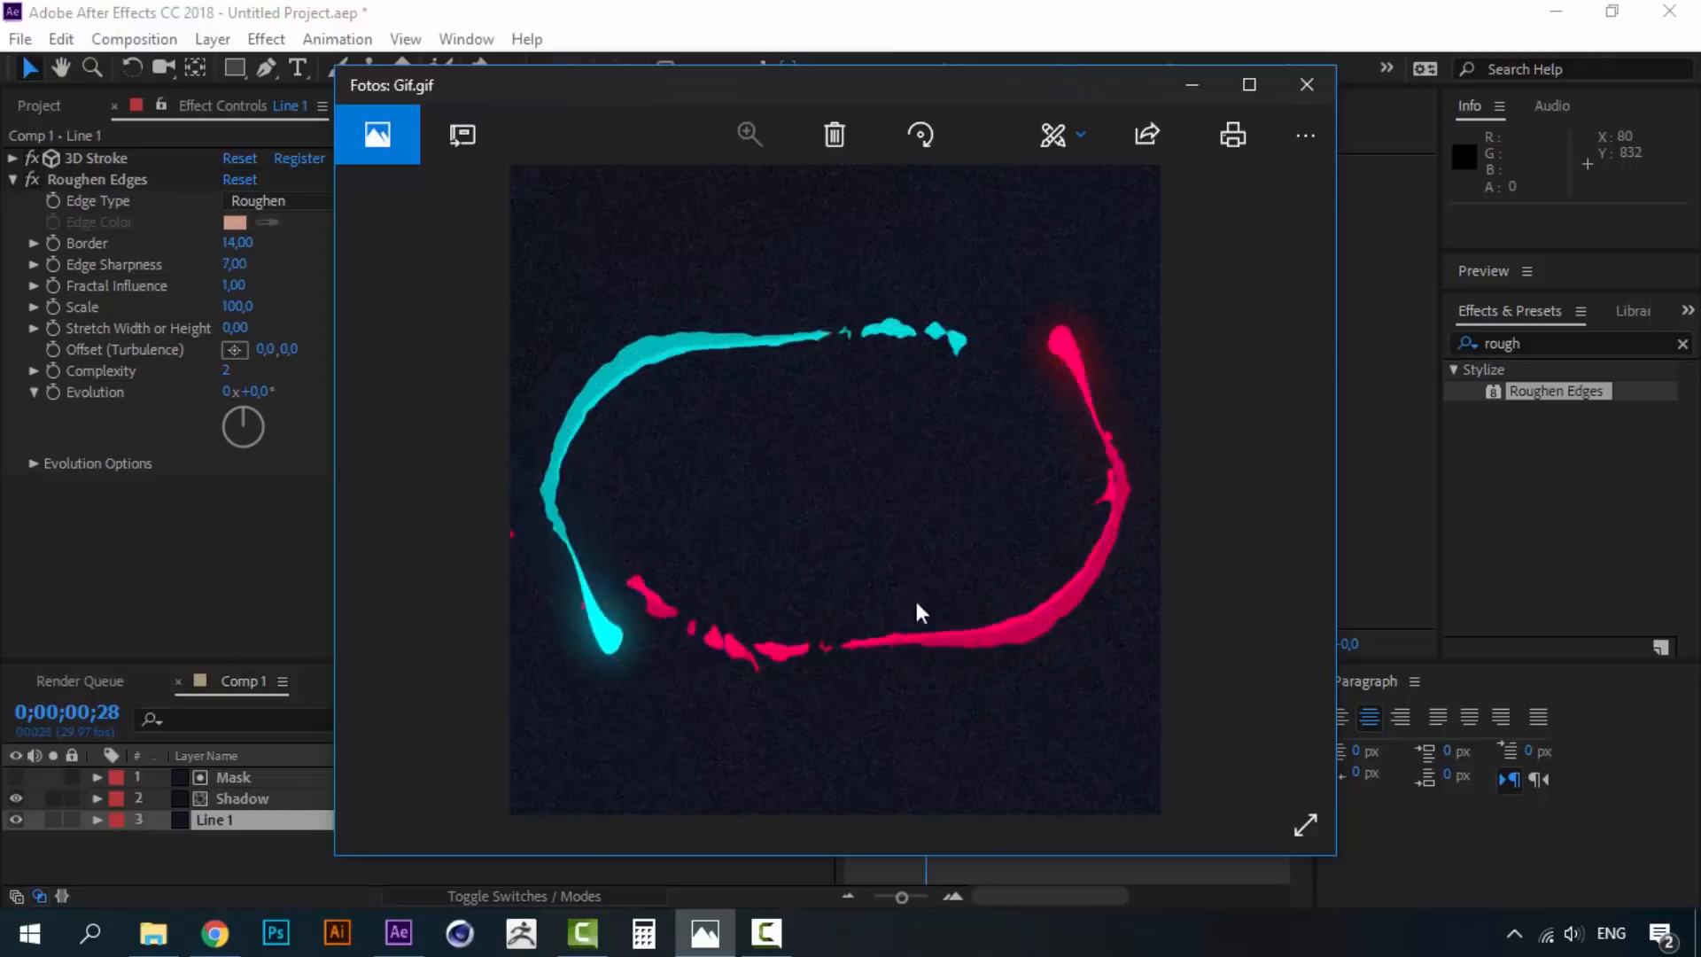
- Put away the Gif.gif reference and scrub Comp 1 with Line 1 selected
click(705, 939)
mouse_move(914, 725)
mouse_down()
mouse_move(890, 725)
mouse_move(961, 725)
mouse_move(929, 727)
mouse_up()
click(222, 820)
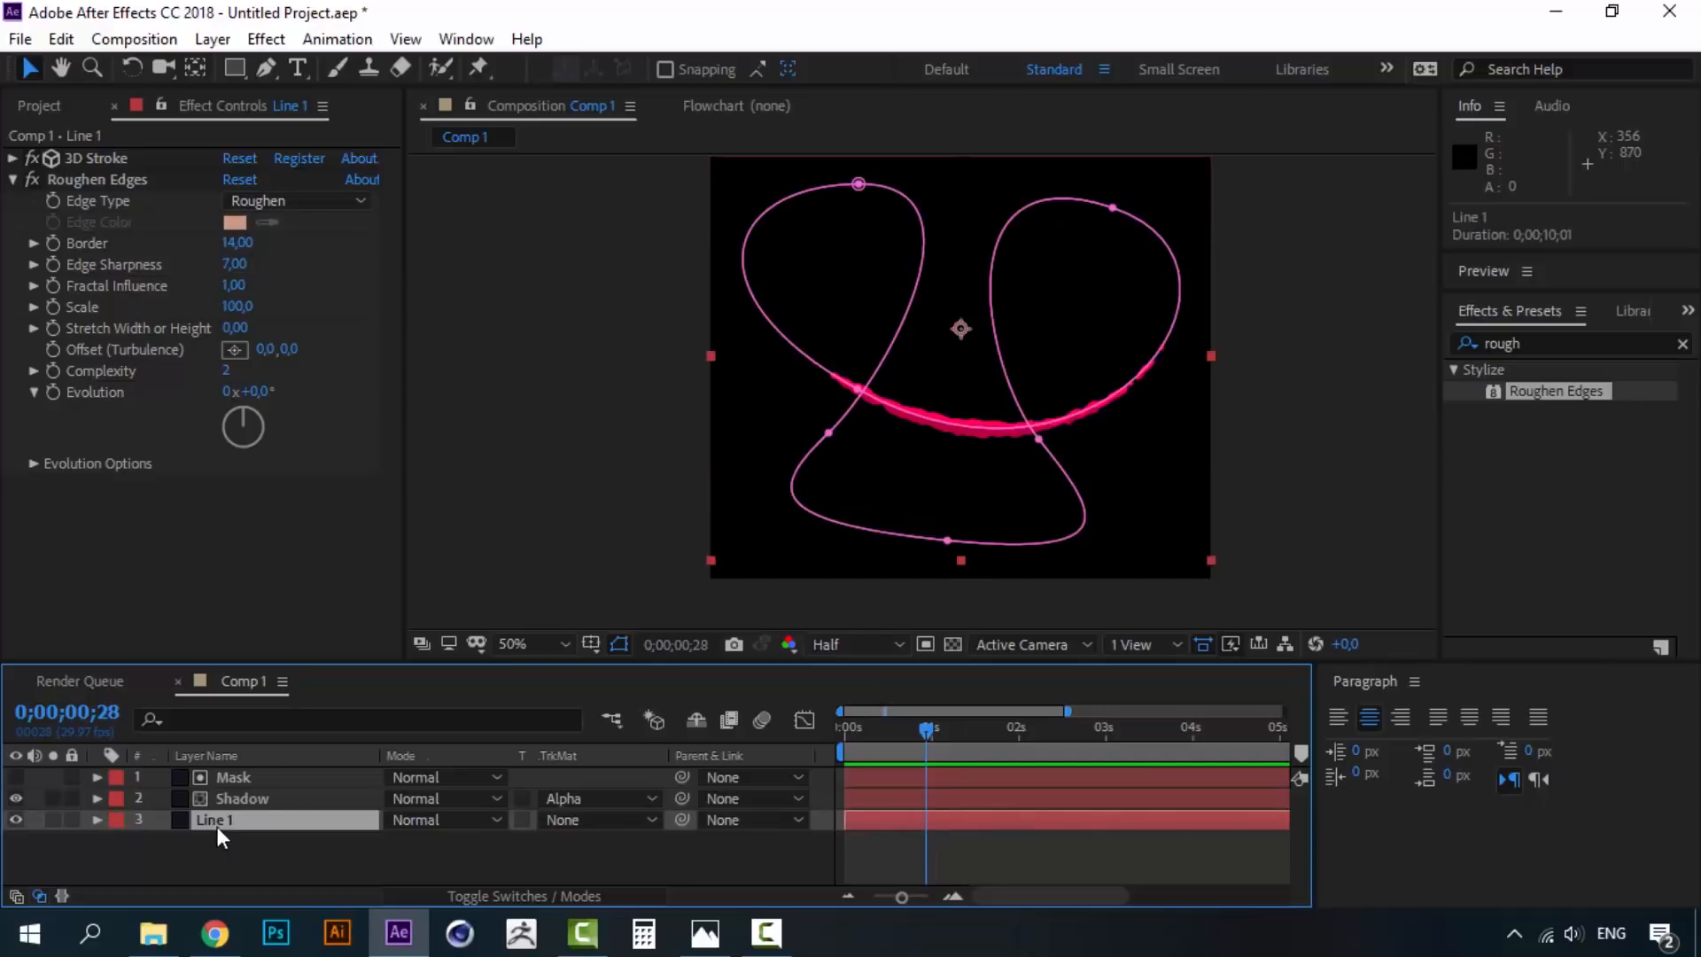
- Duplicate Line 1, place the copy below it, and rename it "tail"
key(ctrl+d)
drag(220, 822, 218, 845)
key(Return)
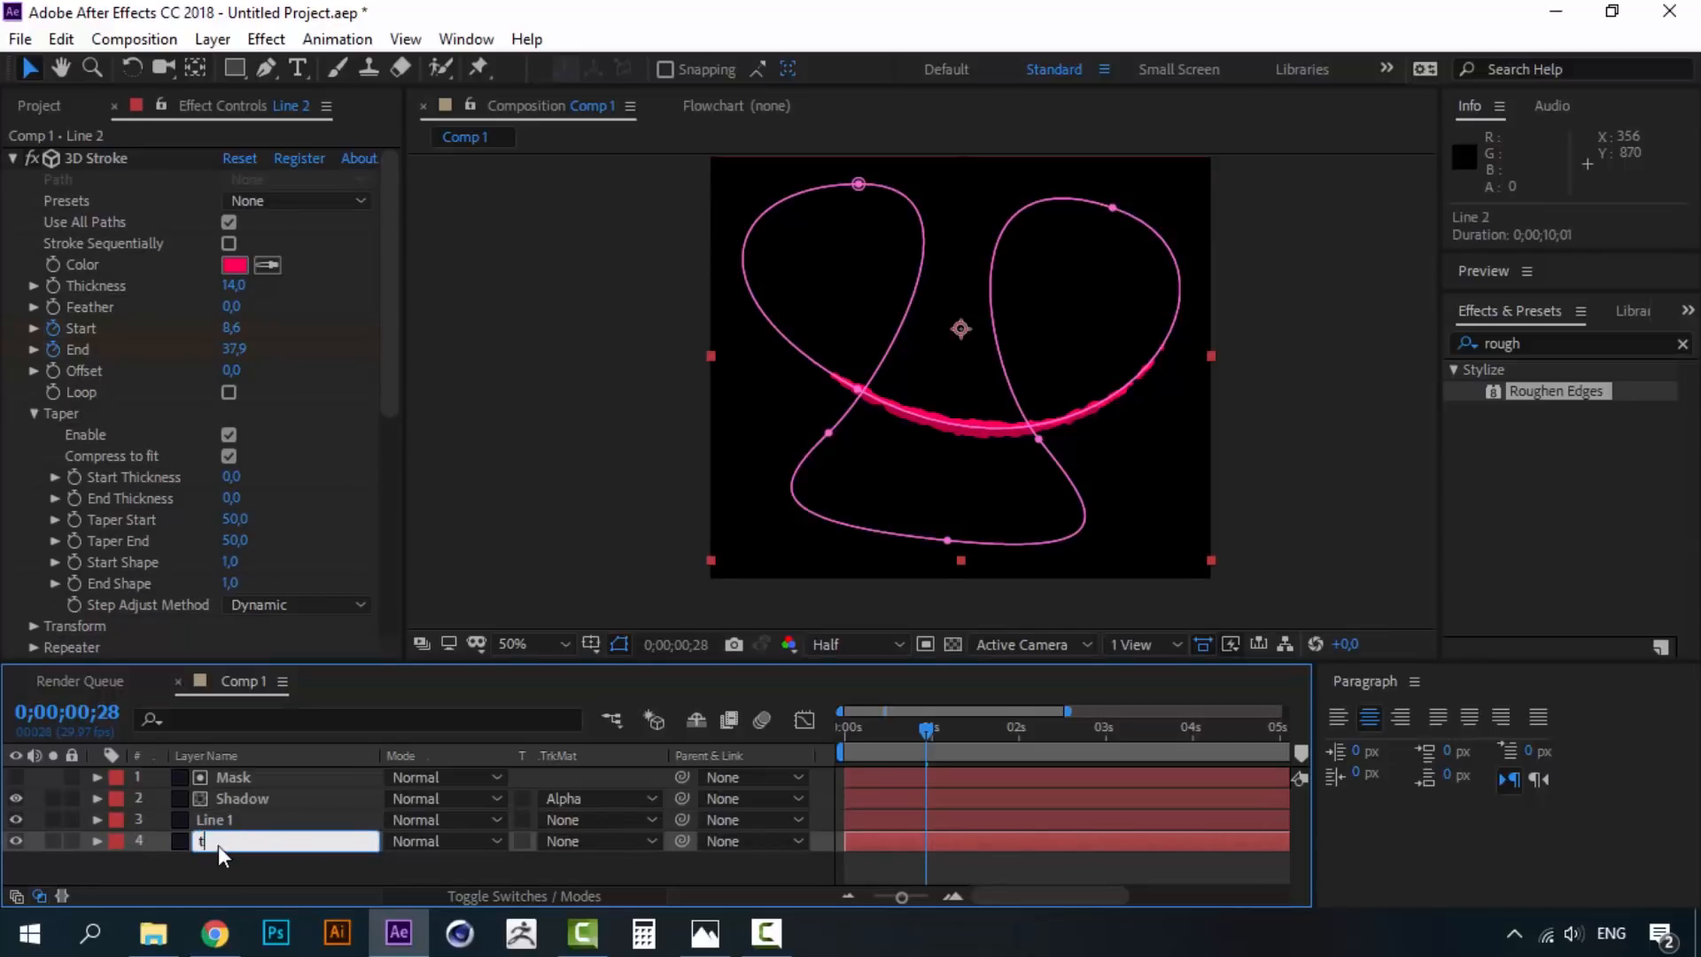
text(tail)
click(218, 868)
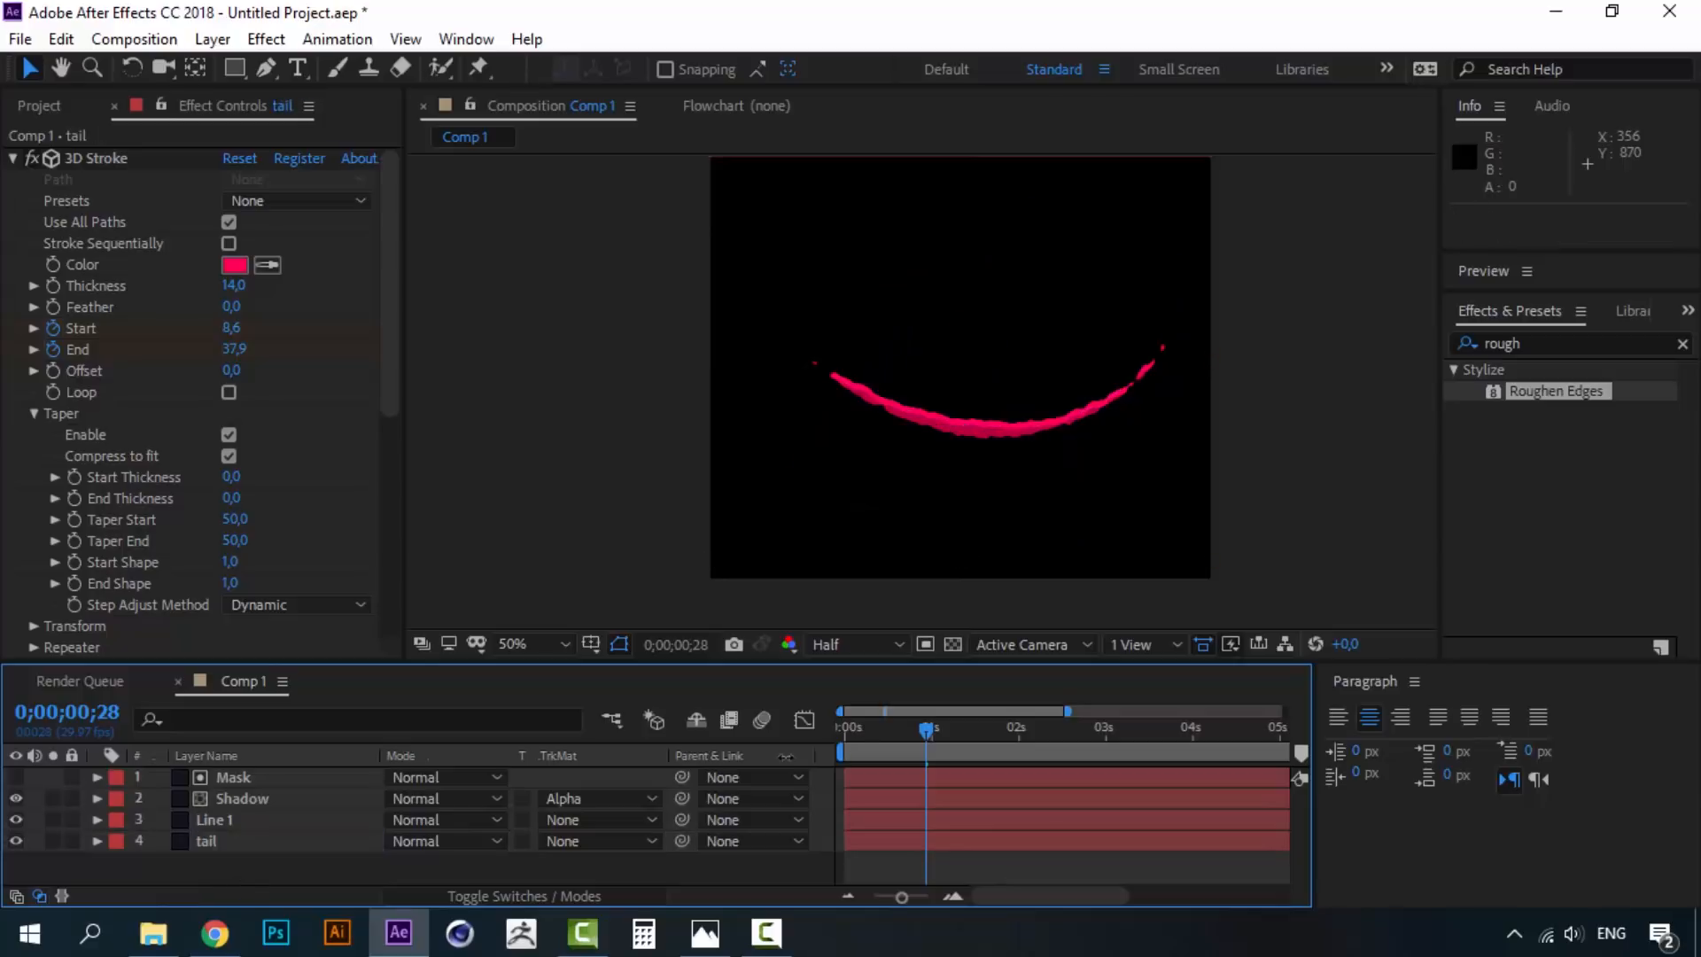
- Shift the tail layer to start about 11 frames later and preview it
click(253, 842)
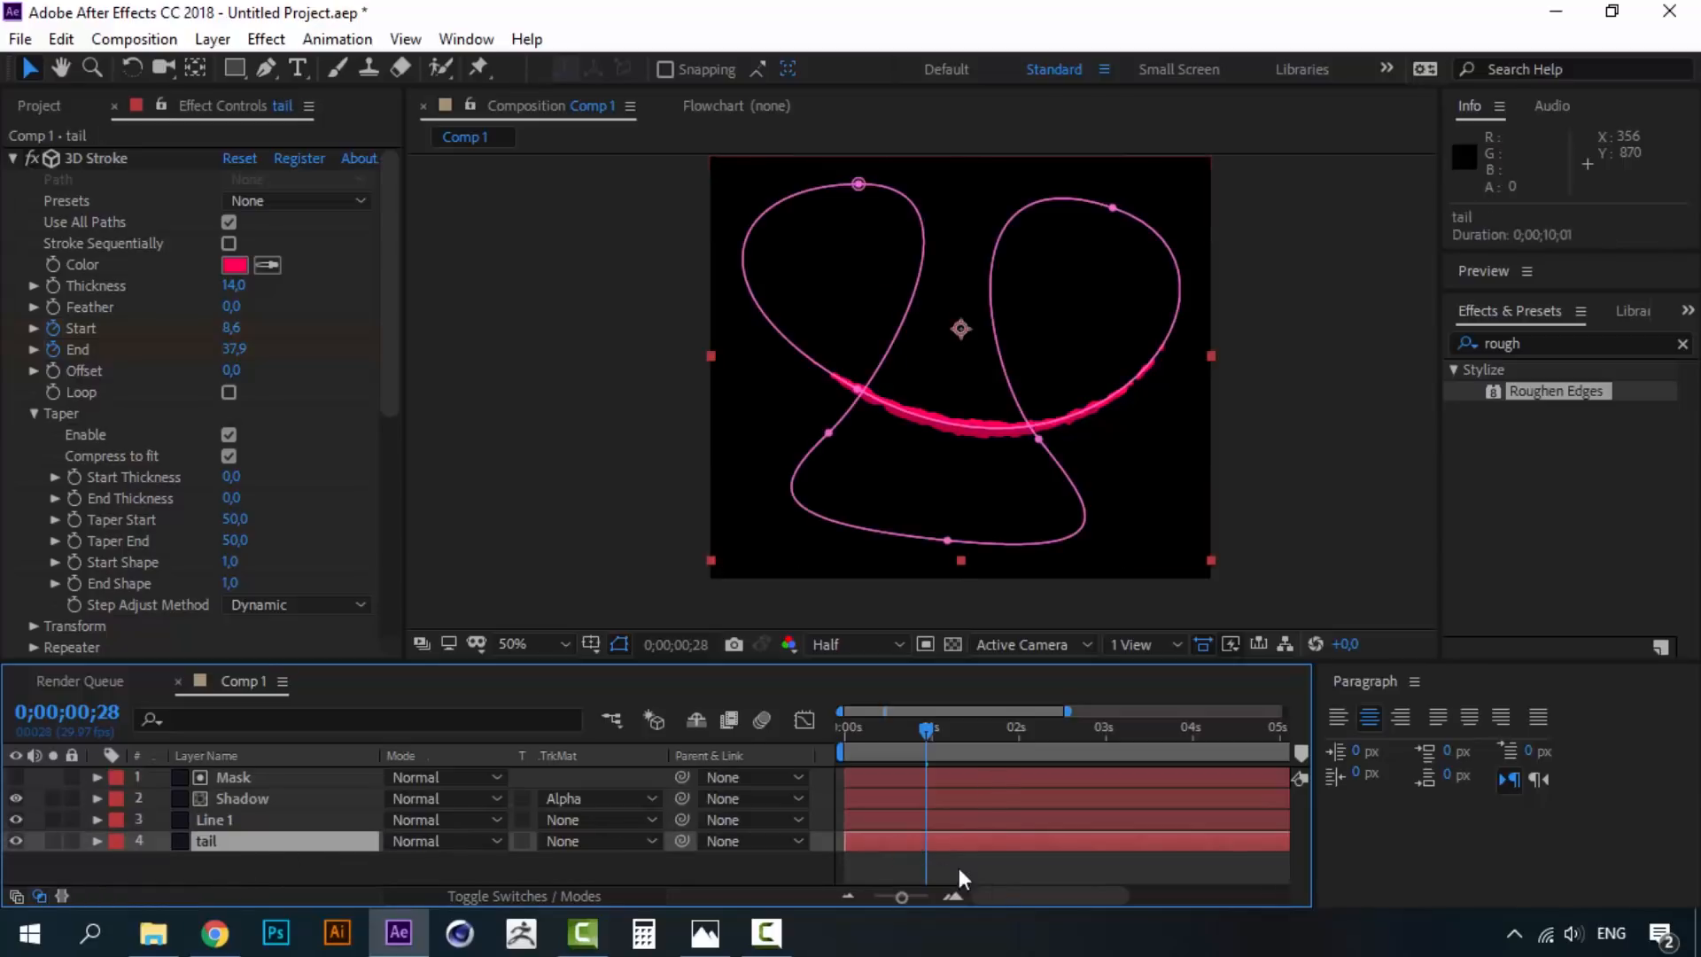
mouse_move(875, 842)
mouse_down()
mouse_move(922, 844)
mouse_move(907, 843)
mouse_up()
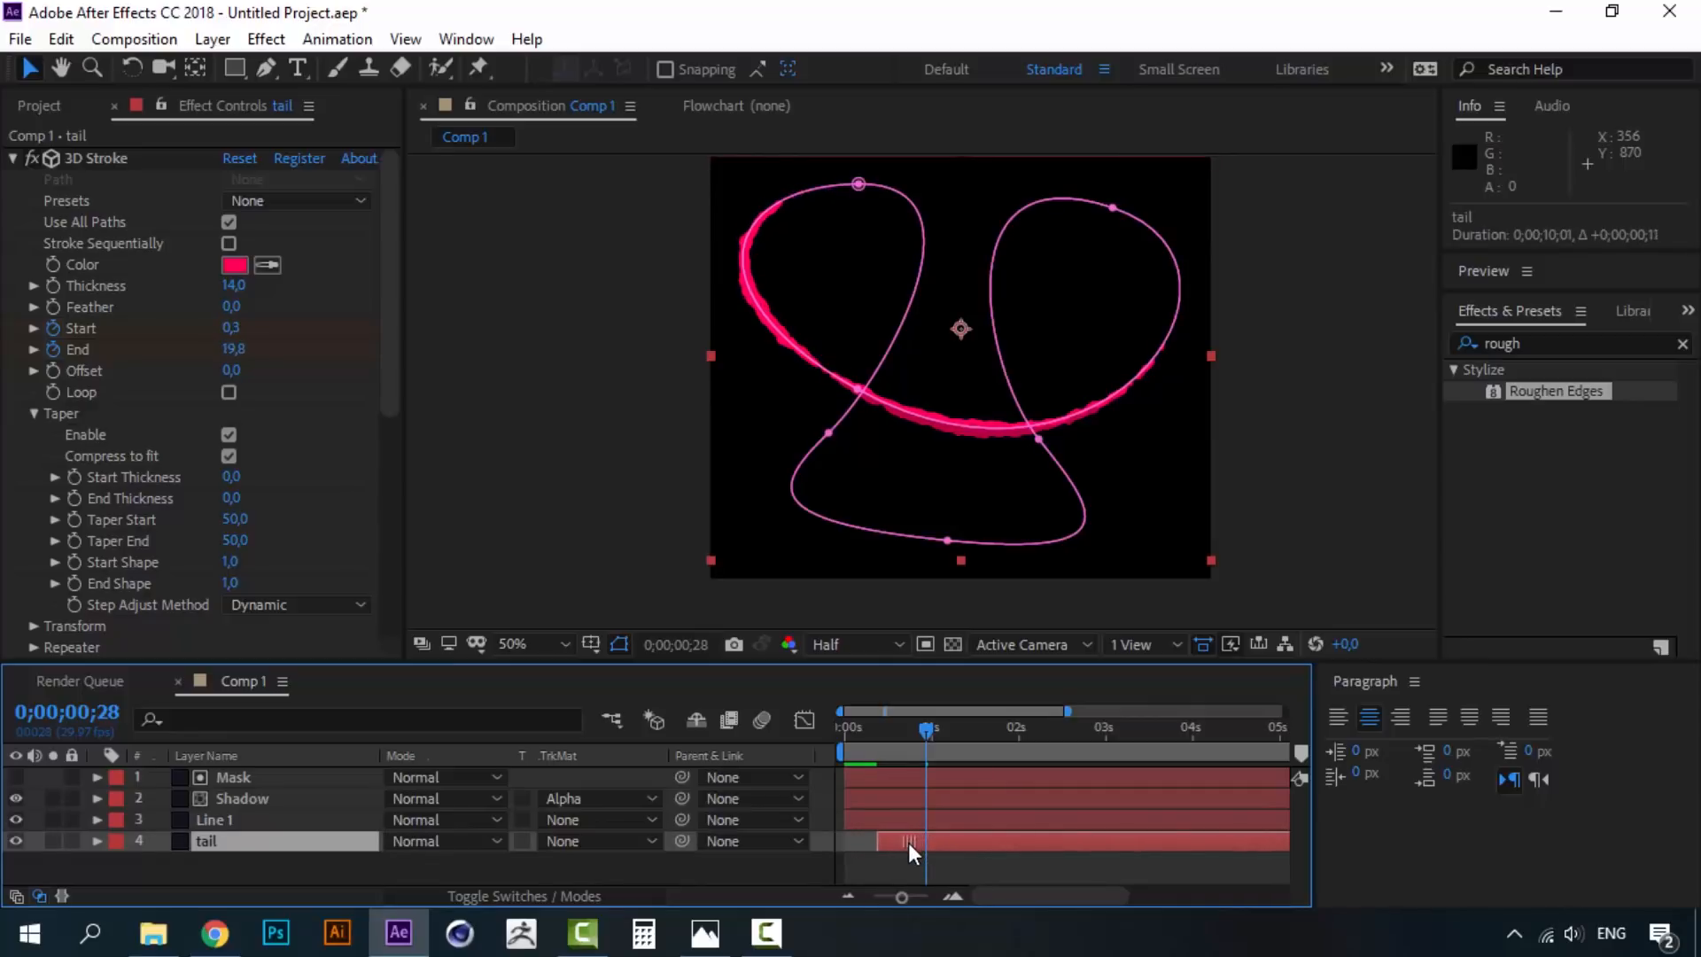
drag(923, 730, 828, 721)
key(space)
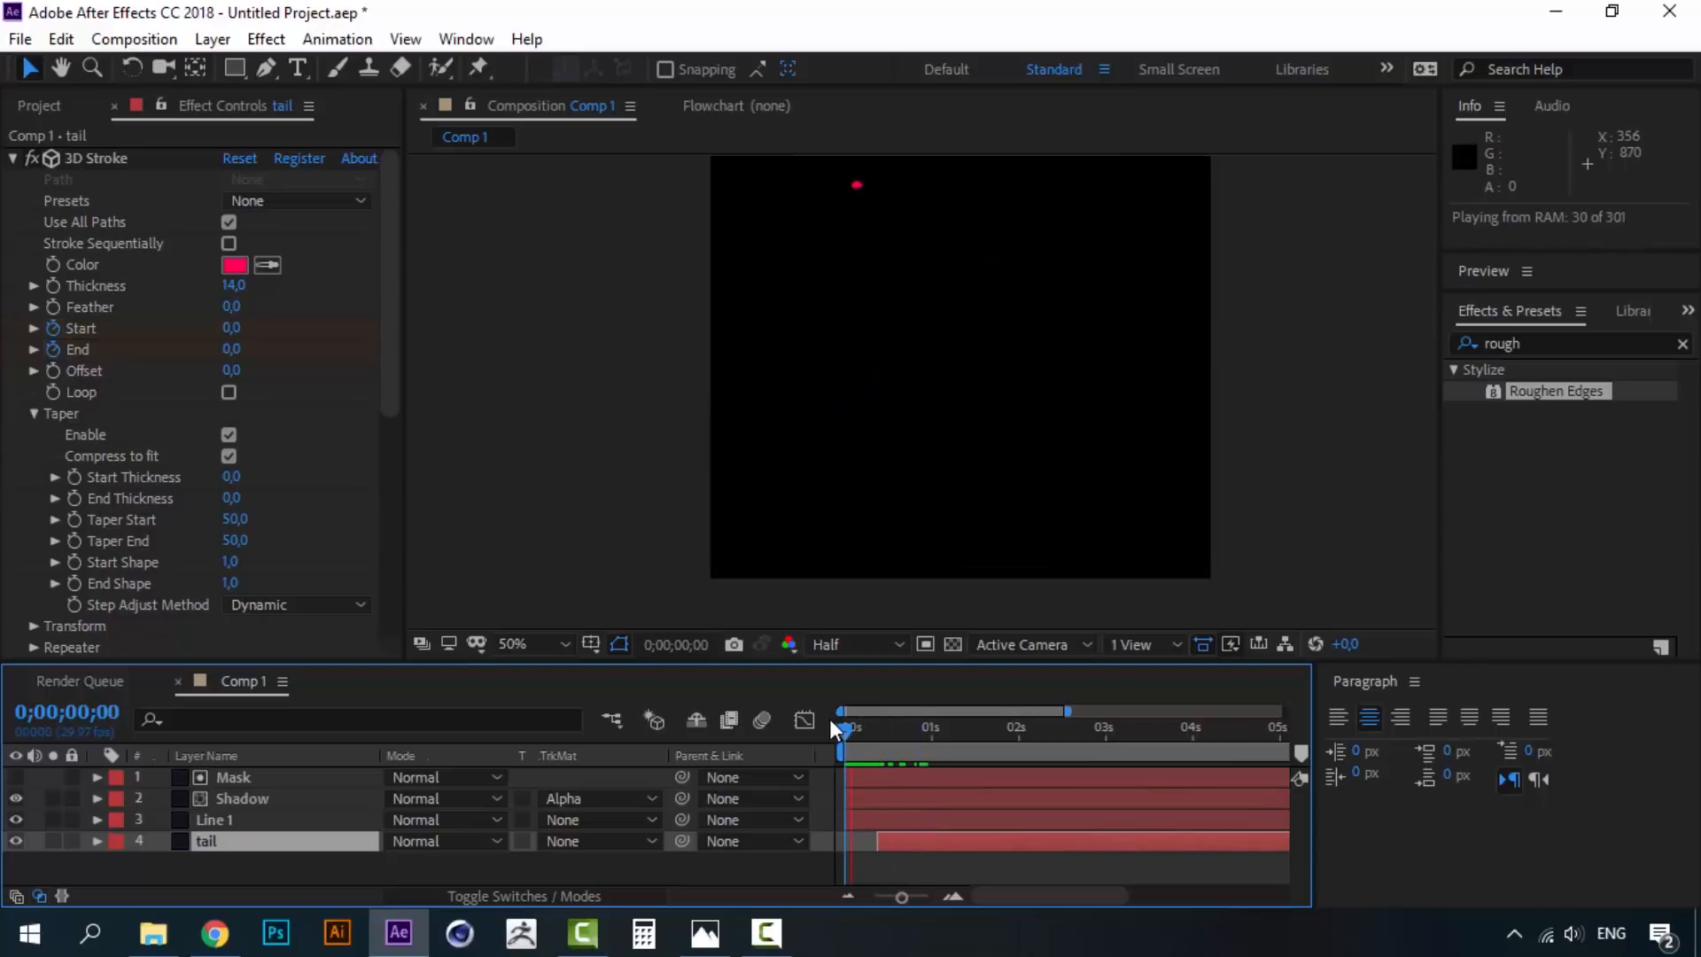
mouse_move(877, 727)
mouse_down()
mouse_move(856, 727)
mouse_move(890, 725)
mouse_up()
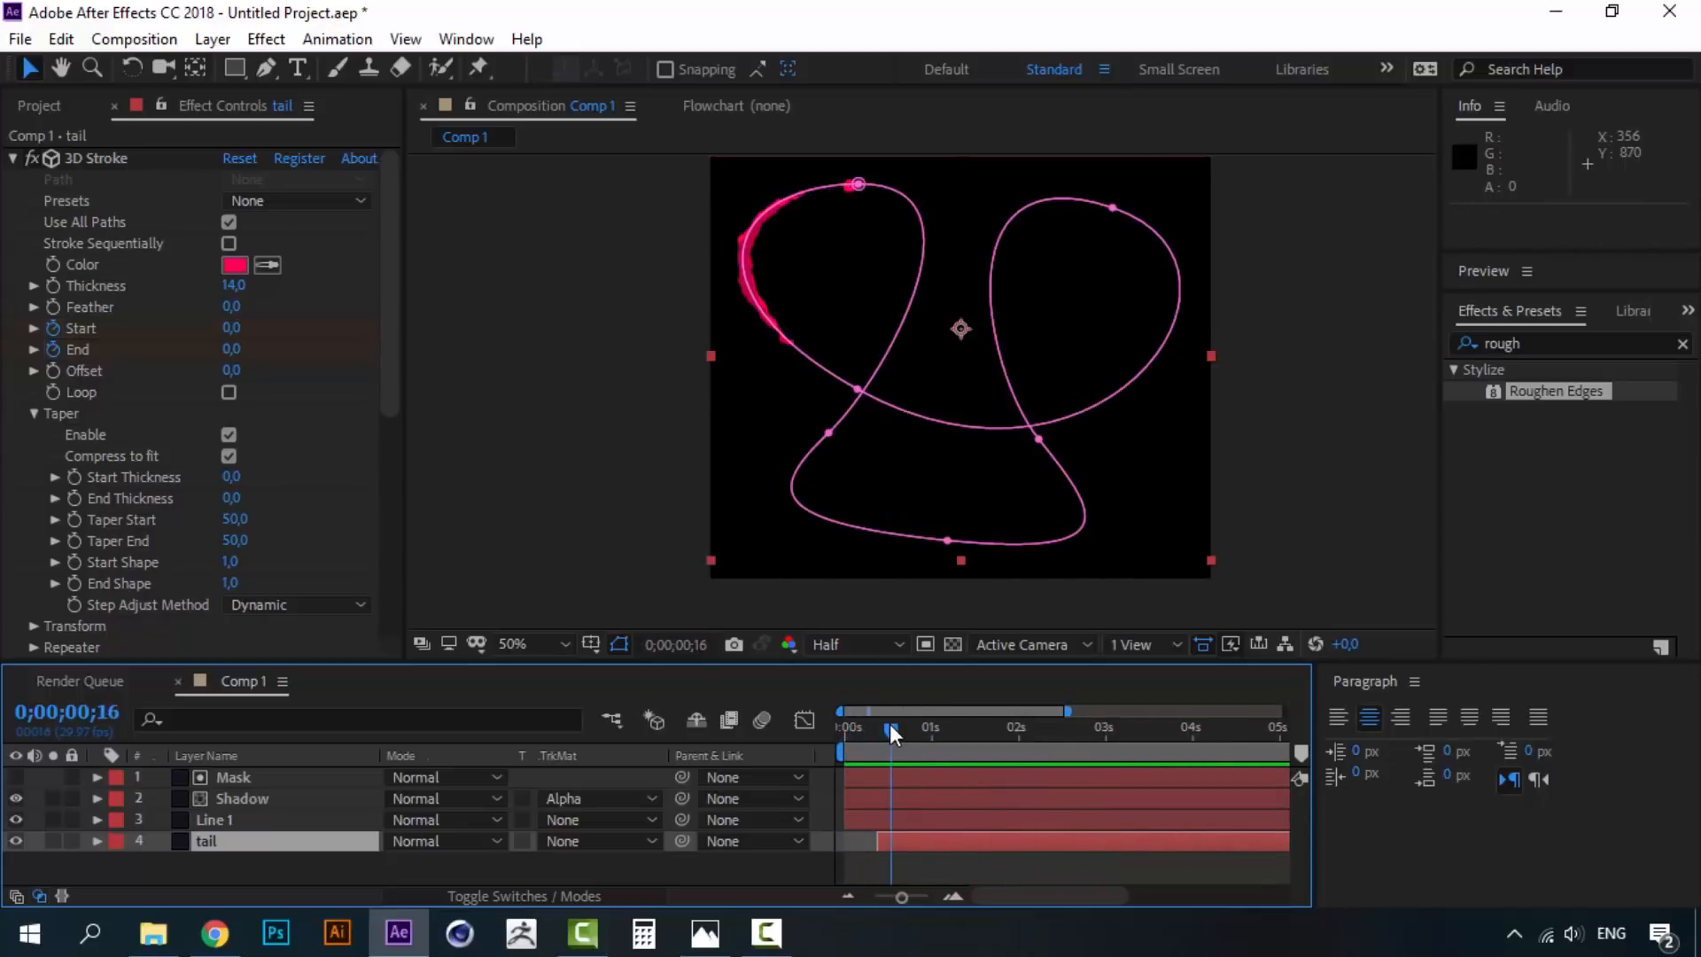
- Solo the tail layer and move to about frame 0;00;01;06
click(160, 868)
click(211, 840)
drag(395, 411, 380, 339)
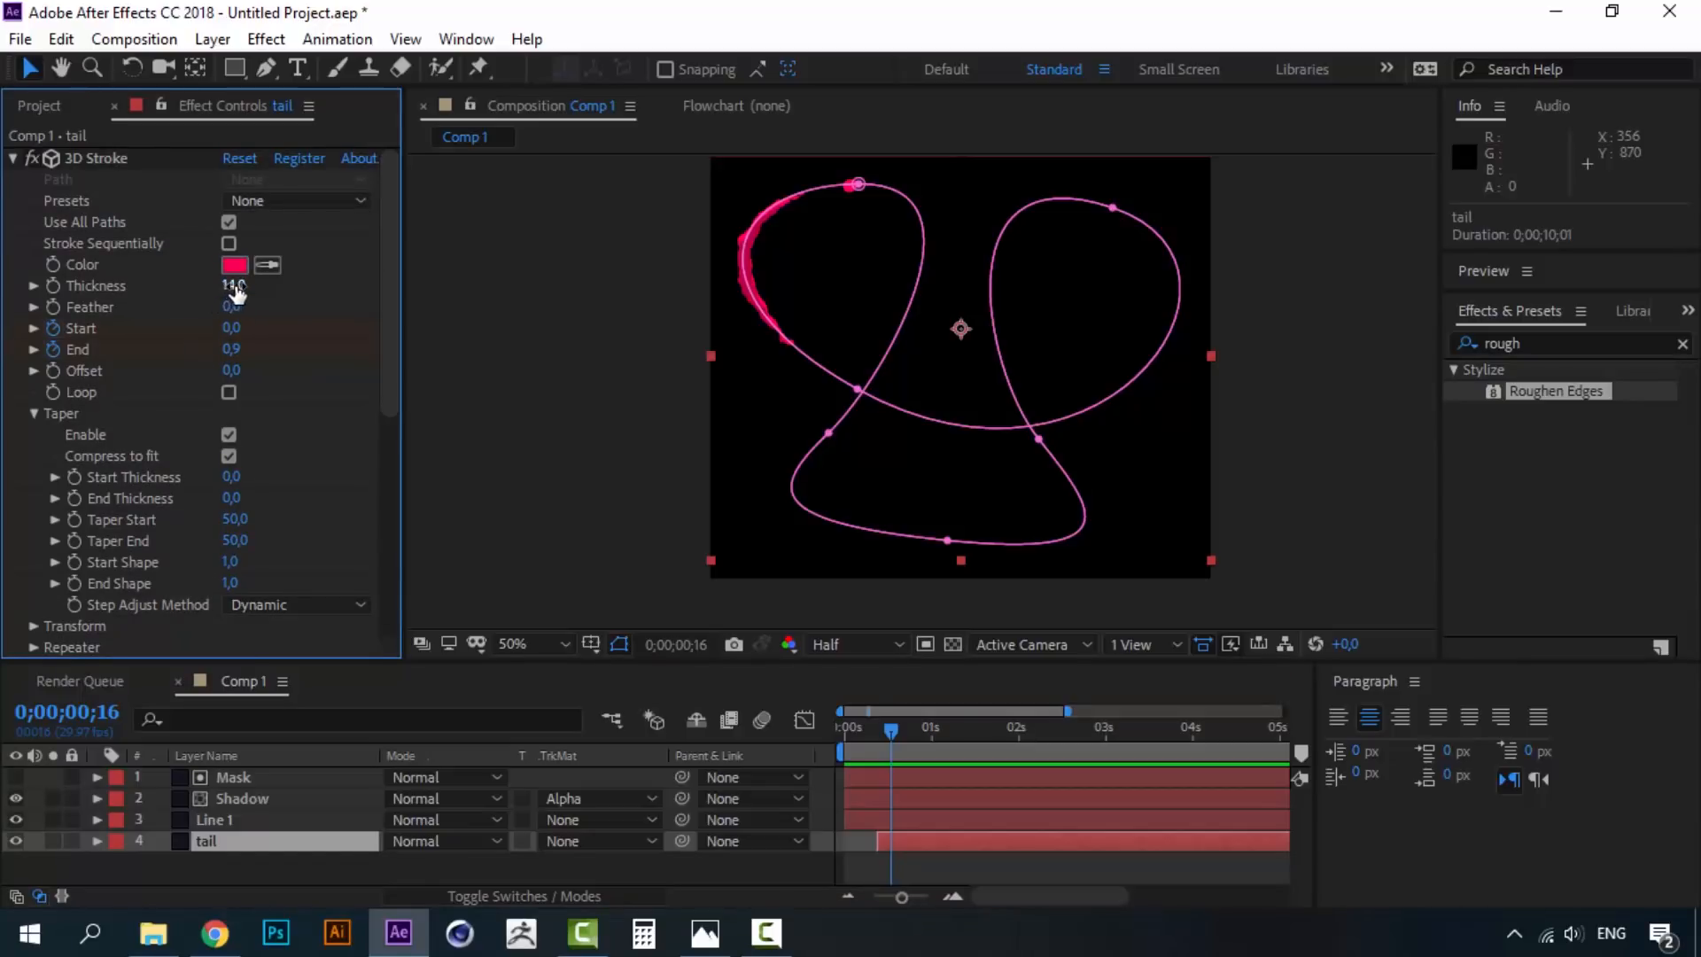
click(54, 841)
click(938, 727)
drag(940, 724, 948, 726)
- Thin the tail's 3D Stroke Thickness from 14 to about 5,5
drag(236, 285, 142, 293)
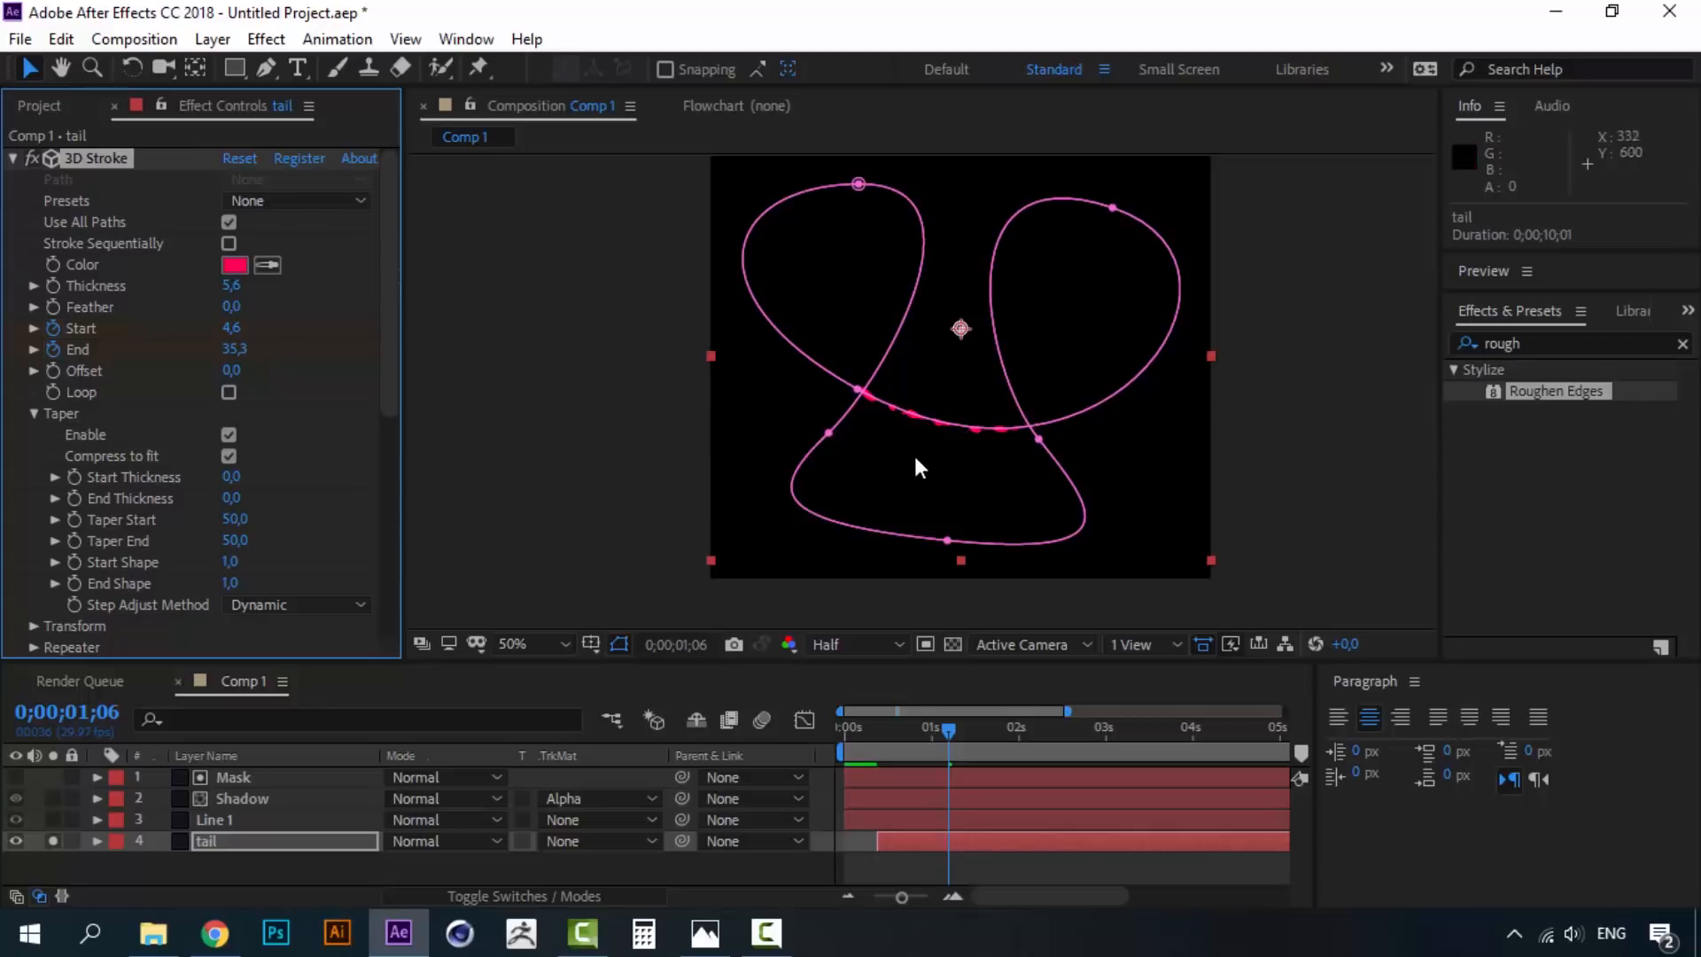
scroll(915, 450, up, 2)
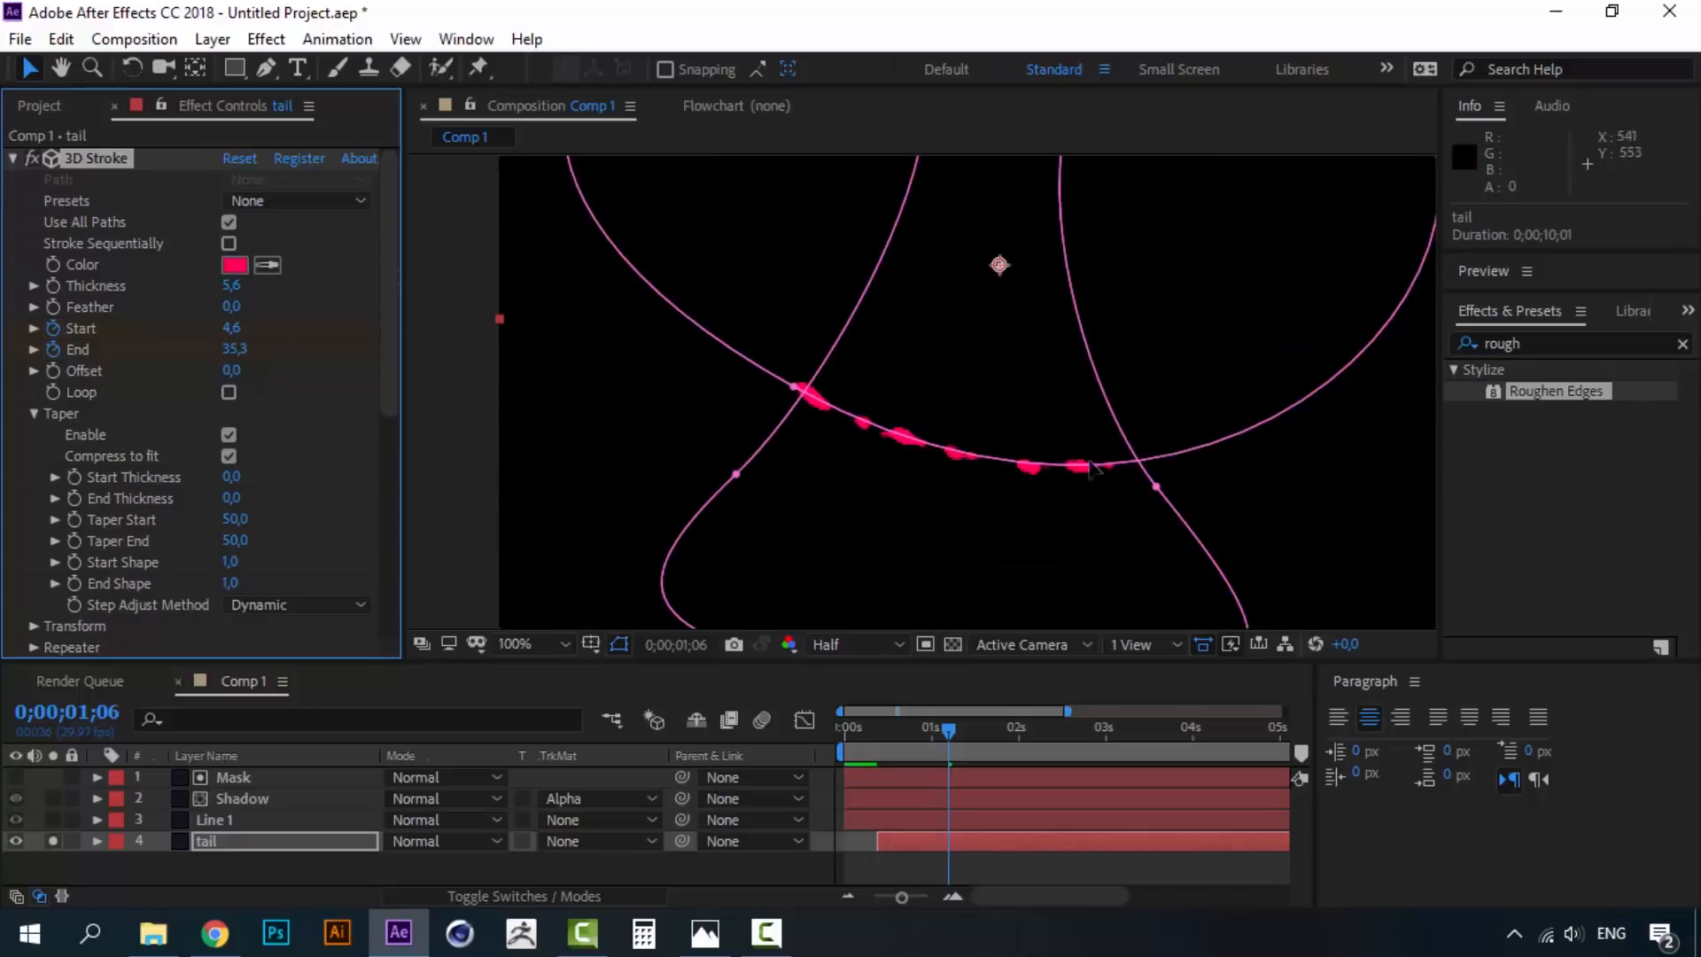
drag(231, 295, 223, 285)
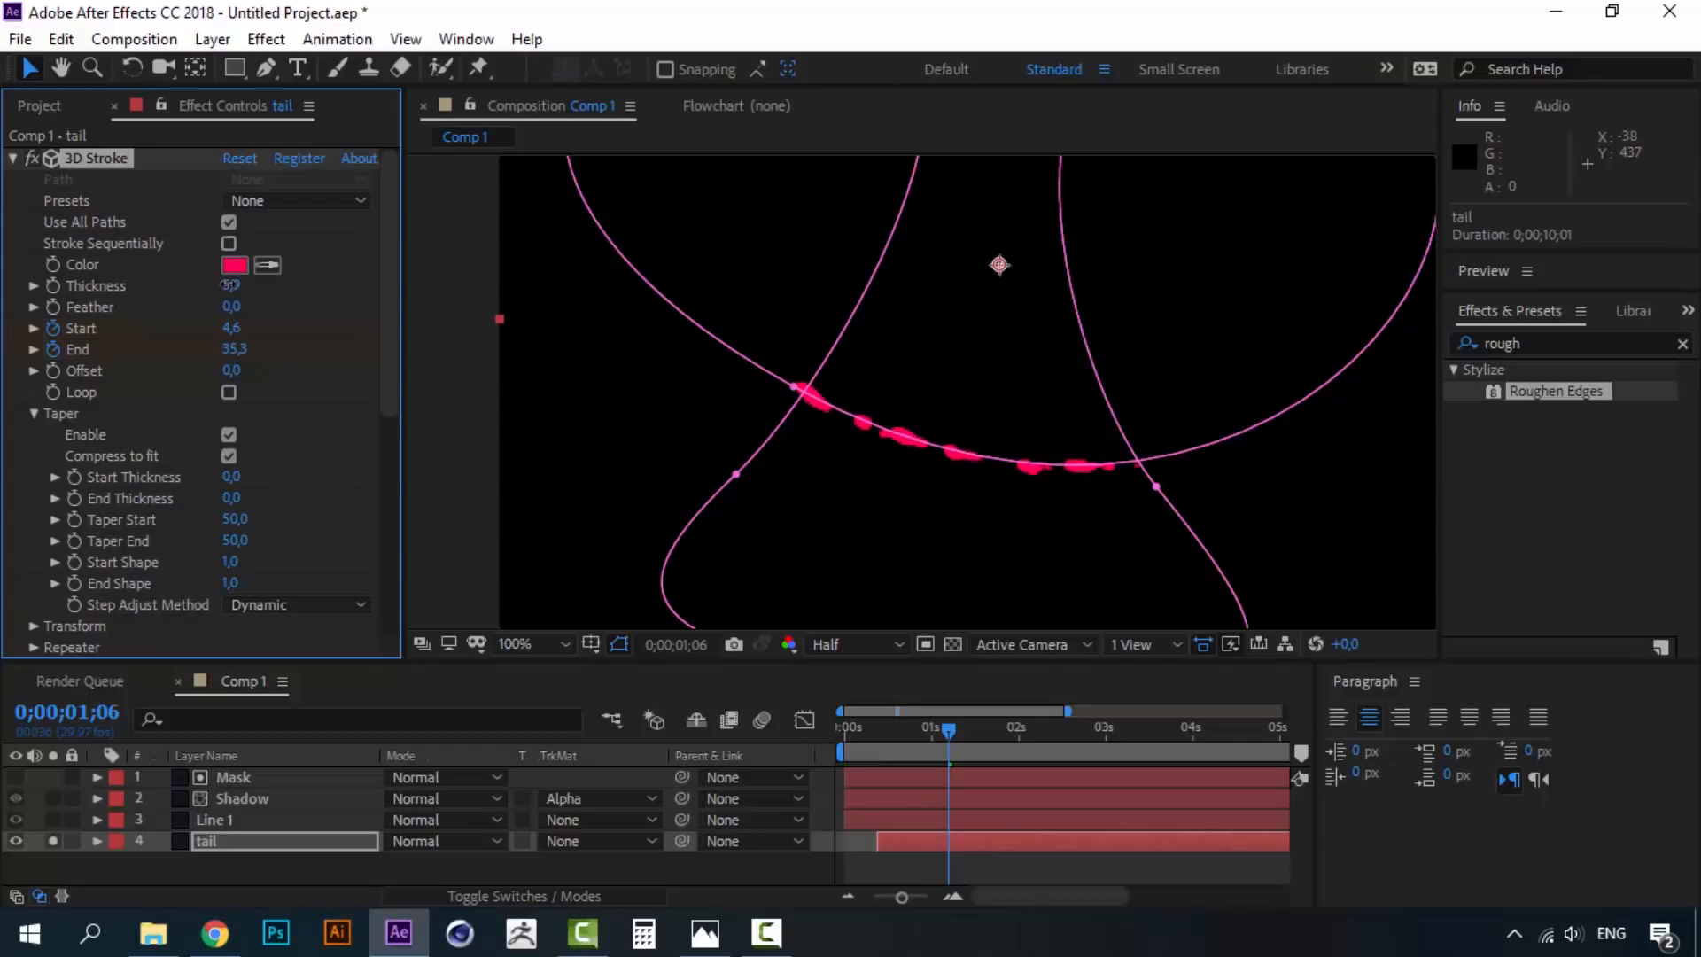
drag(381, 374, 404, 566)
click(245, 424)
- Lower the tail's Roughen Edges Border to 13,20 and collapse 3D Stroke
mouse_move(245, 425)
mouse_down()
mouse_move(214, 425)
mouse_move(230, 426)
mouse_up()
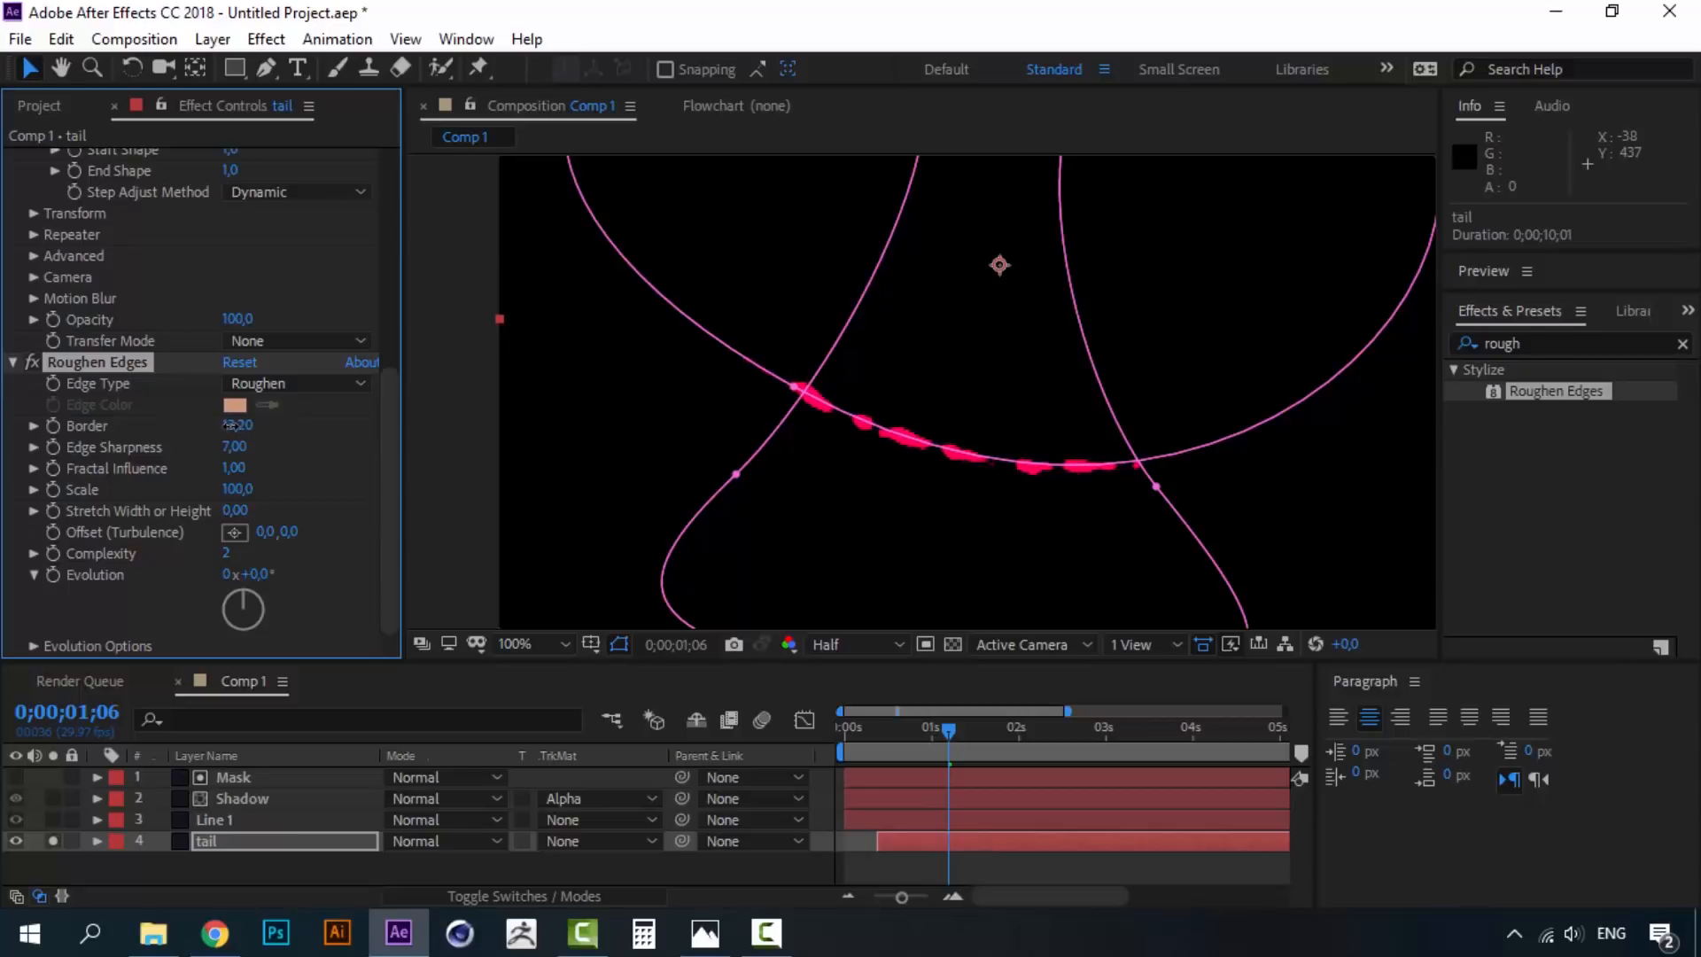
drag(389, 450, 379, 189)
click(11, 160)
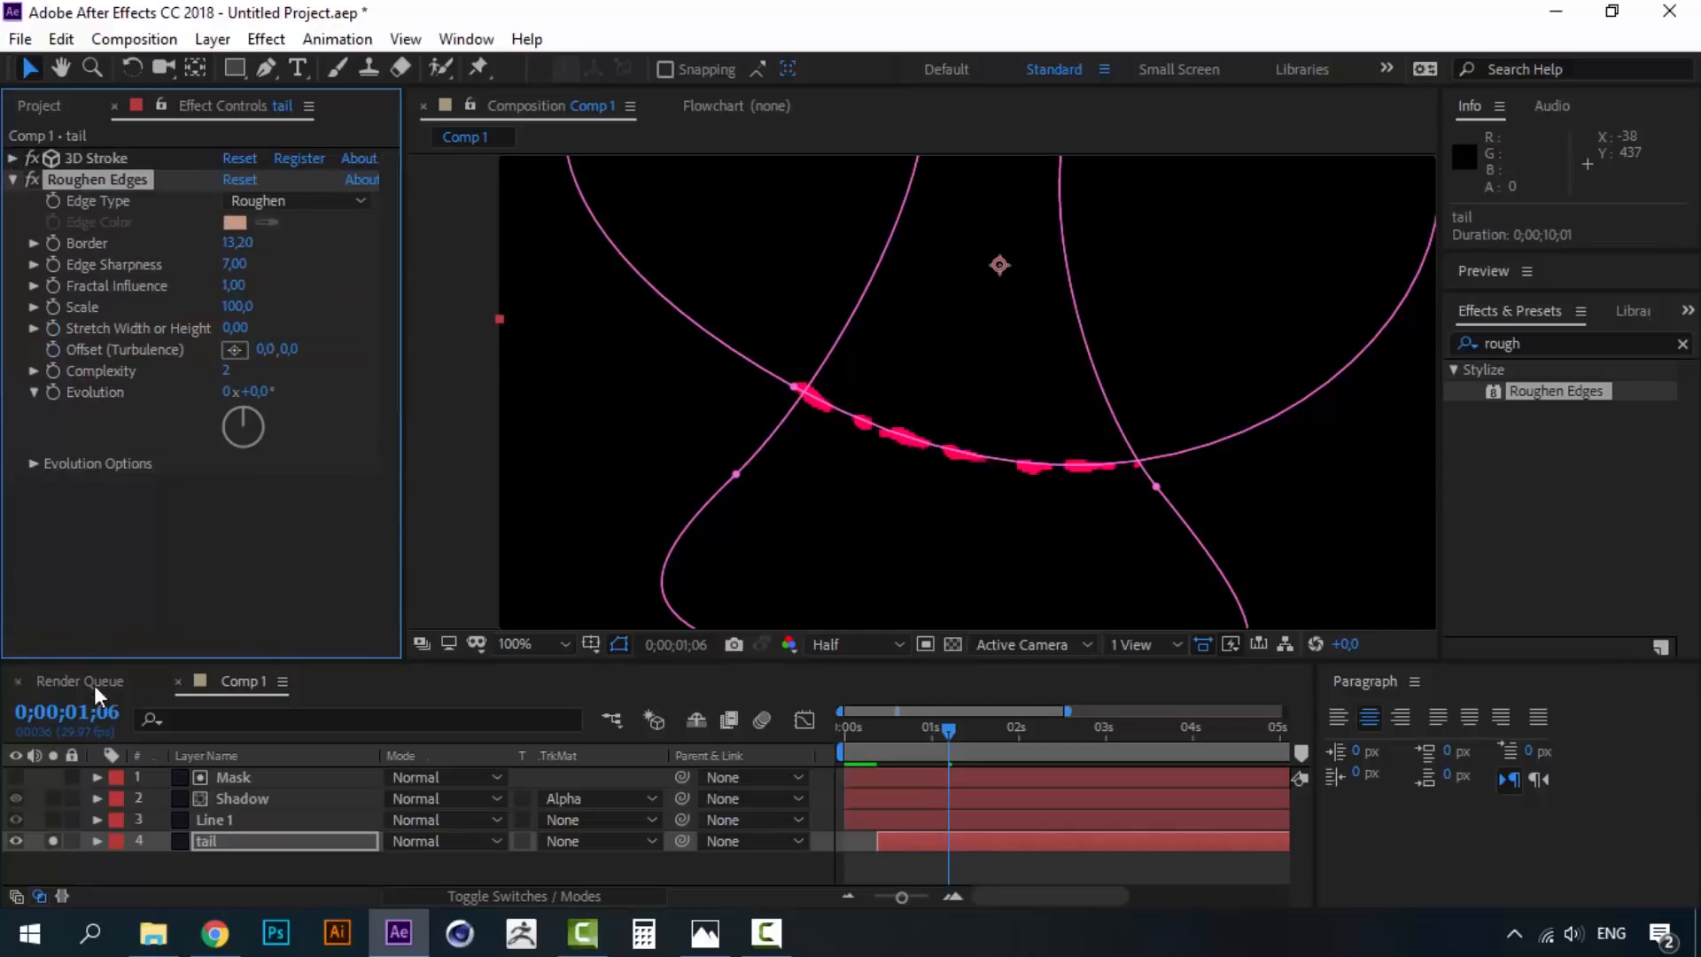
- Preview the tail animation from the first frame
click(204, 841)
drag(892, 727, 847, 721)
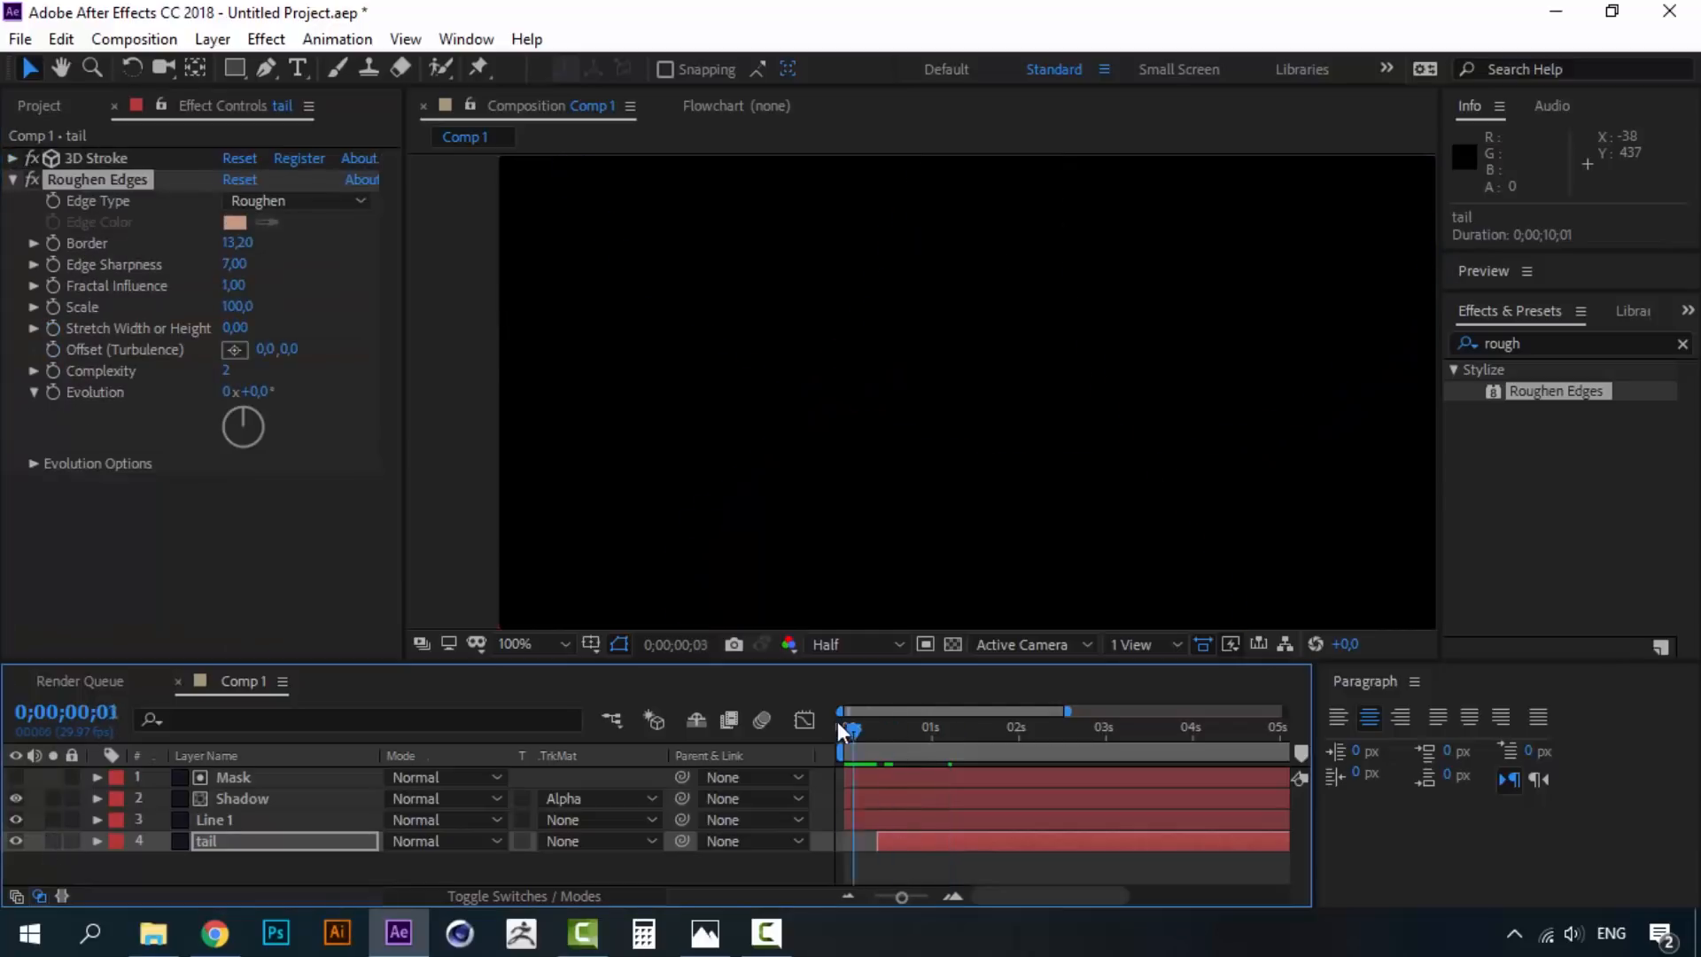
scroll(1001, 319, down, 2)
key(space)
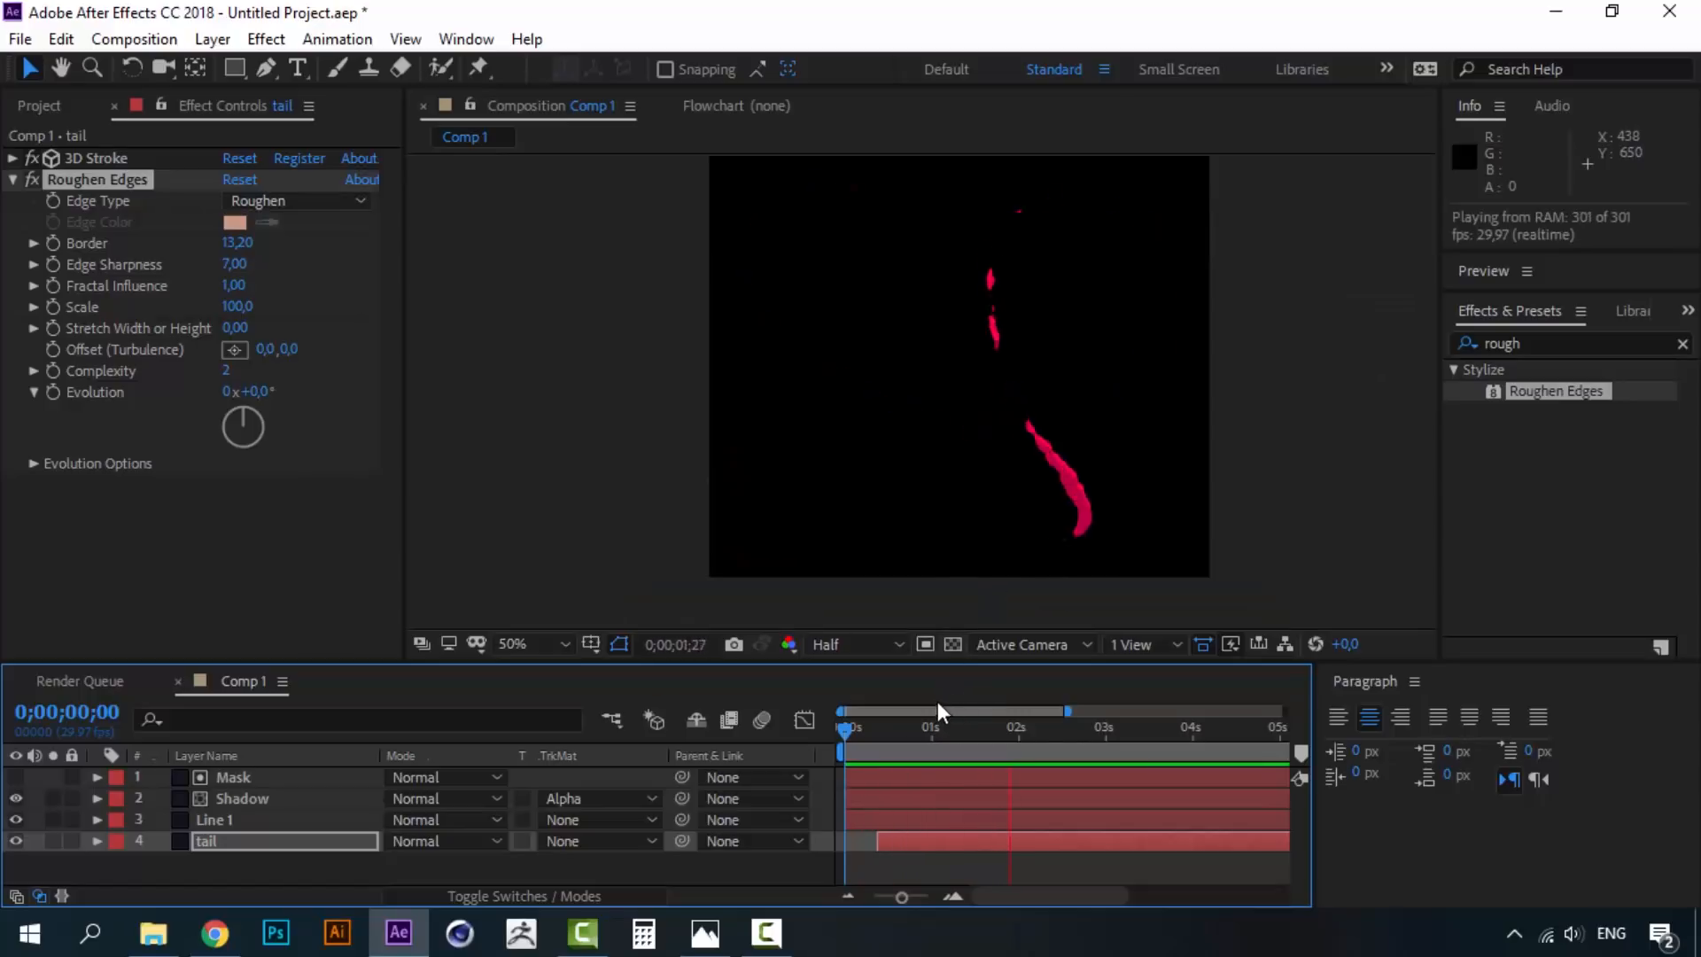
click(846, 733)
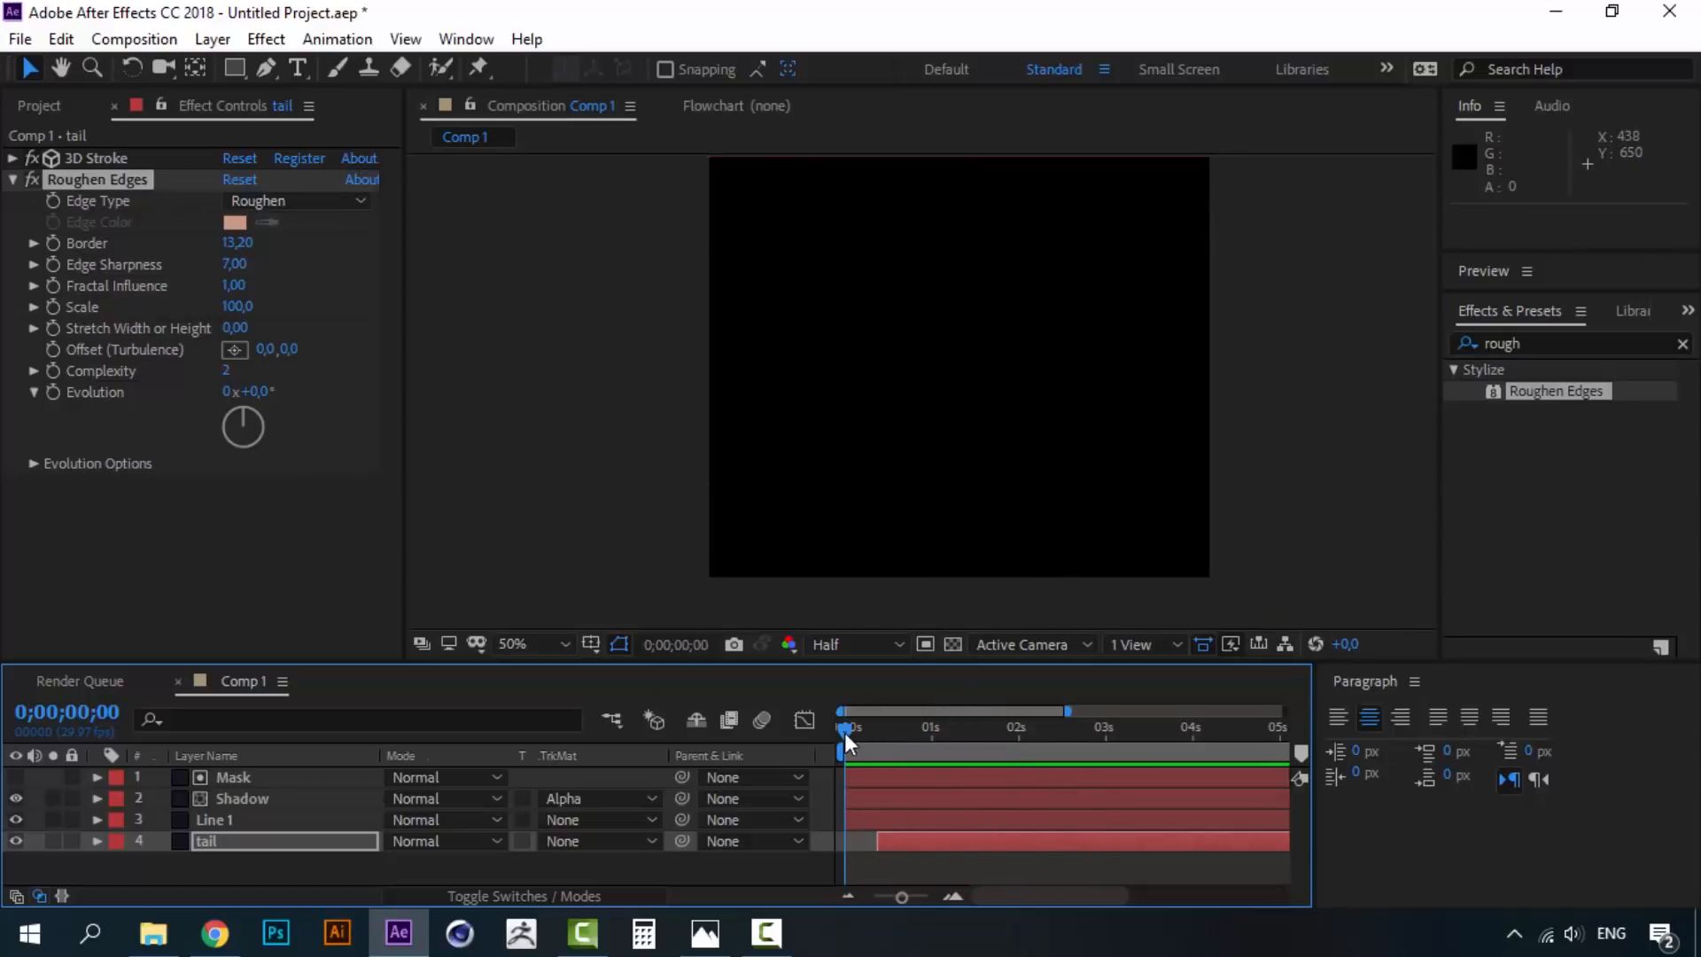
- Shift the tail layer two frames earlier and preview around frame 0;00;00;10
click(904, 851)
drag(900, 842, 896, 842)
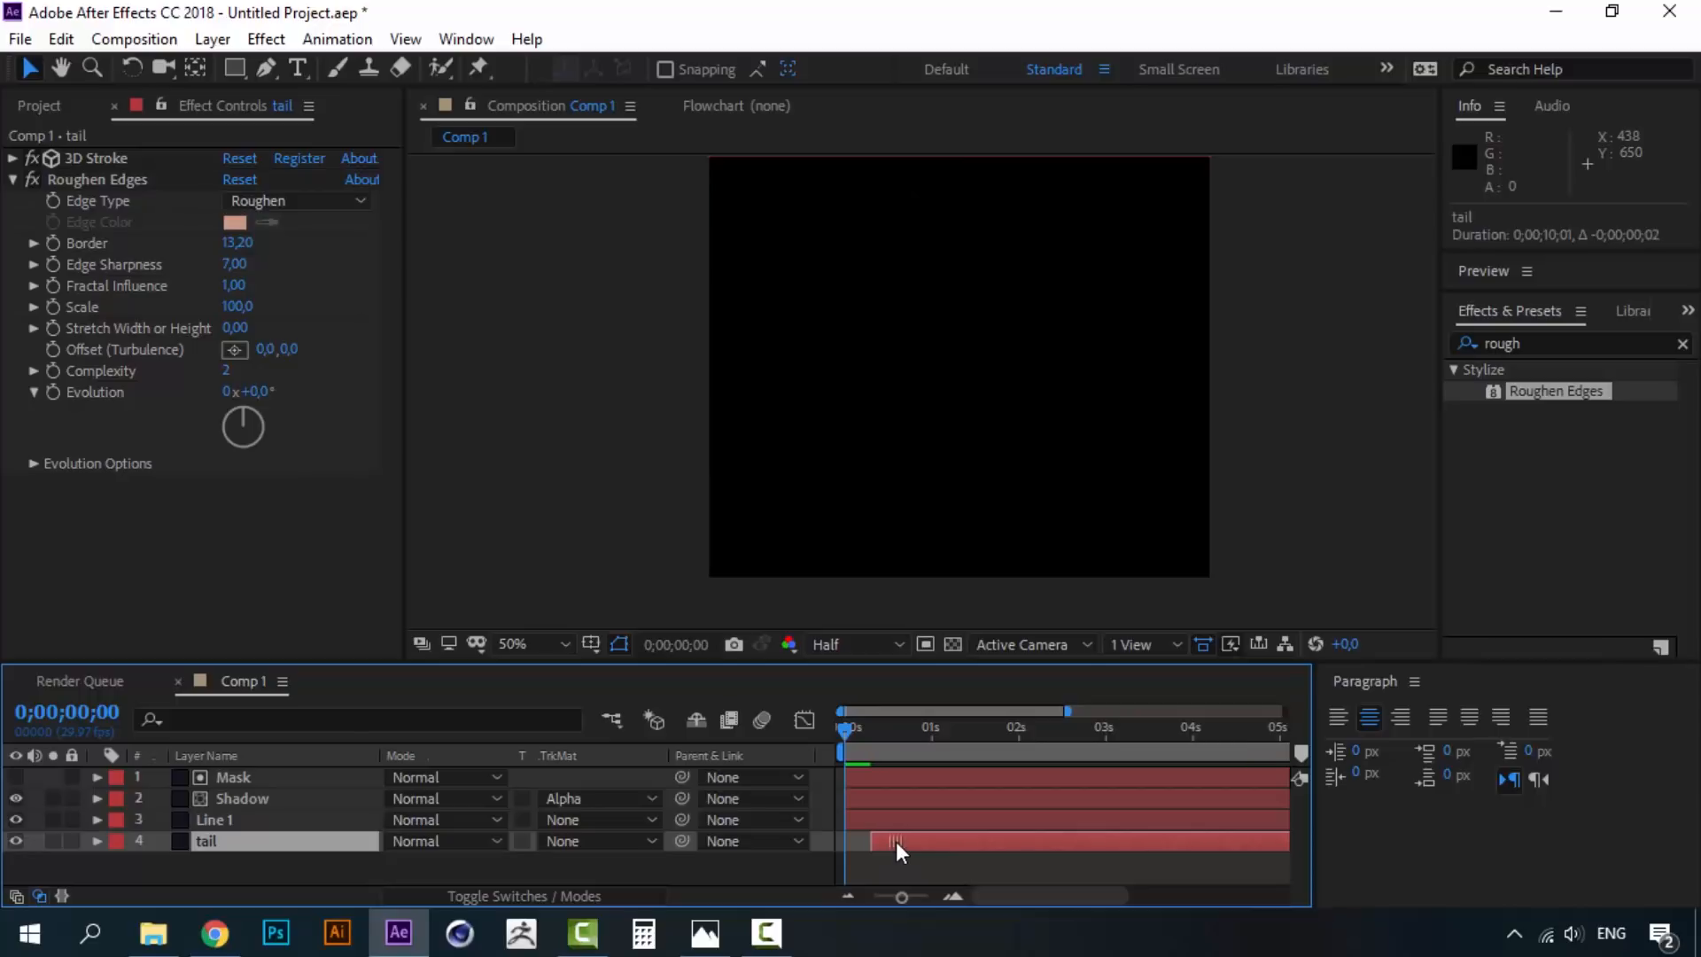
key(space)
click(867, 722)
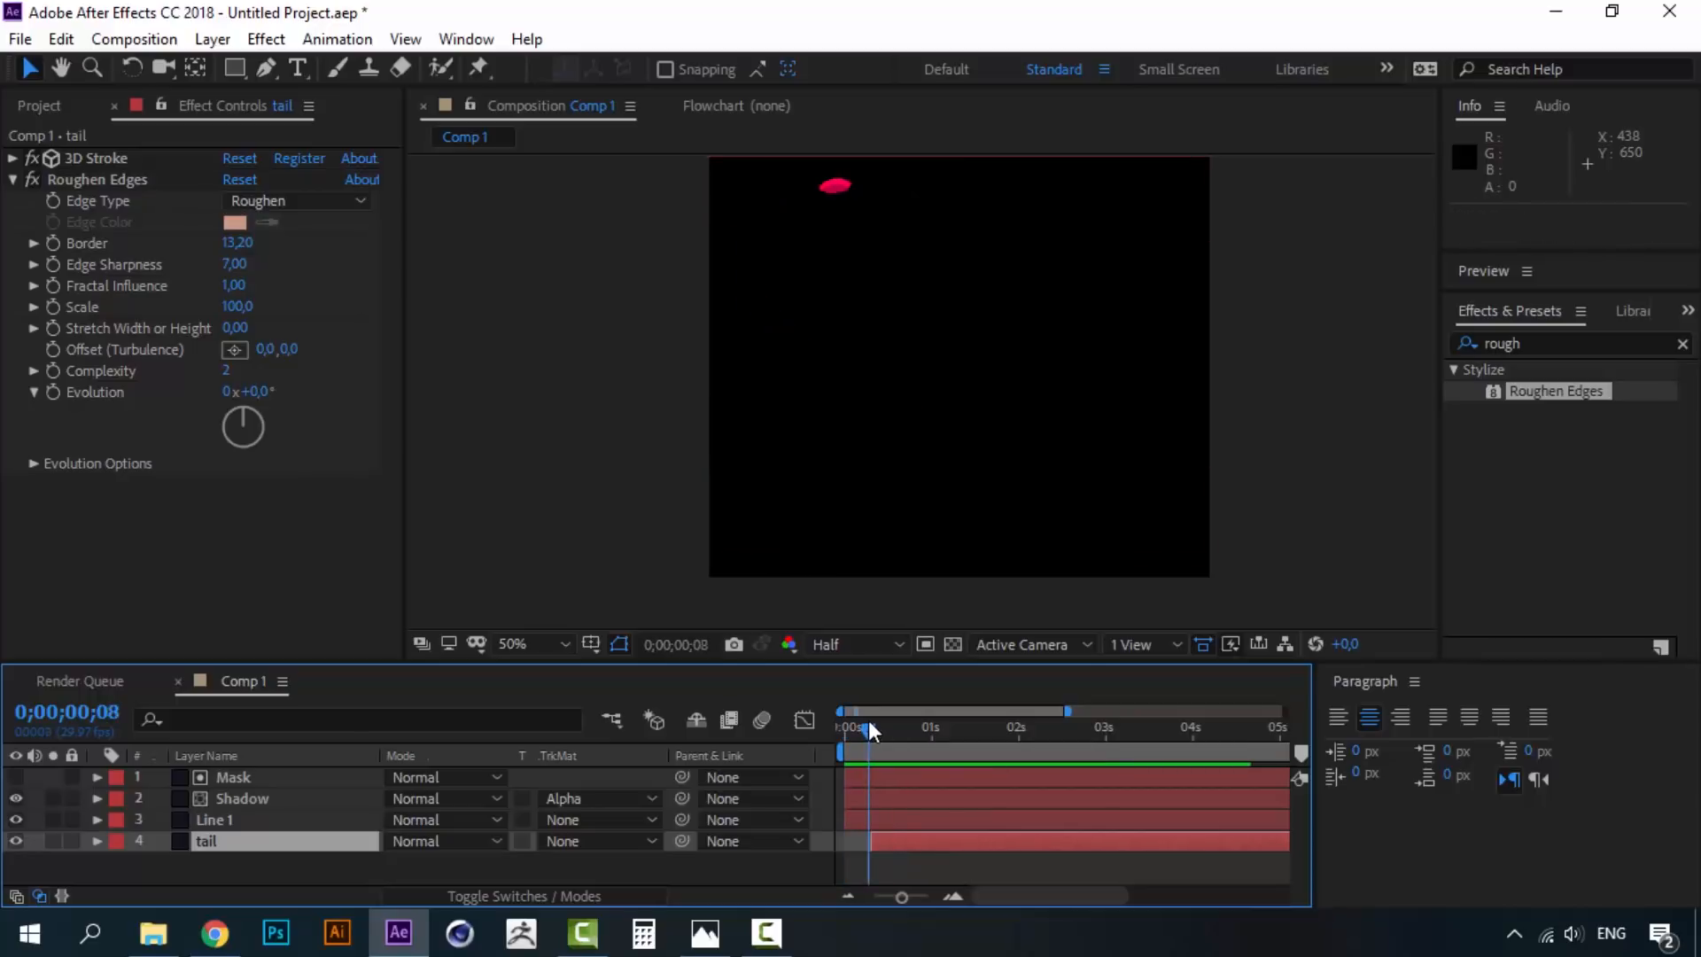
drag(868, 720, 922, 720)
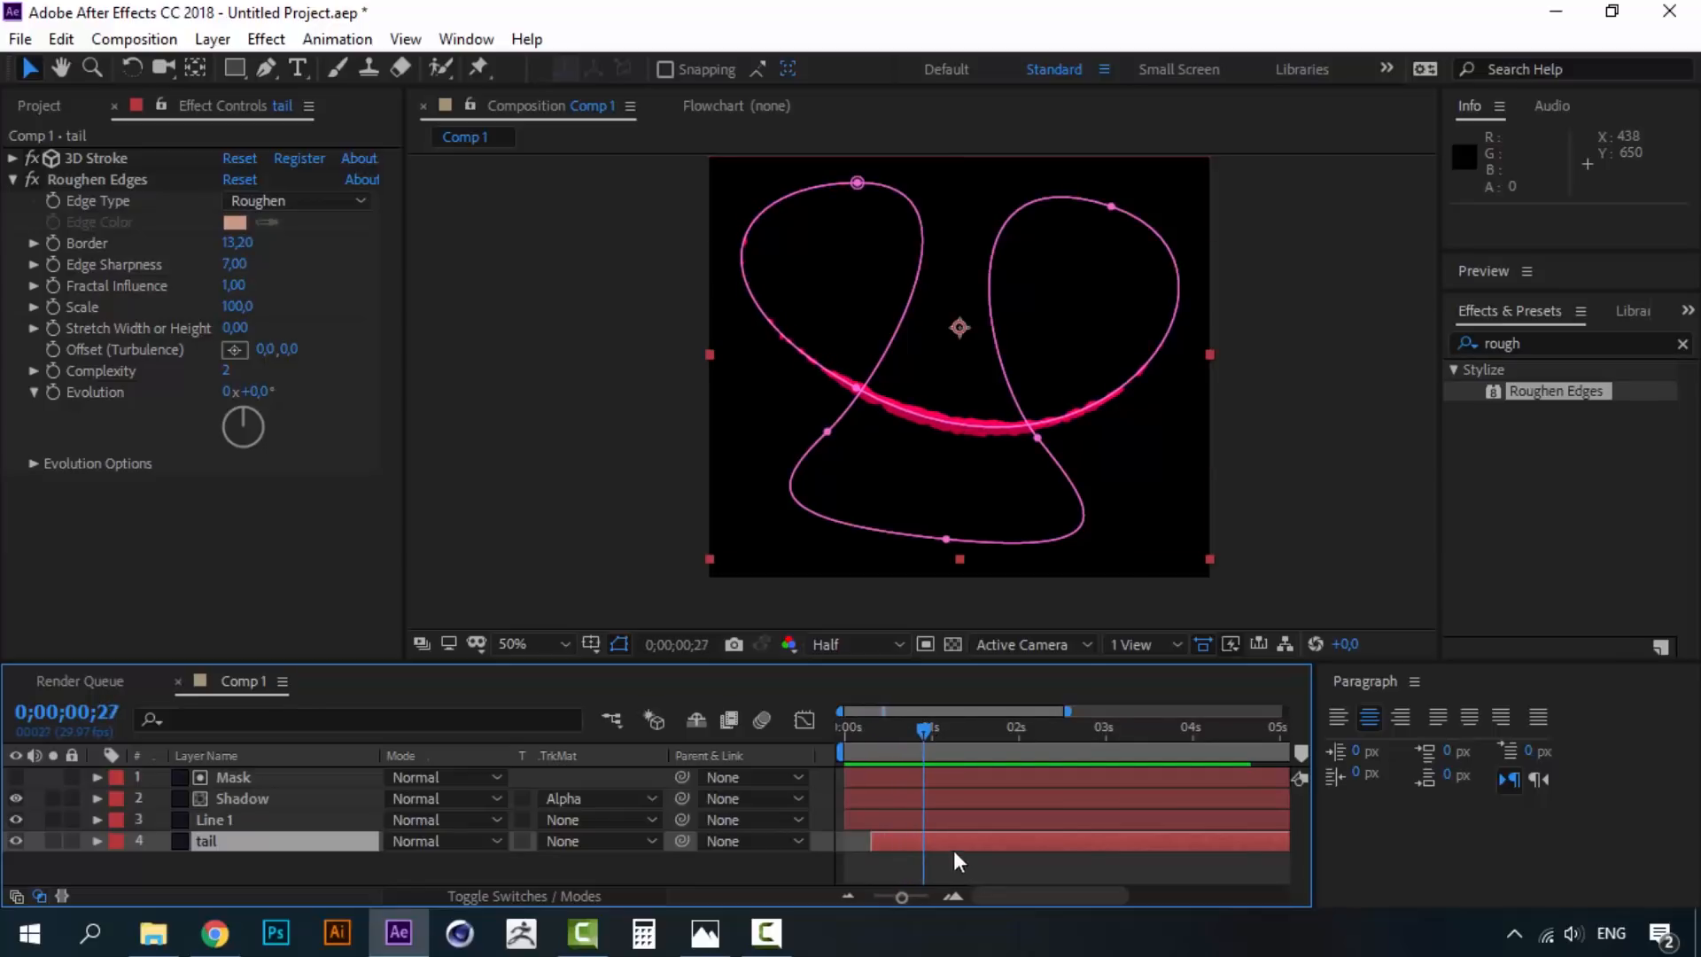
- Shift the tail layer two more frames earlier and preview up to 0;00;01;06
drag(955, 839, 948, 839)
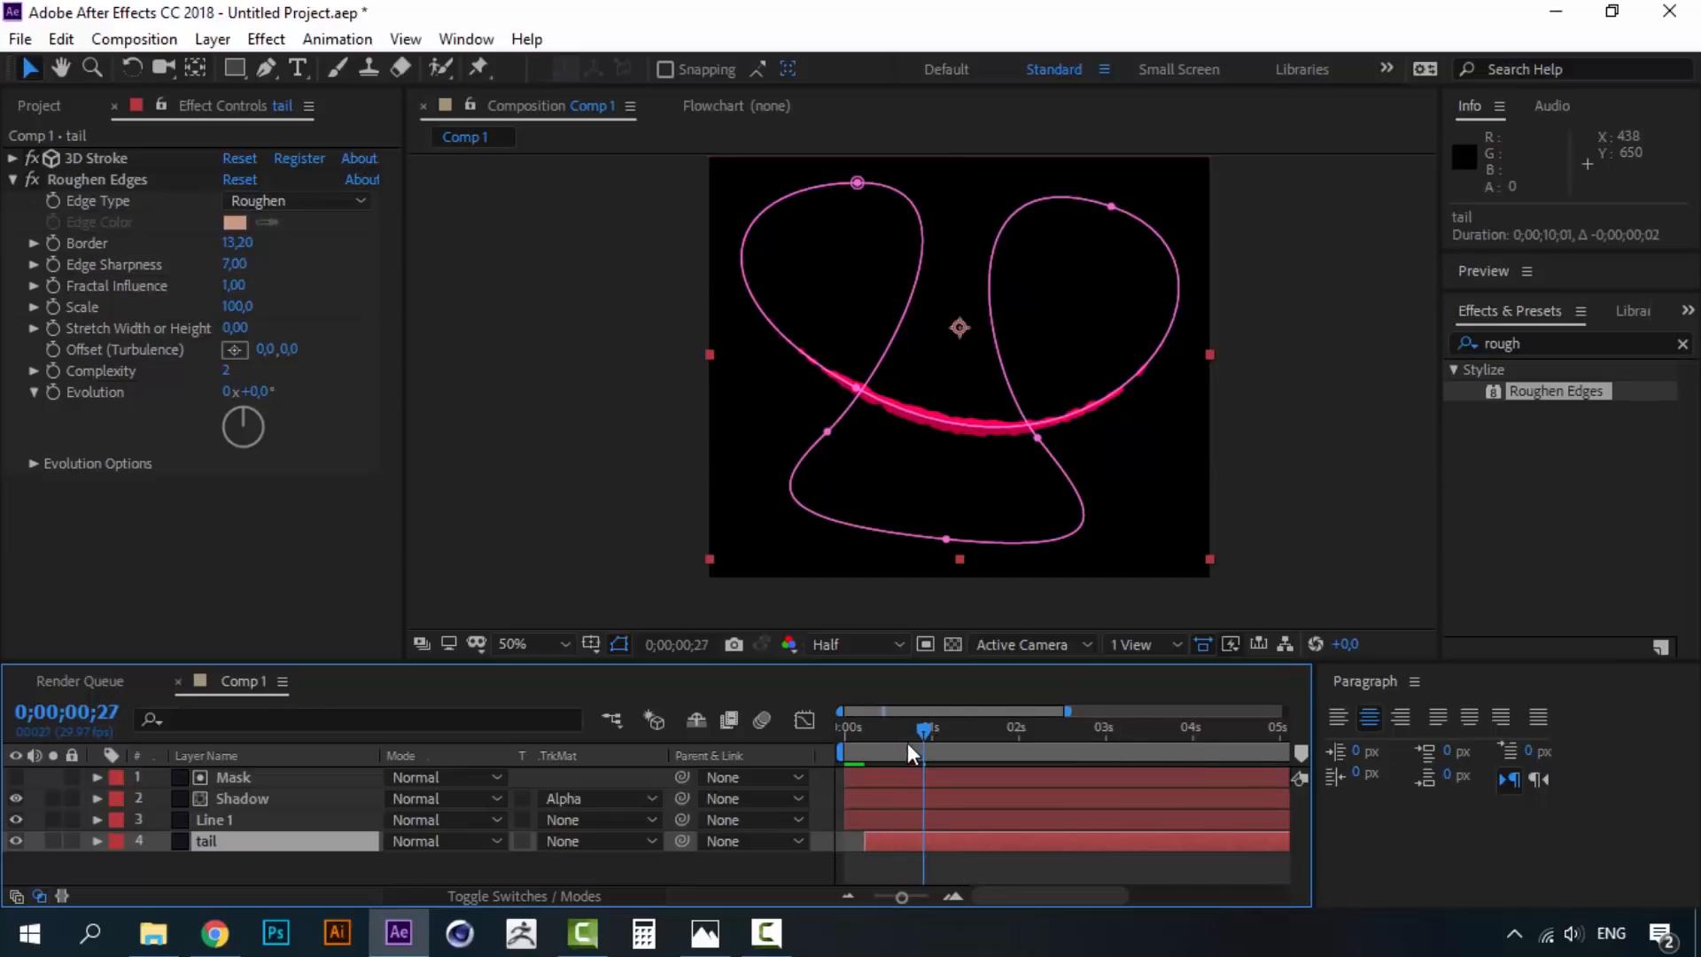
drag(918, 727, 828, 720)
key(space)
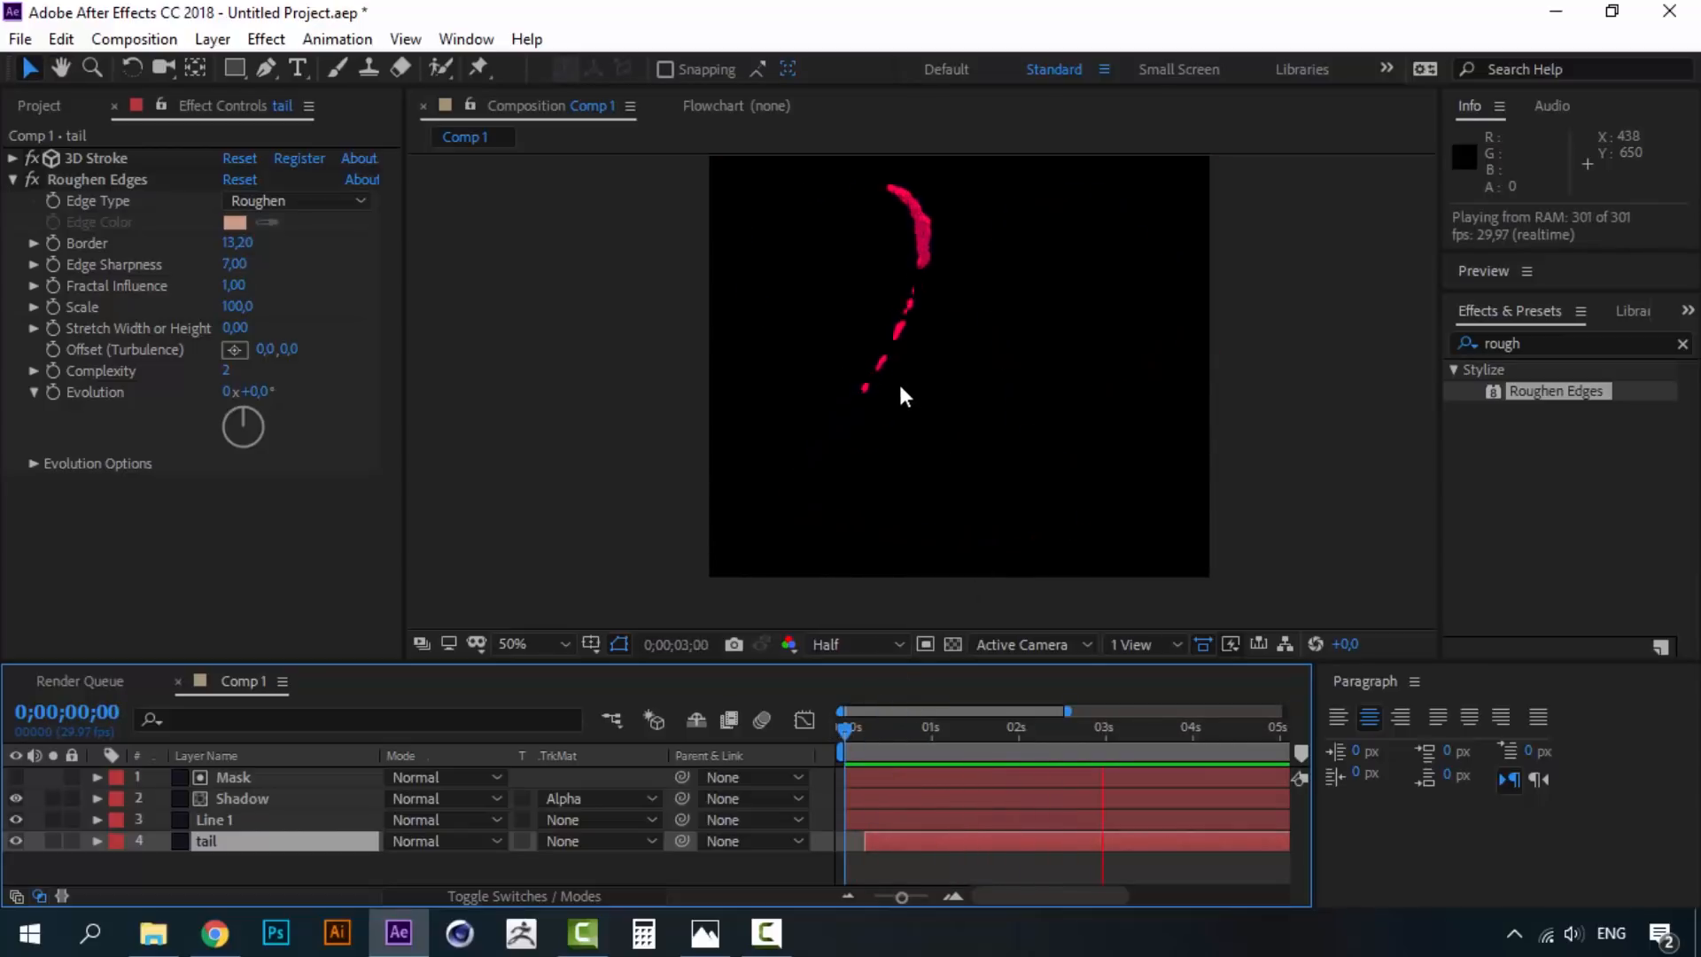
key(space)
key(space)
click(916, 726)
drag(922, 723, 949, 716)
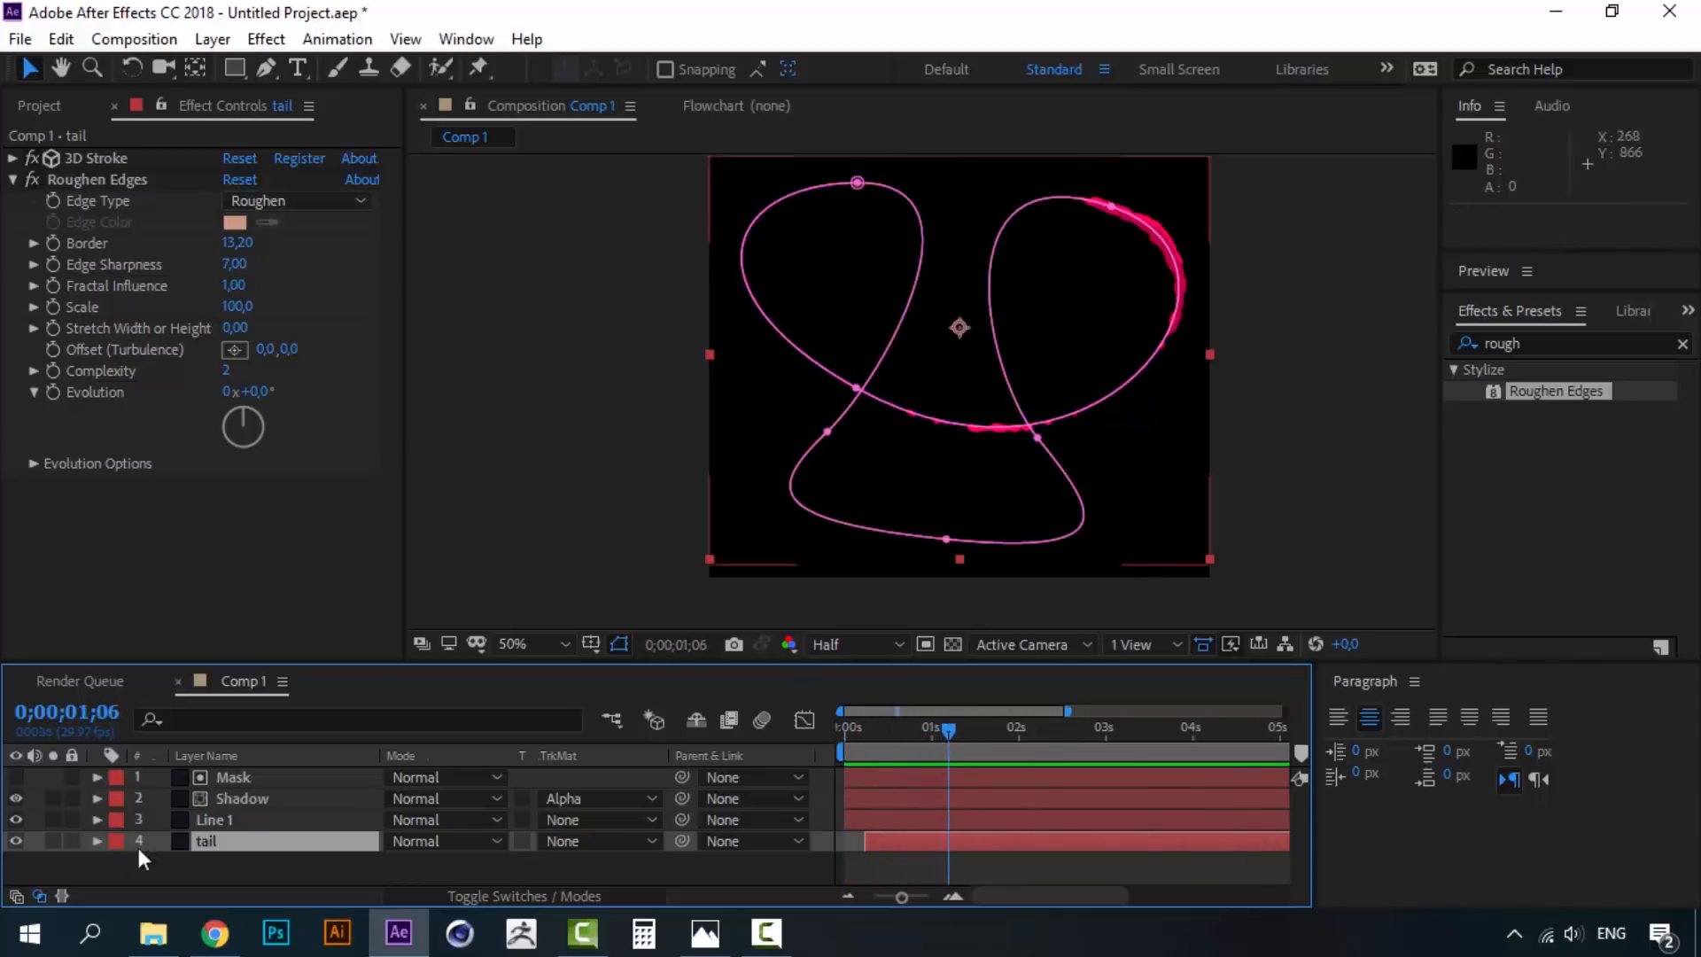
- Toggle the tail layer's visibility to compare, then preview again from the start
click(10, 845)
click(9, 844)
click(884, 728)
key(space)
drag(884, 729, 844, 730)
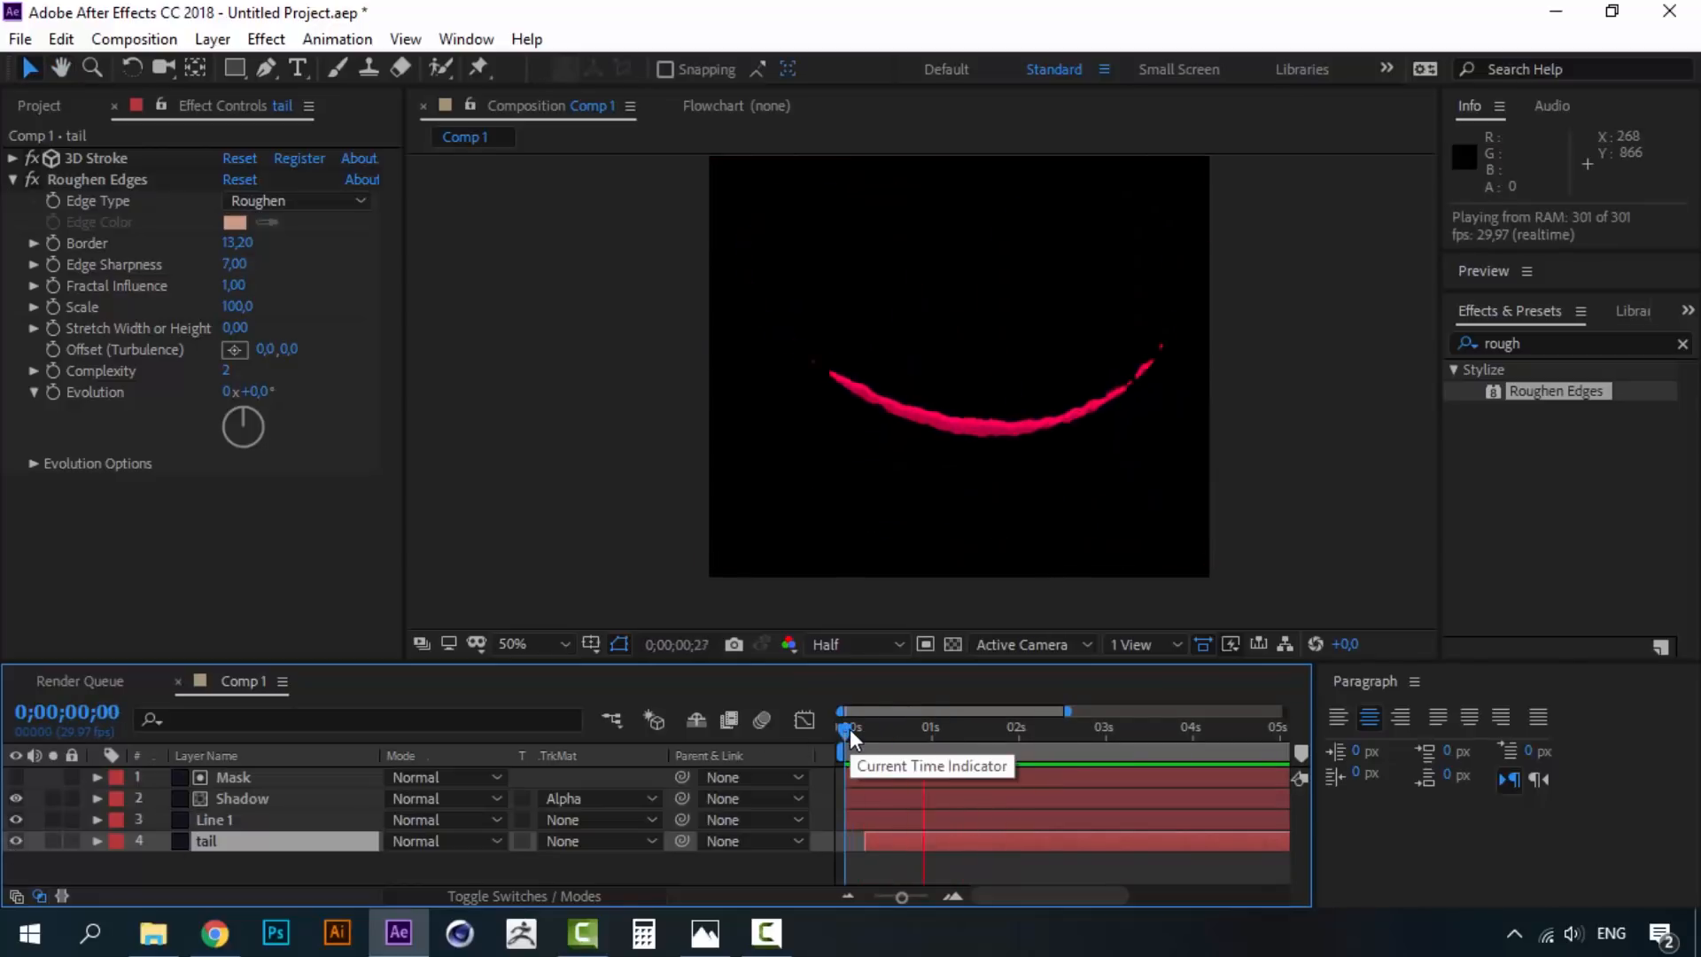
key(space)
click(241, 856)
- Duplicate Line 1, move the copy to the bottom, and rename it "Head"
click(215, 820)
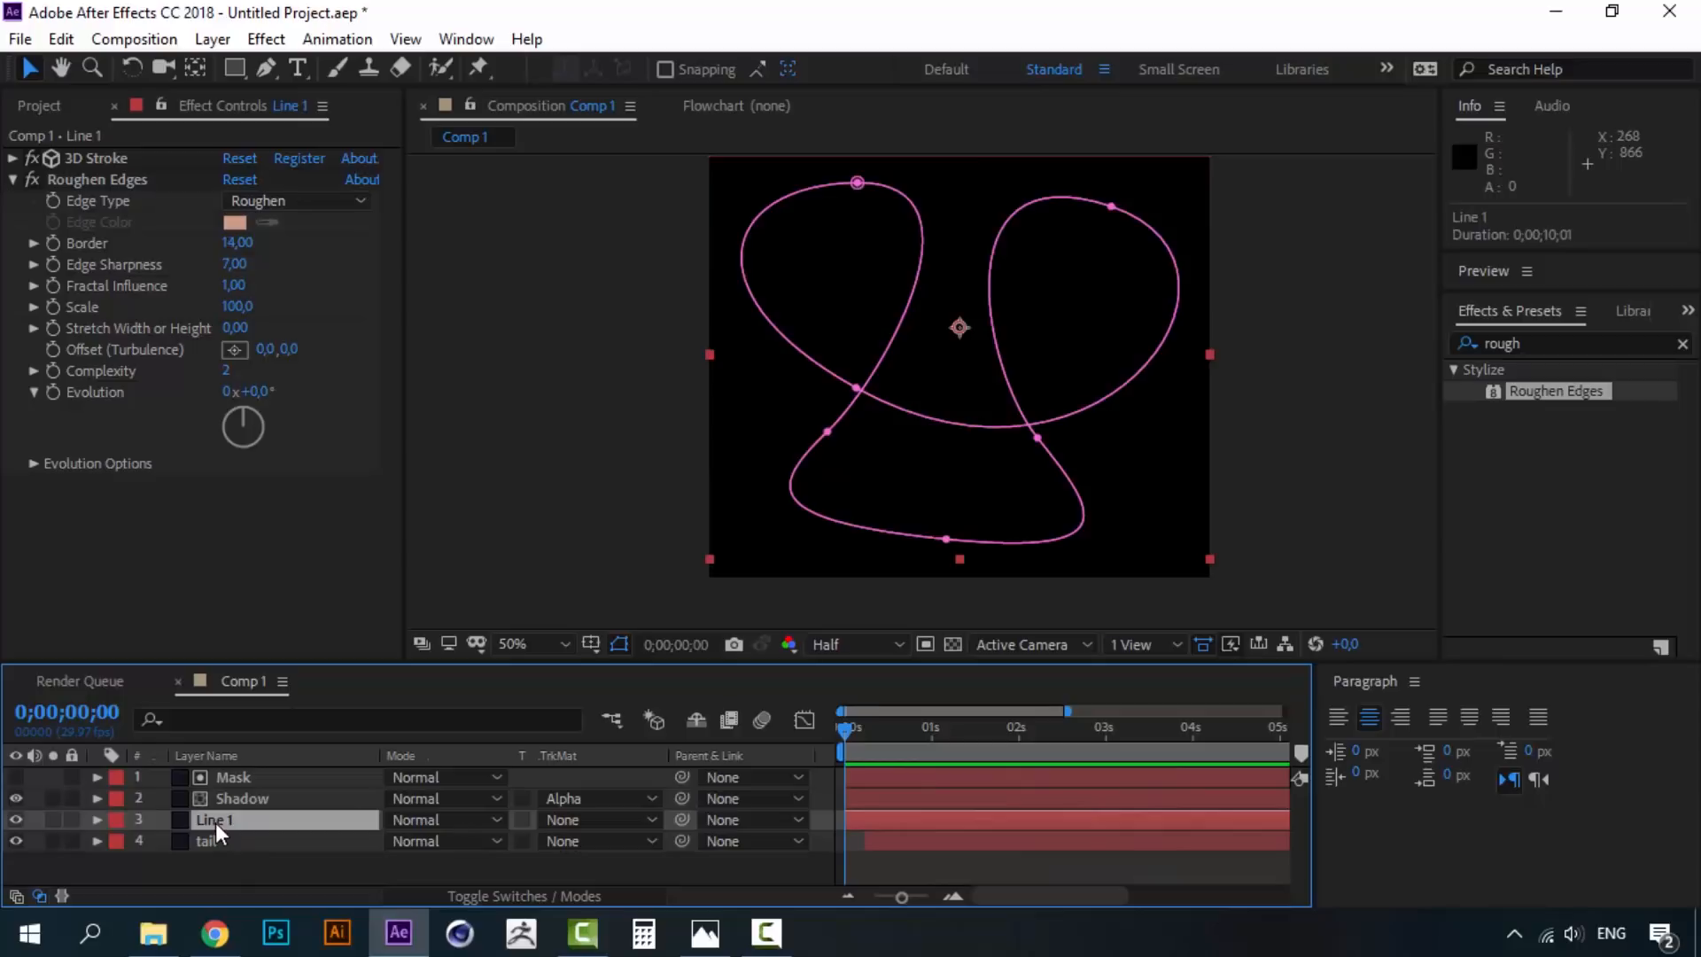
key(ctrl+d)
drag(247, 820, 216, 870)
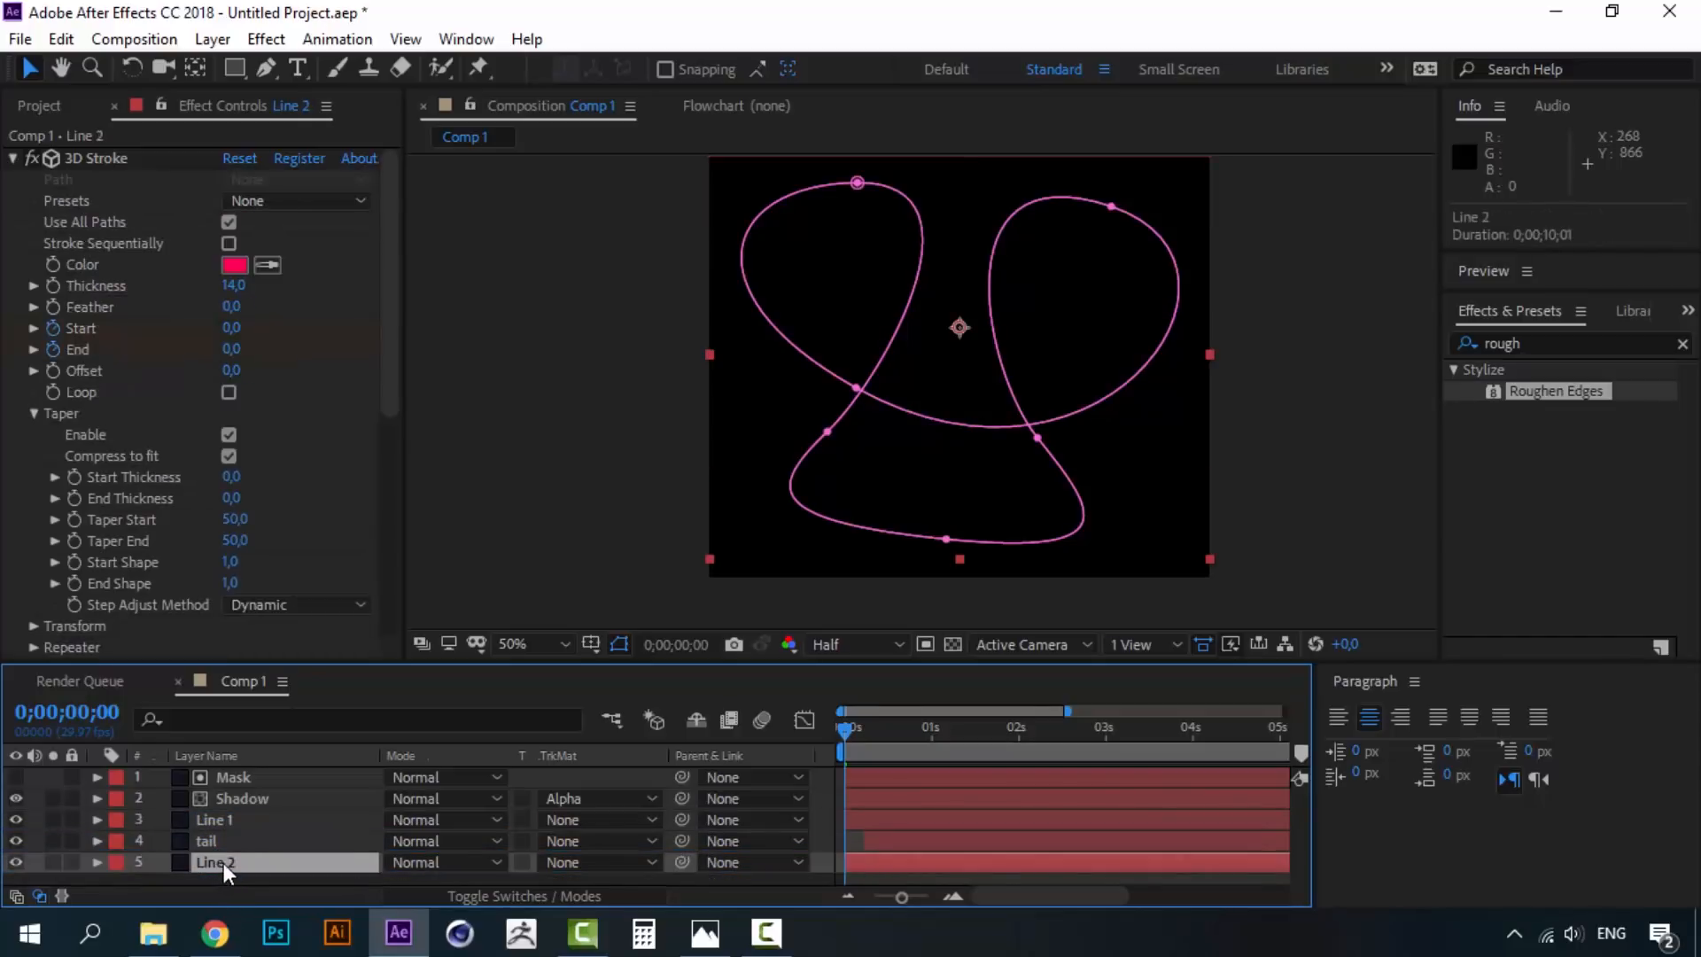
key(Return)
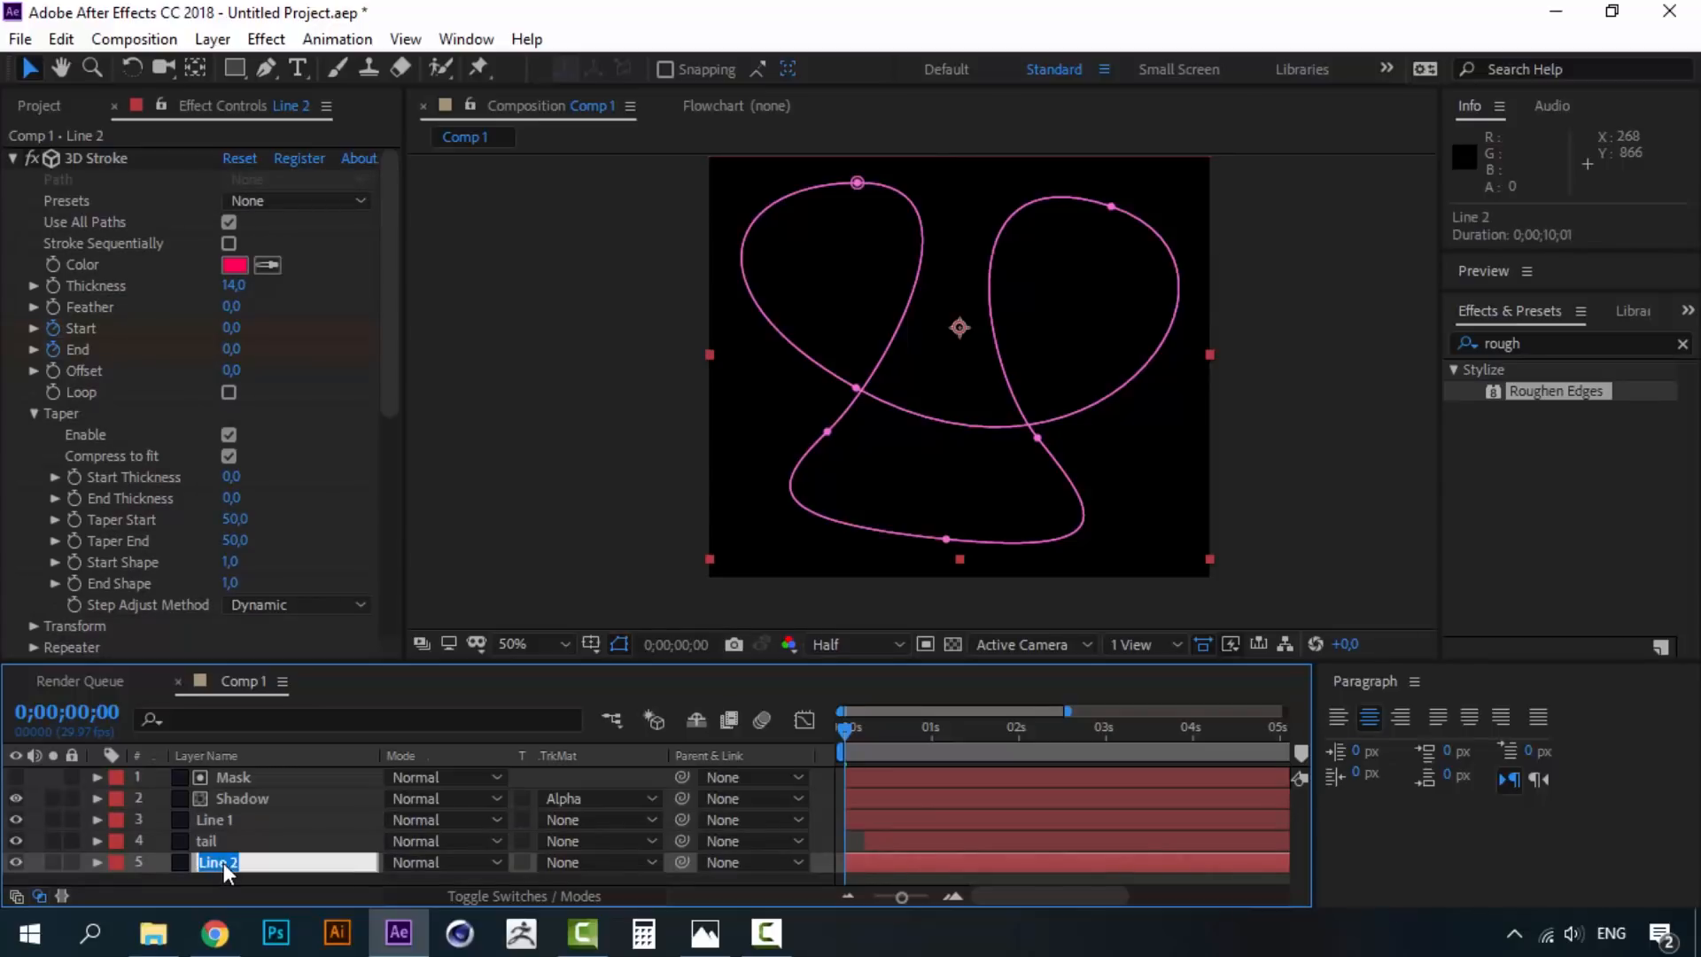
text(Head)
click(227, 848)
- Select Head and briefly check the Gif.gif reference in Photos
click(225, 863)
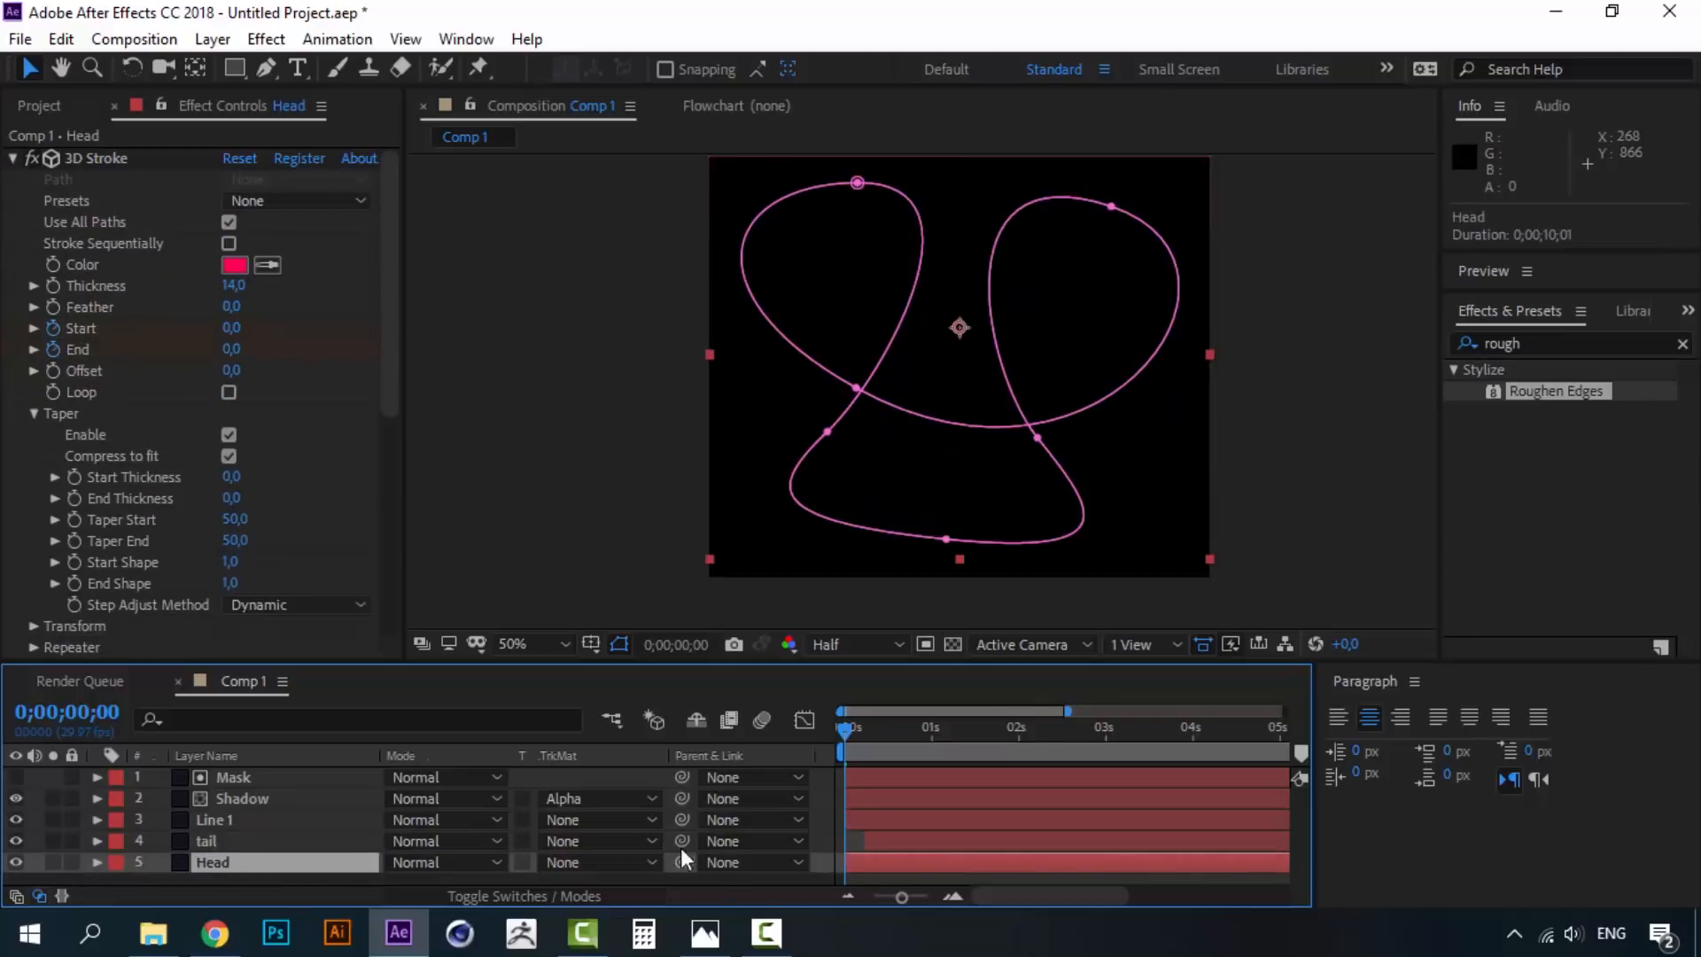
click(705, 933)
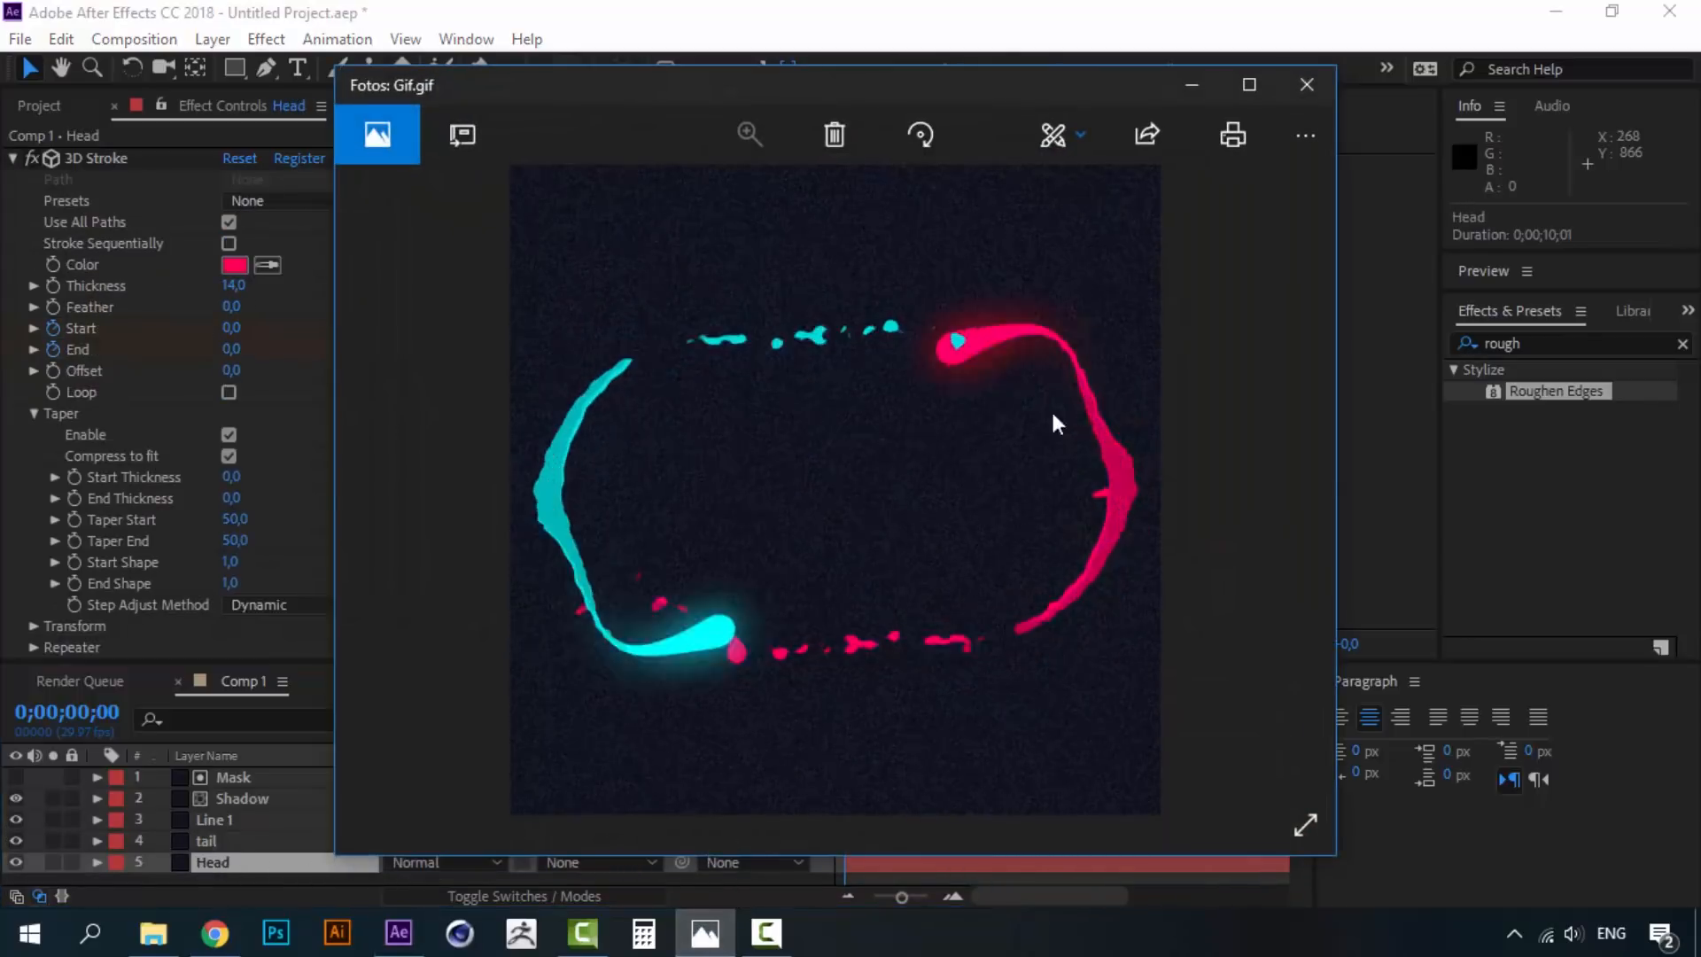
click(705, 933)
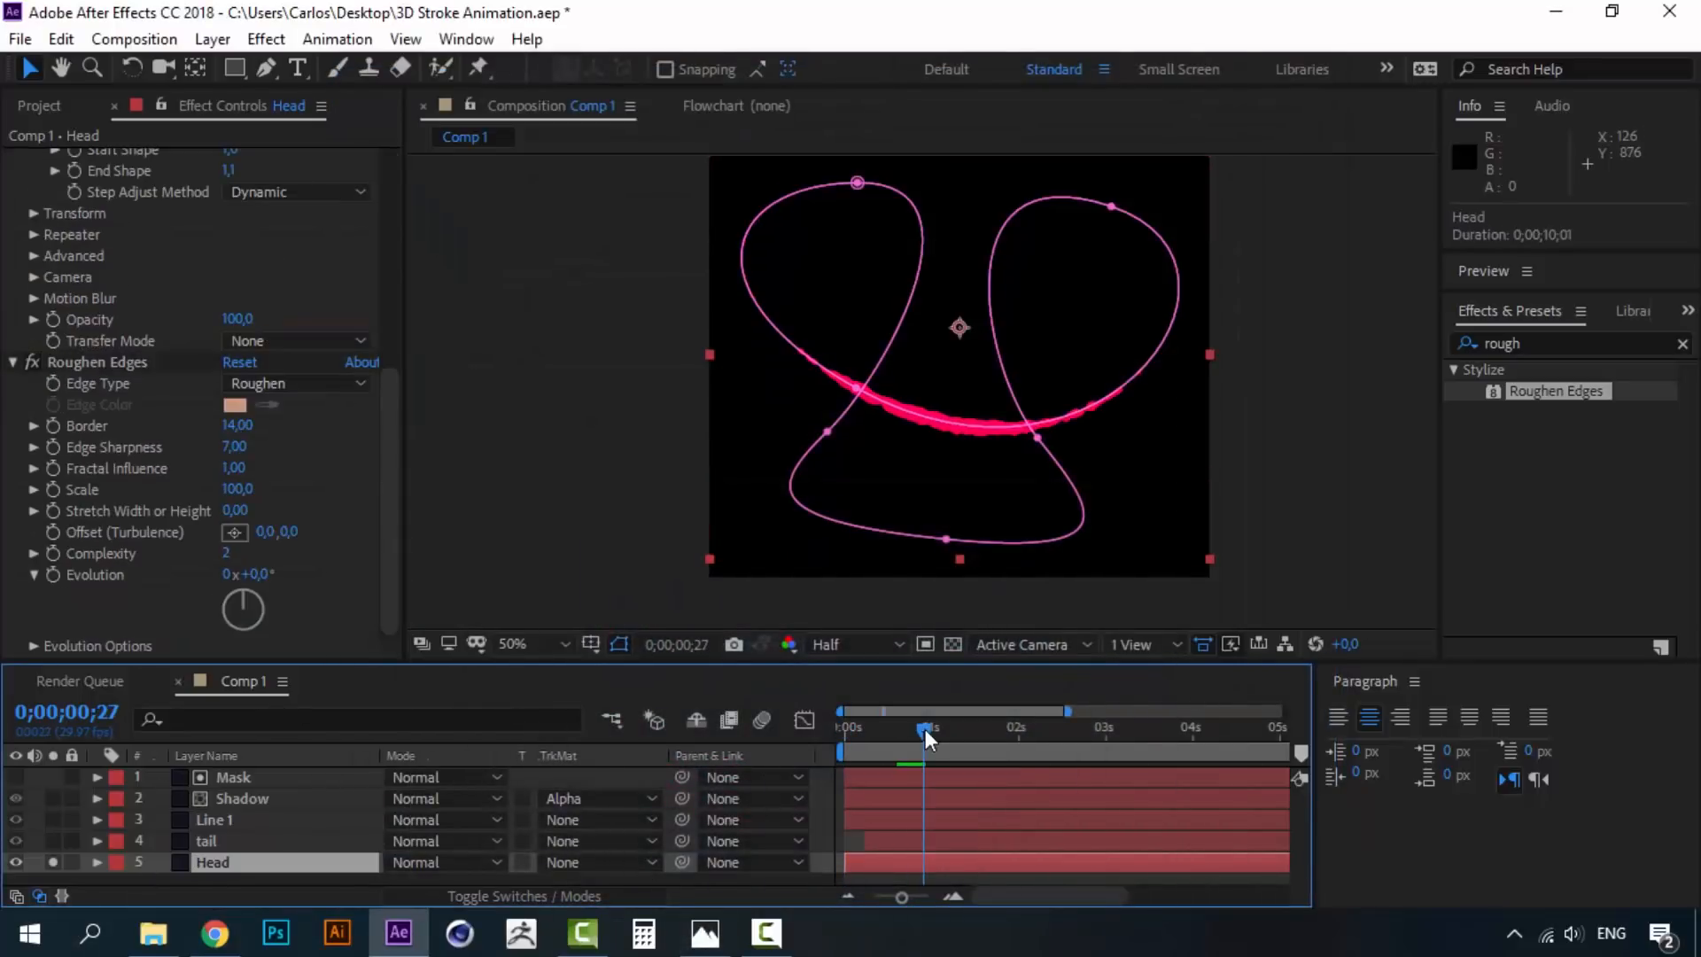
- Remove Roughen Edges from Head and set Taper Start 100 and Start Shape 10
drag(925, 730, 920, 728)
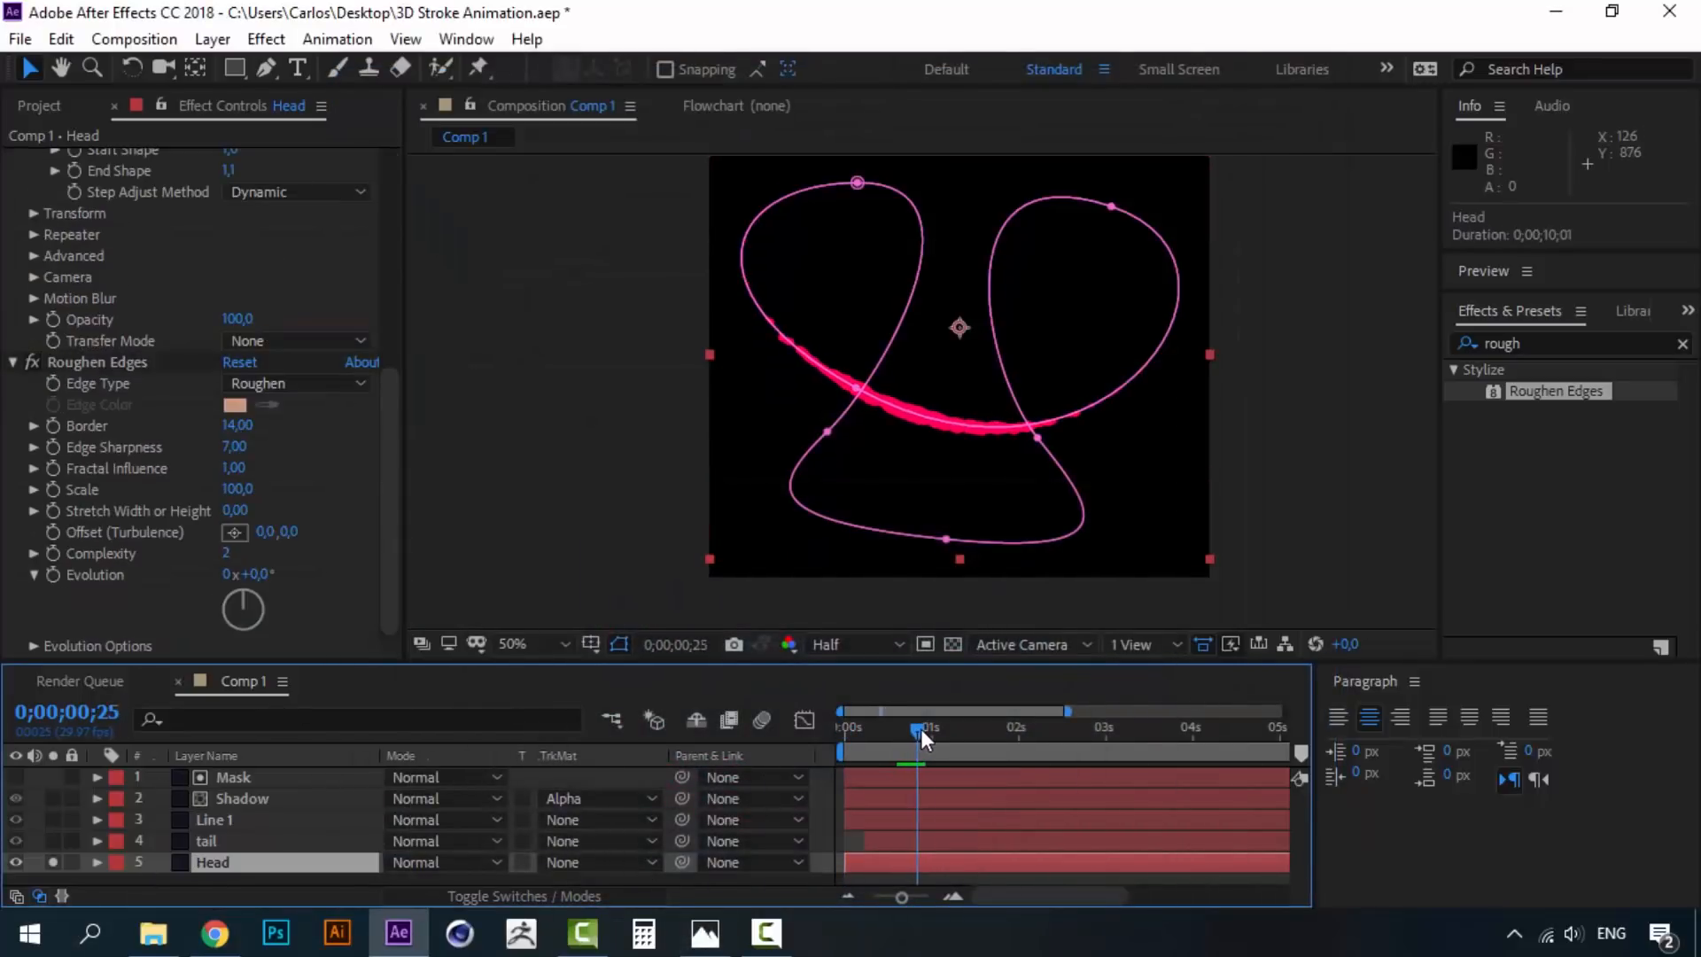
click(126, 363)
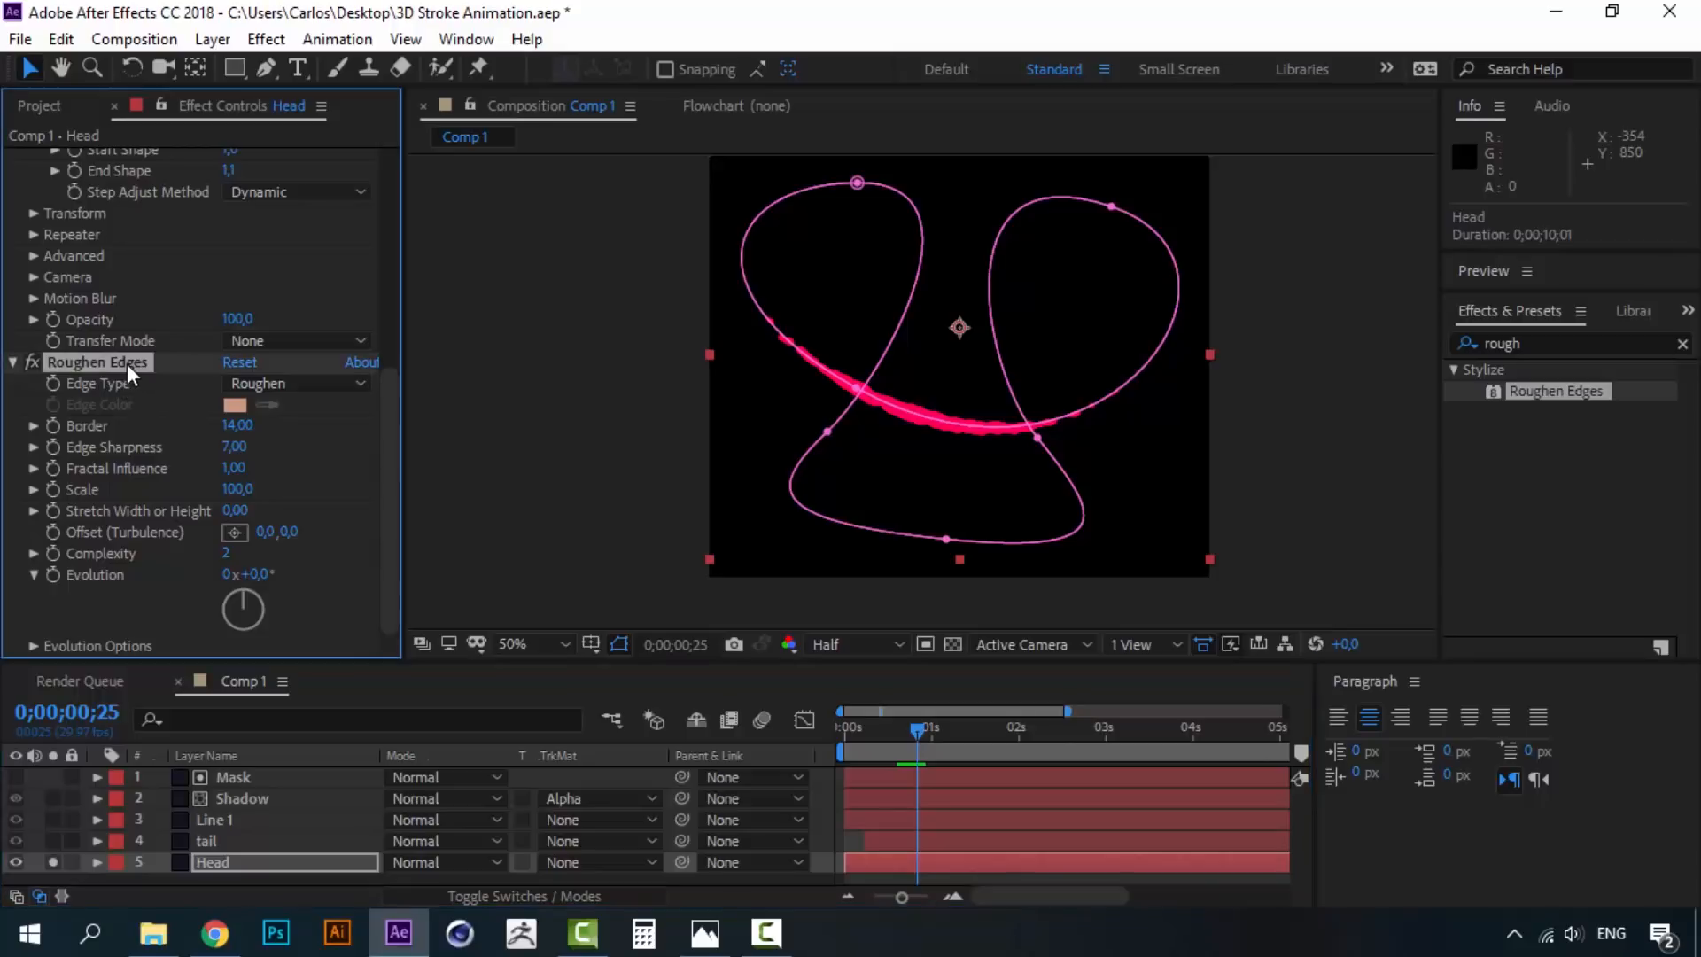
key(Delete)
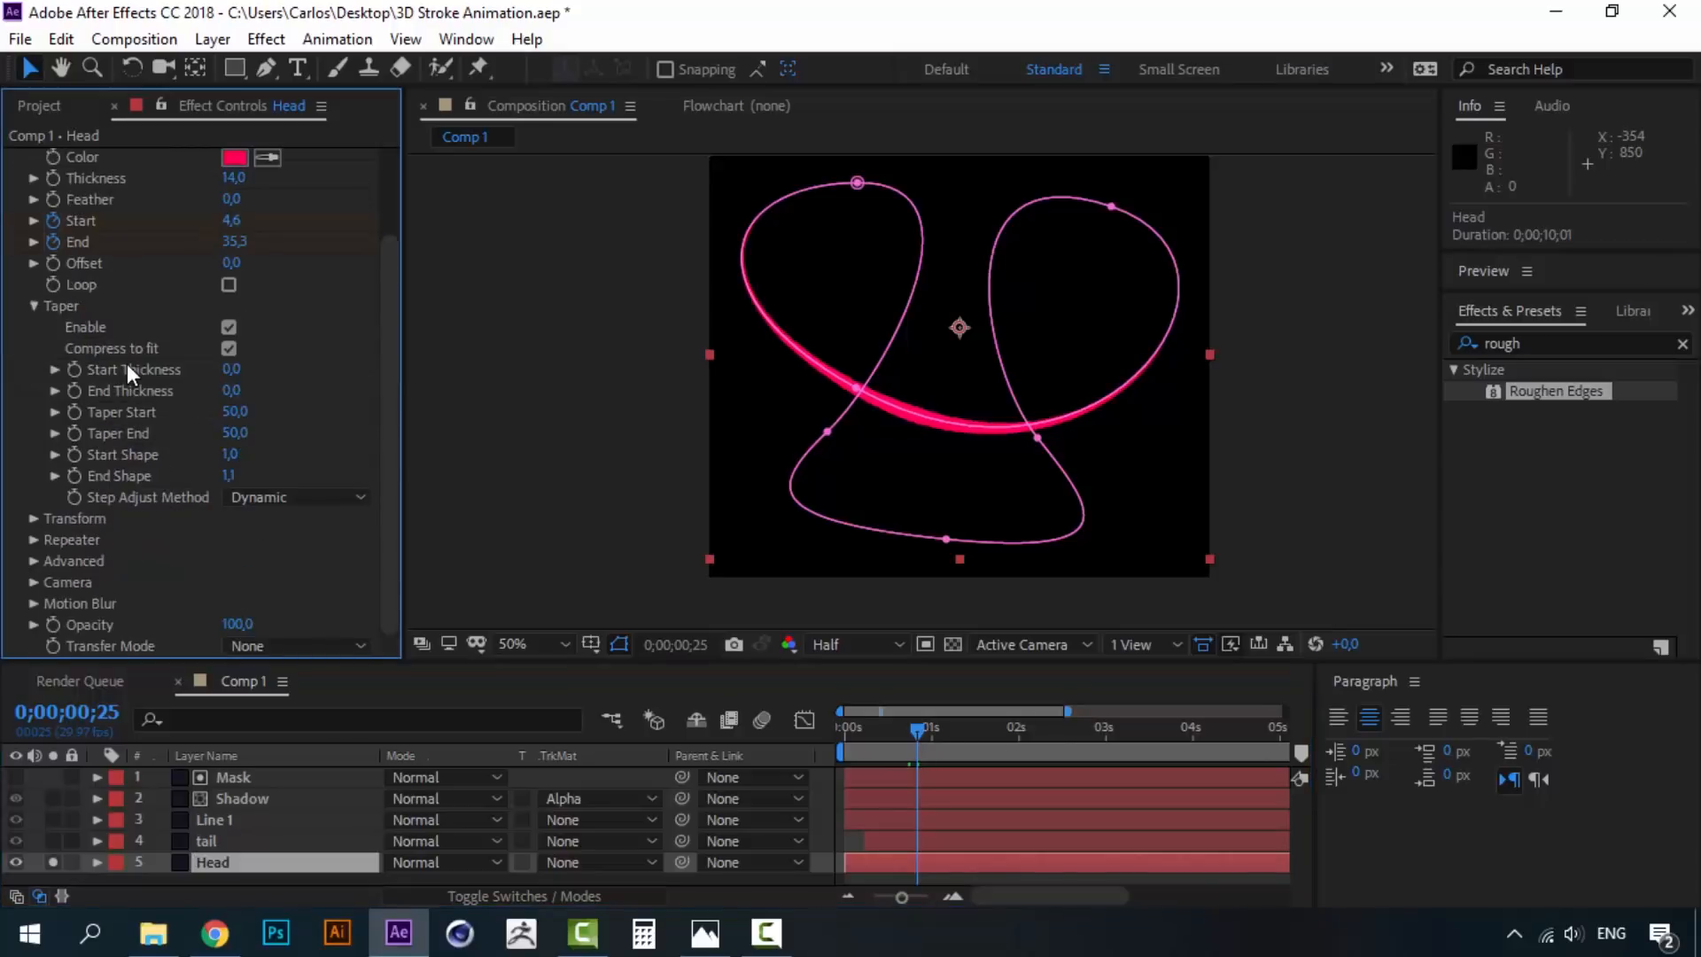
mouse_move(387, 308)
mouse_down()
mouse_move(386, 269)
mouse_move(389, 310)
mouse_up()
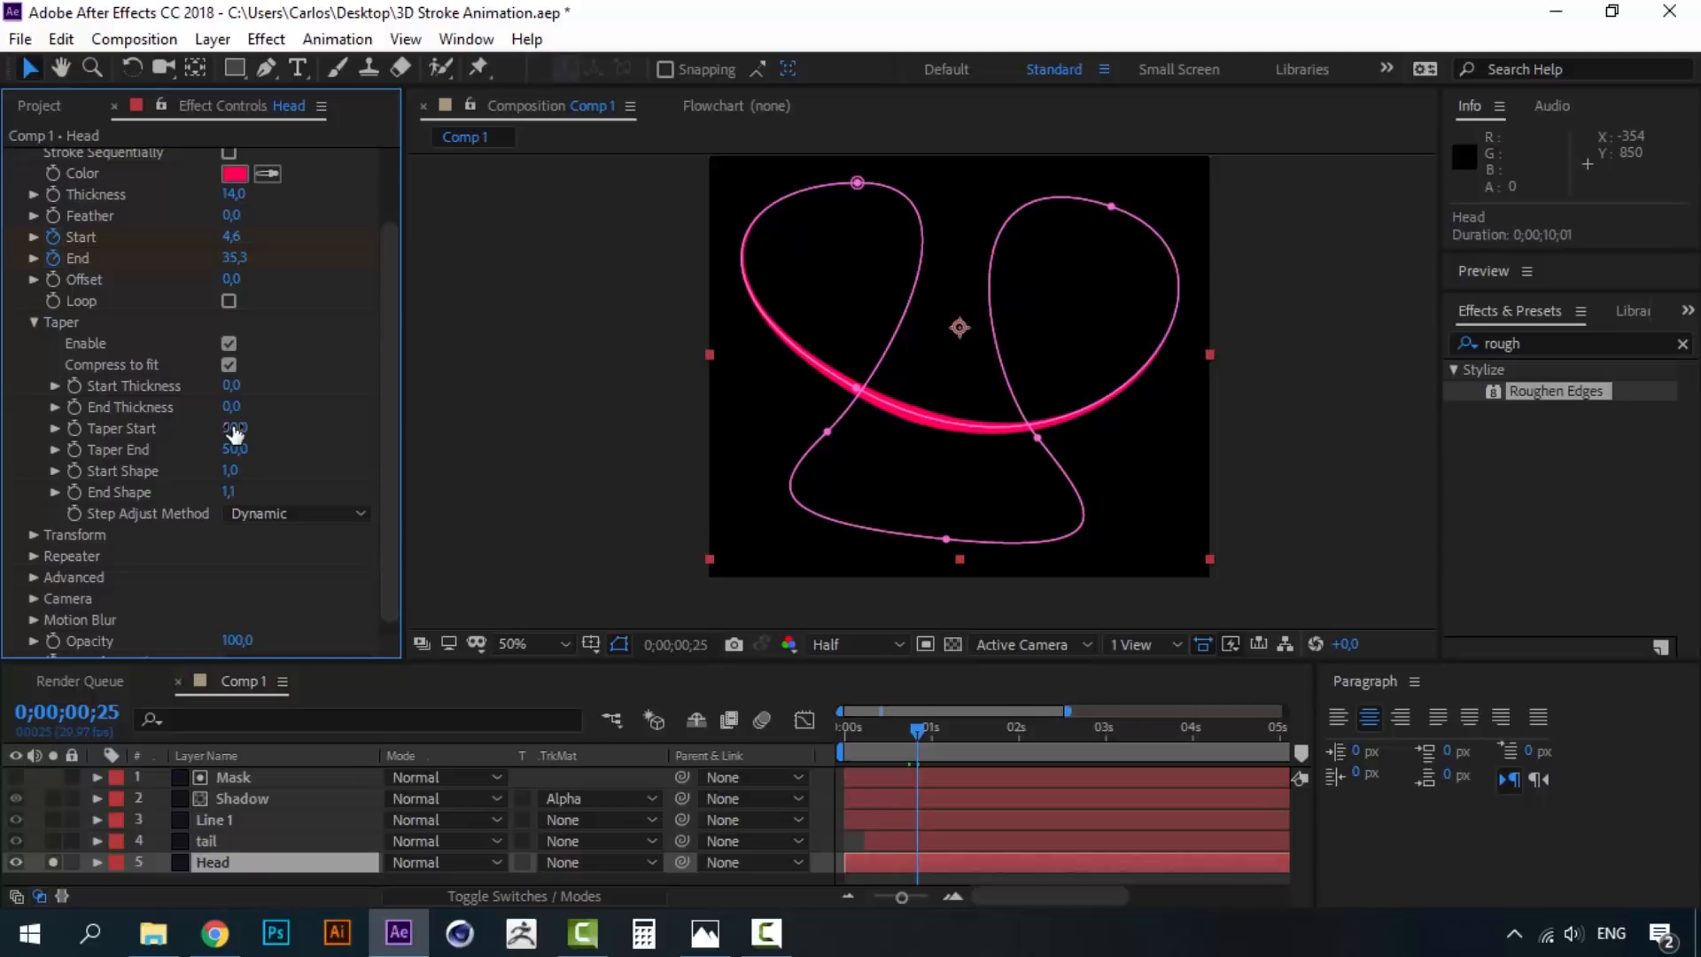
drag(235, 431, 341, 416)
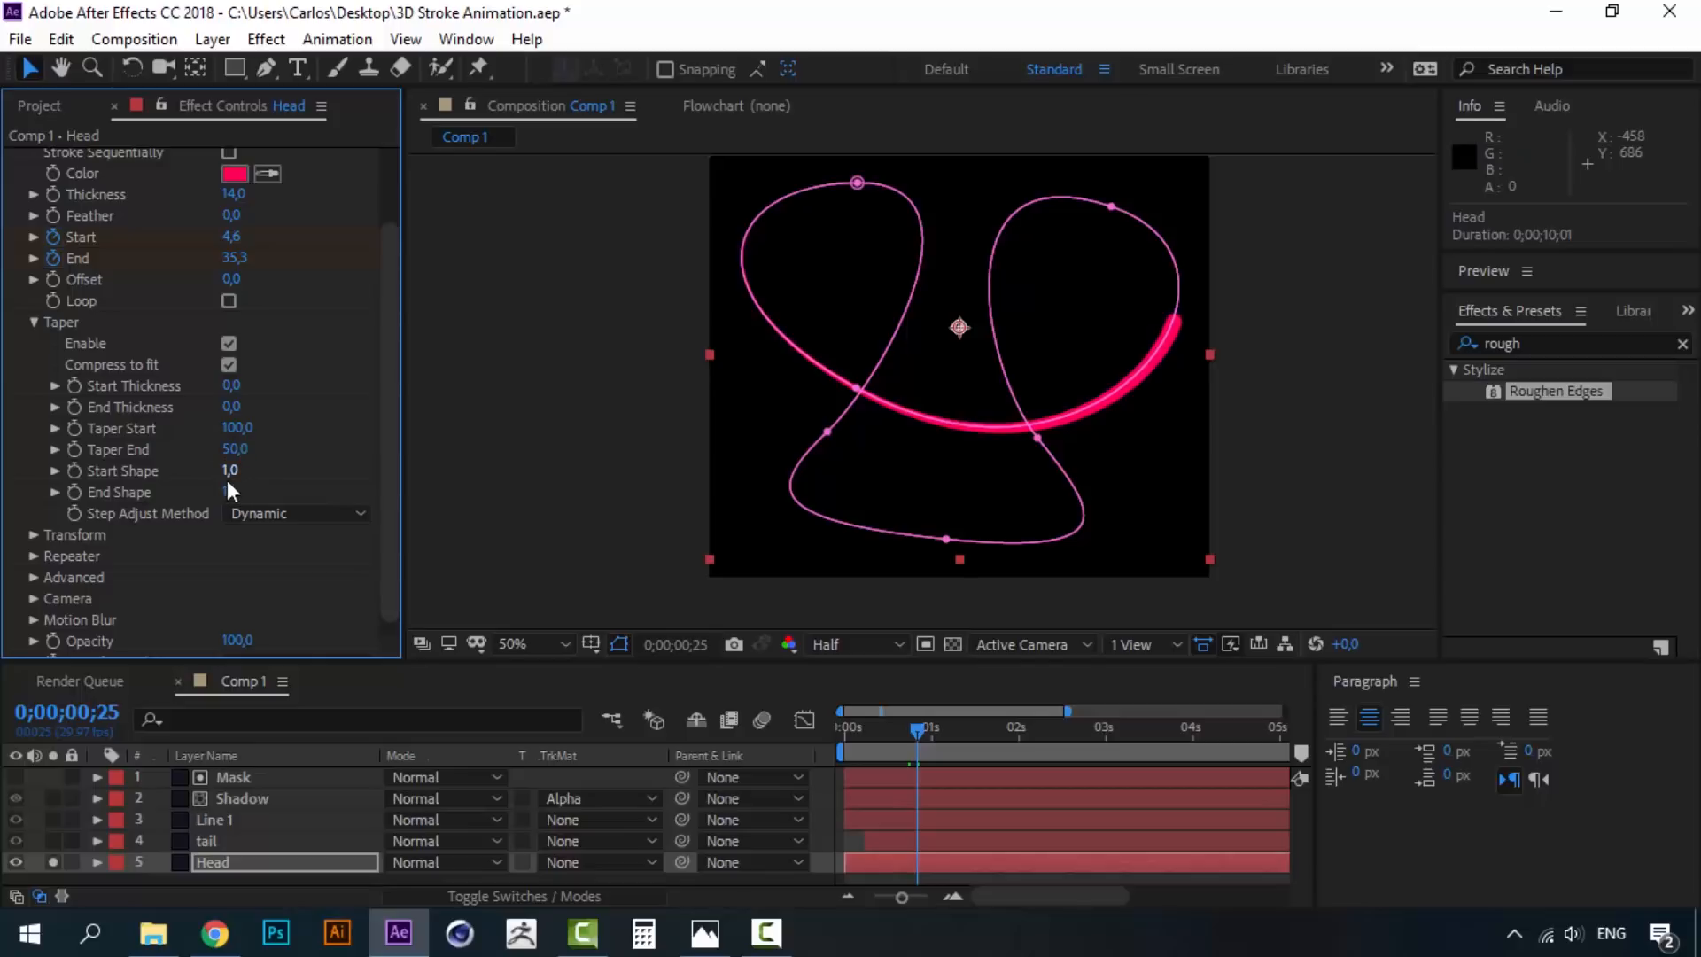
mouse_move(274, 473)
mouse_down()
mouse_move(781, 444)
mouse_move(1353, 382)
mouse_up()
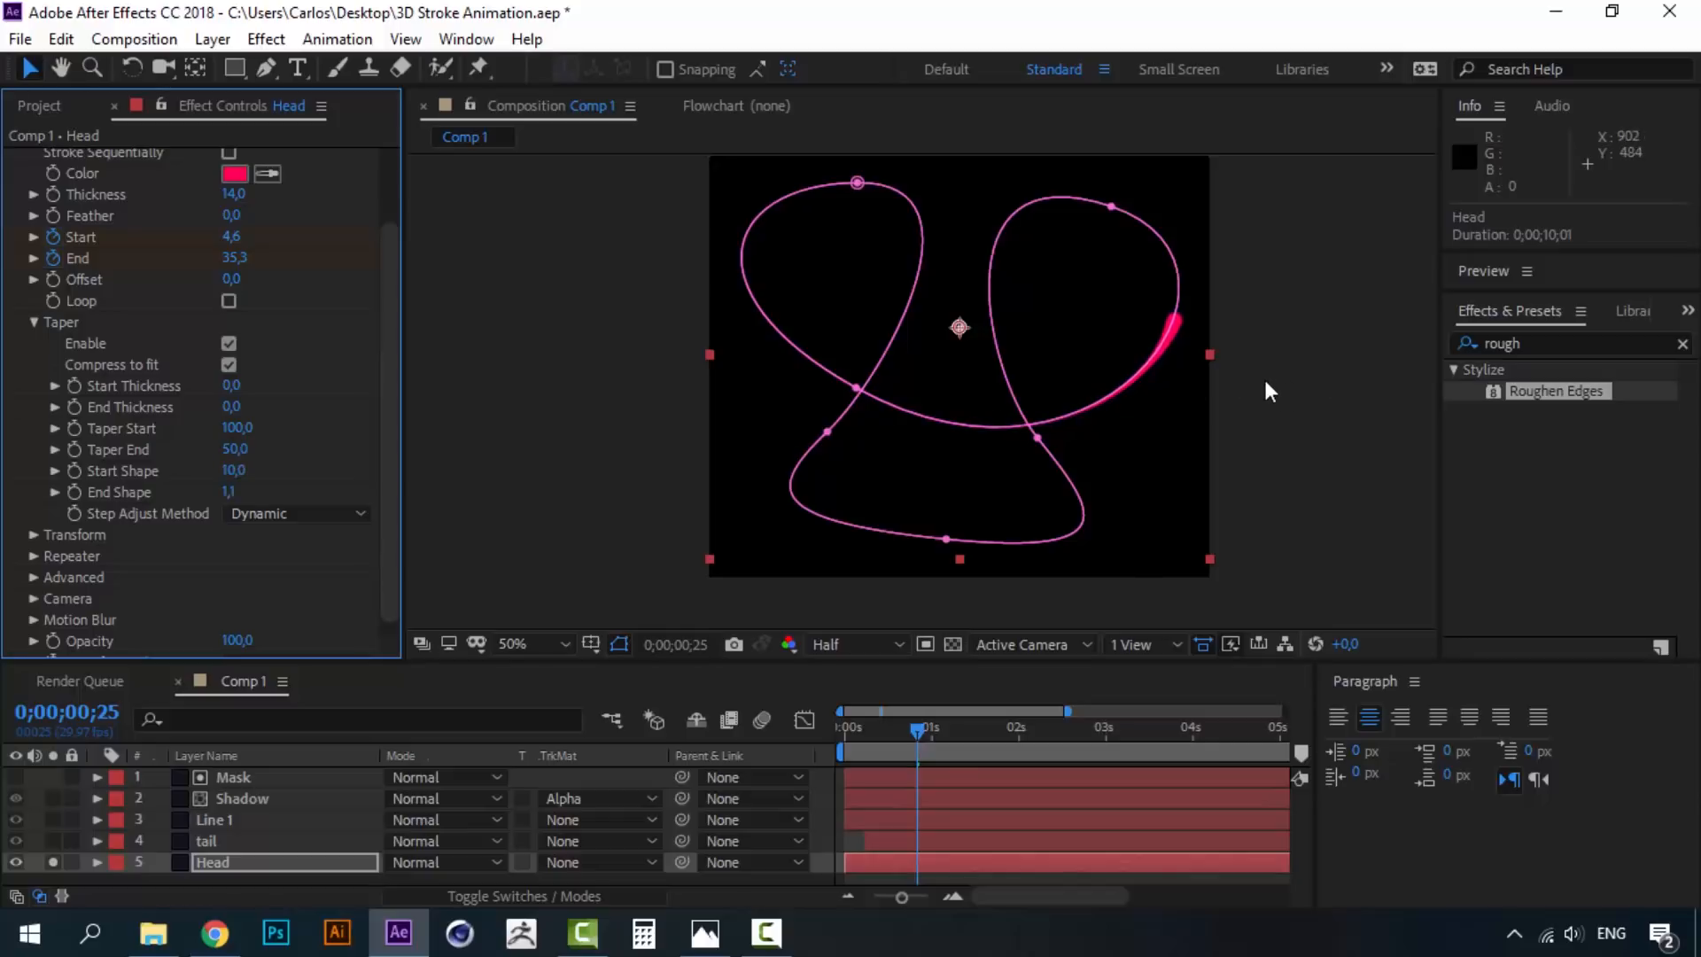
- Unsolo Head, preview all layers, and settle End Shape at 5,7
click(1331, 410)
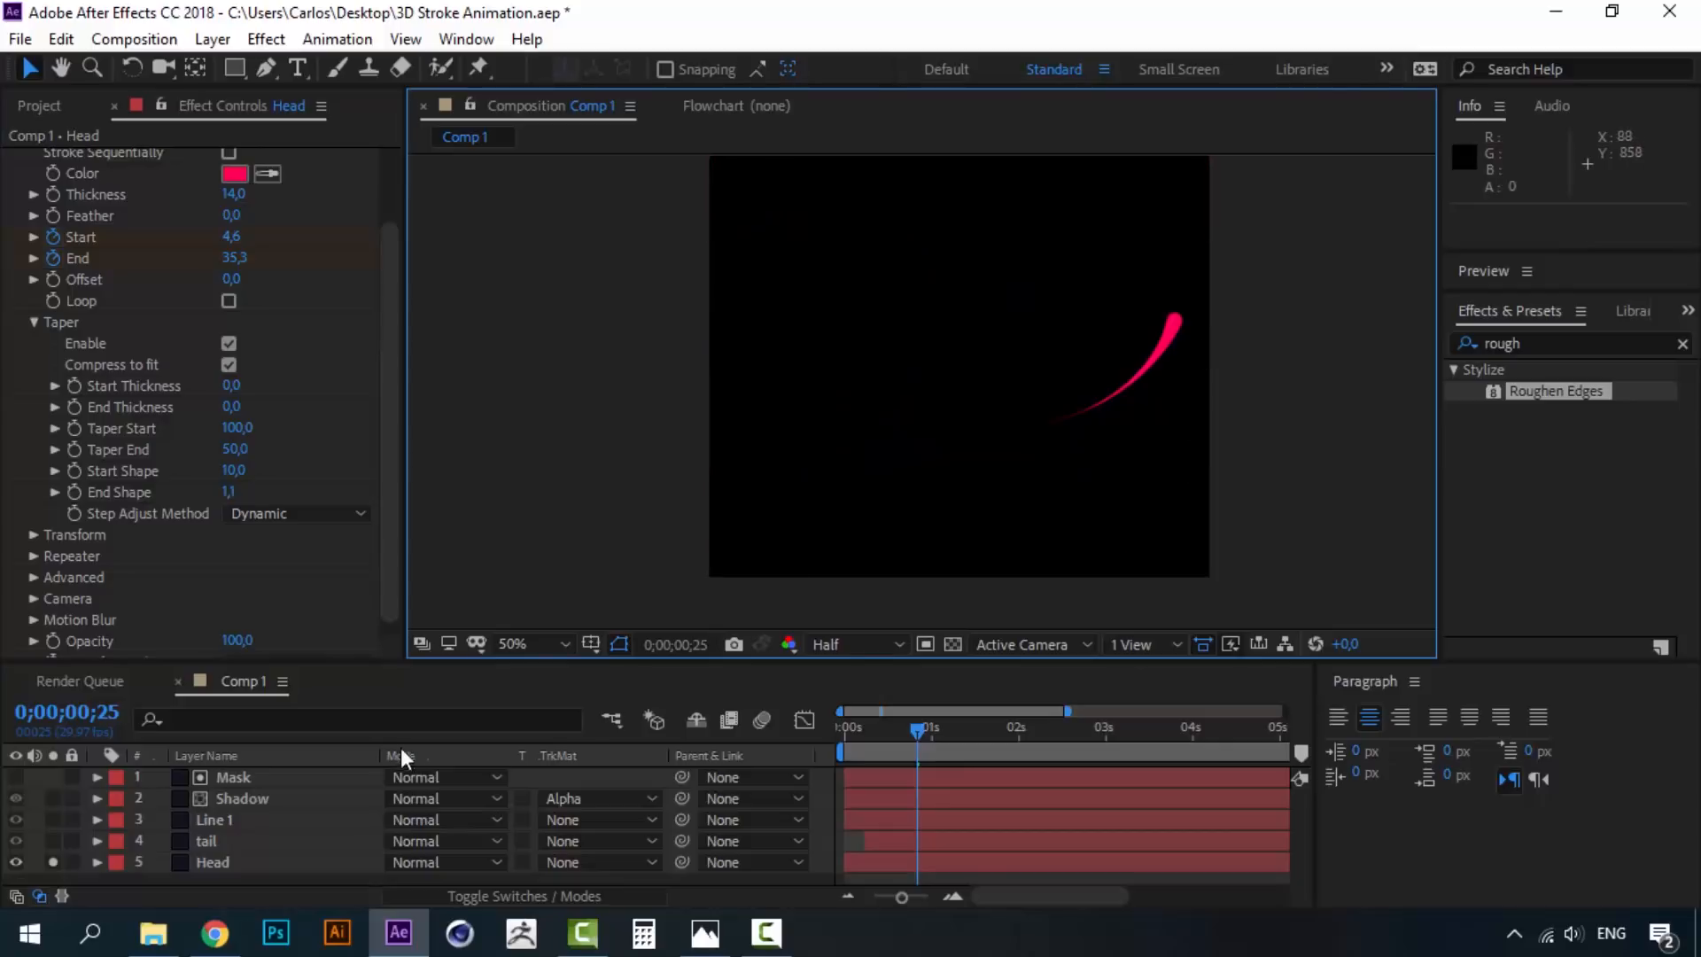
click(51, 861)
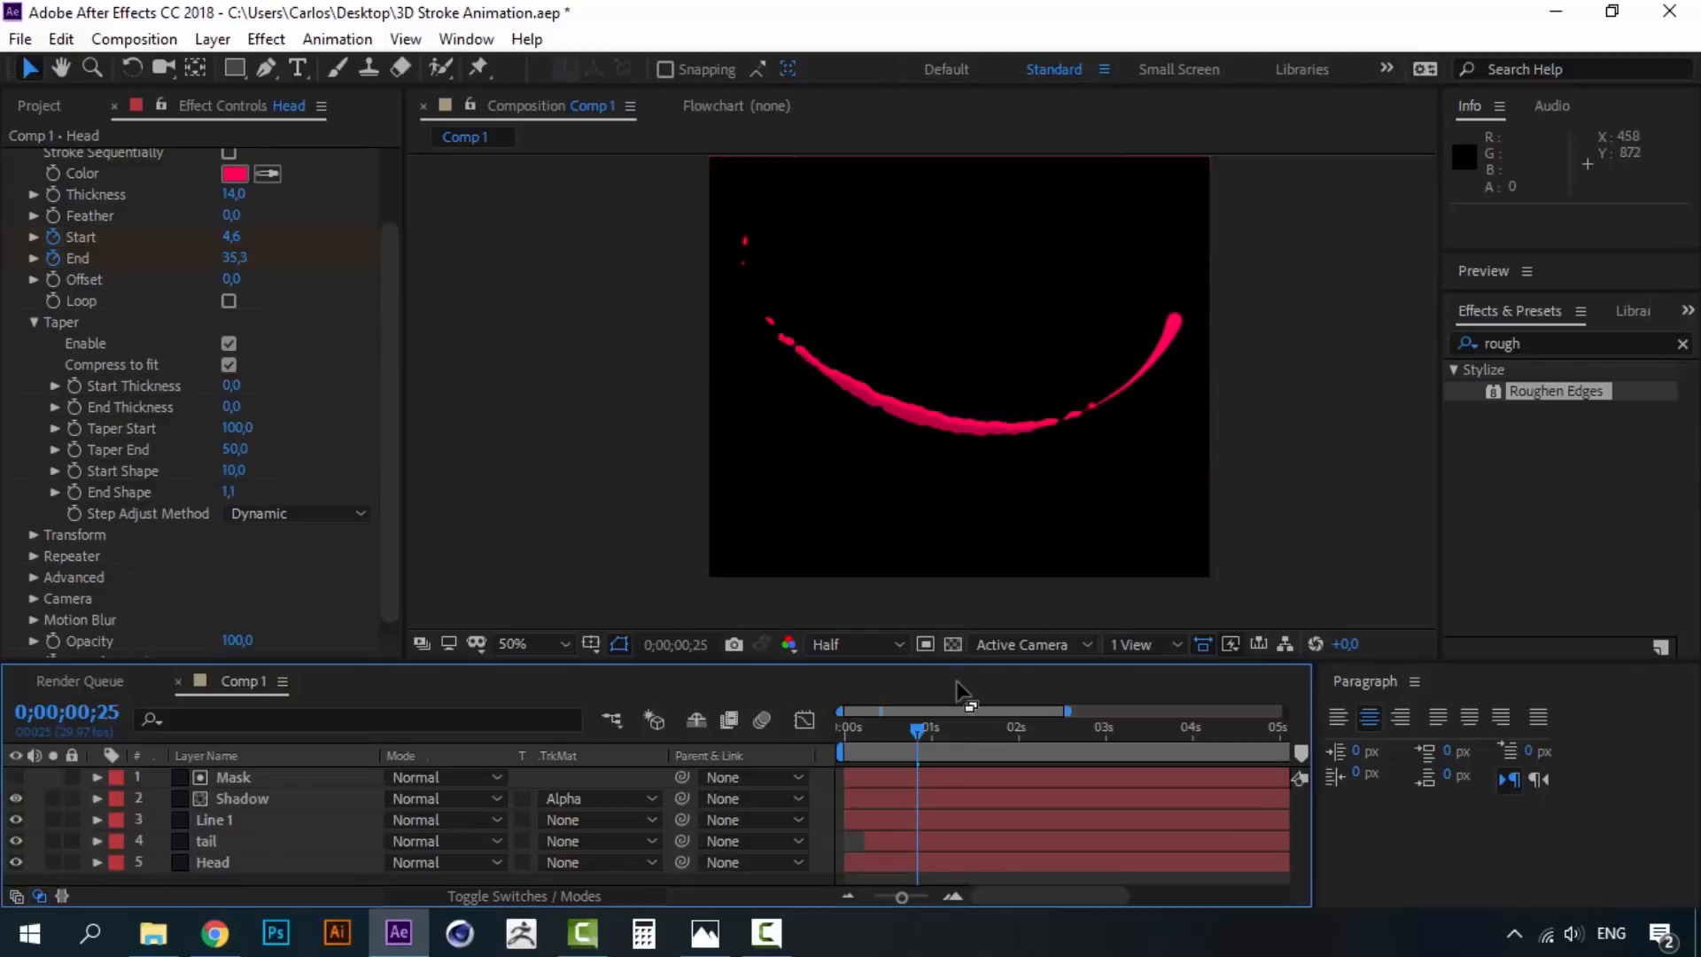
drag(917, 728, 843, 734)
key(space)
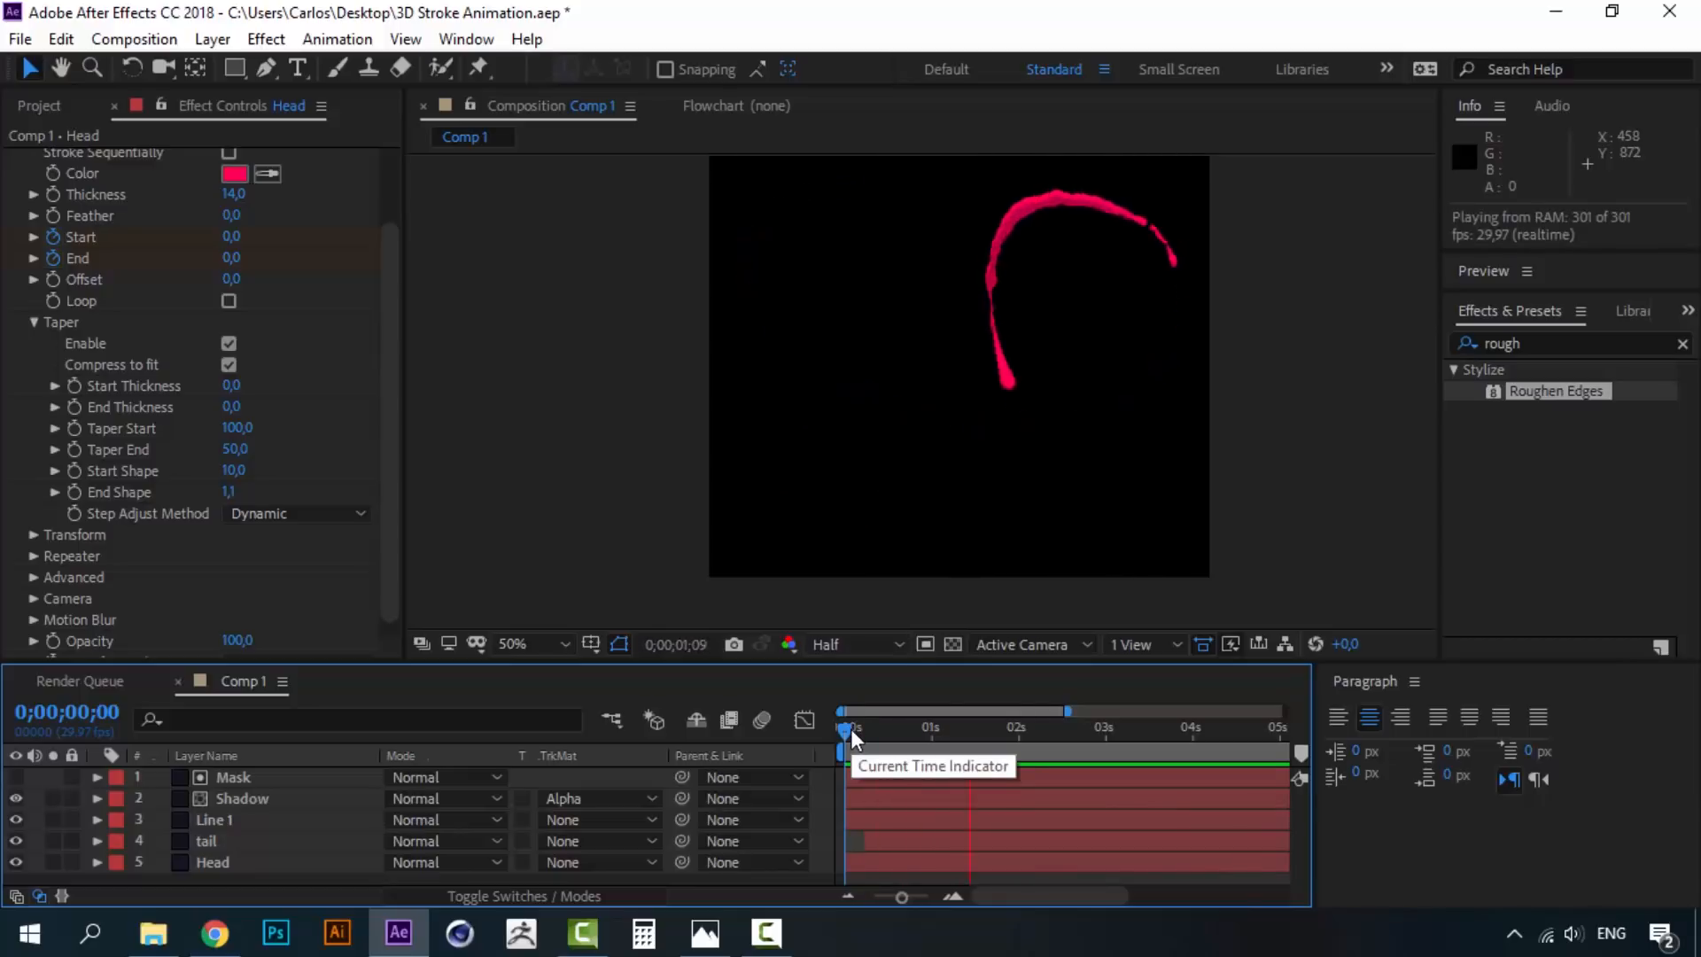
drag(851, 729, 924, 729)
key(ctrl+z)
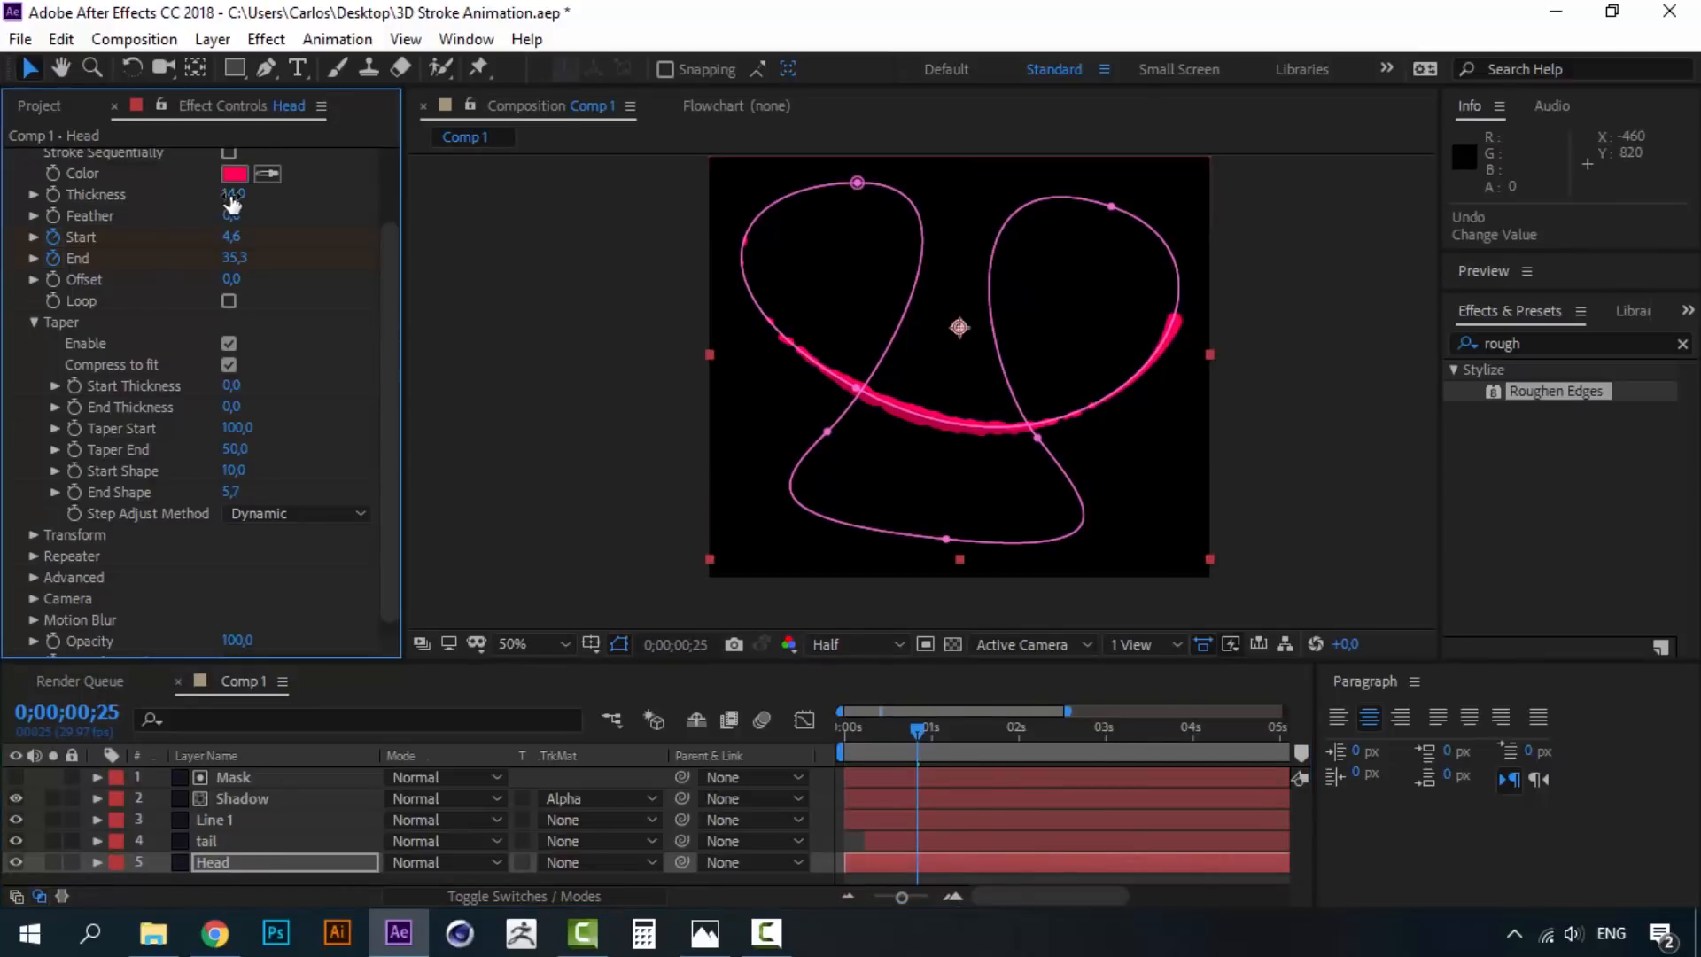
- Set the Head stroke's Thickness to 20
drag(274, 187, 305, 185)
click(232, 193)
text(20)
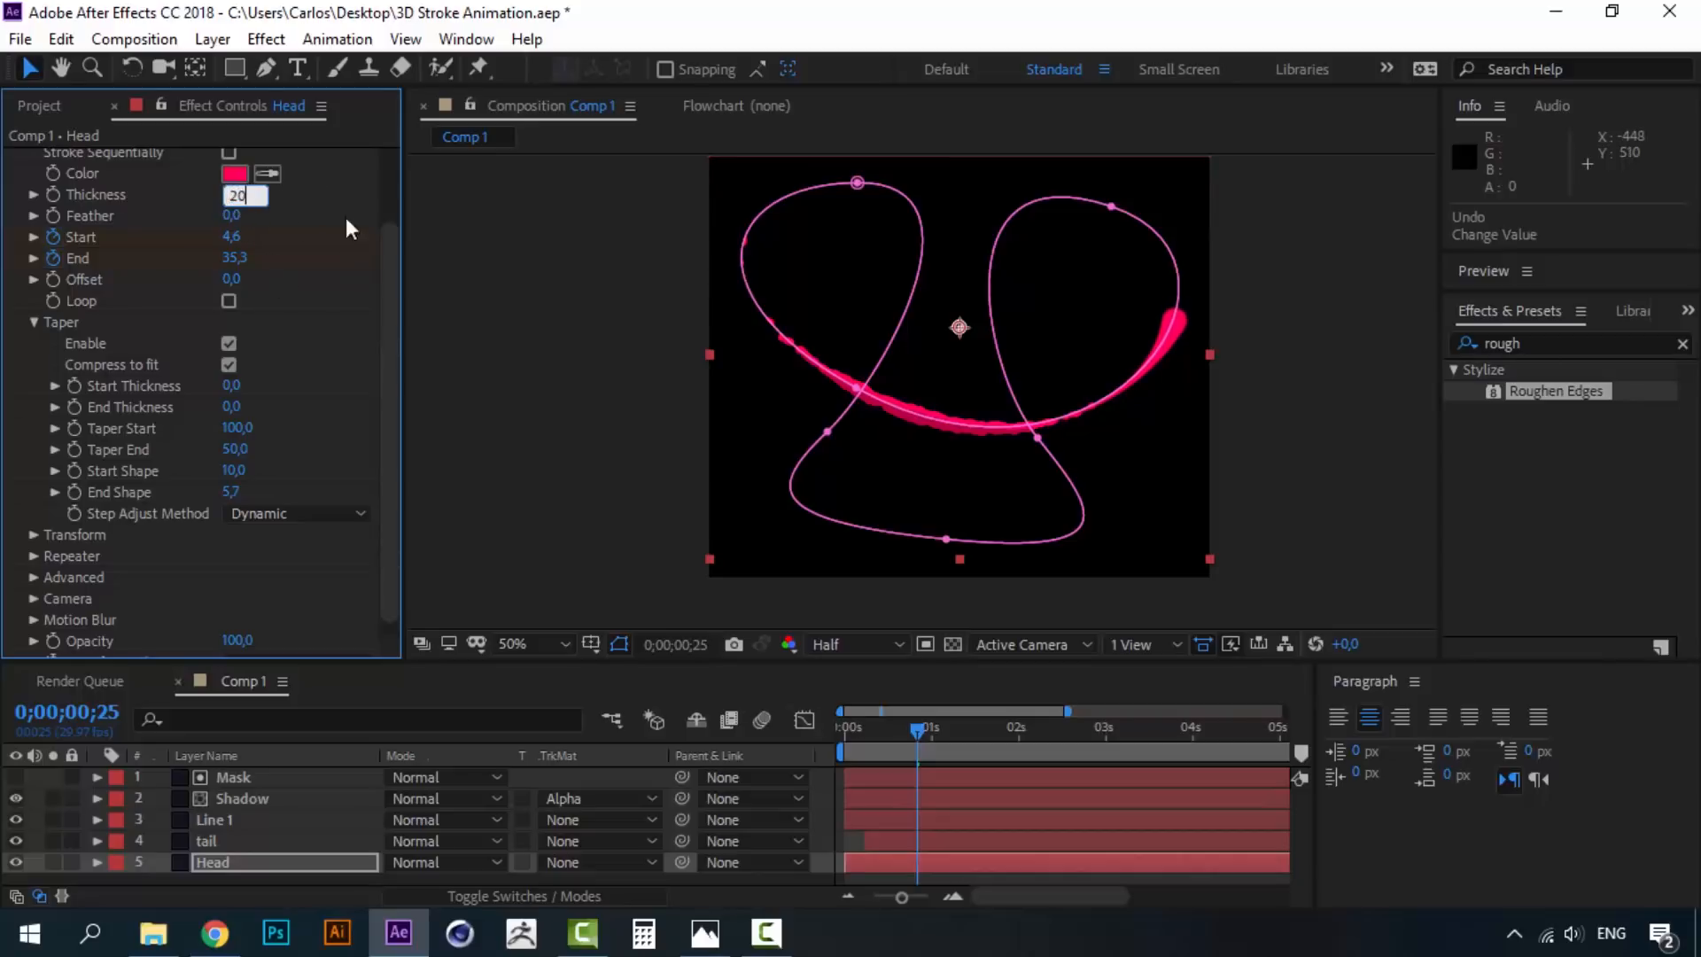
key(Return)
- Preview the animation from the start and scrub around frame 28
click(832, 726)
key(space)
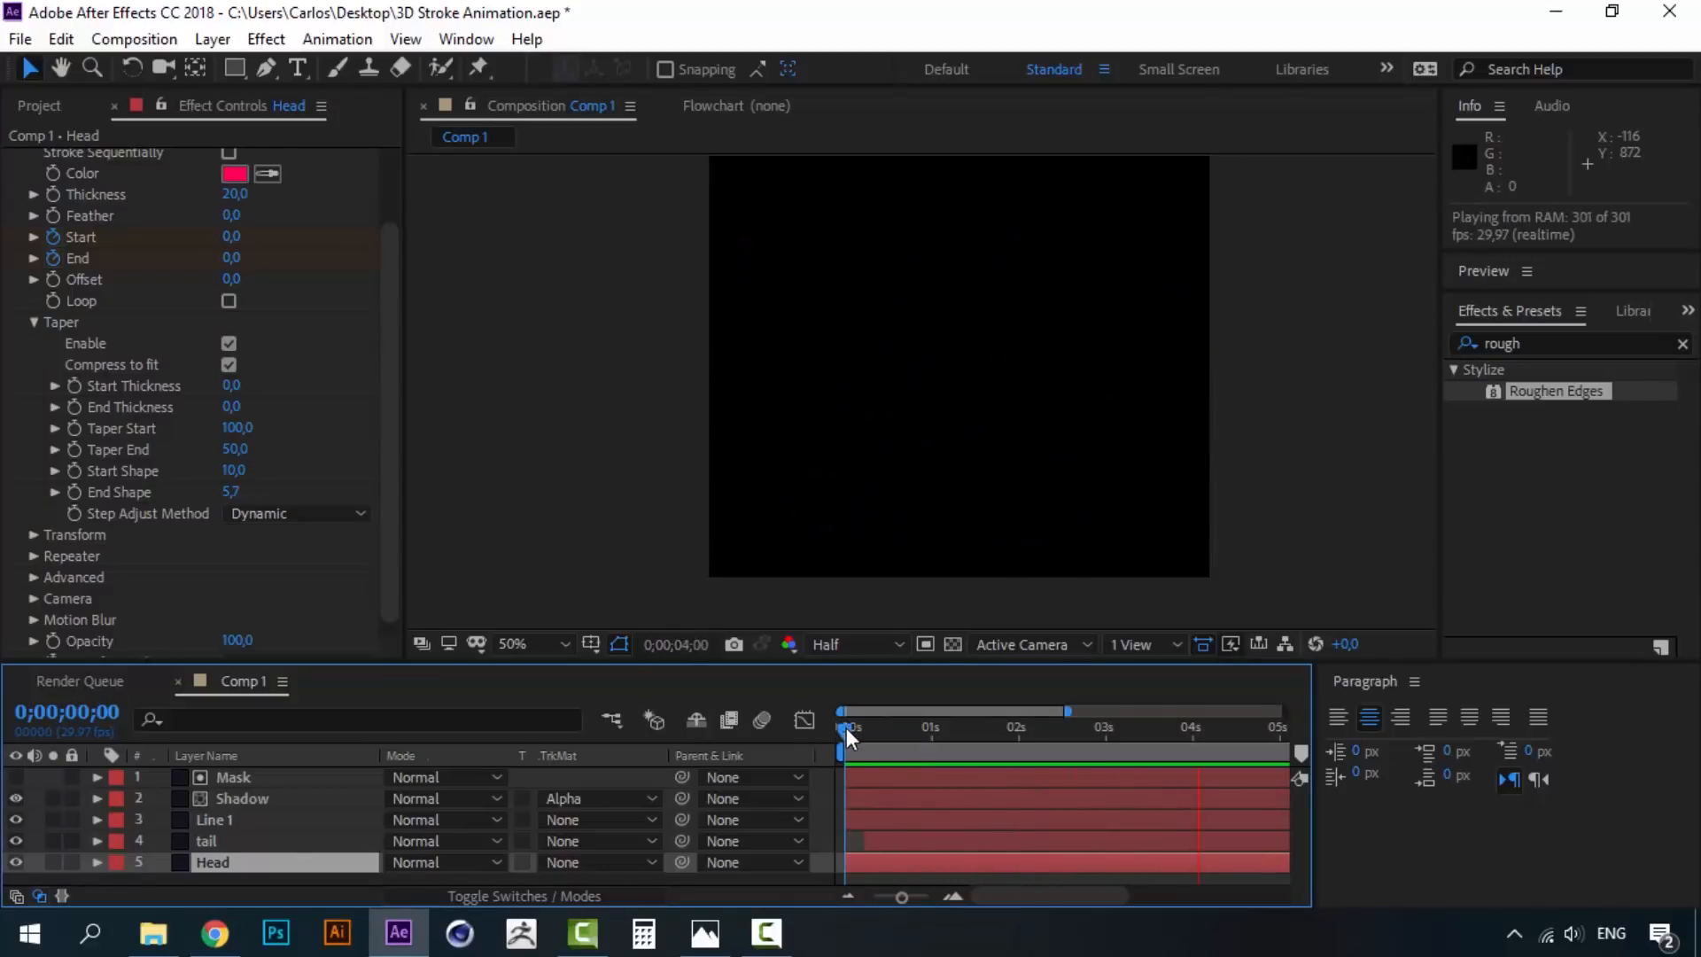
key(space)
drag(847, 728, 926, 729)
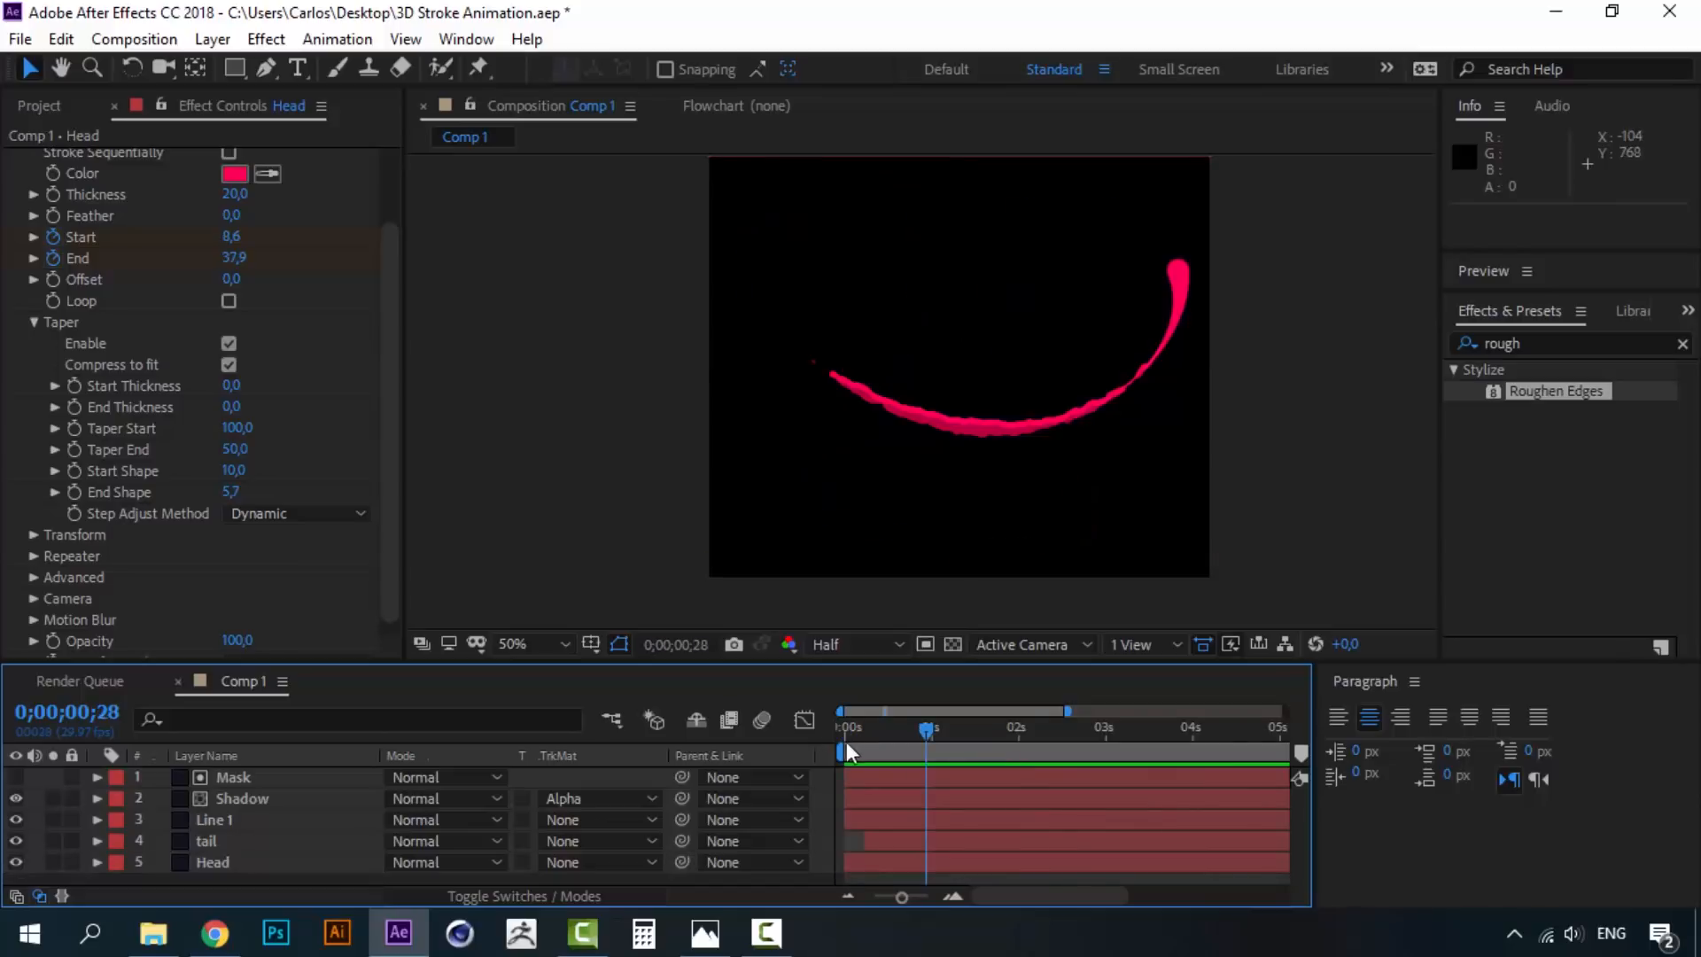
mouse_move(927, 731)
mouse_down()
mouse_move(837, 731)
mouse_move(996, 732)
mouse_up()
- Compare against the Gif.gif reference, then return to the animation's start
click(705, 933)
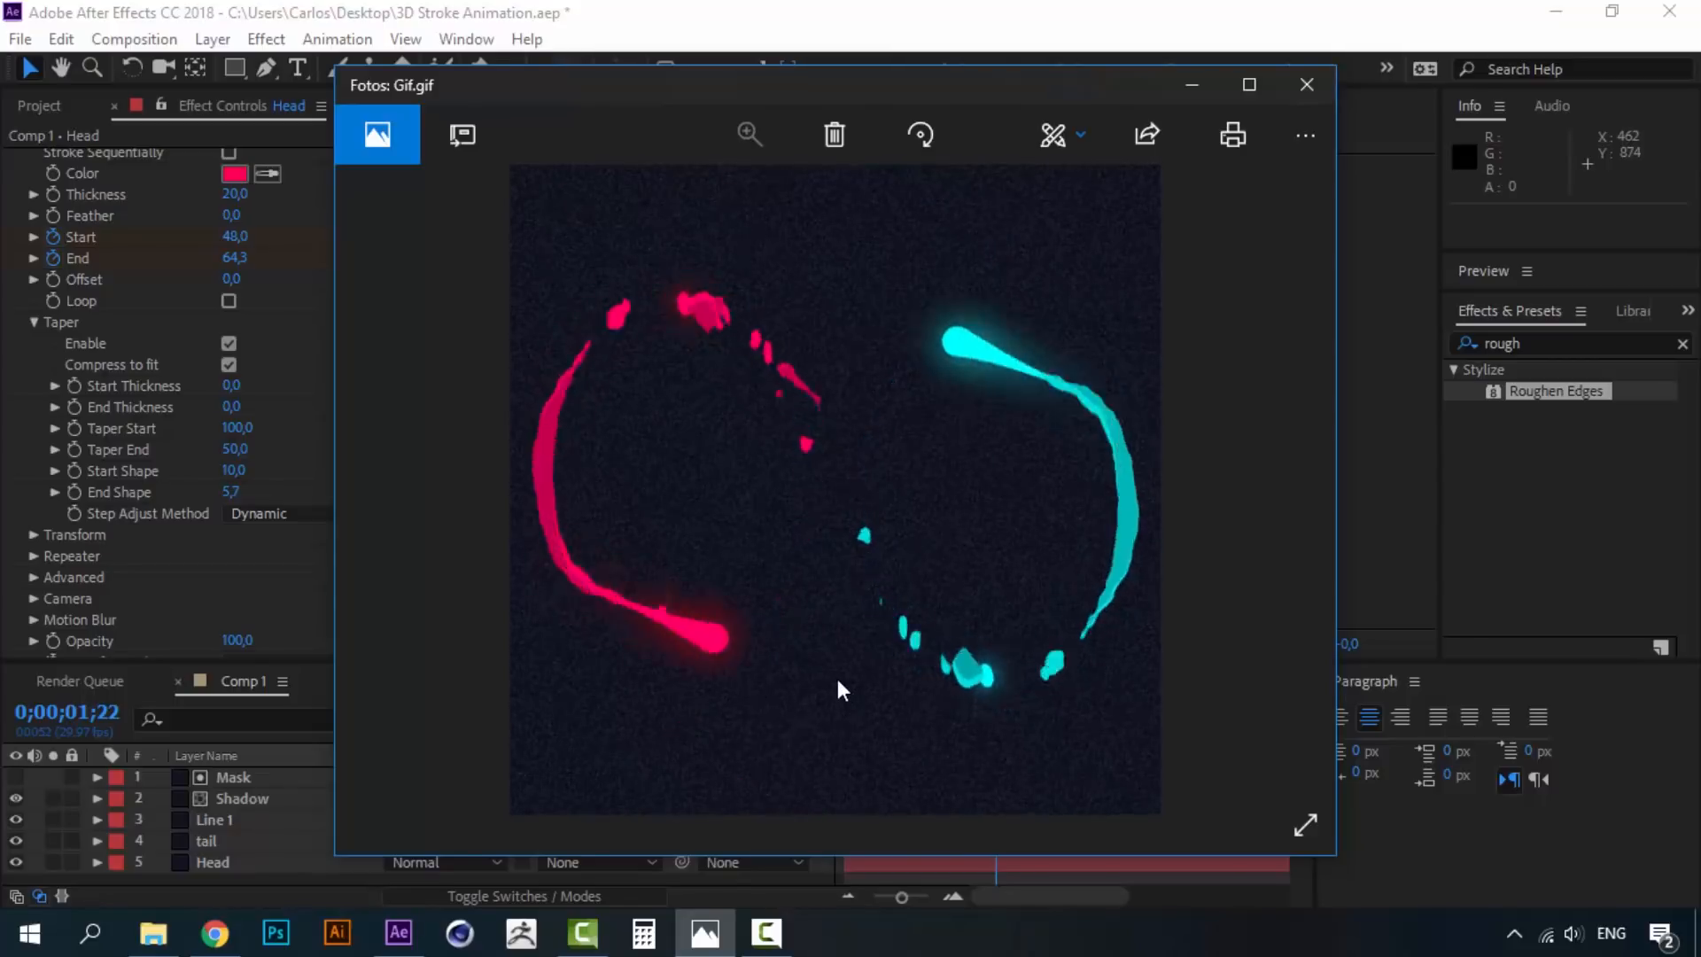
click(1191, 88)
drag(950, 739, 833, 732)
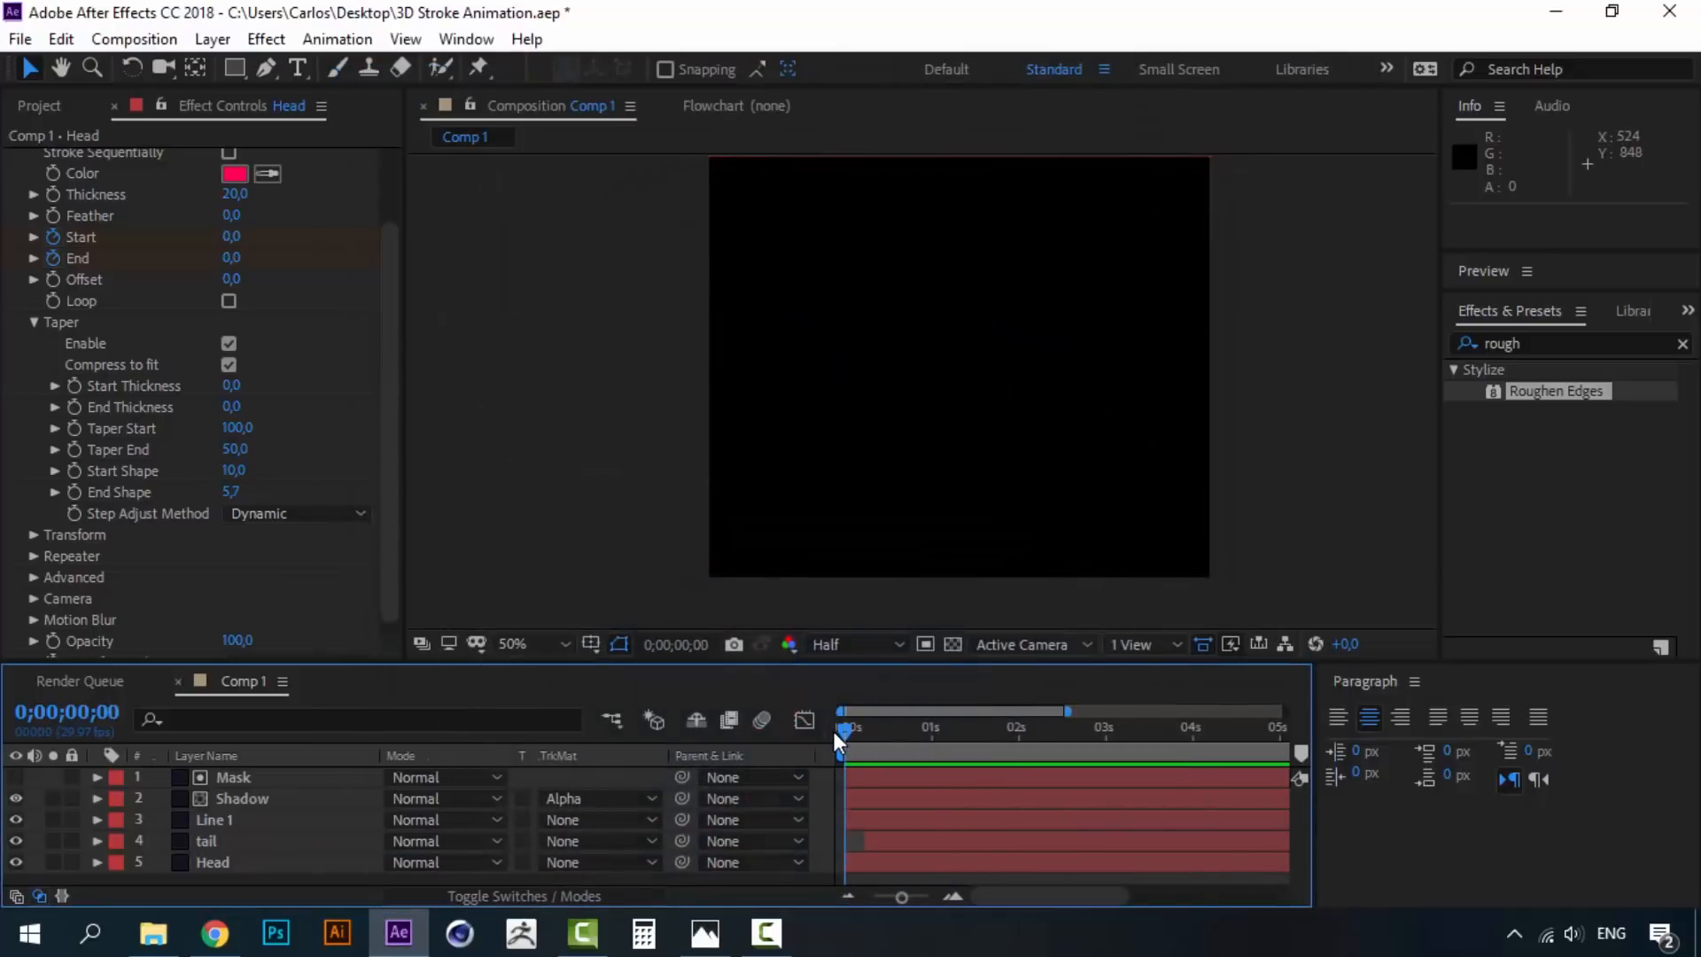
- Duplicate the Mask through Head layers and place the five copies above the originals
drag(844, 731, 1104, 736)
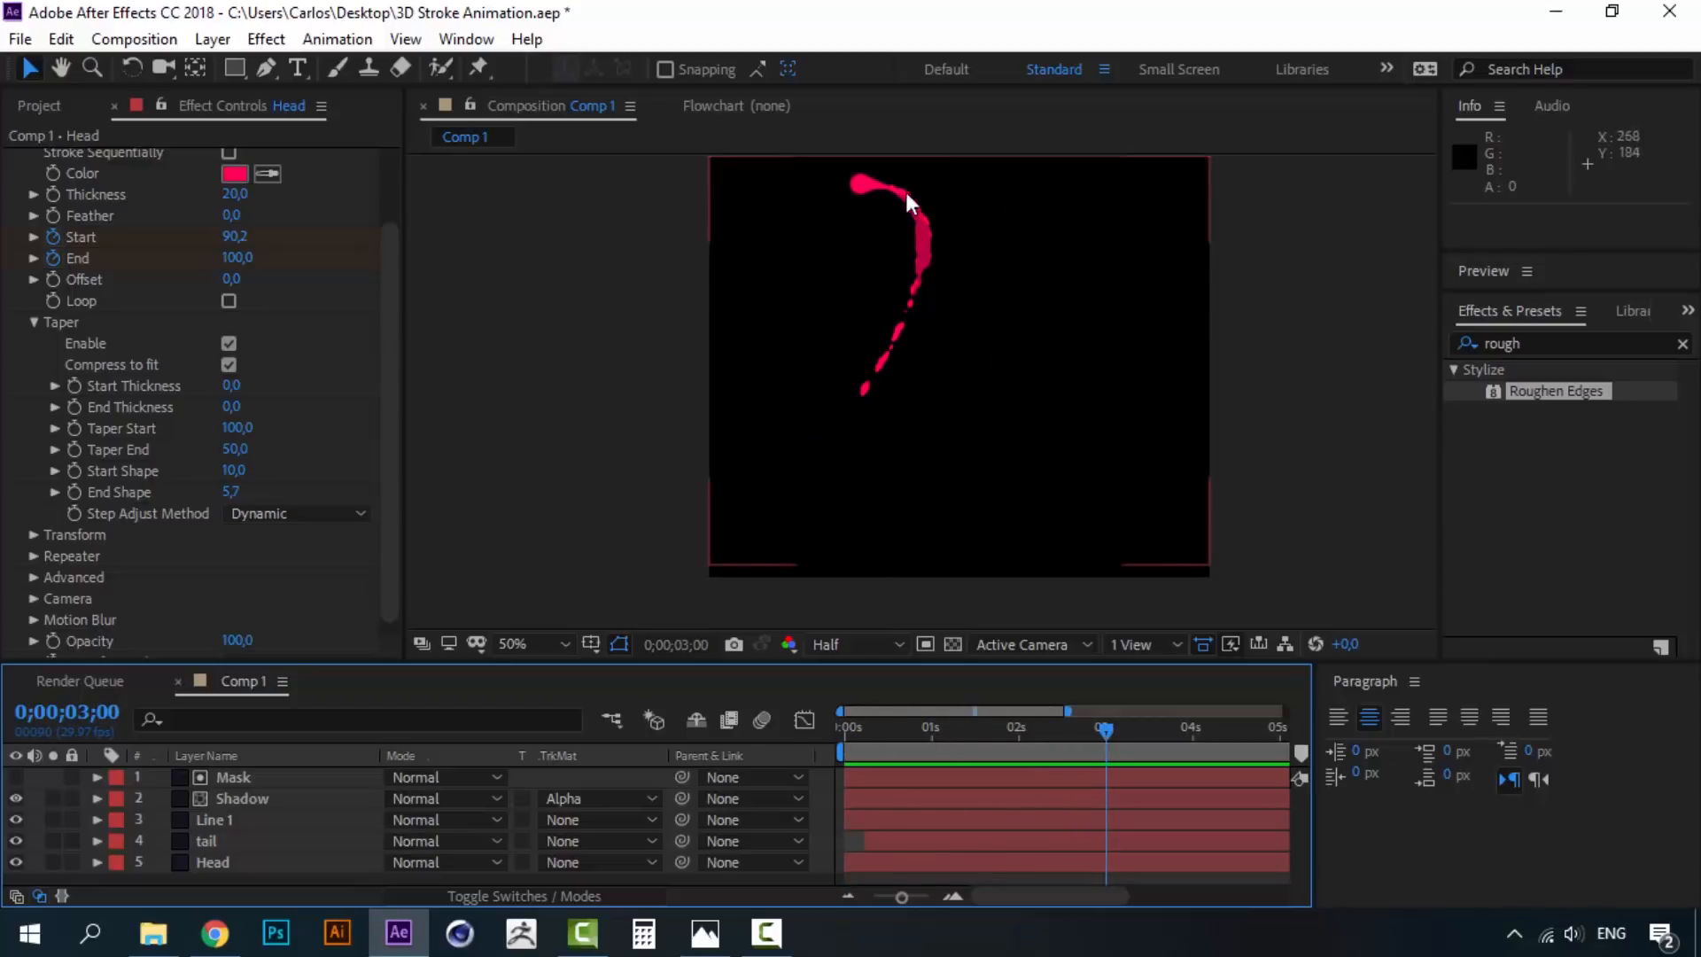
click(228, 780)
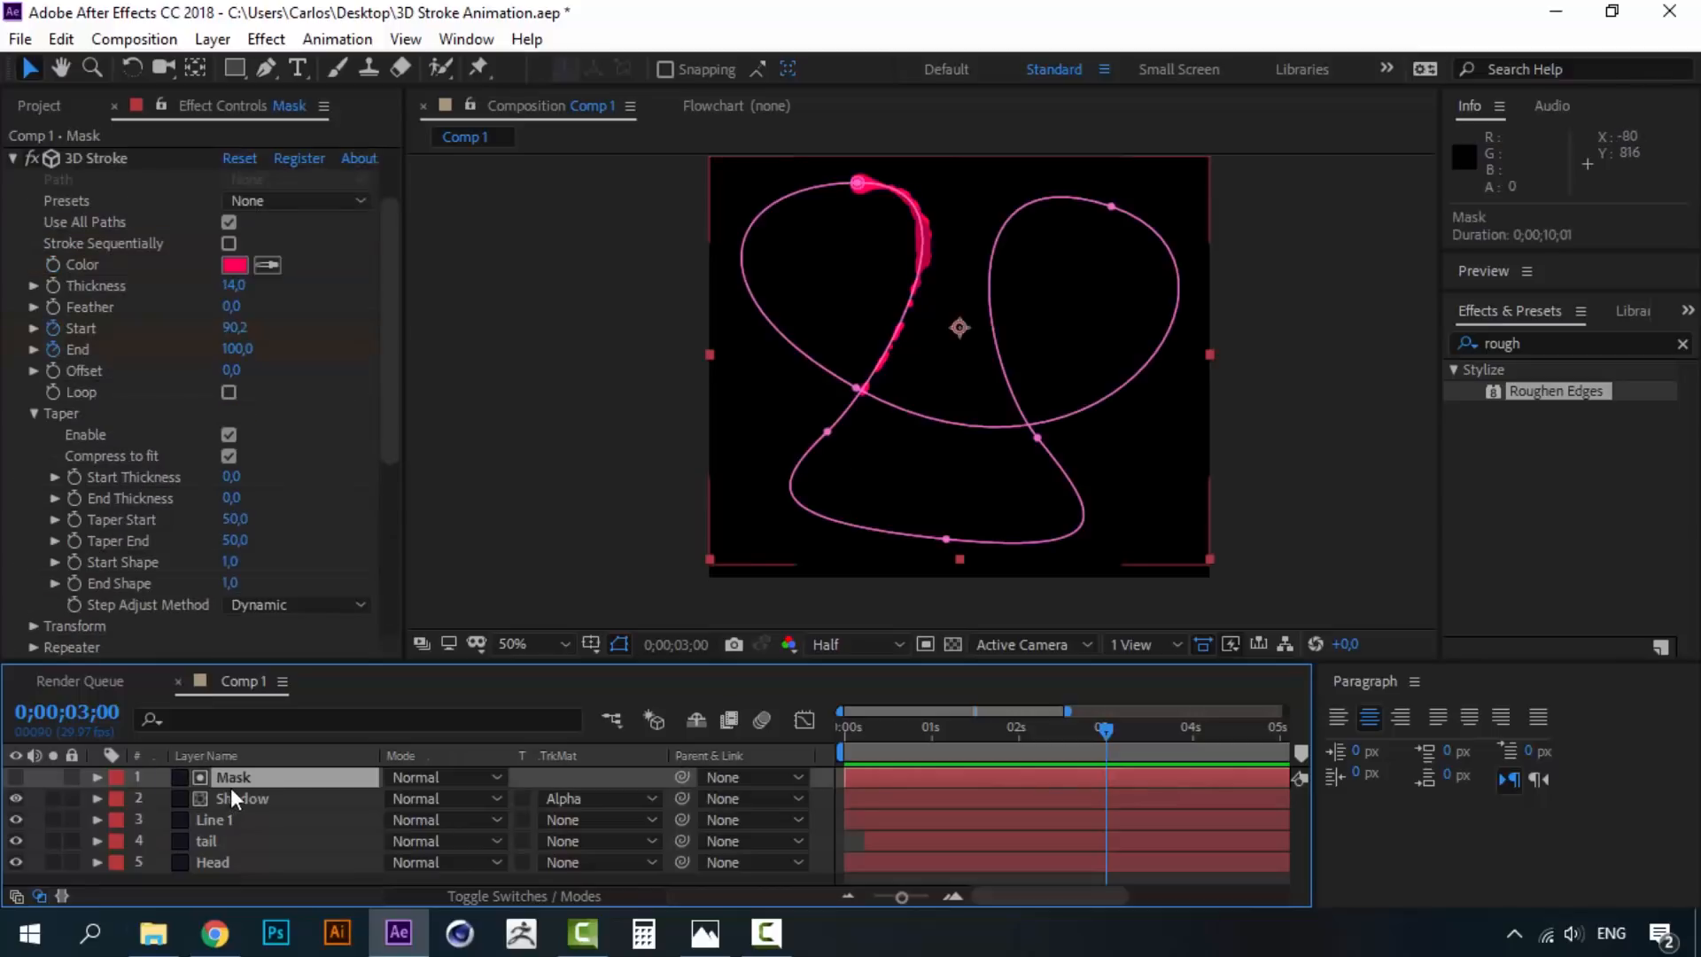
shift+click(221, 861)
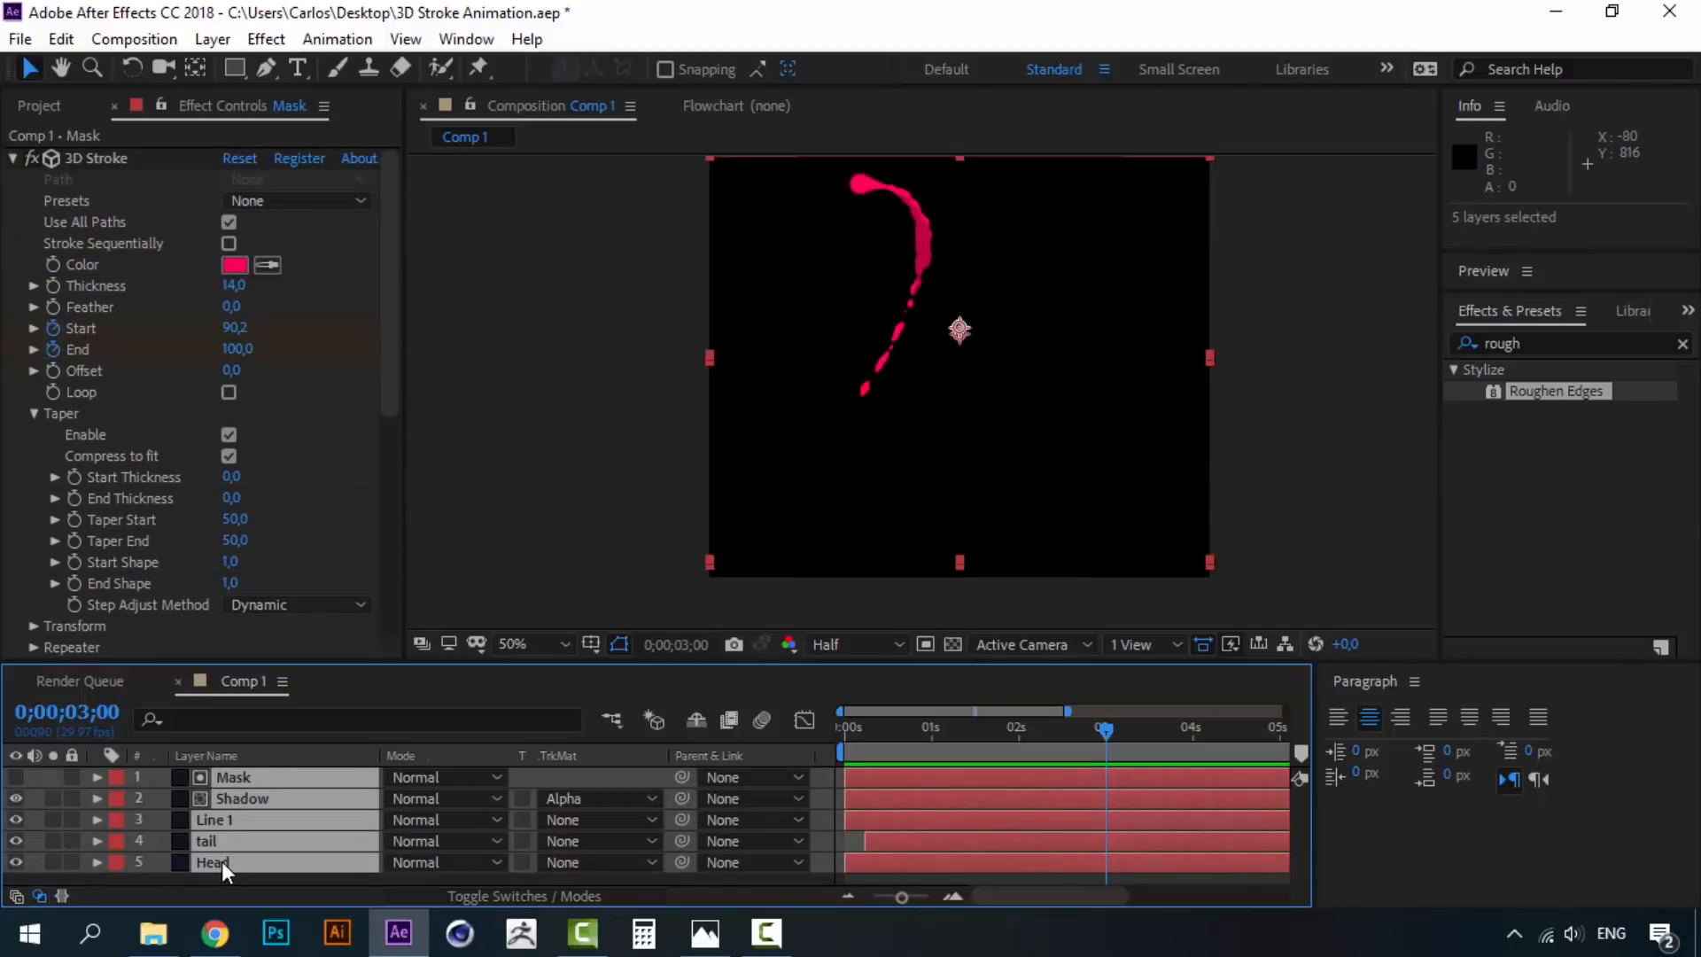
key(ctrl+d)
drag(222, 863, 237, 812)
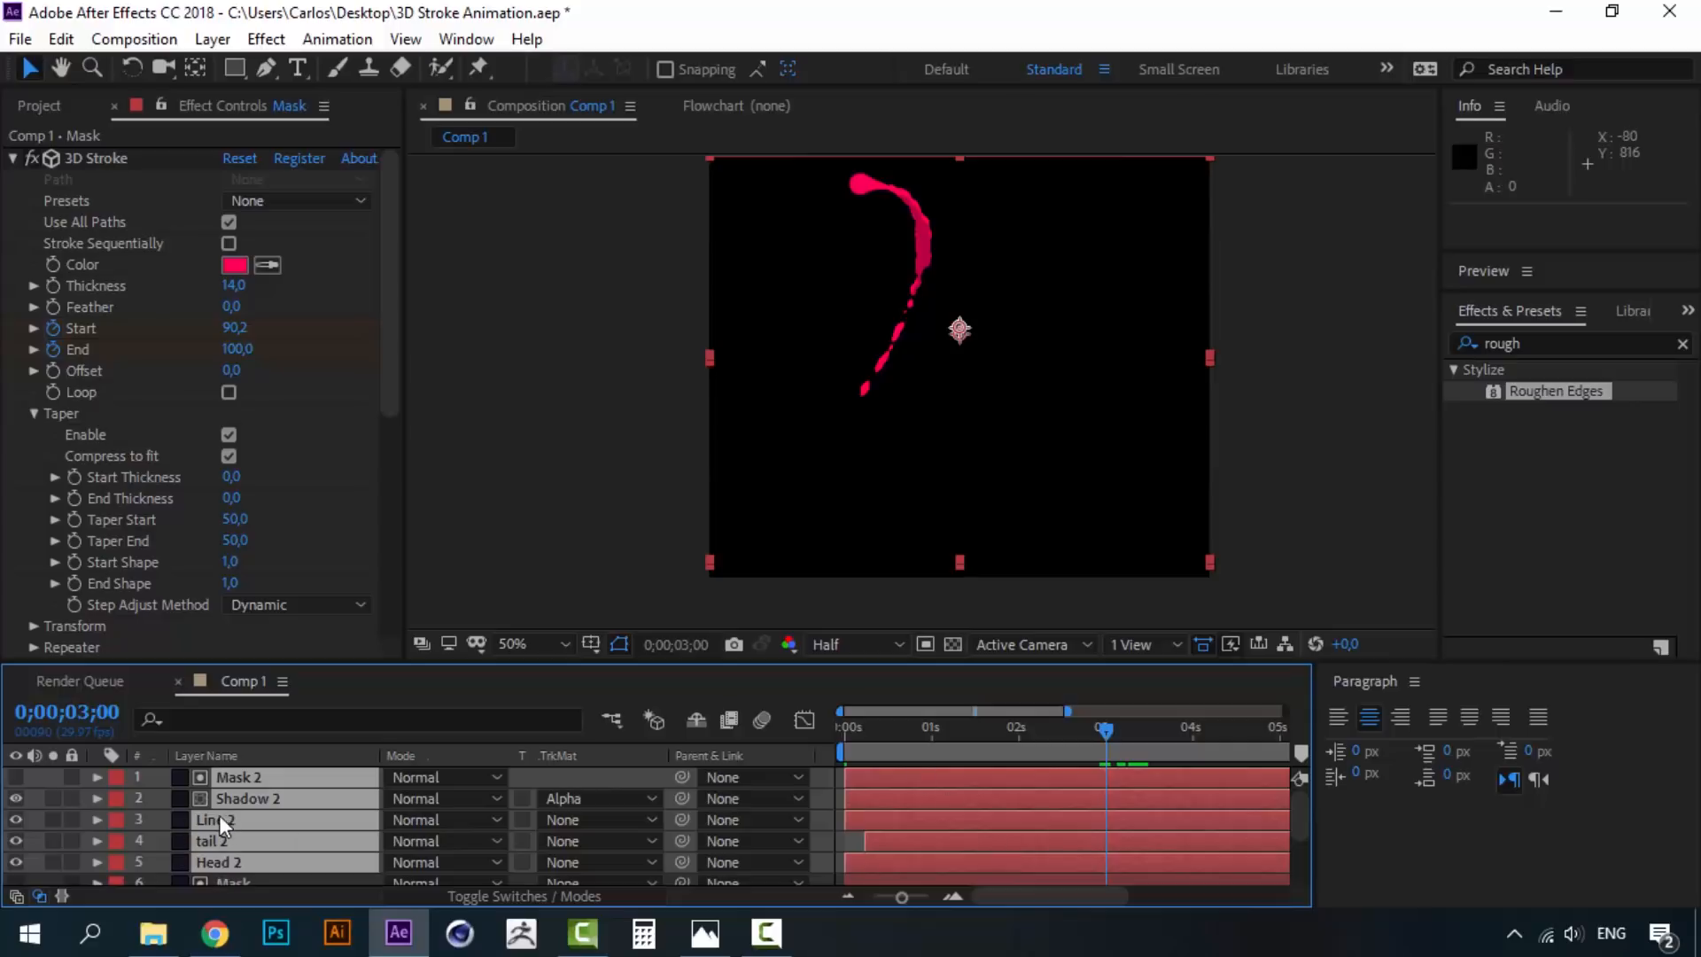
- Shift the five duplicate layers to start at 0;00;03;00 and move the current time to 6 seconds
drag(853, 817, 1114, 806)
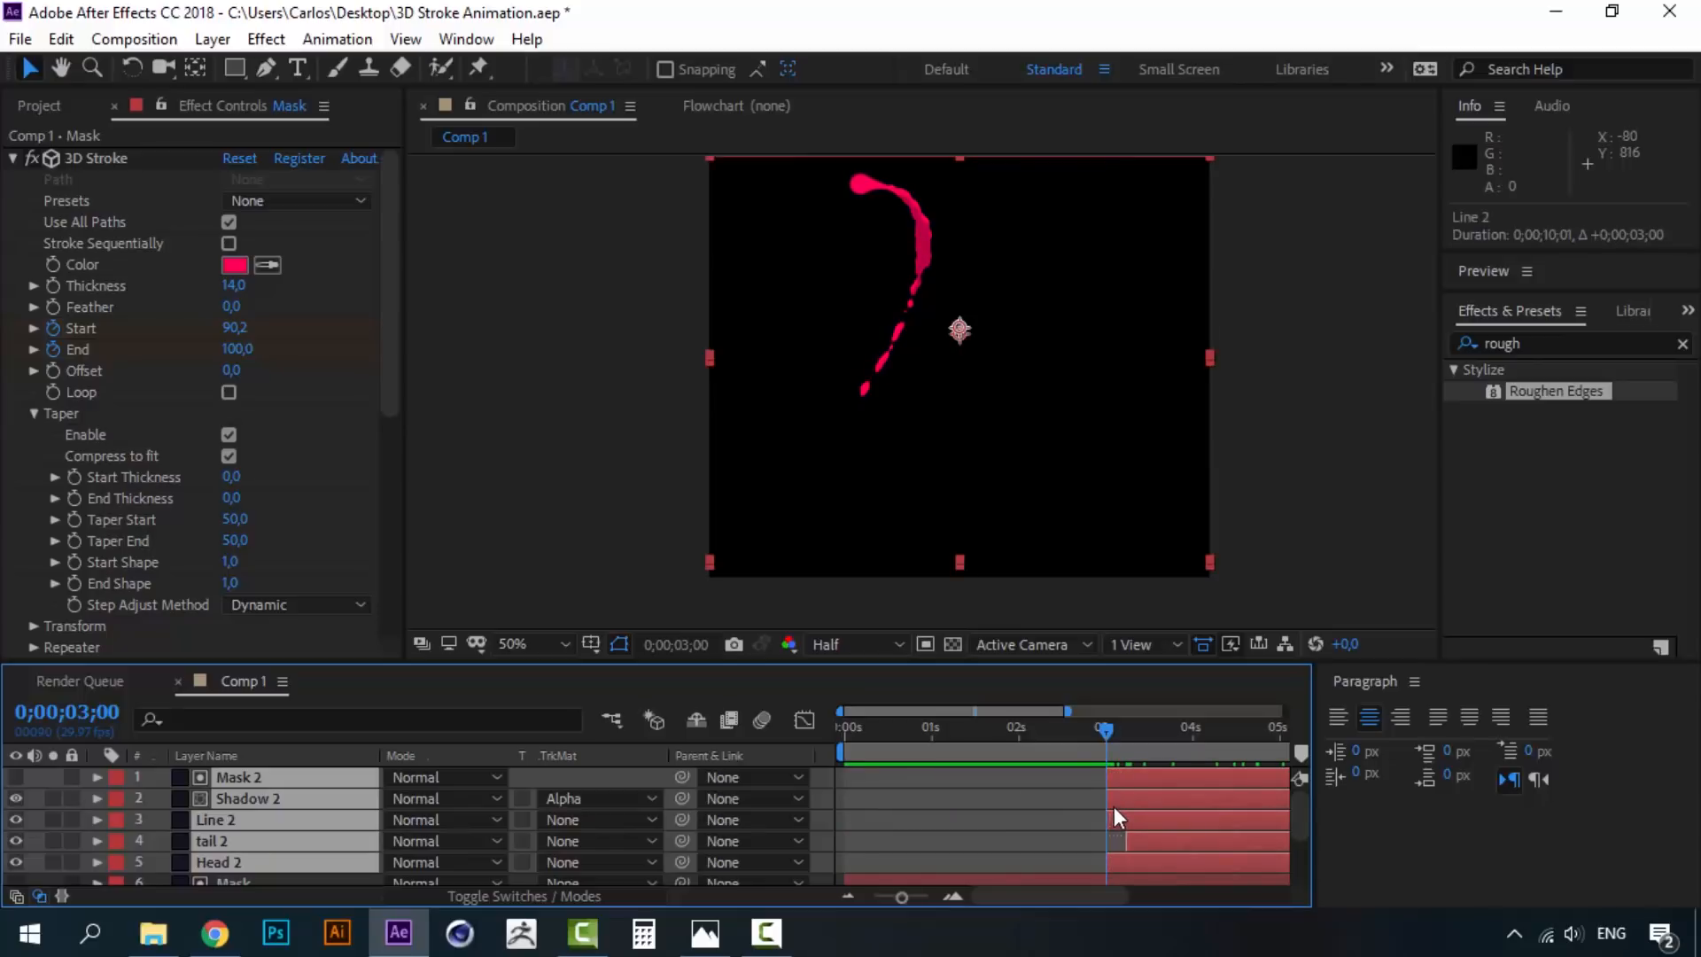
mouse_move(1107, 731)
mouse_down()
mouse_move(816, 737)
mouse_move(1107, 725)
mouse_up()
drag(1076, 901, 1158, 901)
click(1145, 732)
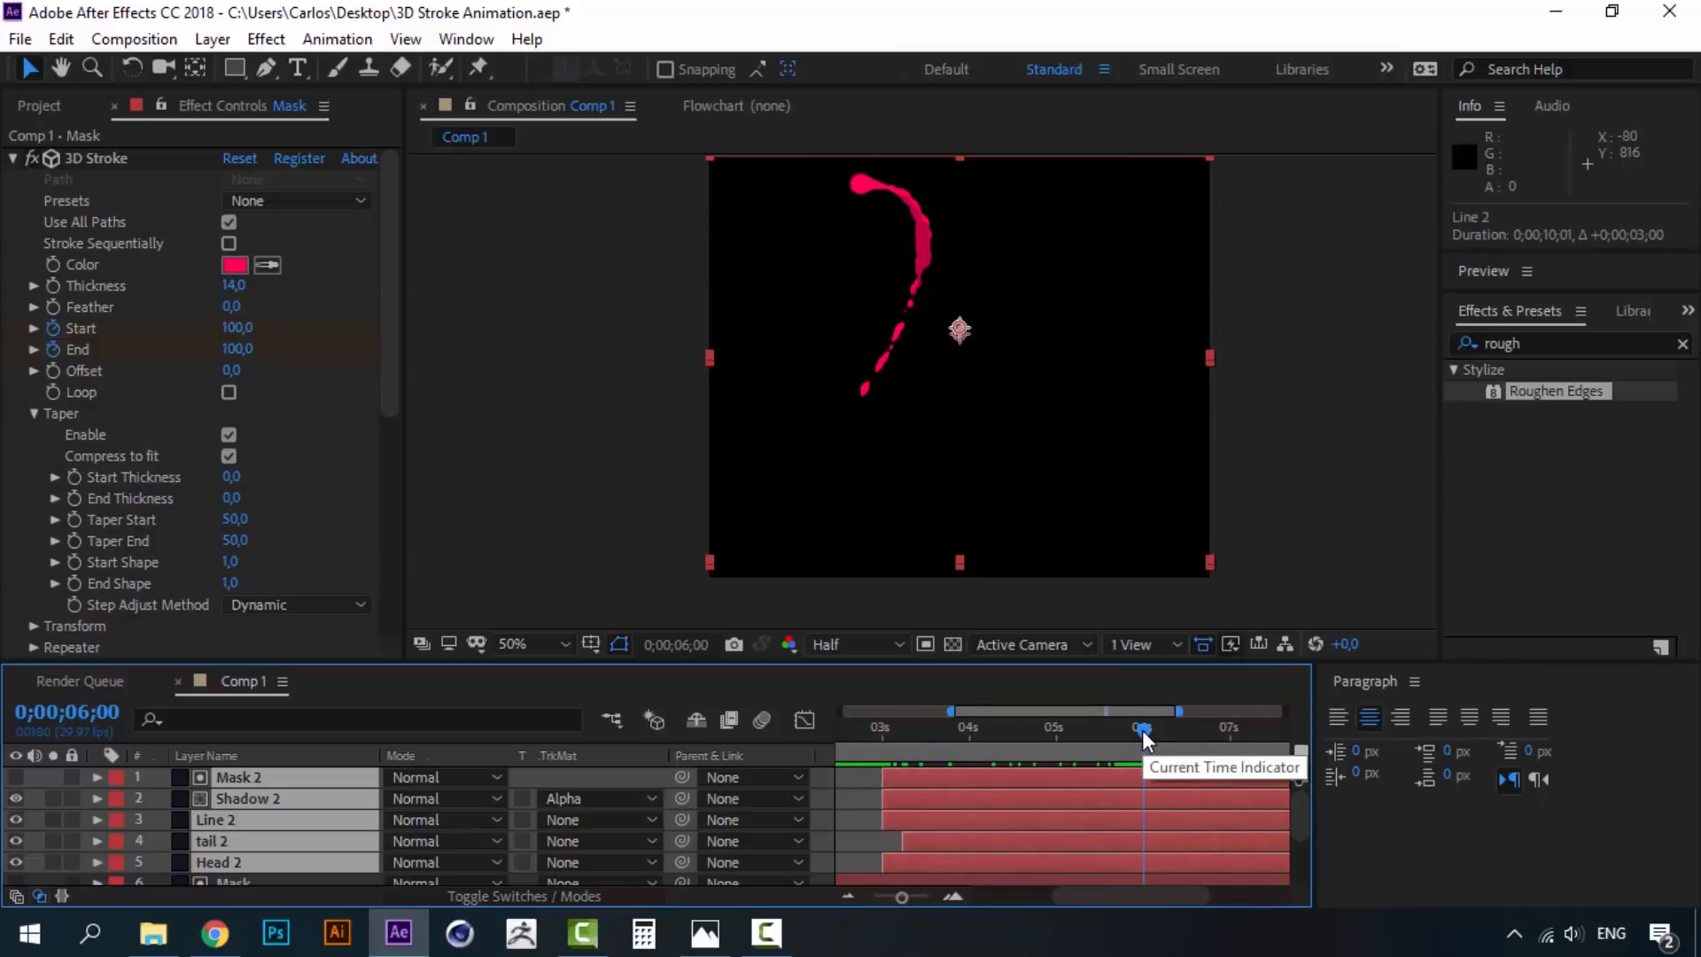
- Set the work area to run from 3 seconds to 6 seconds
key(n)
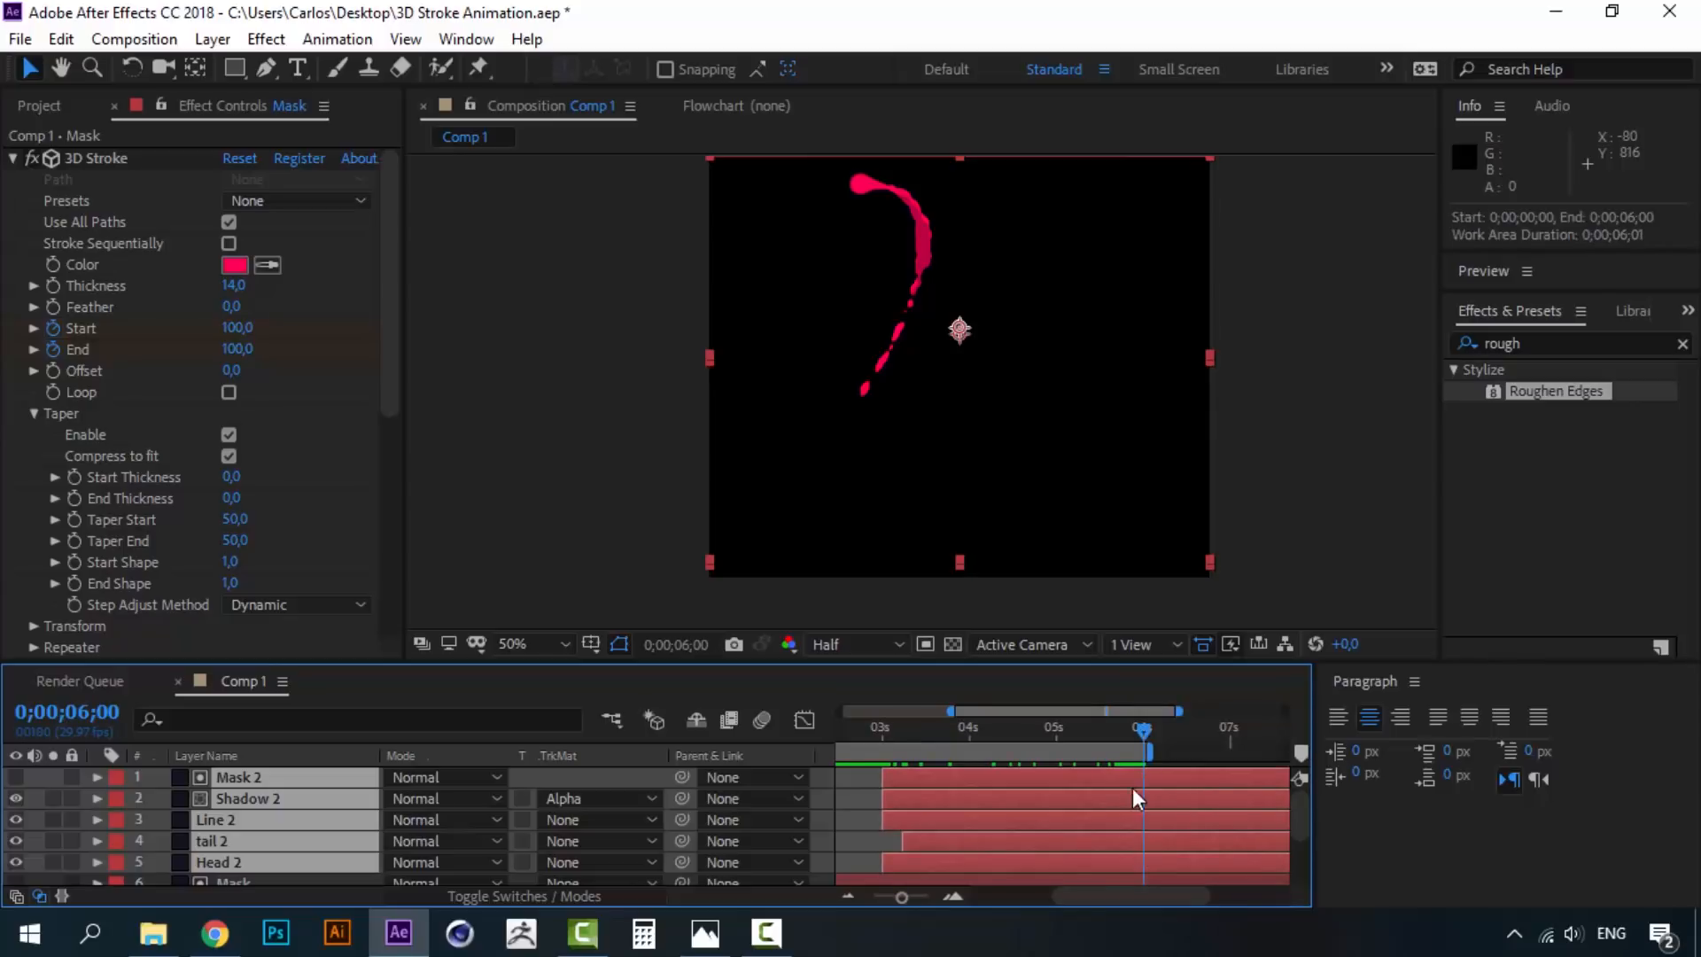
drag(1127, 897, 1125, 897)
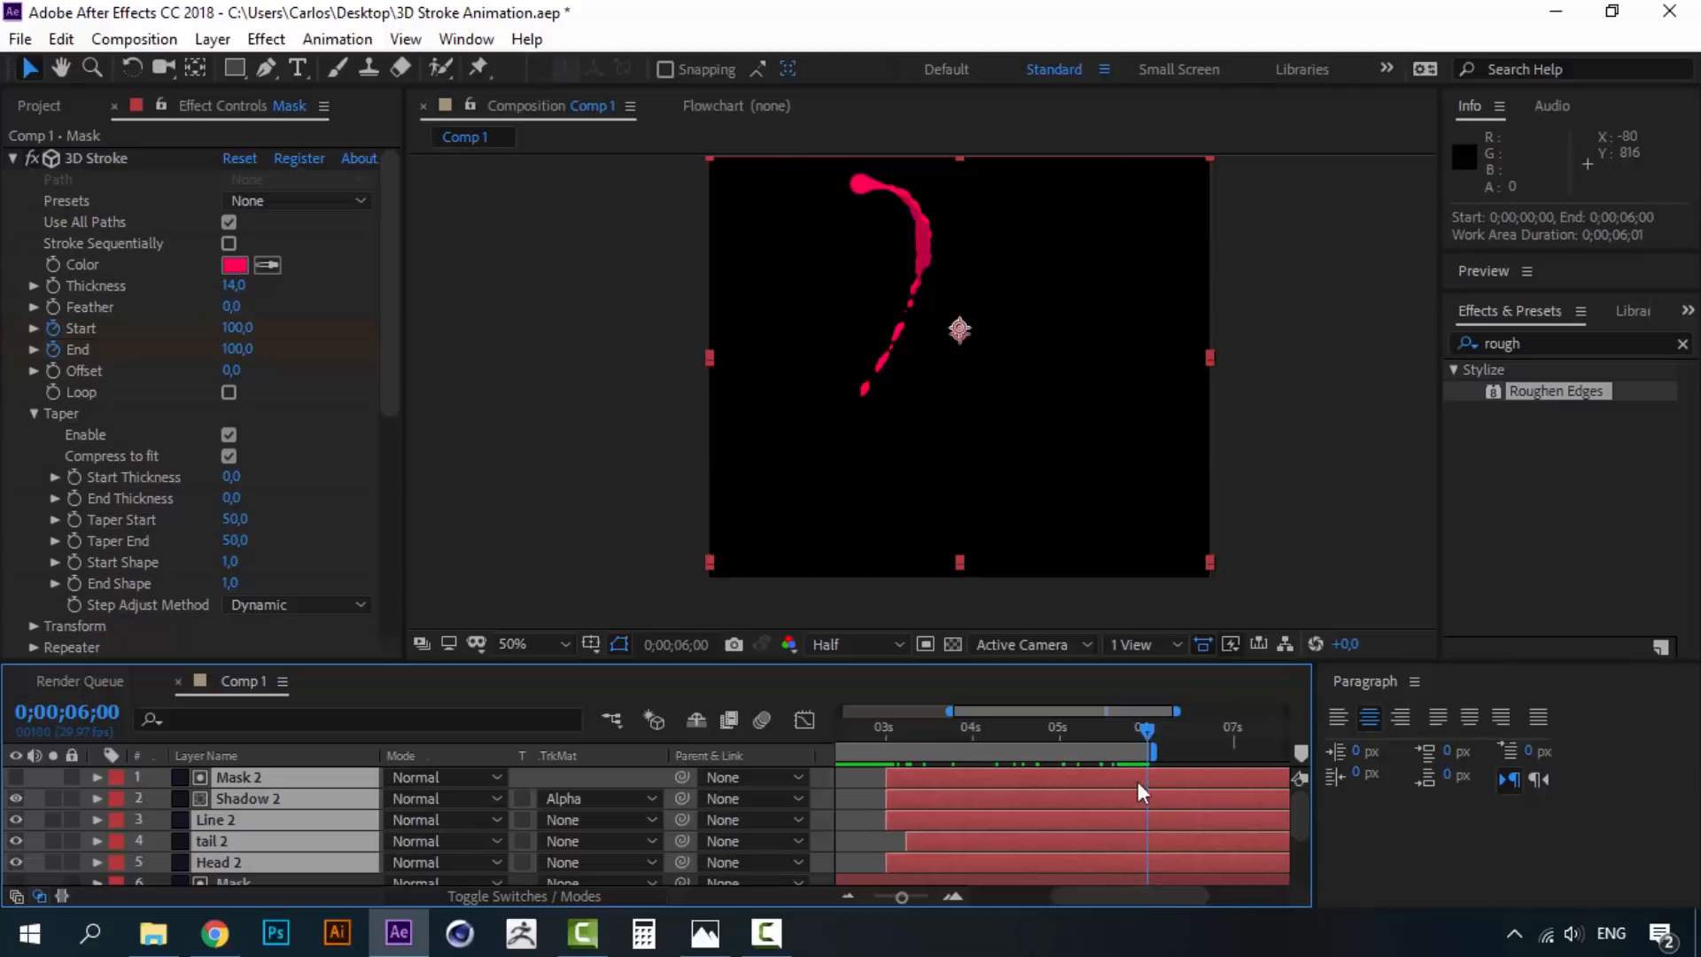
right_click(1133, 755)
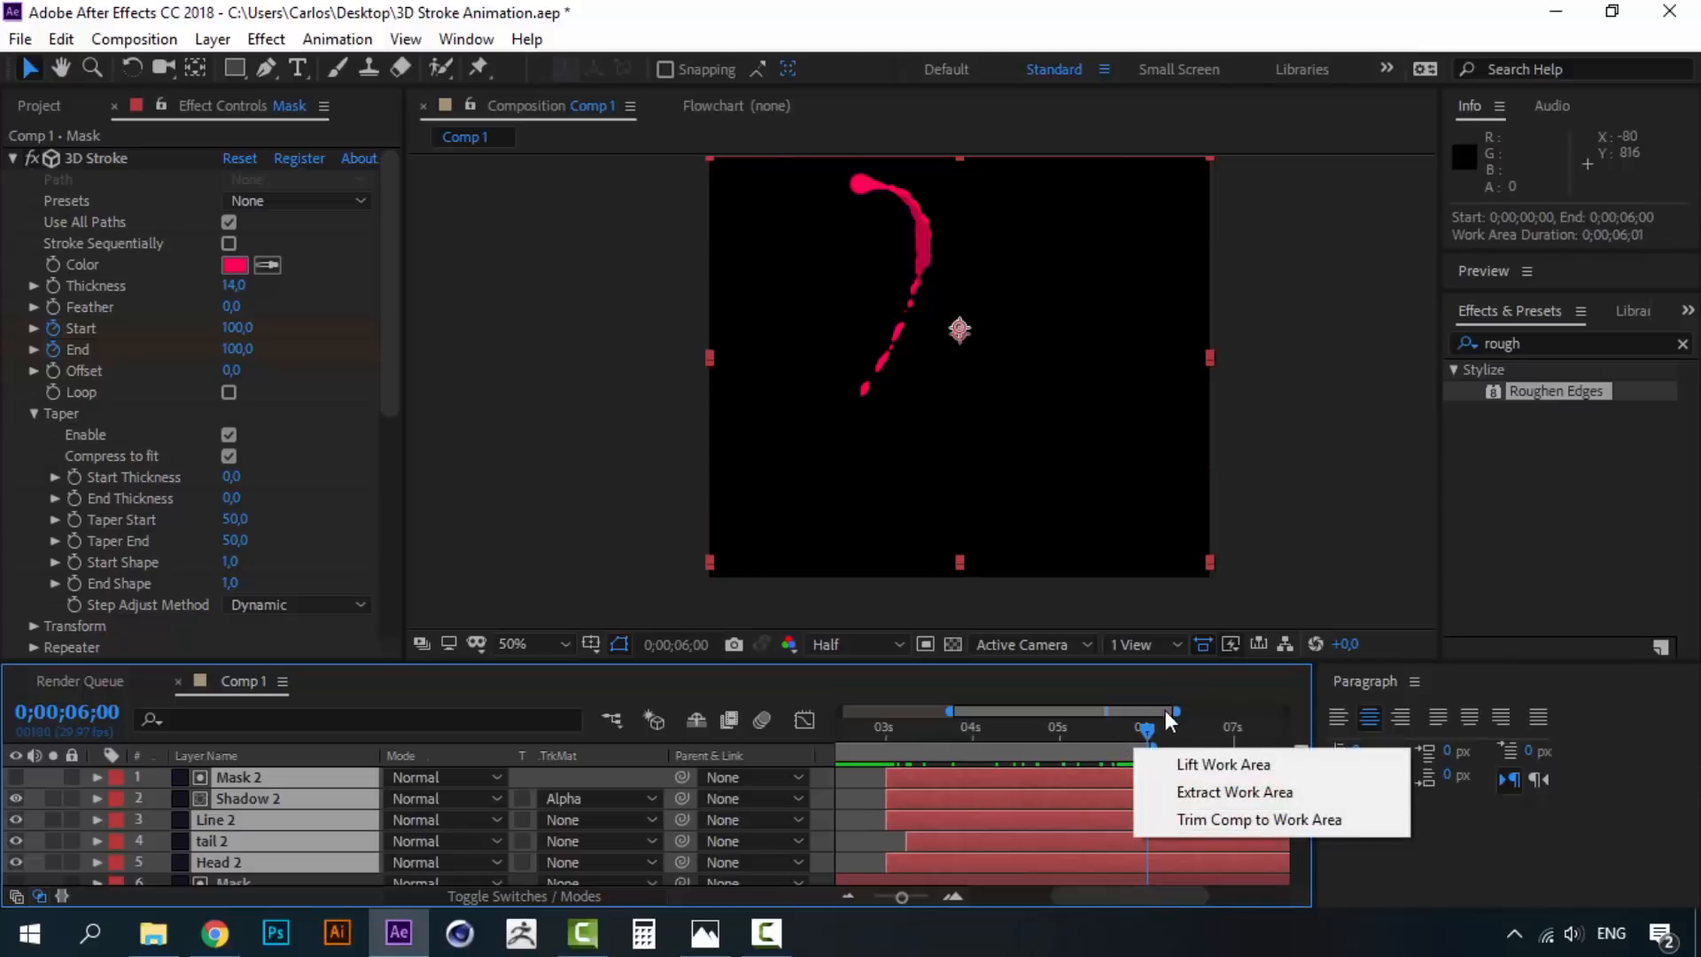
click(1148, 728)
drag(1149, 728, 884, 721)
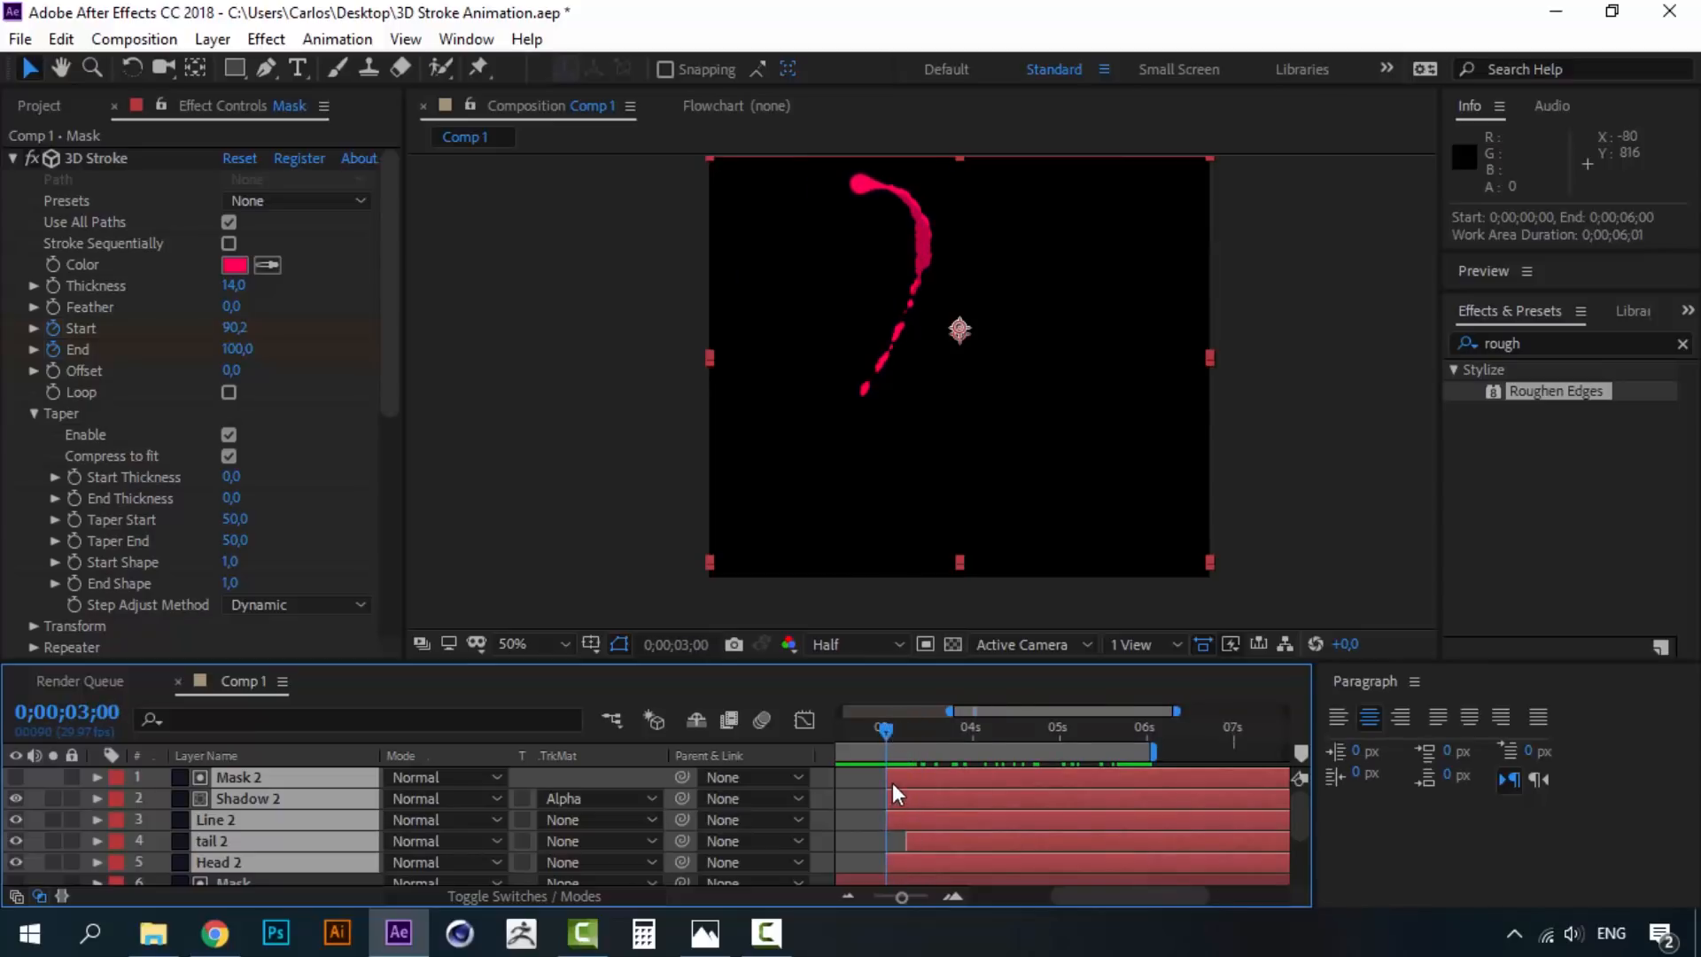
key(b)
- Trim Comp 1 to the 3–6 second work area and preview the loop
right_click(1036, 754)
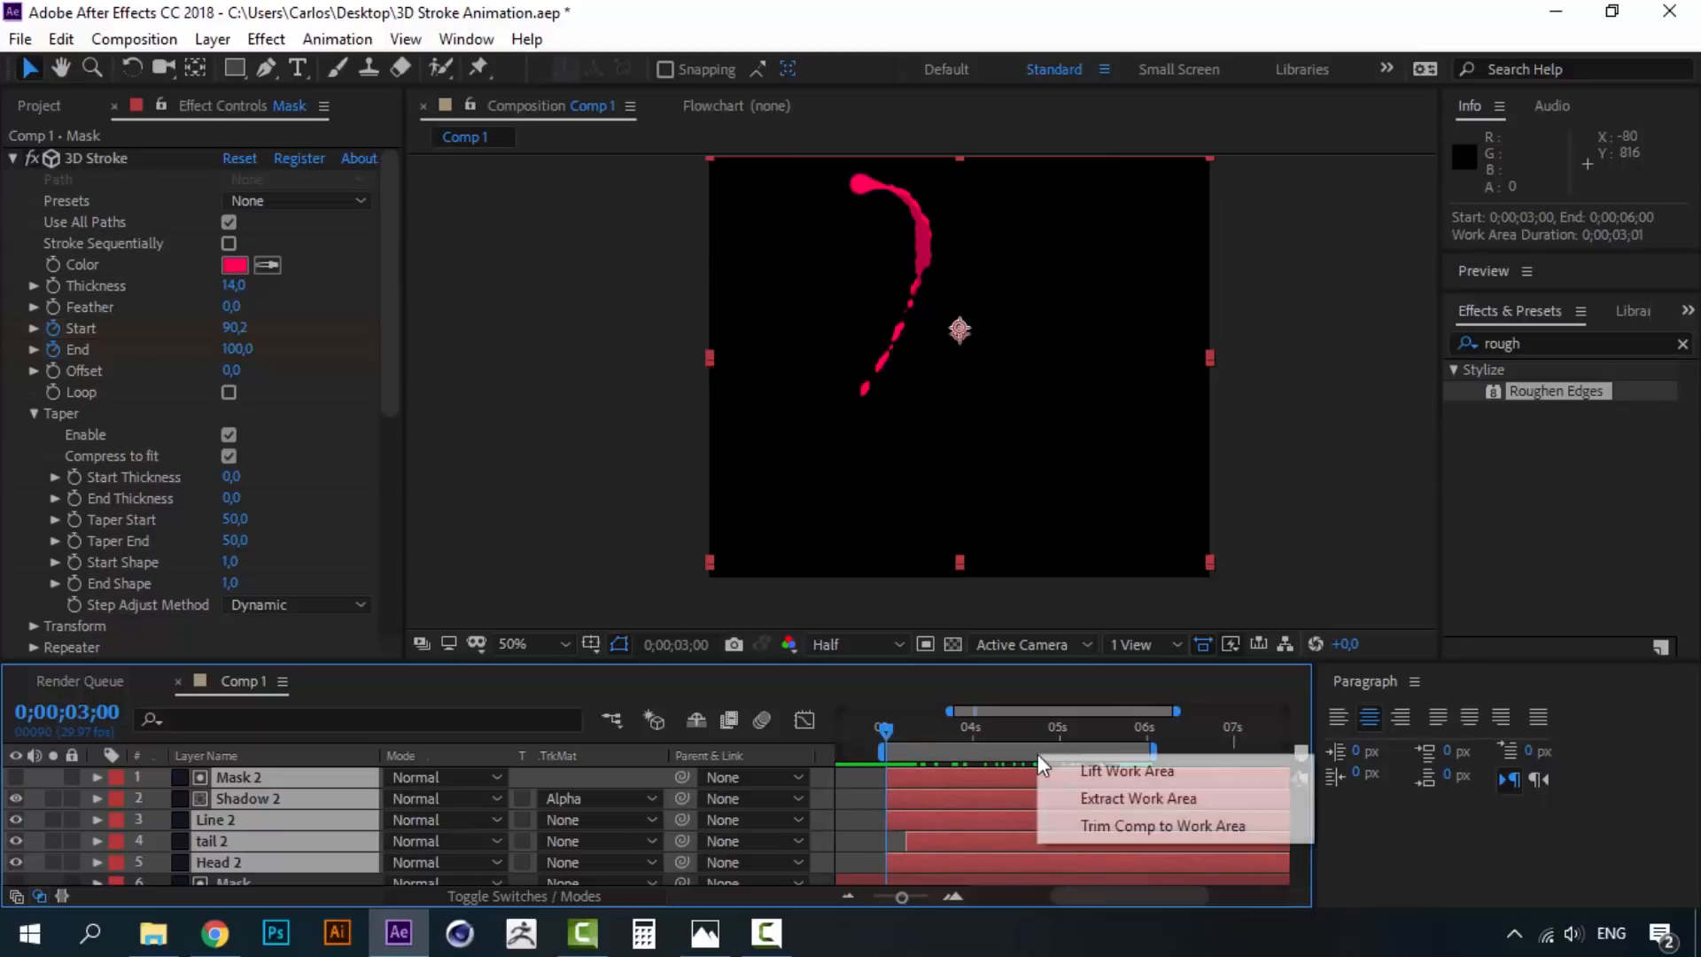
click(1135, 822)
drag(1150, 897, 975, 895)
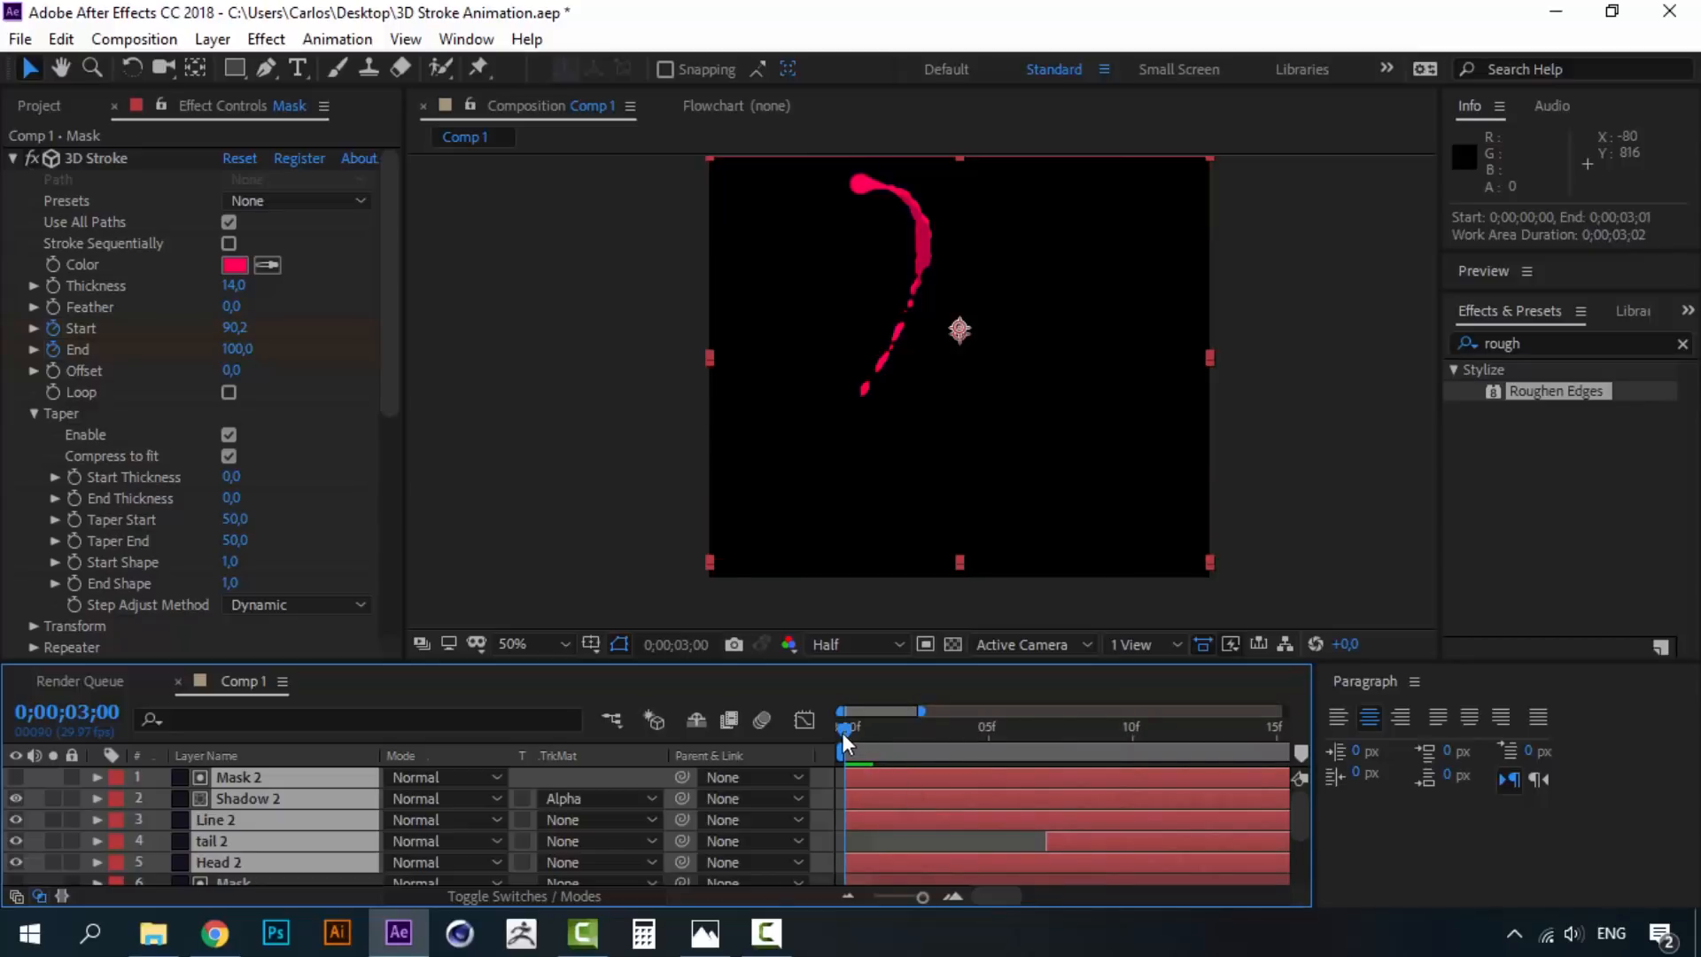
key(space)
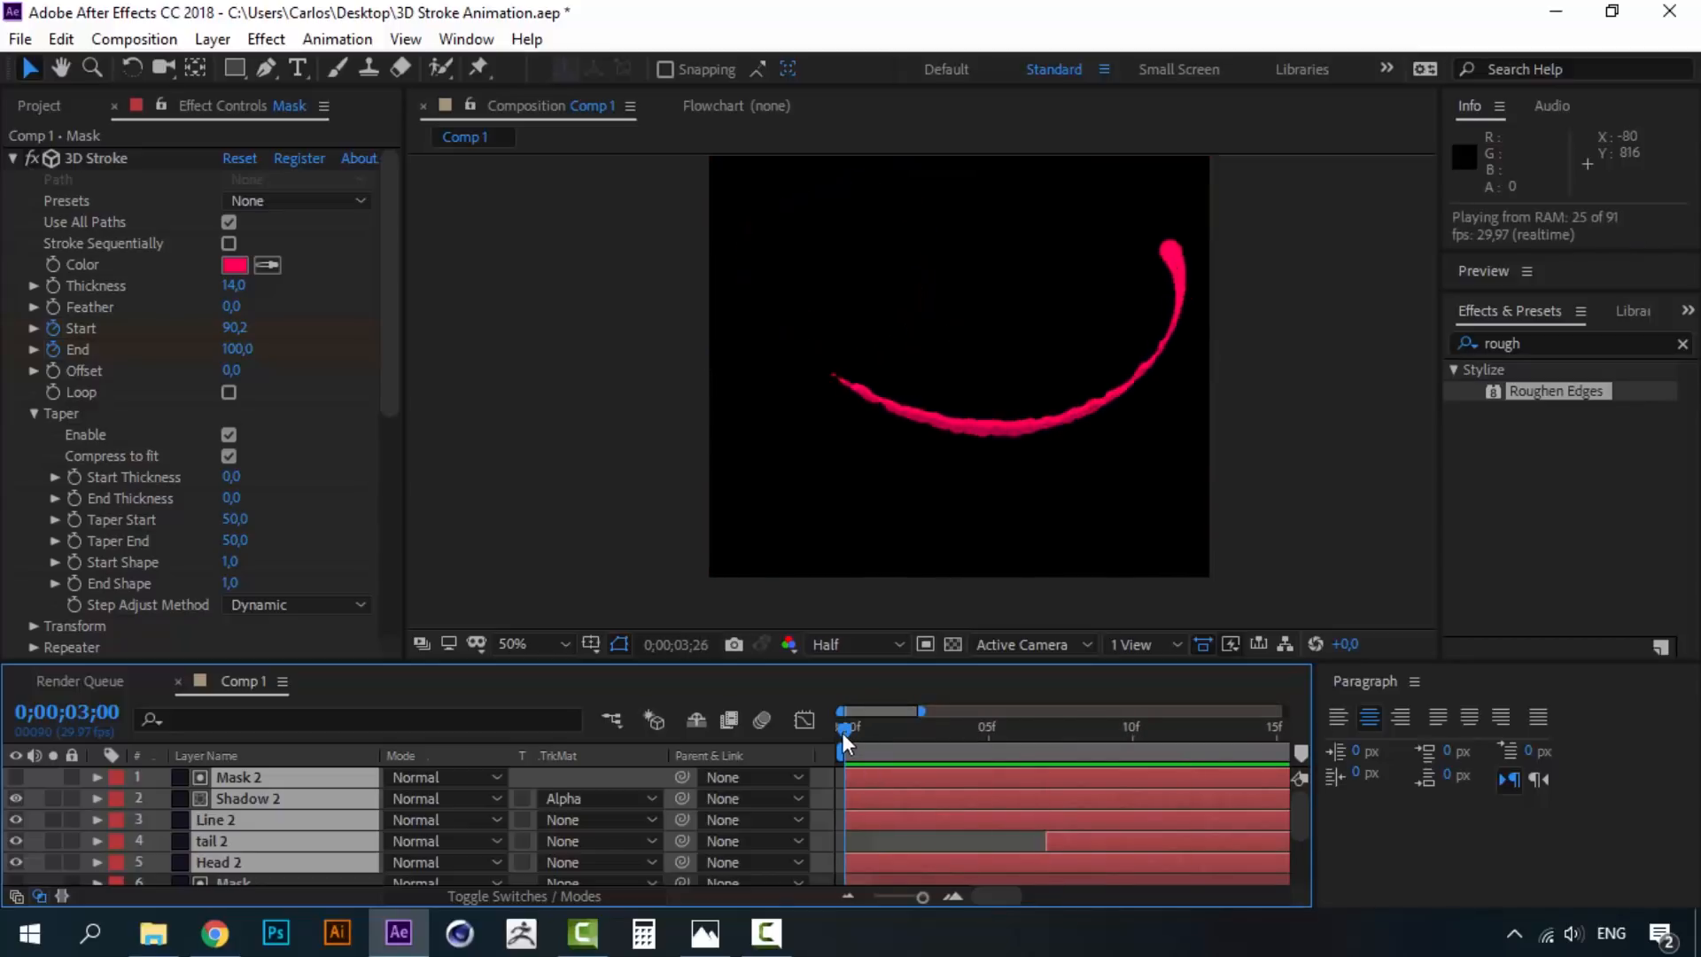
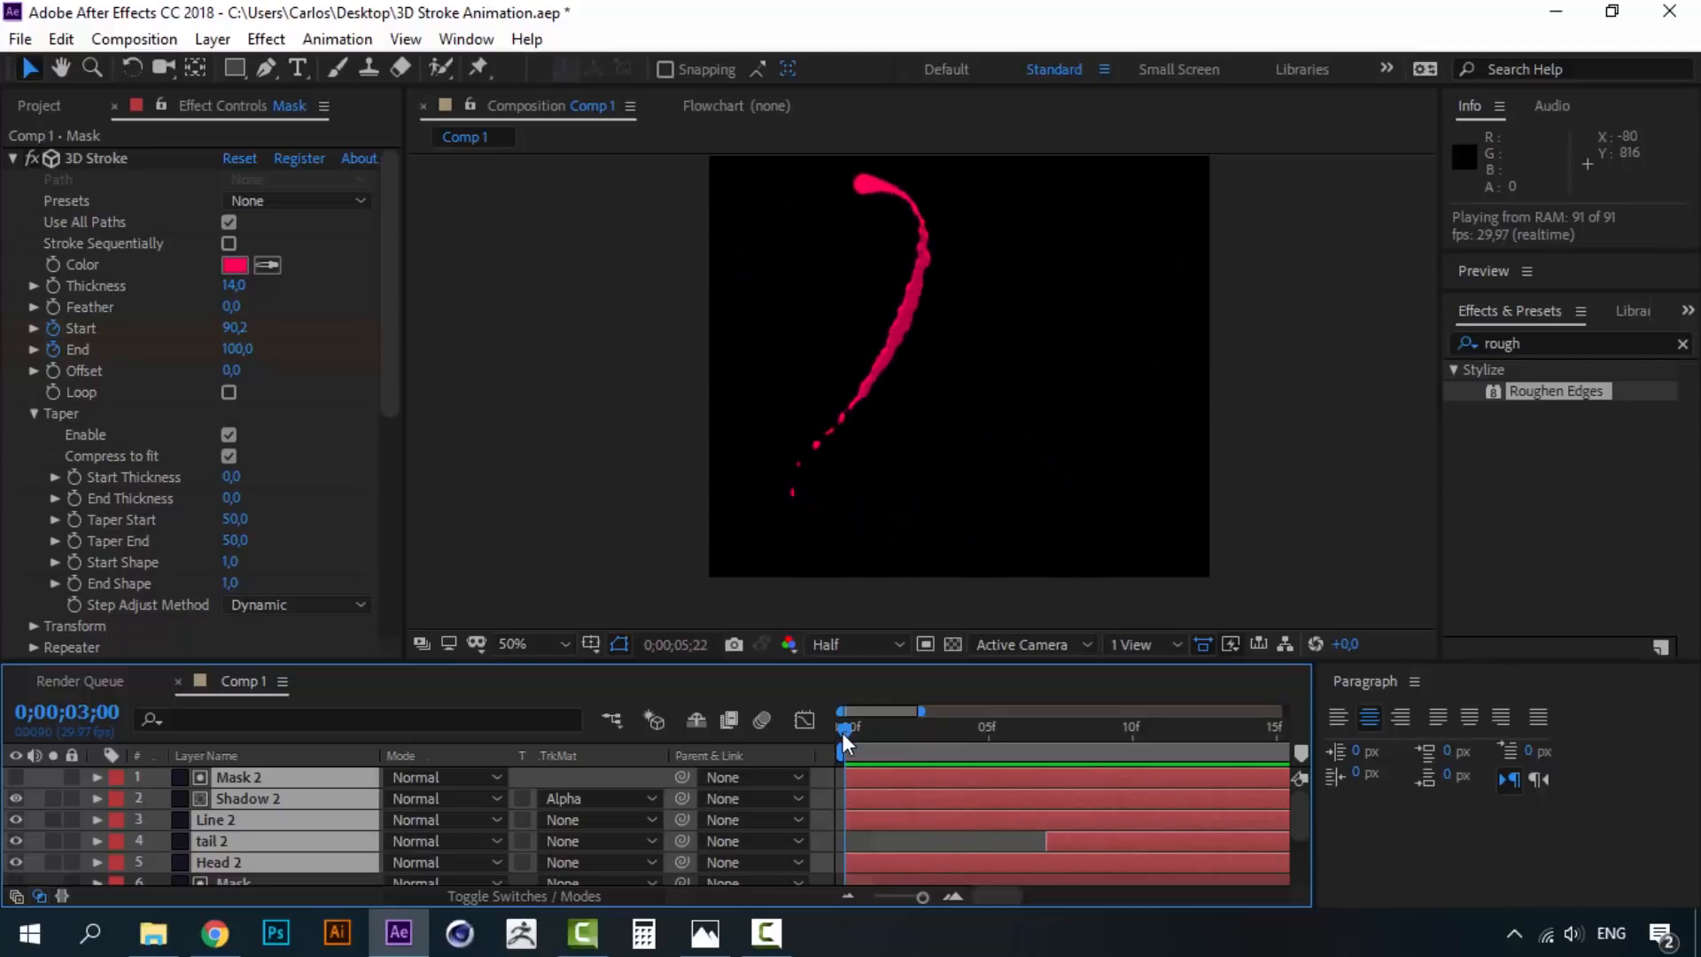
- Select all ten stroke layers and pre-compose them into a comp named 'First Animation'
key(space)
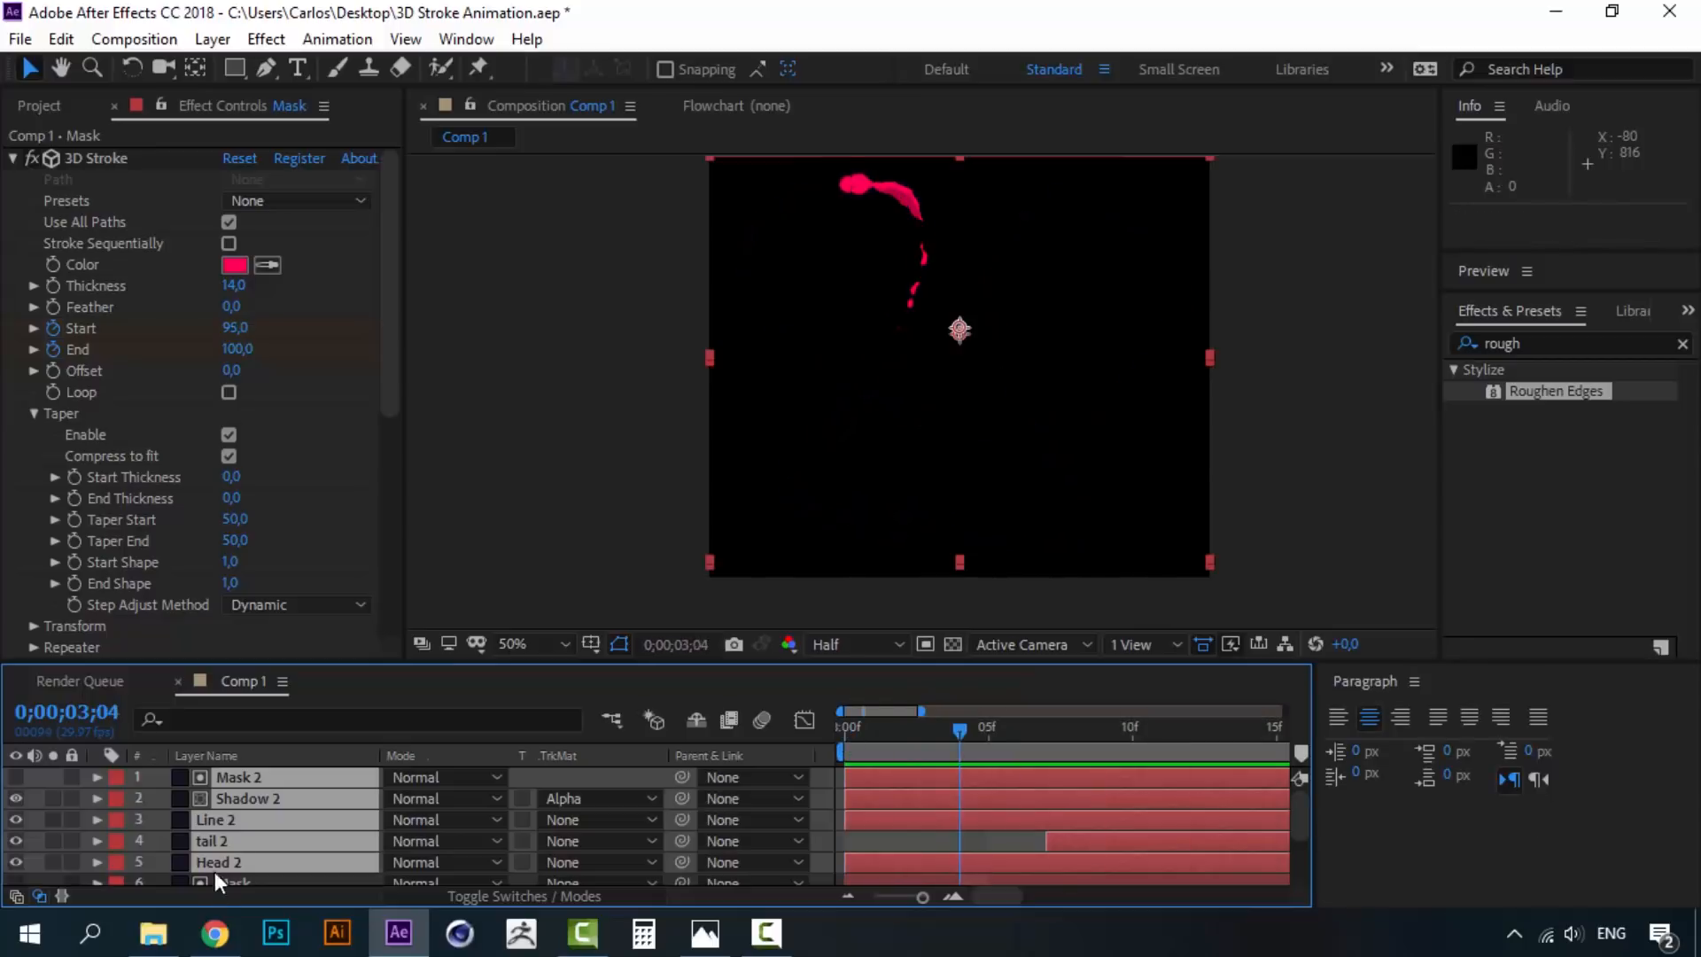
click(220, 885)
click(253, 777)
scroll(244, 807, down, 3)
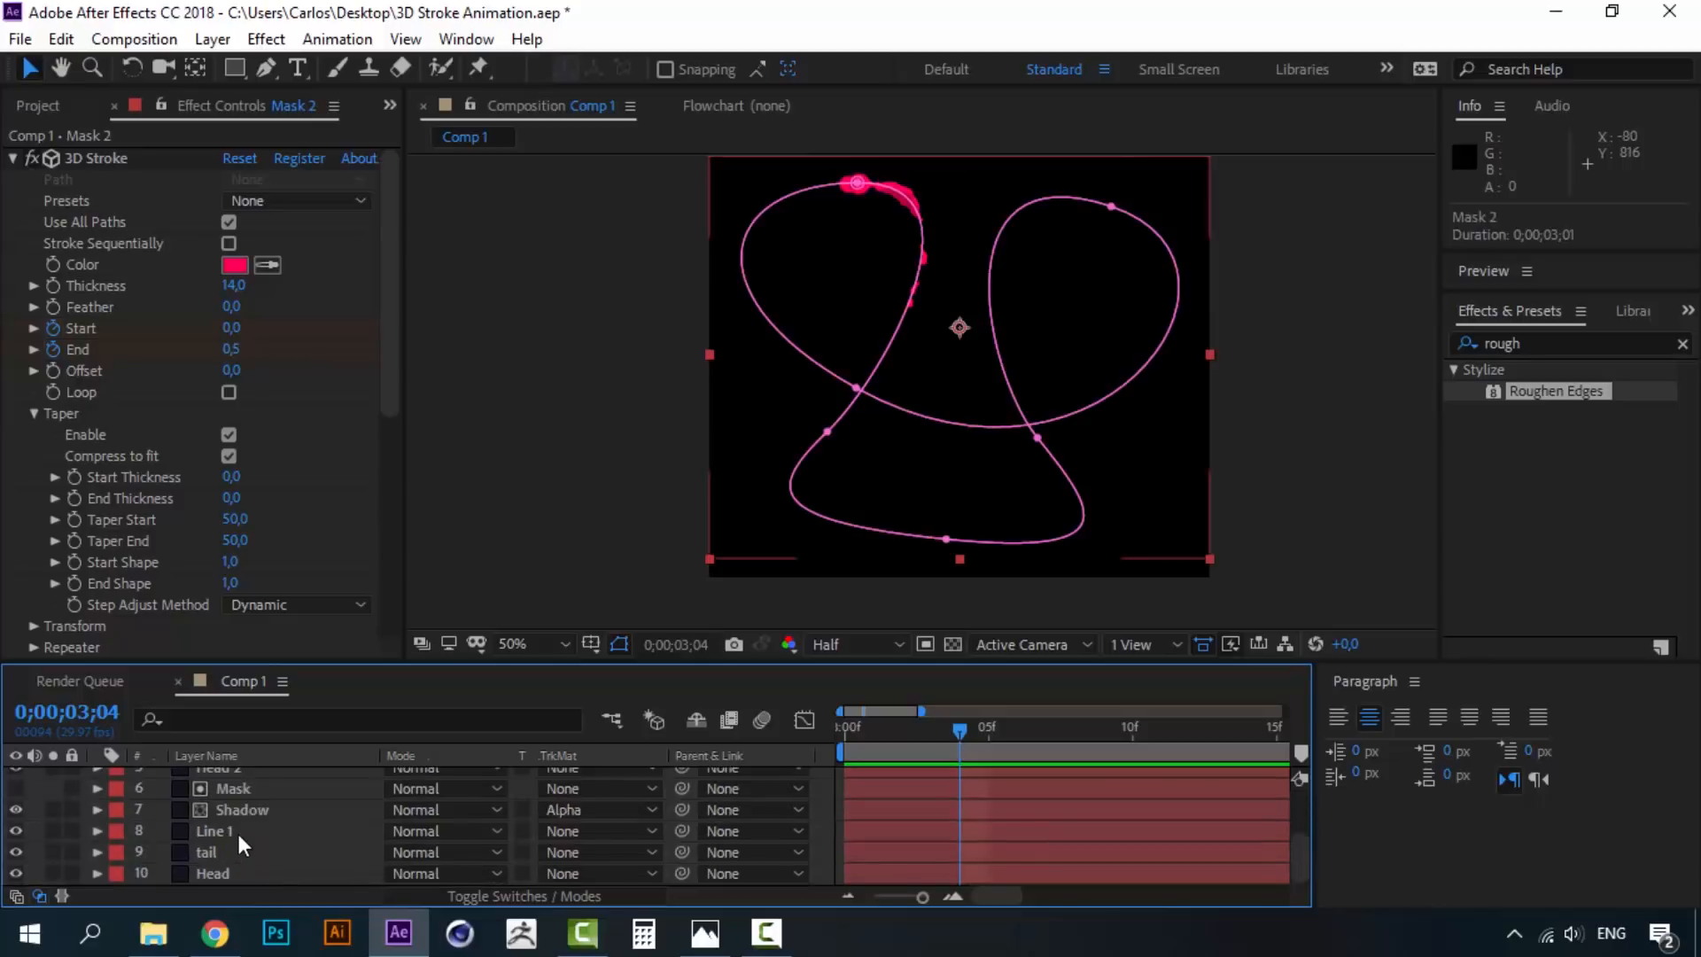
shift+click(221, 873)
right_click(220, 873)
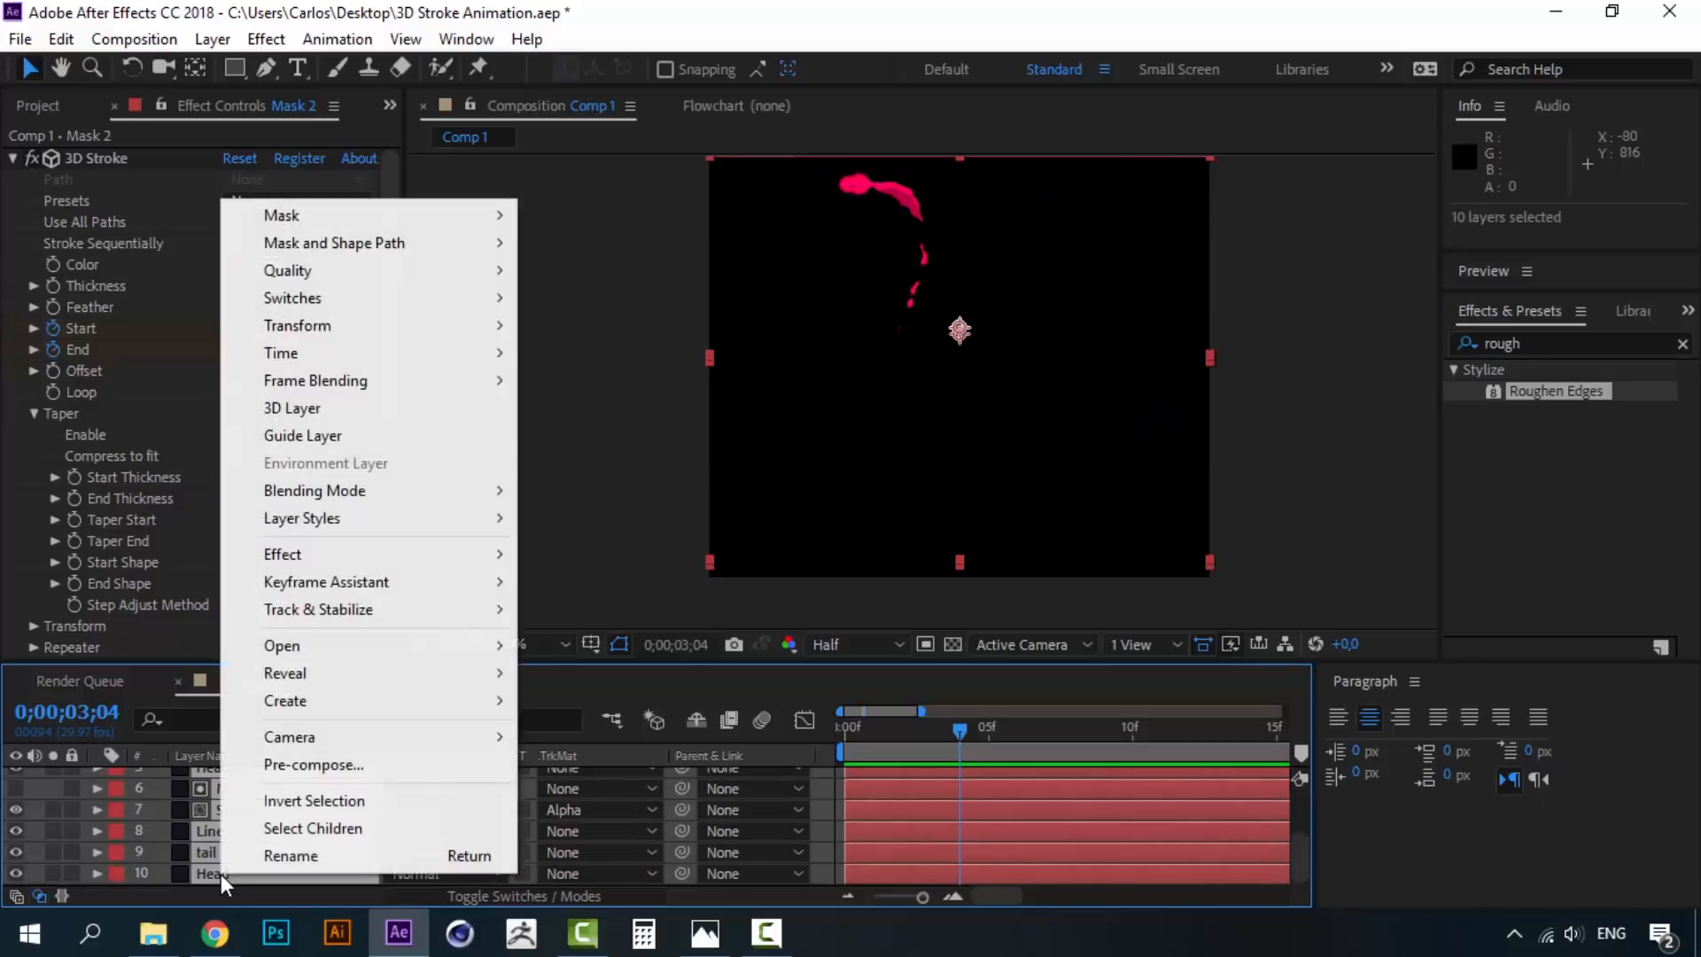
click(348, 768)
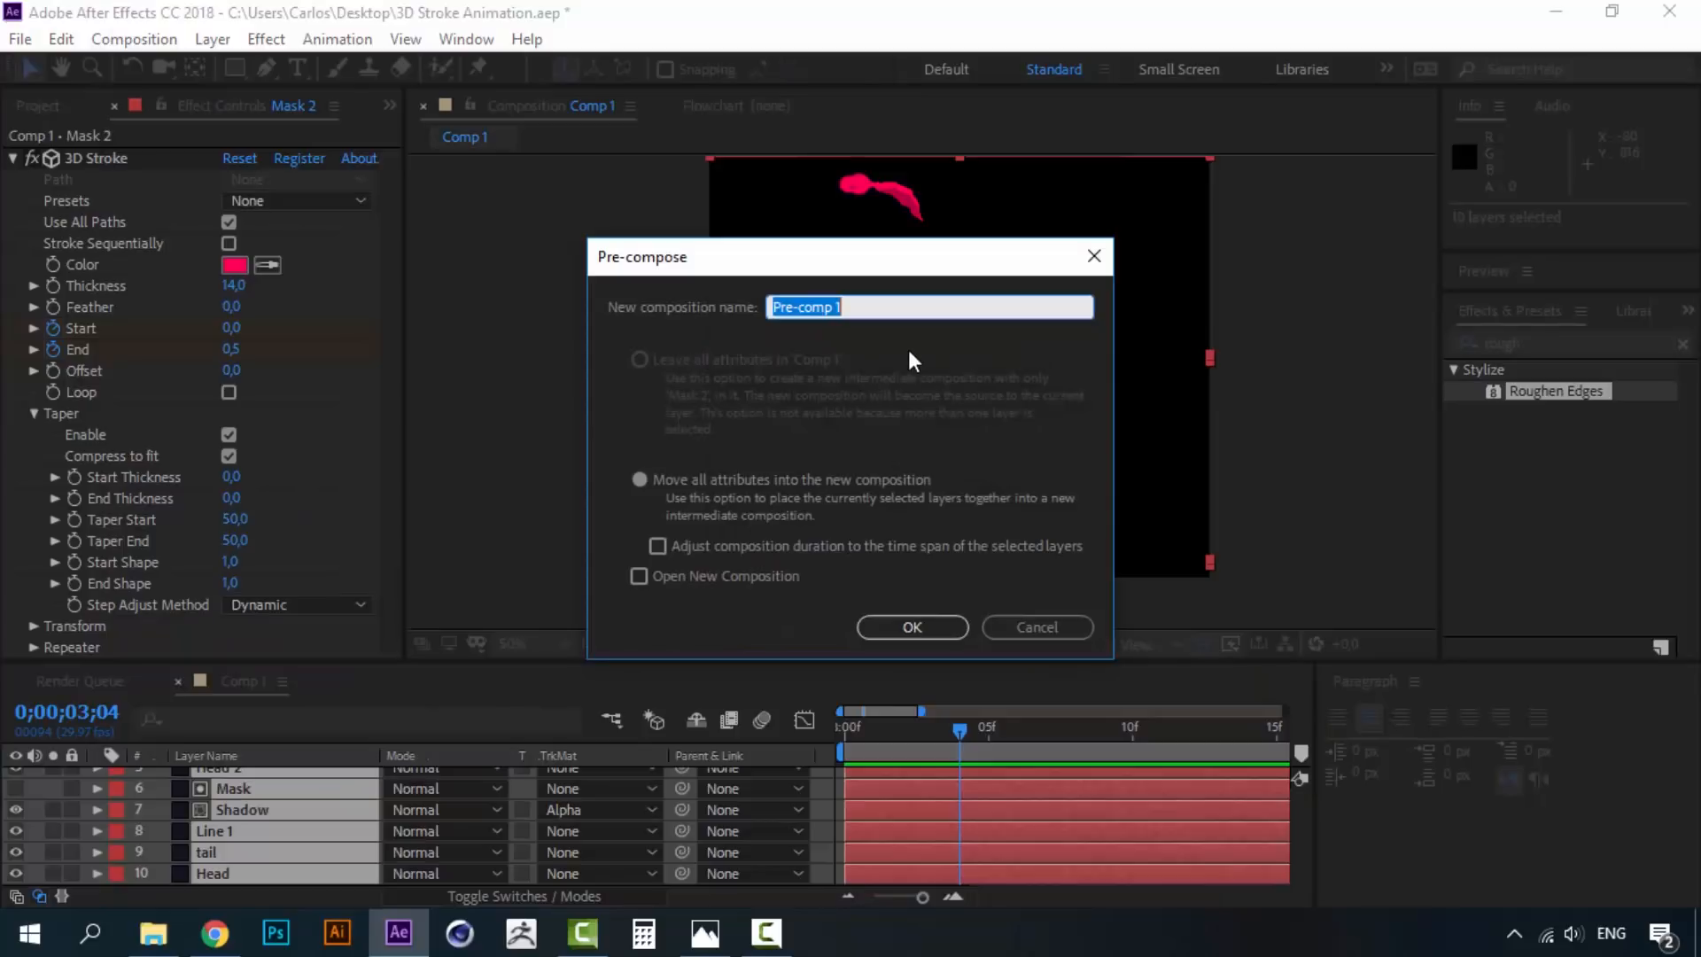
text(First Animation)
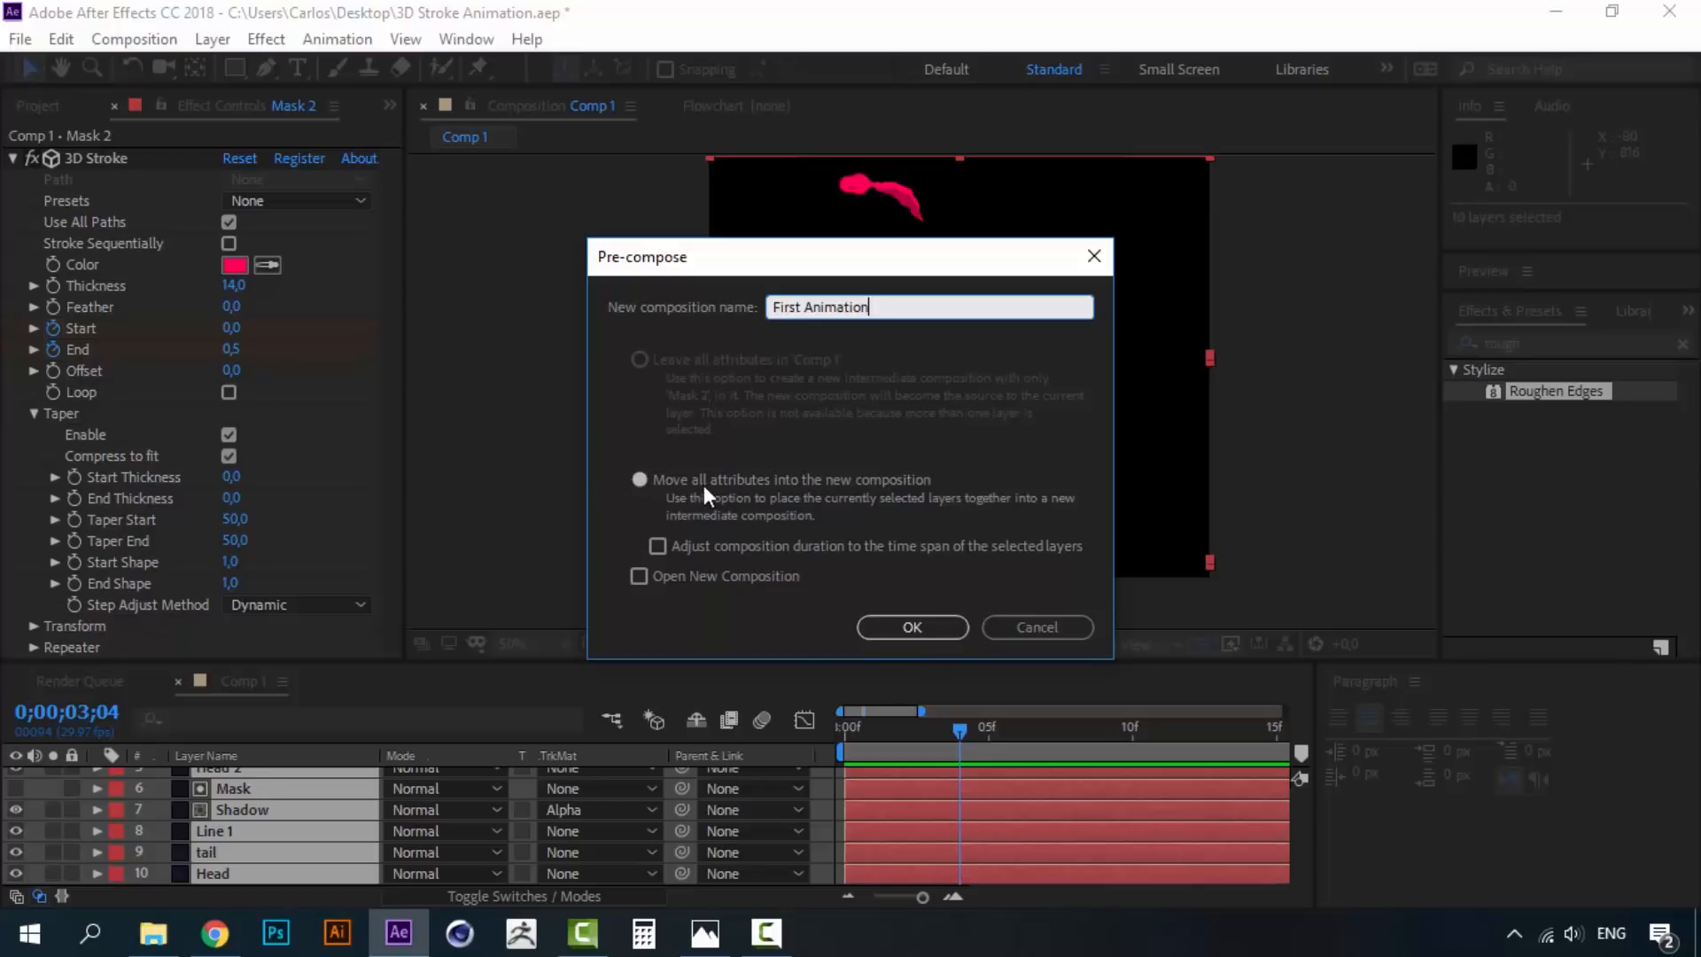
click(913, 627)
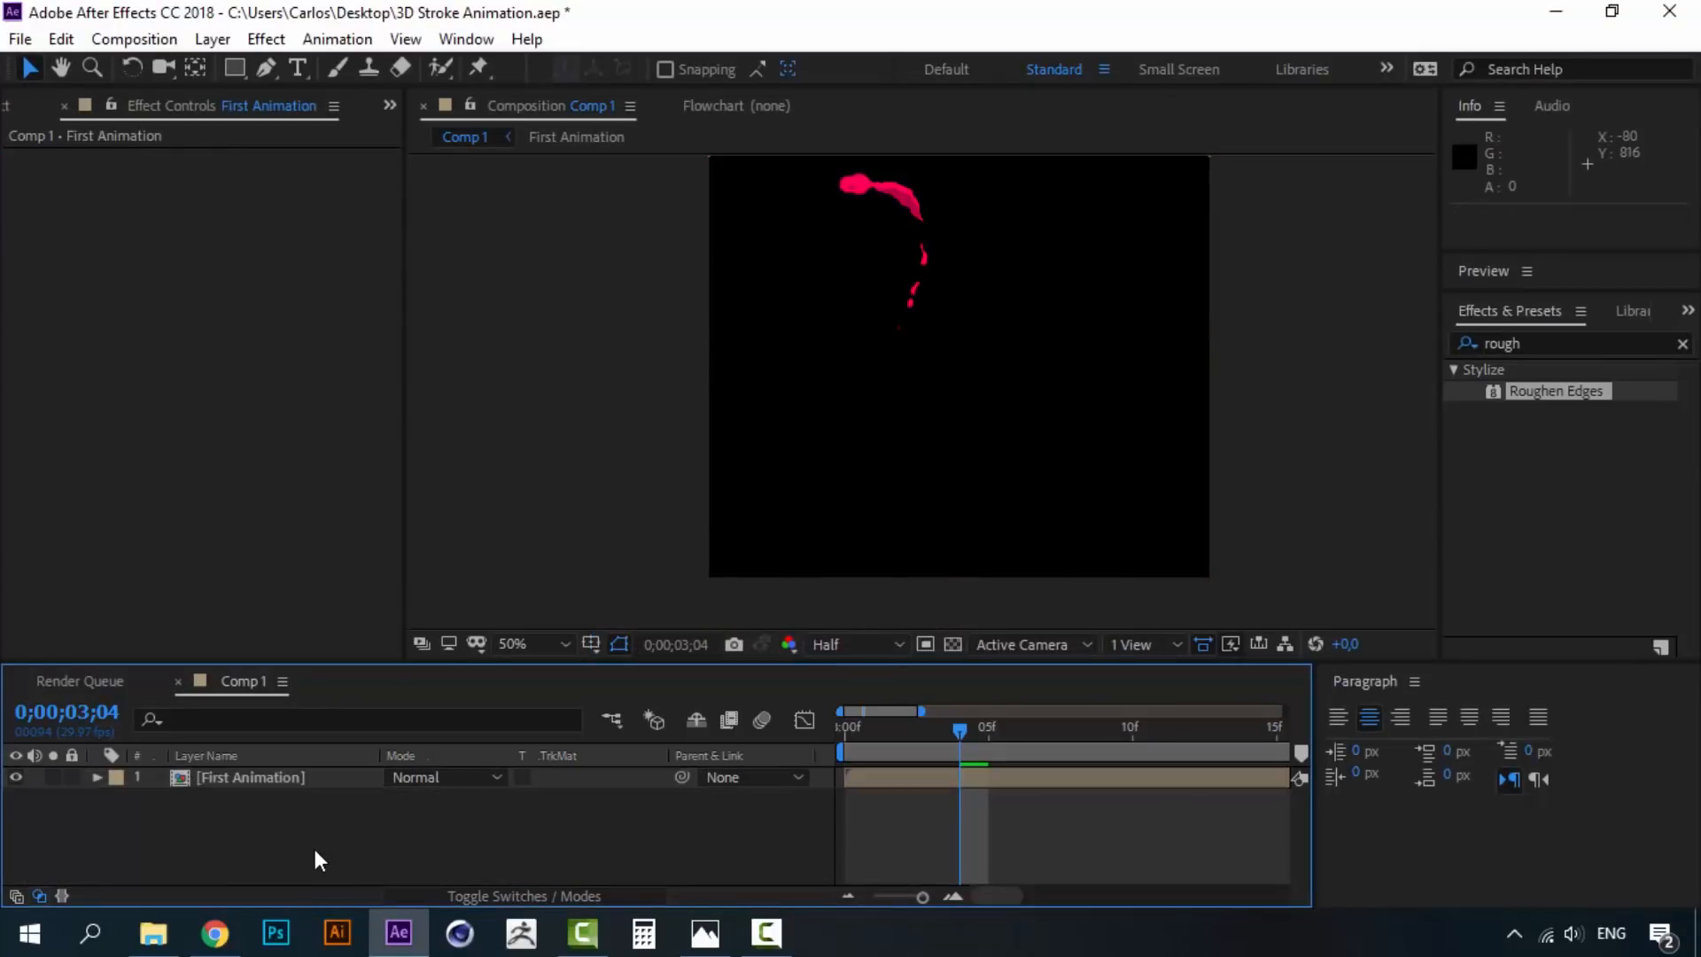
- Scrub the First Animation layer from the first frame to frame 25 to check it
click(292, 781)
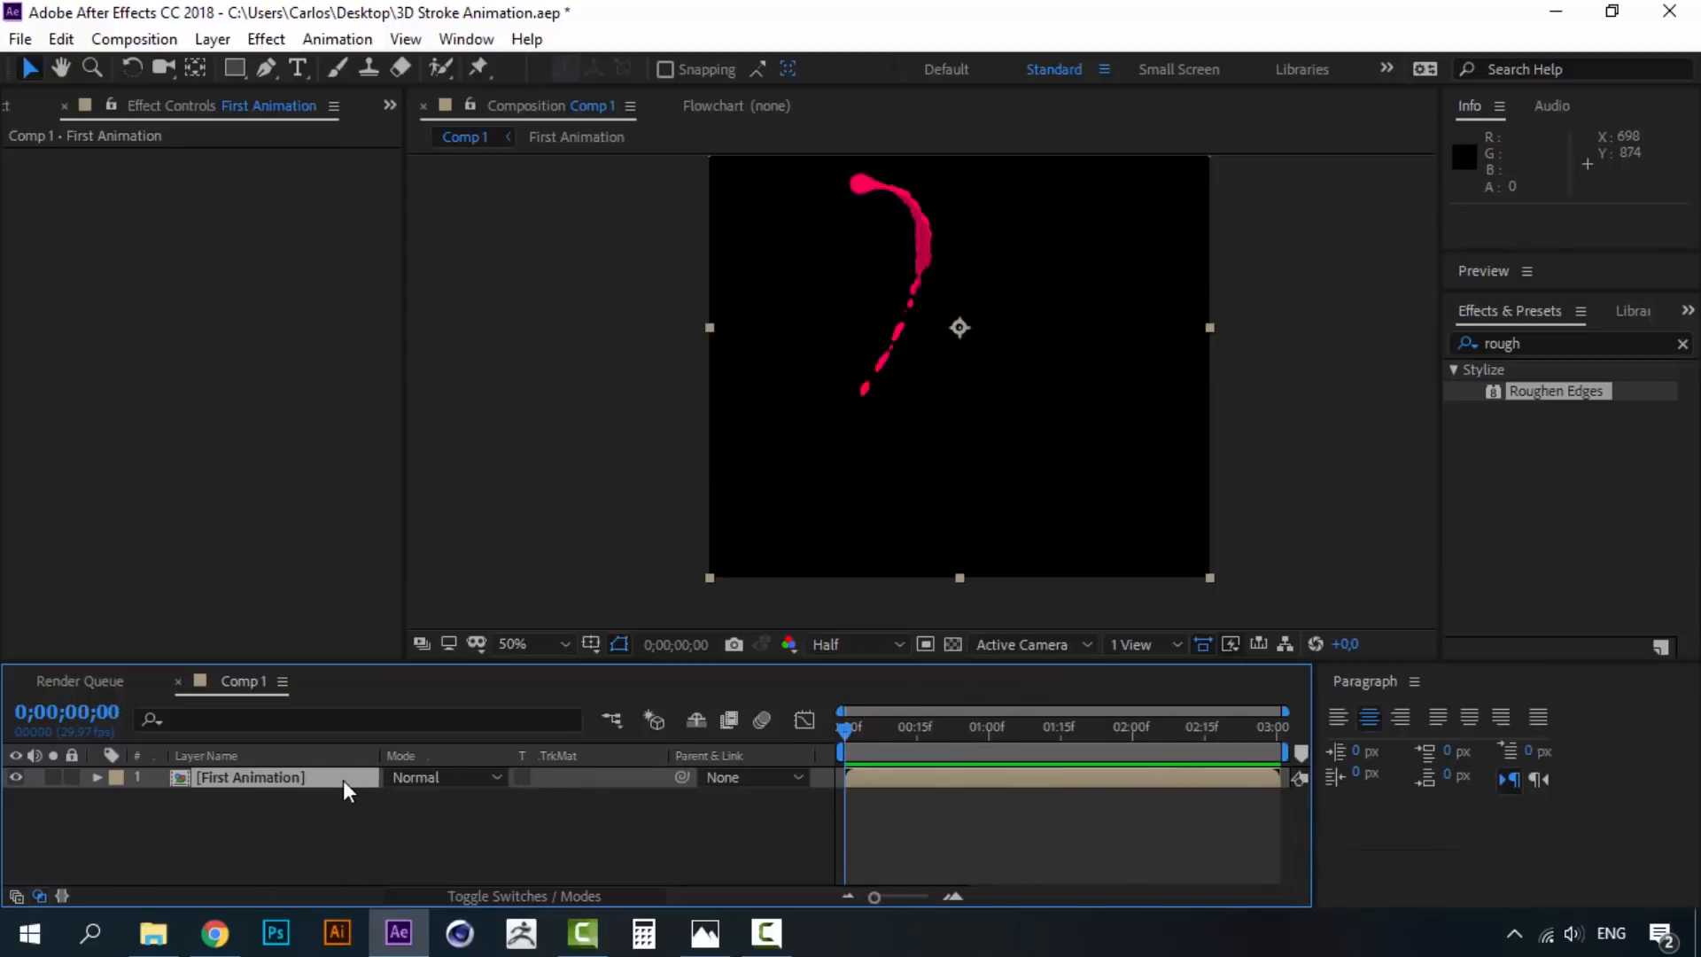
click(343, 780)
mouse_move(917, 710)
mouse_down()
mouse_move(987, 736)
mouse_move(965, 750)
mouse_move(972, 736)
mouse_up()
scroll(924, 425, up, 1)
scroll(970, 467, down, 1)
click(296, 791)
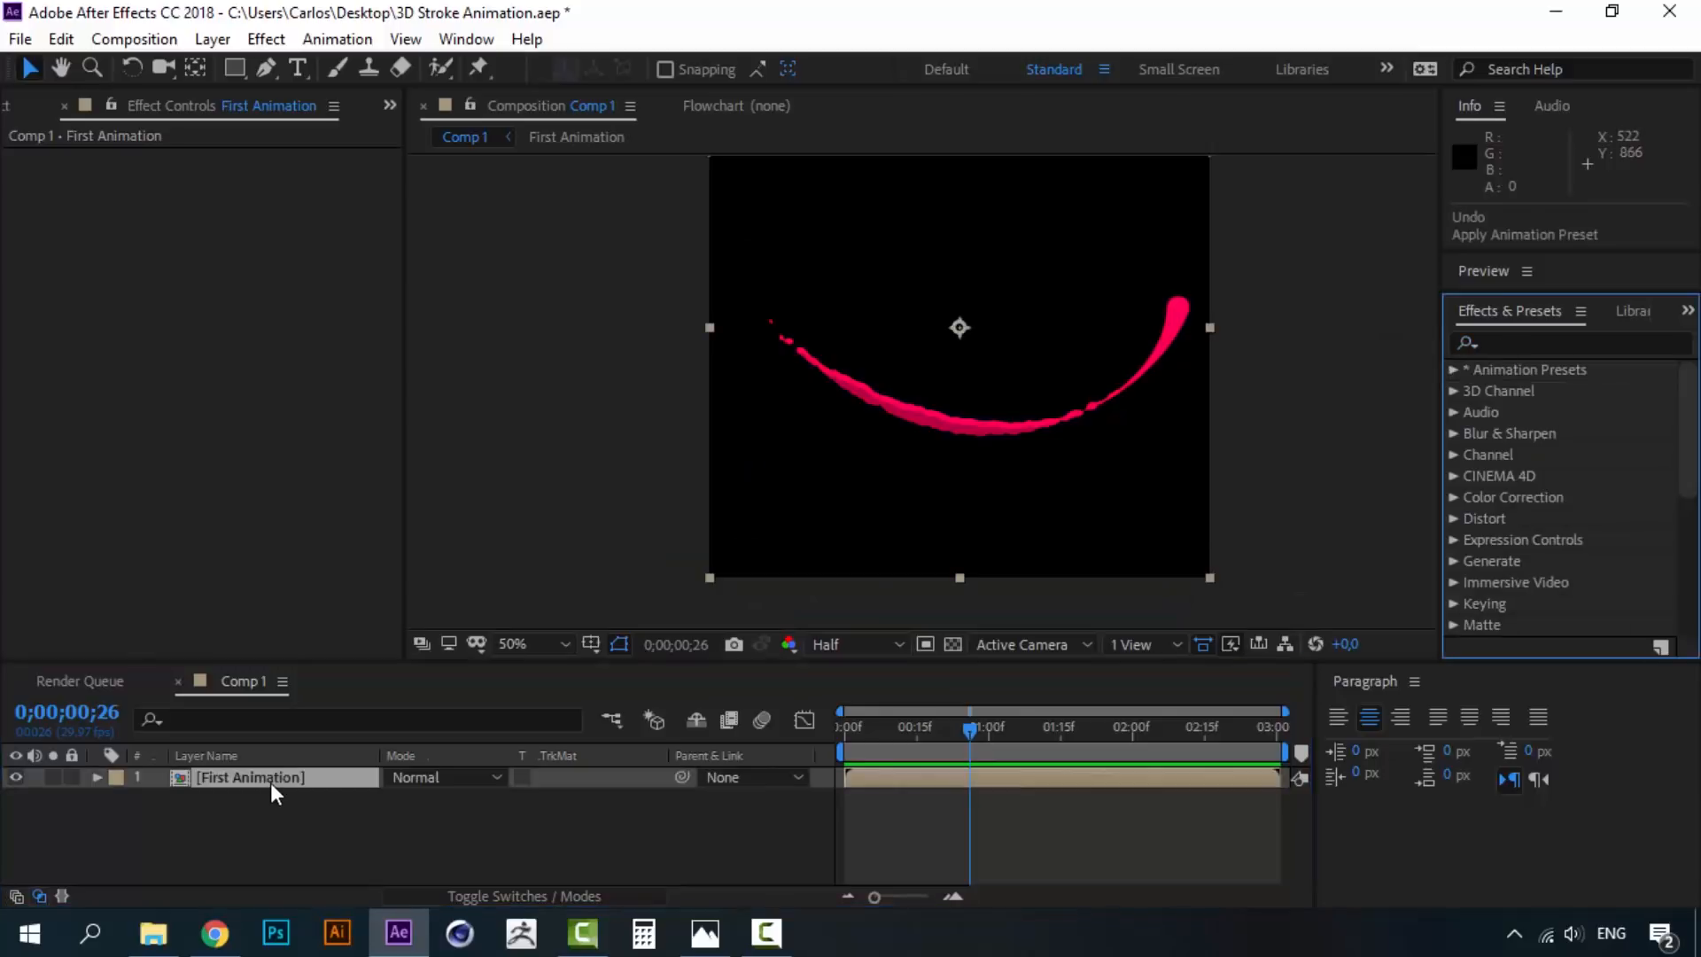
click(271, 783)
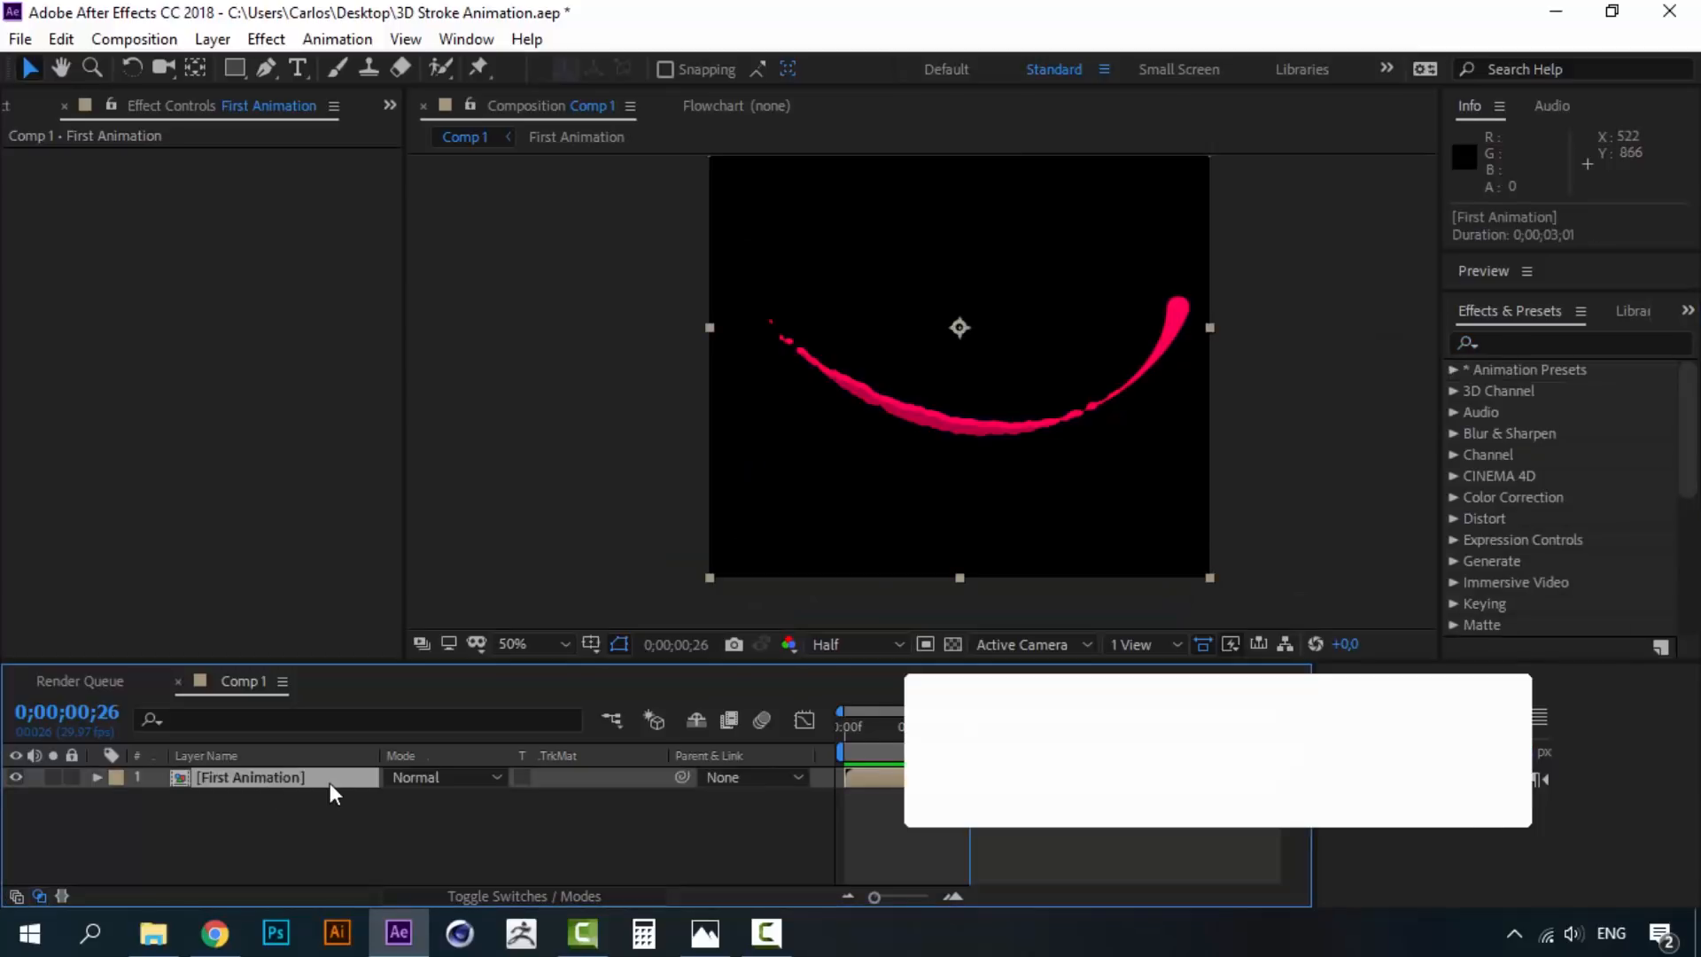
- Create a Dark Royal Blue solid and place it below First Animation
click(222, 37)
mouse_move(224, 66)
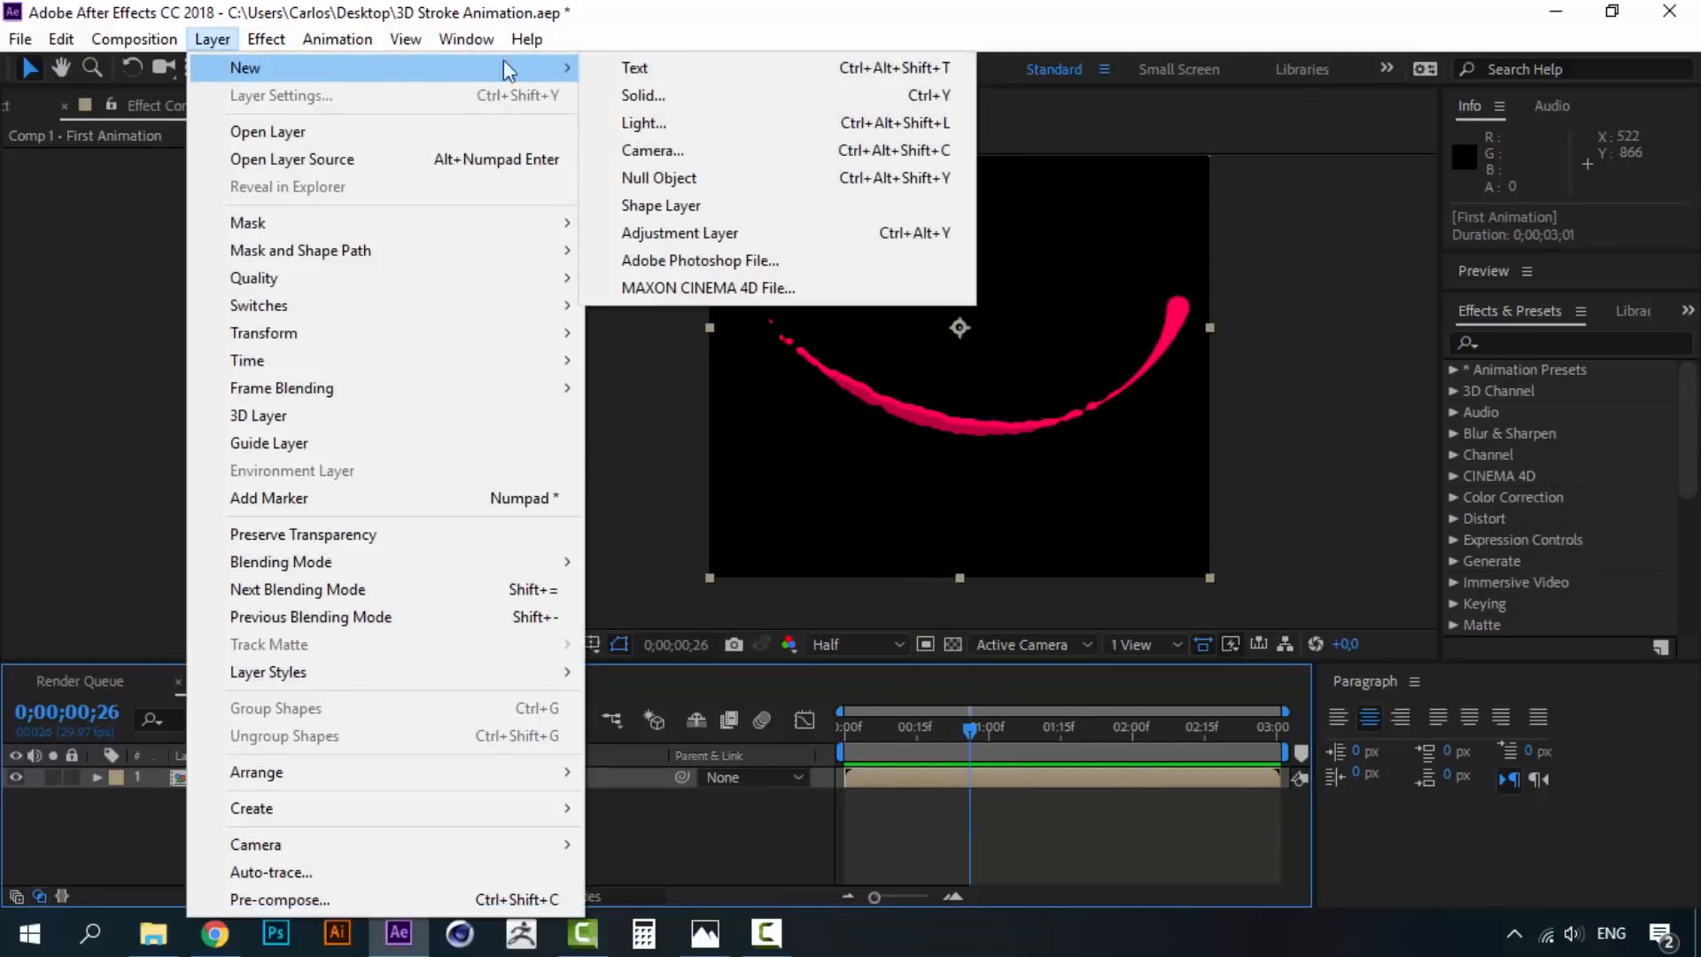
click(713, 99)
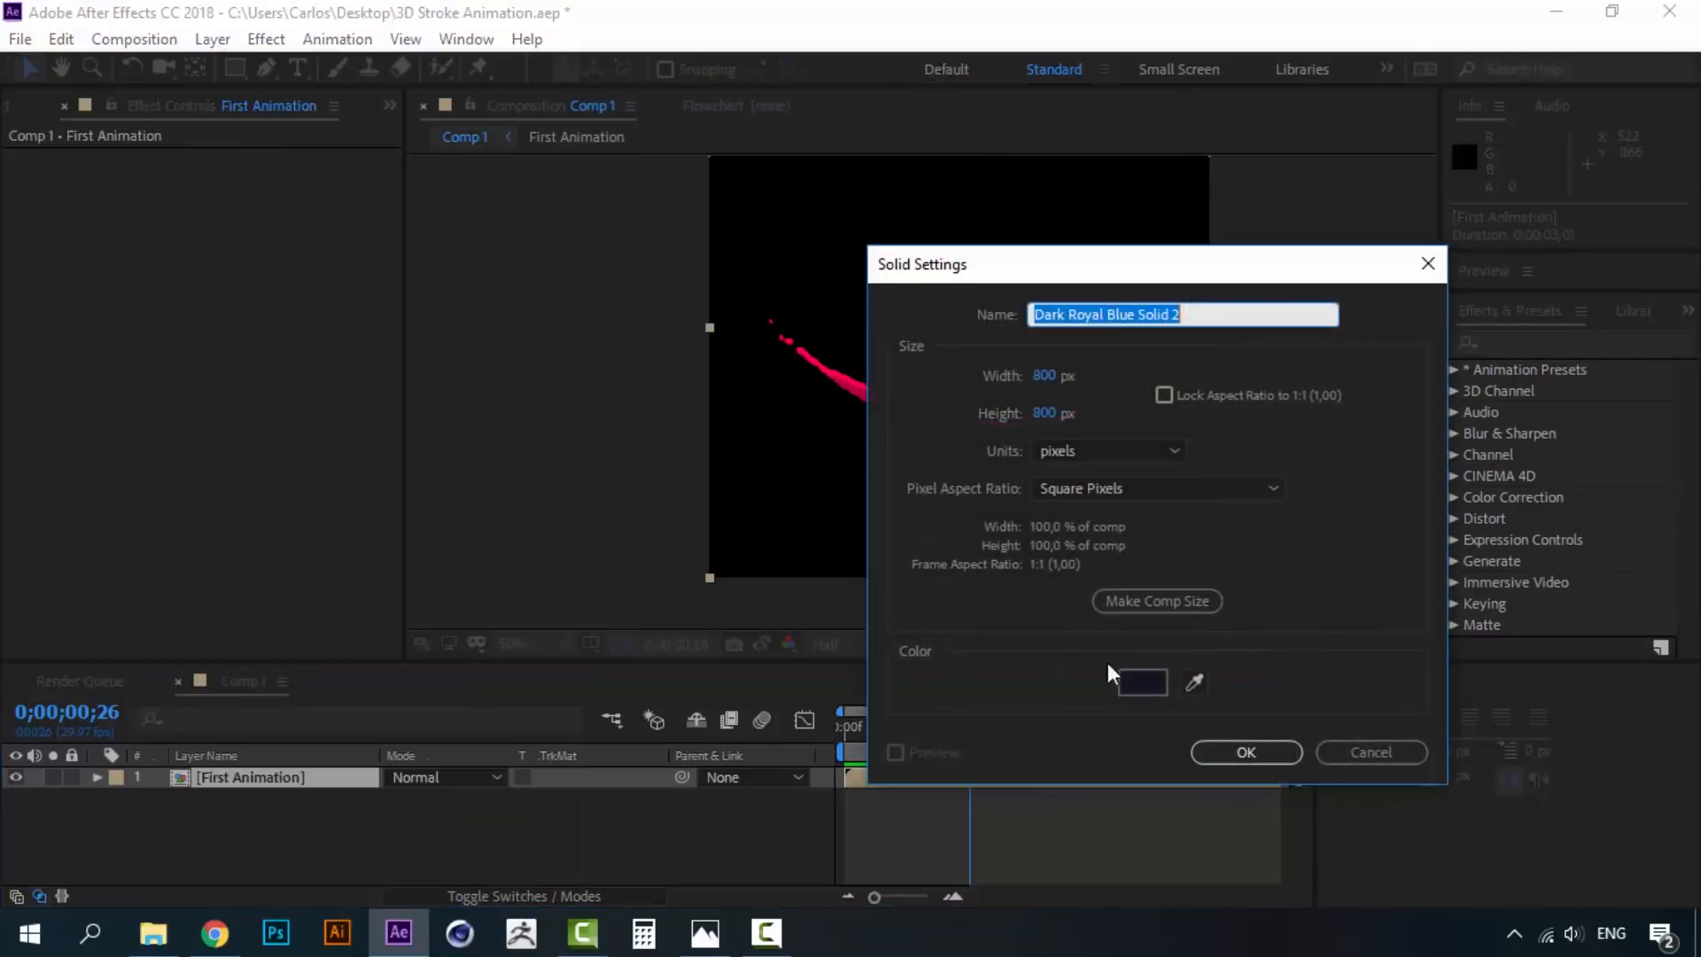
click(1251, 753)
drag(251, 776, 249, 812)
- Apply the Particular effect to the dark blue solid
click(264, 800)
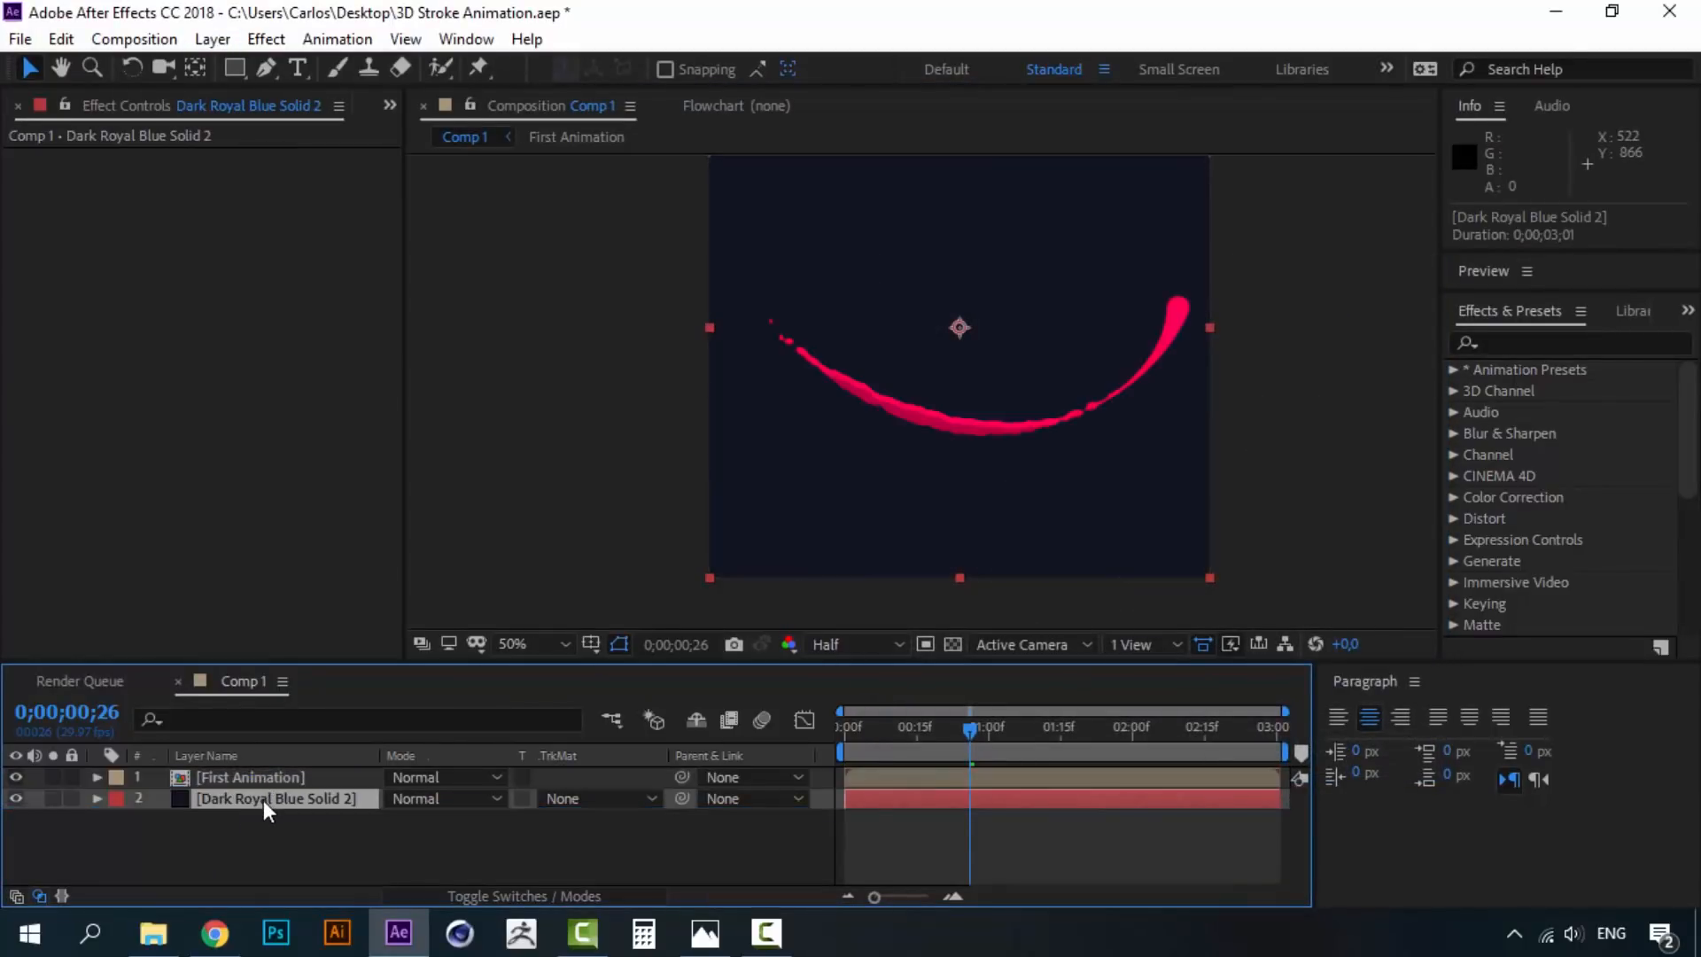
click(1518, 345)
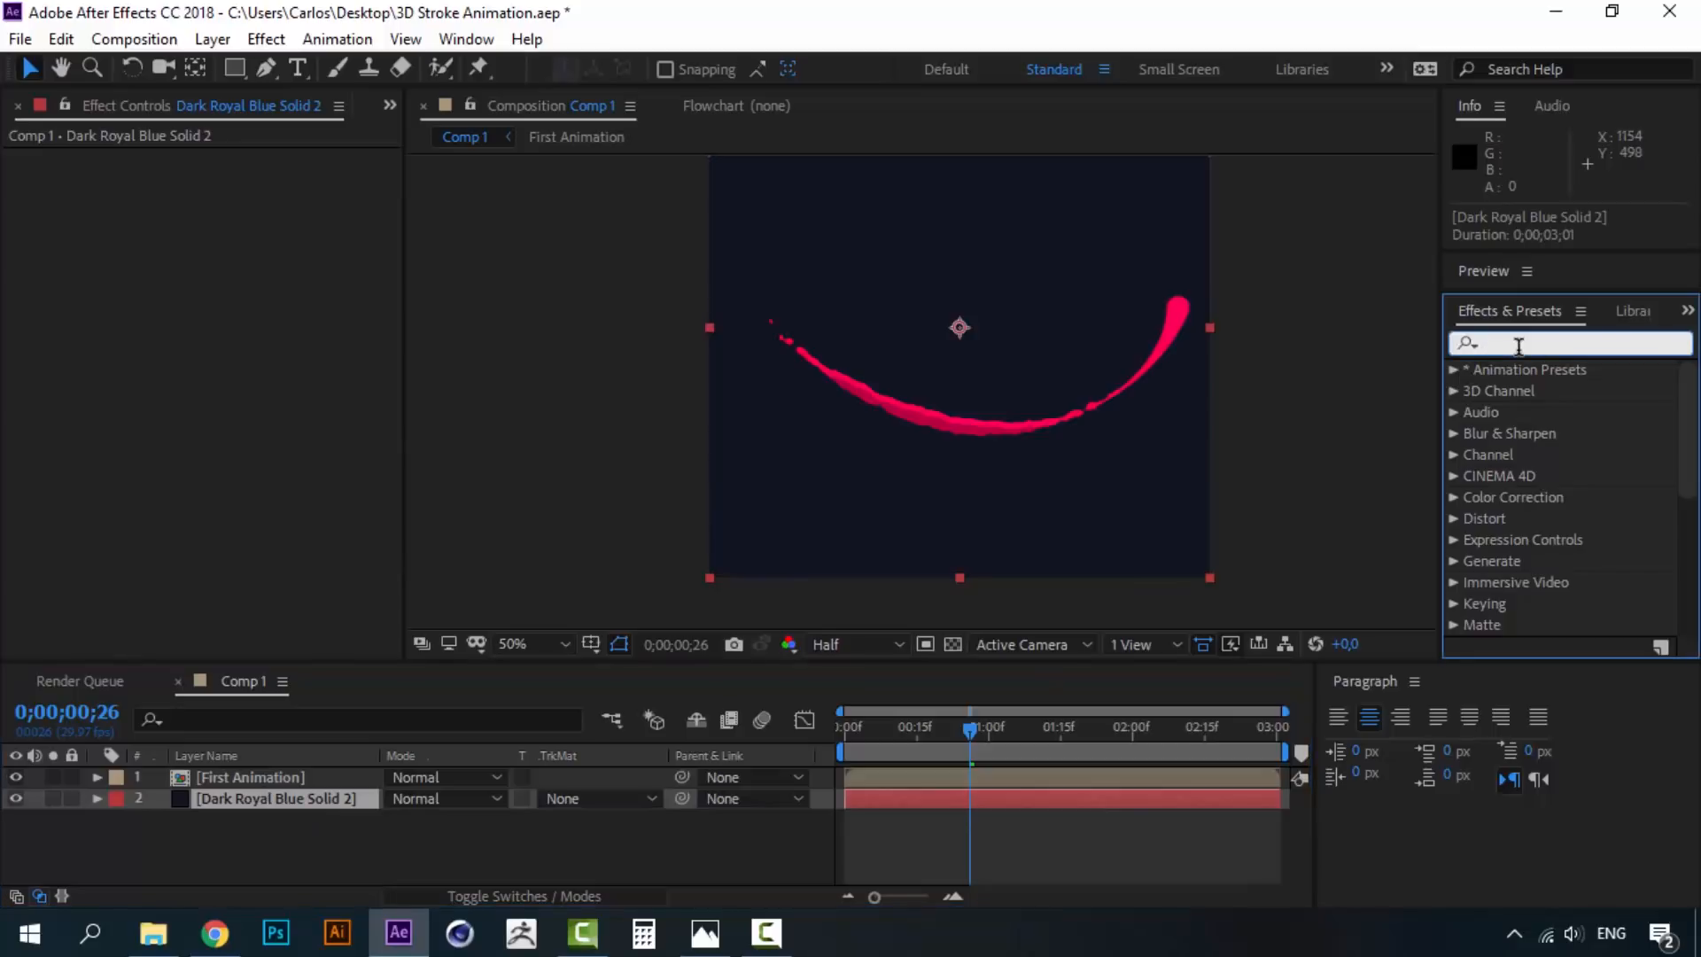
text(particular)
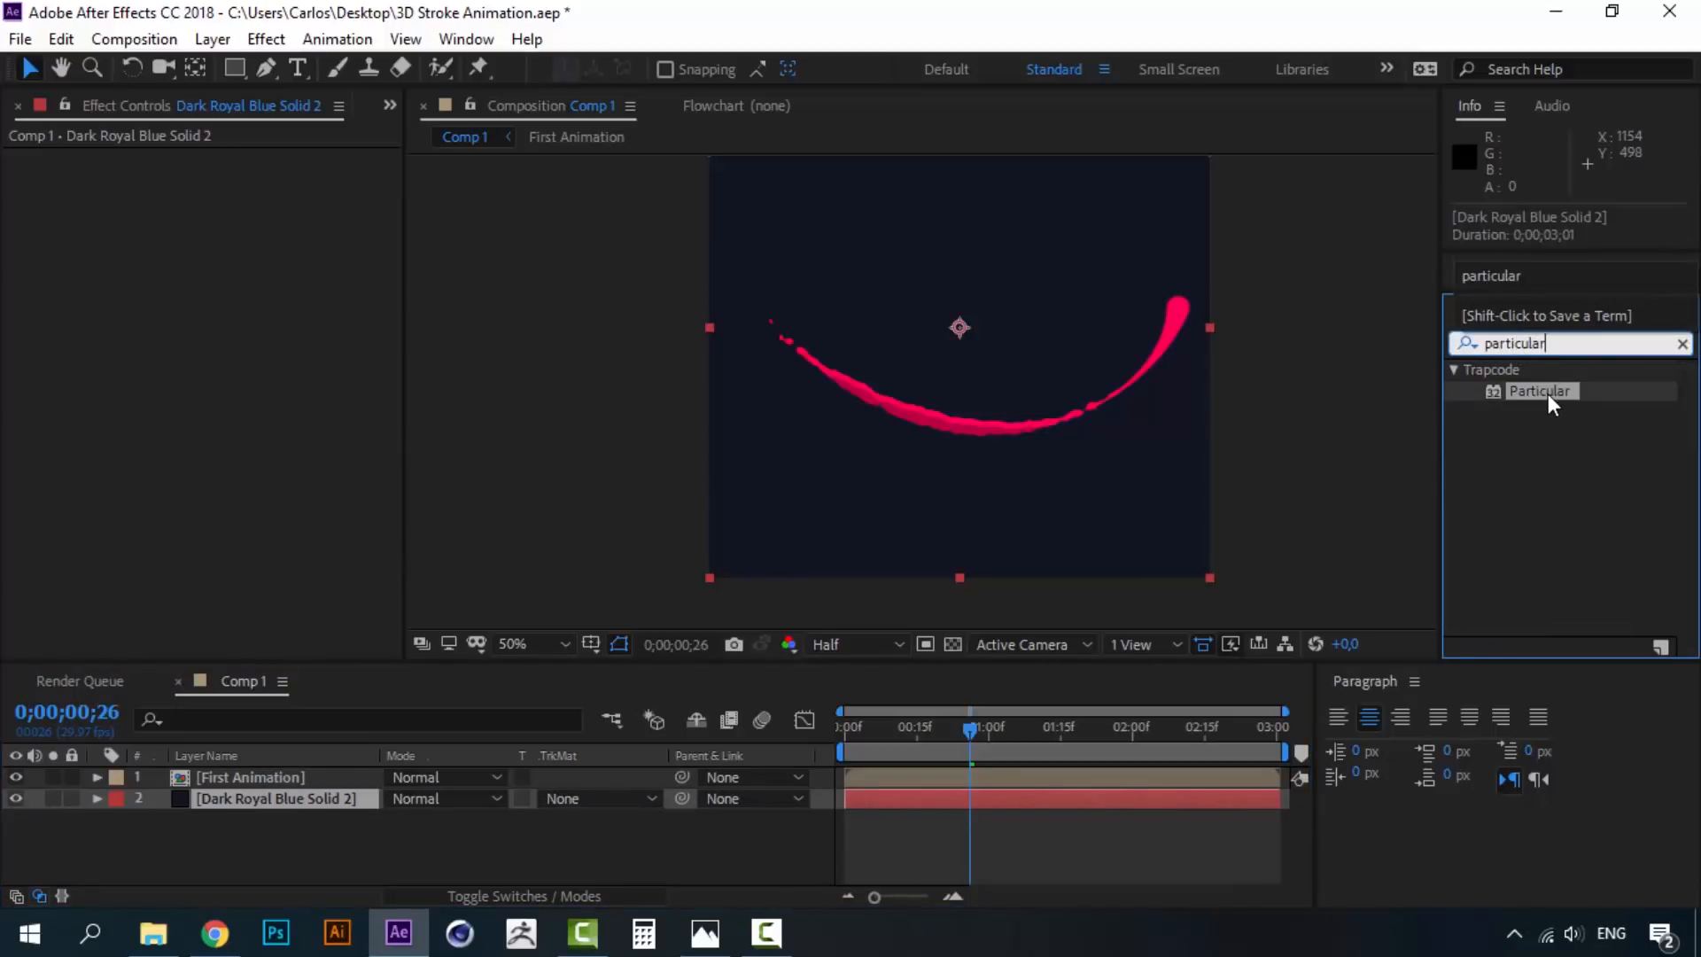
double_click(1549, 393)
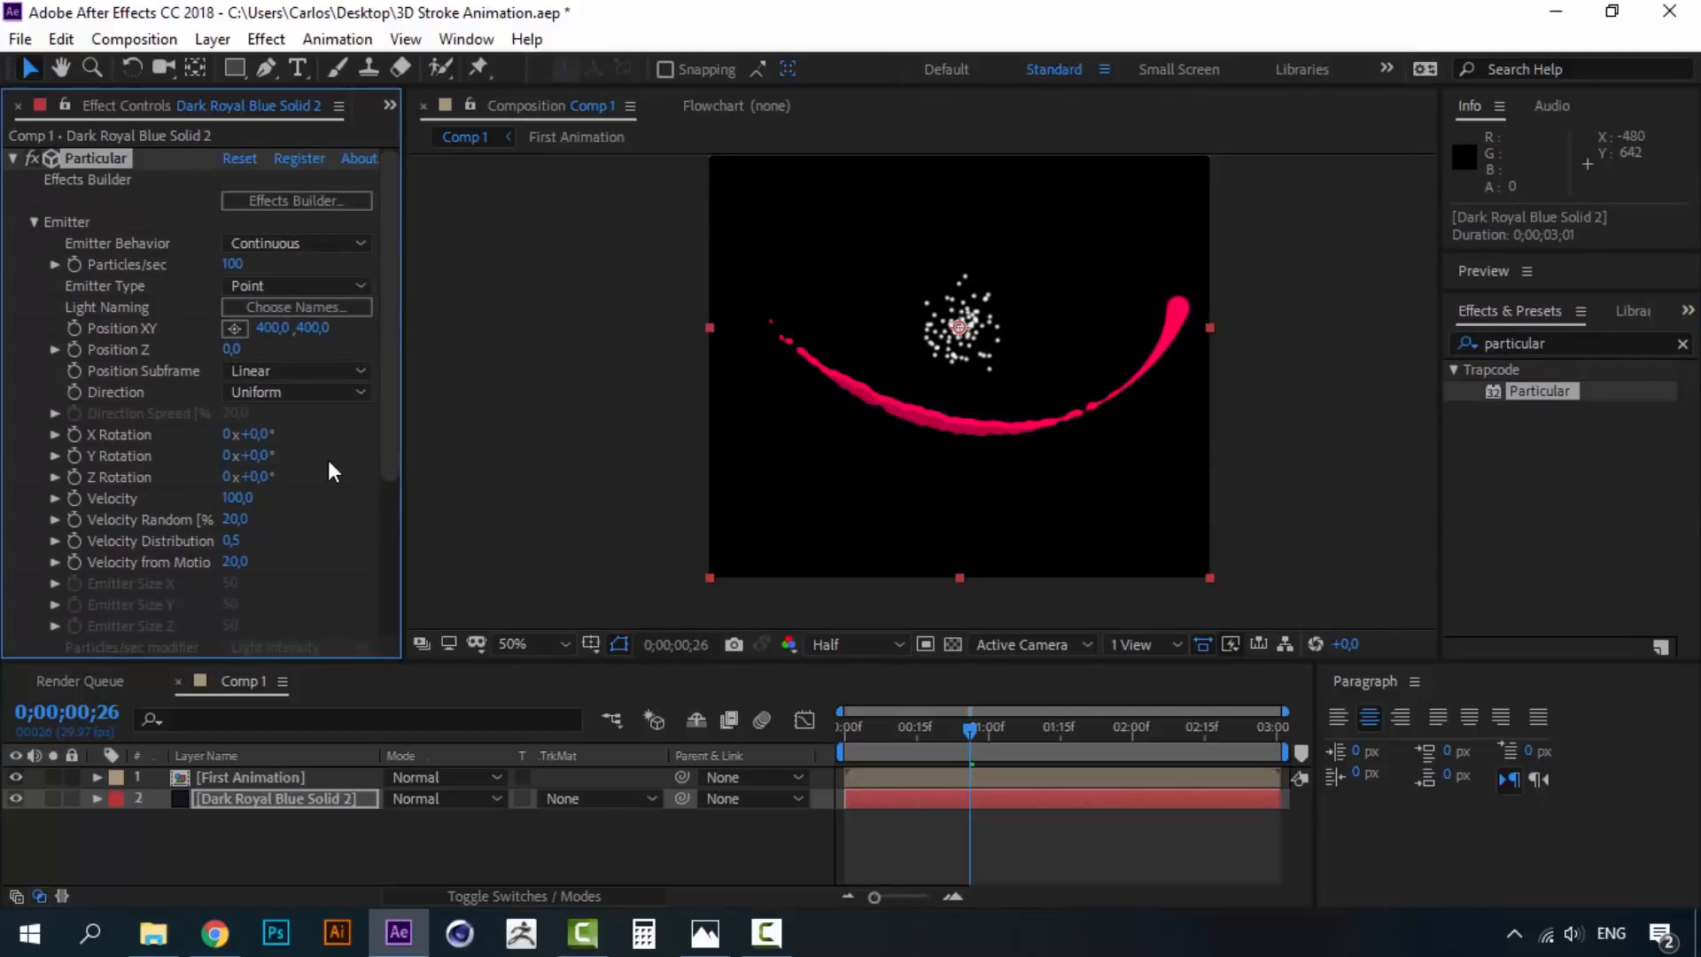
- Preview the white particles from frame 19 to just past one second
click(935, 732)
key(space)
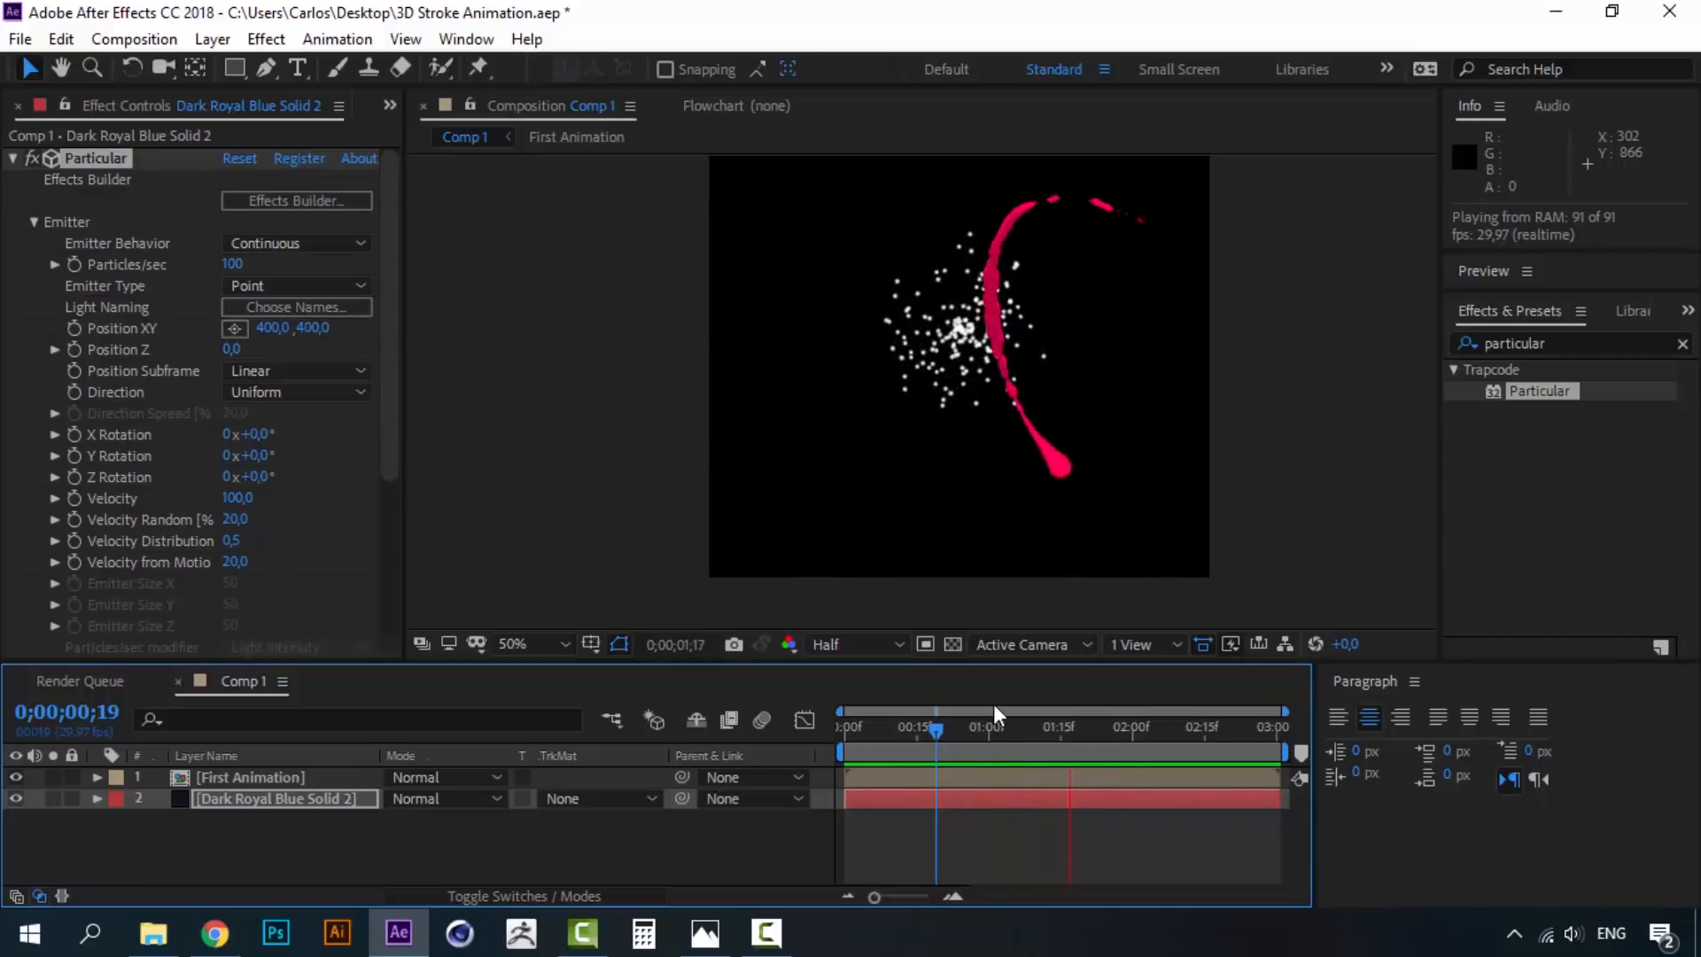
click(935, 735)
drag(936, 736, 1021, 736)
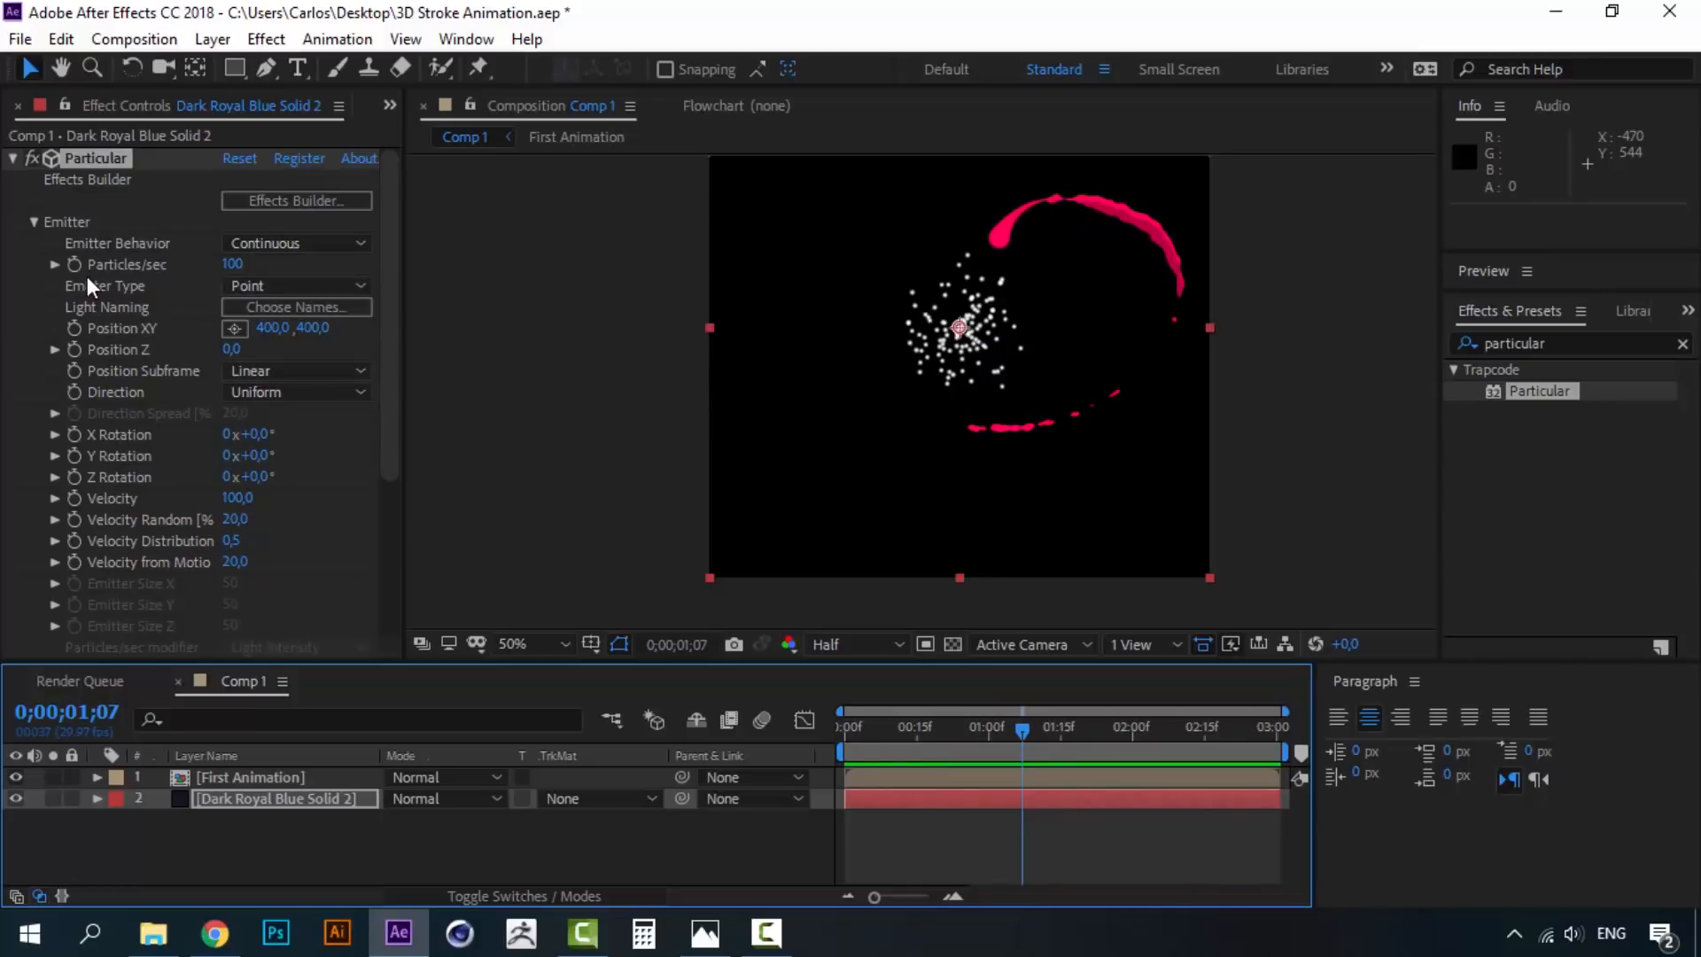
- Set Particular's Emitter Type to Layer with First Animation as the emitter layer
click(276, 288)
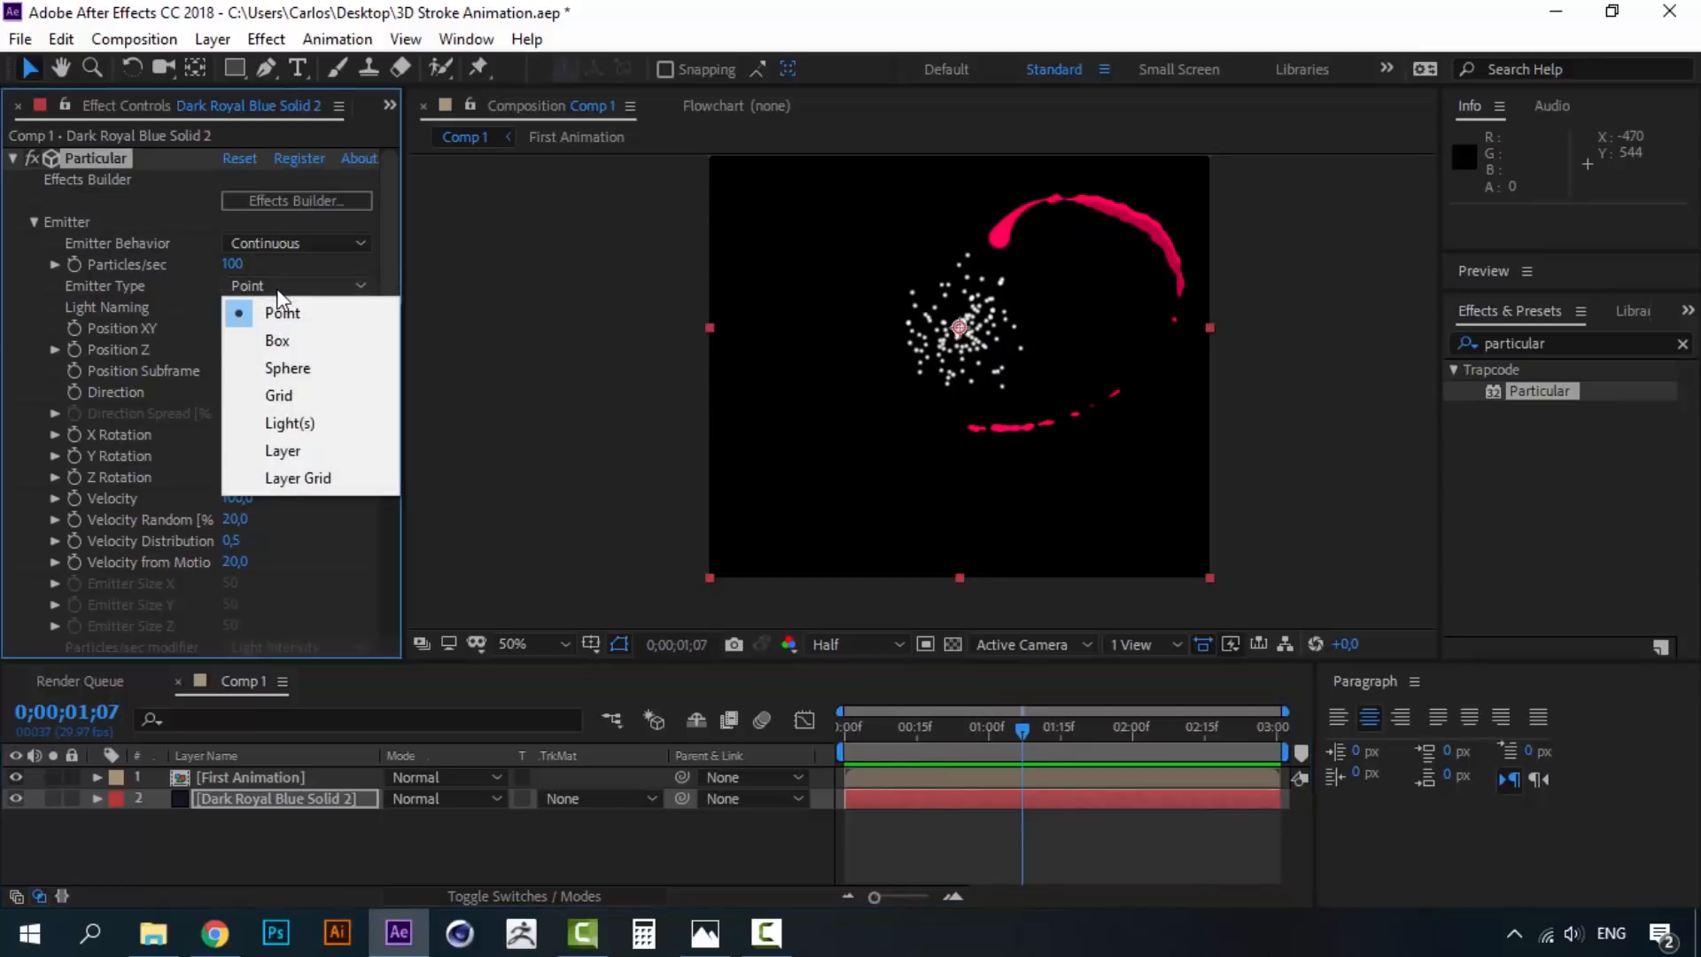
click(290, 451)
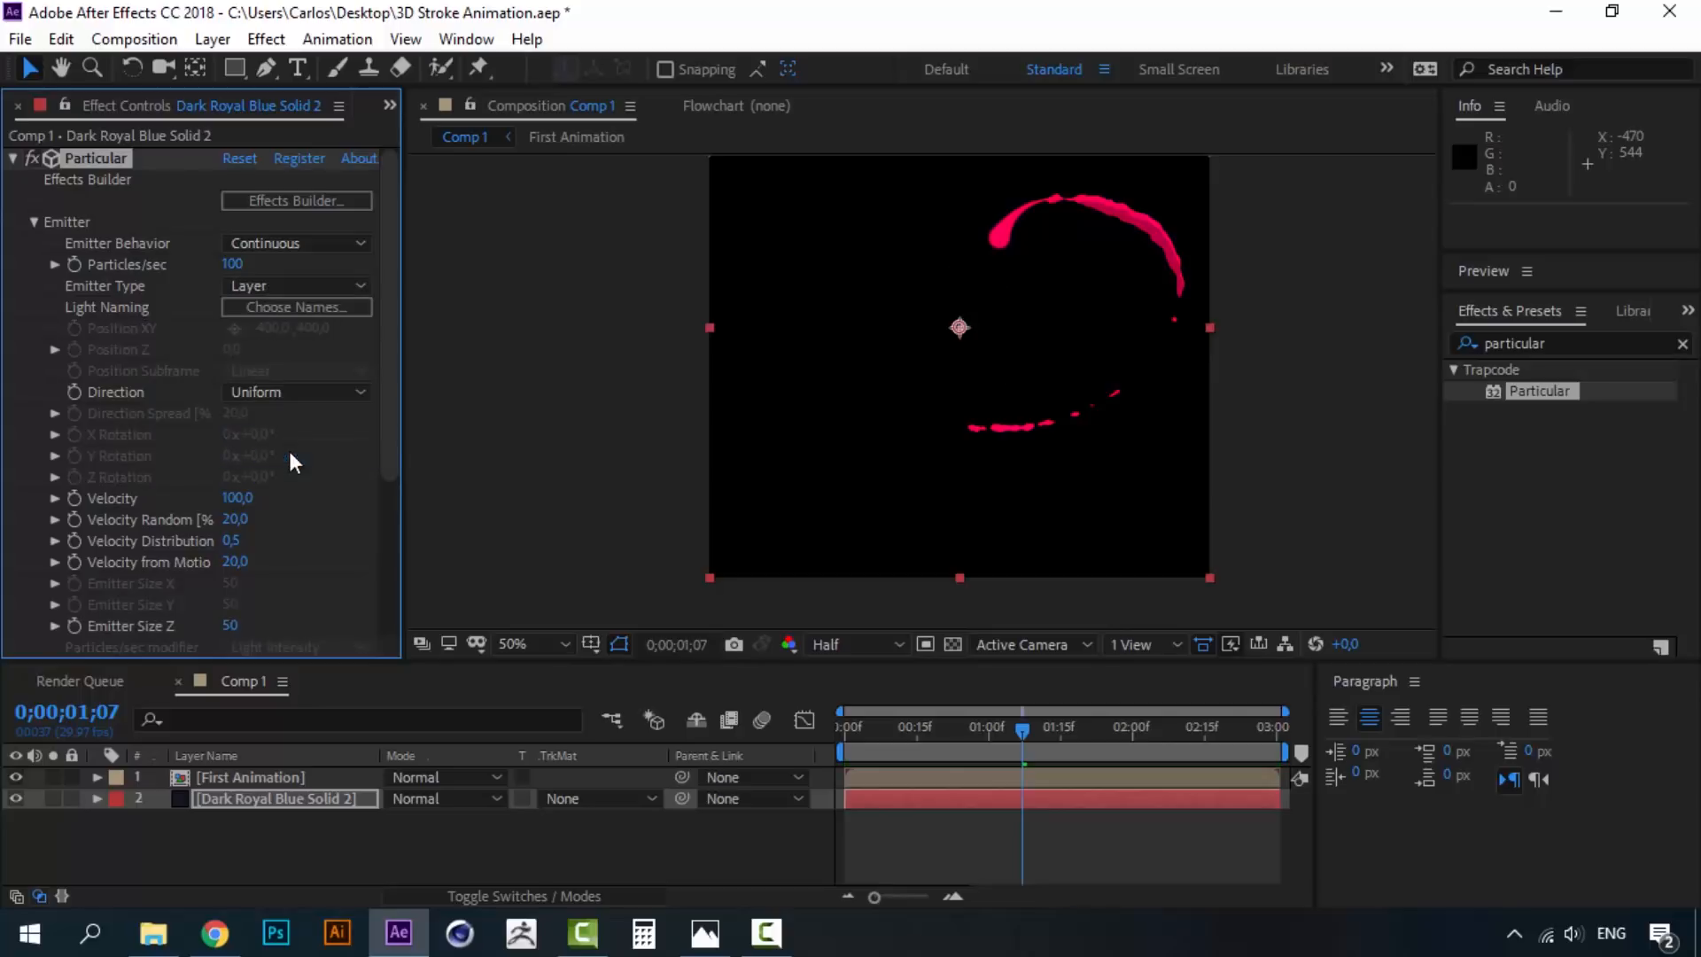
drag(397, 365, 391, 535)
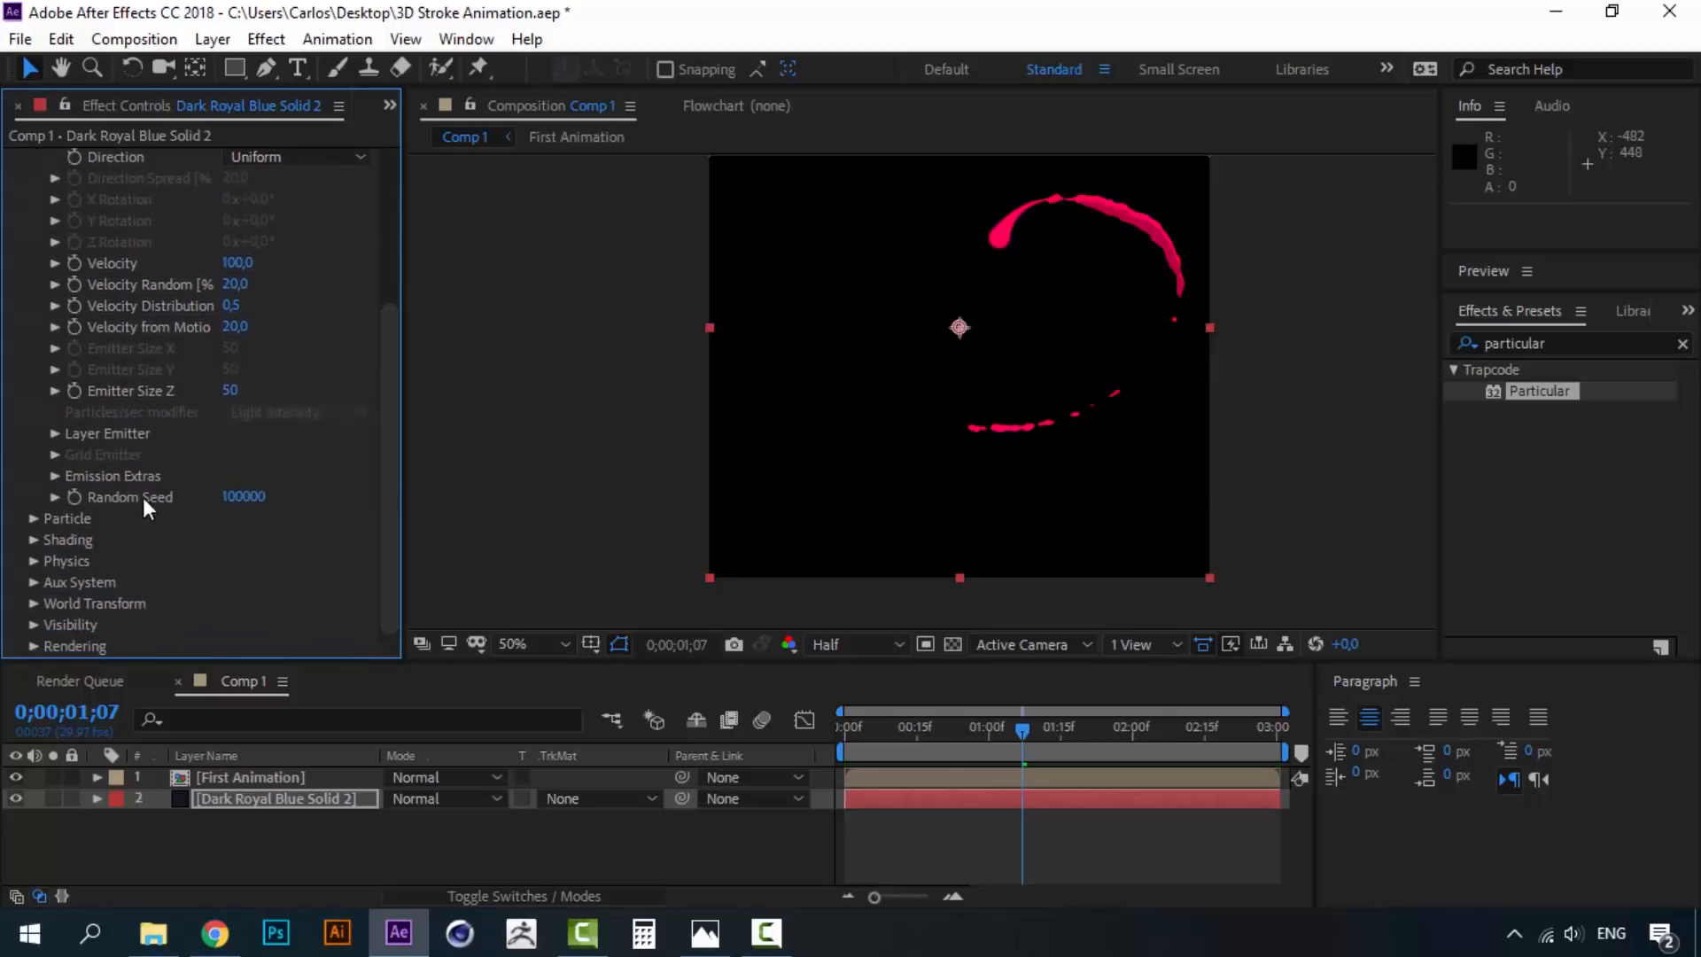
click(56, 433)
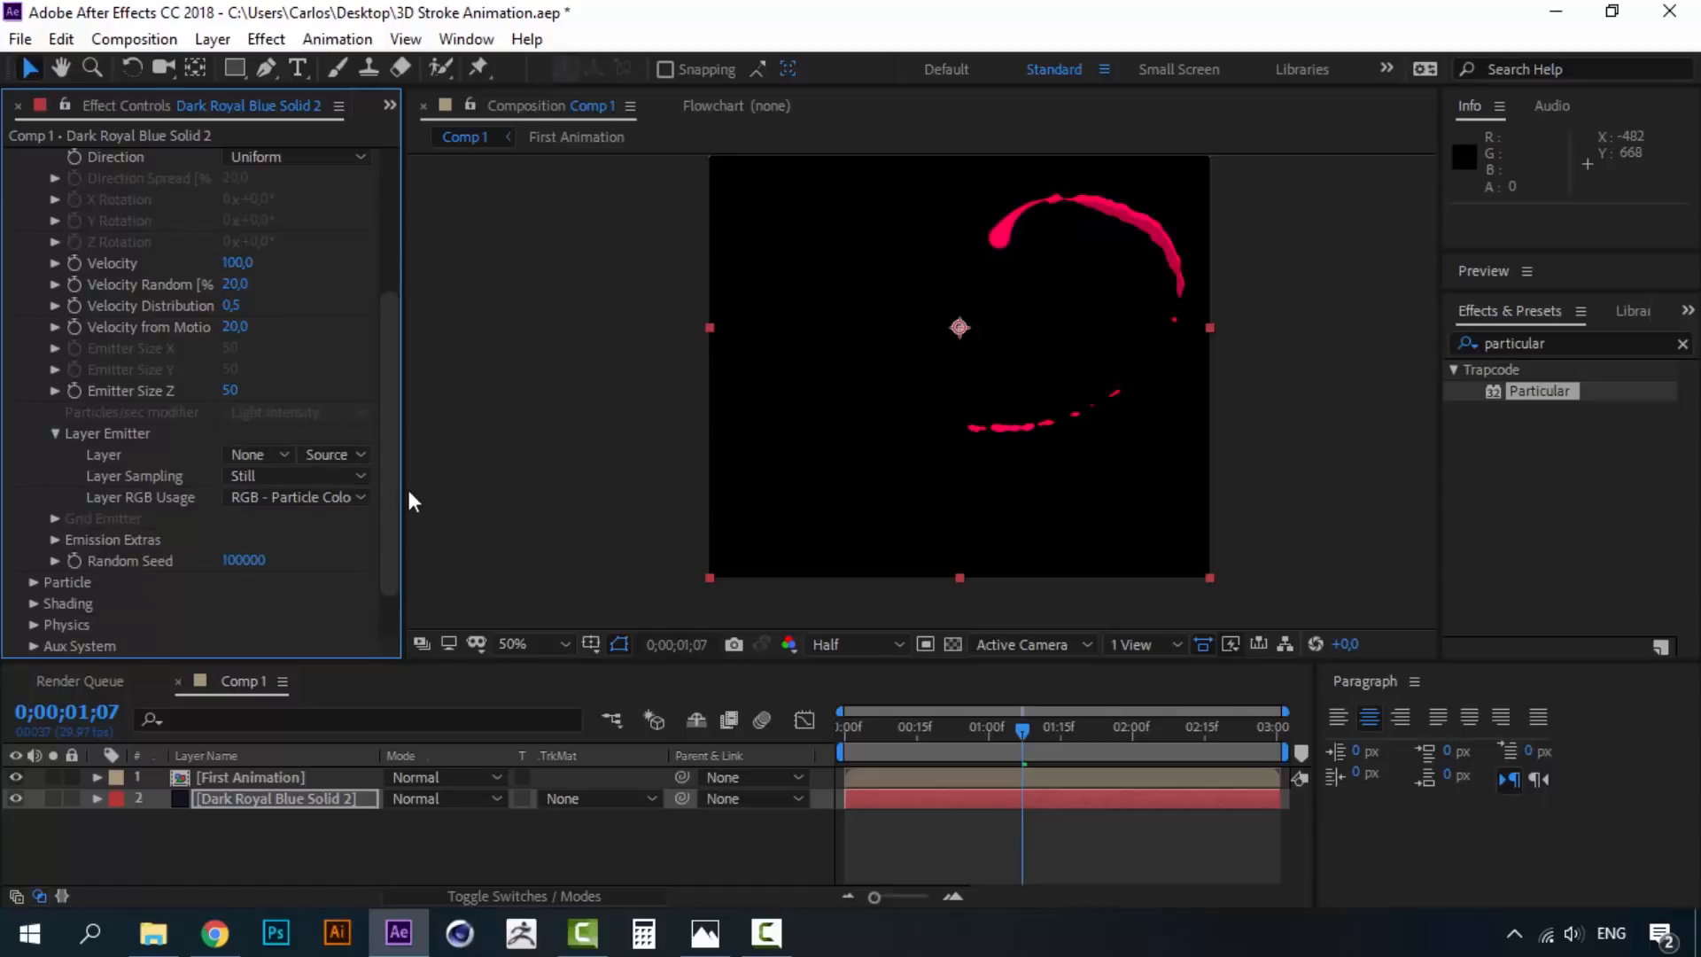
click(274, 455)
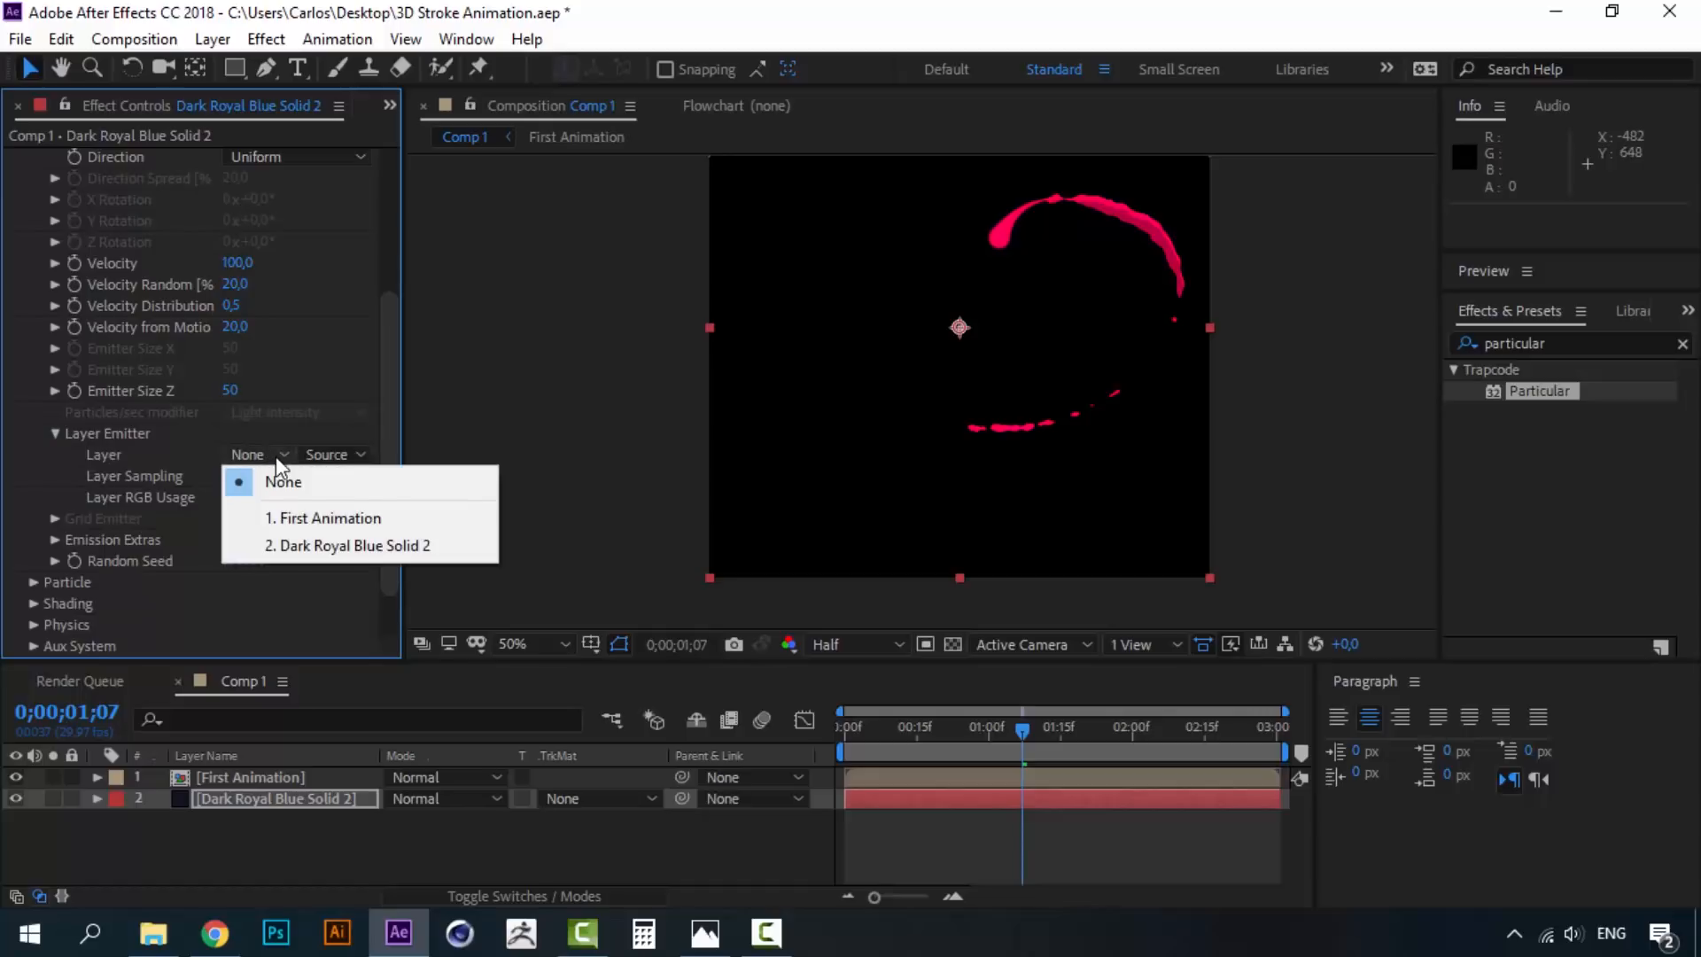
click(308, 518)
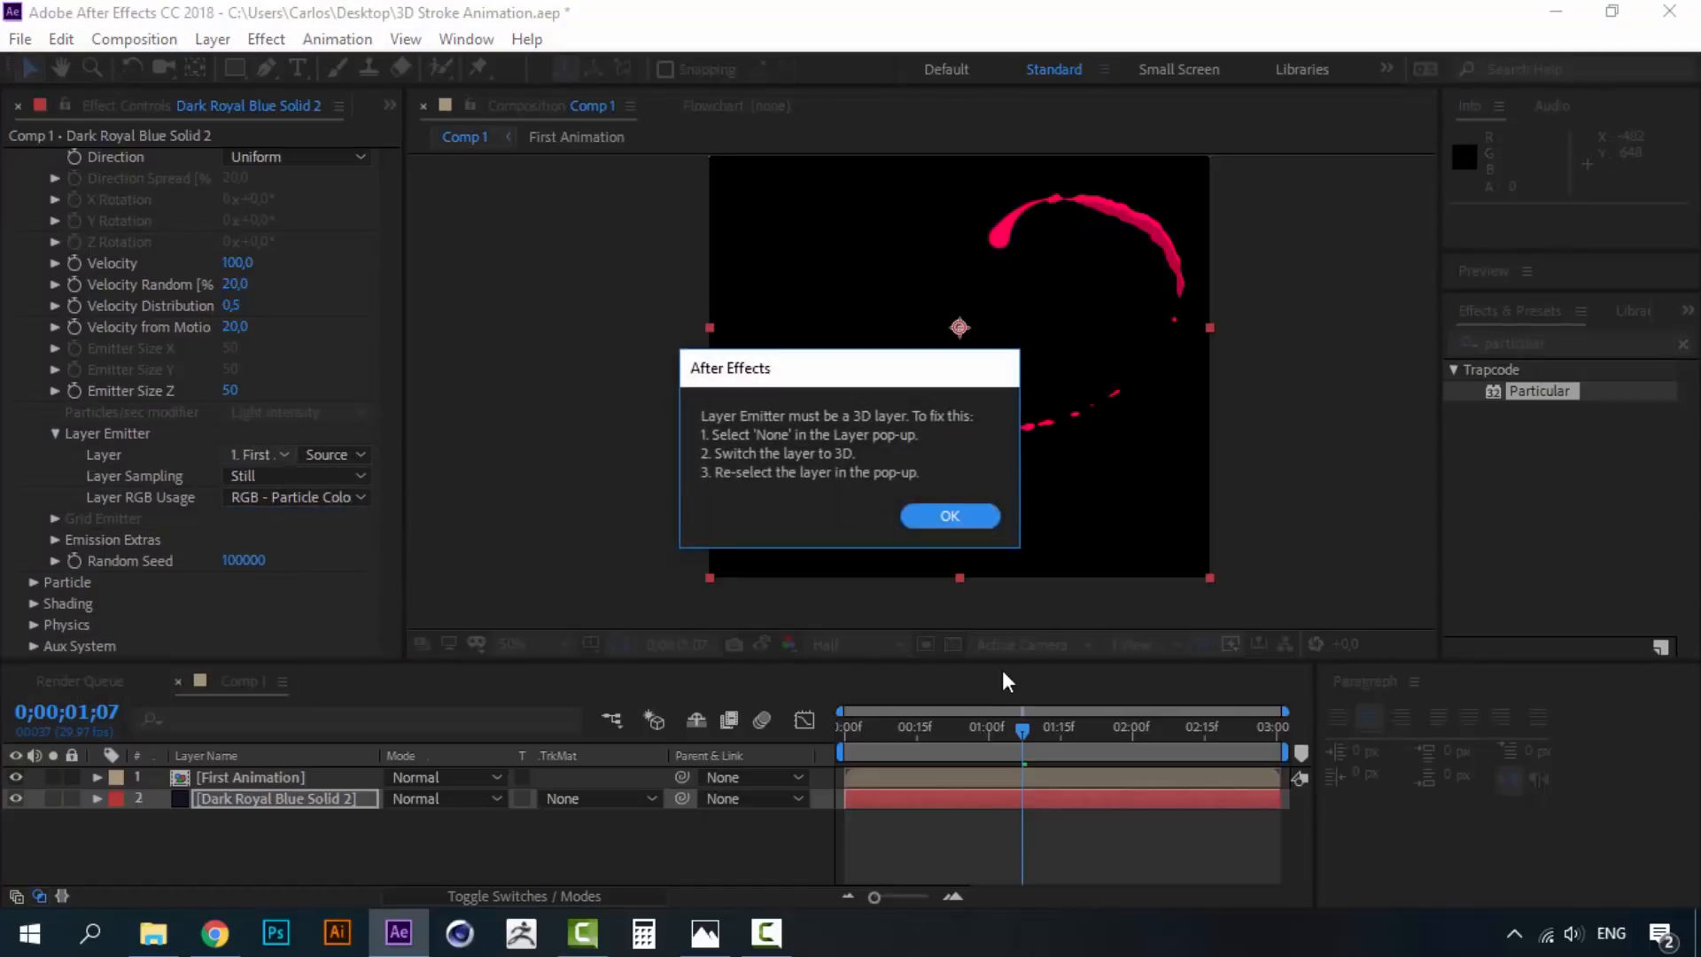
click(950, 515)
click(992, 518)
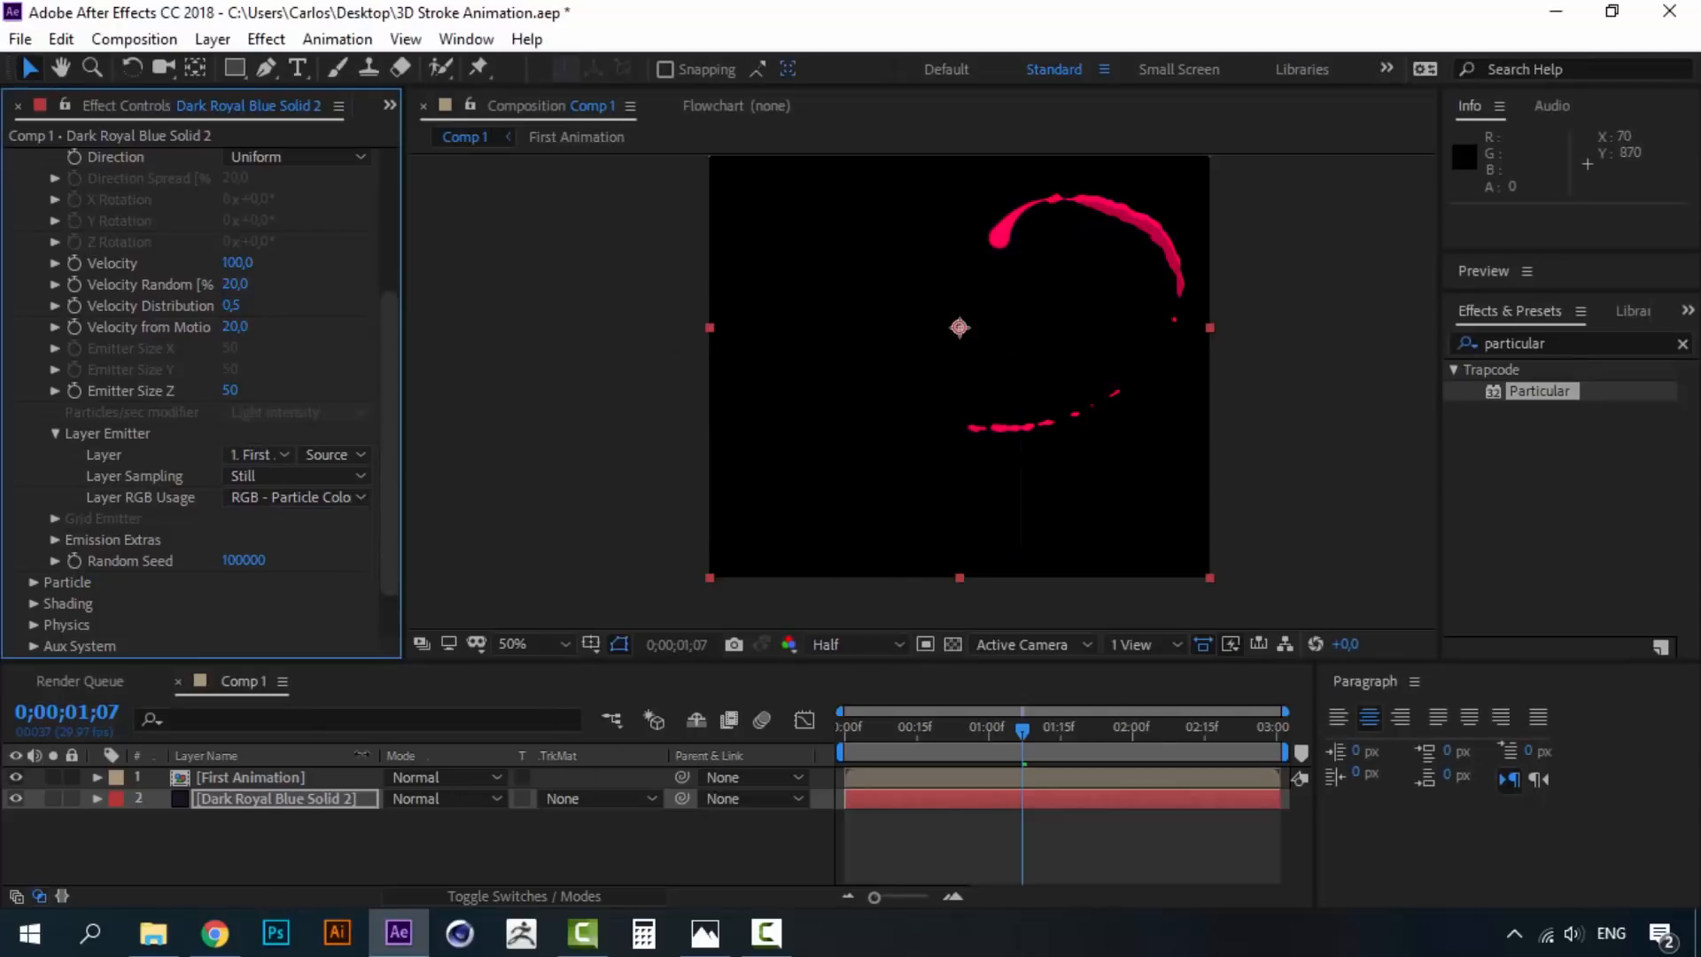
- Switch the First Animation layer to 3D
click(253, 778)
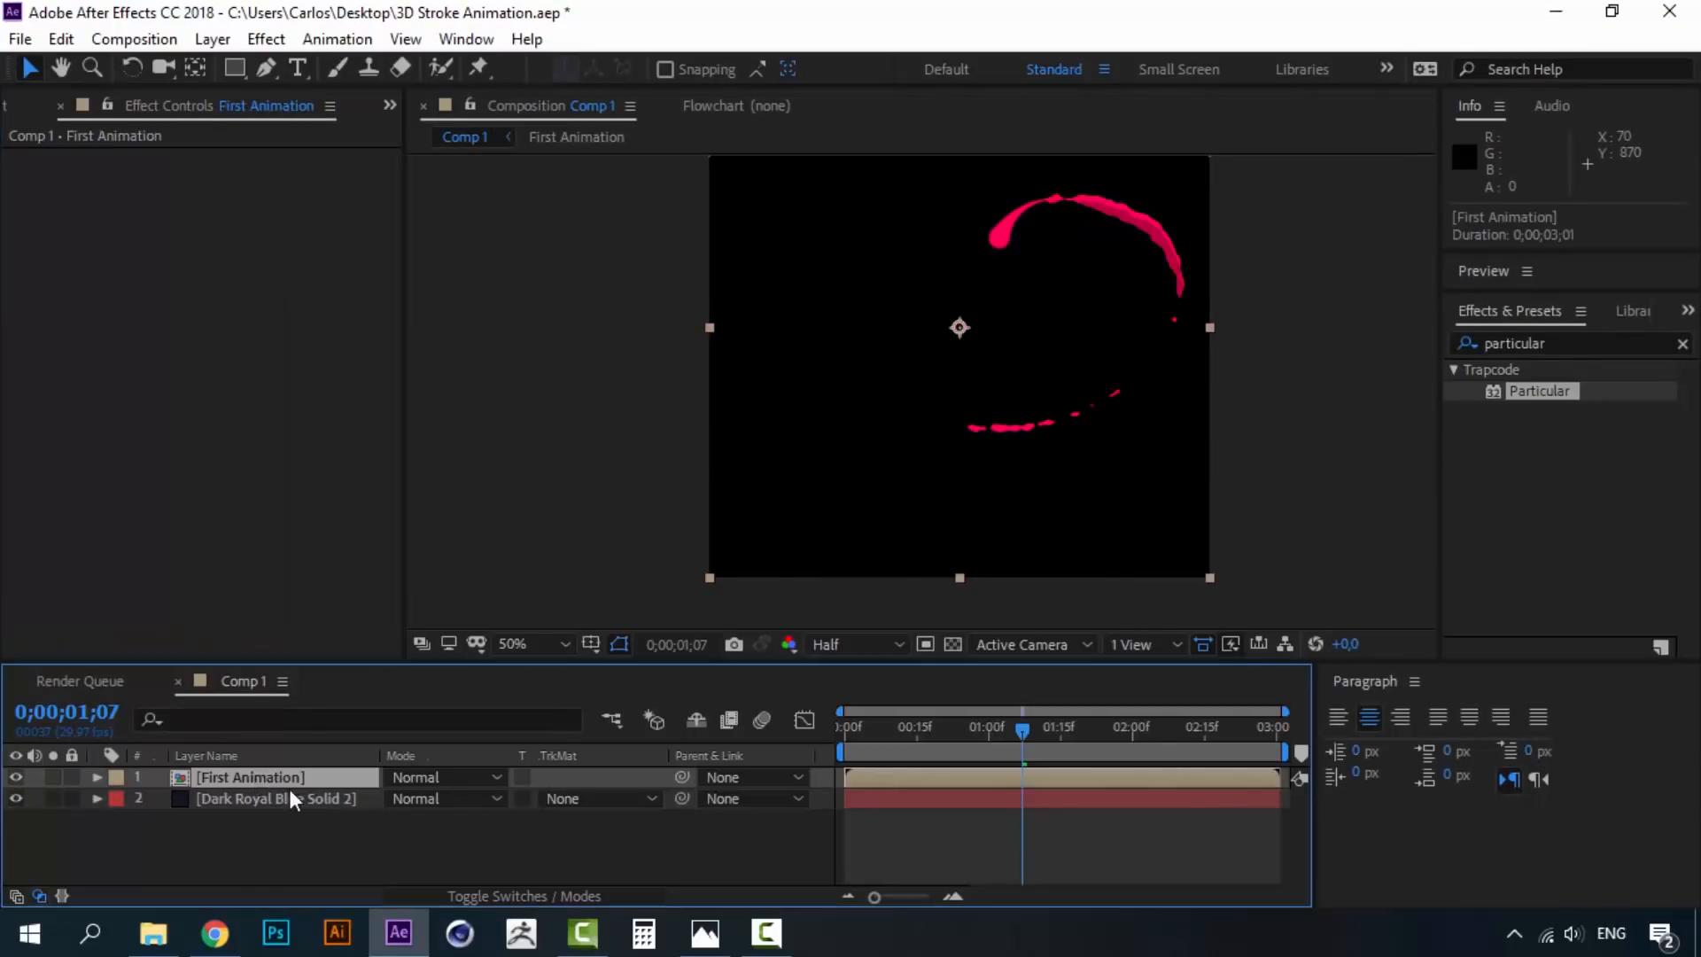
click(541, 895)
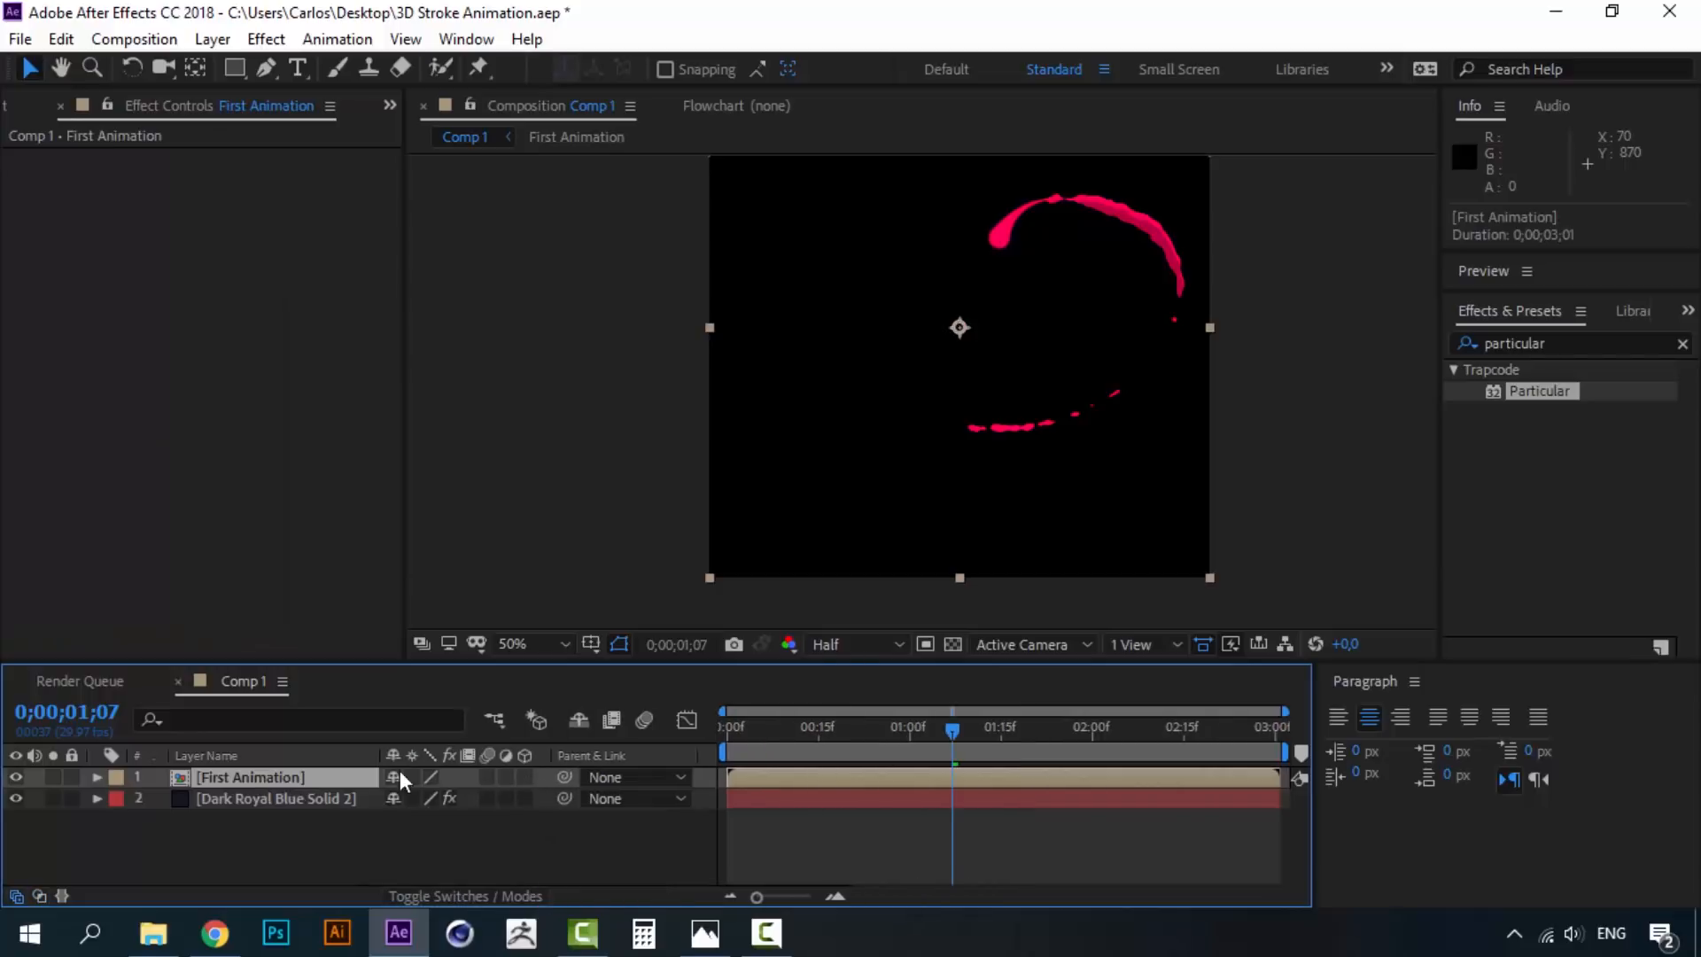
click(525, 777)
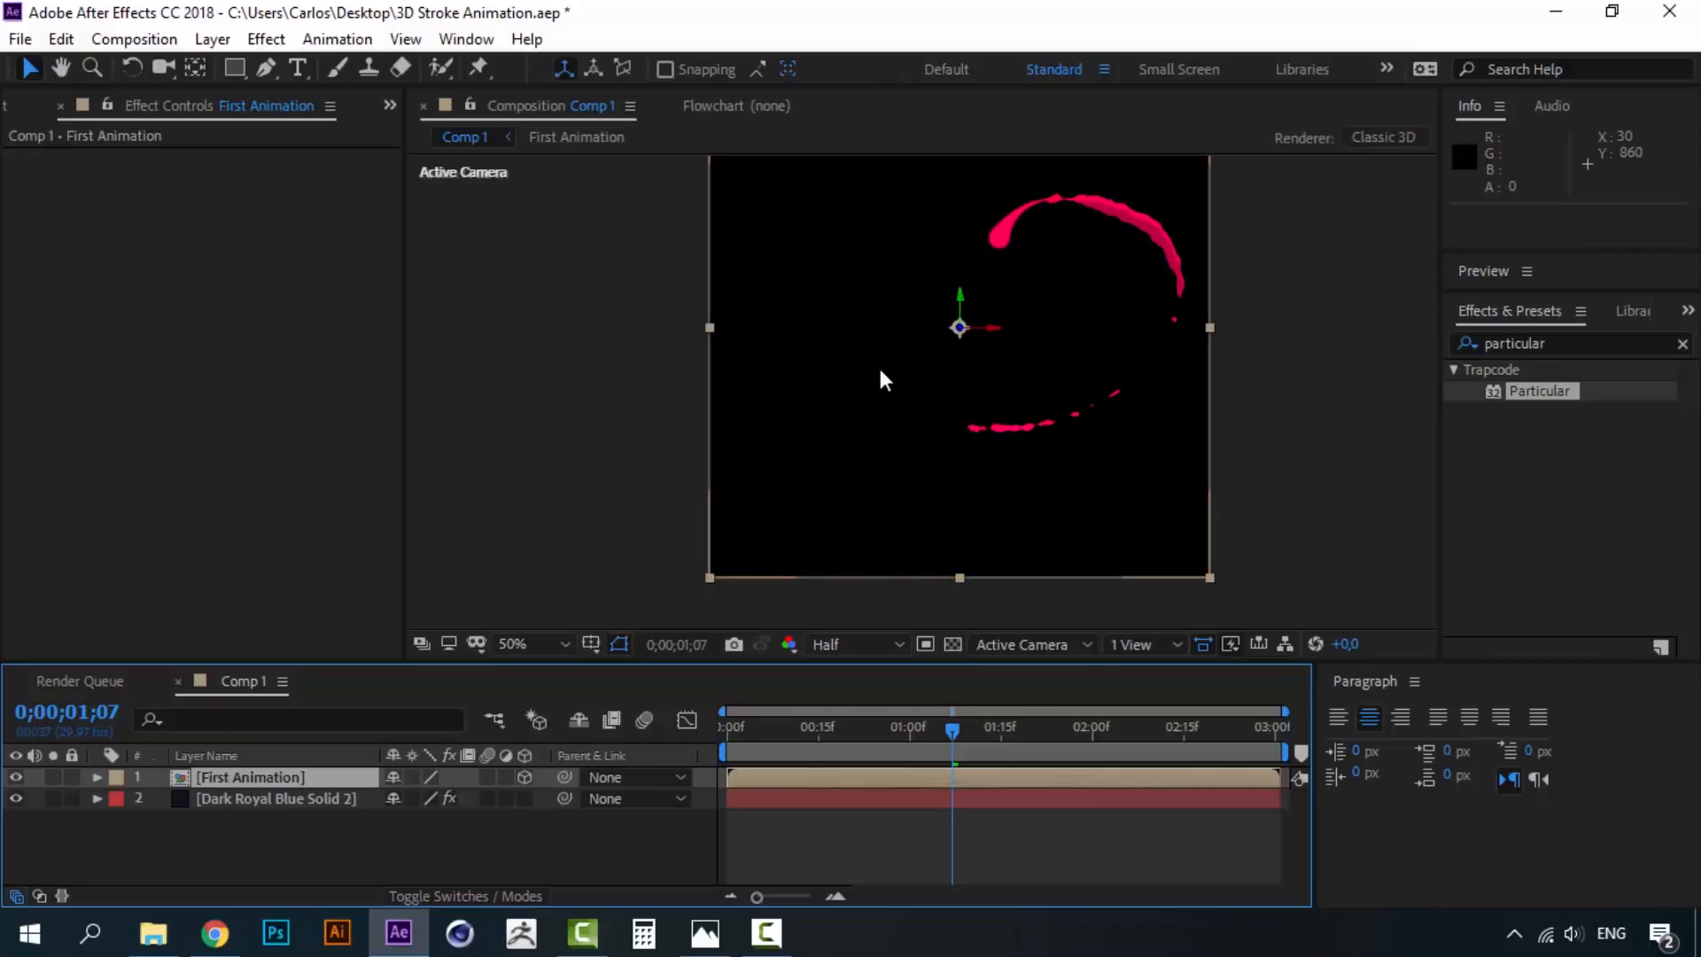
drag(1515, 391, 276, 800)
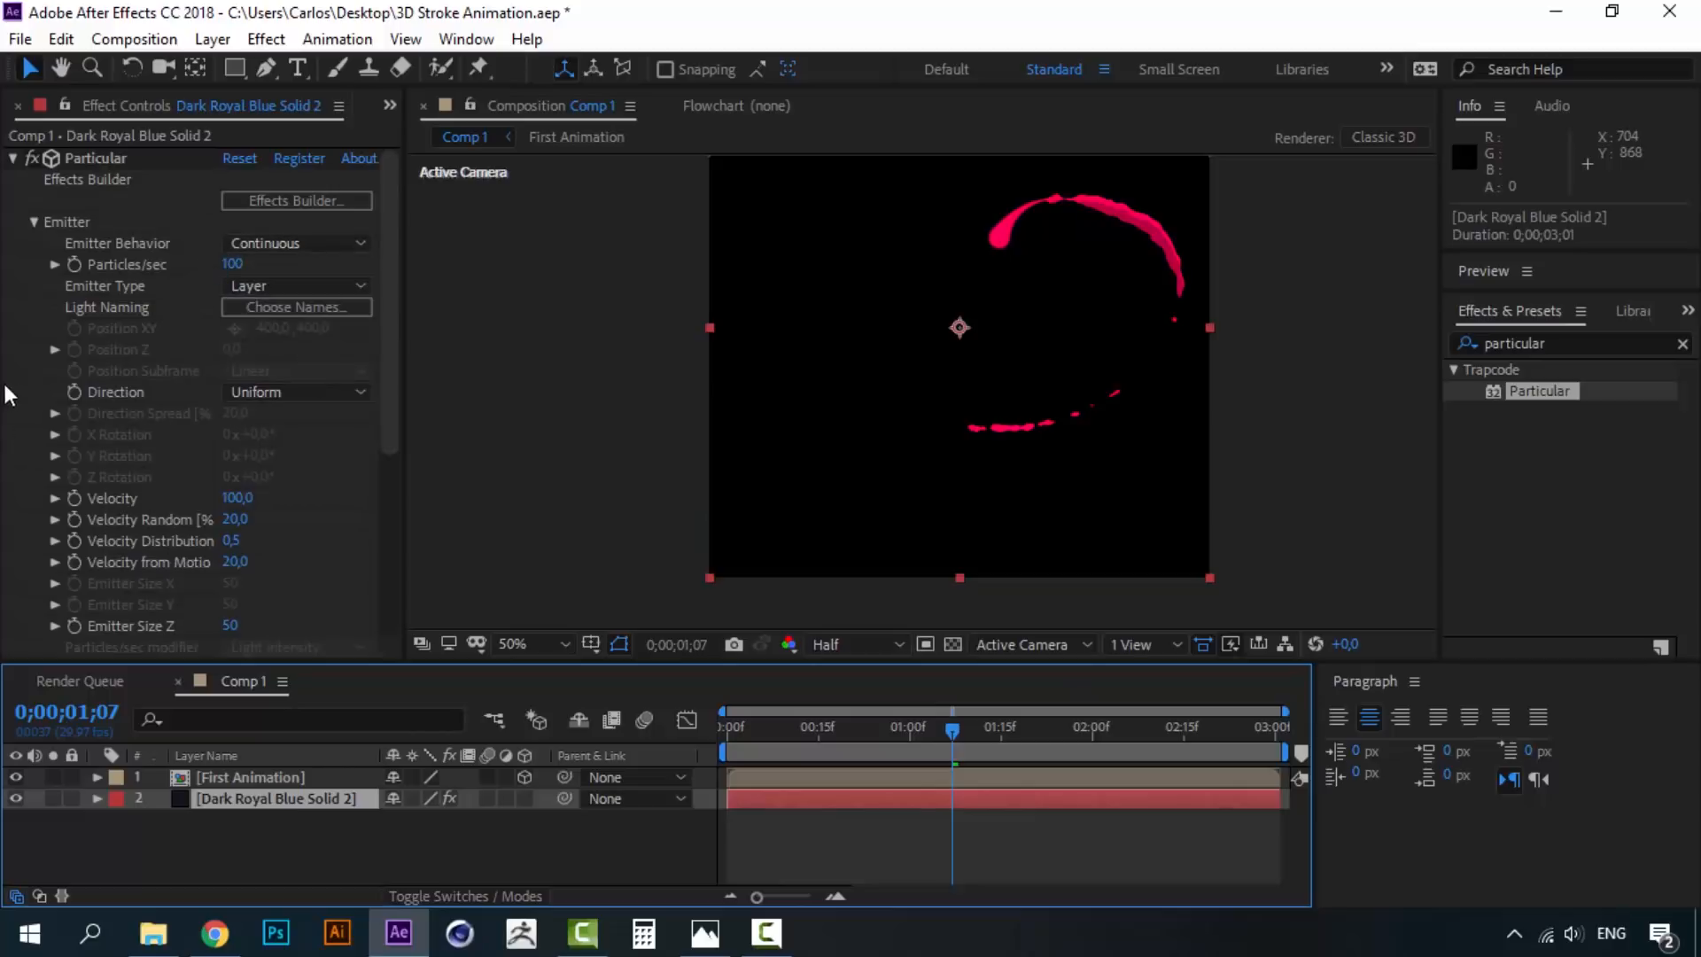
- Reassign First Animation as the emitter layer and return to frame 25
scroll(25, 395, down, 3)
click(260, 521)
click(287, 583)
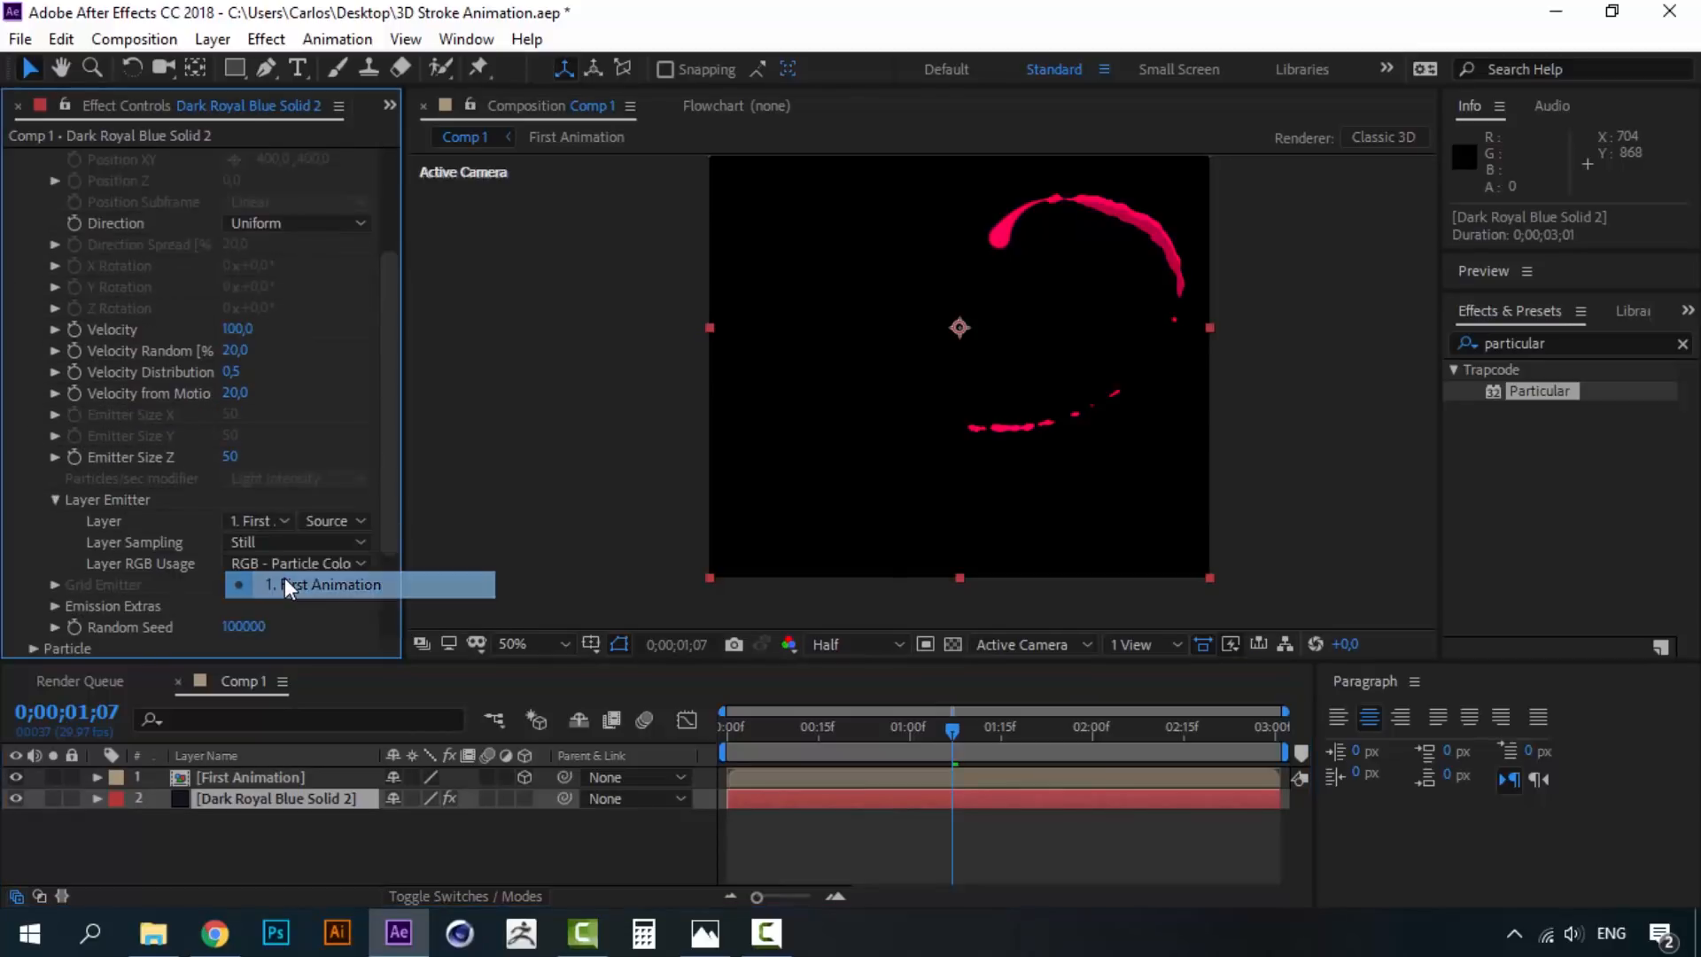
click(881, 733)
drag(882, 731, 885, 732)
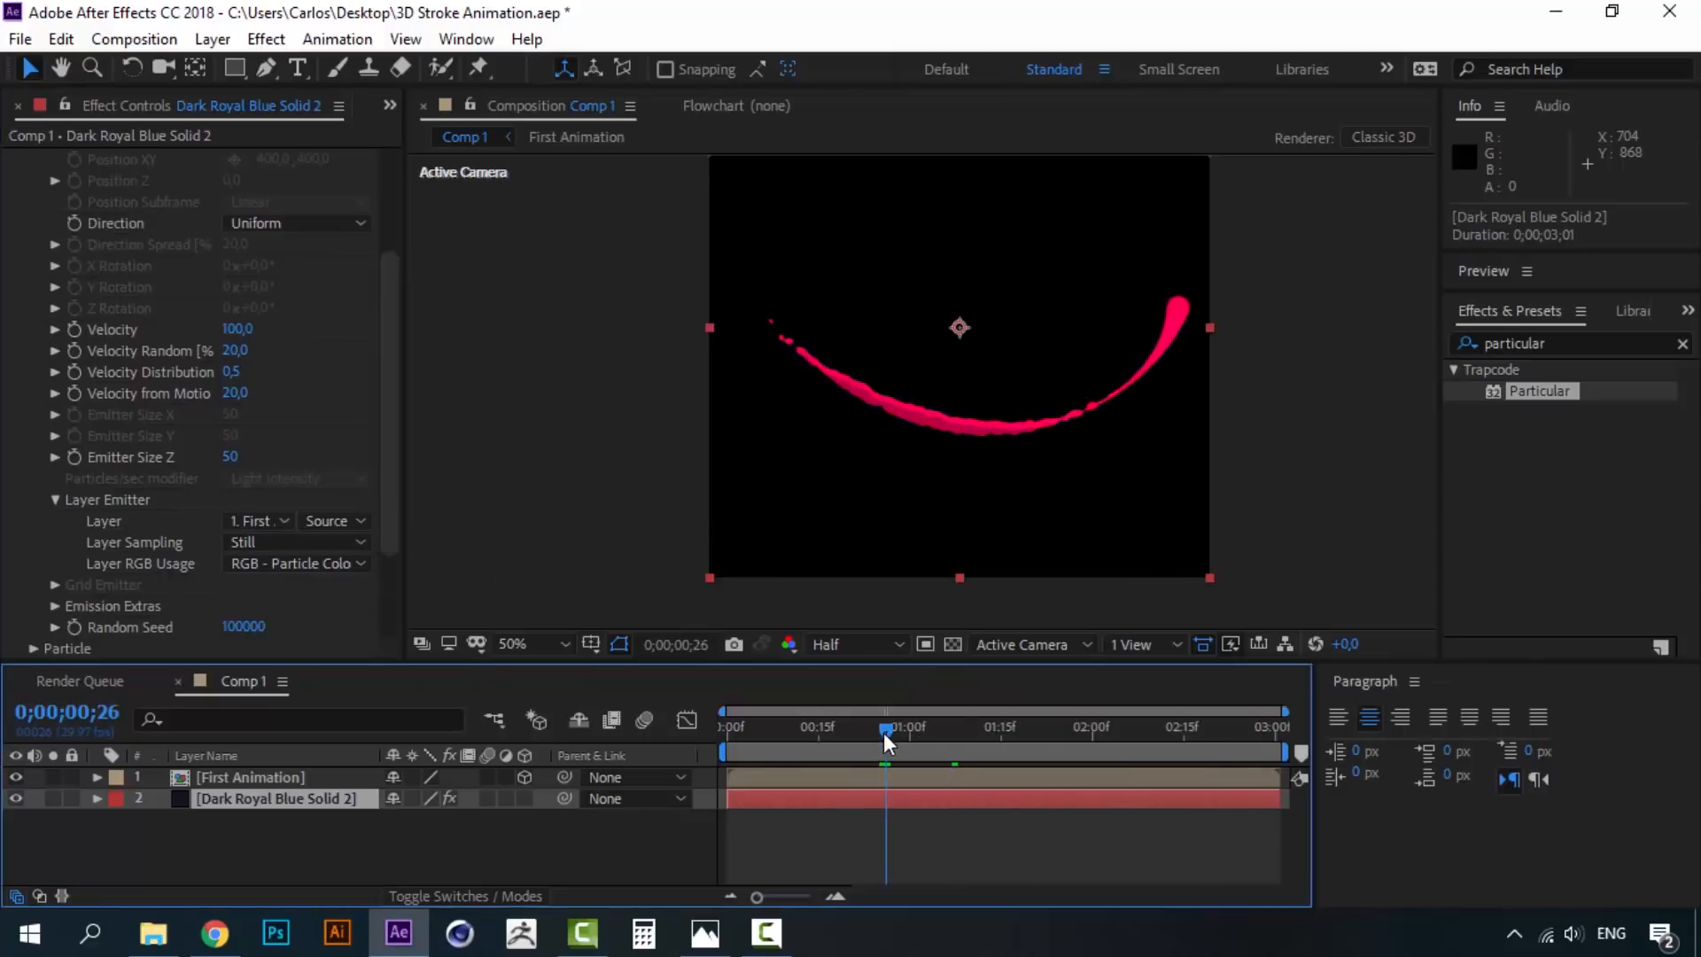
scroll(12, 327, up, 2)
scroll(12, 326, up, 2)
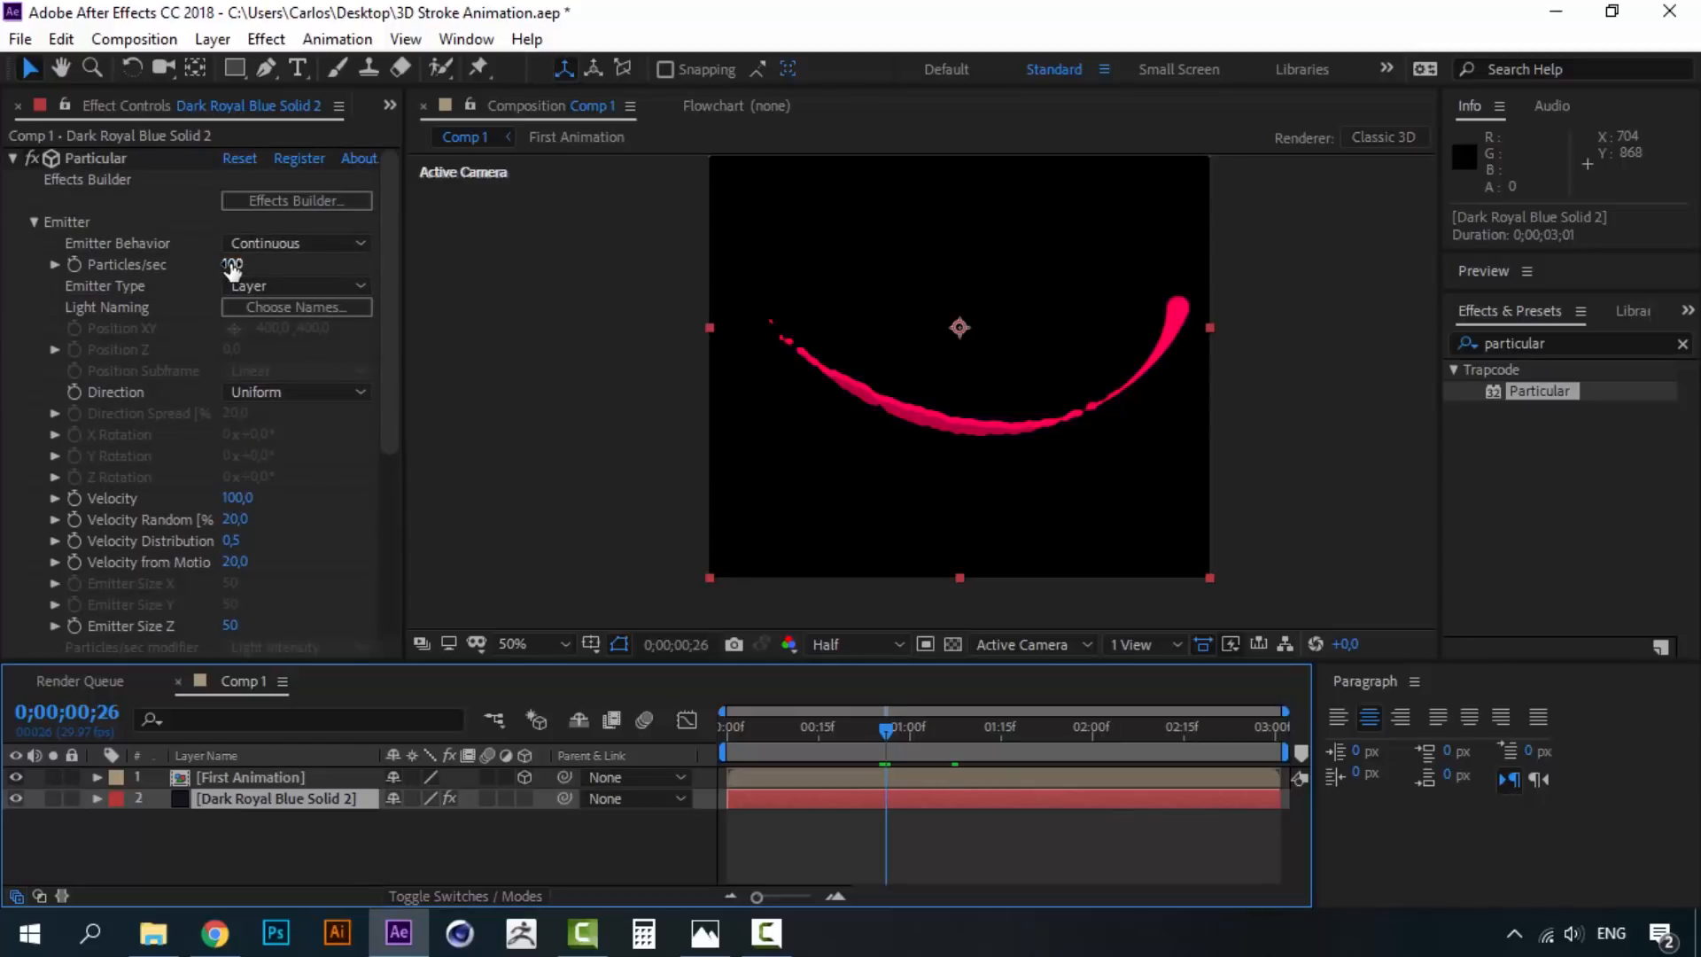
- Raise Particular's Particles/sec to about 6380
drag(233, 269, 281, 263)
drag(388, 263, 953, 258)
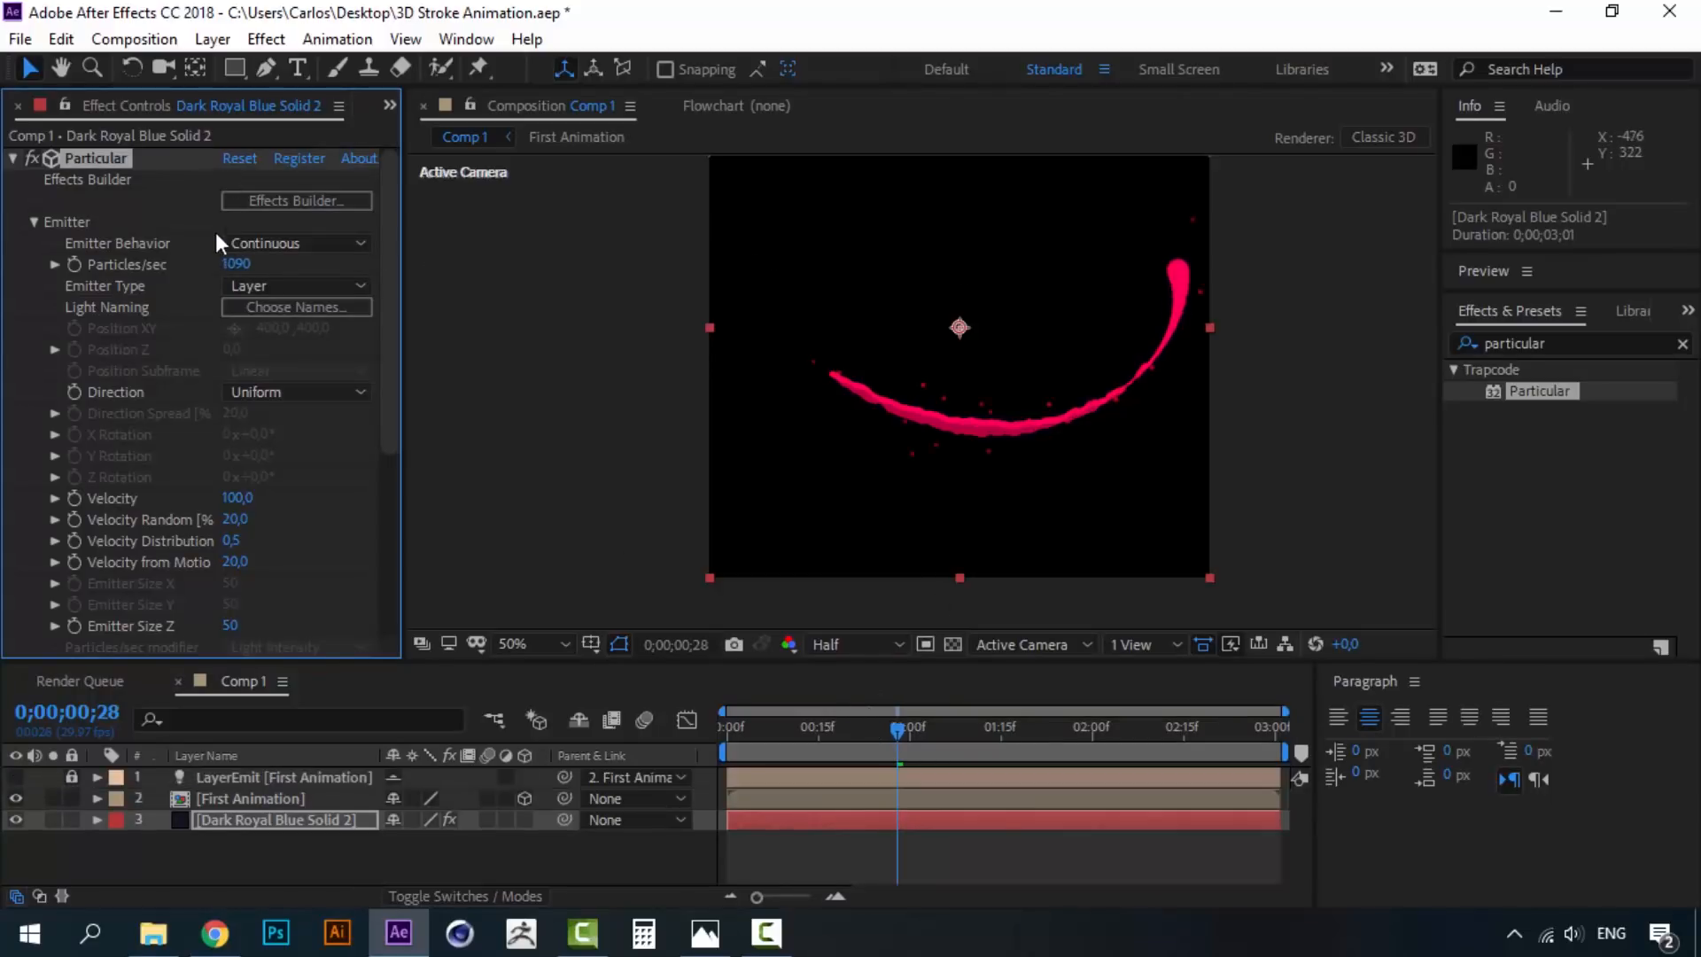
drag(234, 263, 242, 260)
drag(574, 253, 1145, 279)
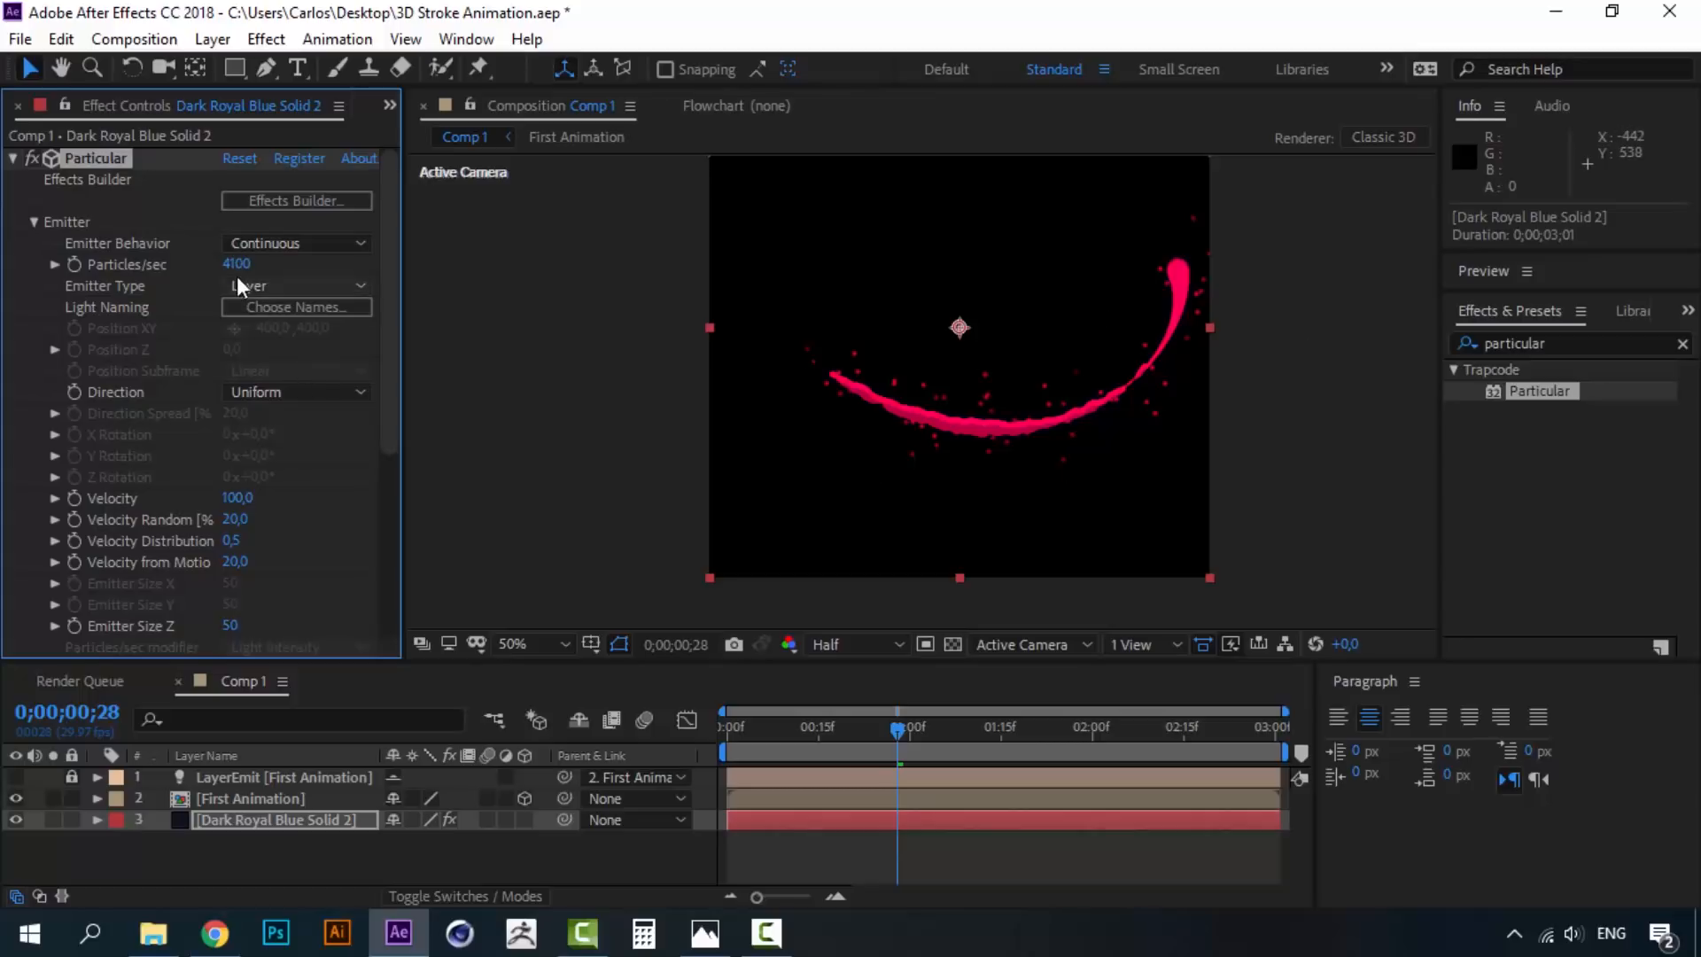
drag(236, 264, 295, 257)
drag(423, 239, 544, 272)
drag(236, 266, 277, 262)
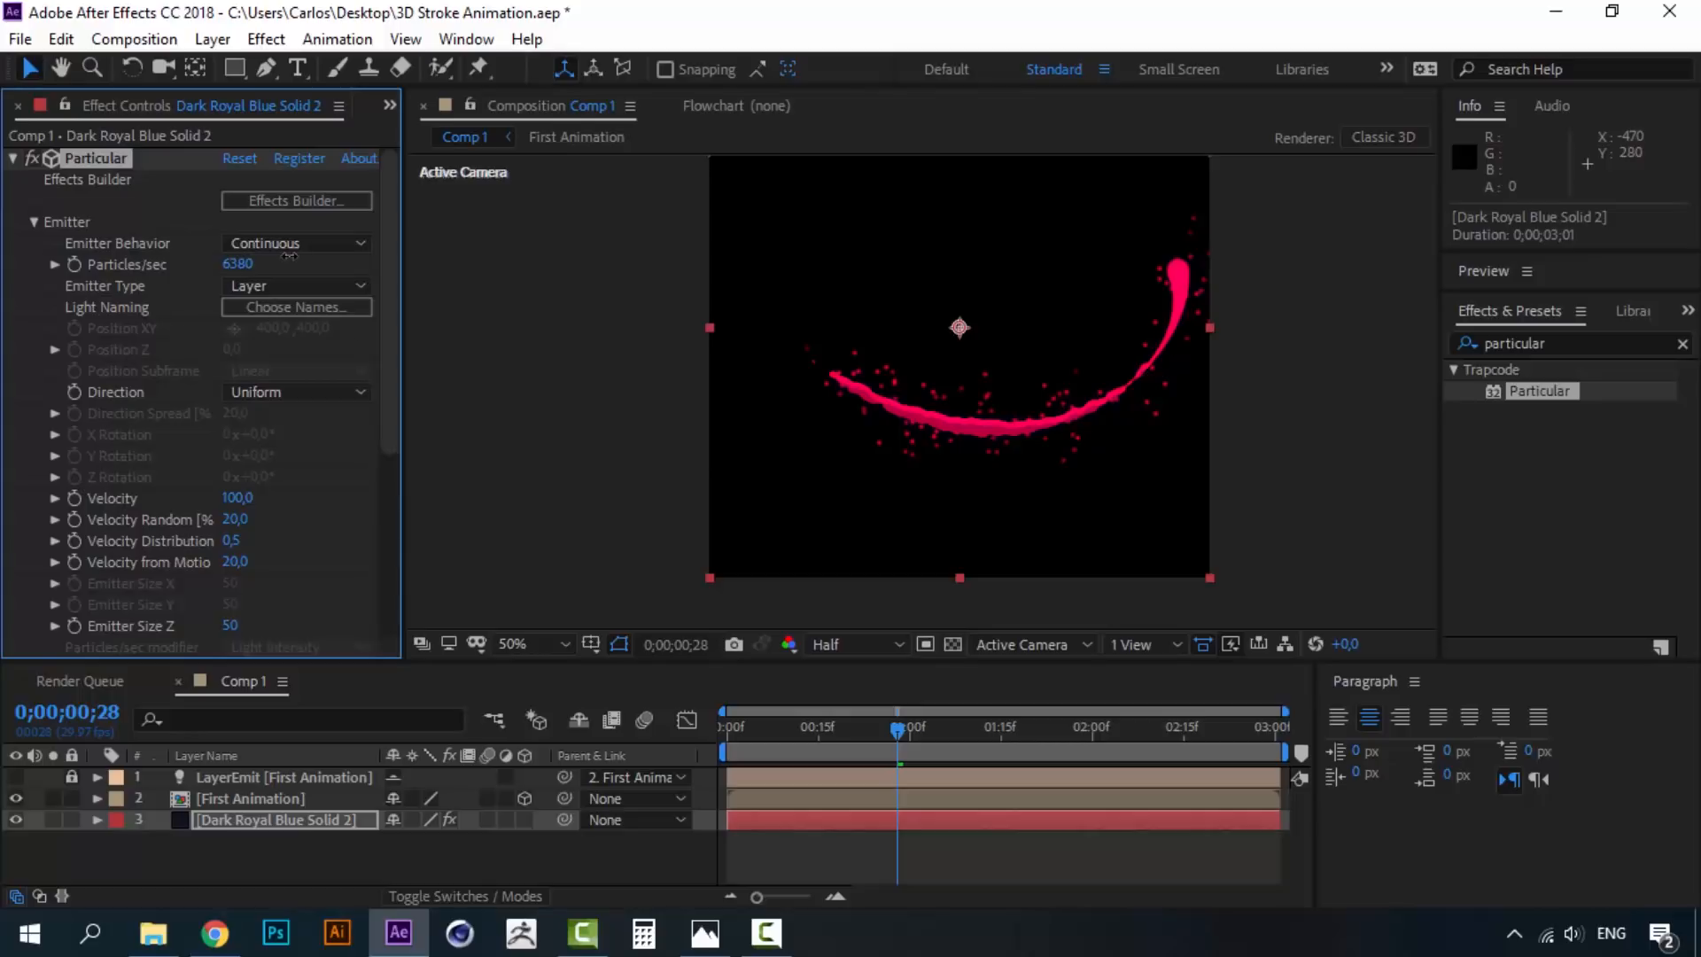
drag(391, 387, 383, 582)
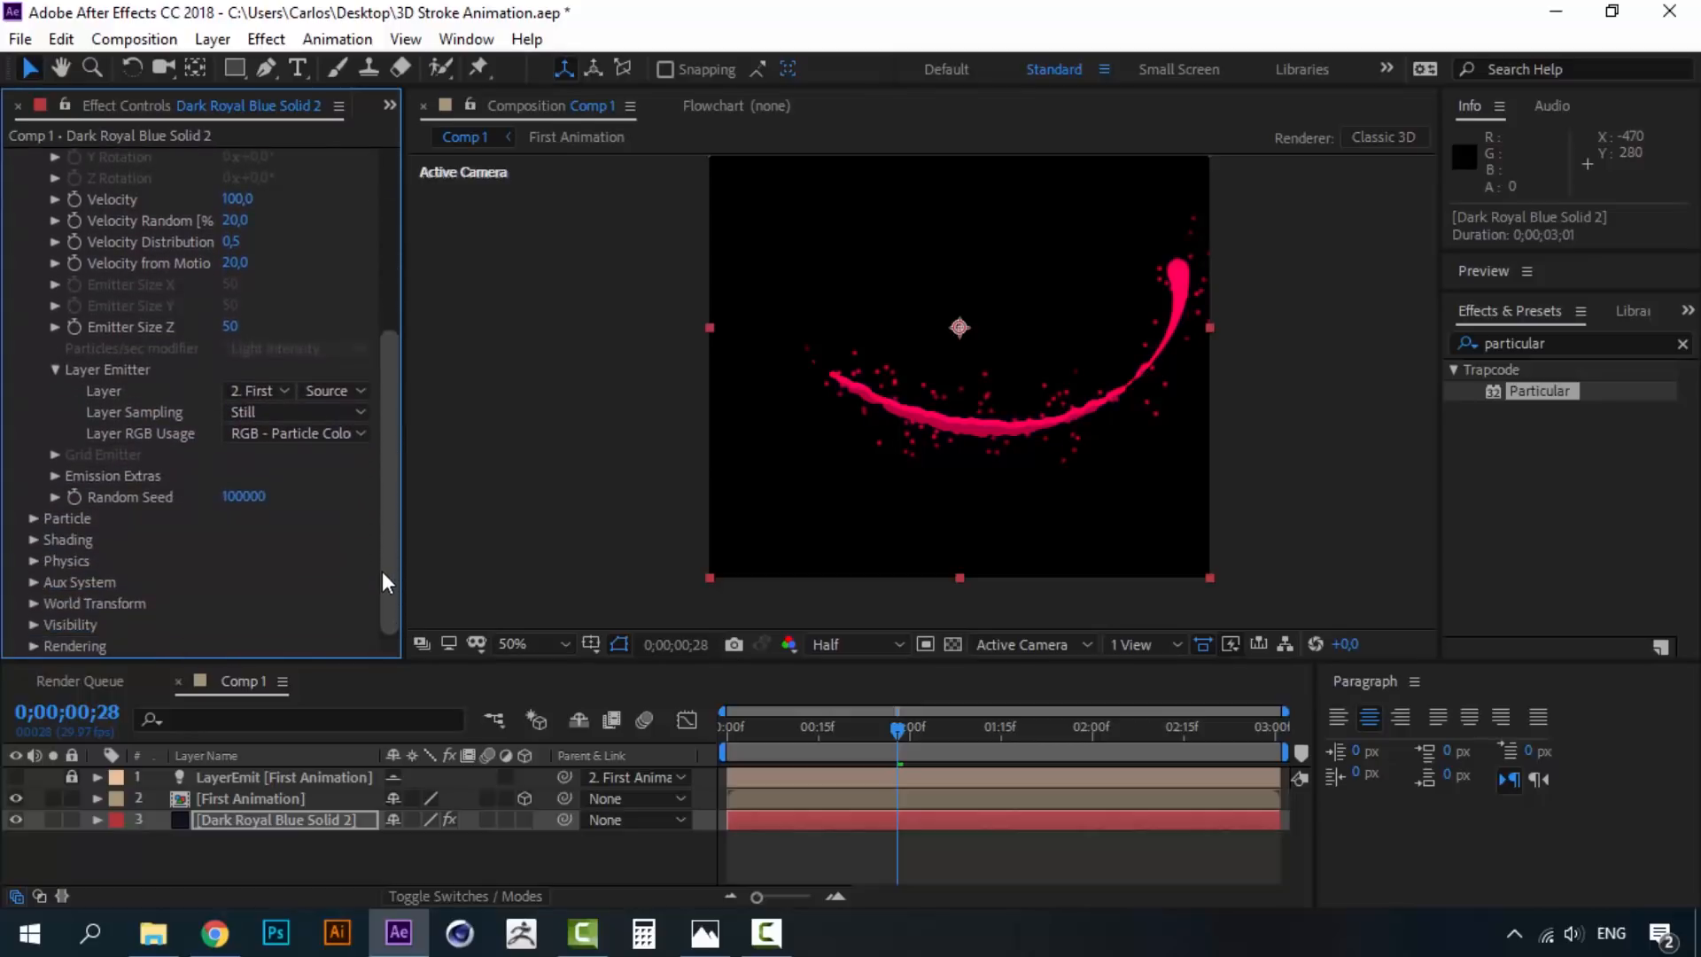
- Set the Particle Size to 14
click(34, 519)
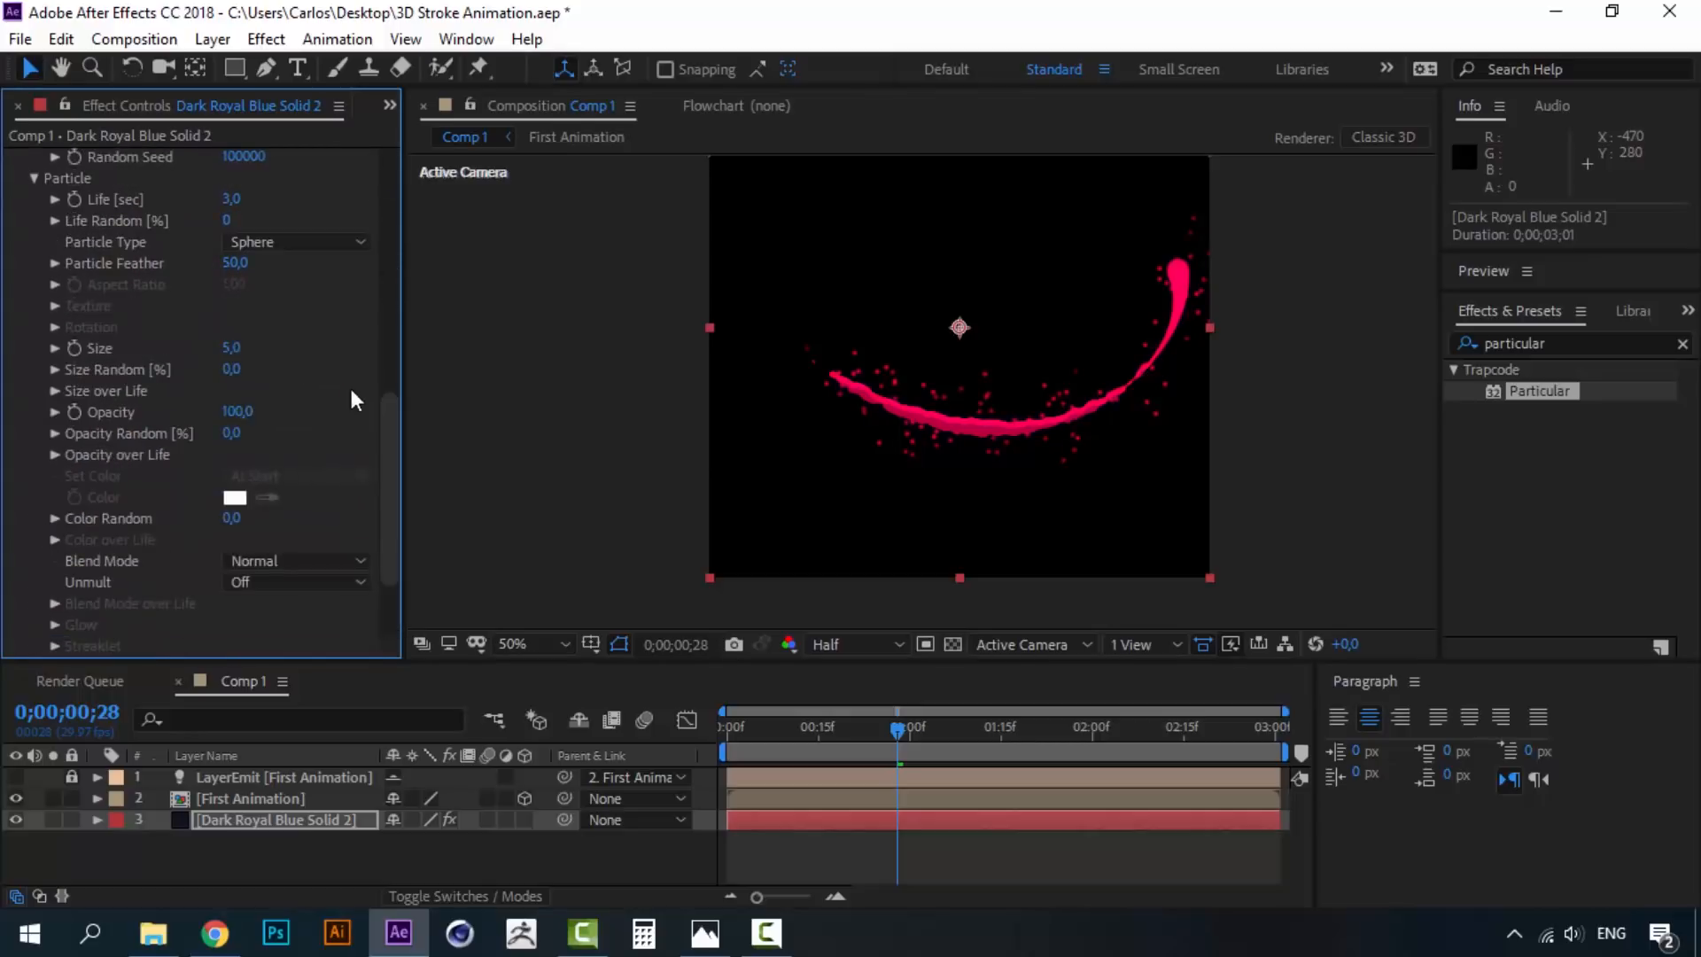
drag(231, 348, 243, 349)
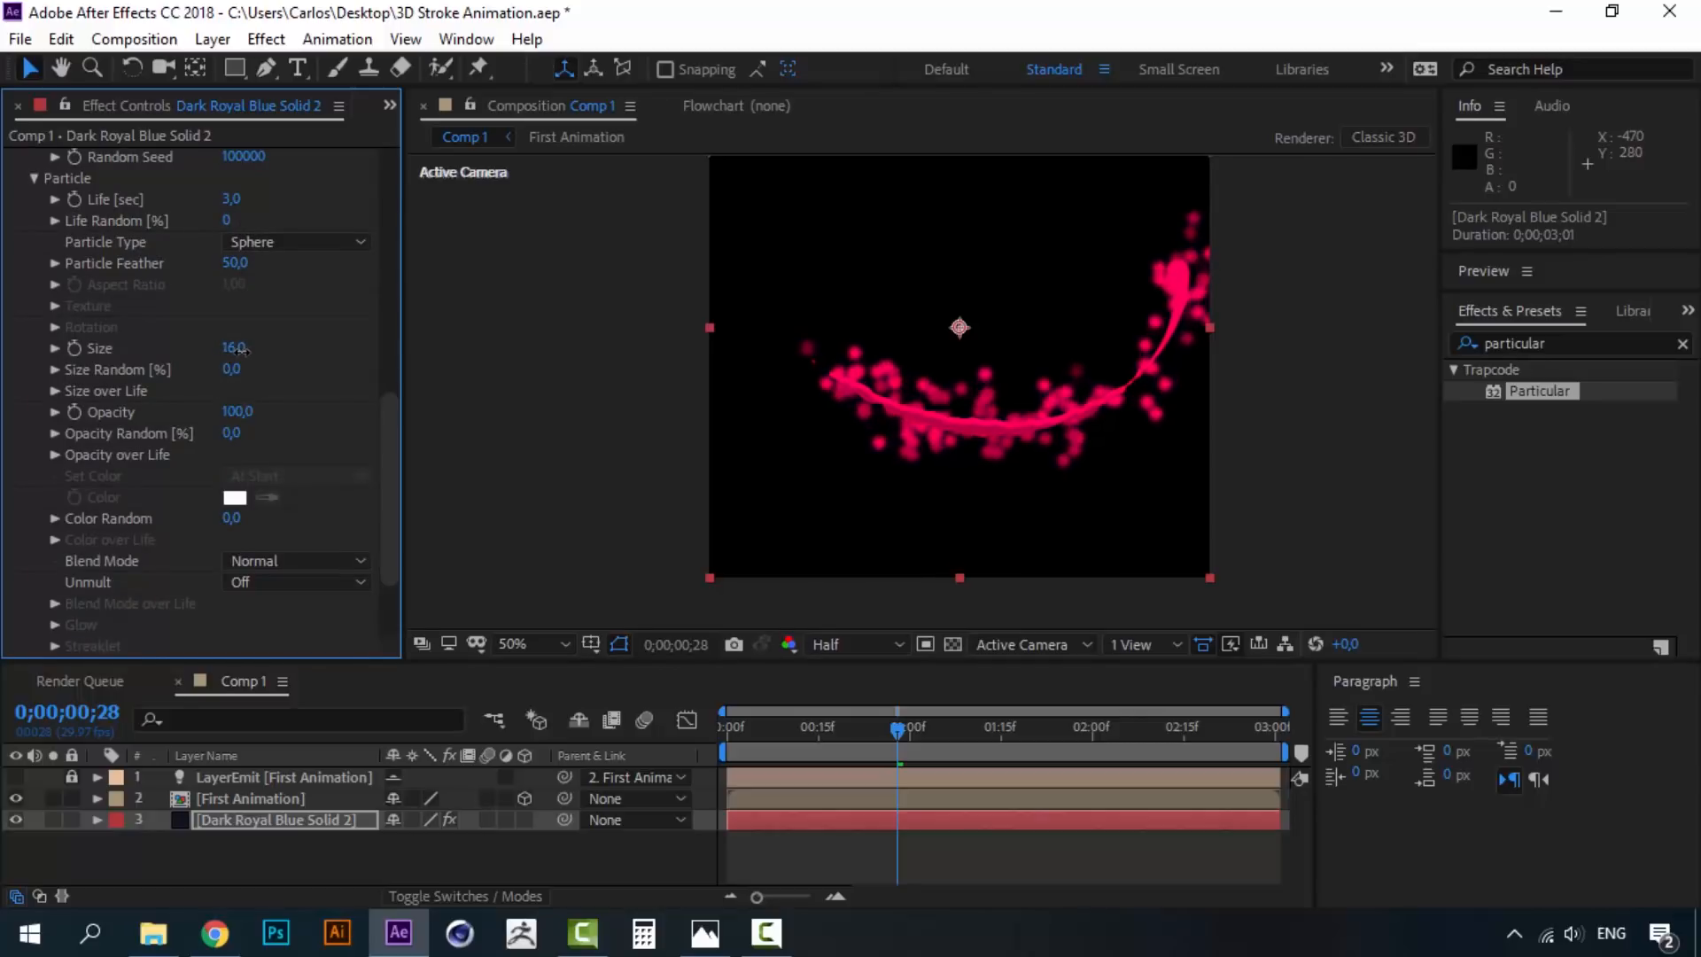
click(233, 351)
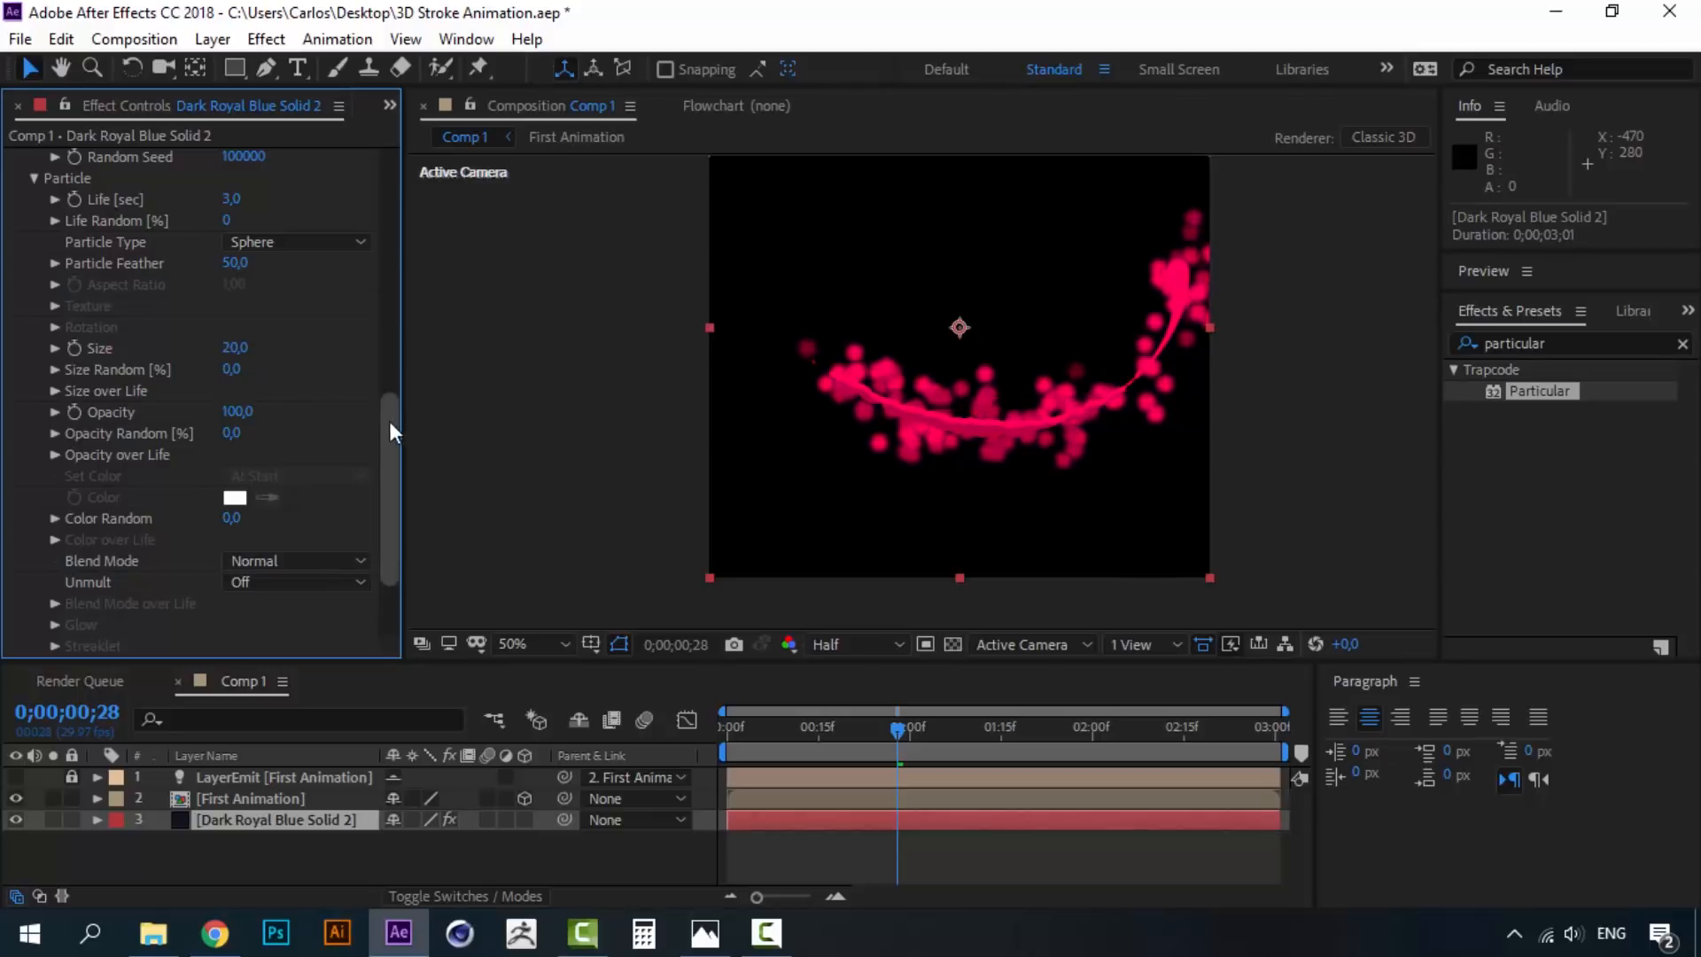
drag(390, 412, 383, 186)
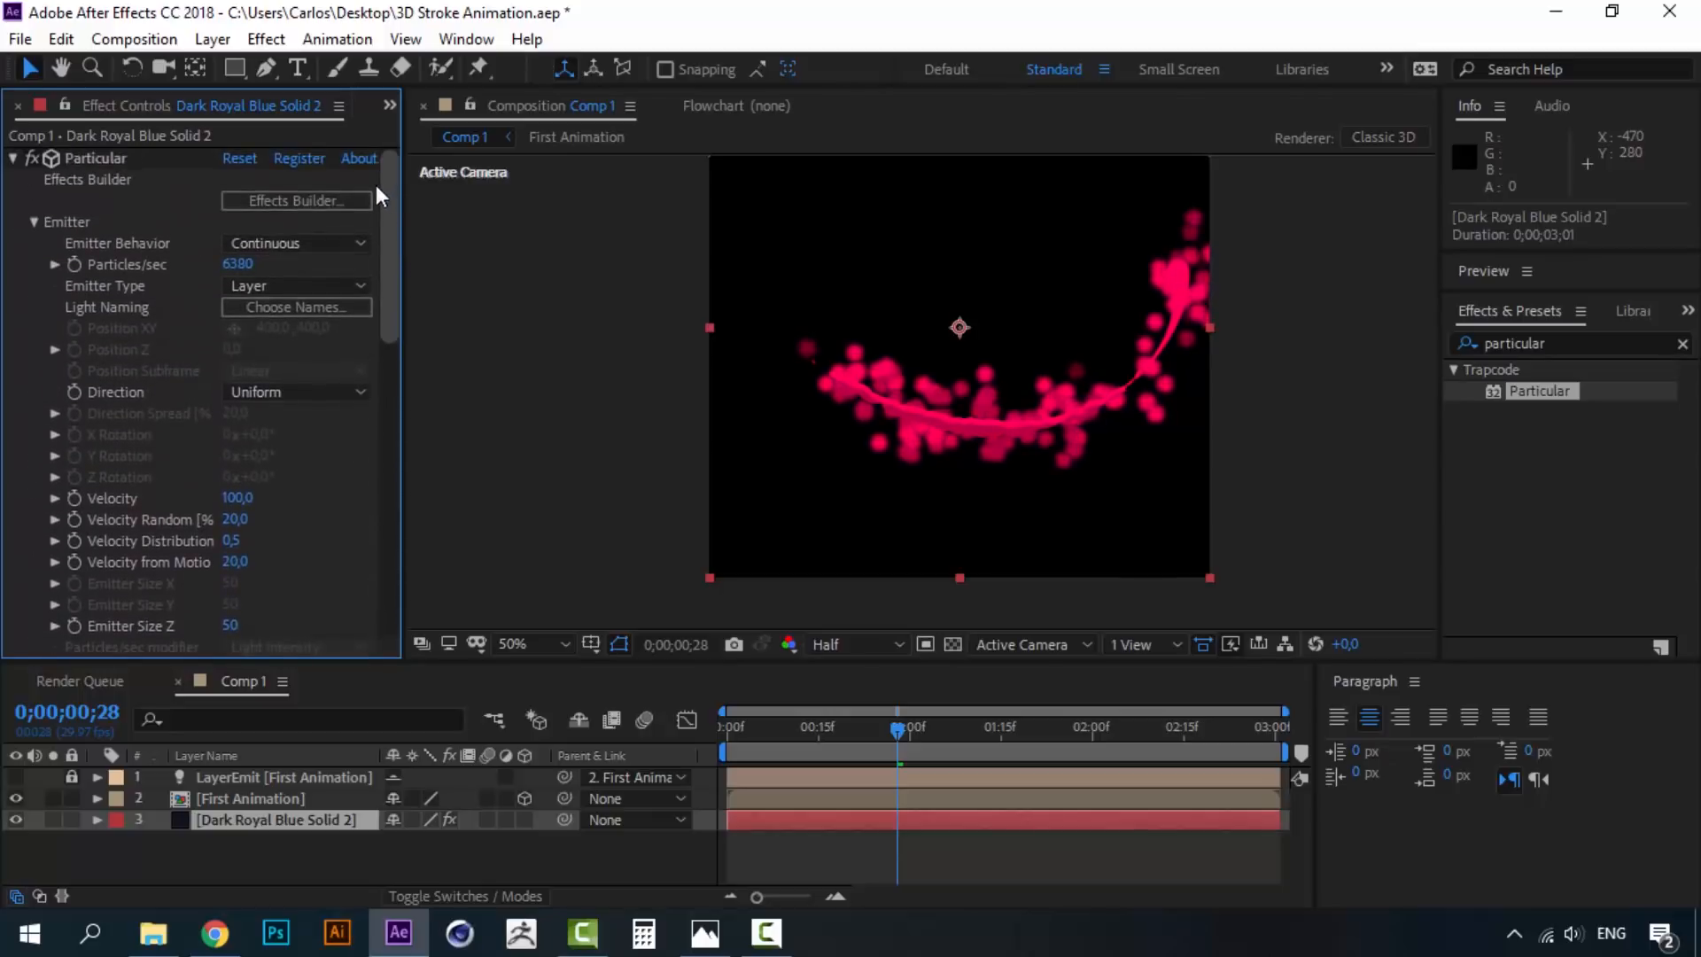
- Lower the emitter's Particles/sec to 1800
drag(230, 266, 15, 329)
drag(232, 280, 186, 272)
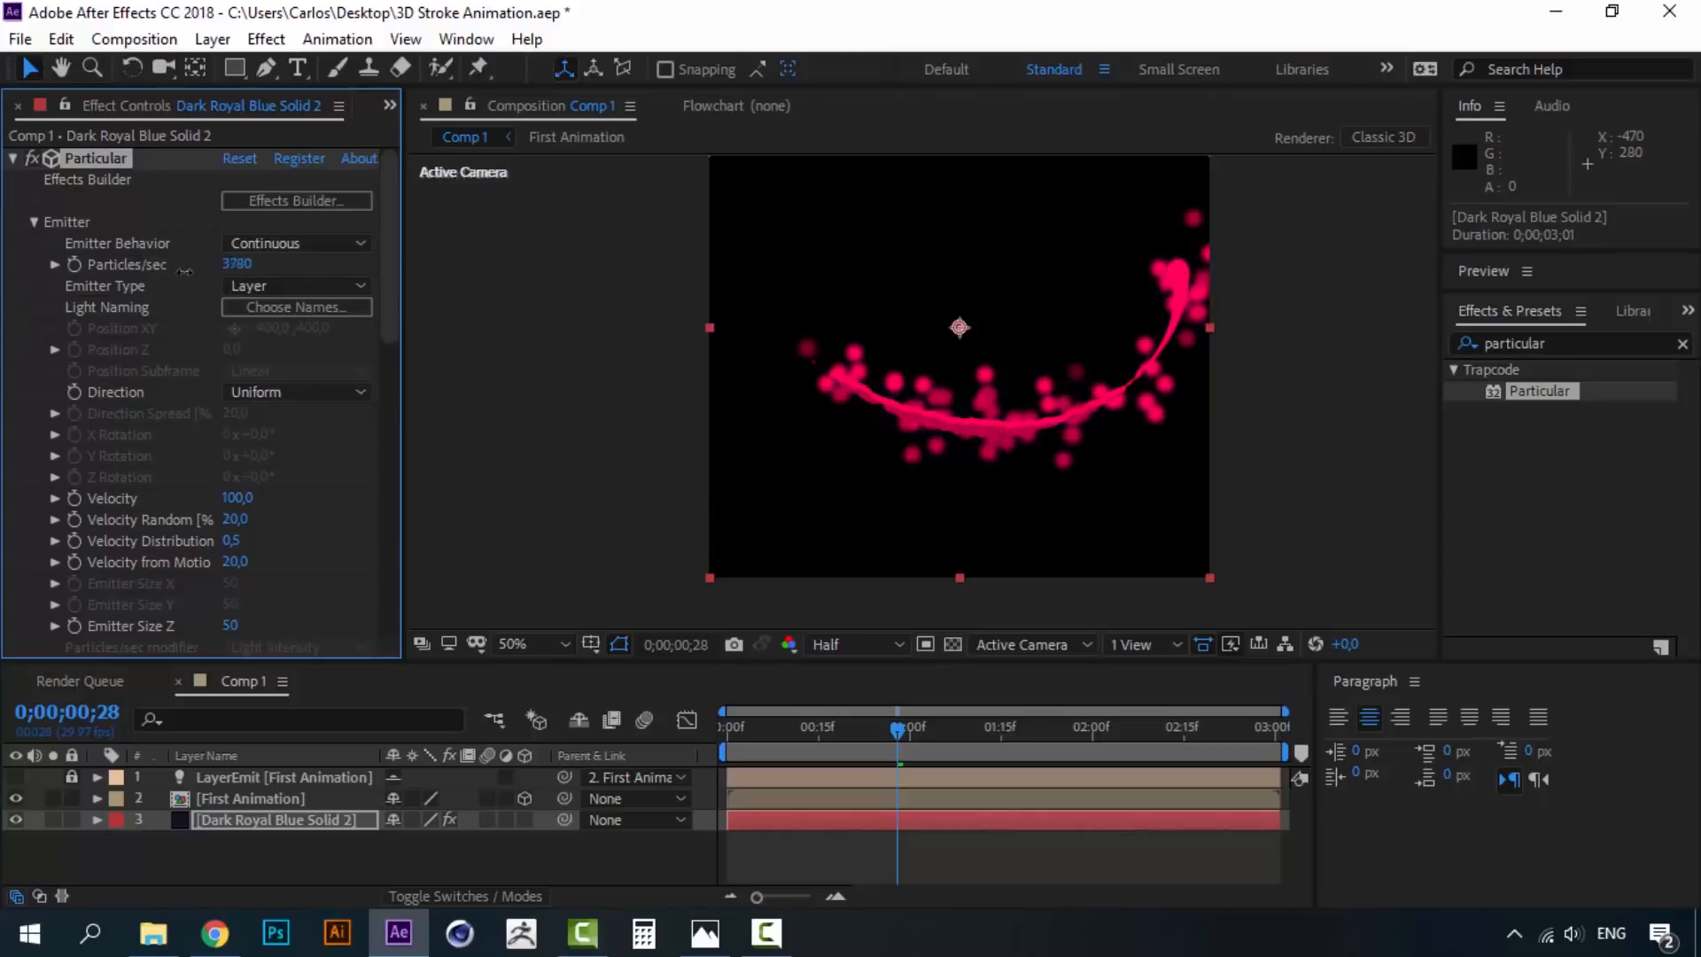
click(235, 264)
key(BackSpace)
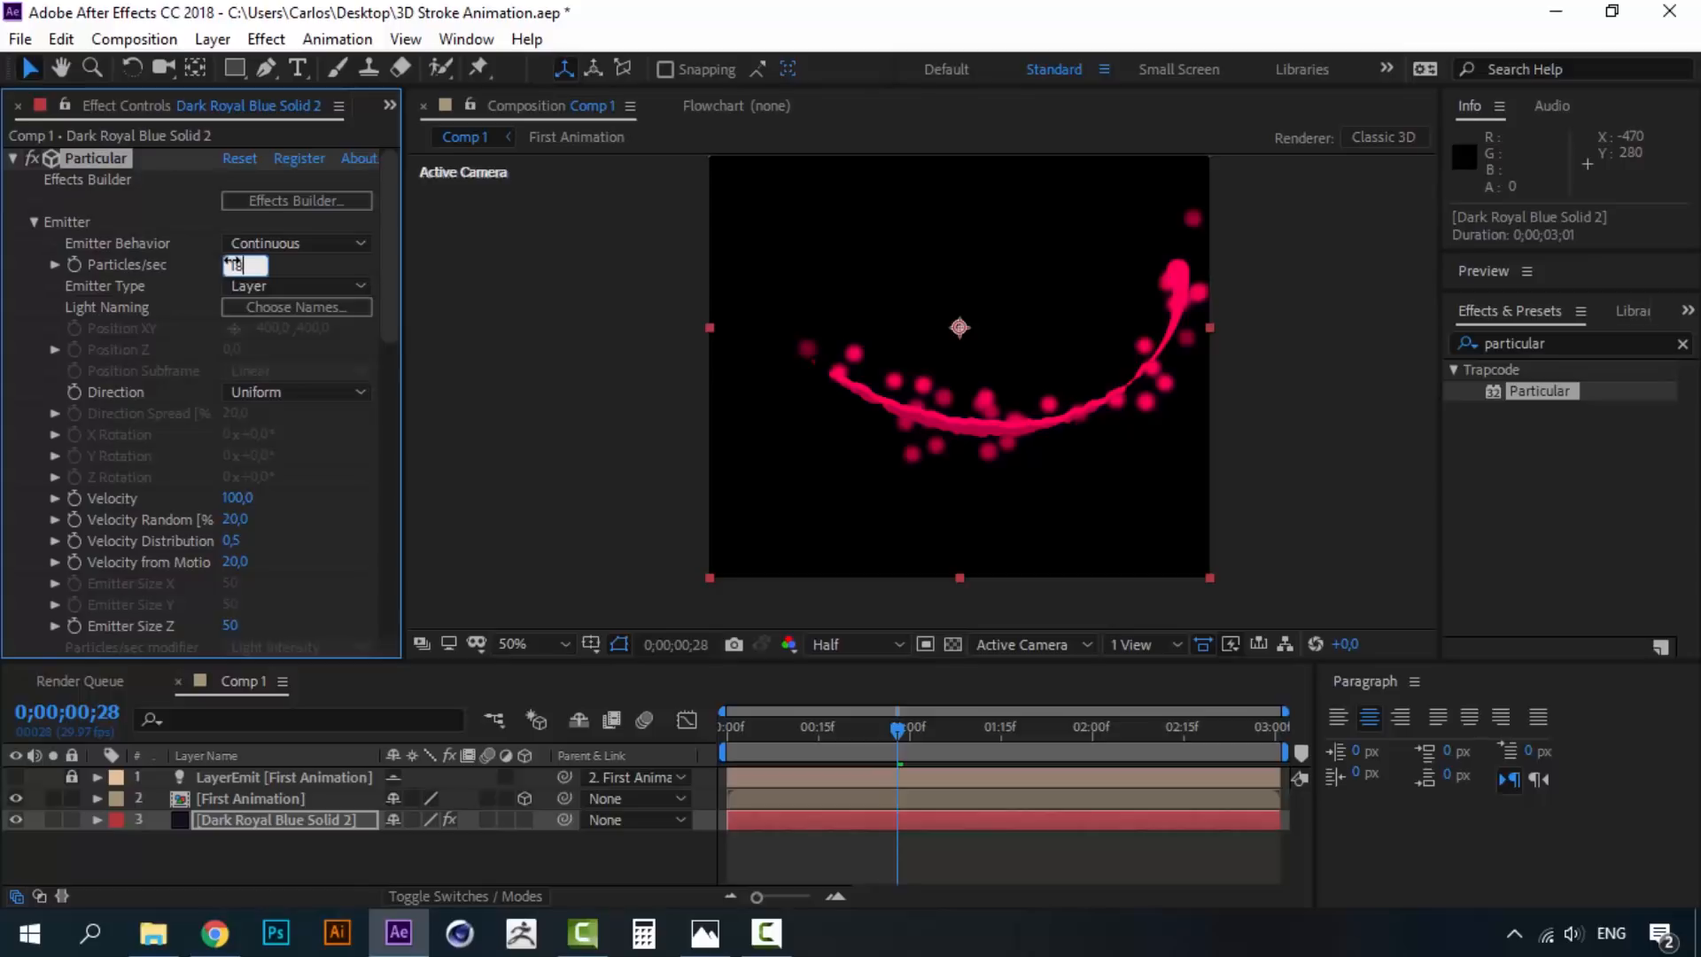
text(1800)
click(316, 258)
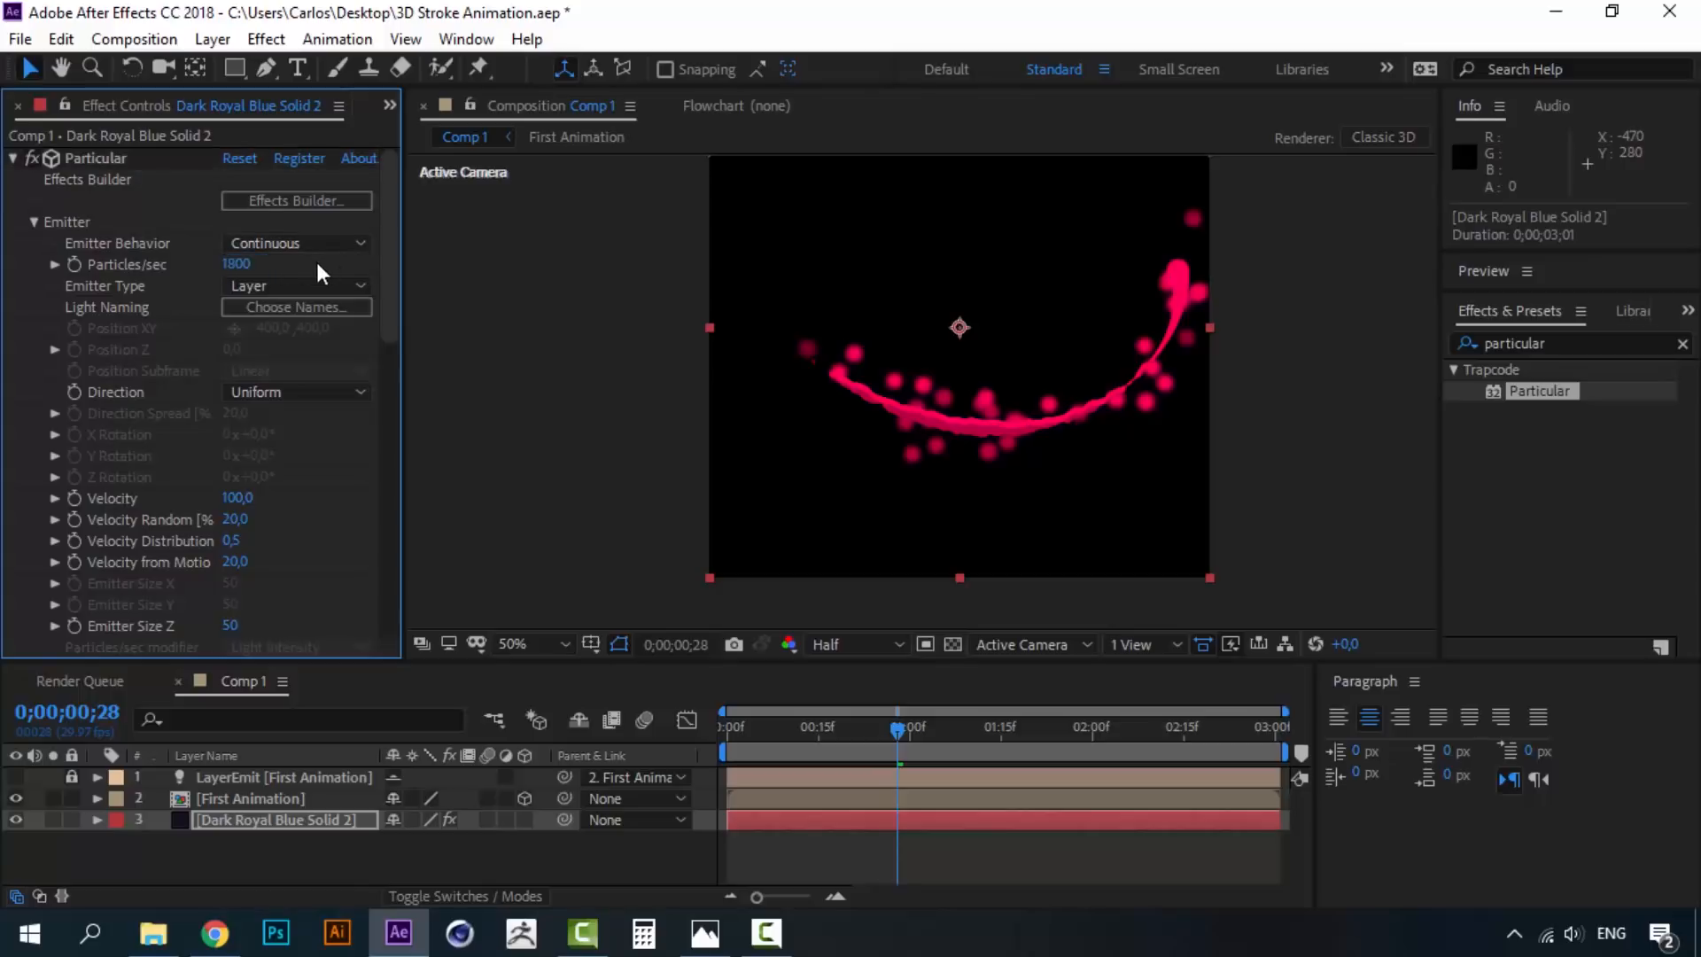
- Set Particle Feather to 0 for sharp-edged spheres
drag(390, 294, 403, 542)
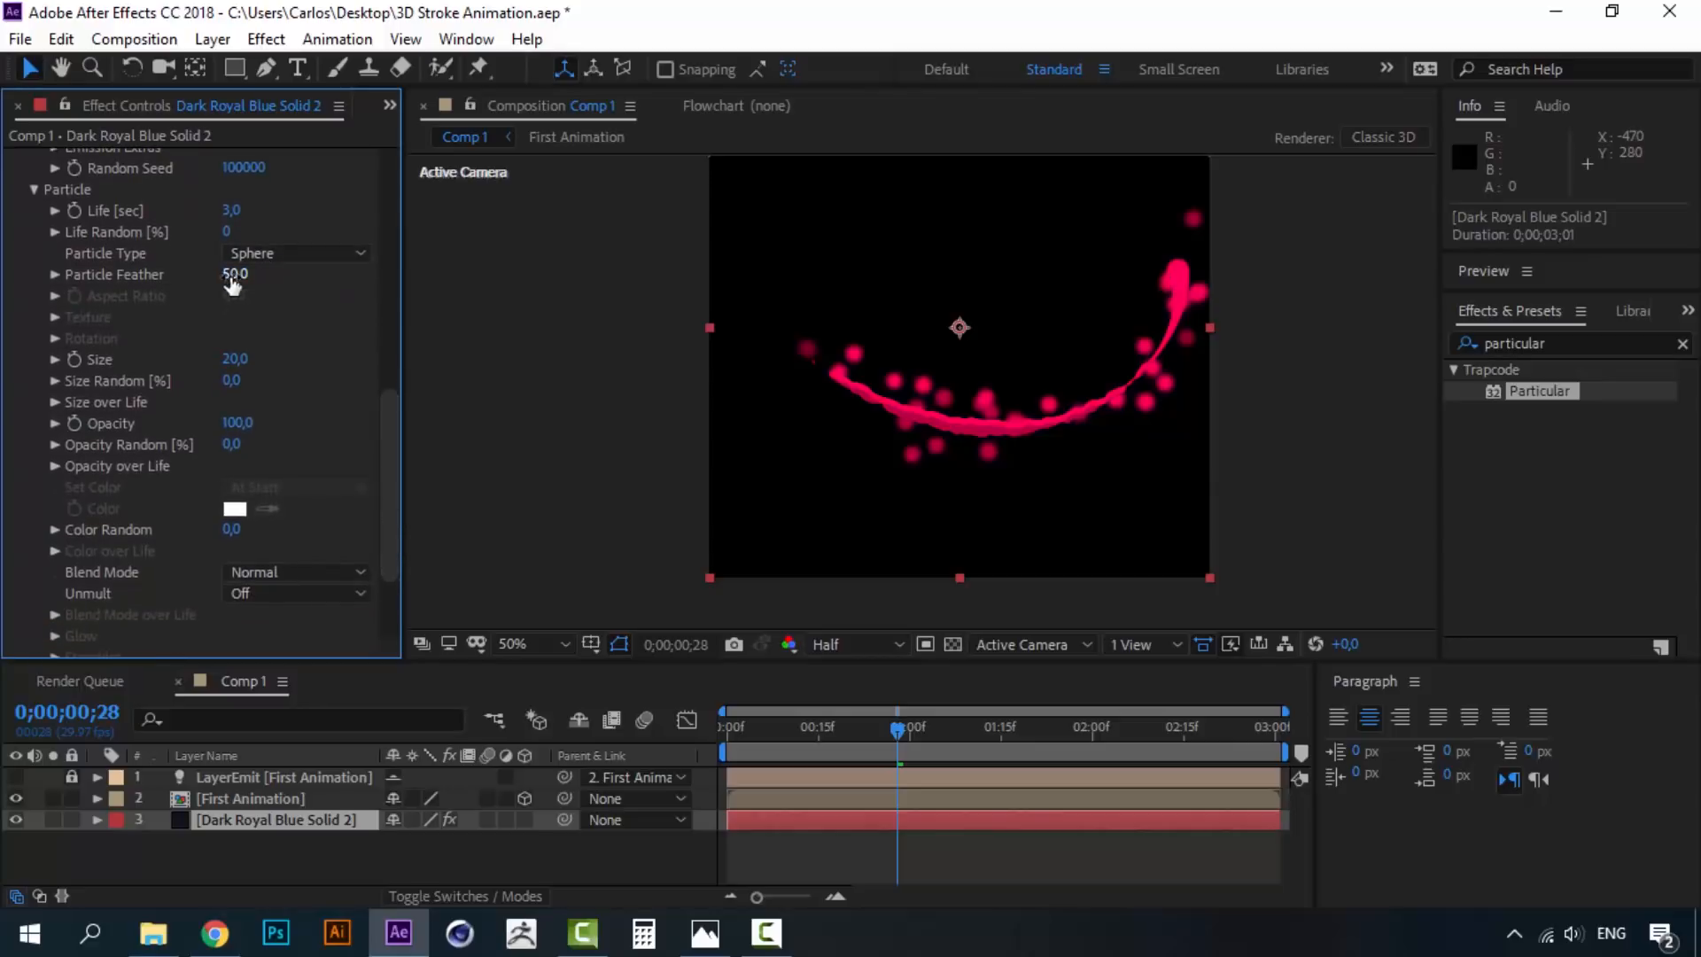
drag(233, 278, 73, 286)
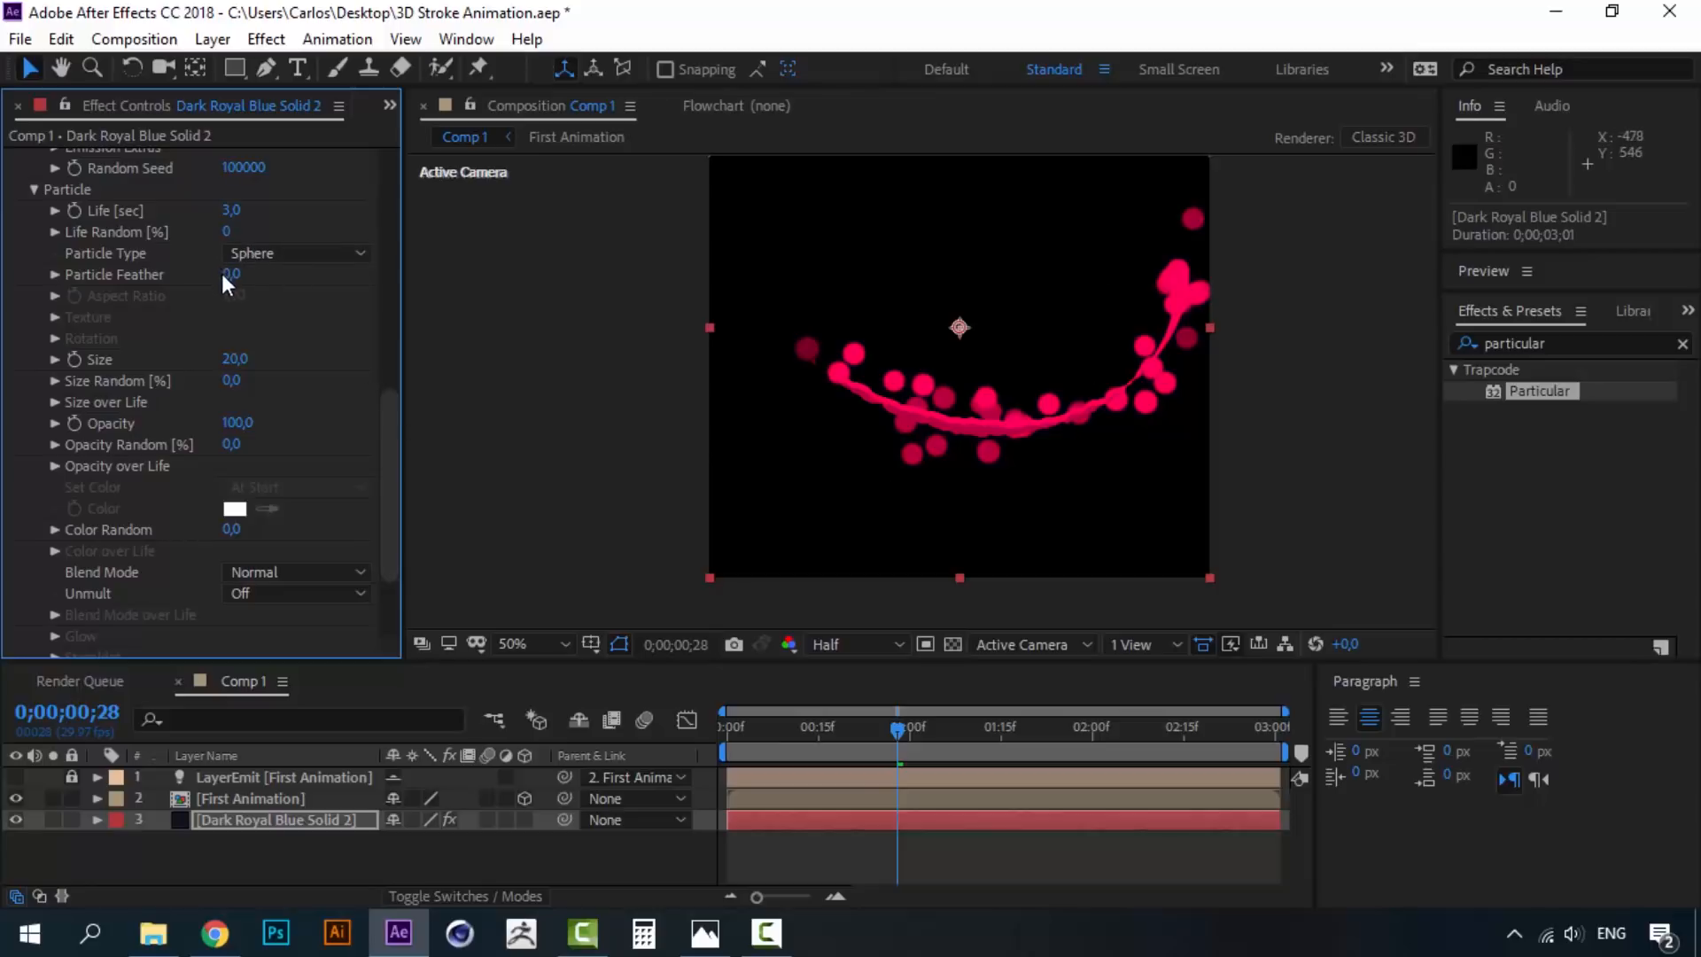
drag(227, 274, 20, 273)
scroll(391, 423, down, 1)
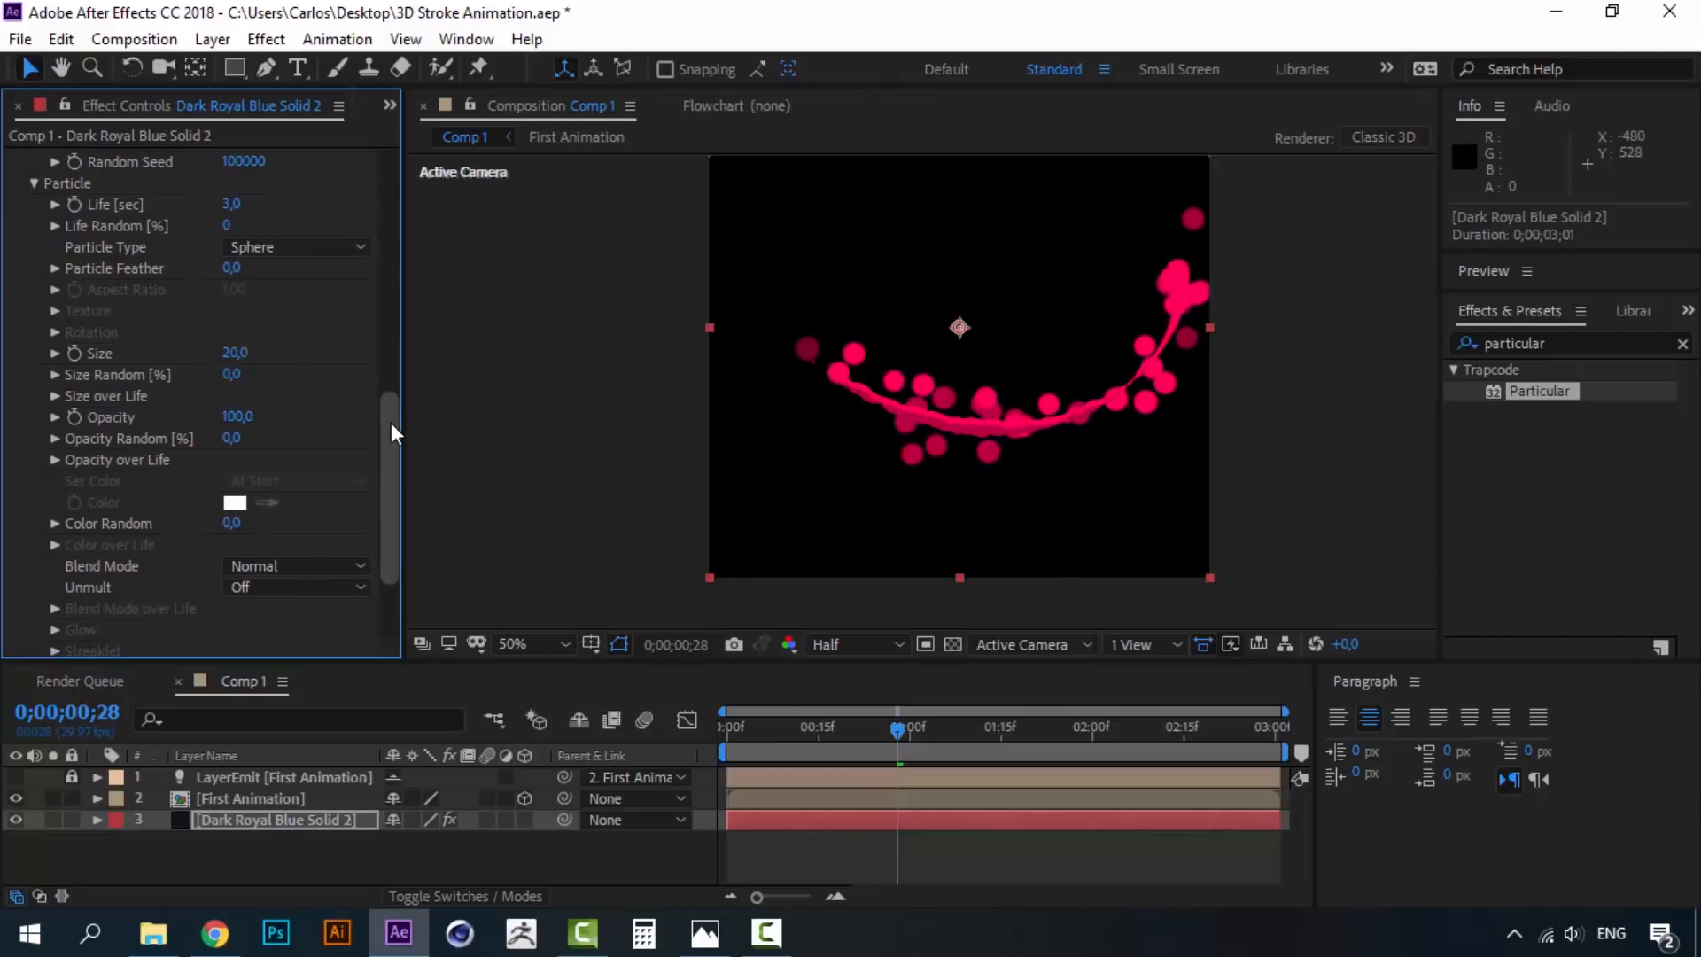
drag(391, 442, 391, 433)
drag(236, 381, 229, 379)
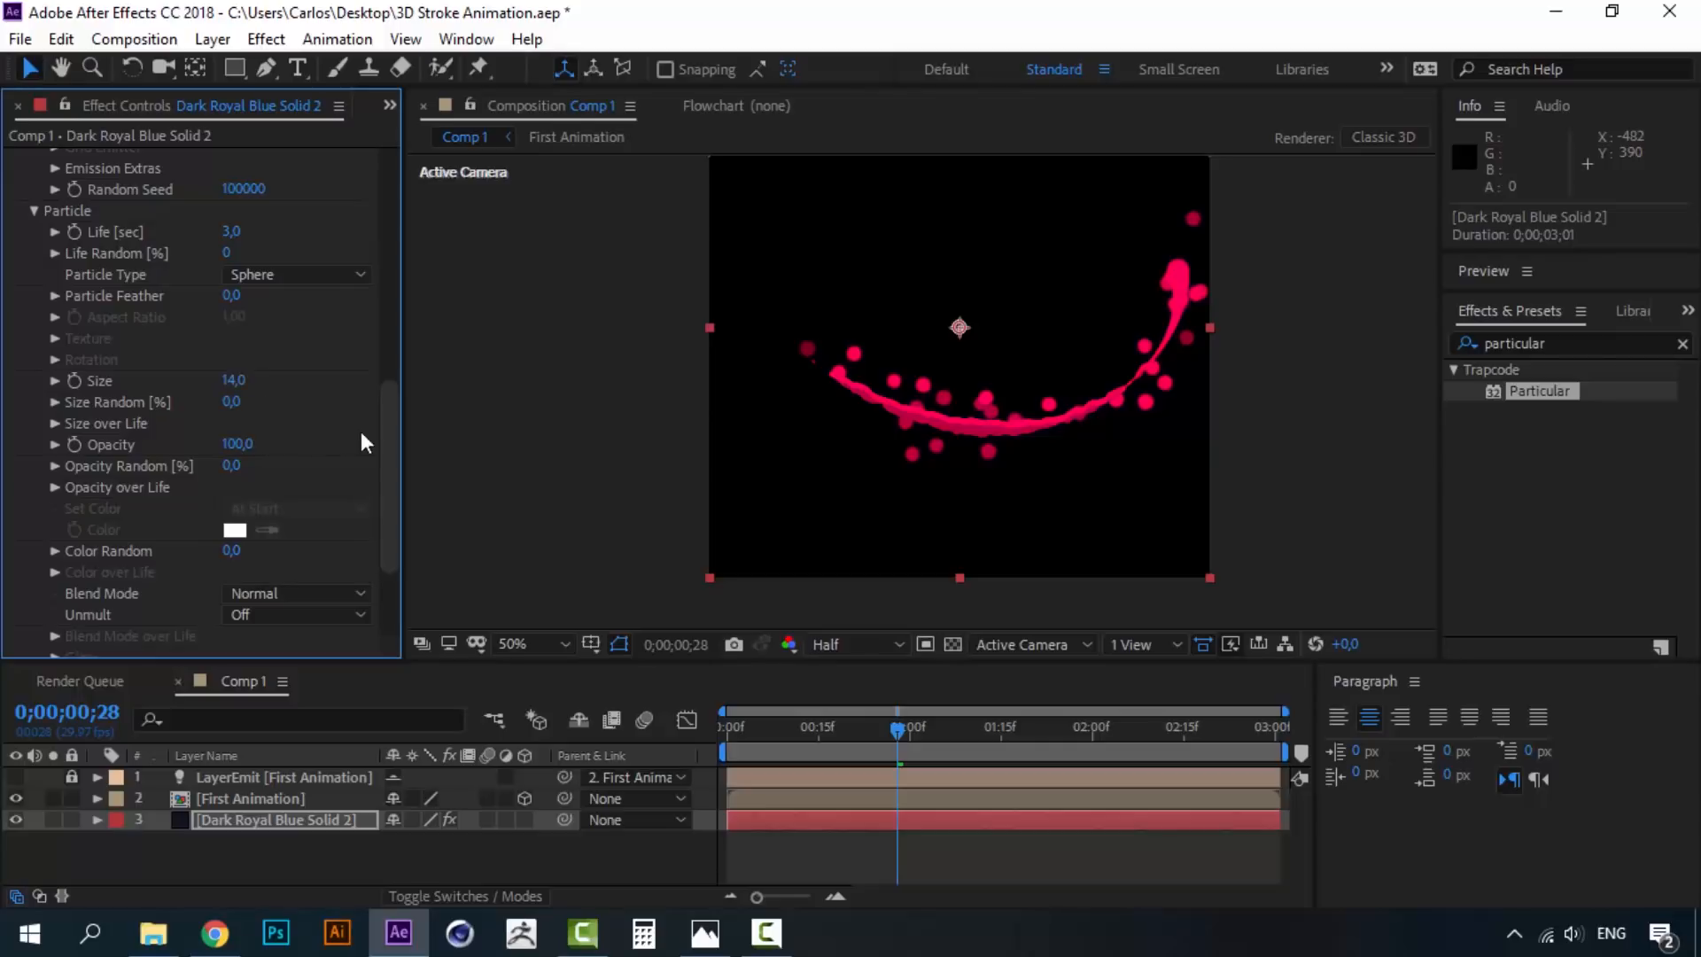
- Add Simple Choker to the particle solid with Choke Matte 16.30, then scrub to check the splash
click(1564, 342)
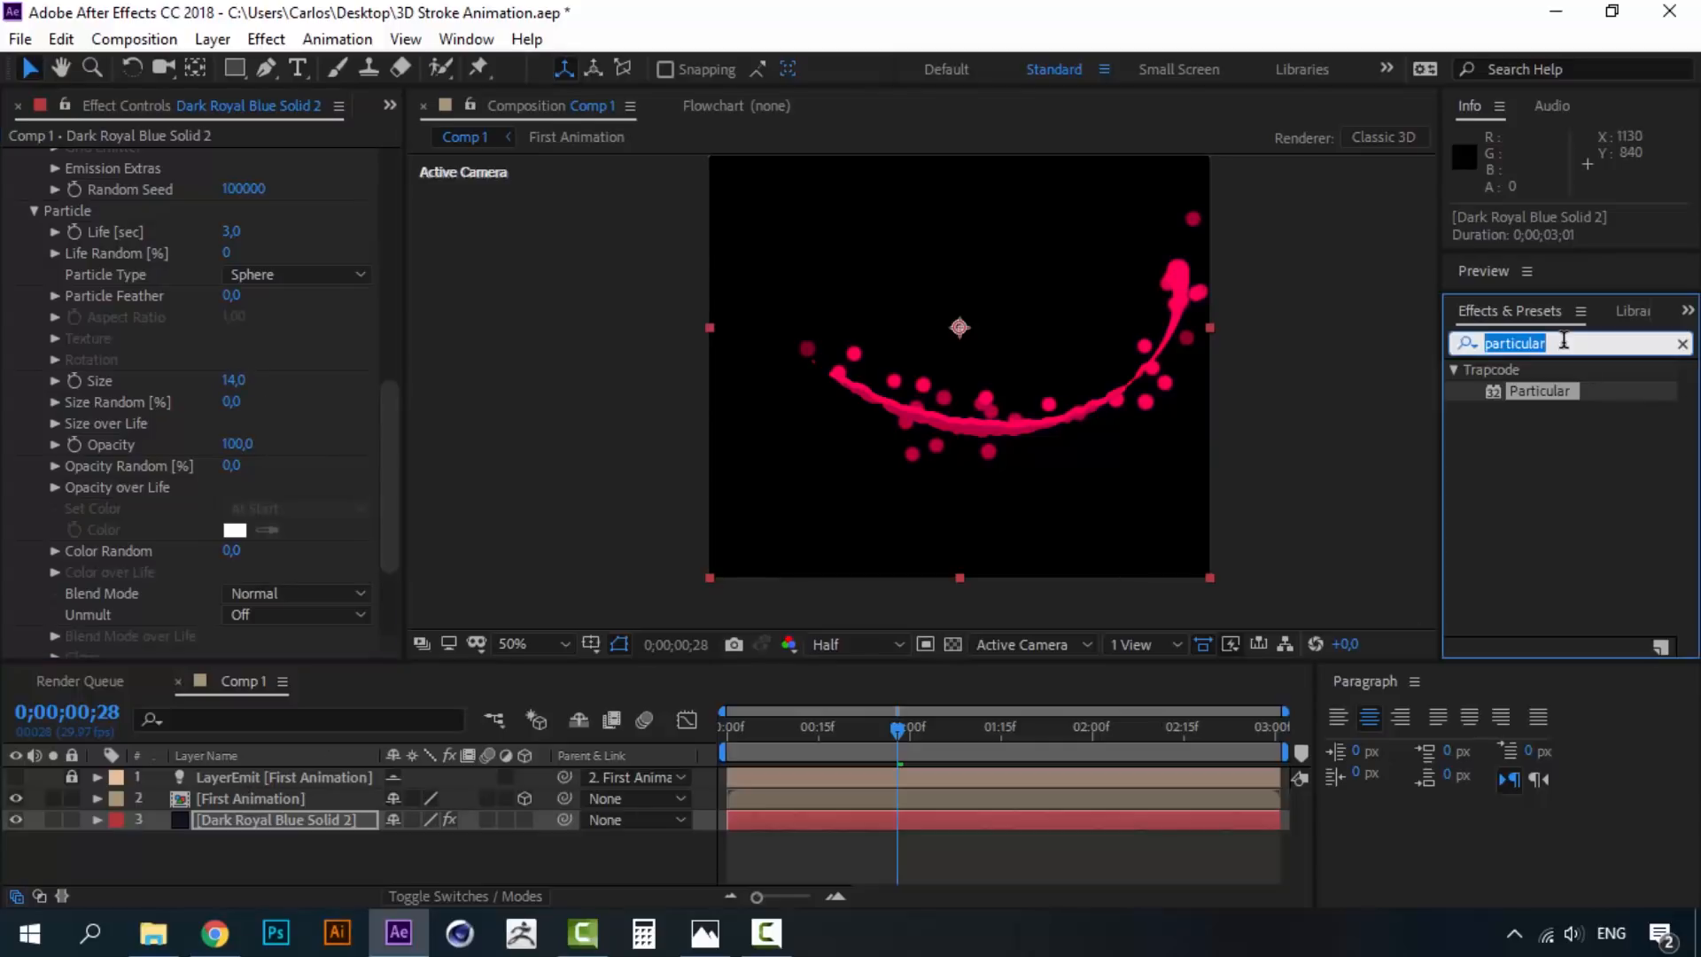
text(choke)
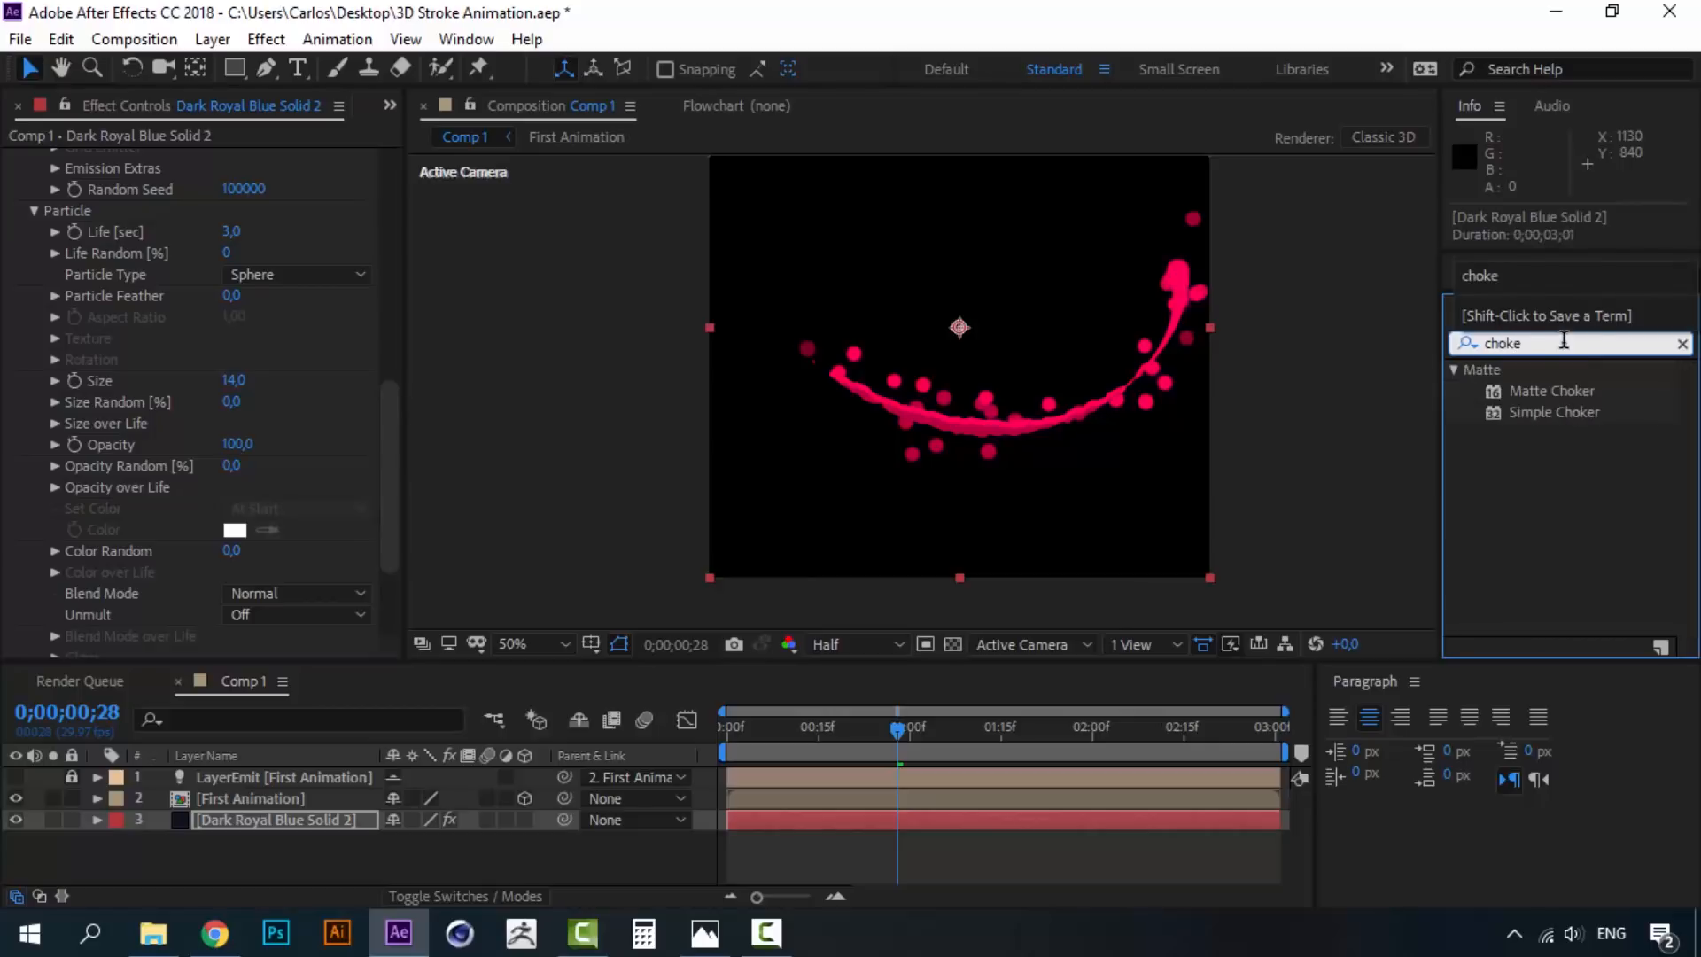
double_click(1559, 413)
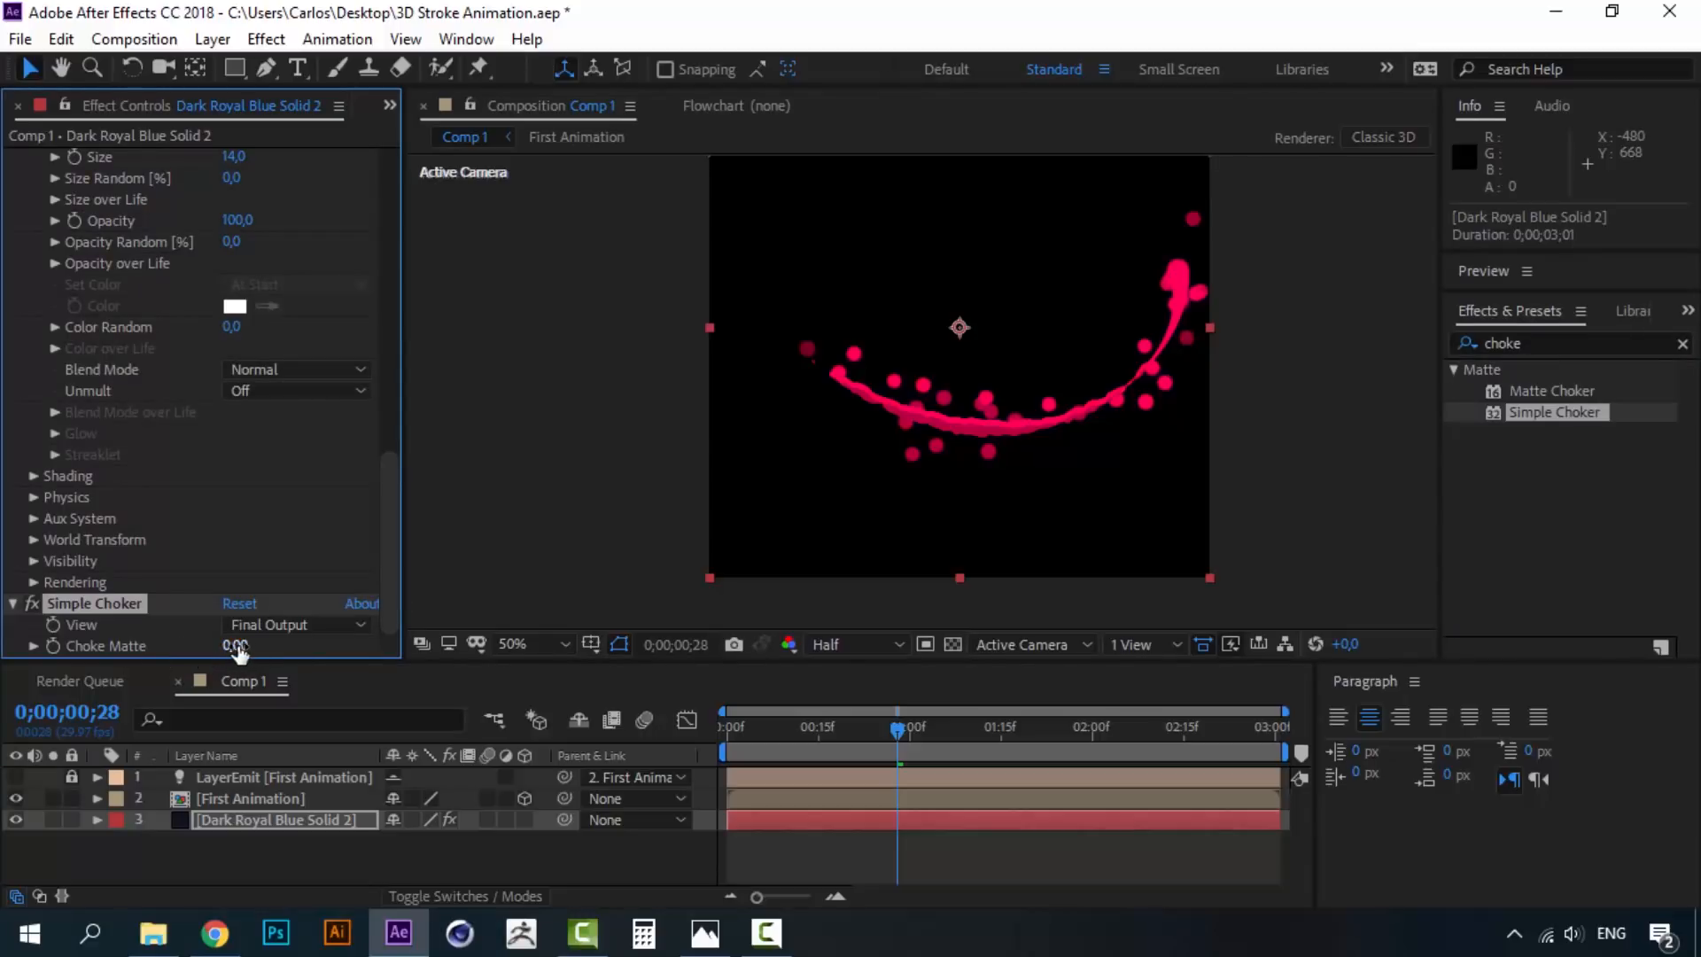
drag(236, 646, 387, 646)
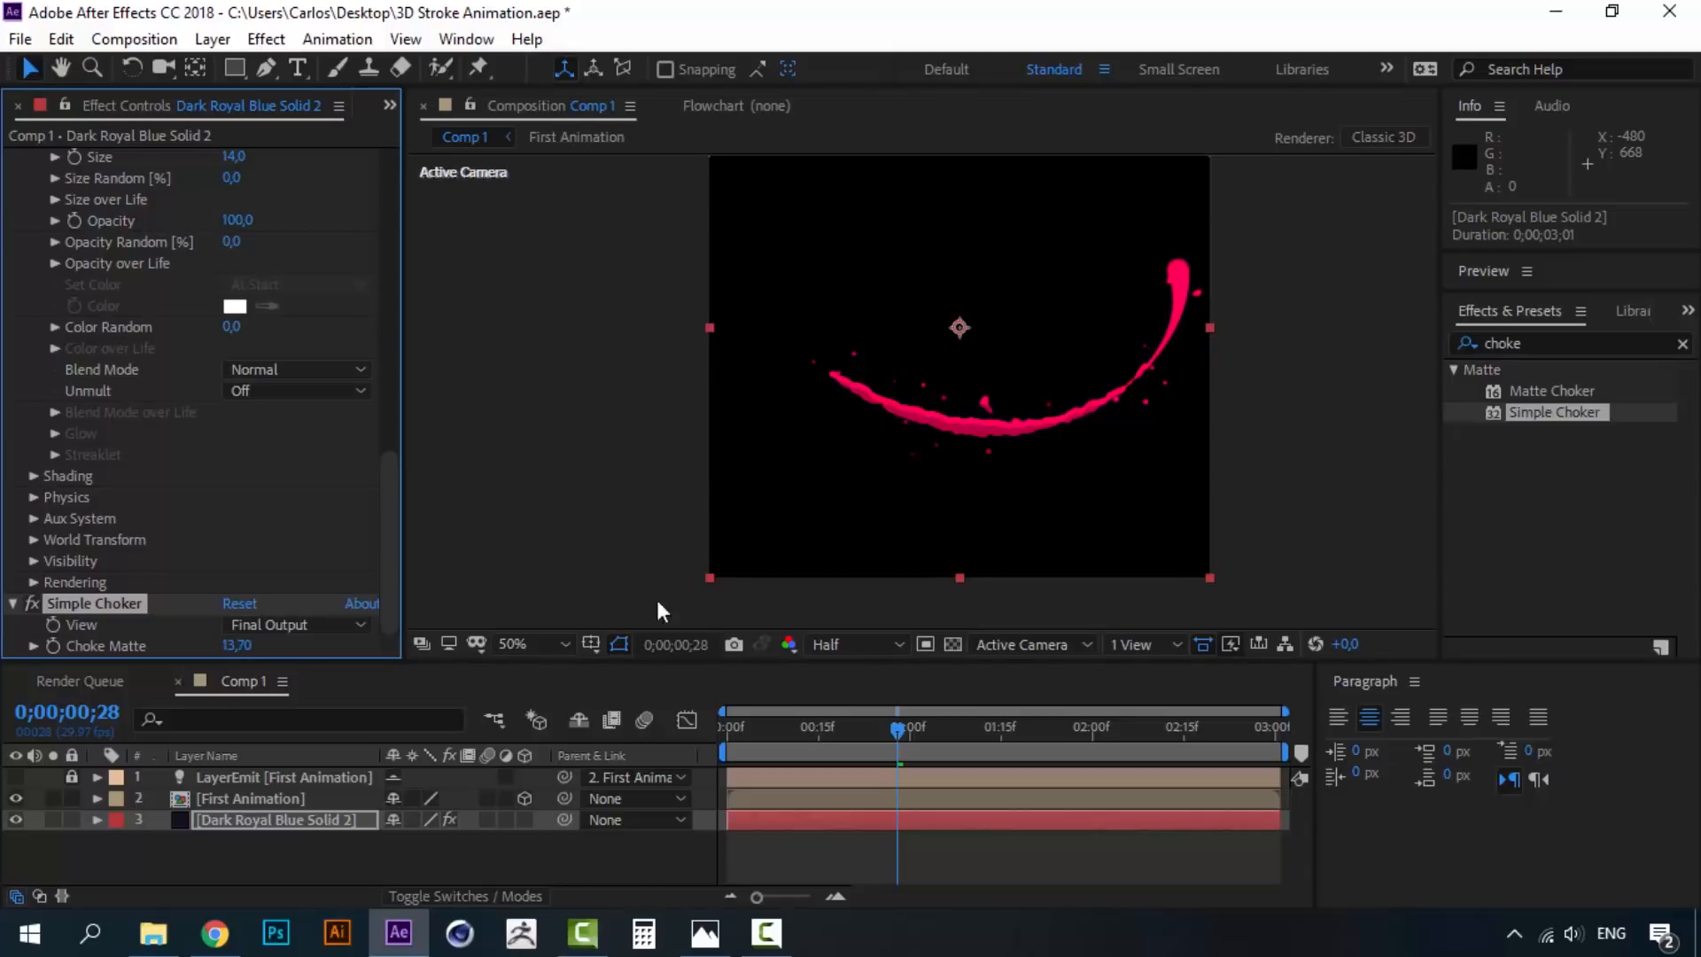
key(period)
drag(243, 651, 271, 645)
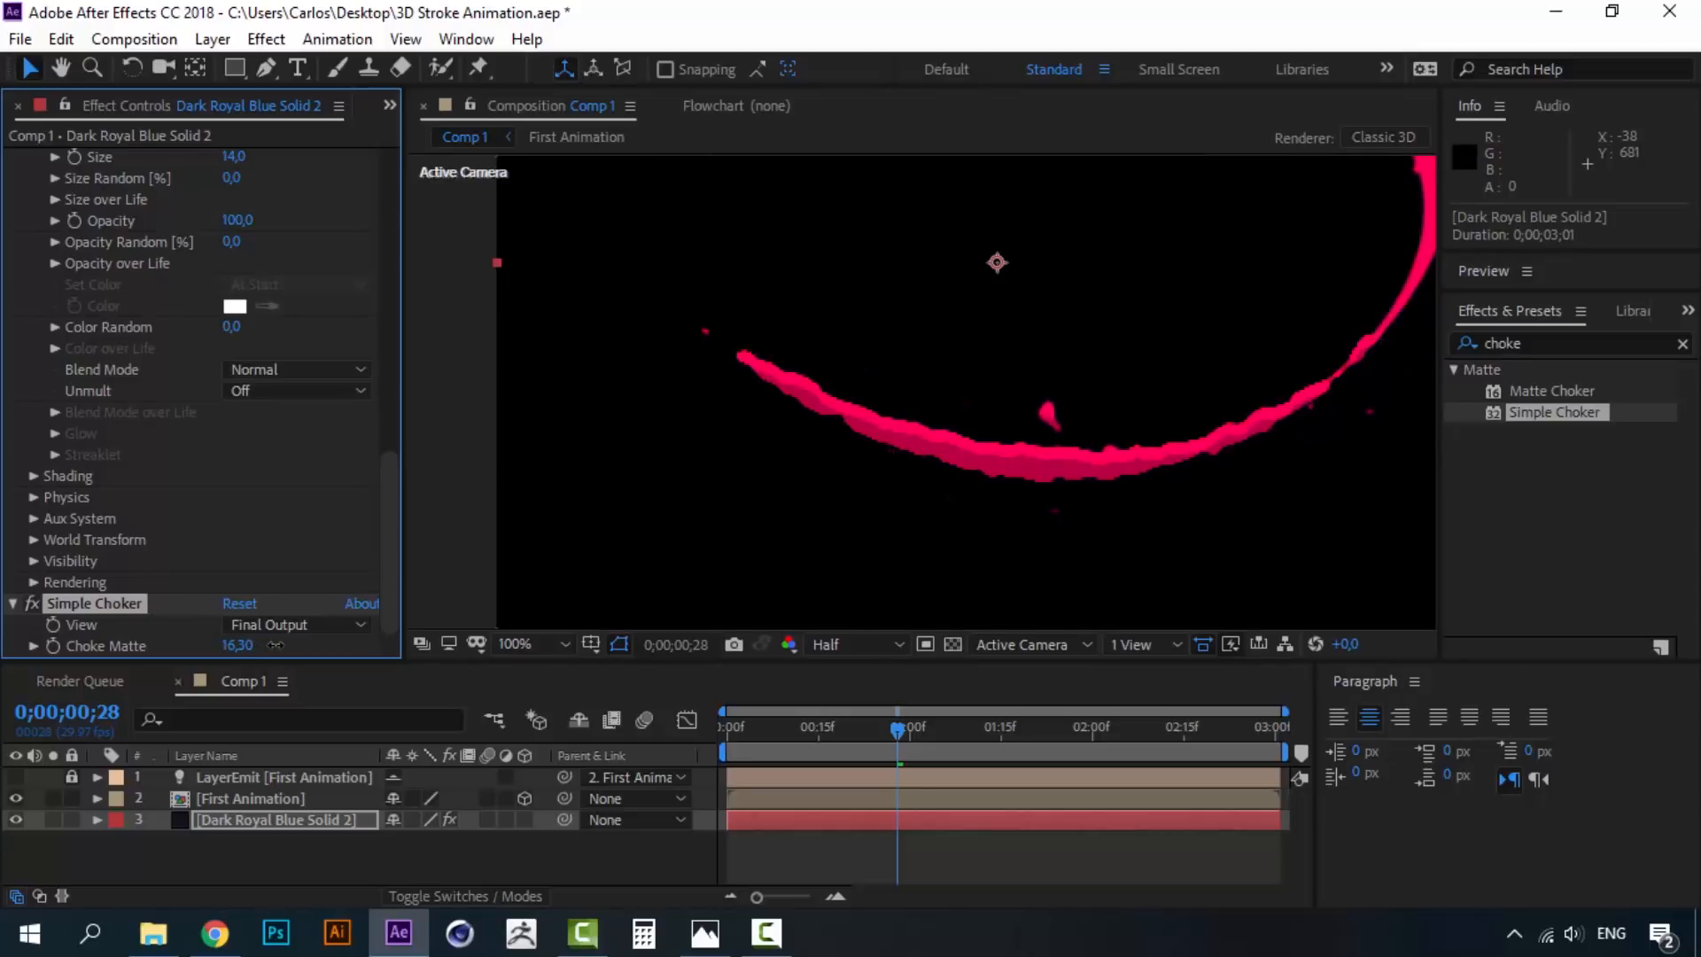
drag(822, 735, 741, 720)
scroll(957, 332, down, 1)
key(space)
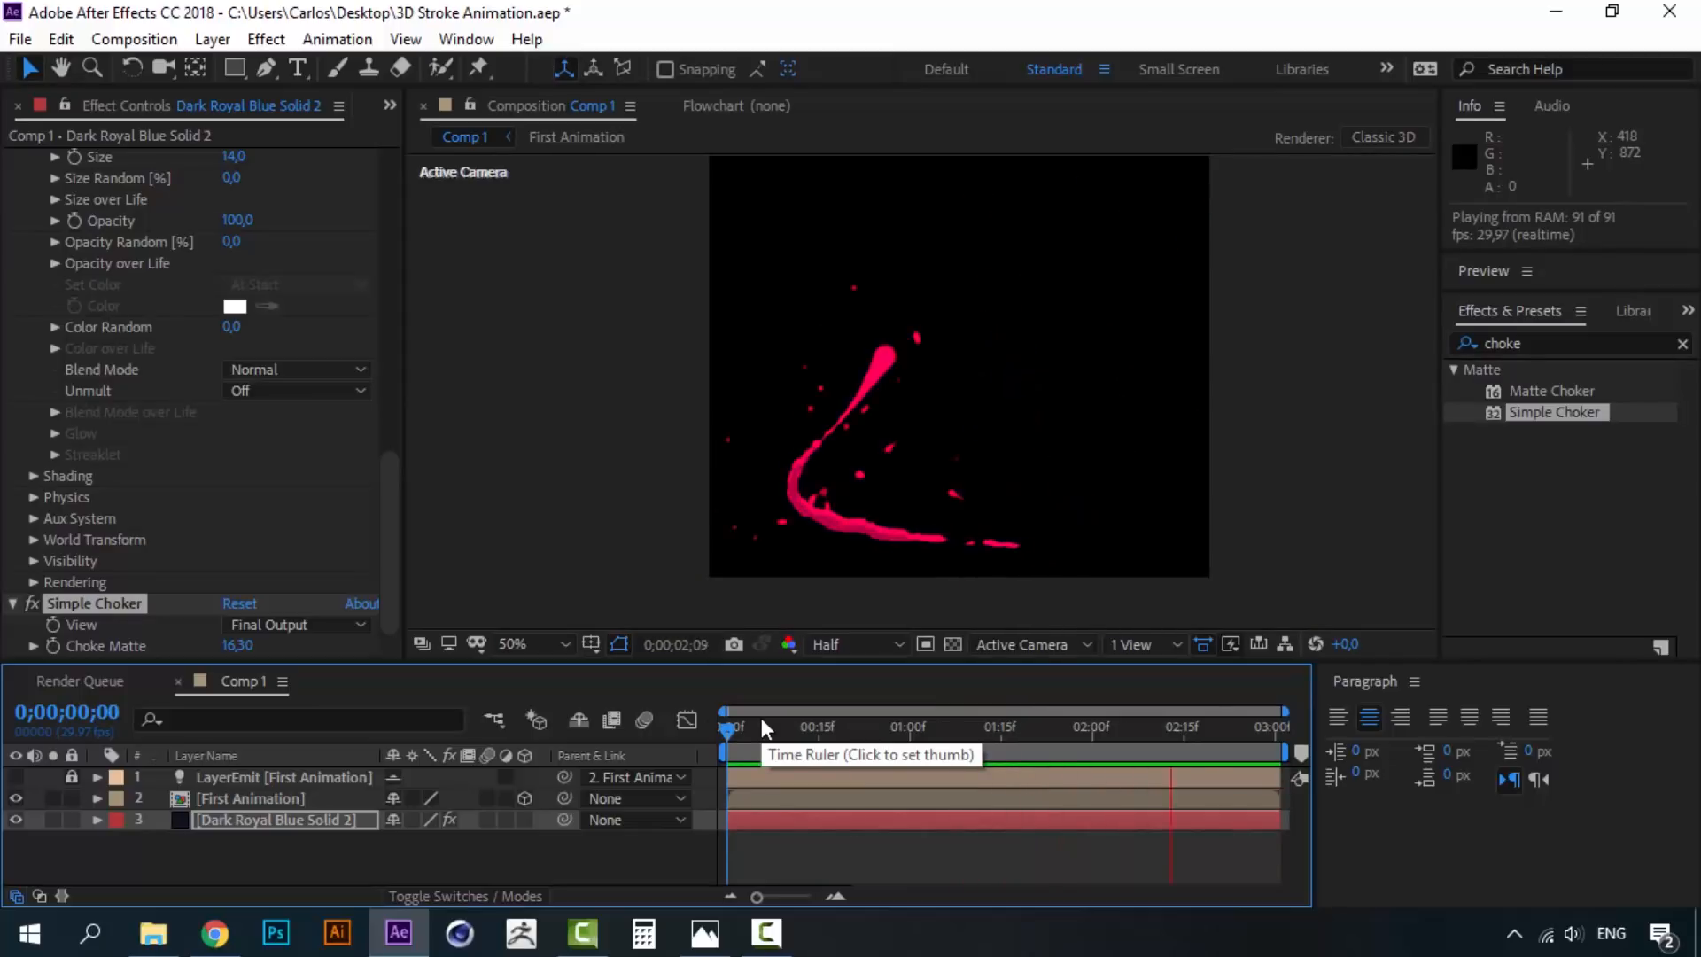
key(space)
key(space)
click(875, 728)
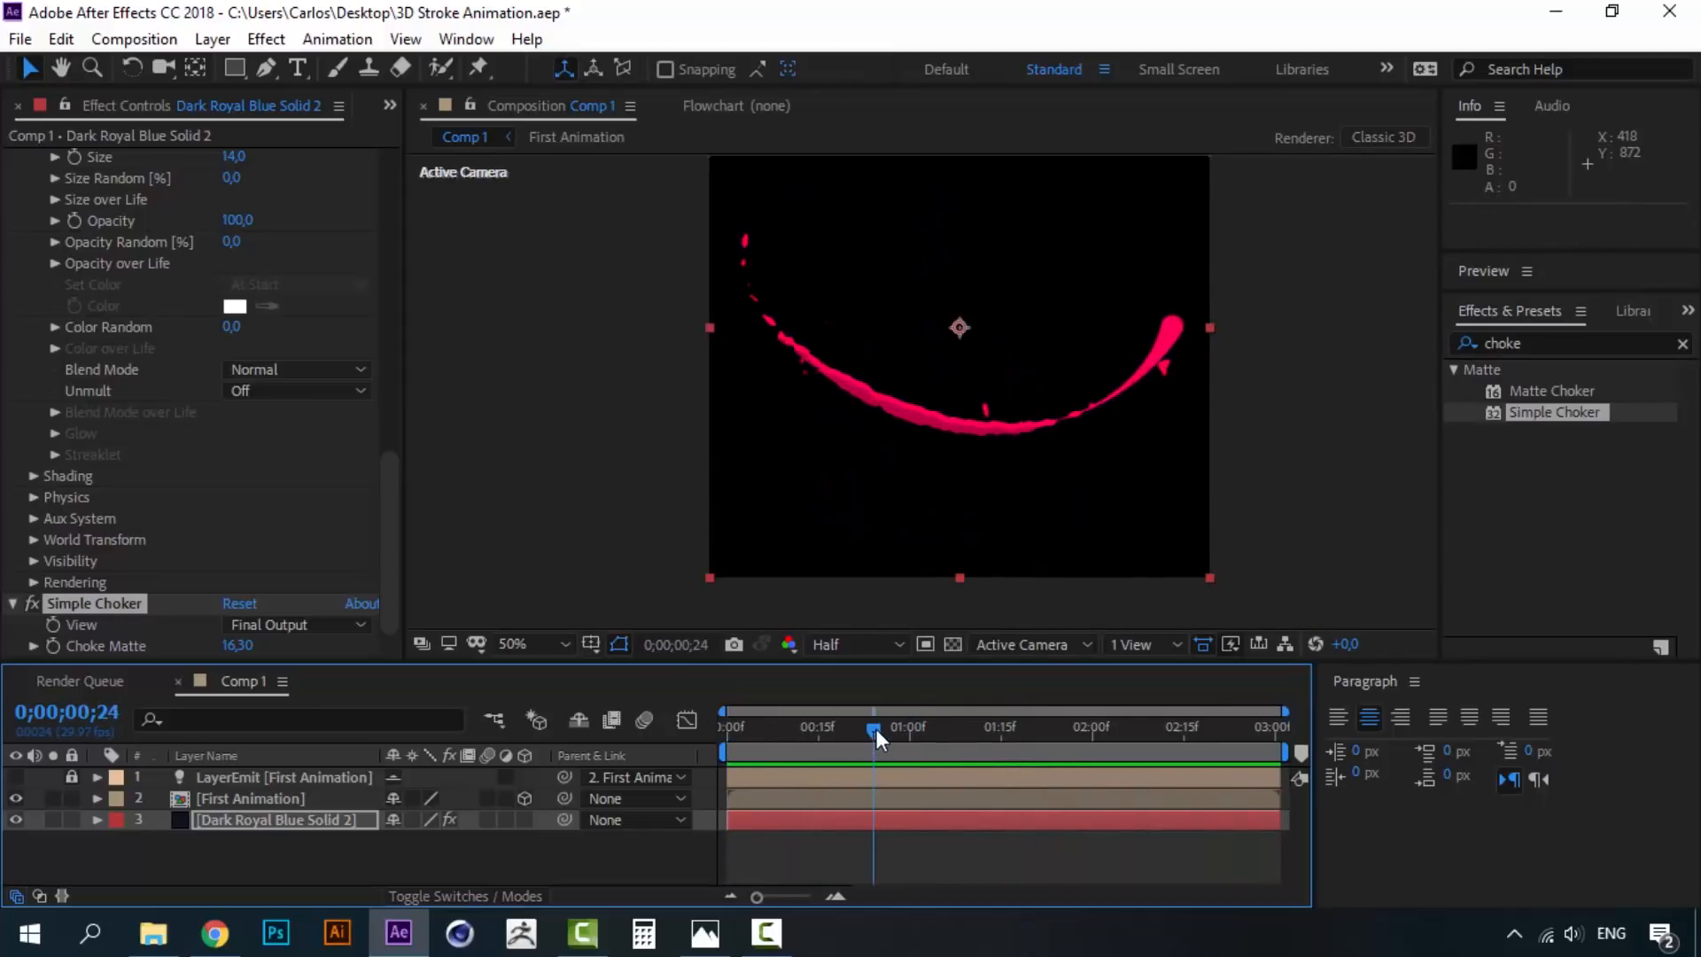
drag(876, 728, 913, 727)
key(space)
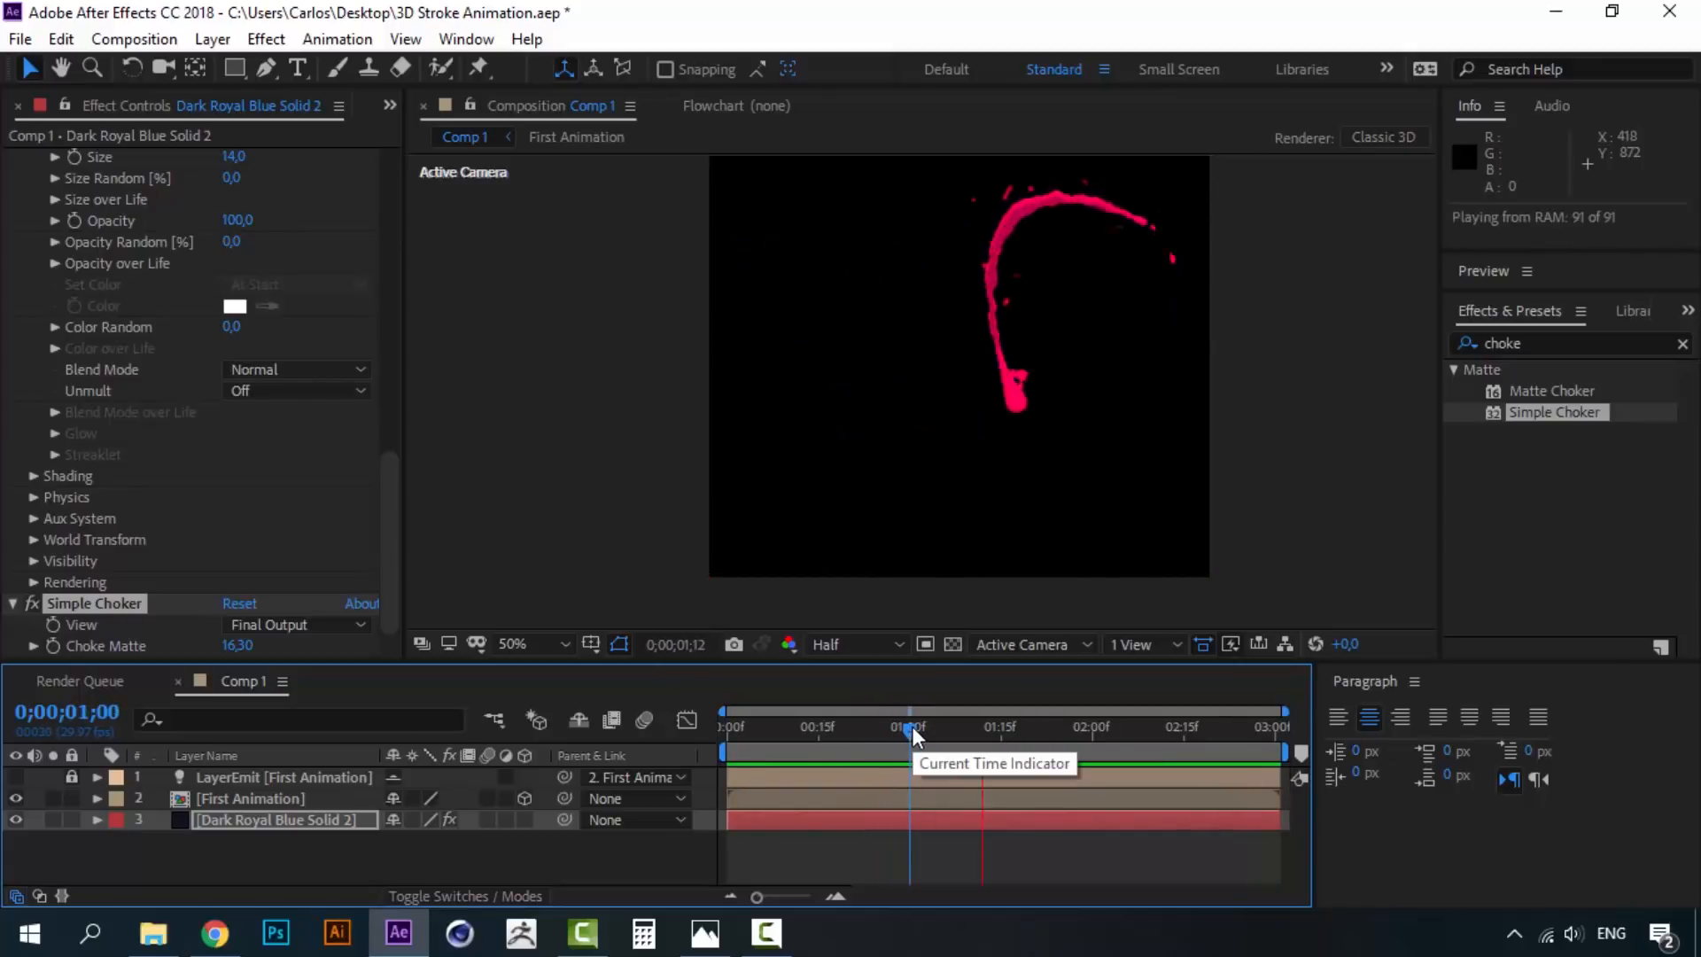
mouse_move(911, 727)
mouse_down()
mouse_move(801, 731)
mouse_move(923, 737)
mouse_move(901, 736)
mouse_up()
click(833, 726)
key(space)
key(space)
key(space)
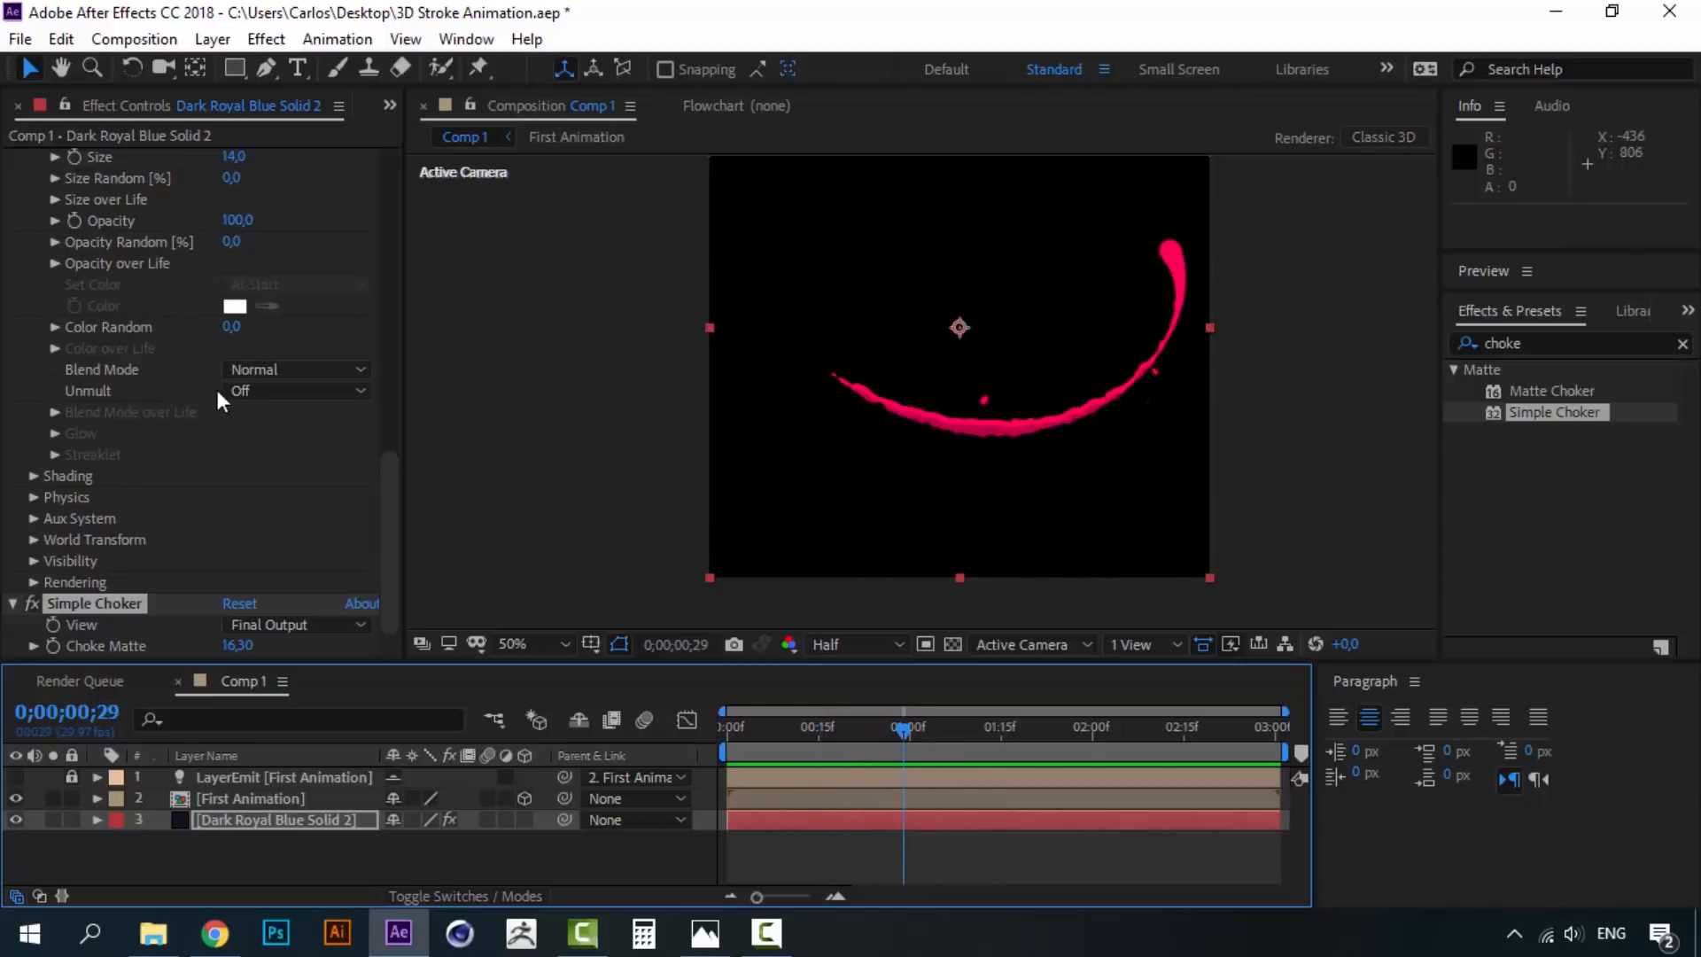
- Set the particle Life to 1 second
click(14, 603)
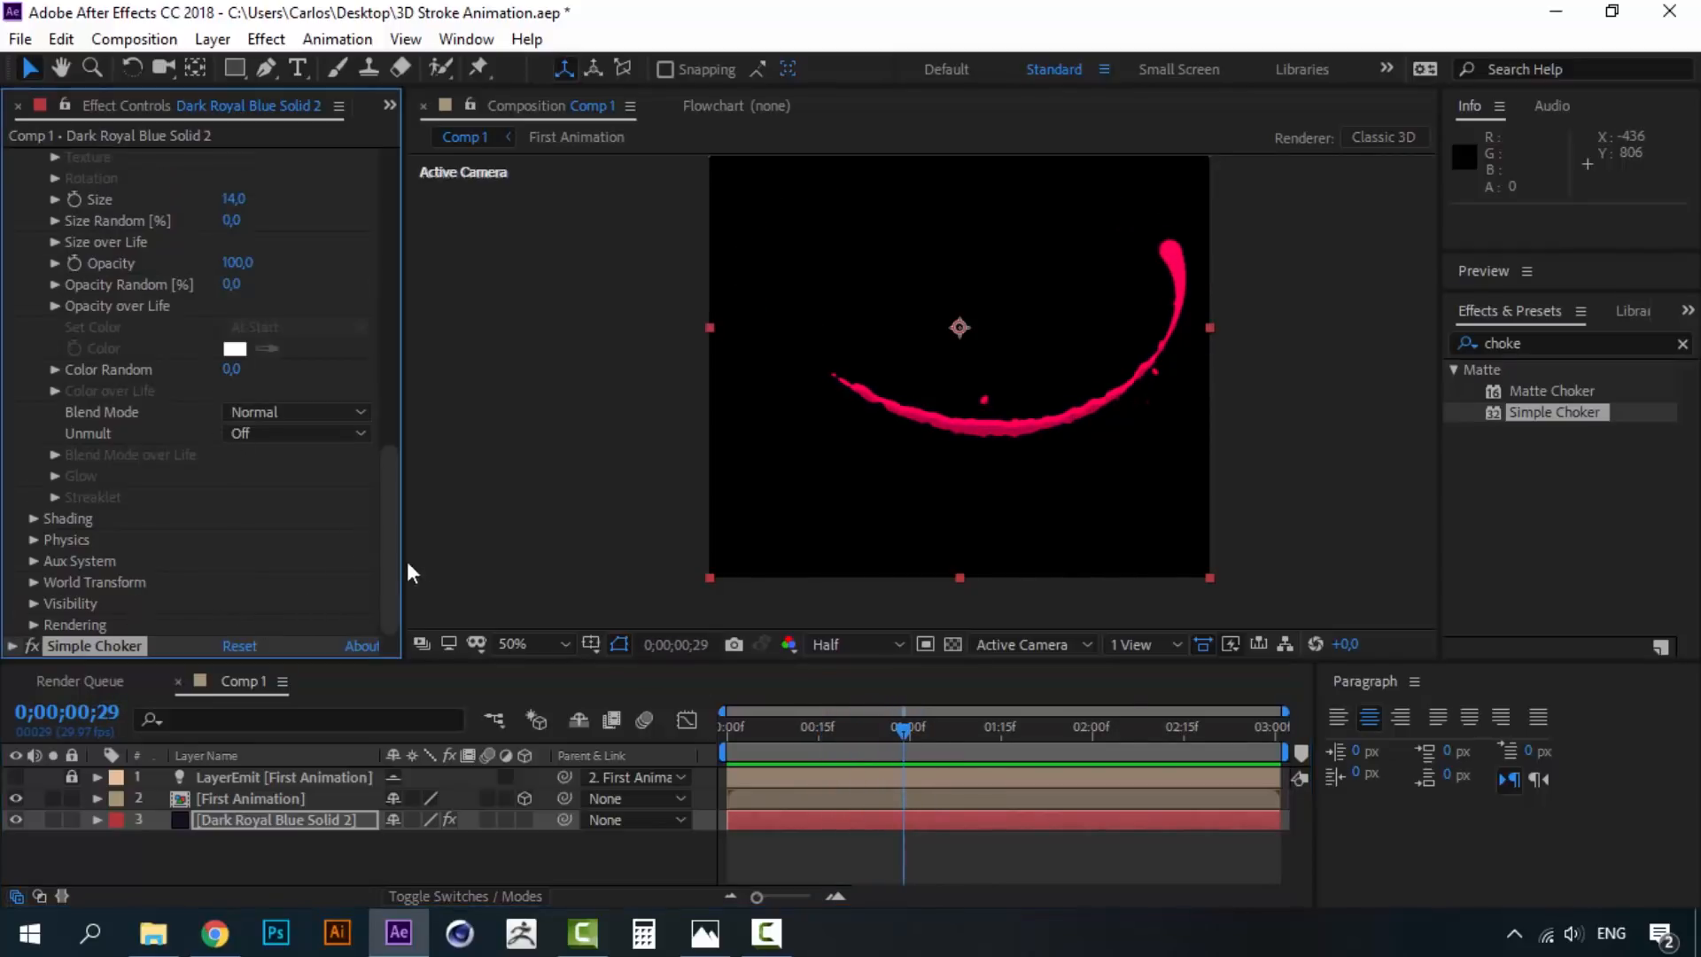
drag(398, 527, 393, 393)
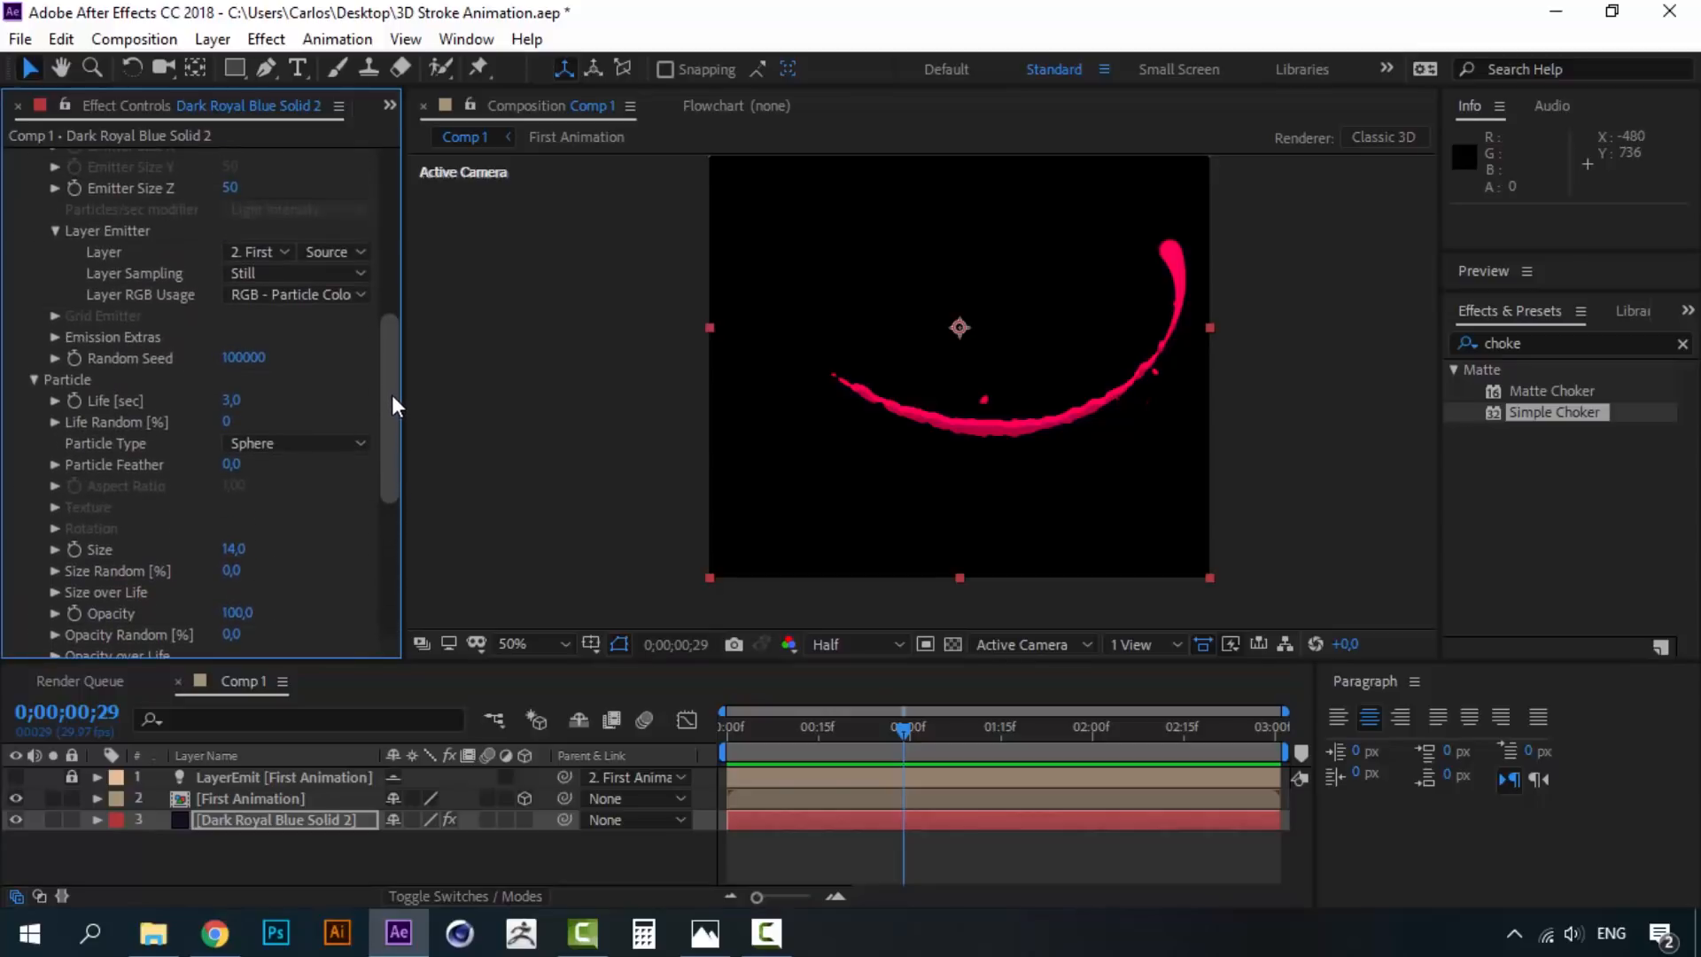
scroll(388, 396, down, 1)
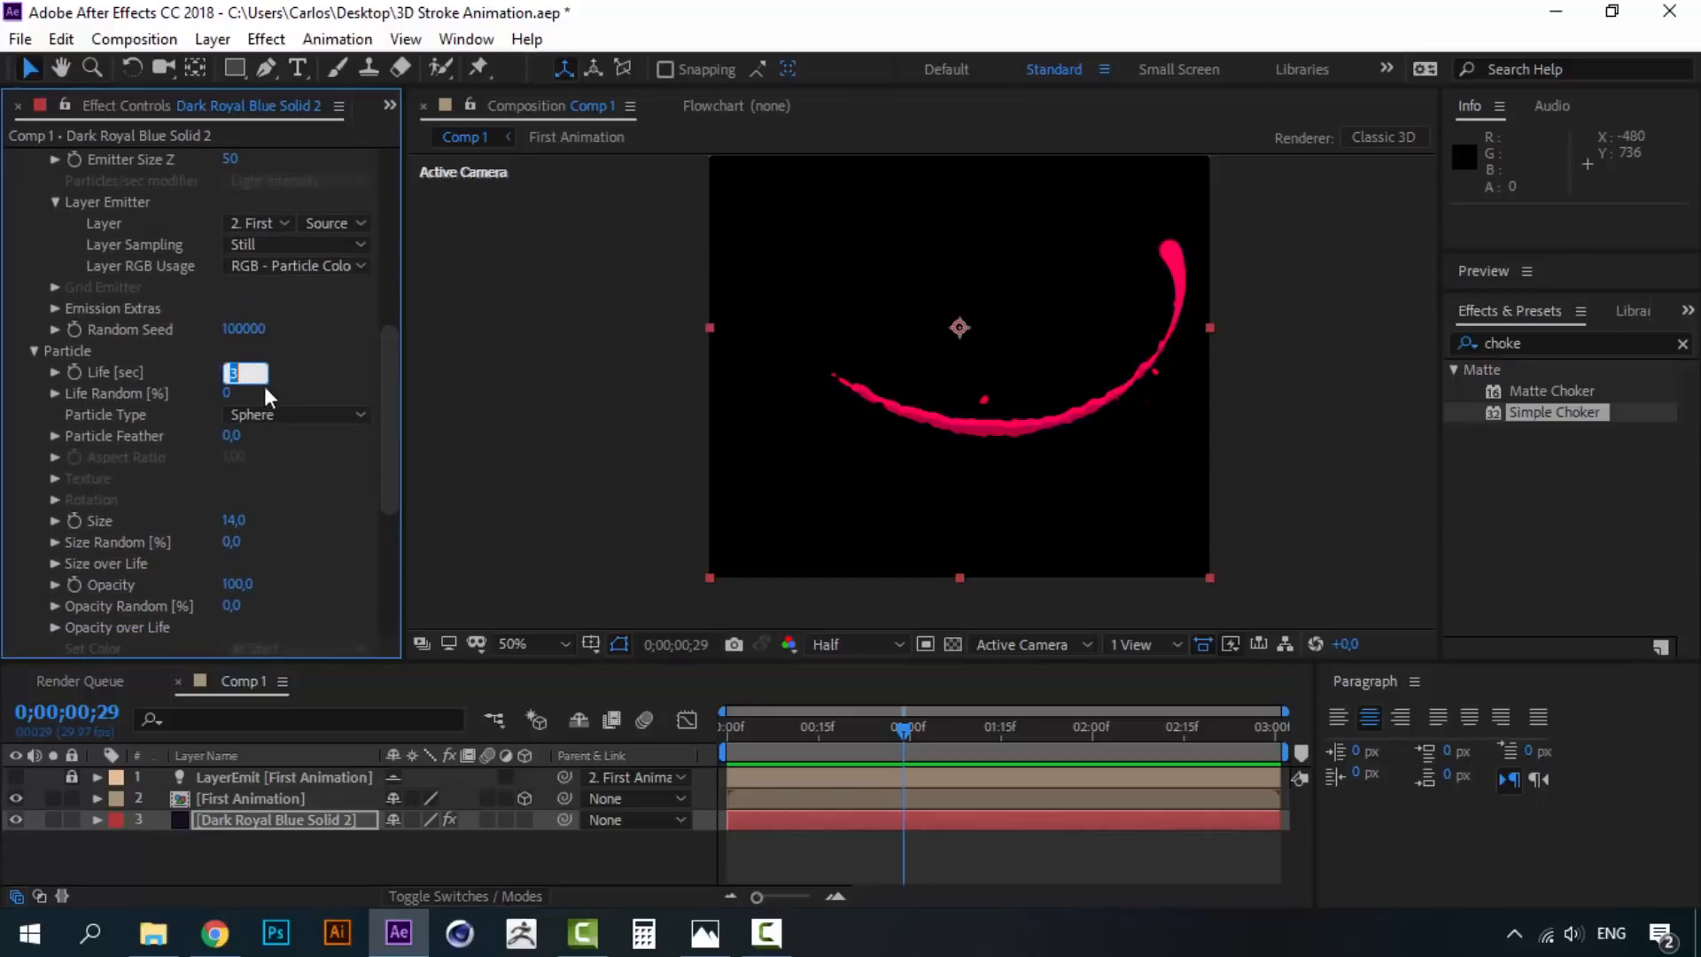
text(1)
key(Return)
- Set layer emitter sampling to Particle Birth Time and preview from frame 6
drag(392, 379, 391, 317)
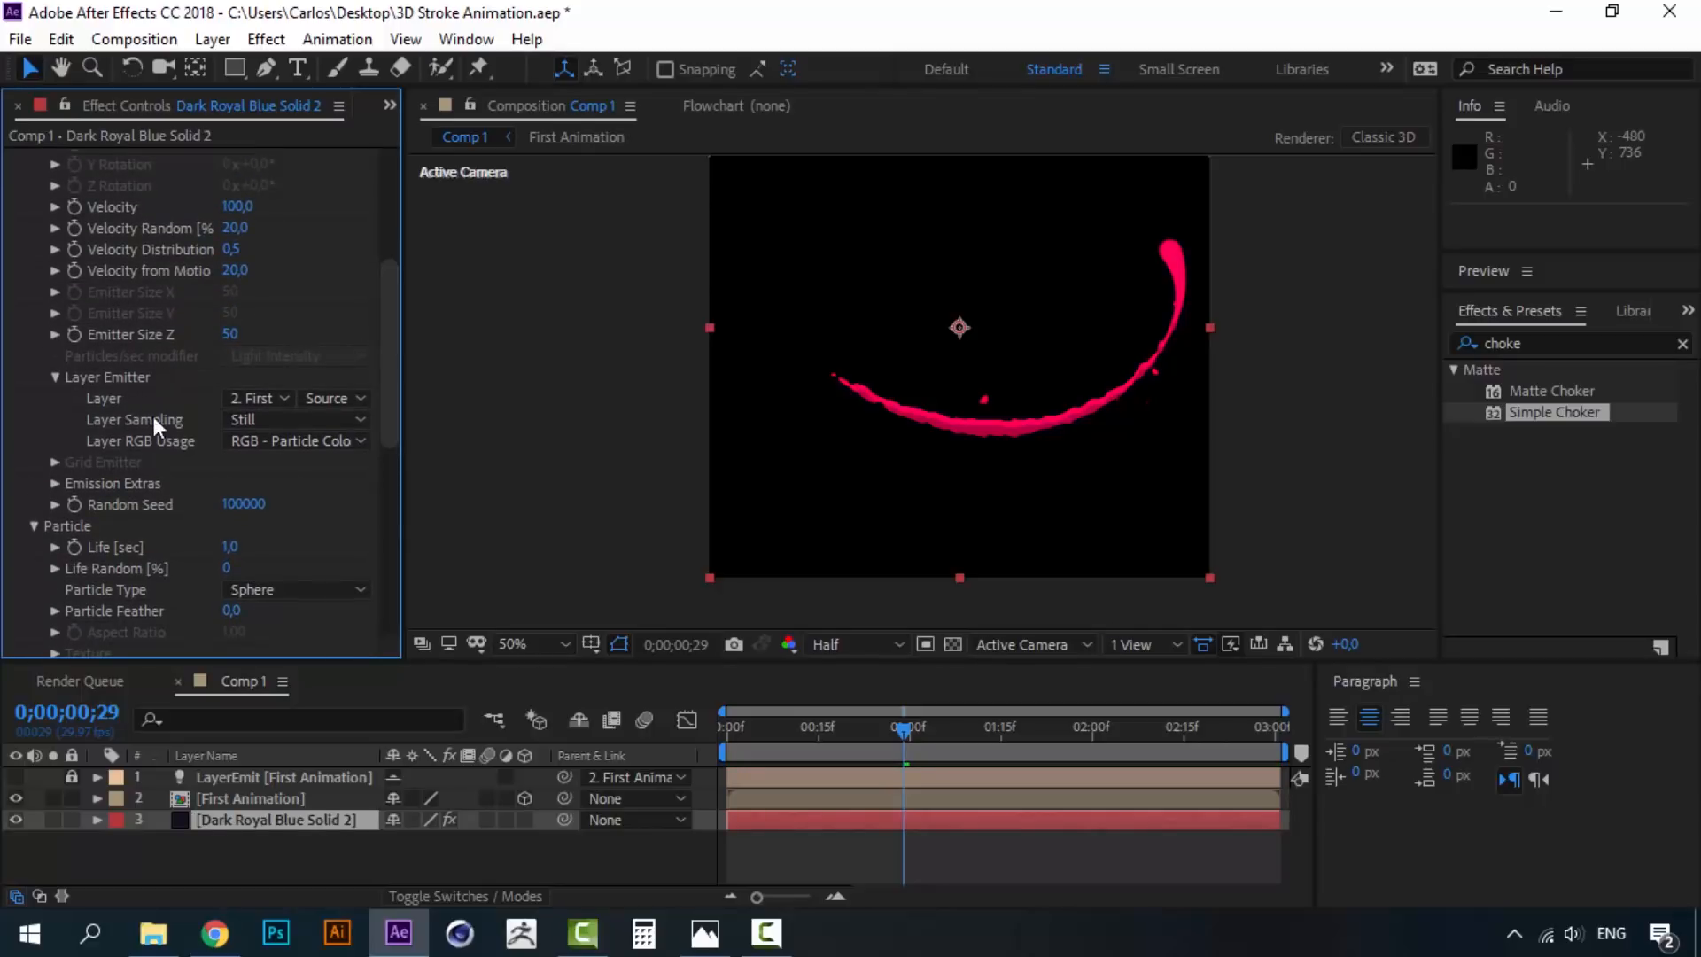
click(235, 421)
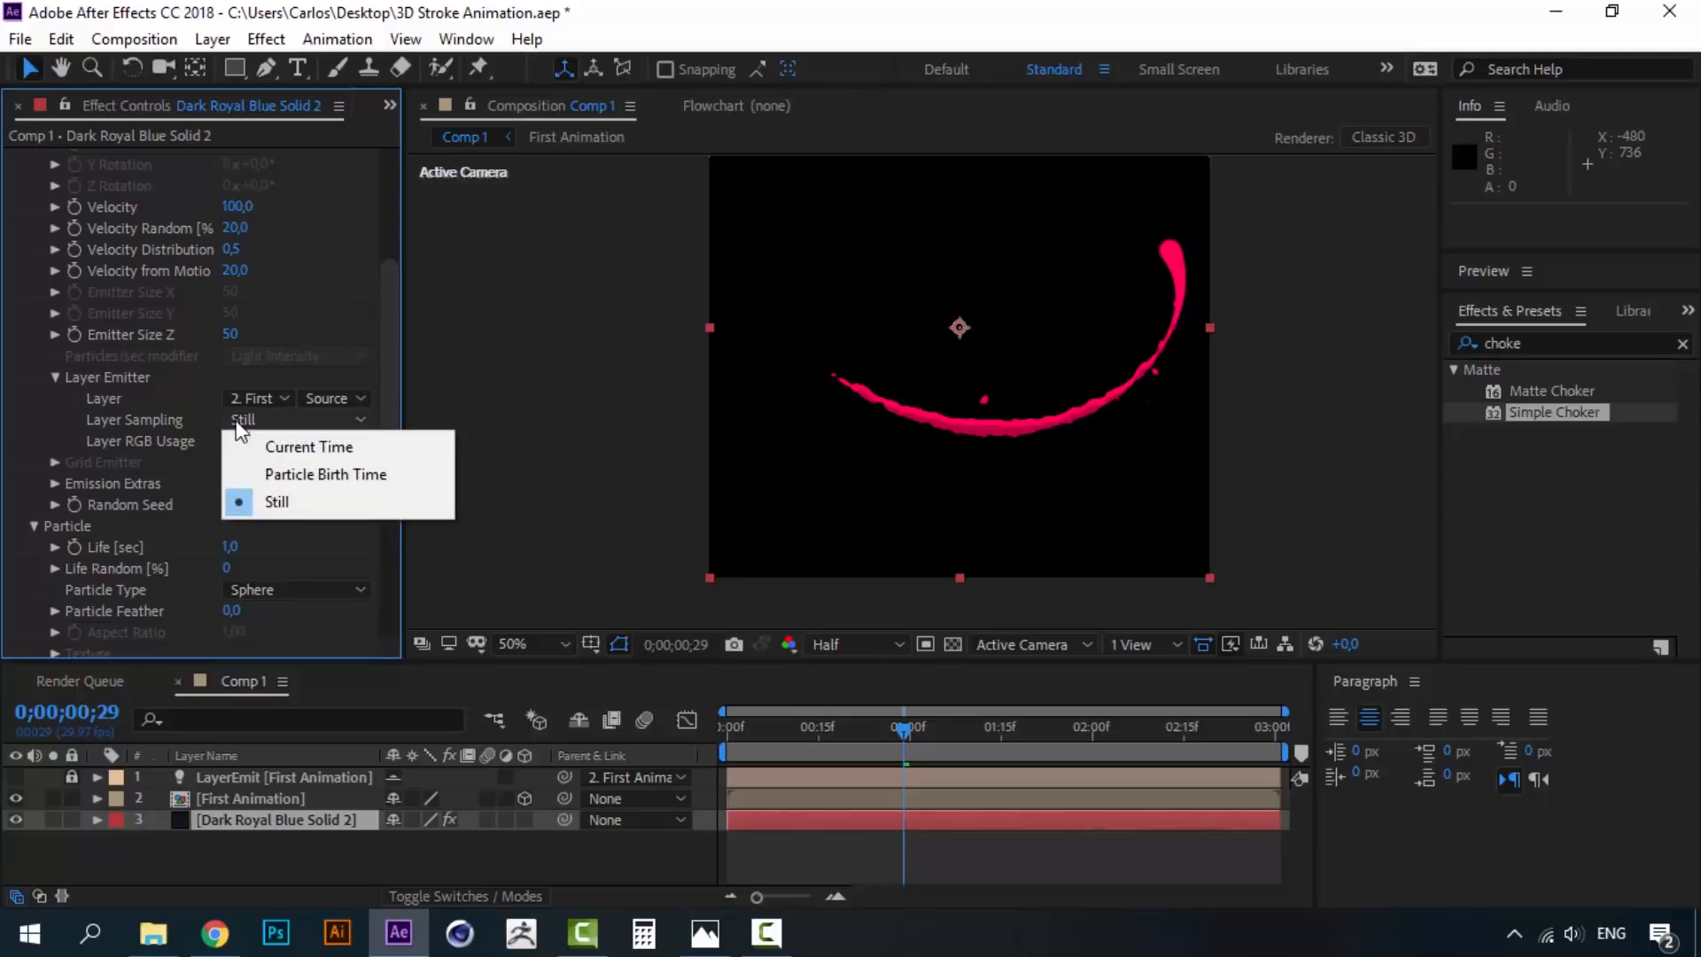
click(262, 476)
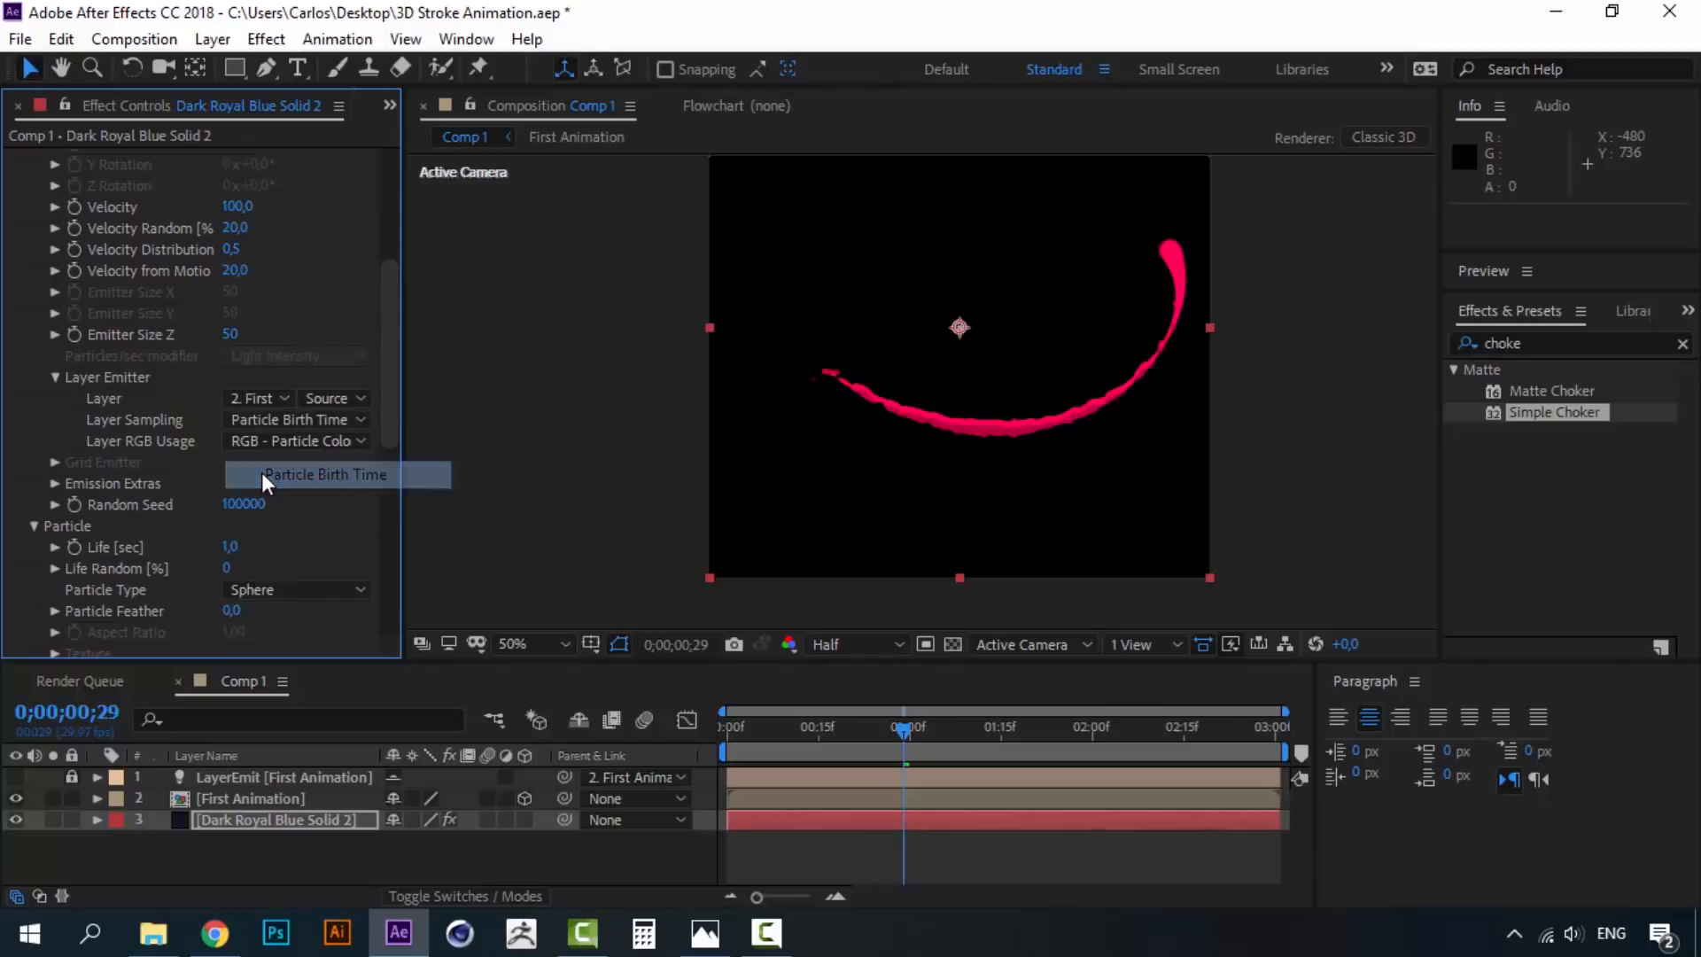
click(764, 732)
key(space)
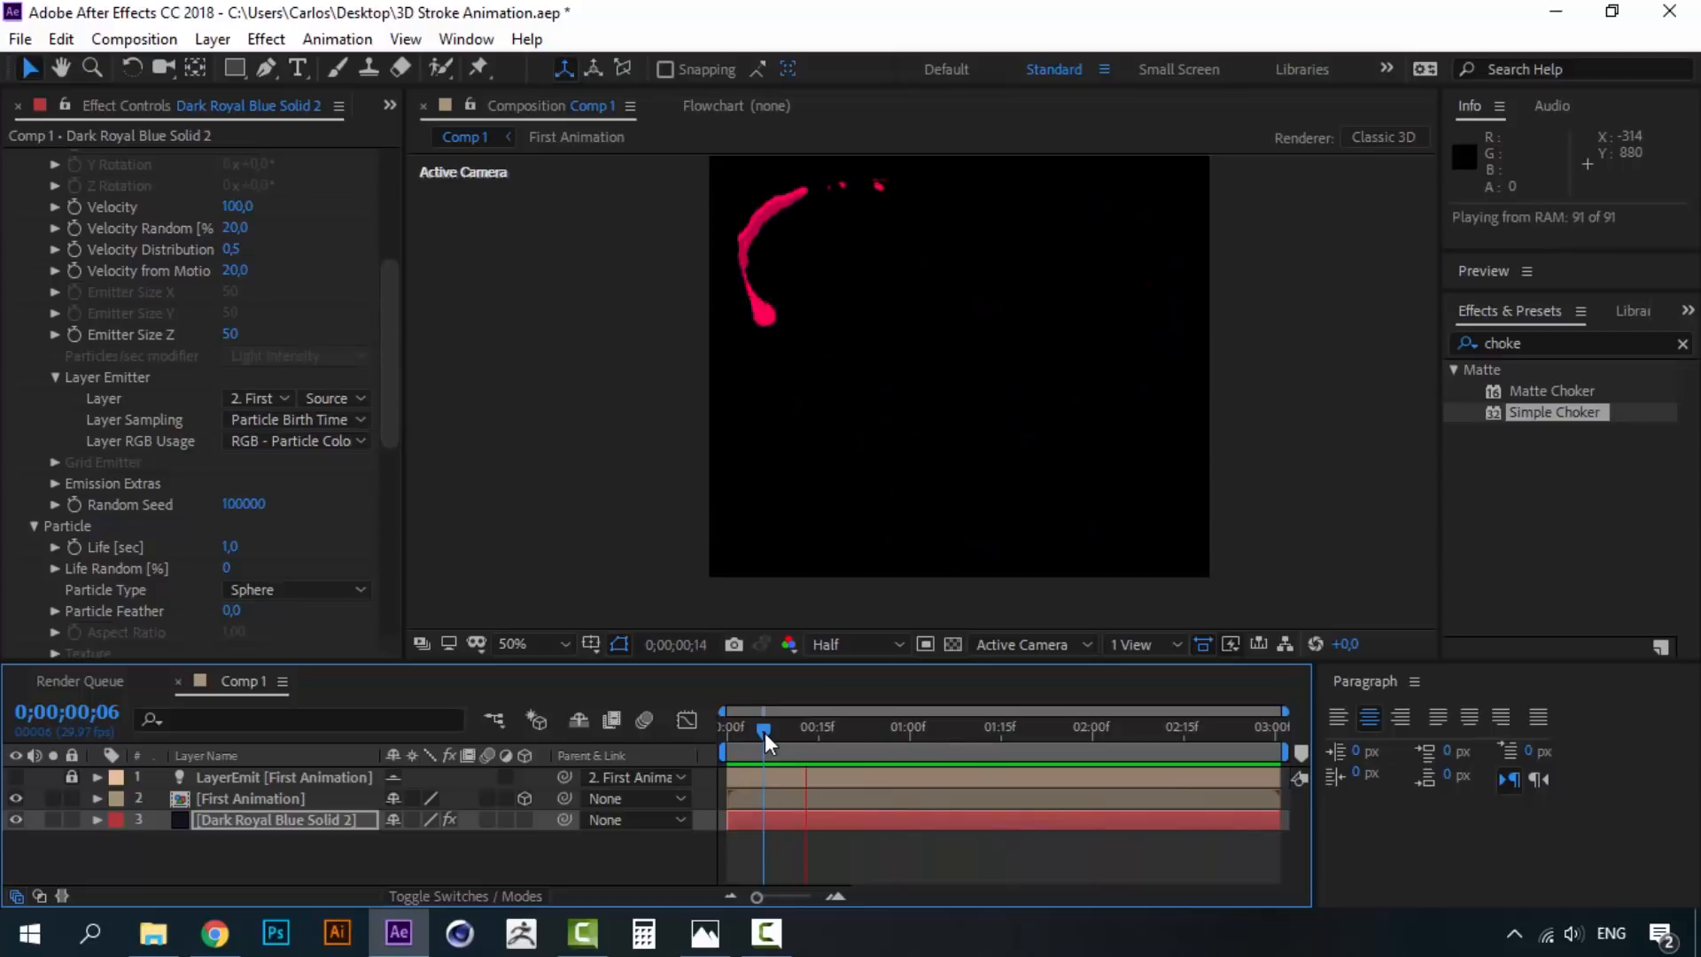
- Raise Velocity from Motion from 20 to about 139 and preview from frame 4
drag(764, 731, 780, 731)
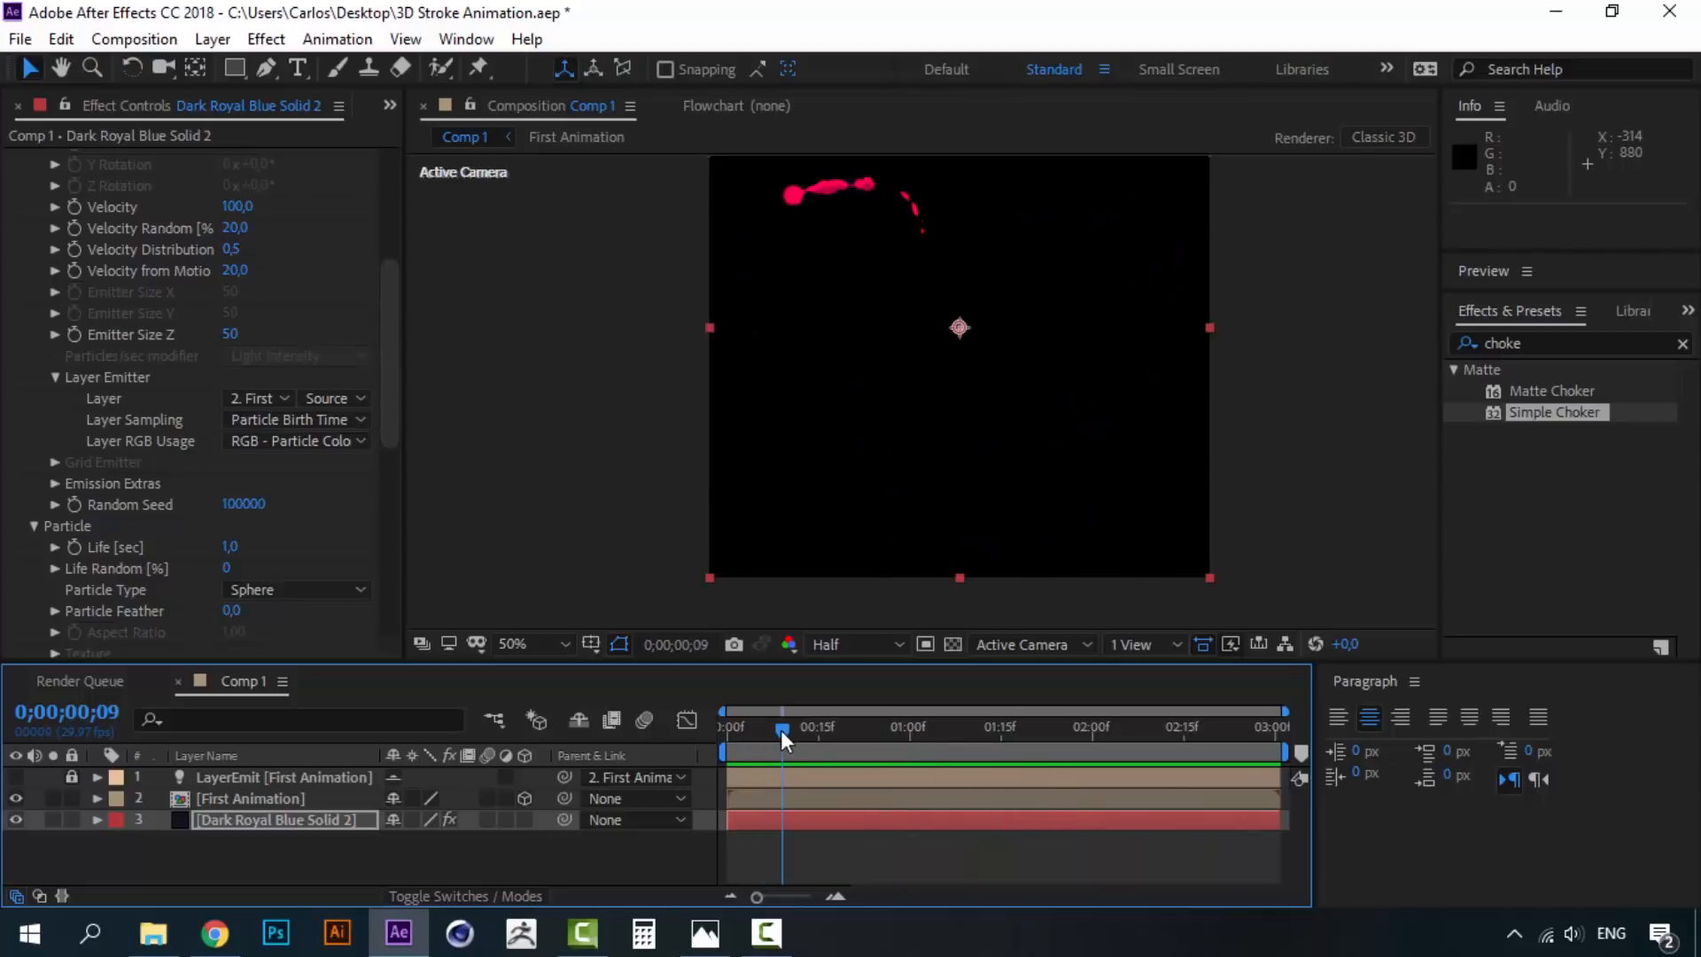
drag(395, 294, 395, 243)
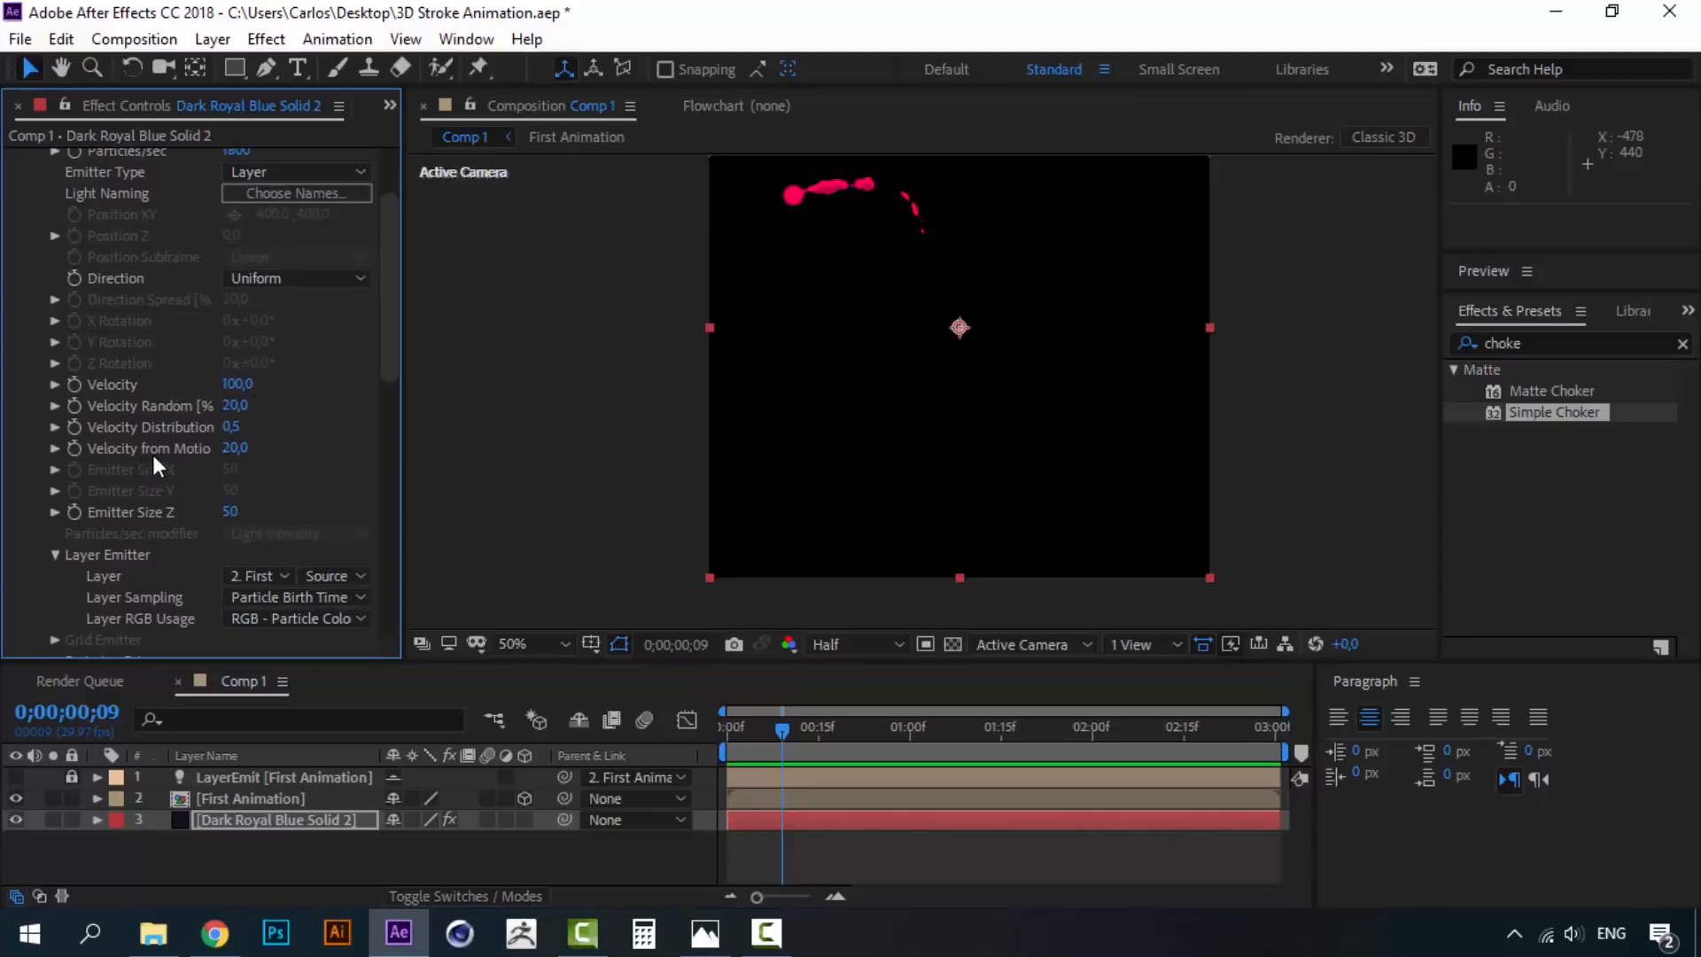
drag(236, 449, 373, 445)
drag(769, 730, 752, 730)
key(space)
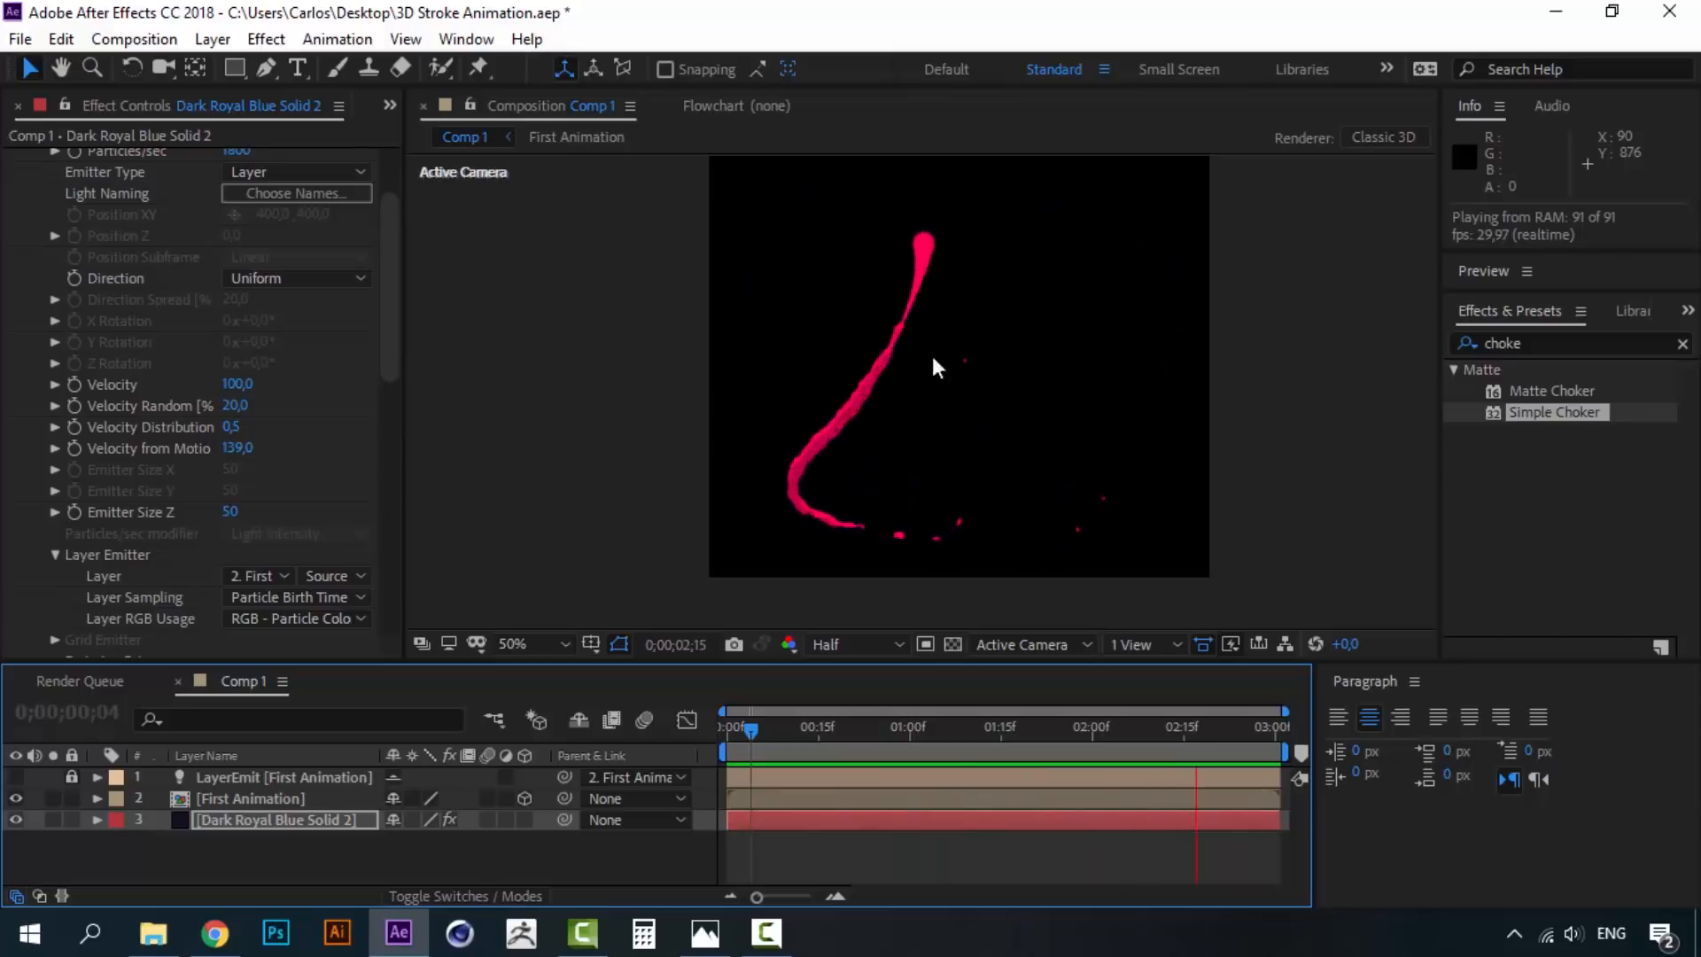
- Apply the descending ramp preset to Particle Size over Life
click(795, 724)
scroll(315, 564, down, 5)
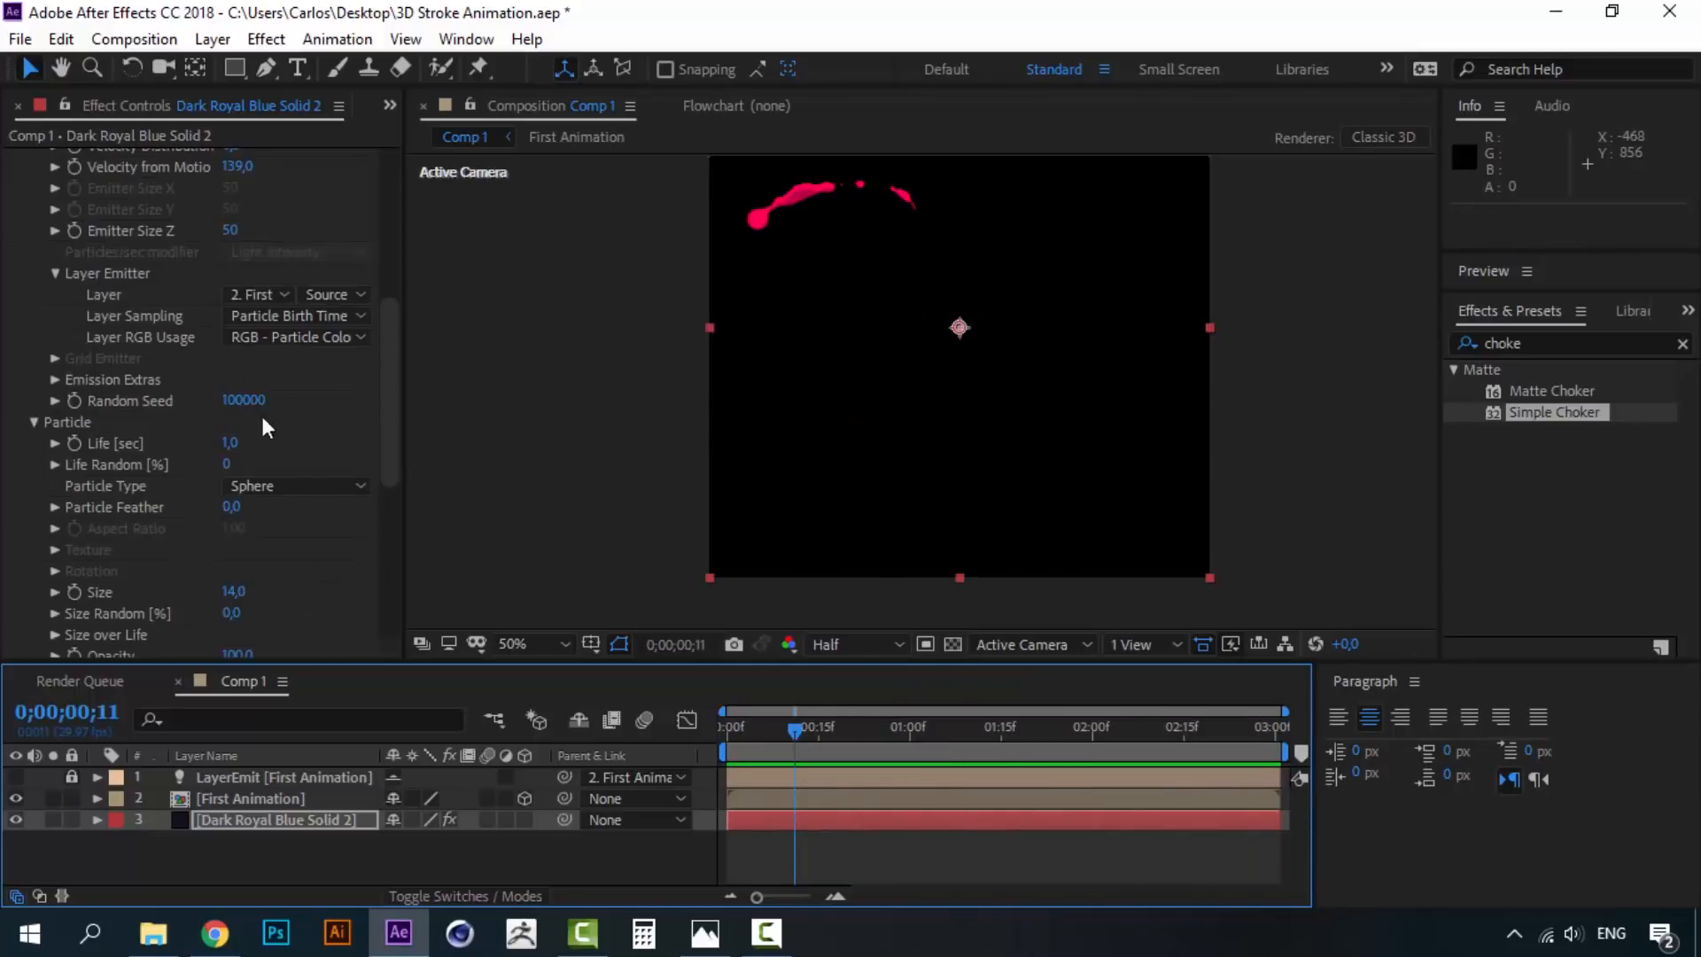
drag(388, 402, 379, 491)
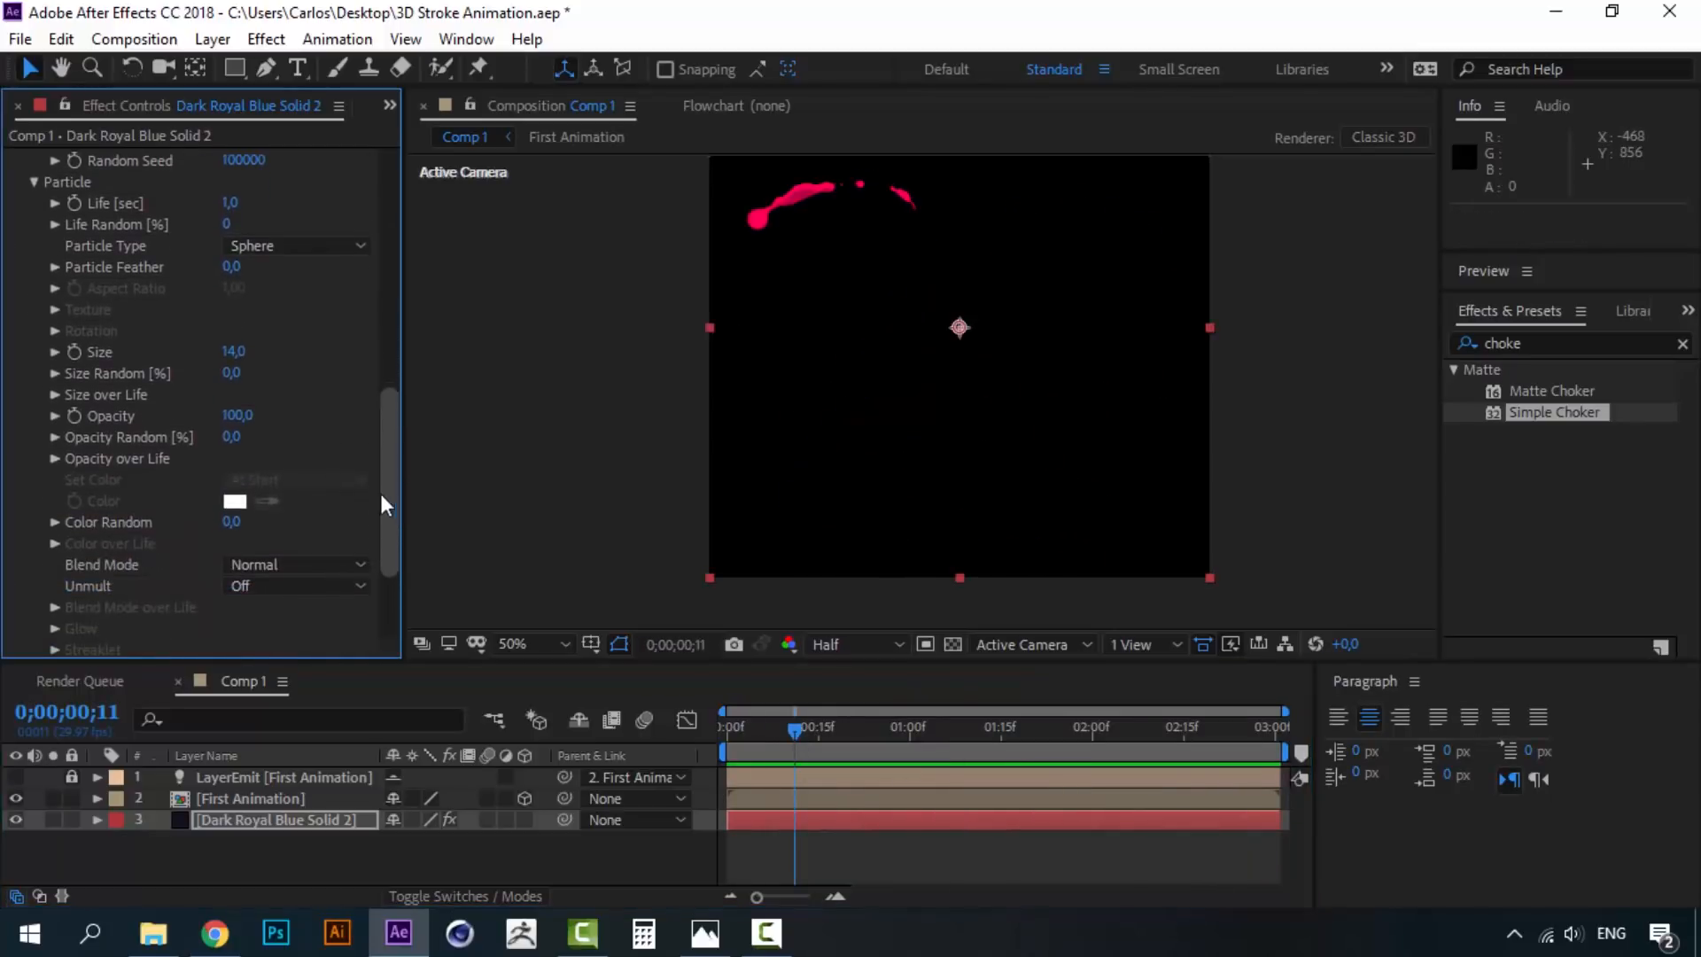
click(55, 396)
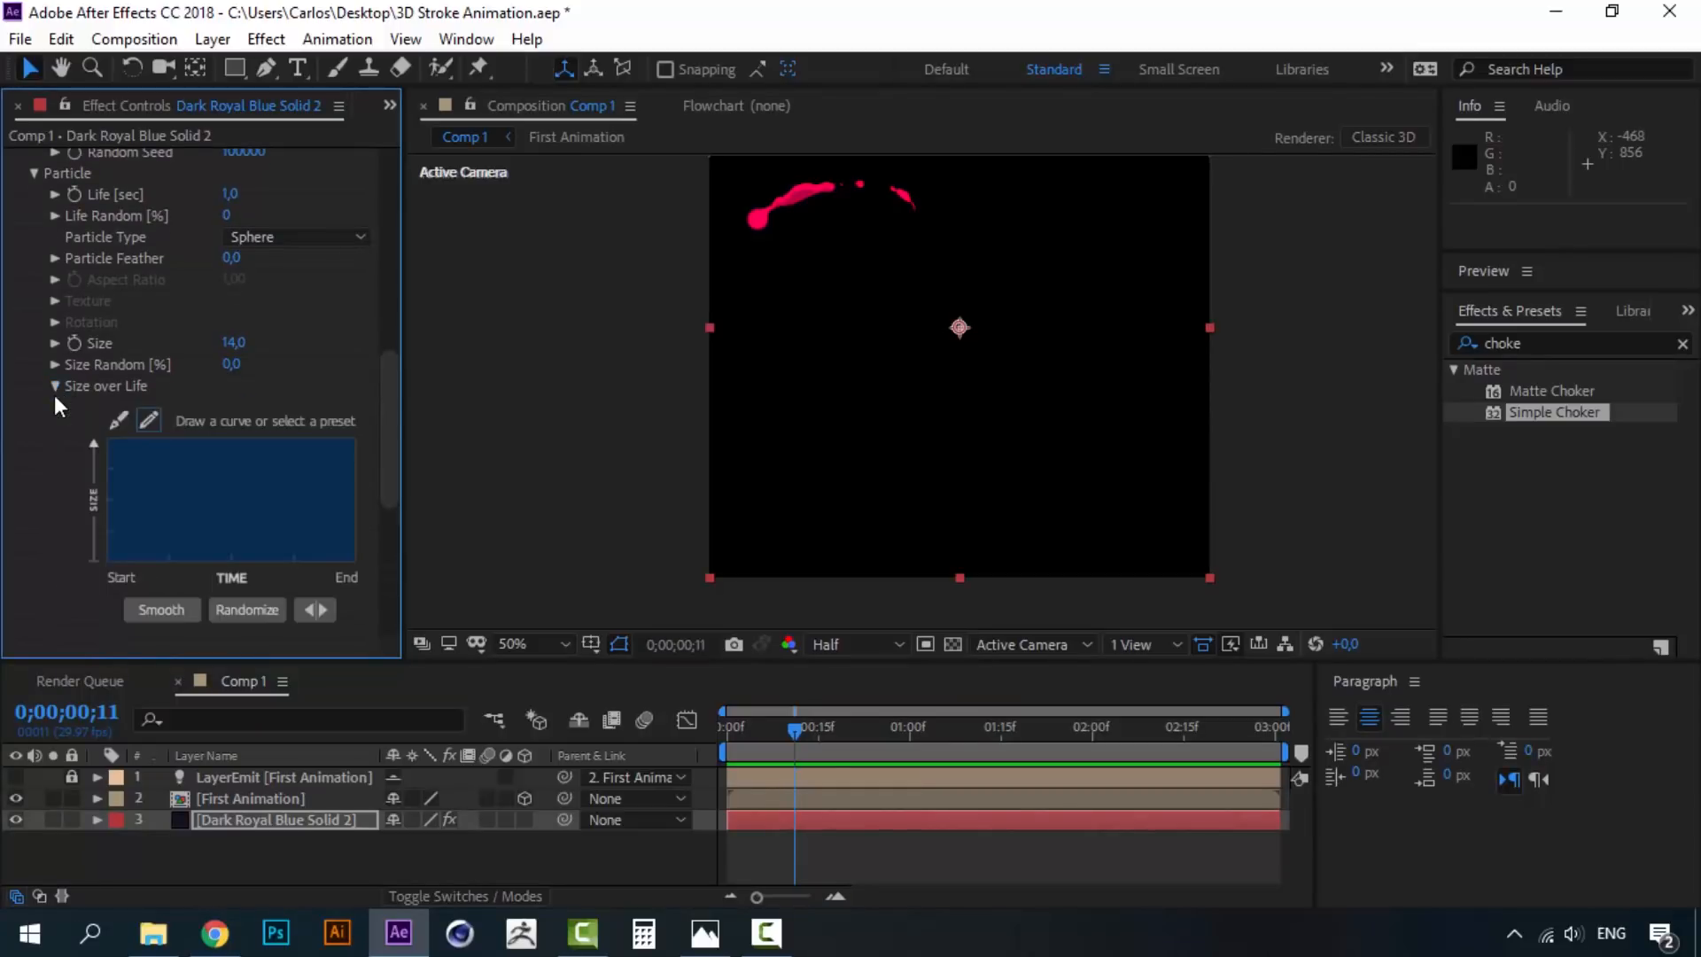
drag(401, 571, 530, 575)
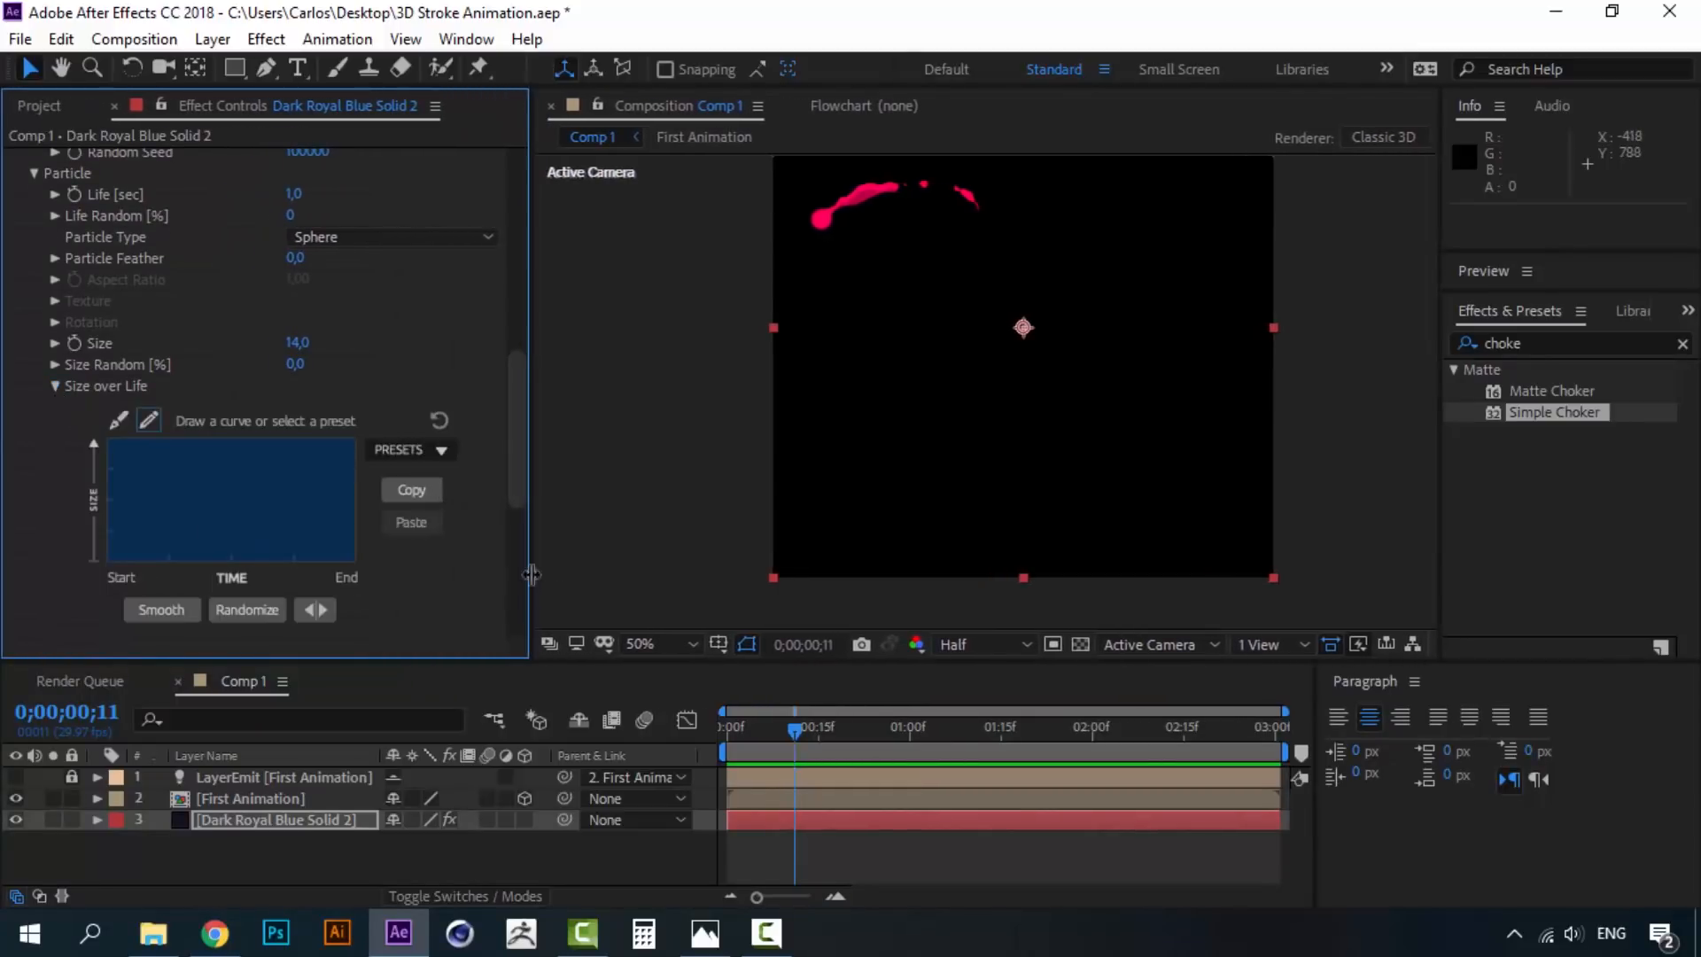
click(443, 450)
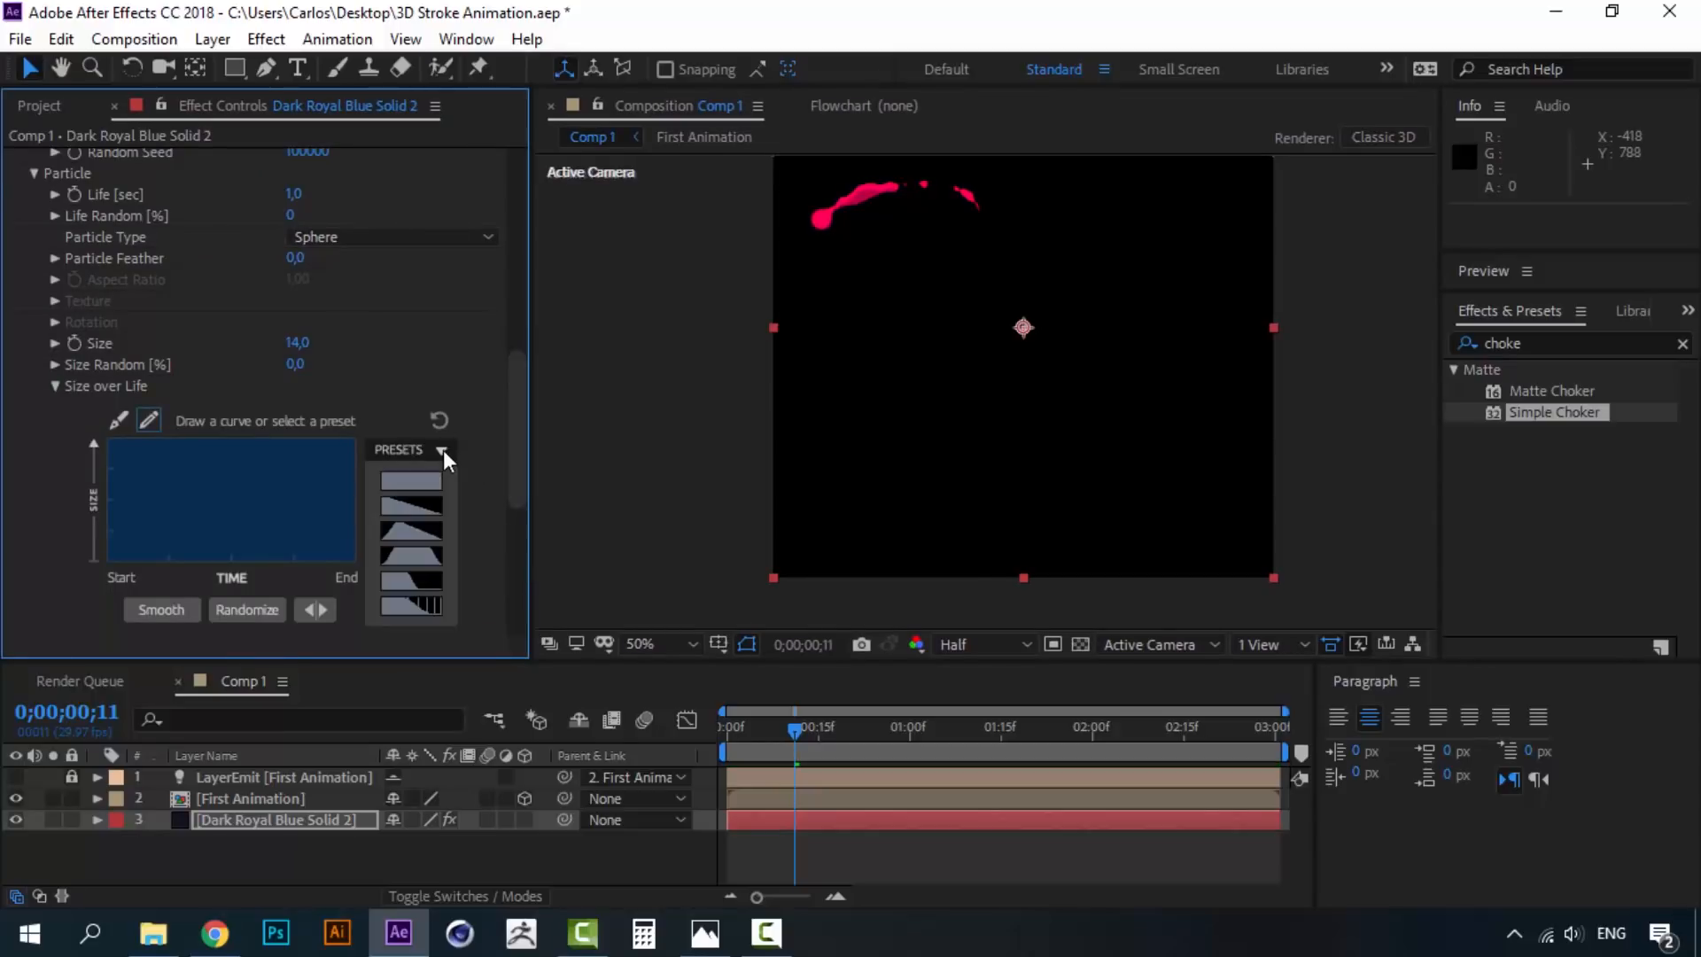
click(432, 508)
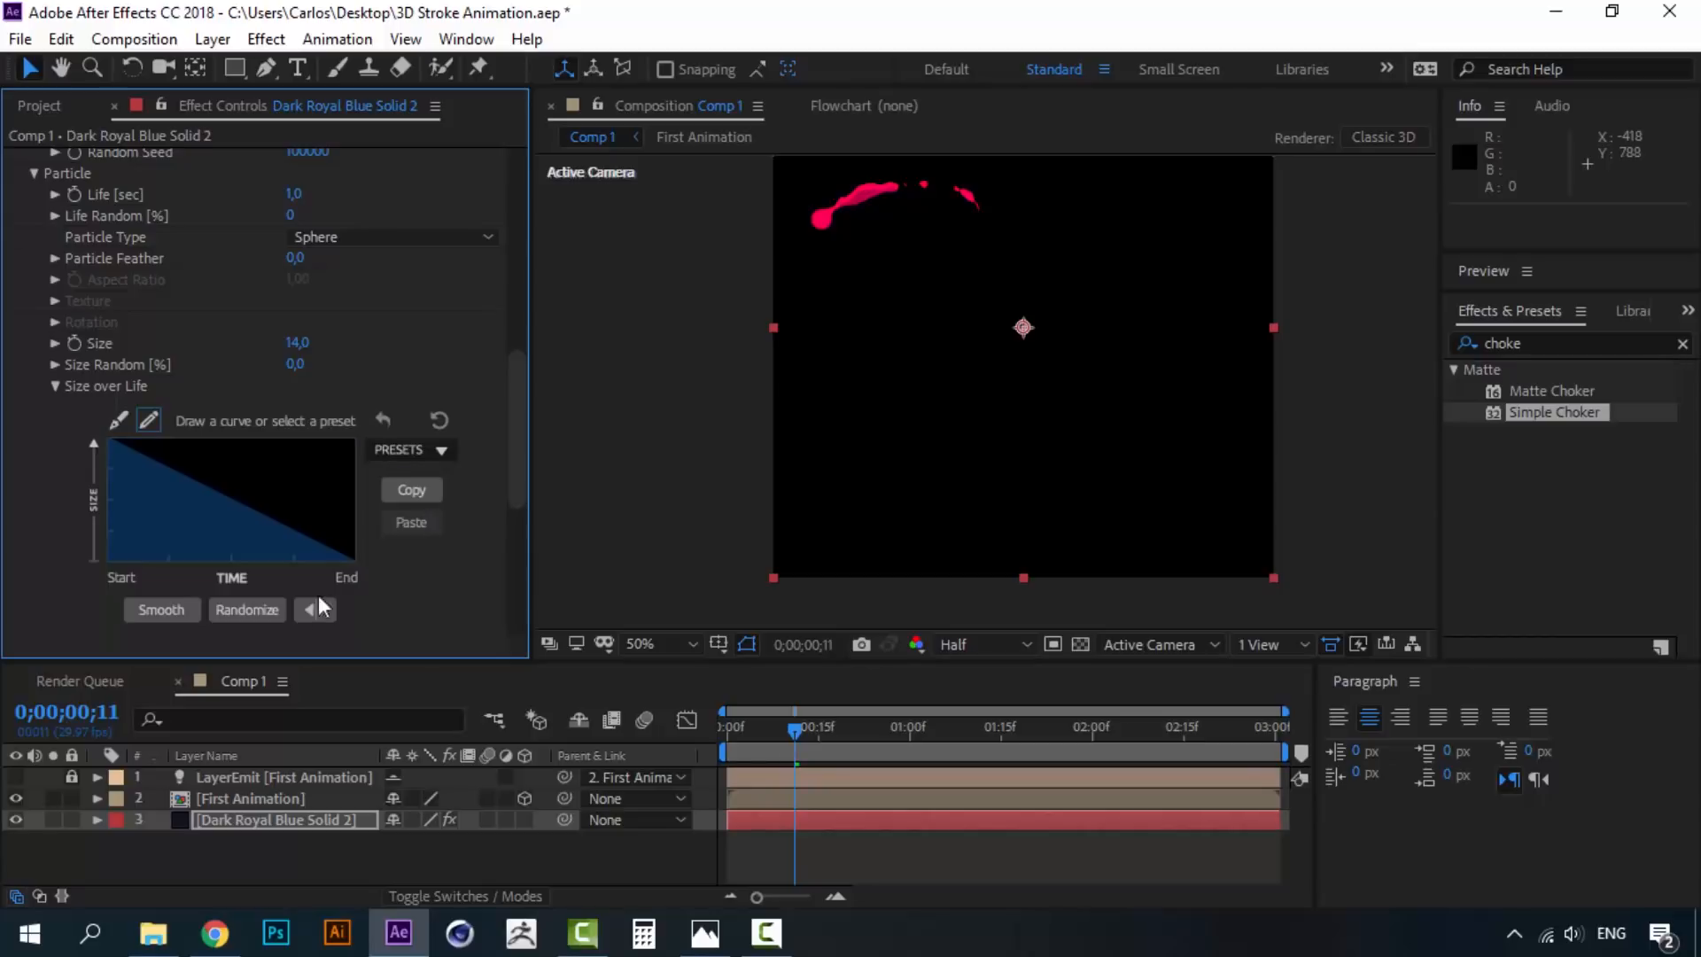
drag(533, 429, 321, 434)
- Preview the tapering trail from the start and inspect it at frame 27
click(723, 727)
key(space)
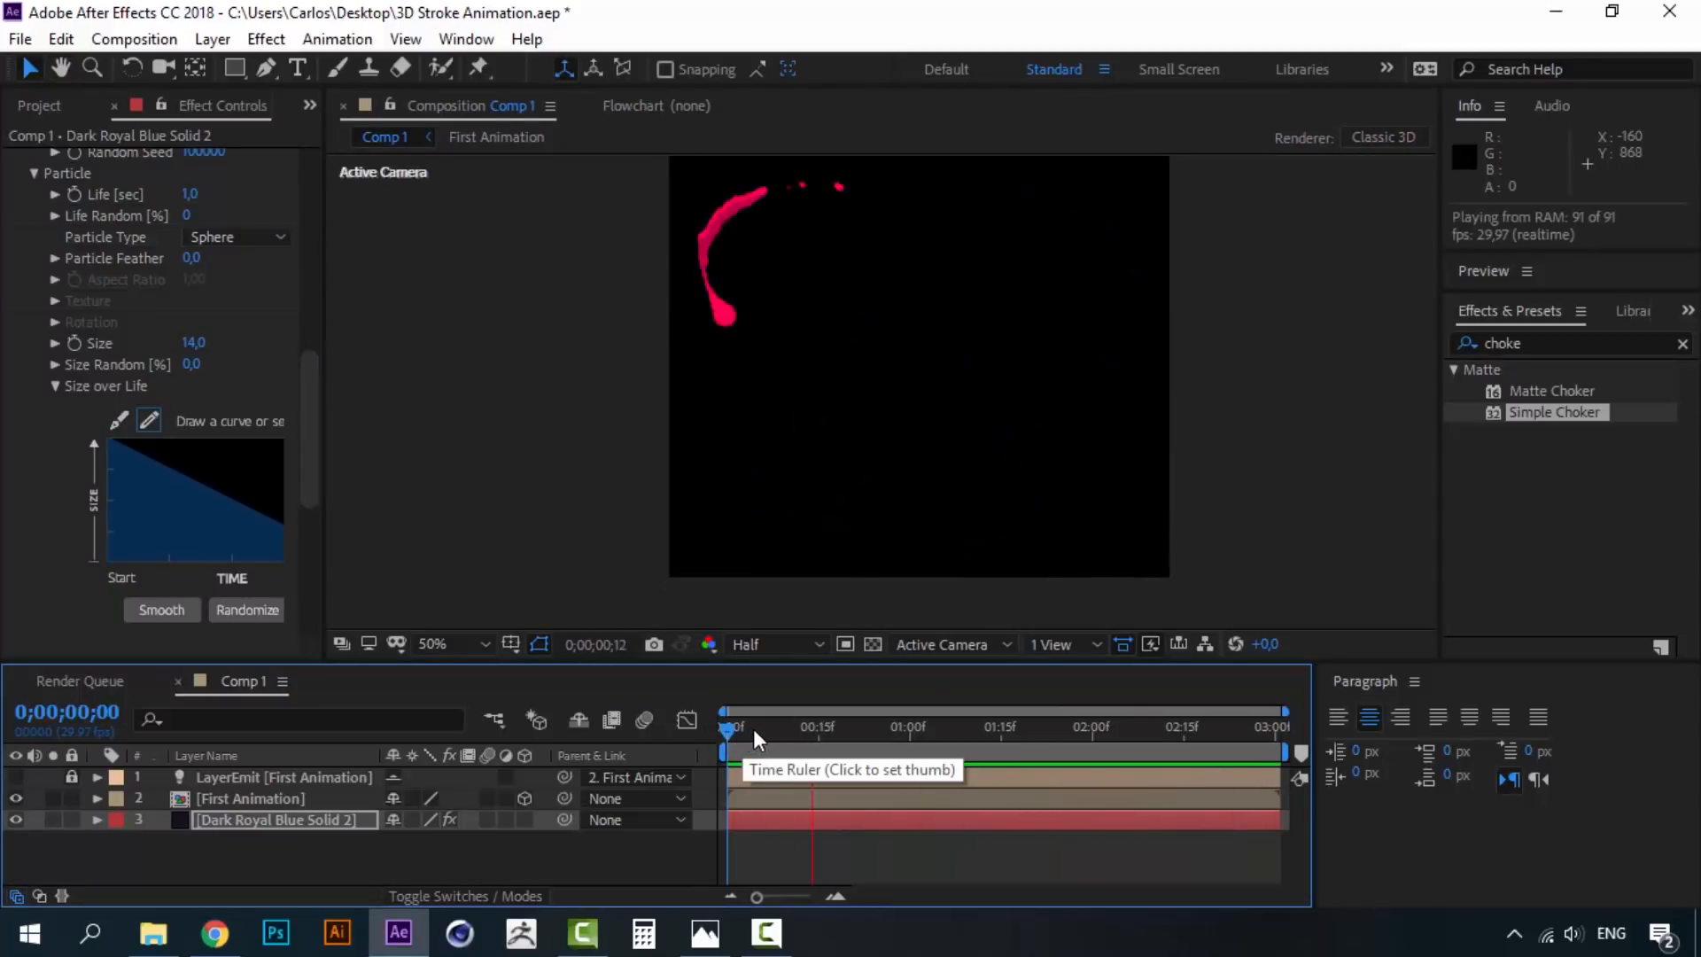
click(758, 727)
drag(762, 727, 790, 727)
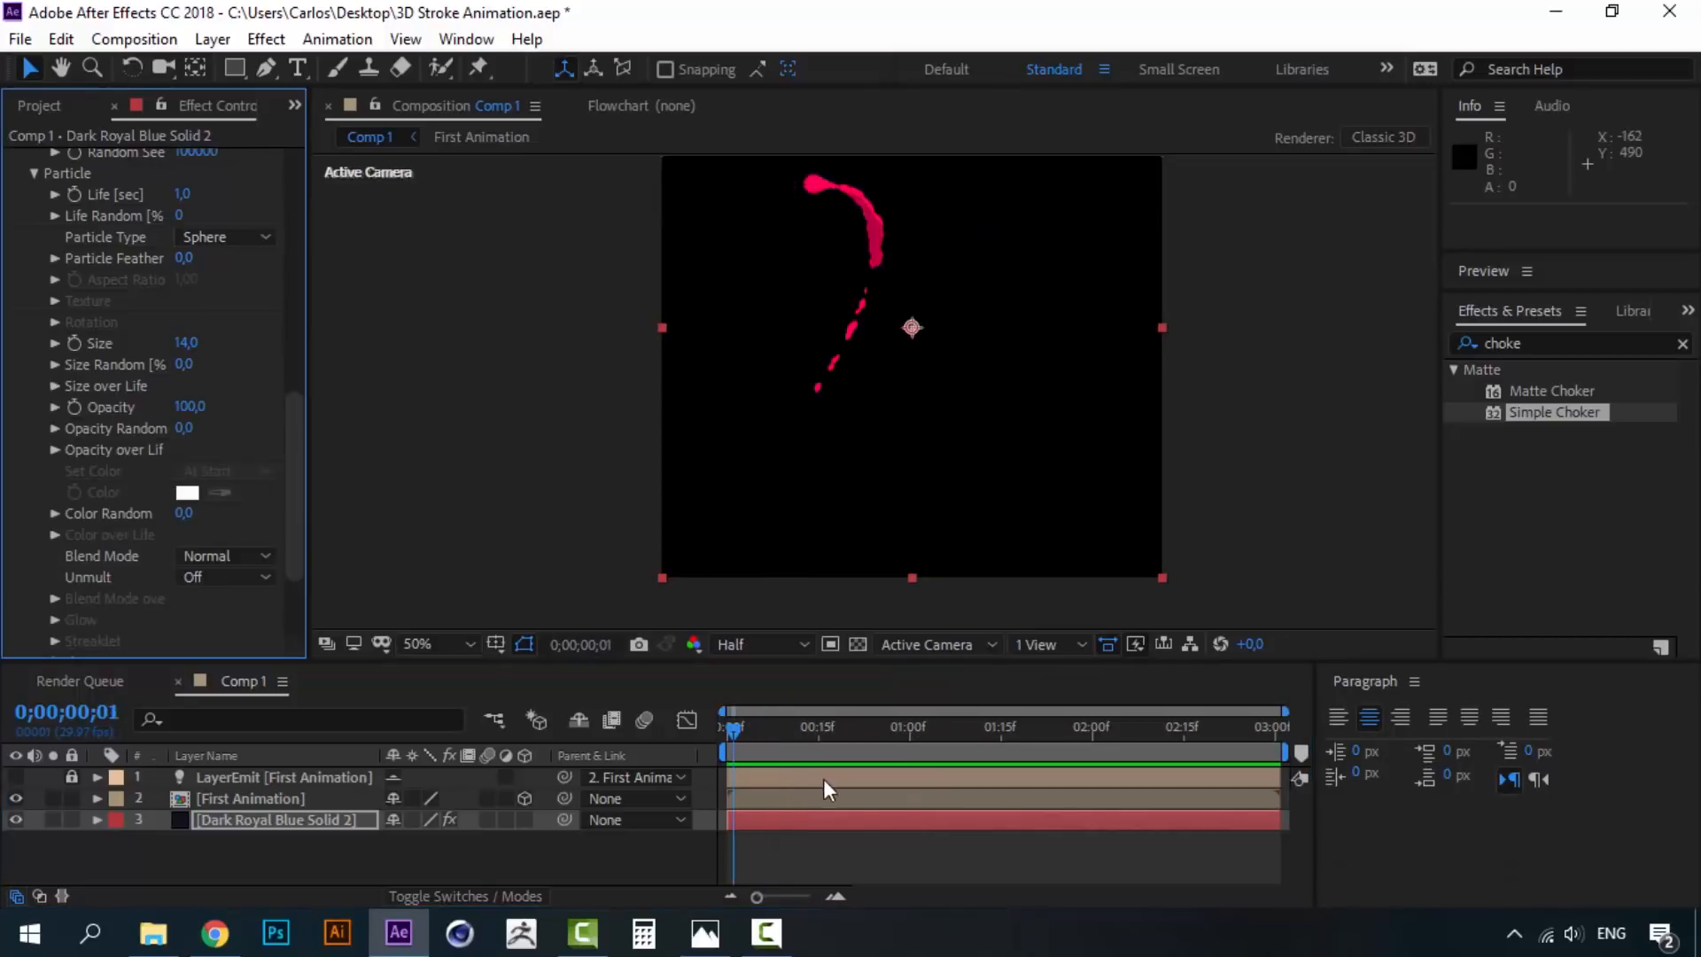
click(726, 729)
key(space)
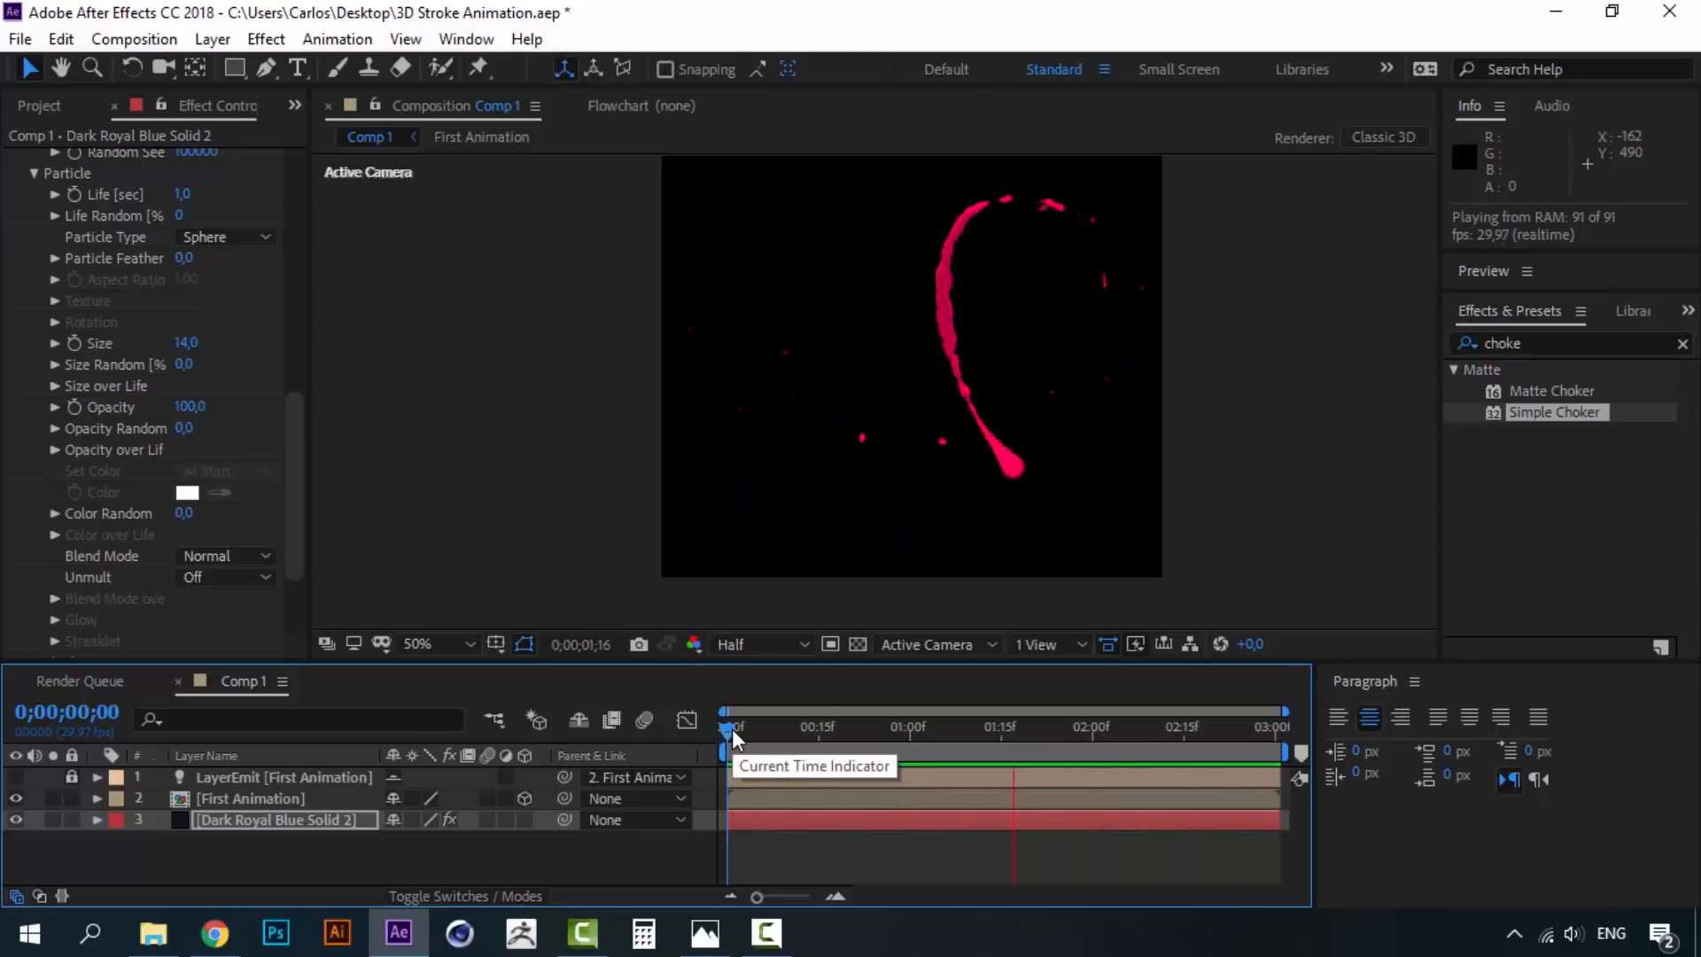
key(space)
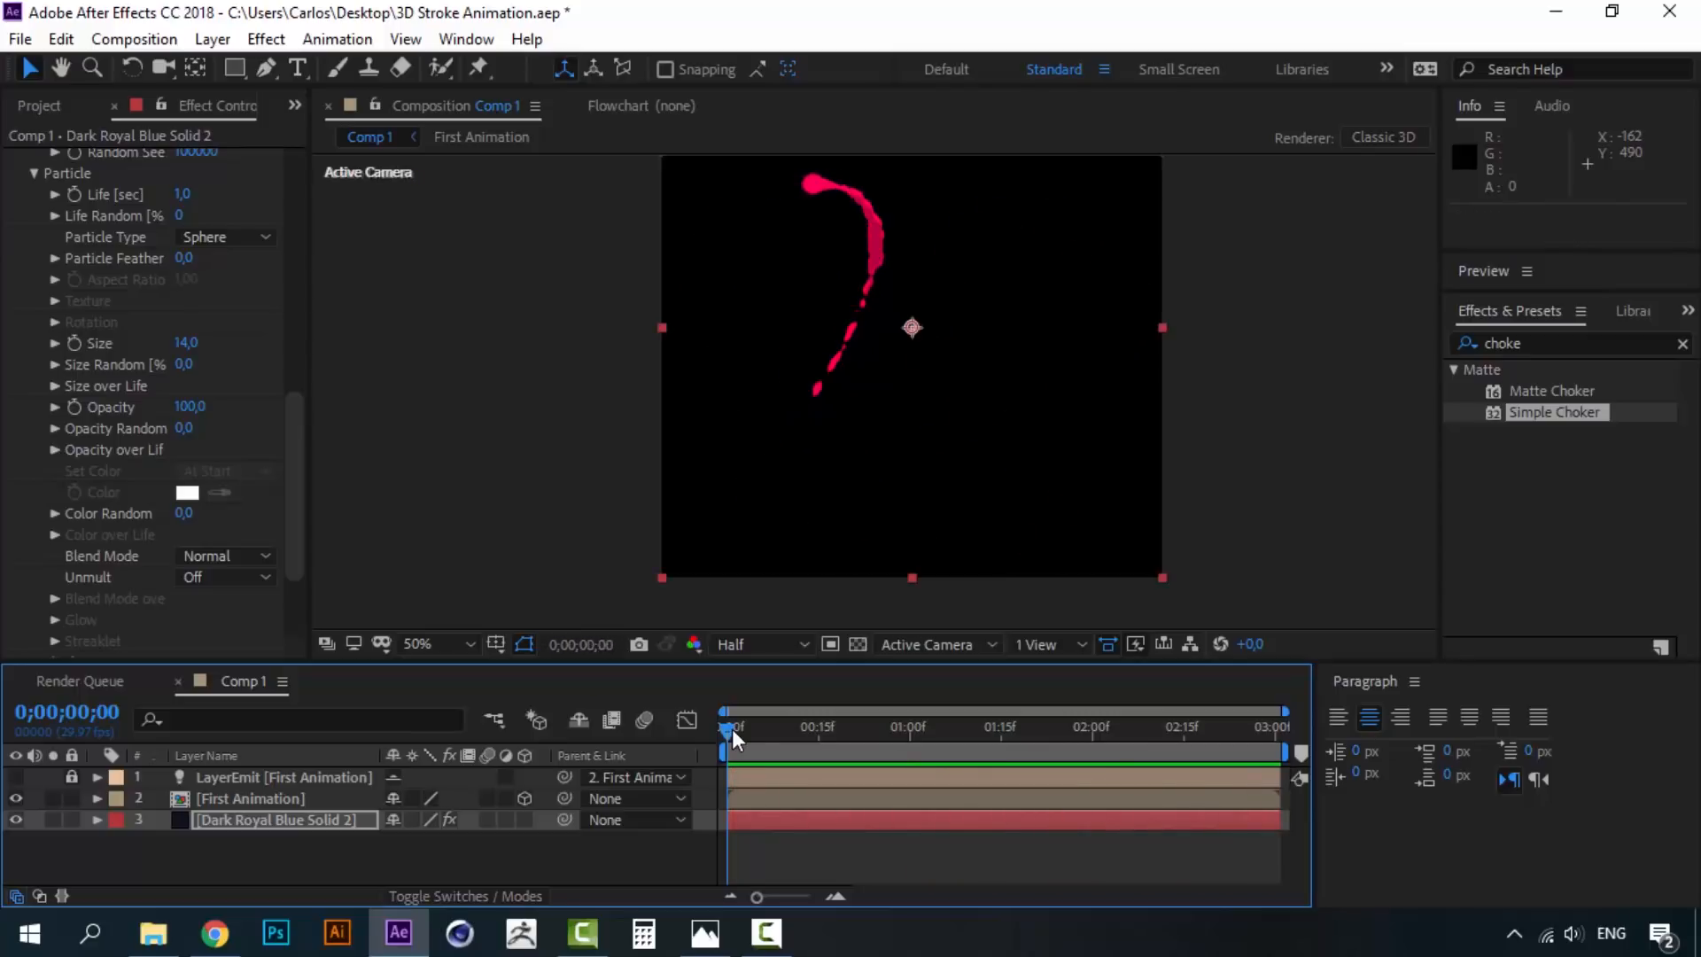
drag(825, 730, 895, 736)
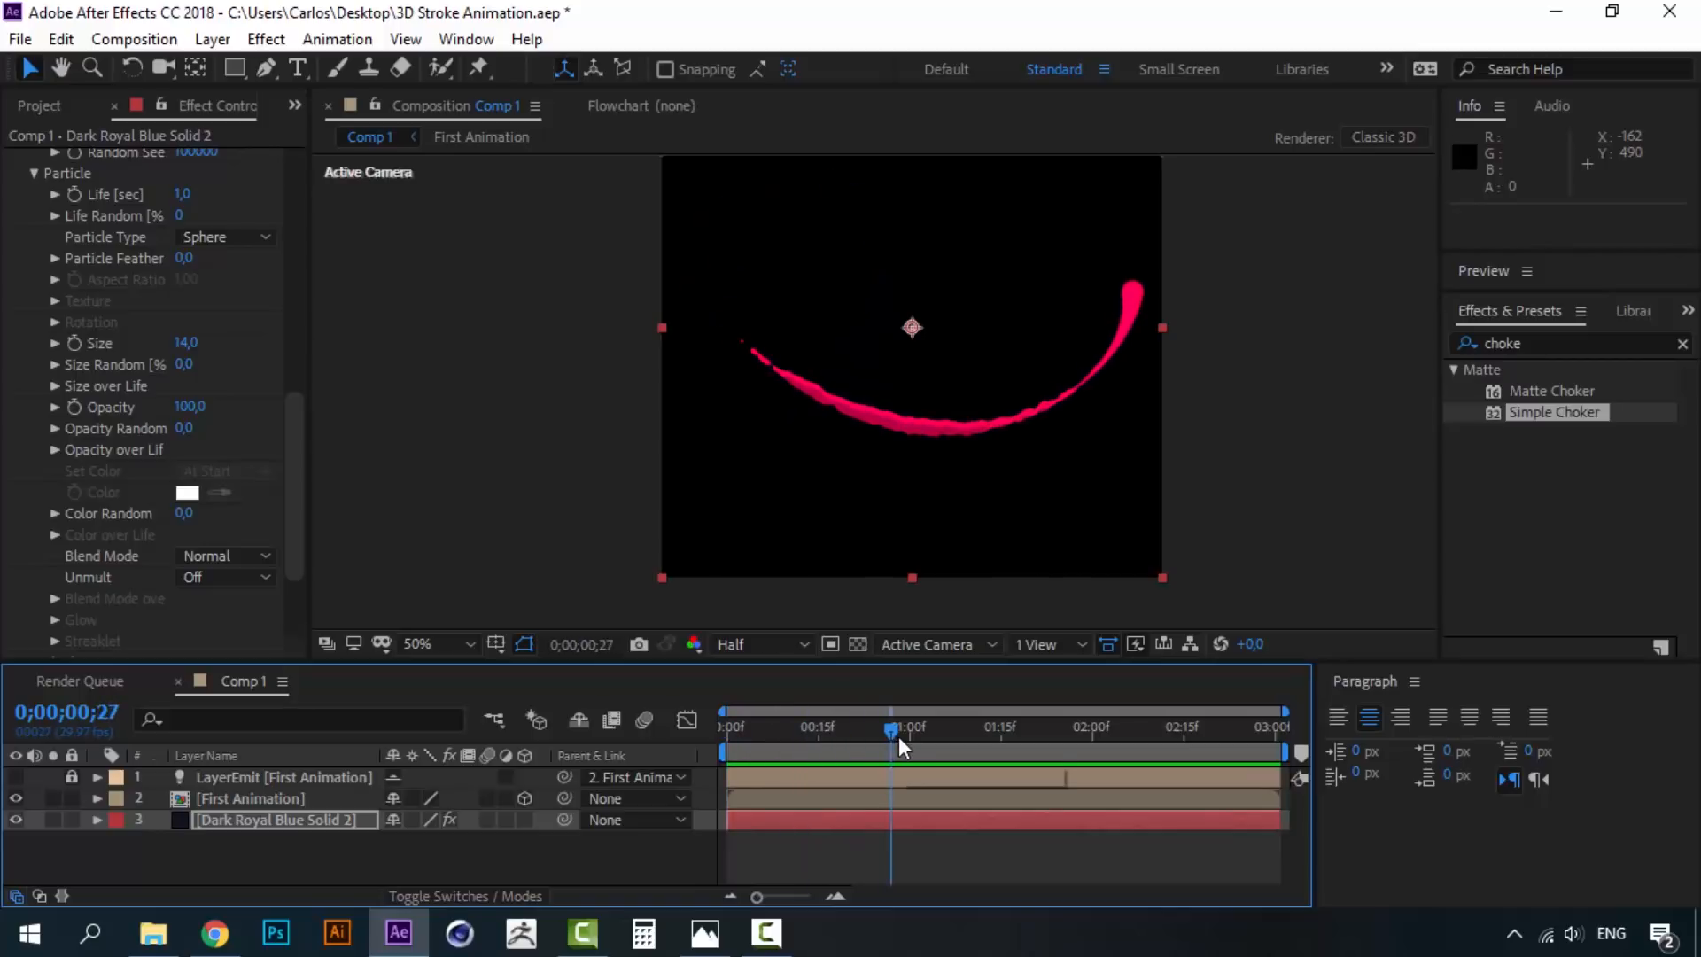
click(205, 854)
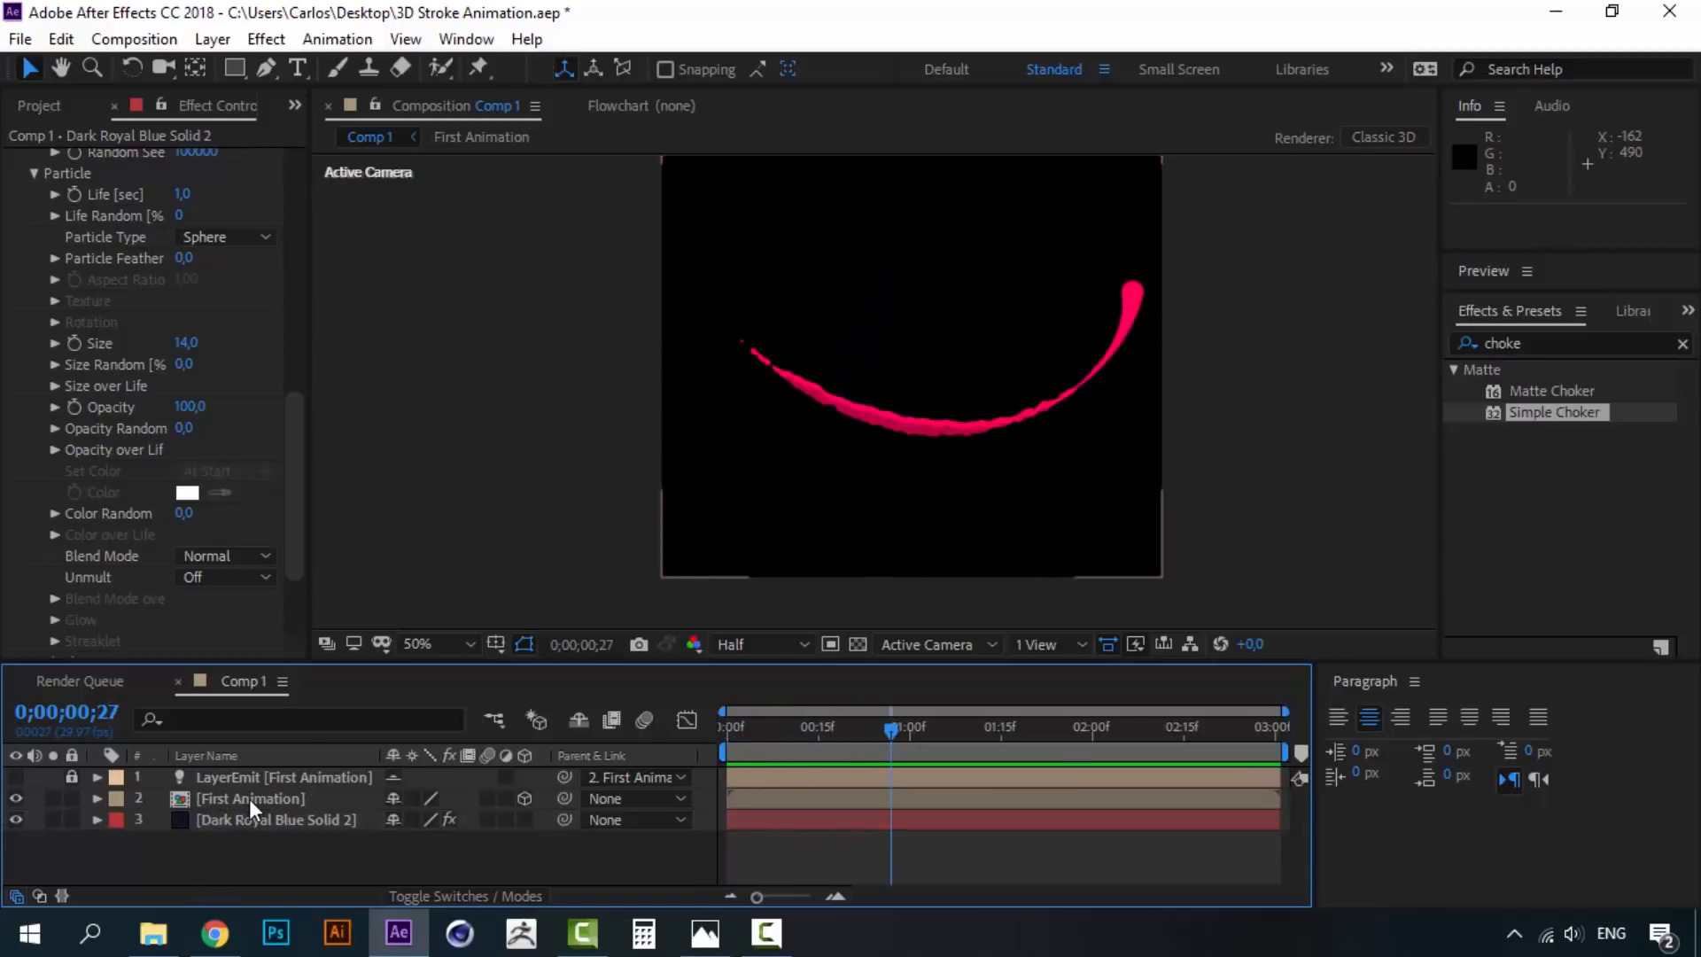
- Open the First Animation precomp and show Head 2's 3D Stroke settings near 3;18
double_click(248, 799)
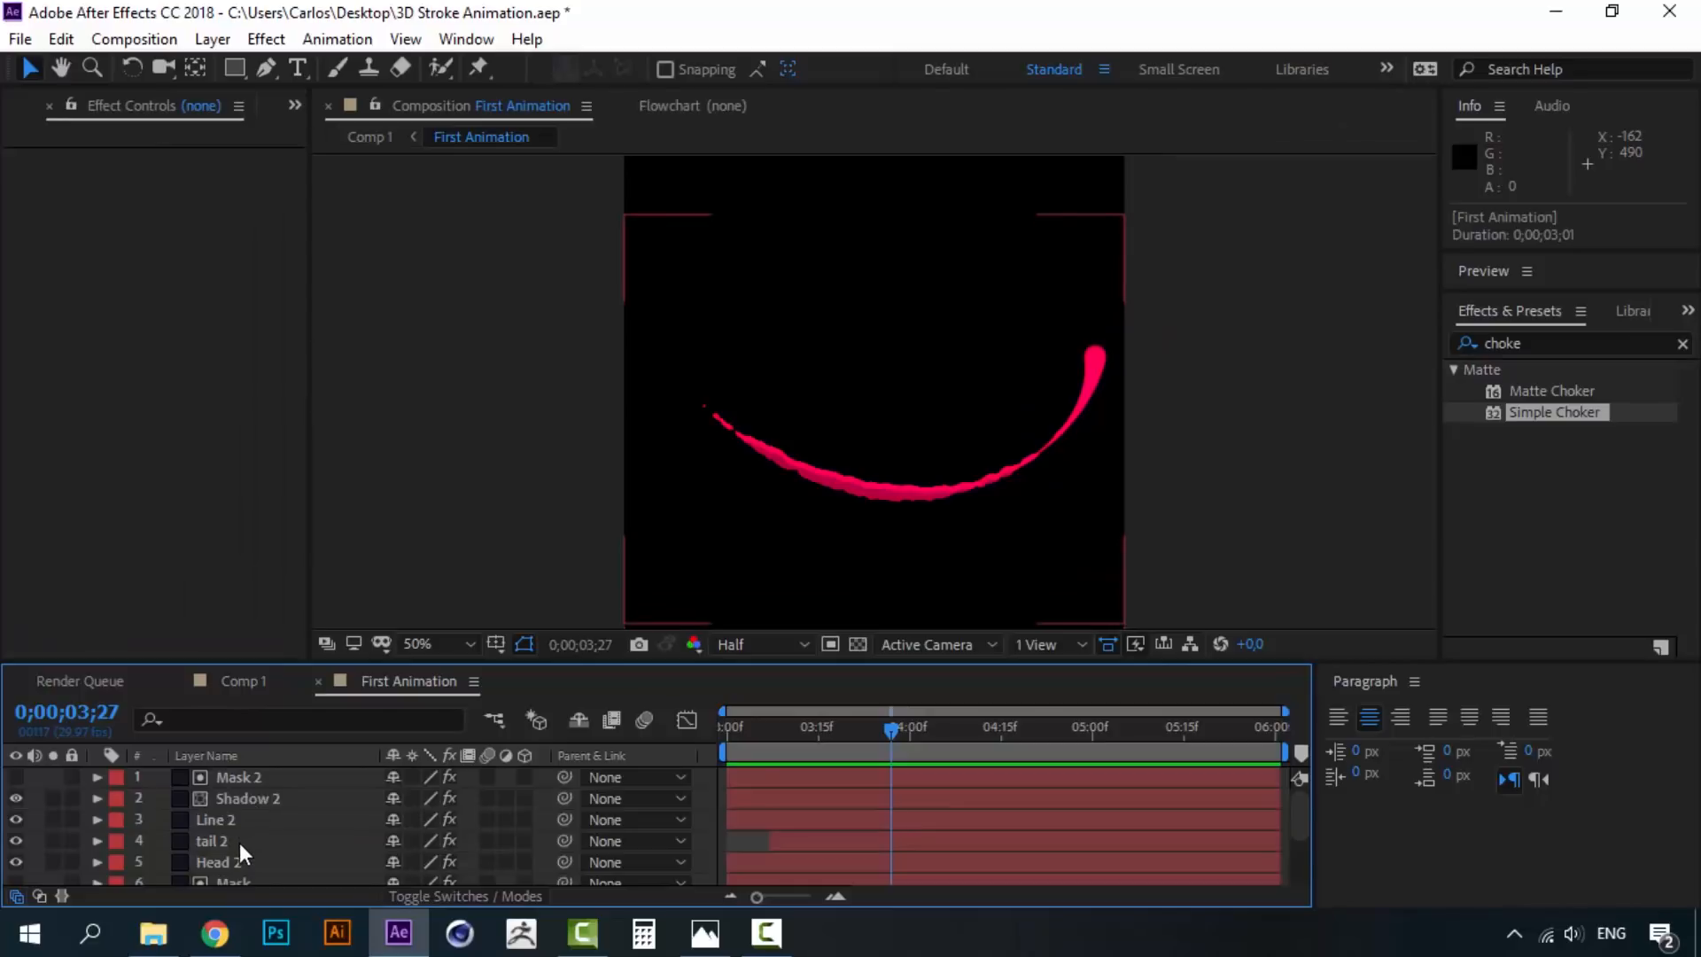
click(269, 863)
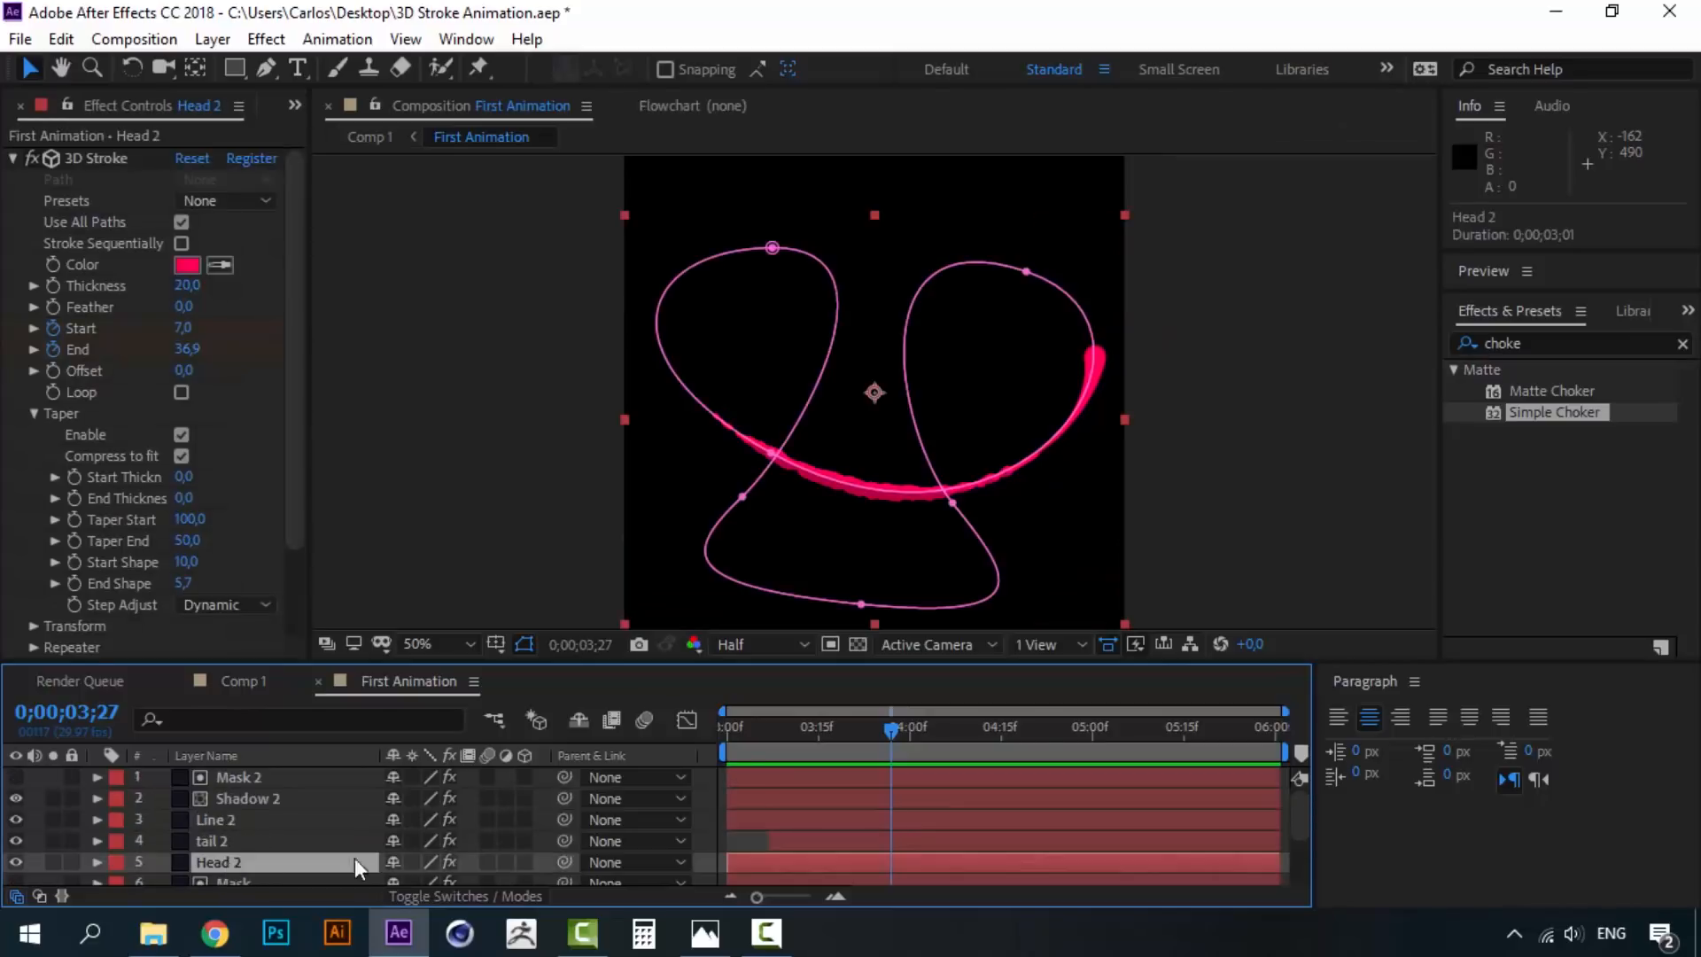
drag(786, 720, 848, 714)
- Search the effects list for 'glow' and compare against the reference animation
click(1599, 341)
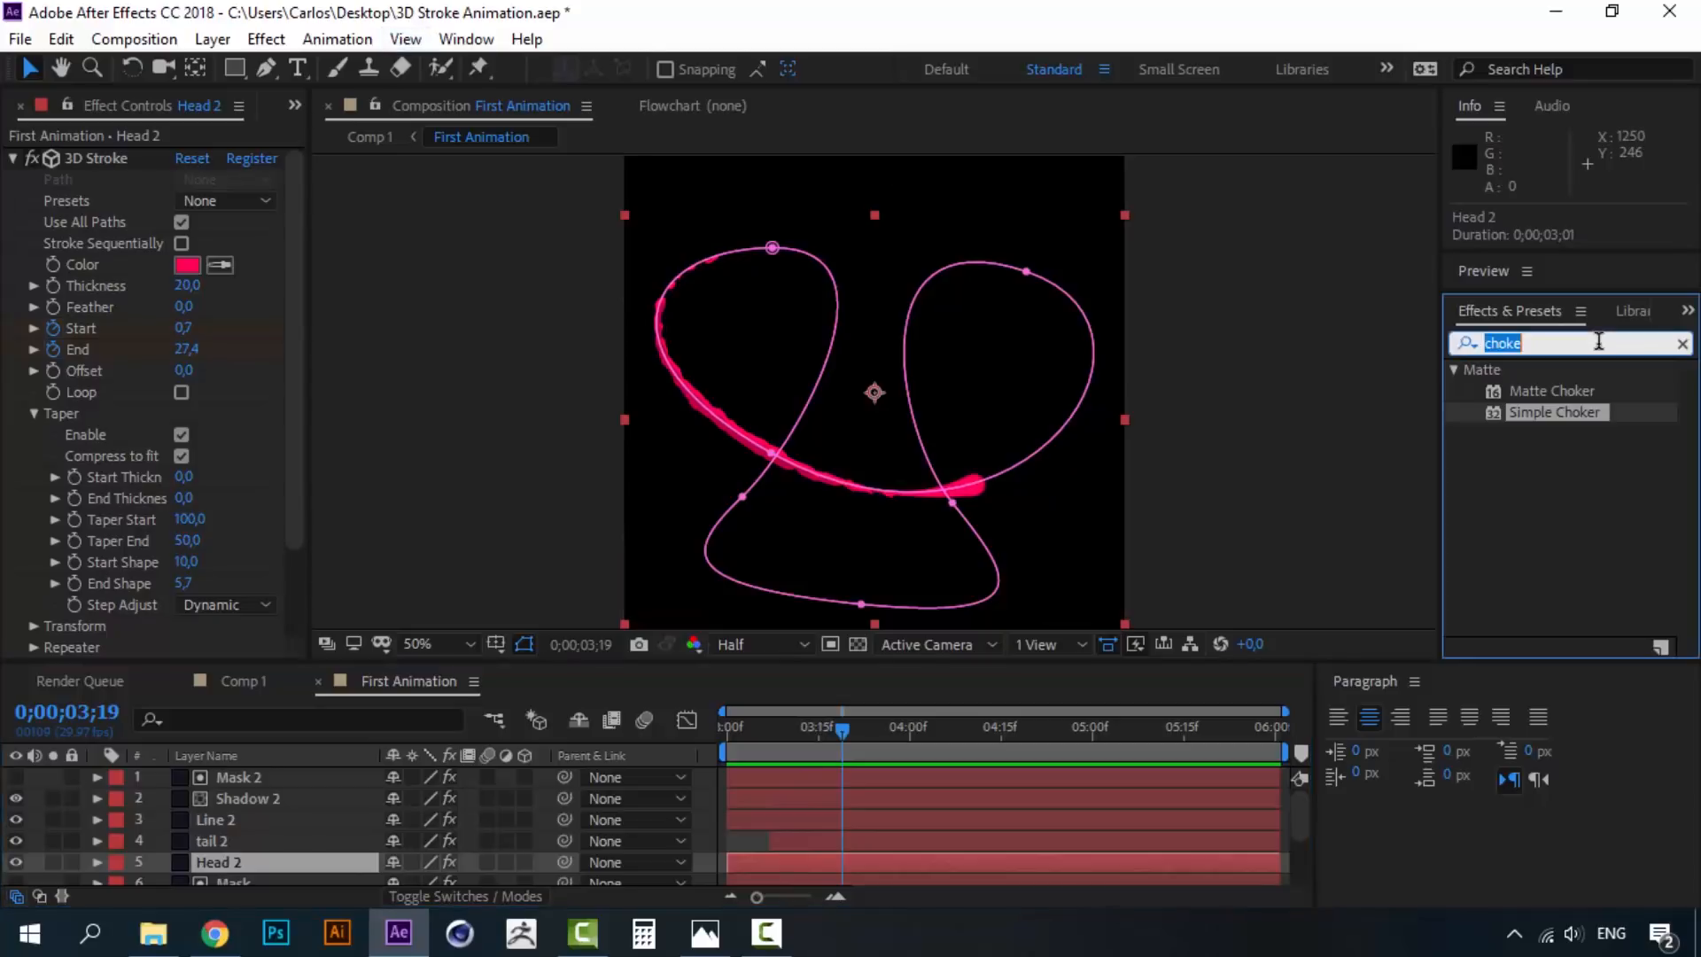
text(glow)
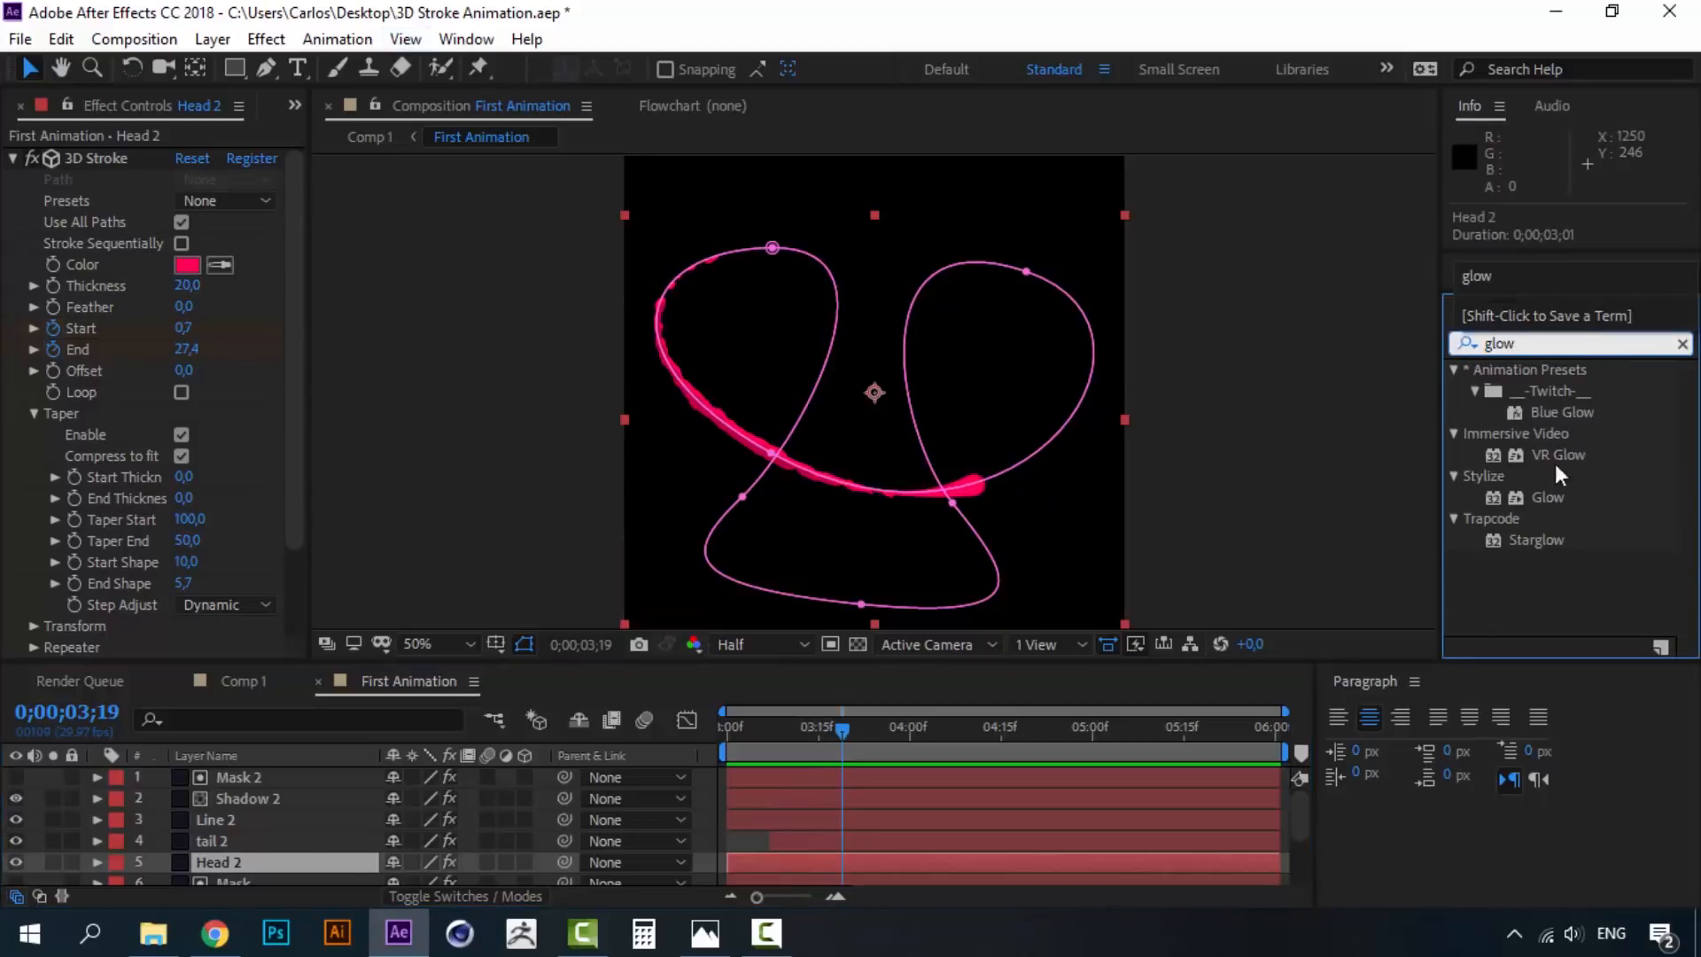
click(705, 933)
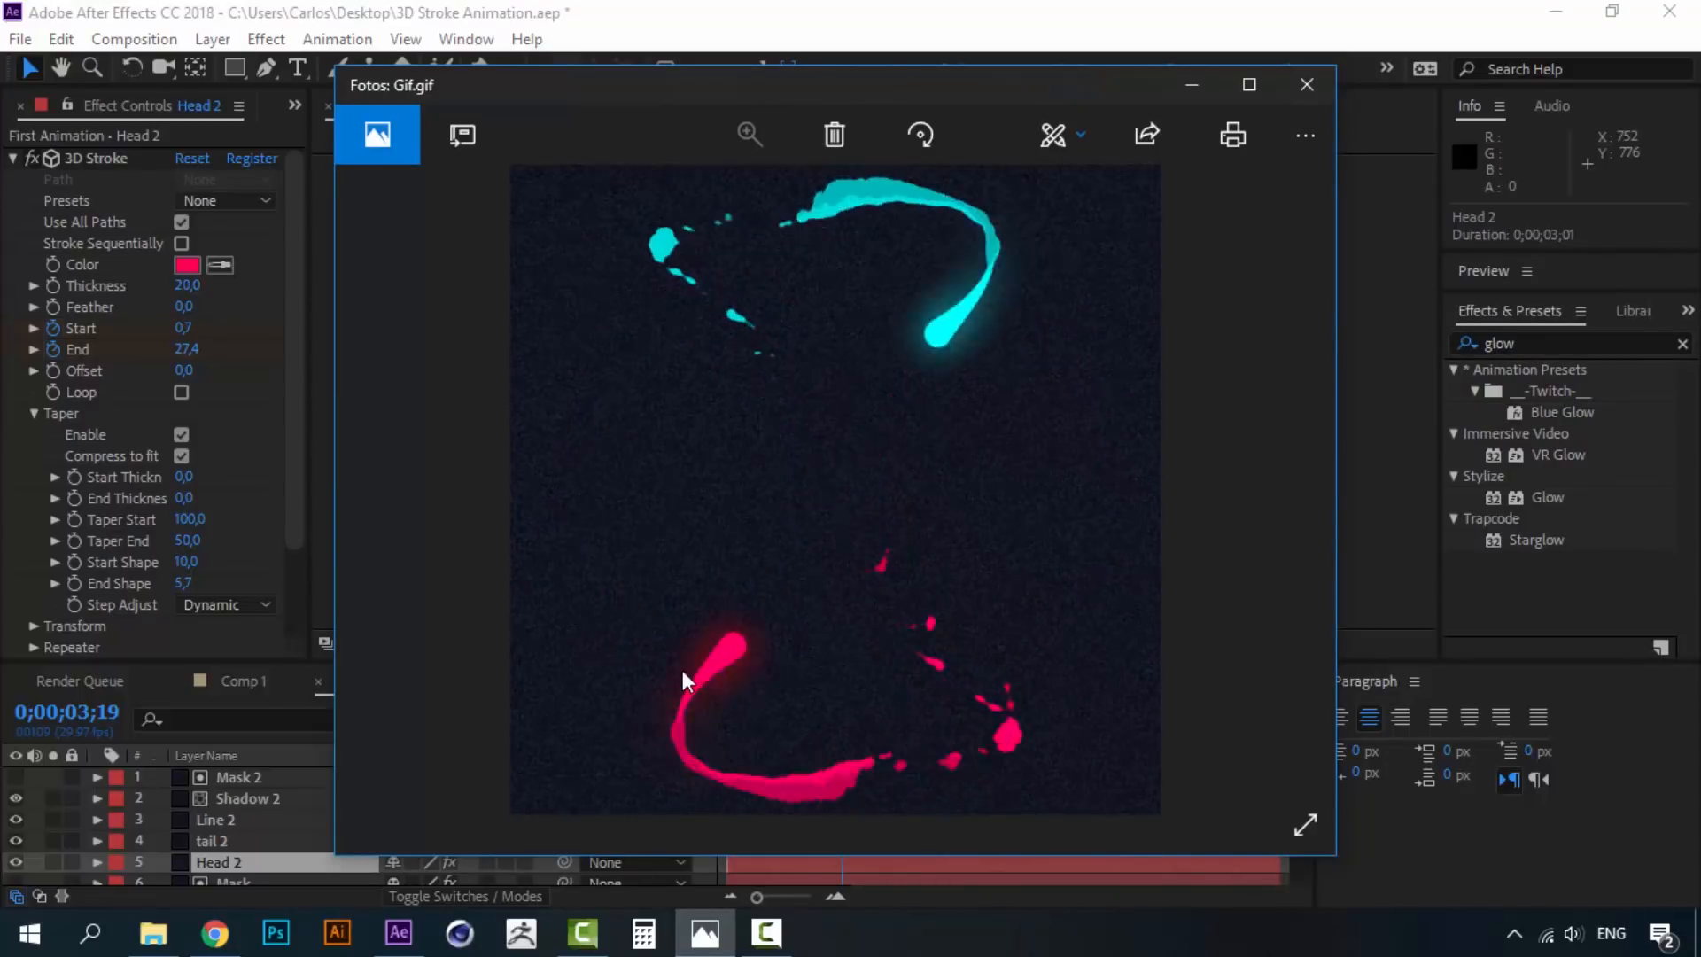
click(1194, 87)
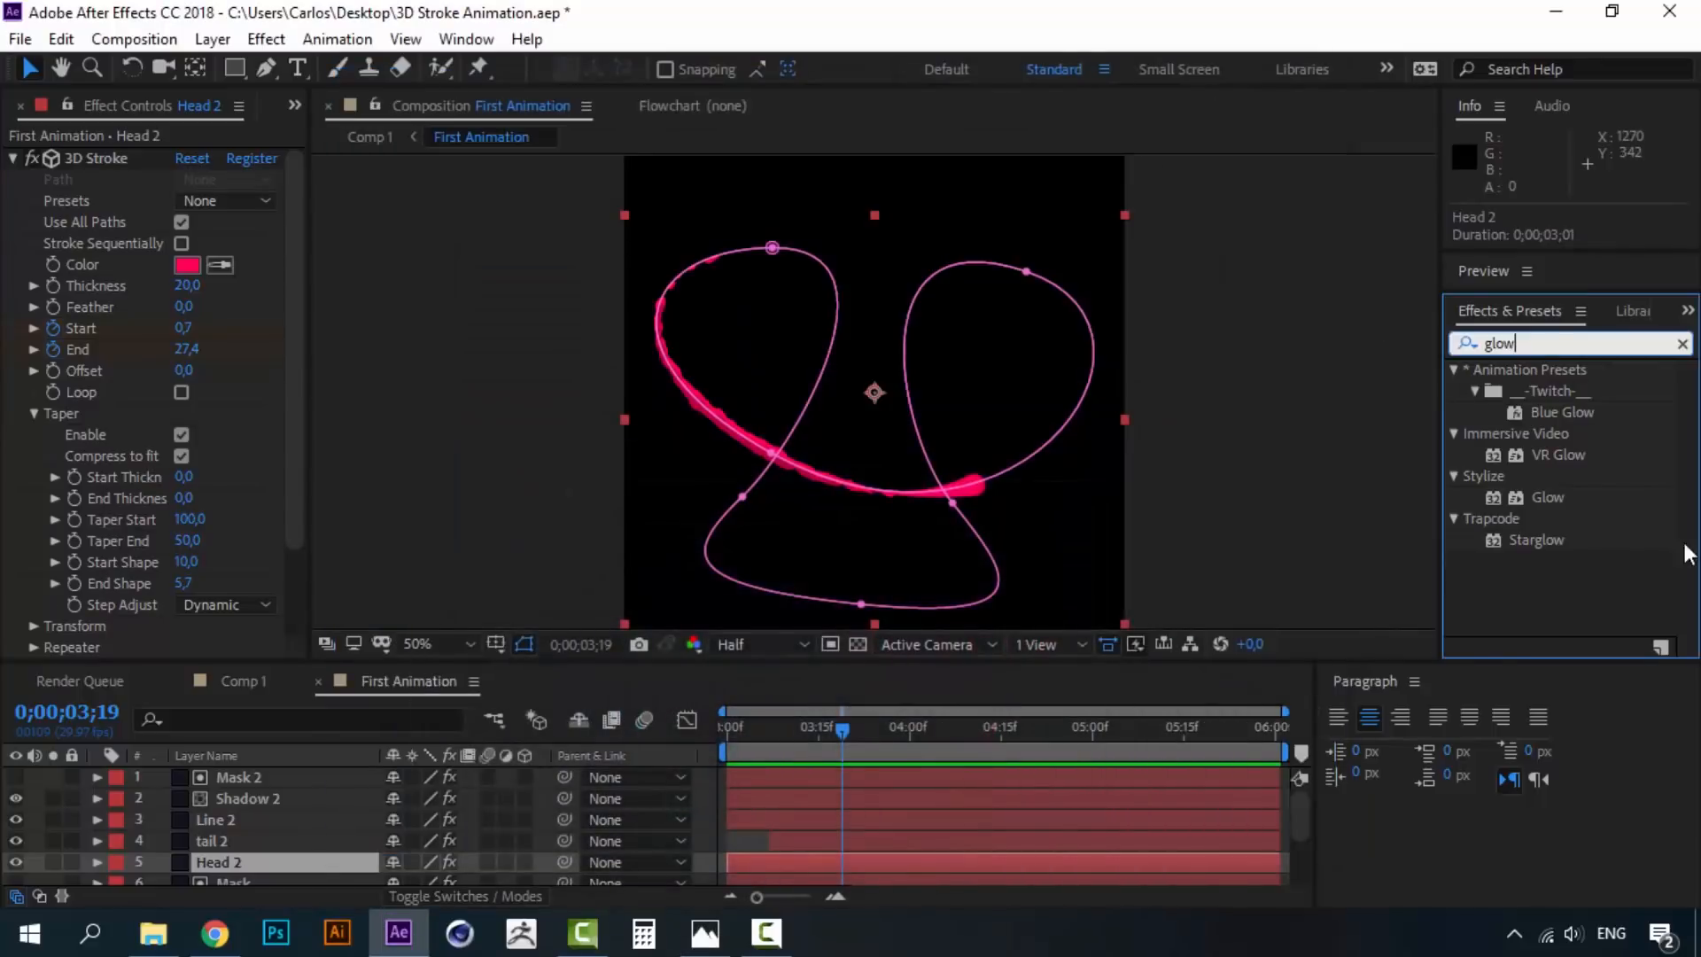
- Apply a Glow effect to Head 2 with radius 70 and intensity 1.3
double_click(1549, 496)
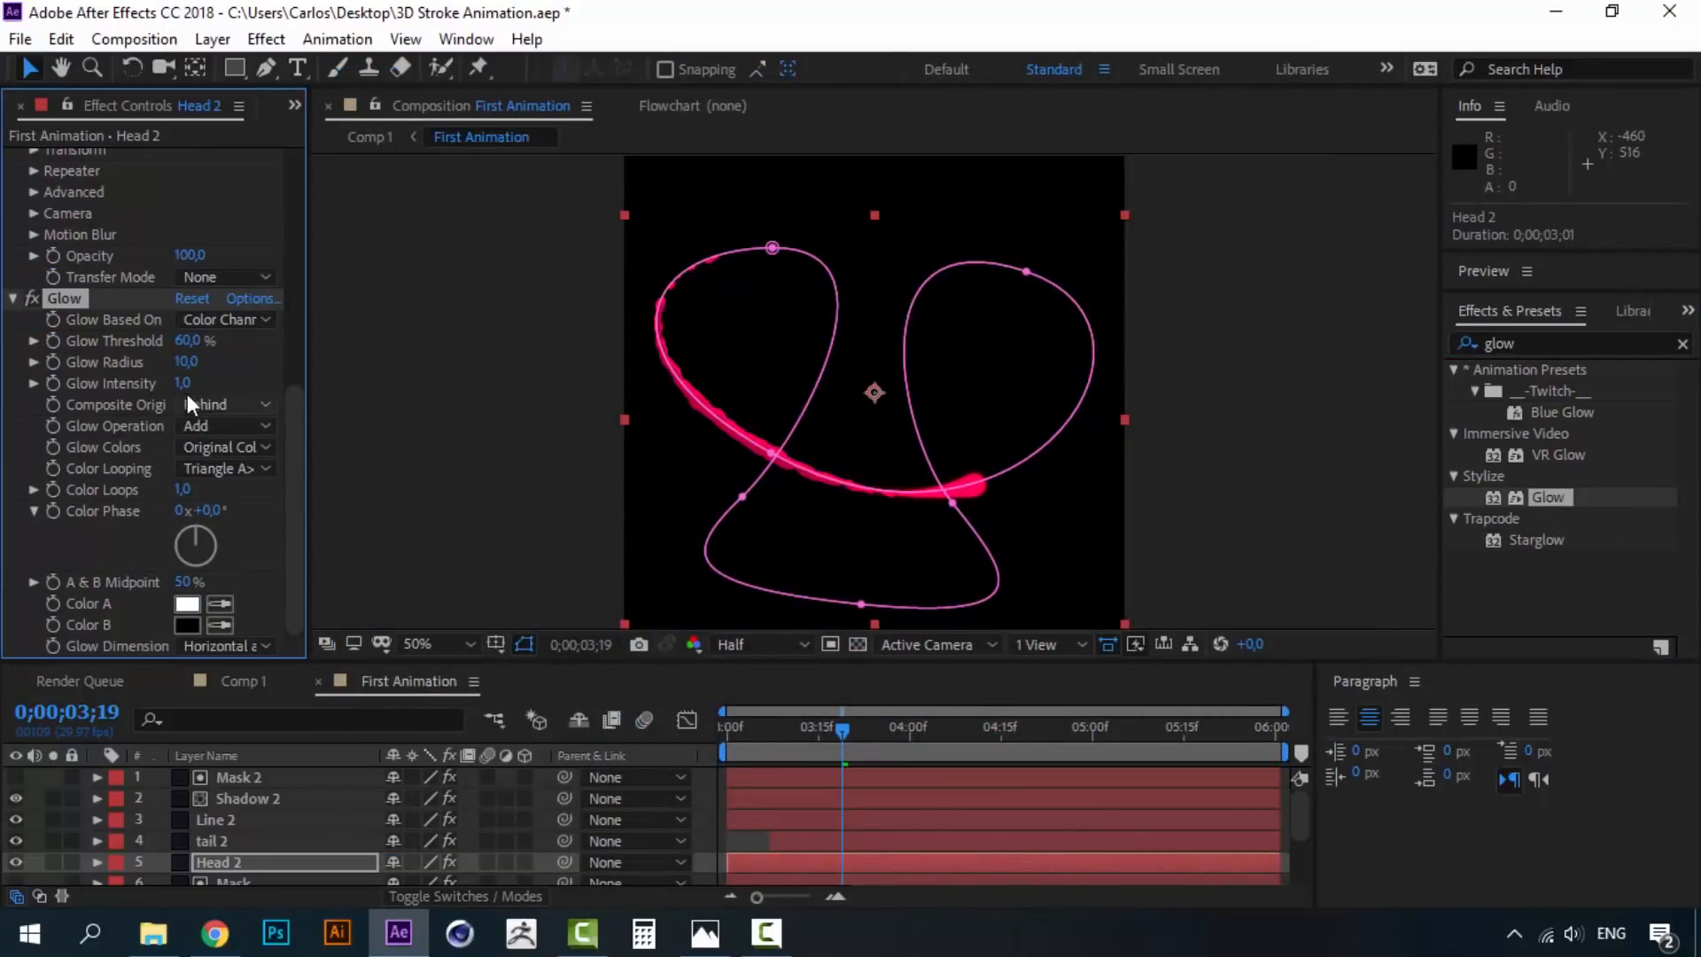
drag(186, 362, 228, 361)
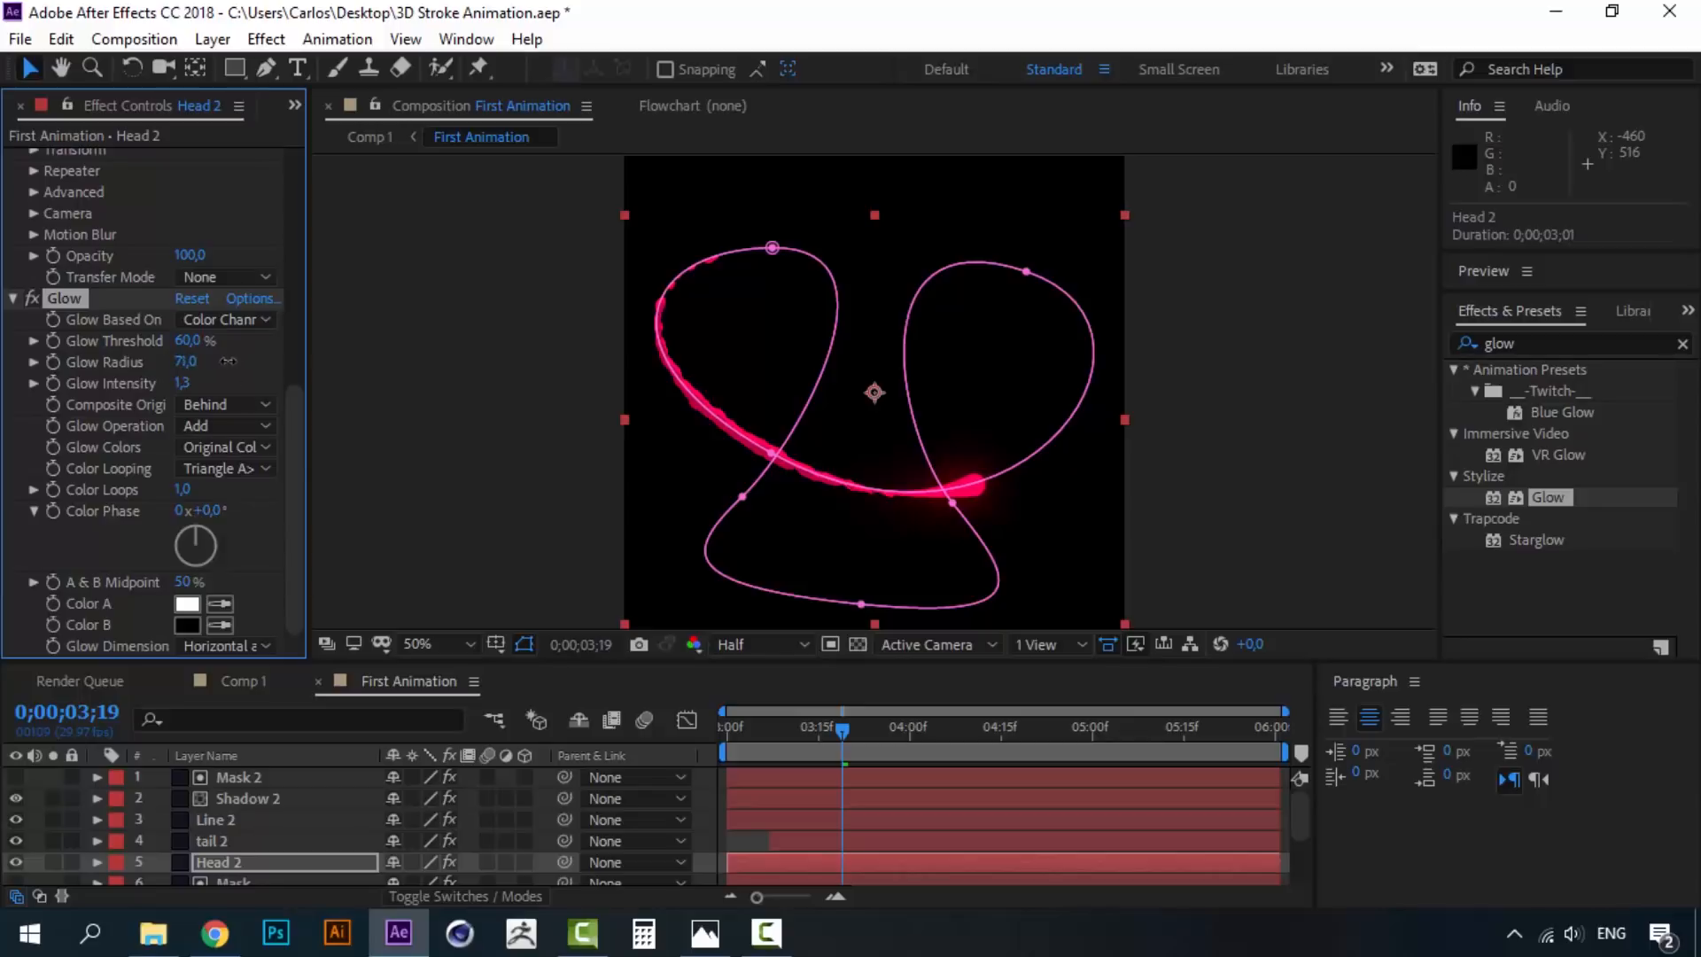
click(187, 362)
text(70)
key(Return)
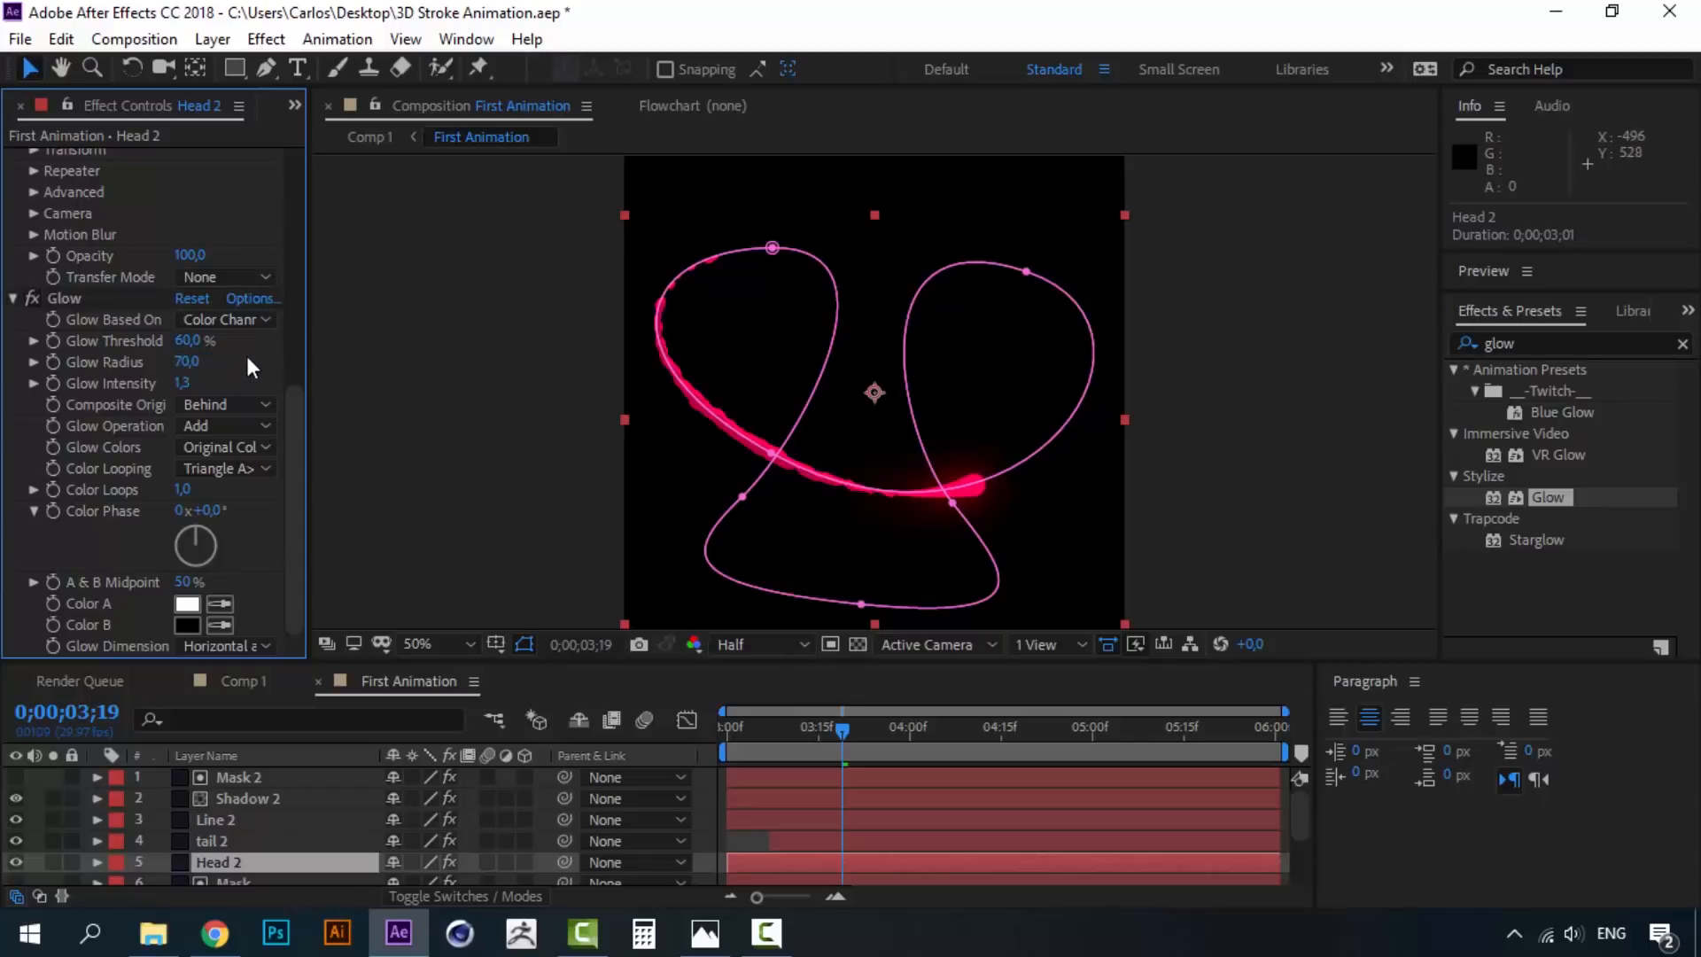
- Close the First Animation precomp, unlock LayerEmit, and review the Comp 1 layers
click(317, 683)
click(225, 840)
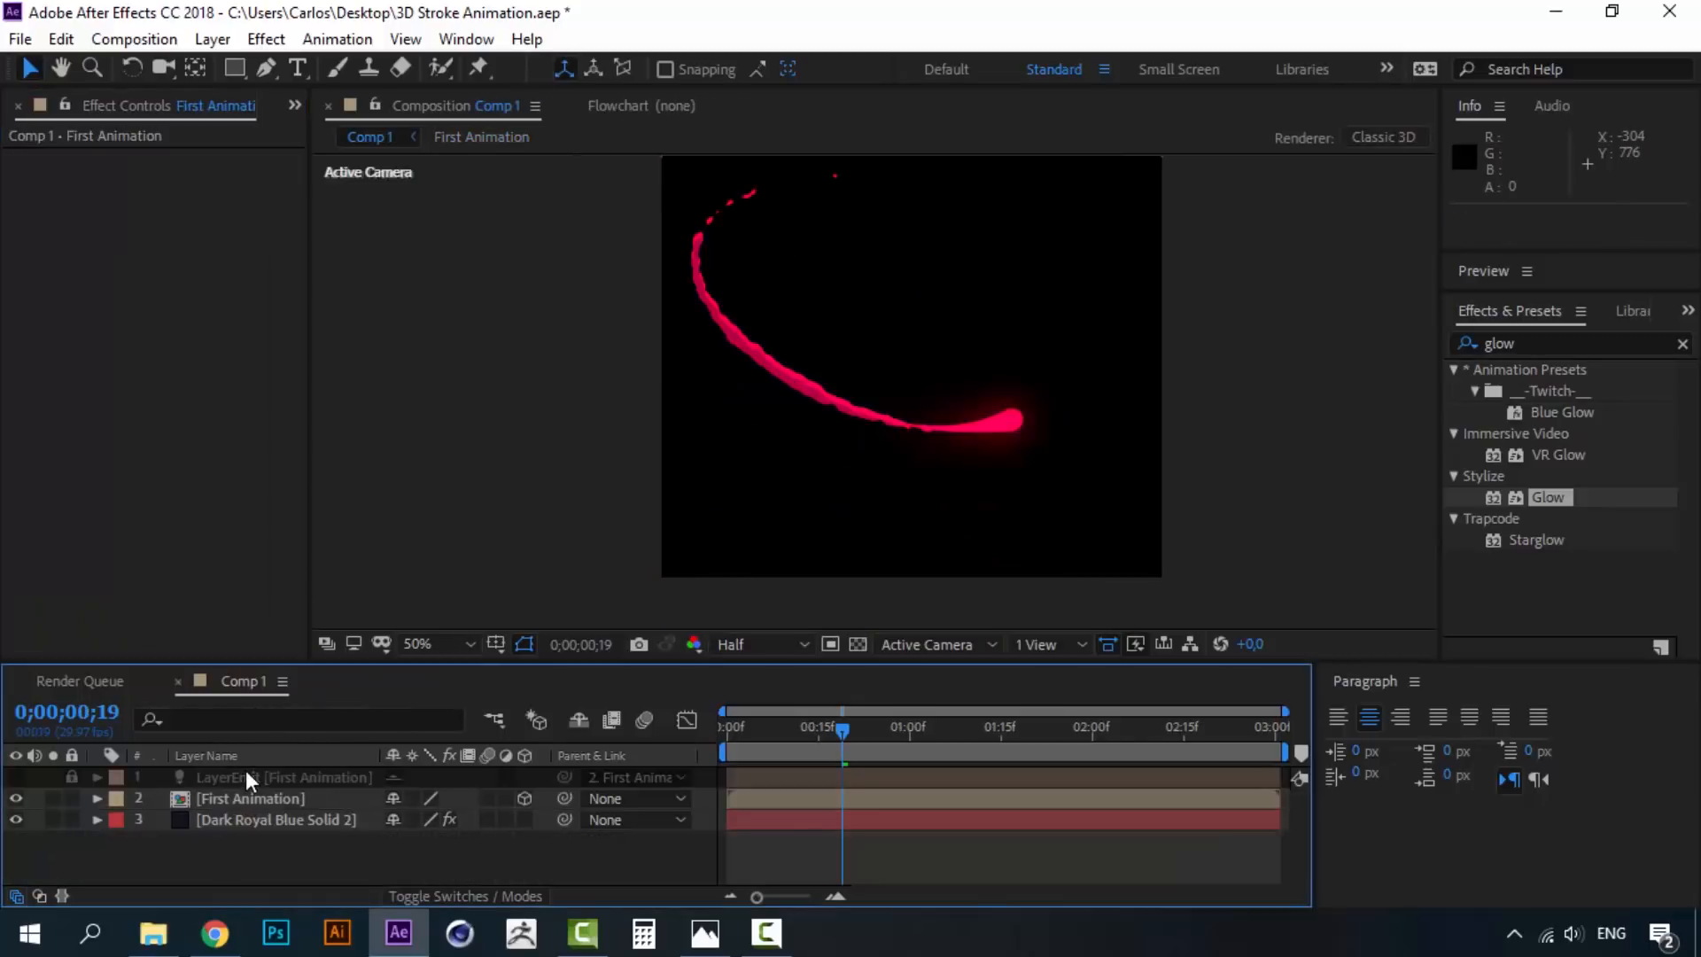
click(68, 771)
click(291, 778)
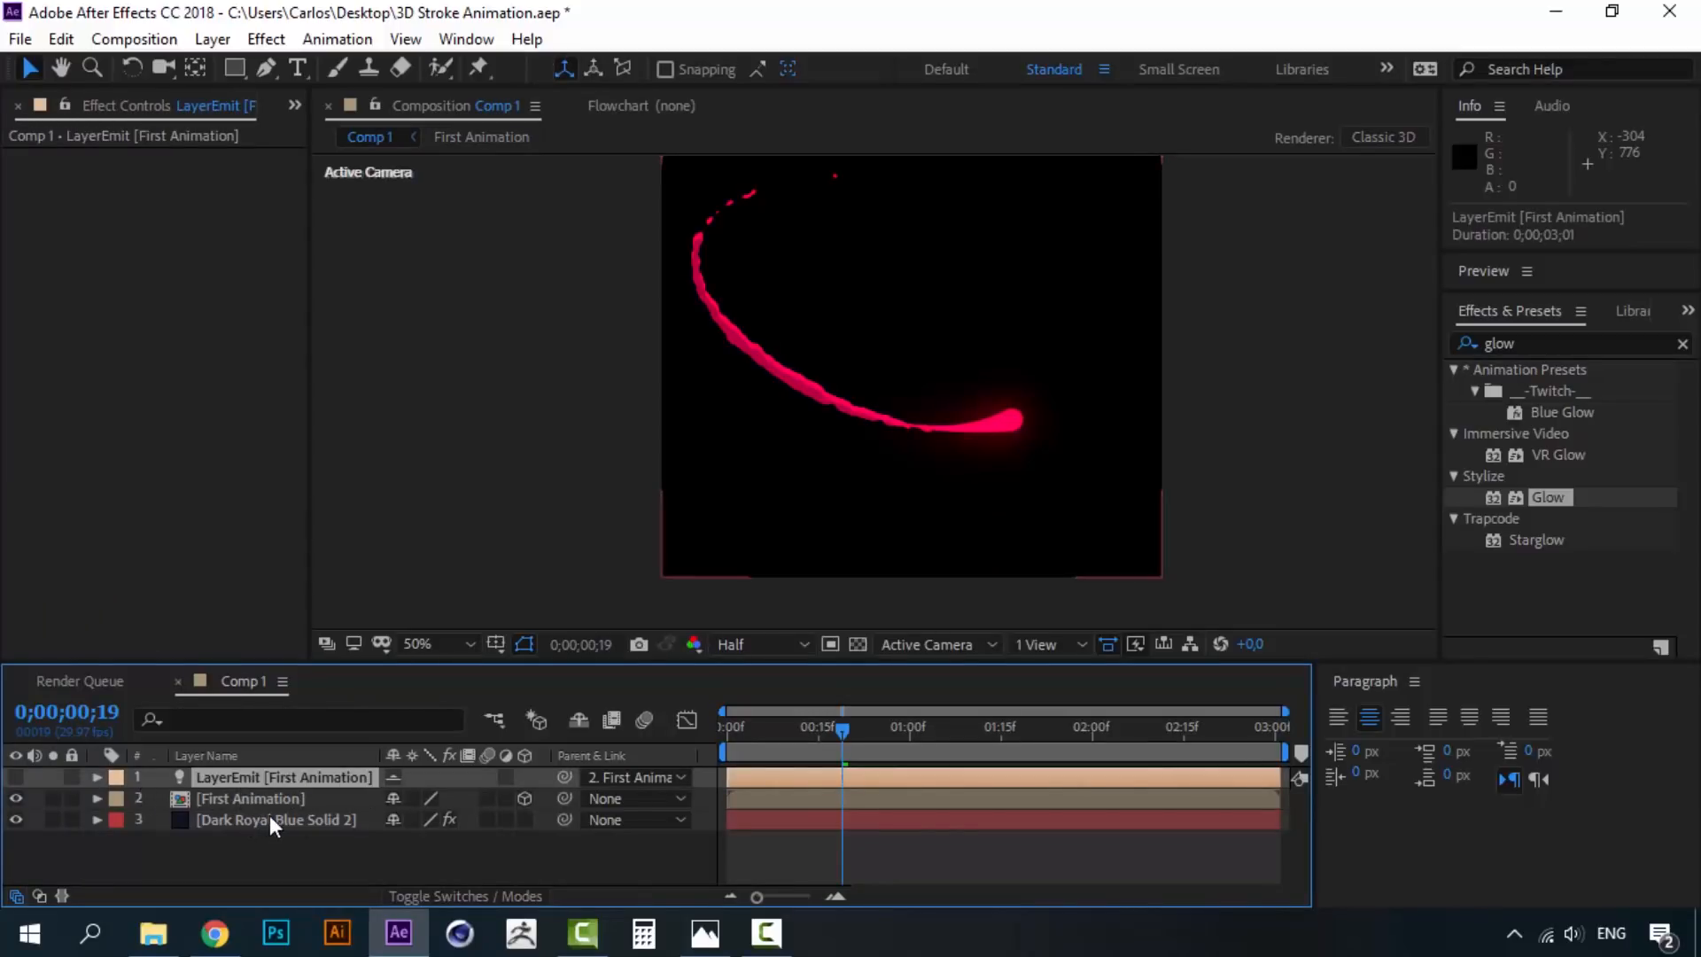
click(269, 816)
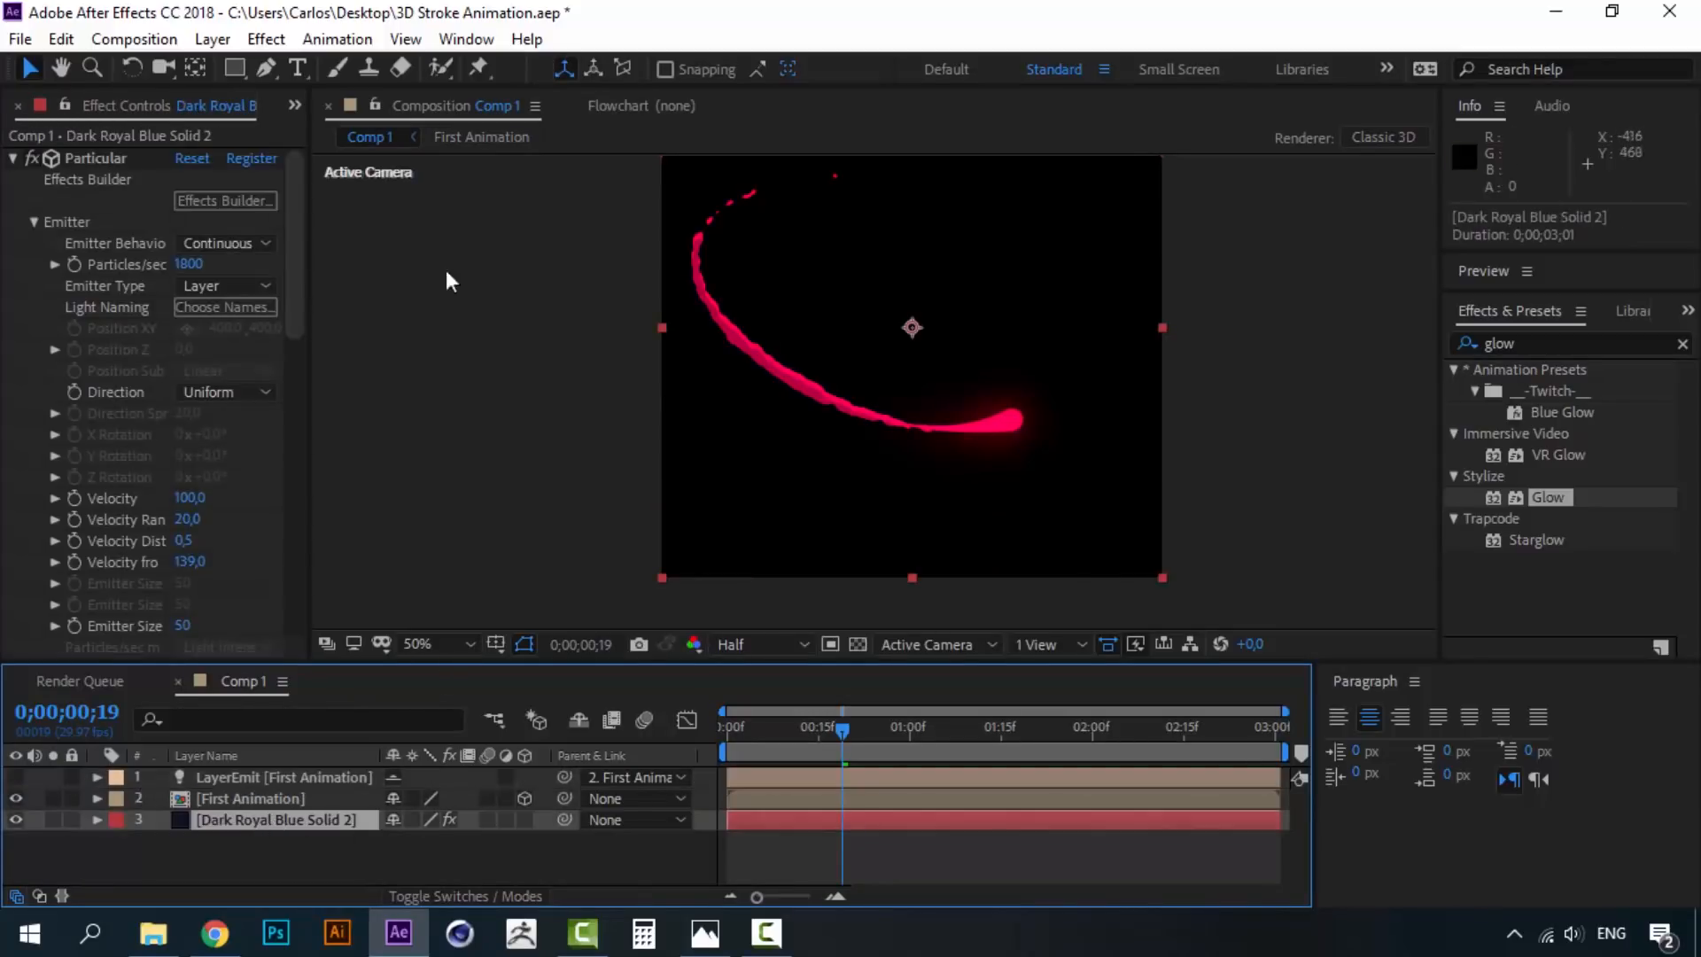
click(279, 797)
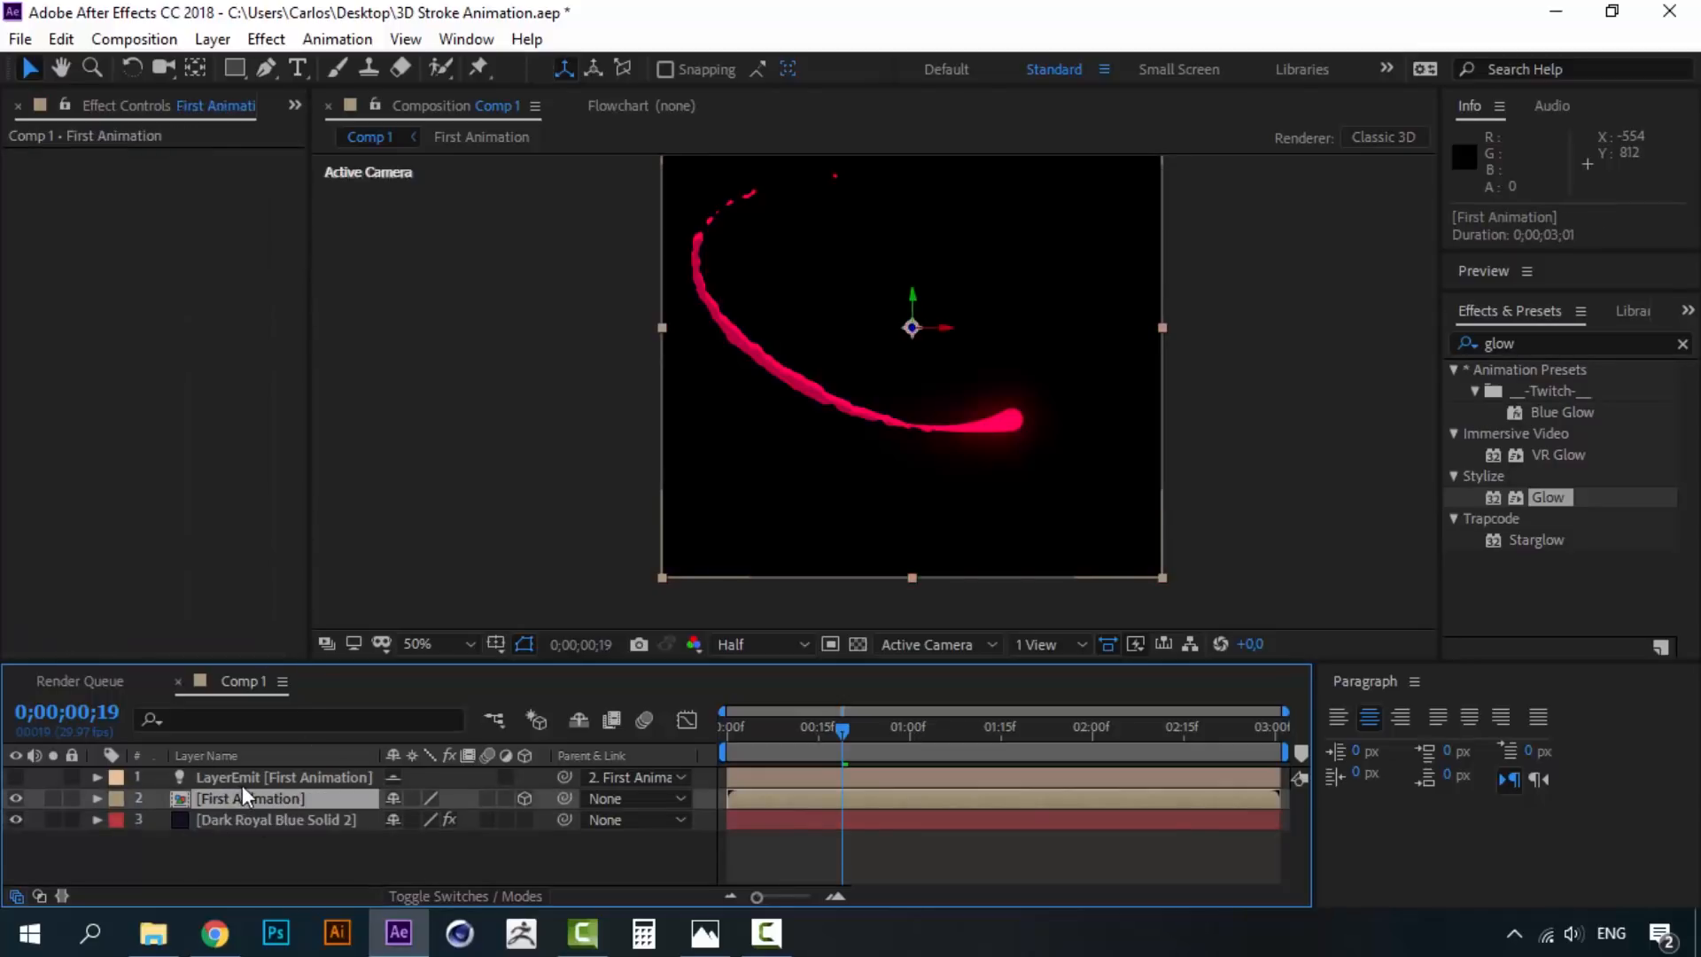
click(247, 783)
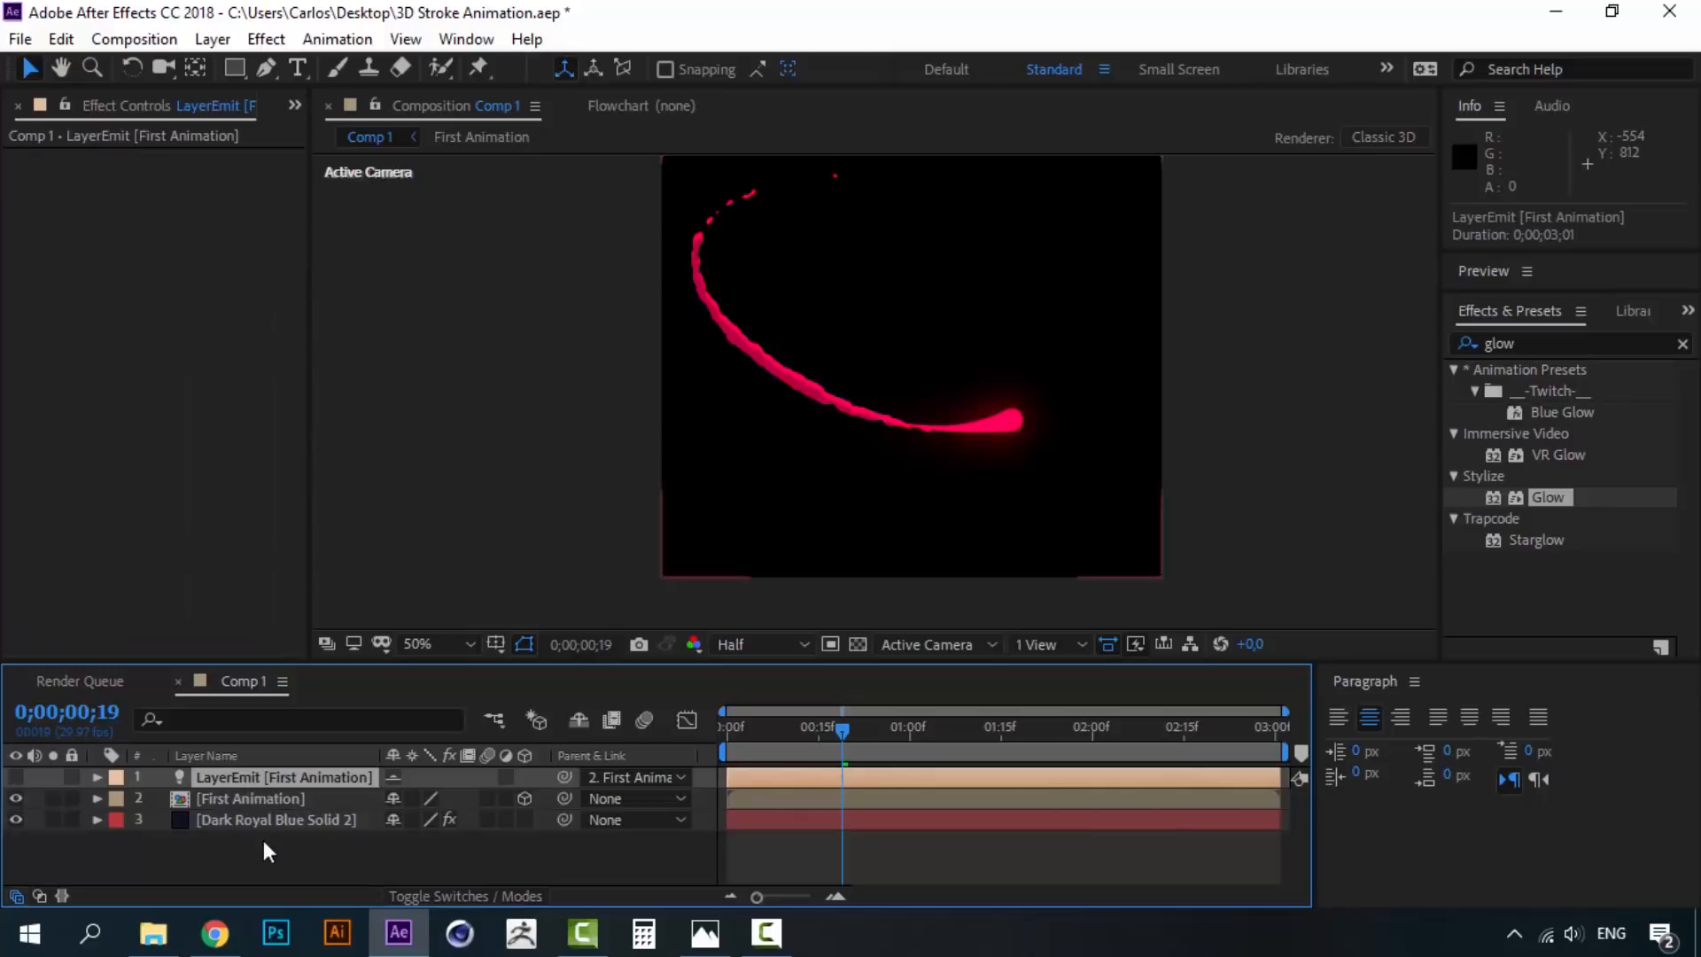
- Pre-compose LayerEmit, First Animation and the particle solid into a precomp named One
shift+click(263, 825)
right_click(263, 824)
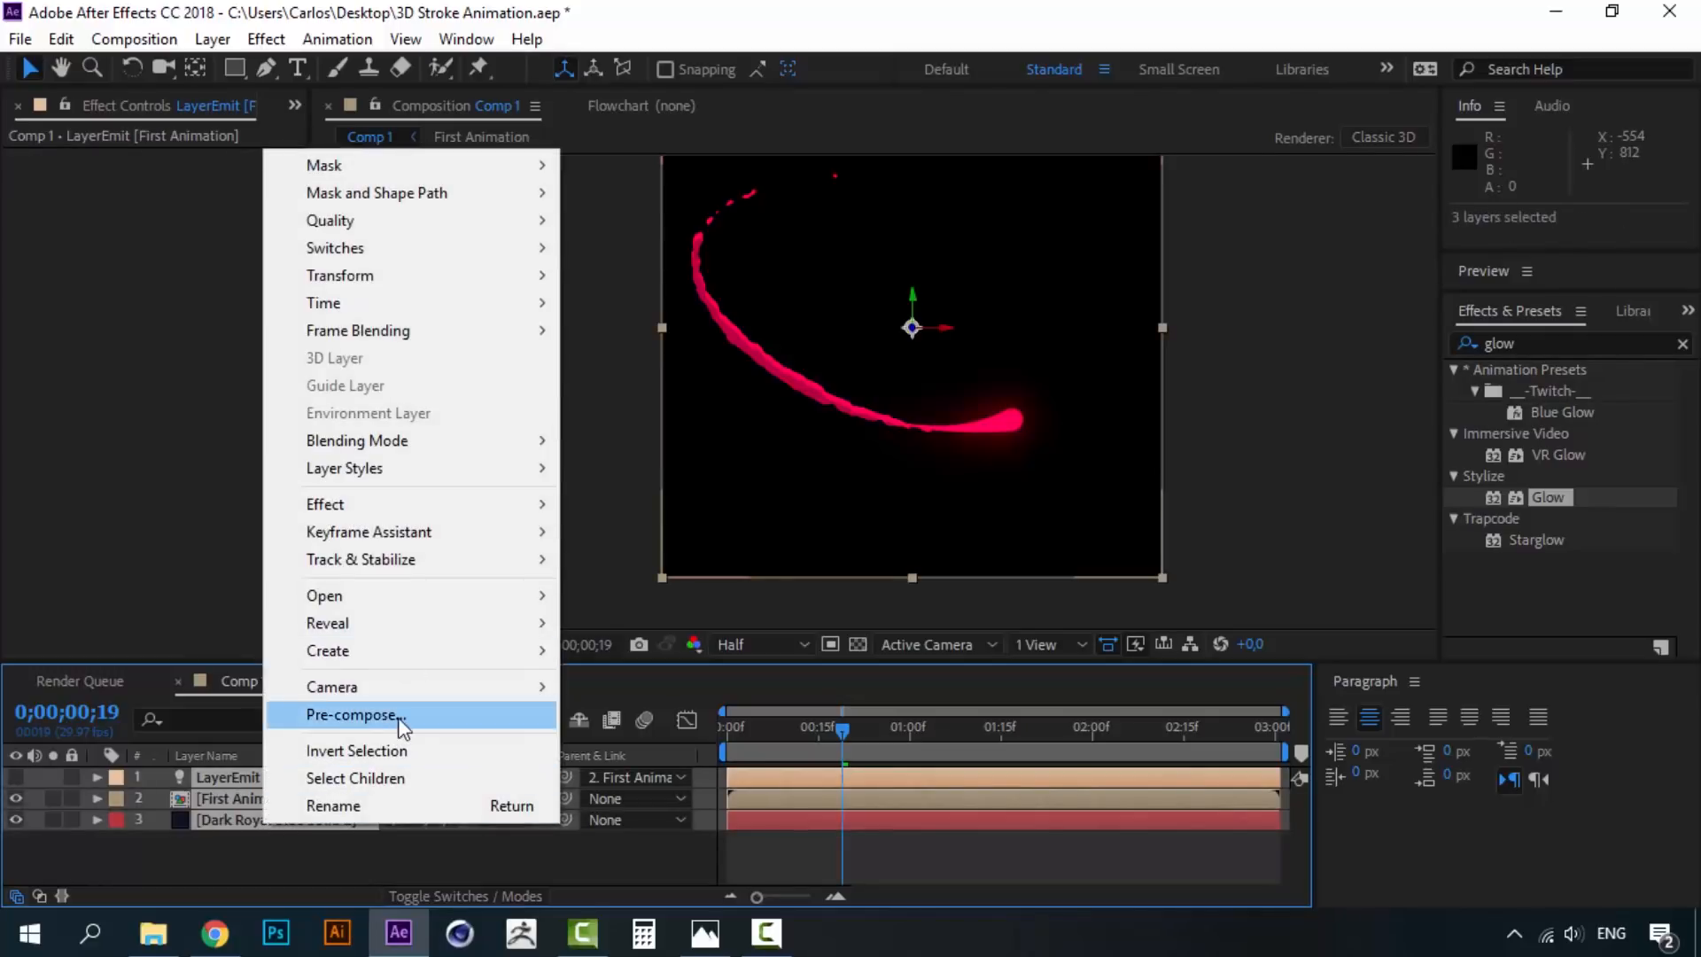
click(403, 716)
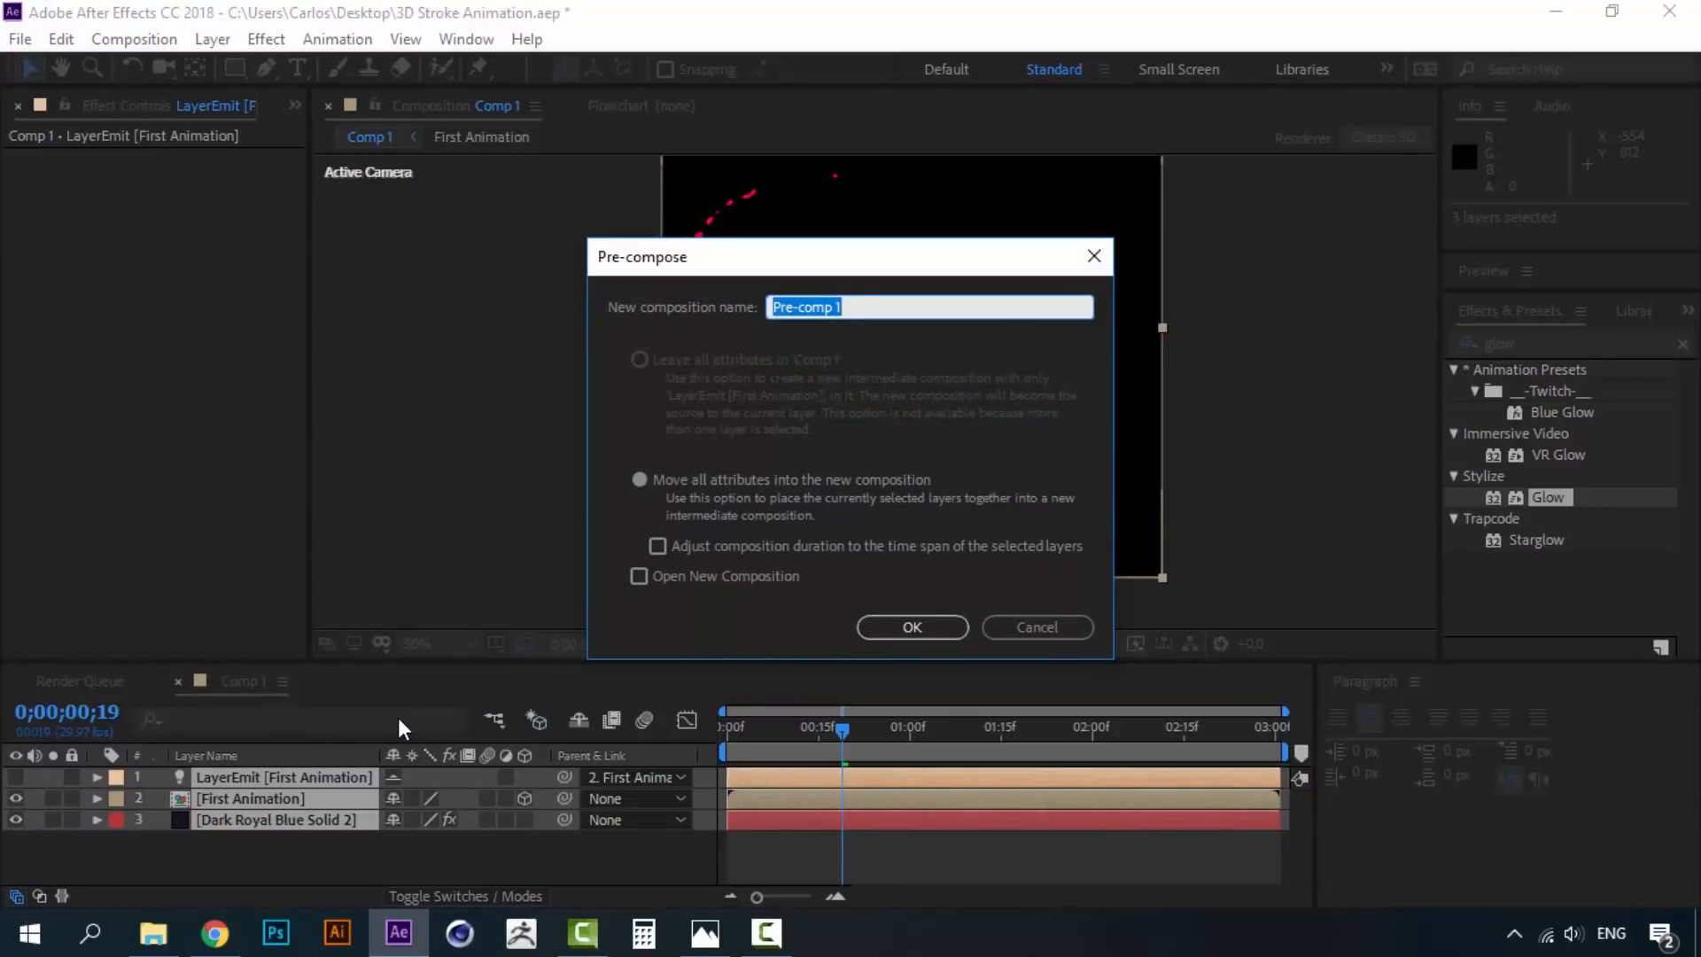
text(One)
click(922, 629)
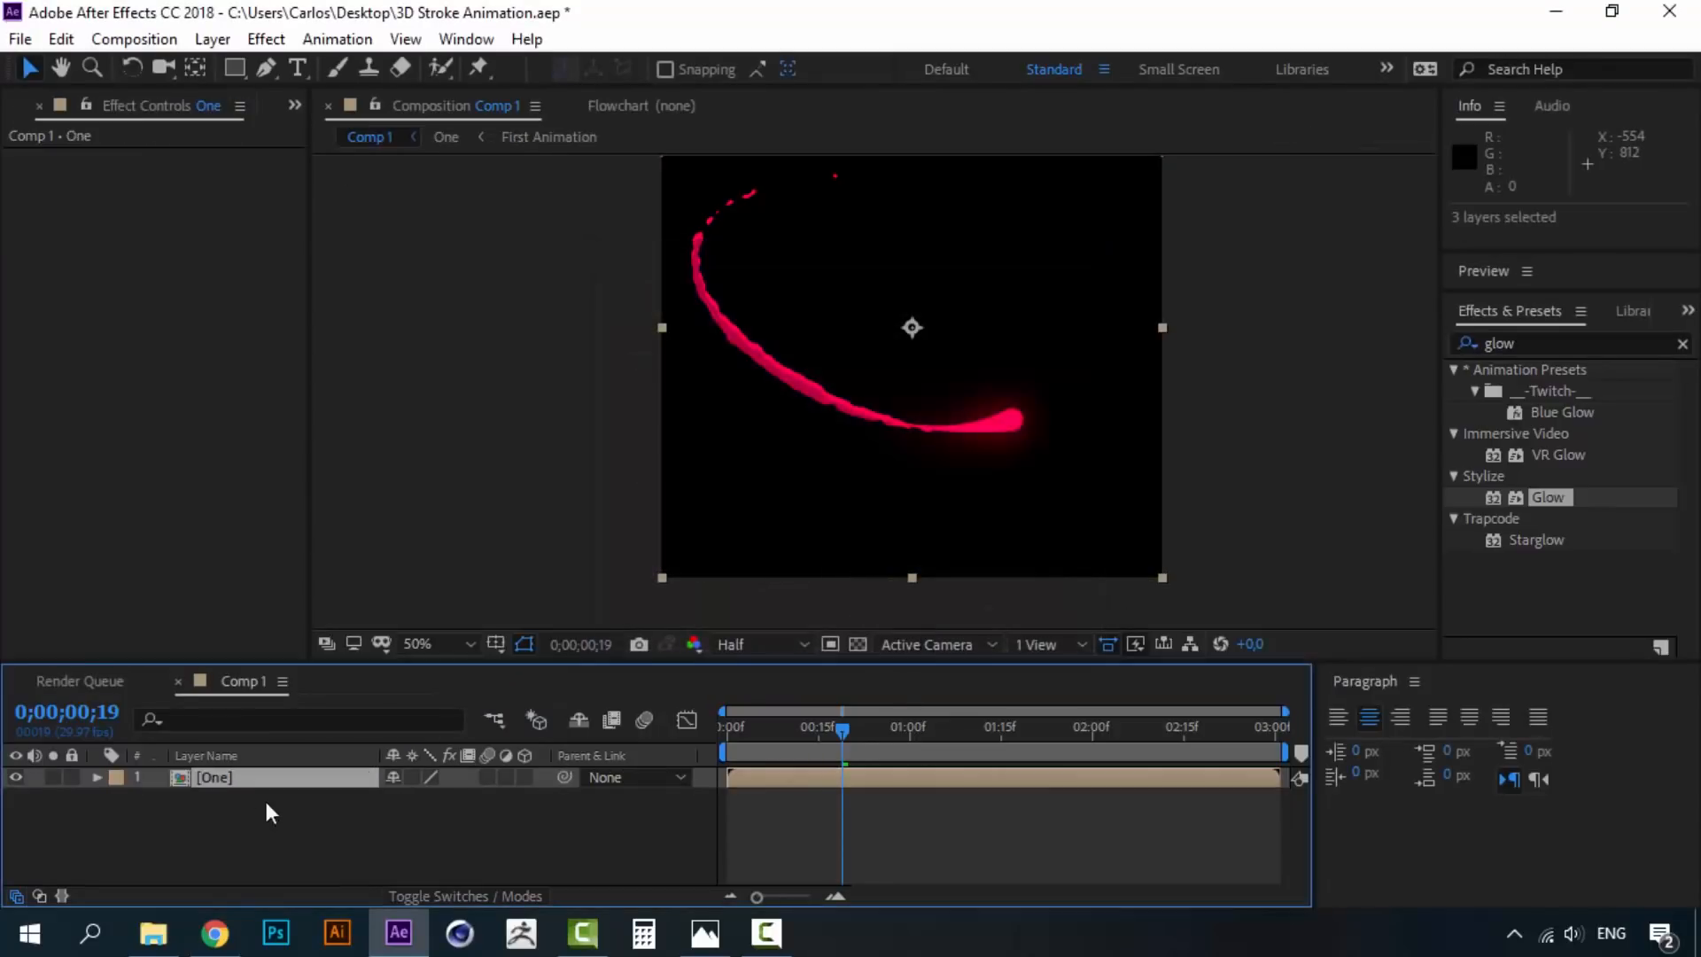
click(209, 837)
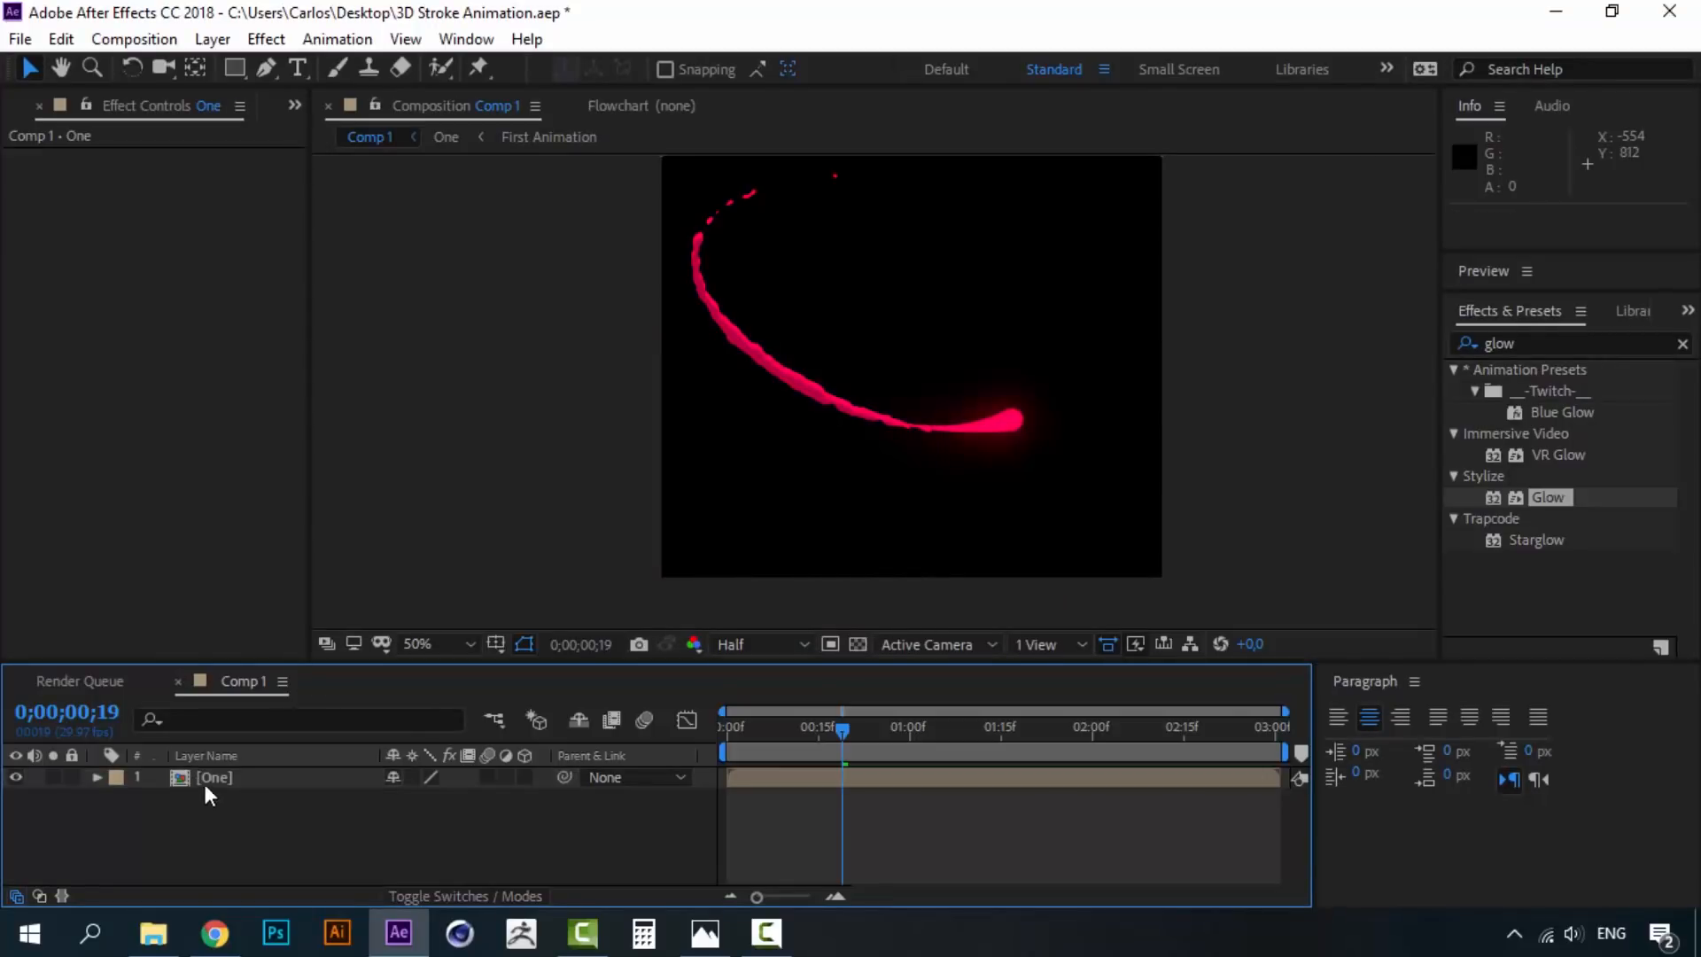
- Show the project's comp list and duplicate the One layer
click(205, 785)
key(ctrl+0)
click(218, 794)
click(216, 787)
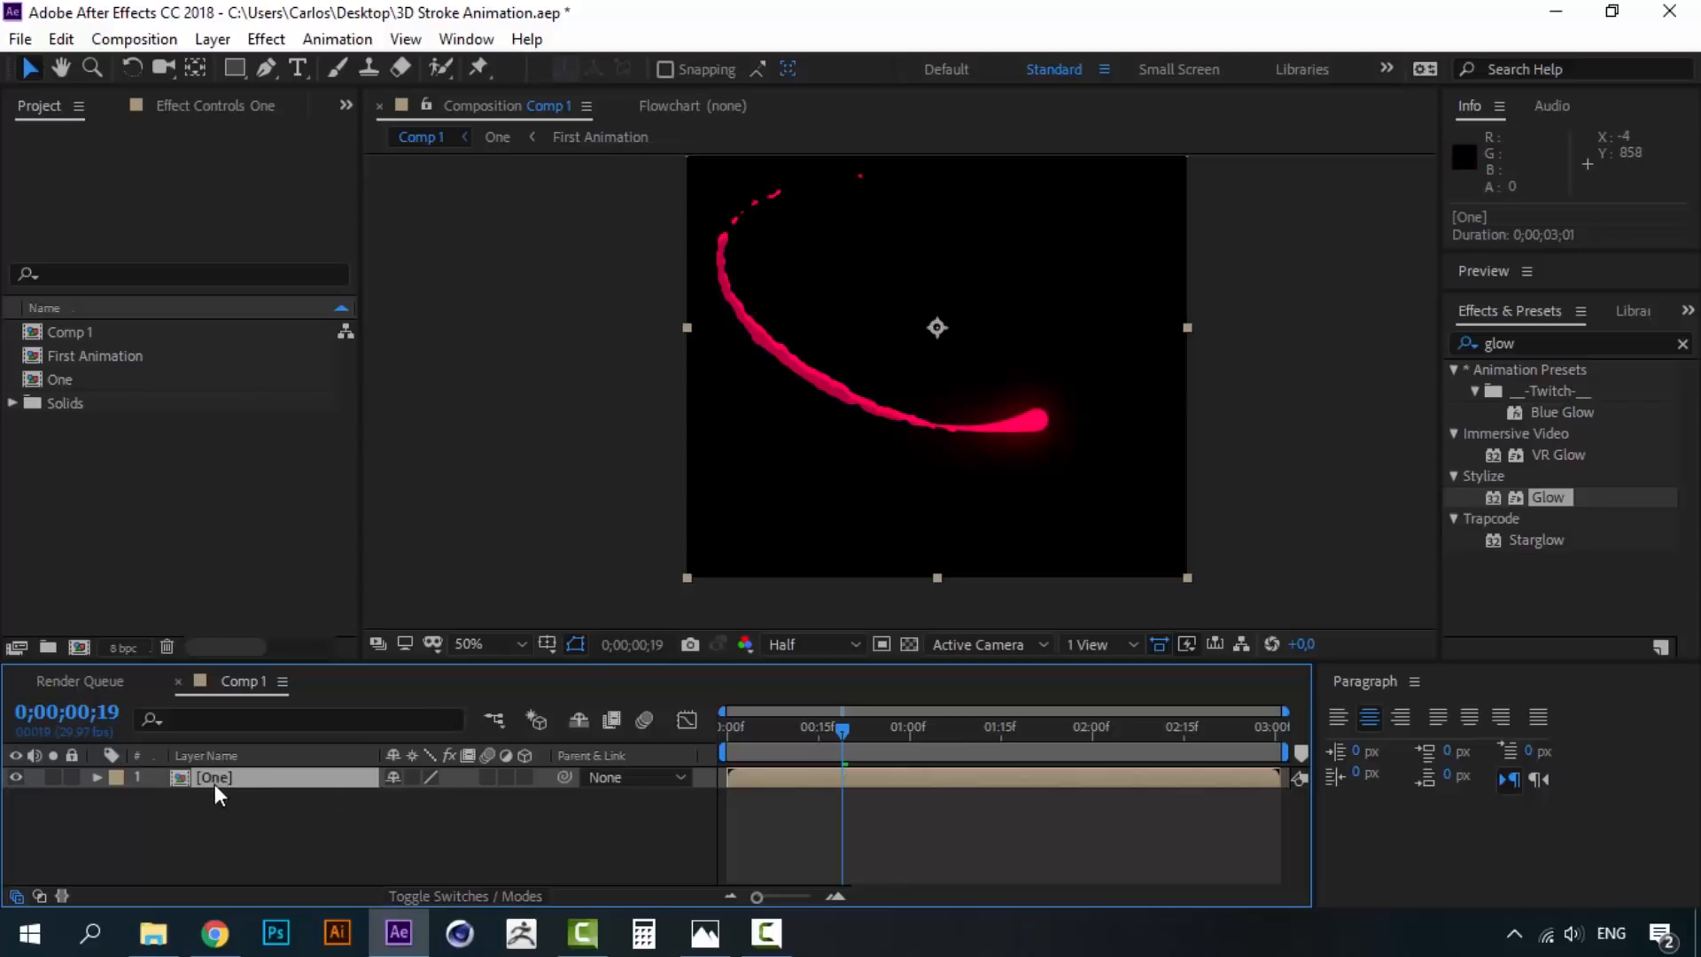
key(ctrl+d)
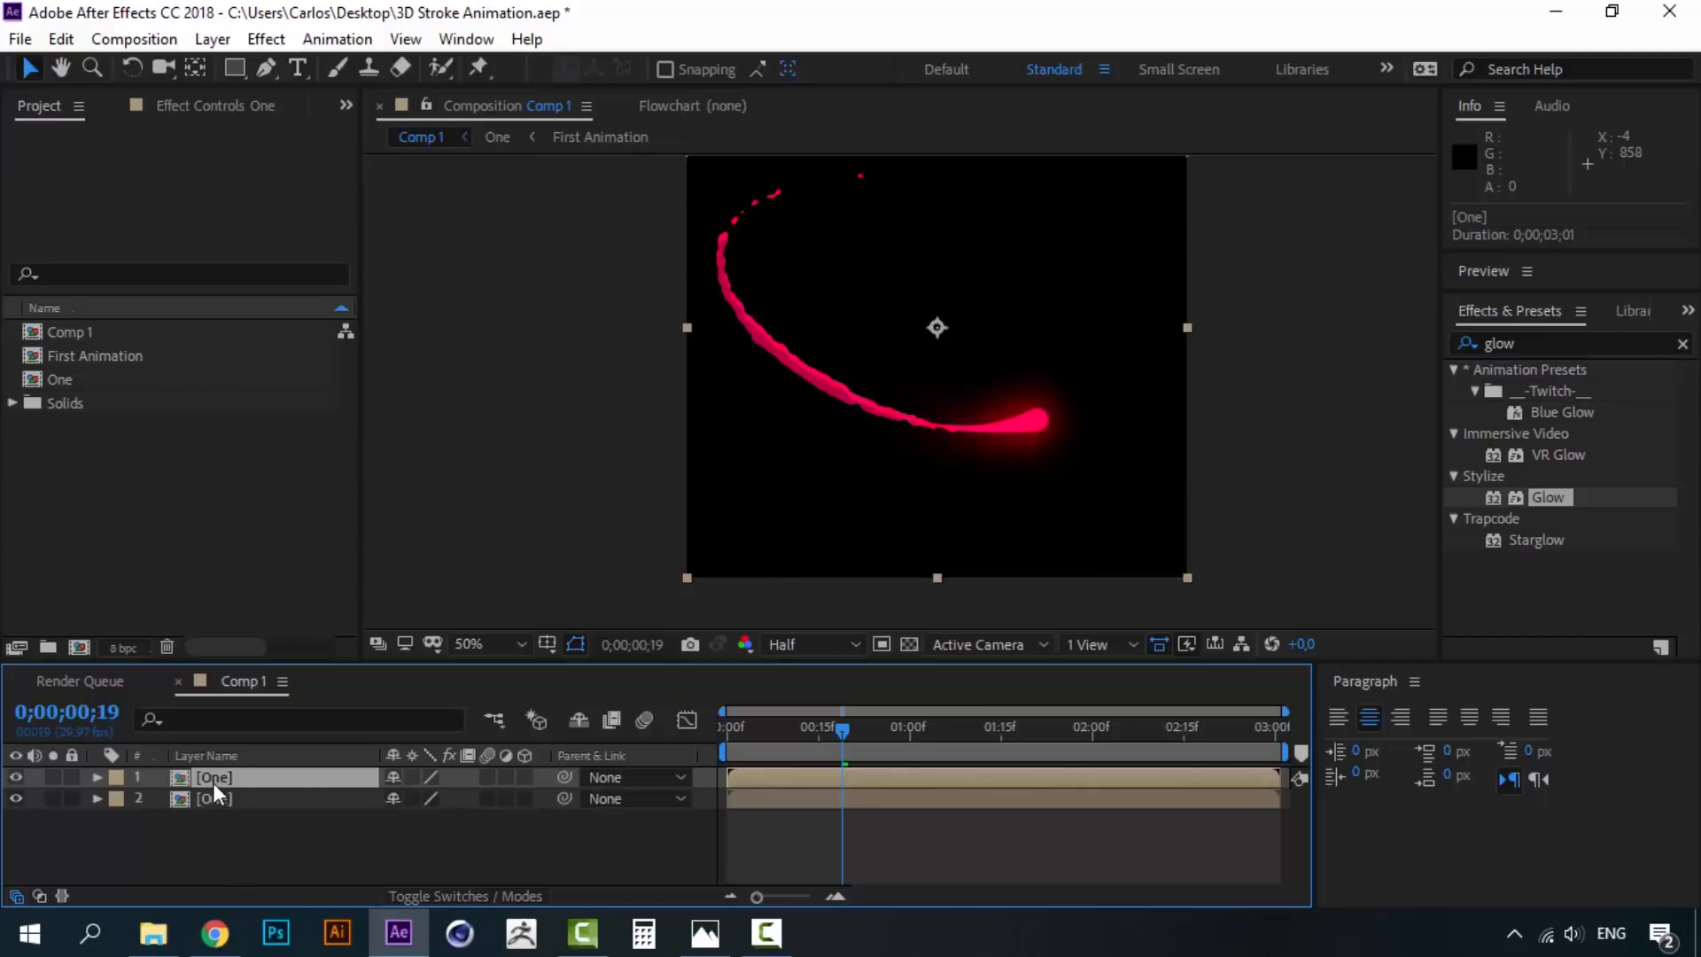
- Inspect the One precomp, return to Comp 1, and delete the duplicate One layer
double_click(213, 783)
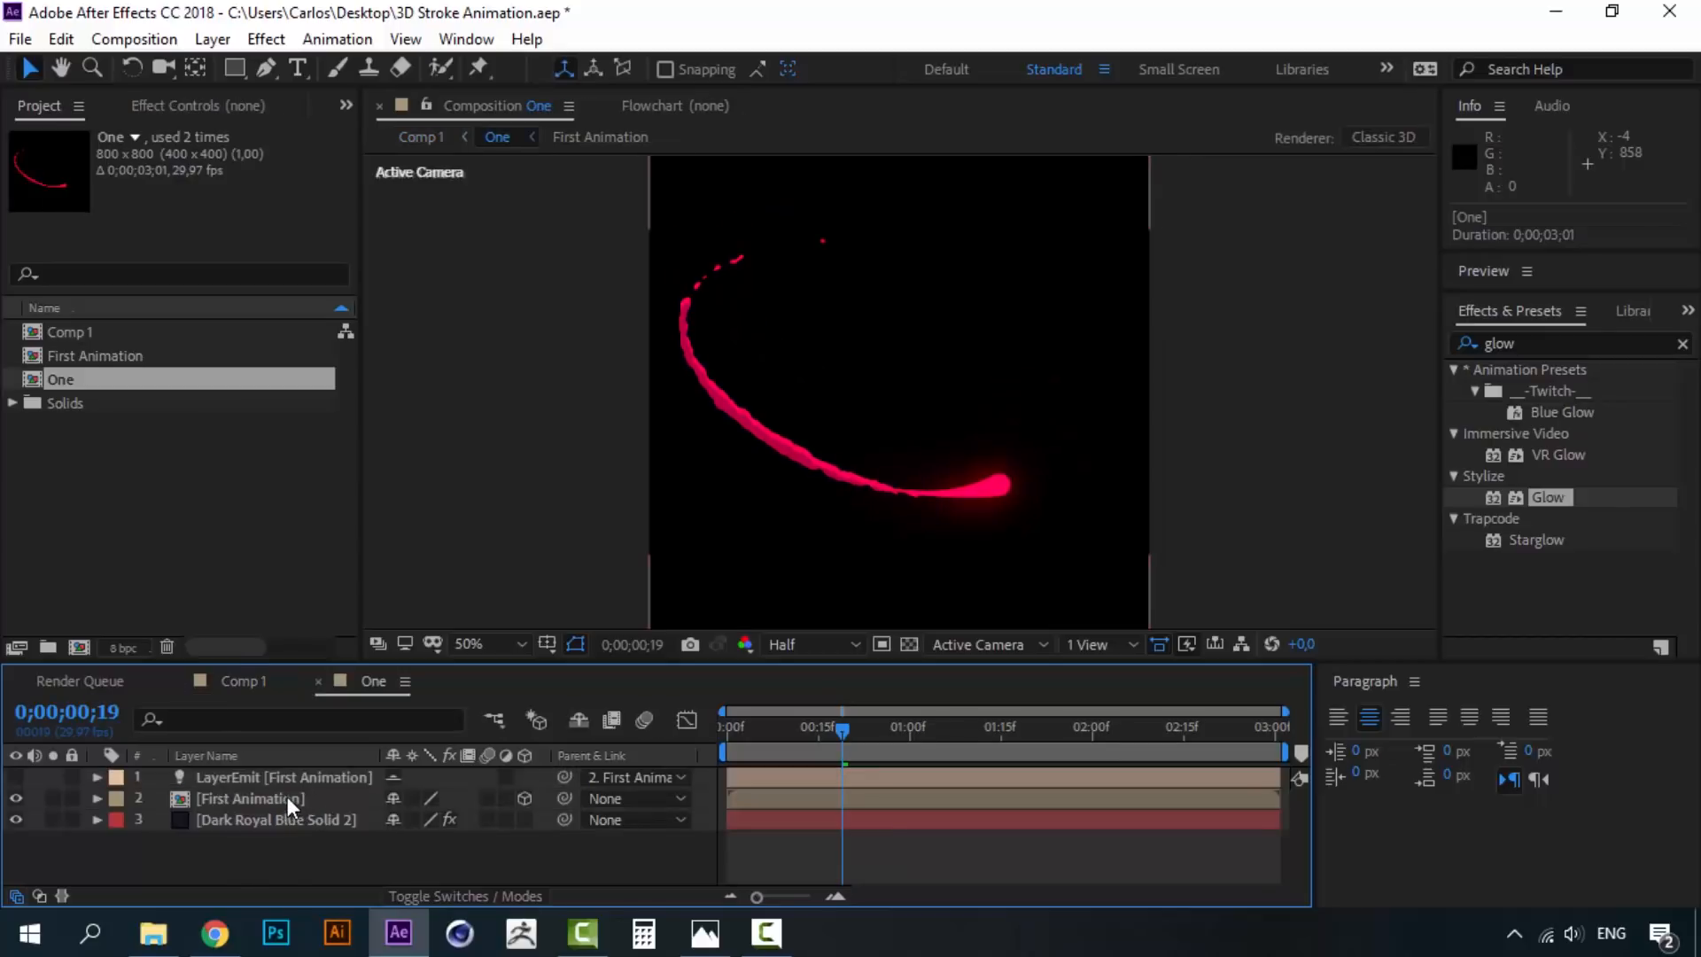
click(288, 798)
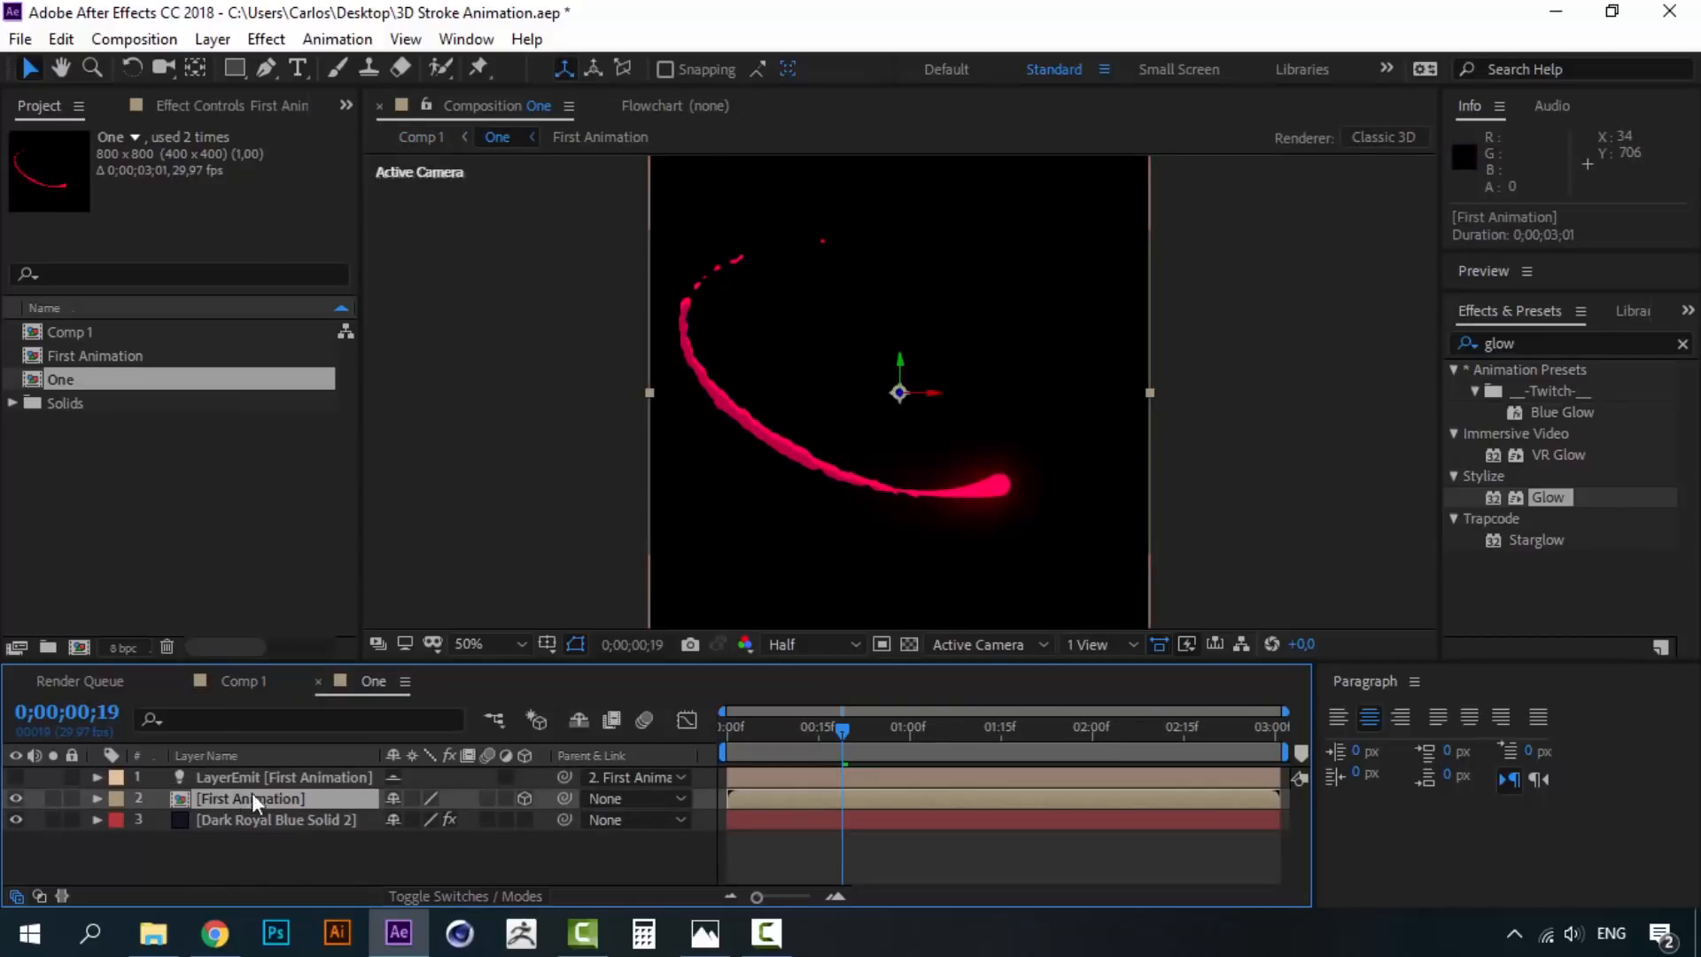
click(318, 681)
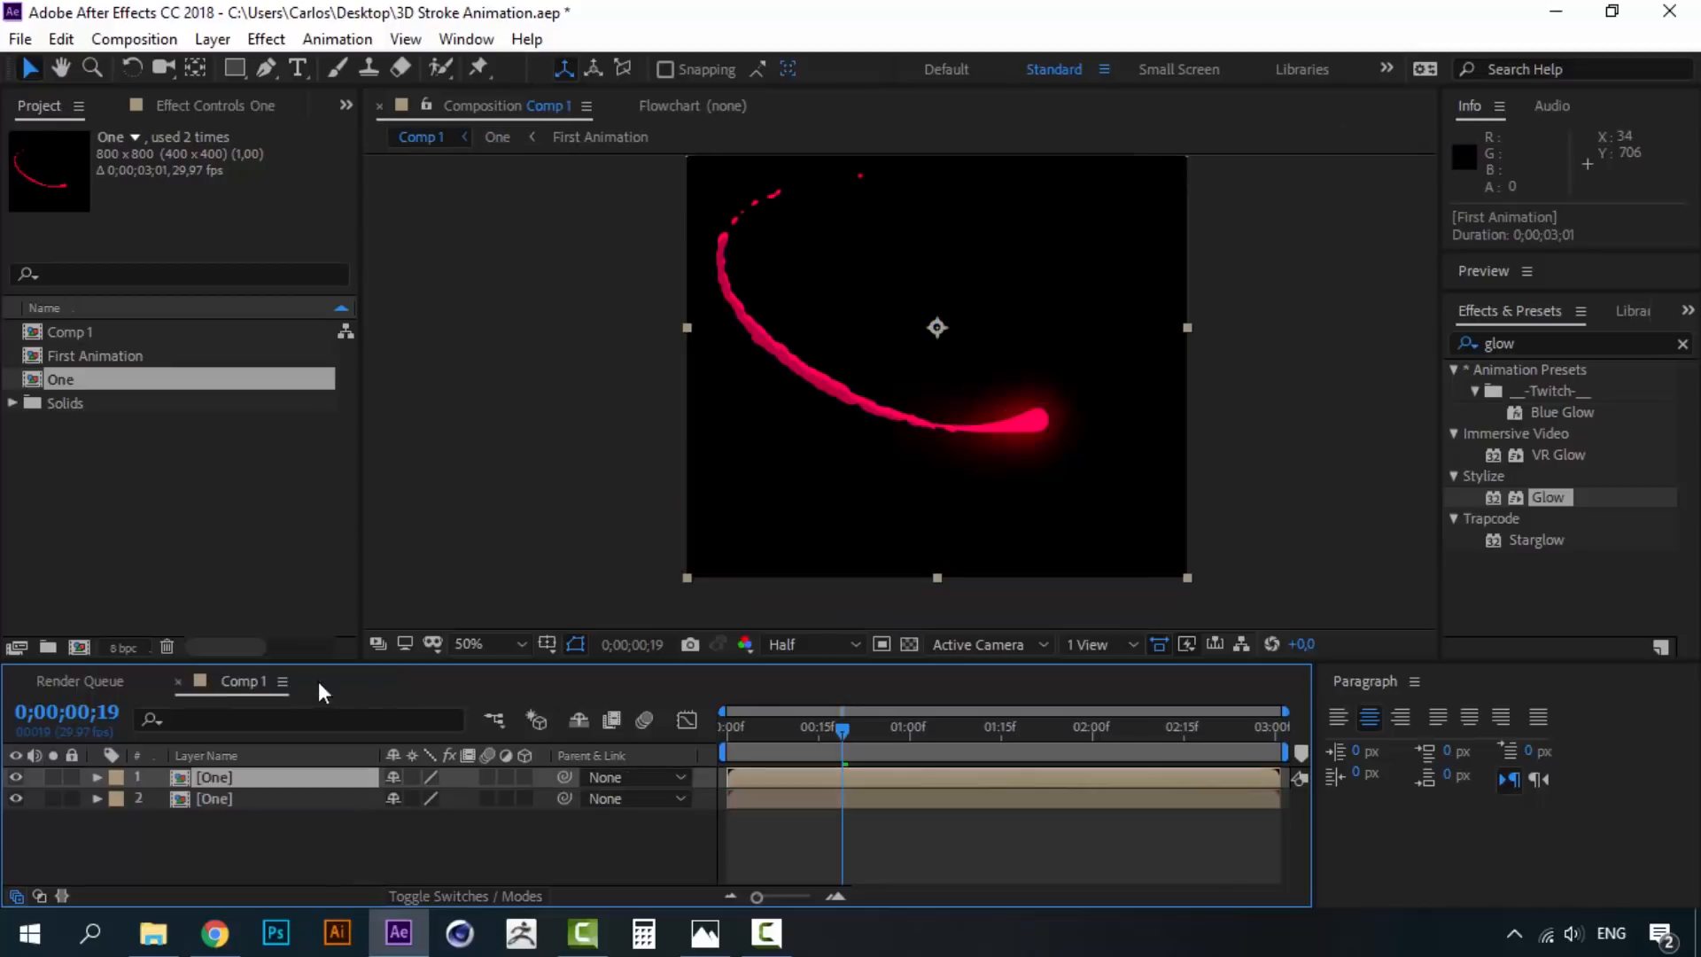
click(220, 800)
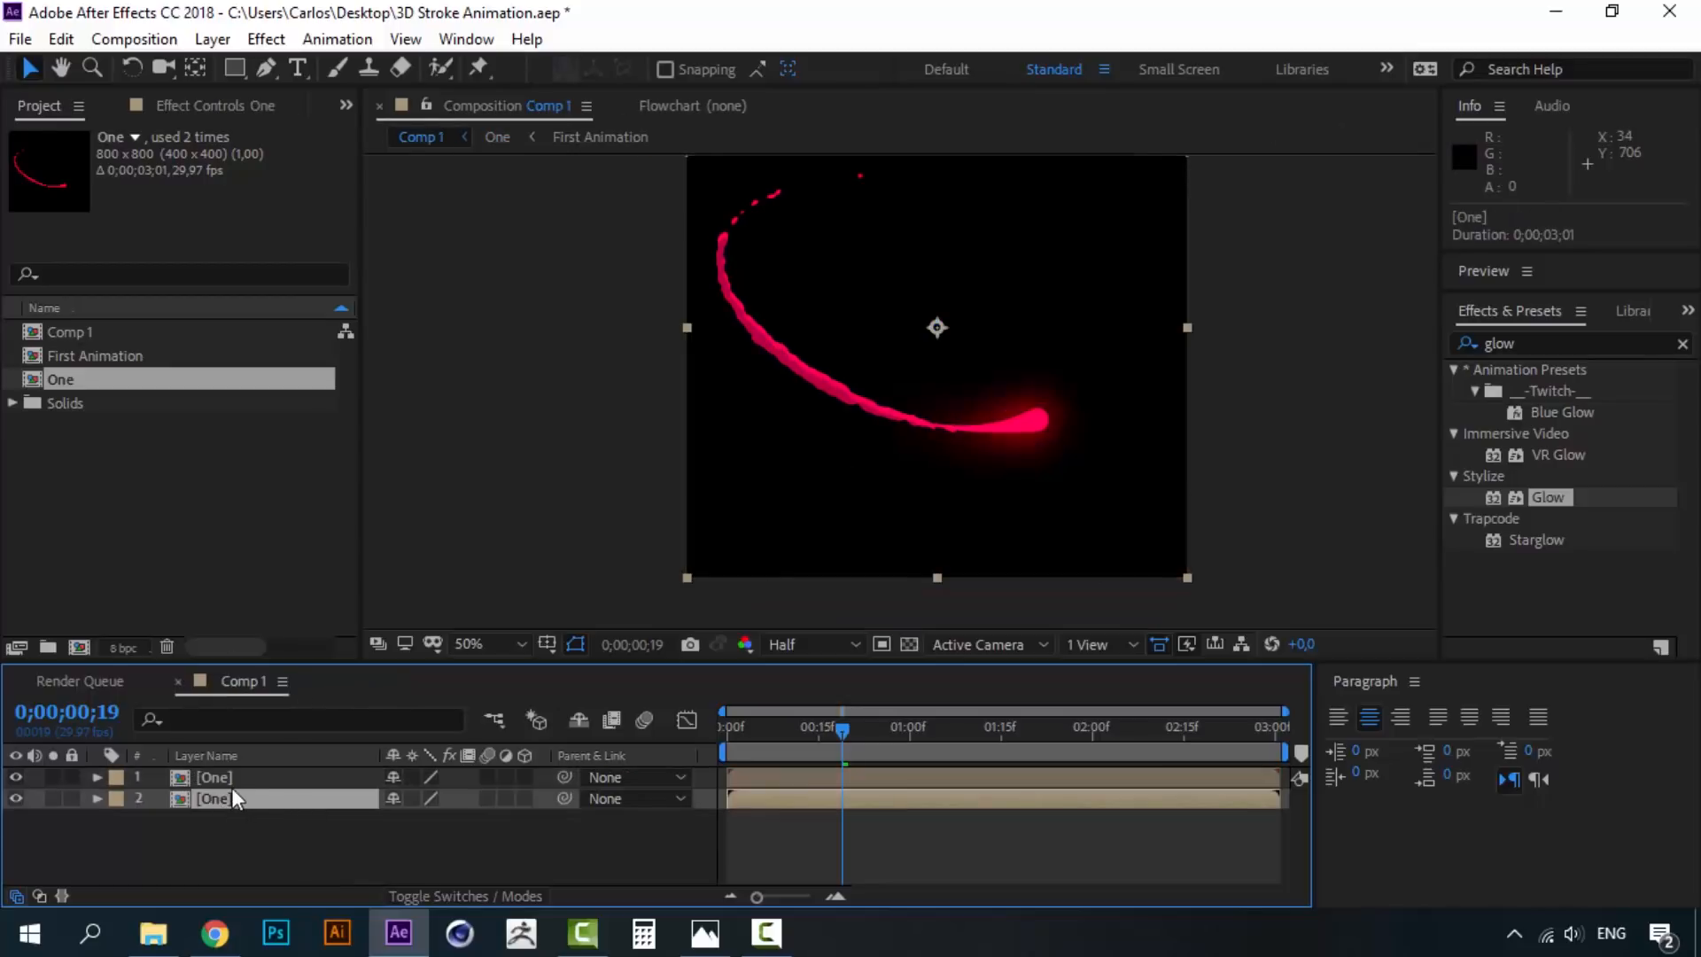
click(227, 779)
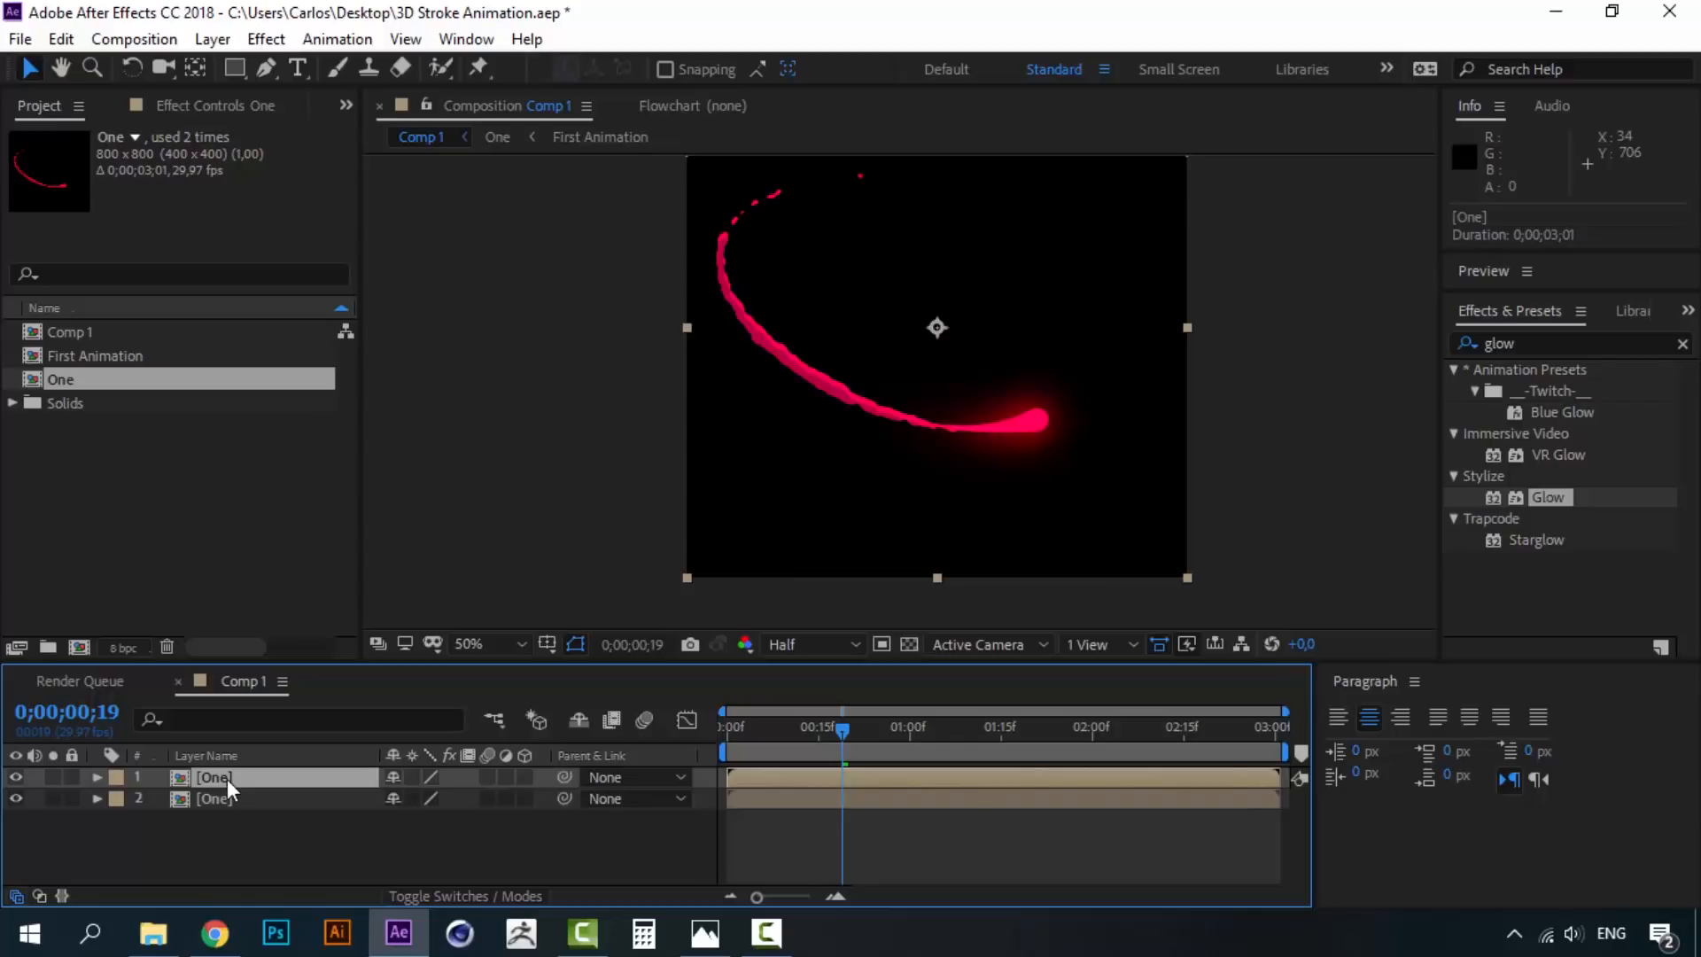
key(Delete)
click(145, 535)
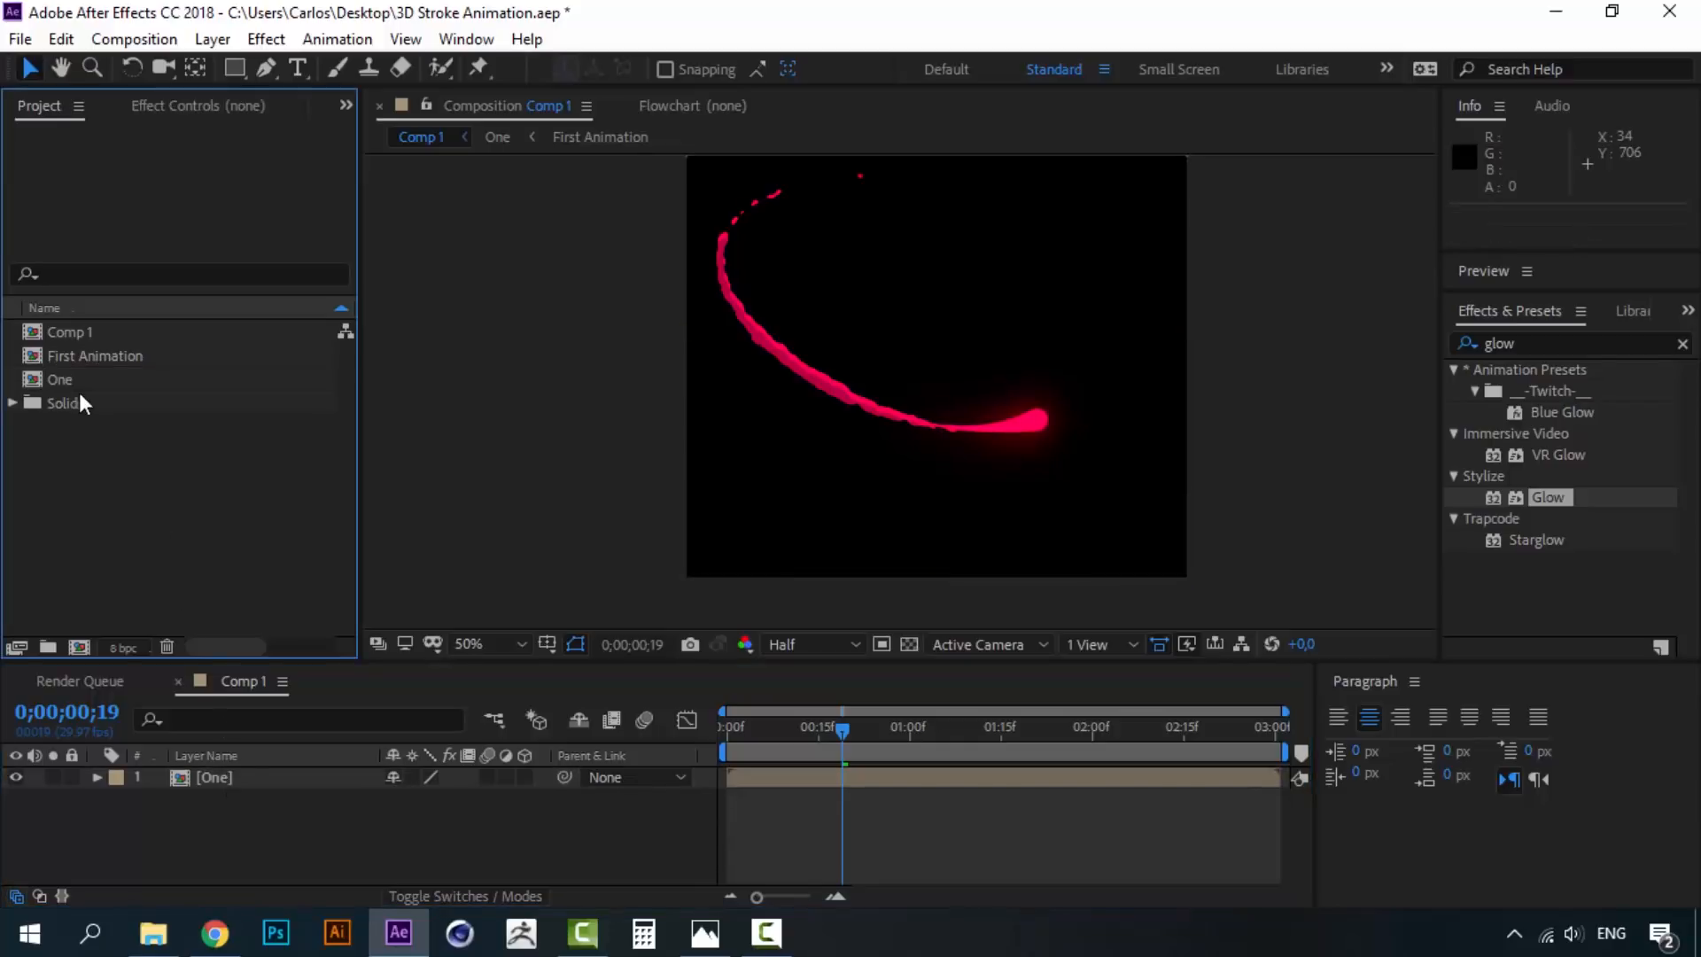
- Duplicate the One comp in the Project panel and rename it Two
click(61, 377)
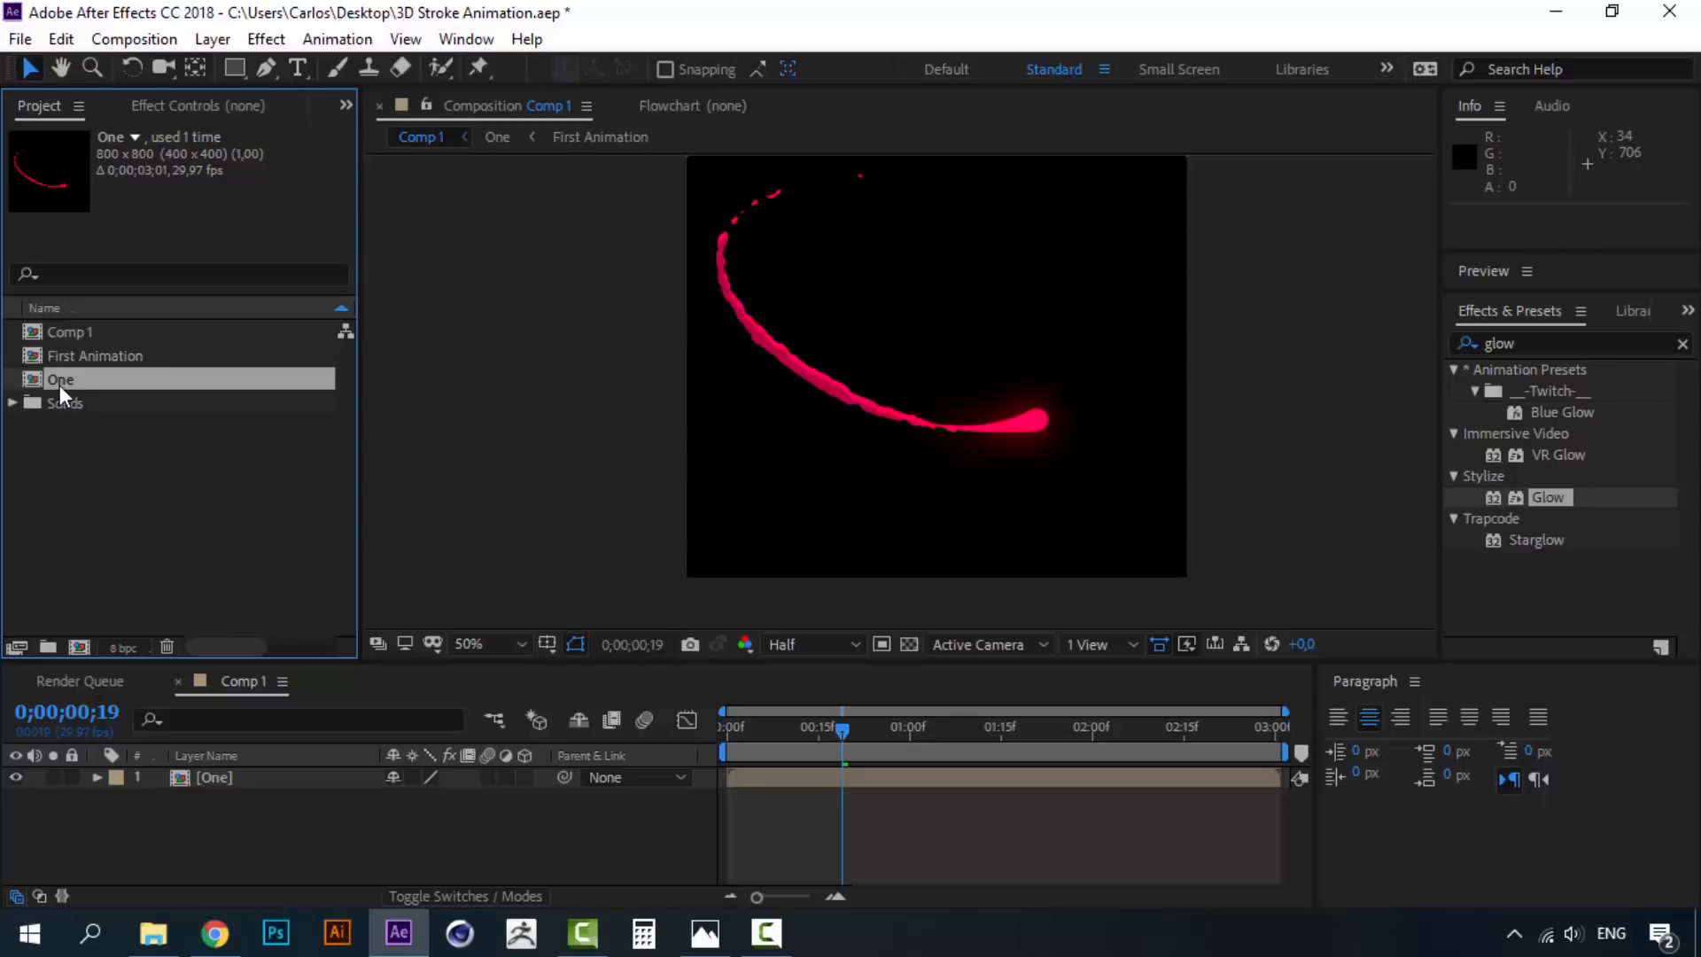
key(ctrl+d)
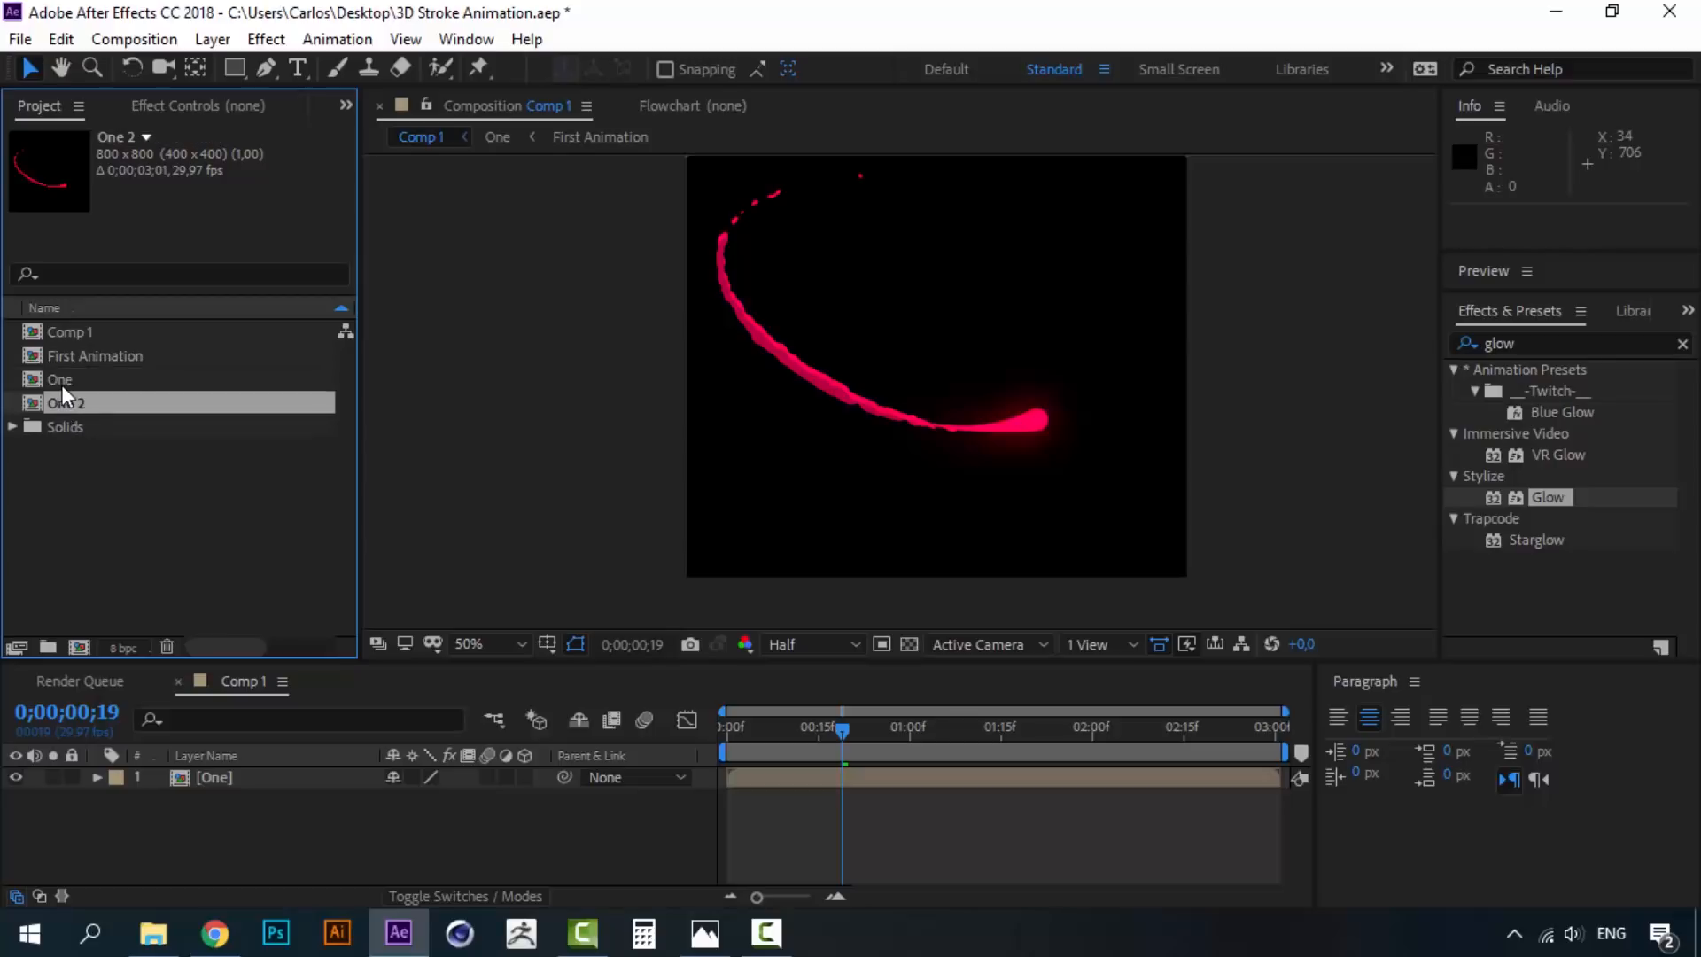
click(62, 383)
click(69, 403)
right_click(78, 402)
click(183, 803)
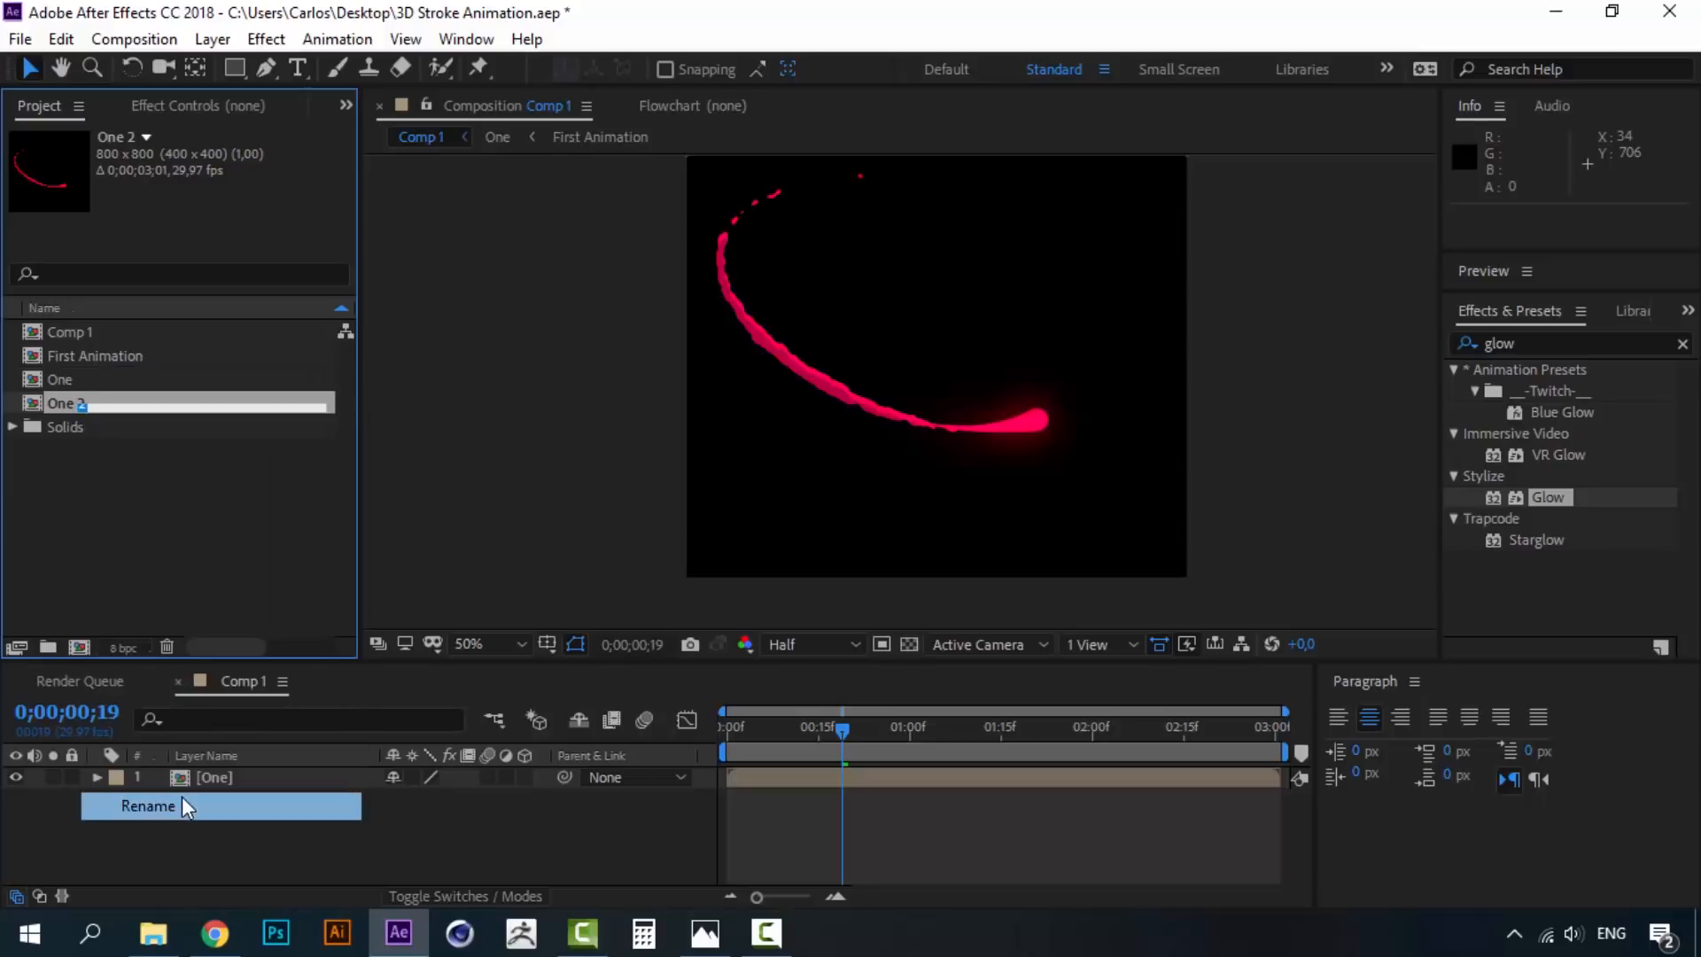
text(Two)
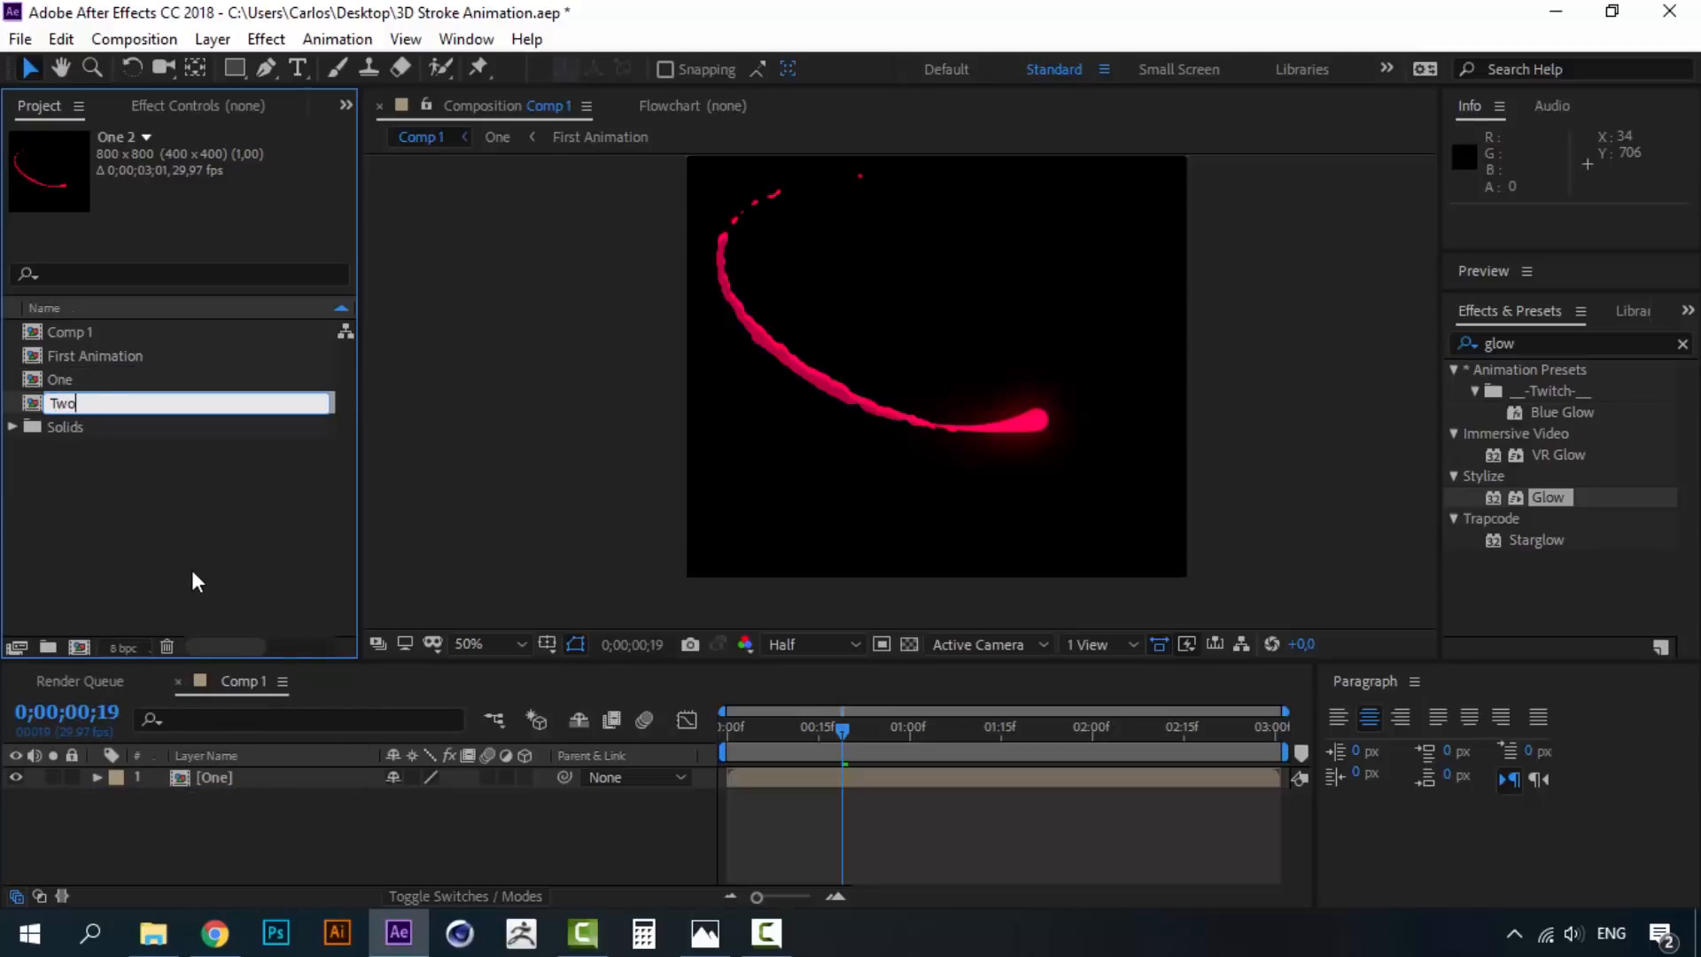
key(Return)
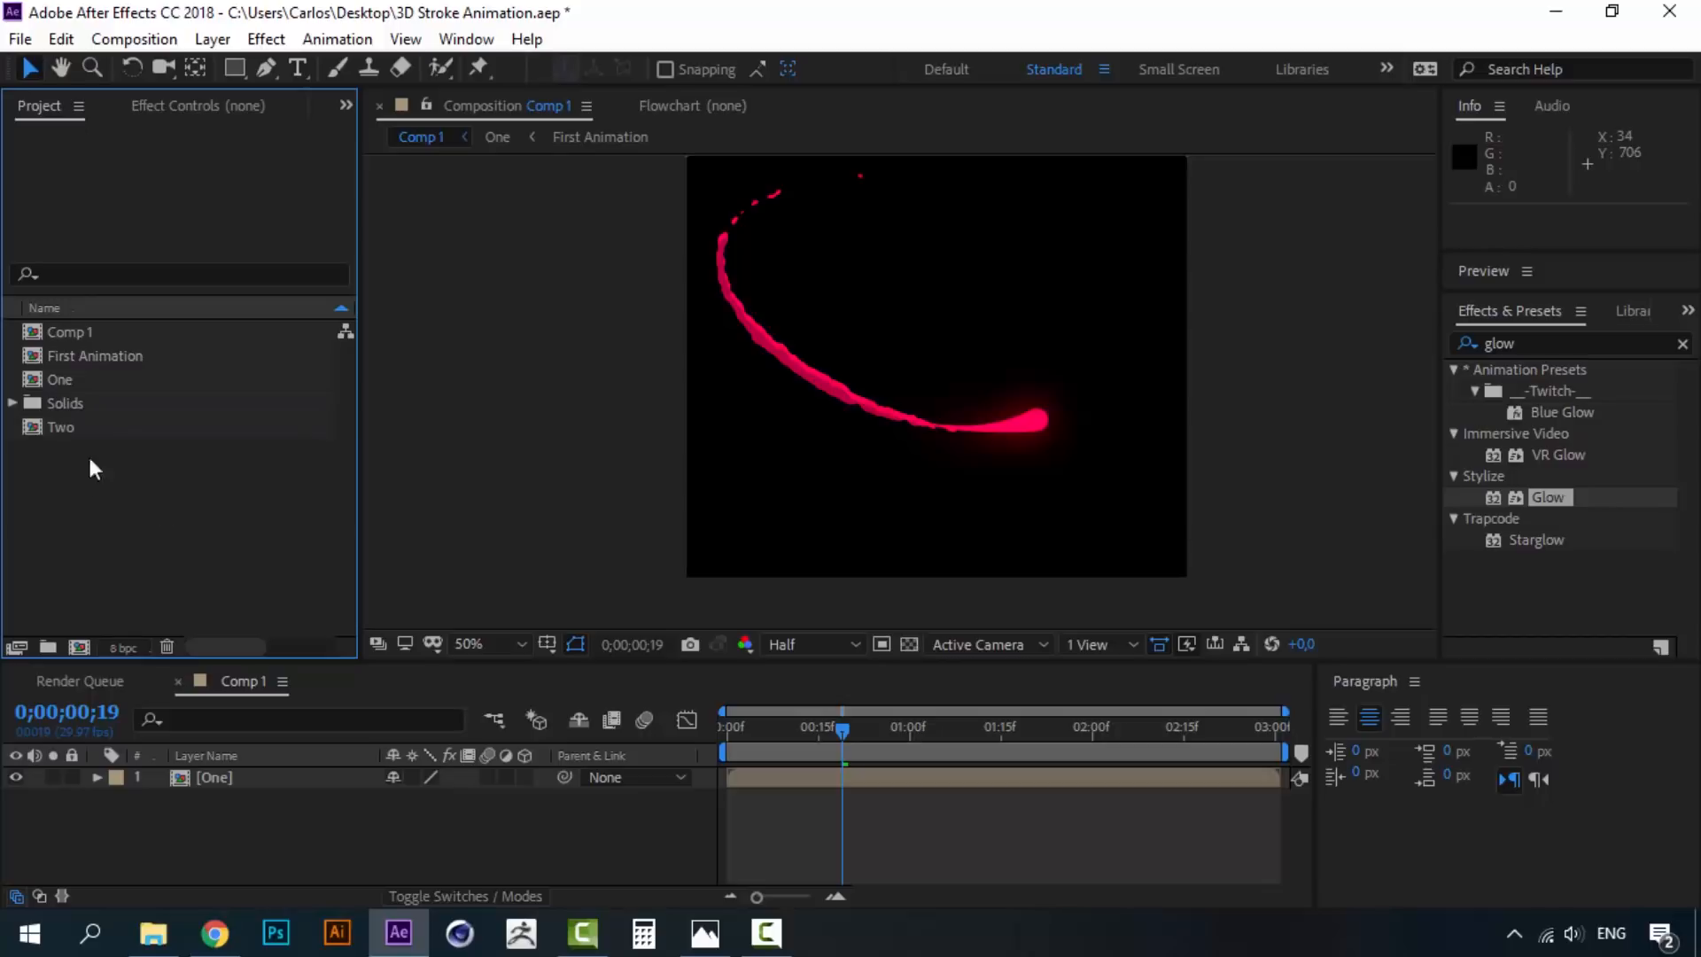
- Add Two above One in Comp 1, preview, and open the Two precomp
drag(69, 424, 189, 769)
mouse_move(821, 727)
mouse_down()
mouse_move(720, 726)
mouse_move(843, 726)
mouse_up()
key(space)
click(234, 816)
click(220, 777)
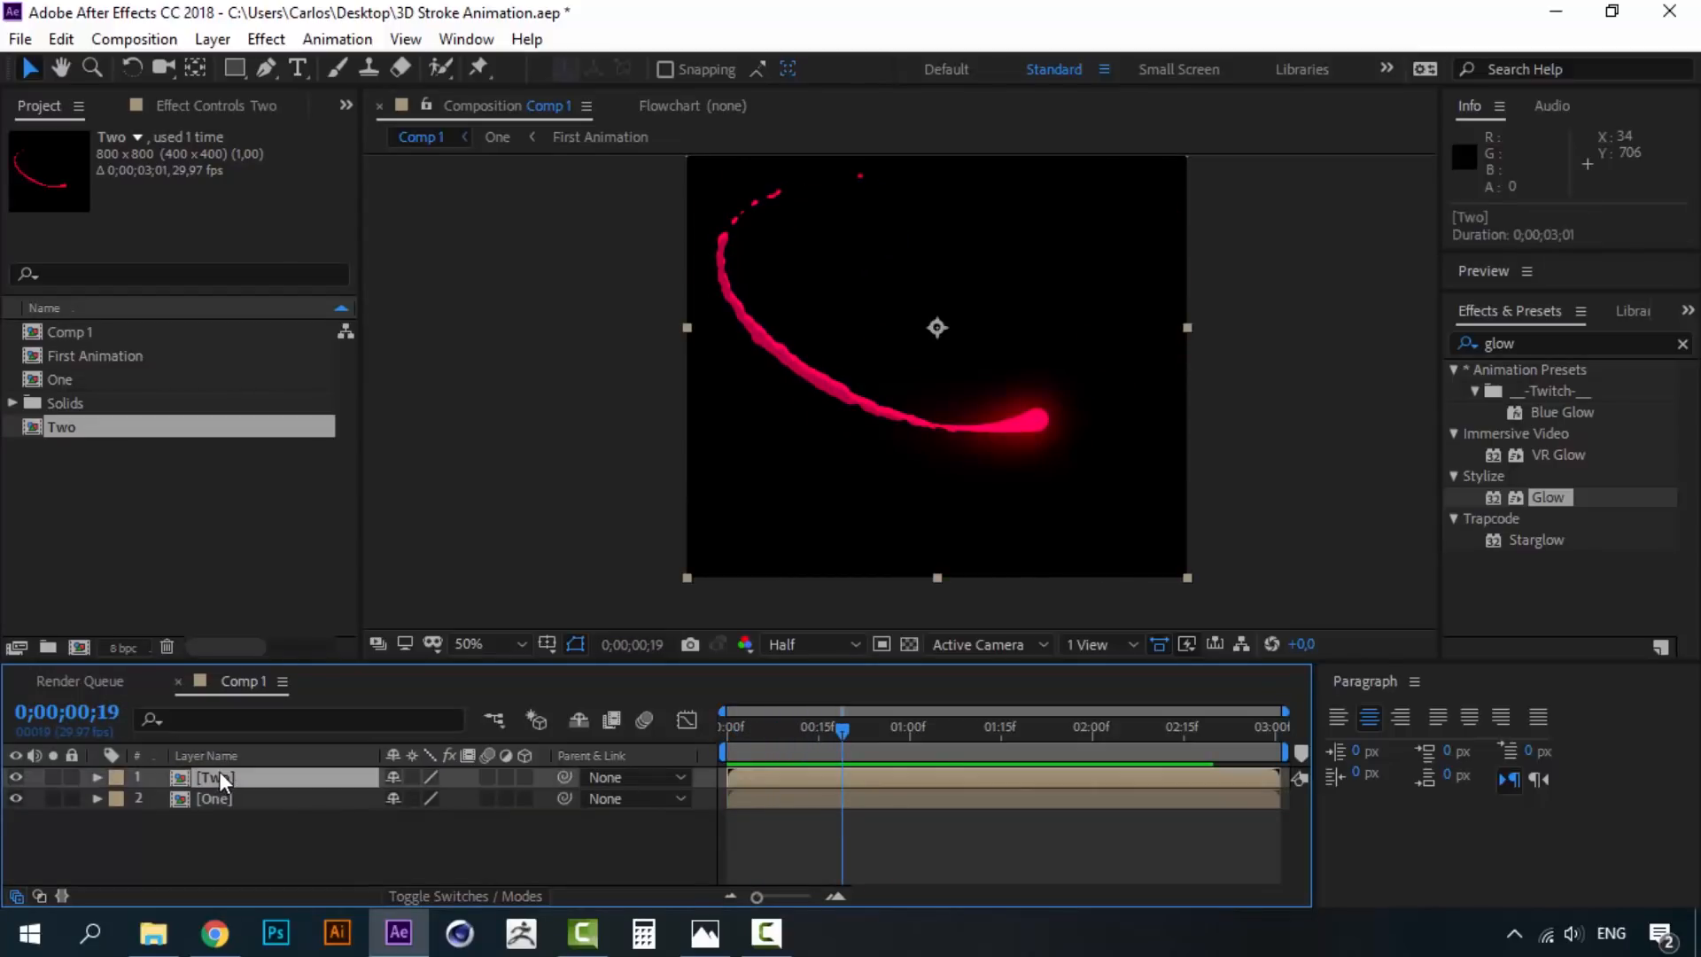
double_click(224, 777)
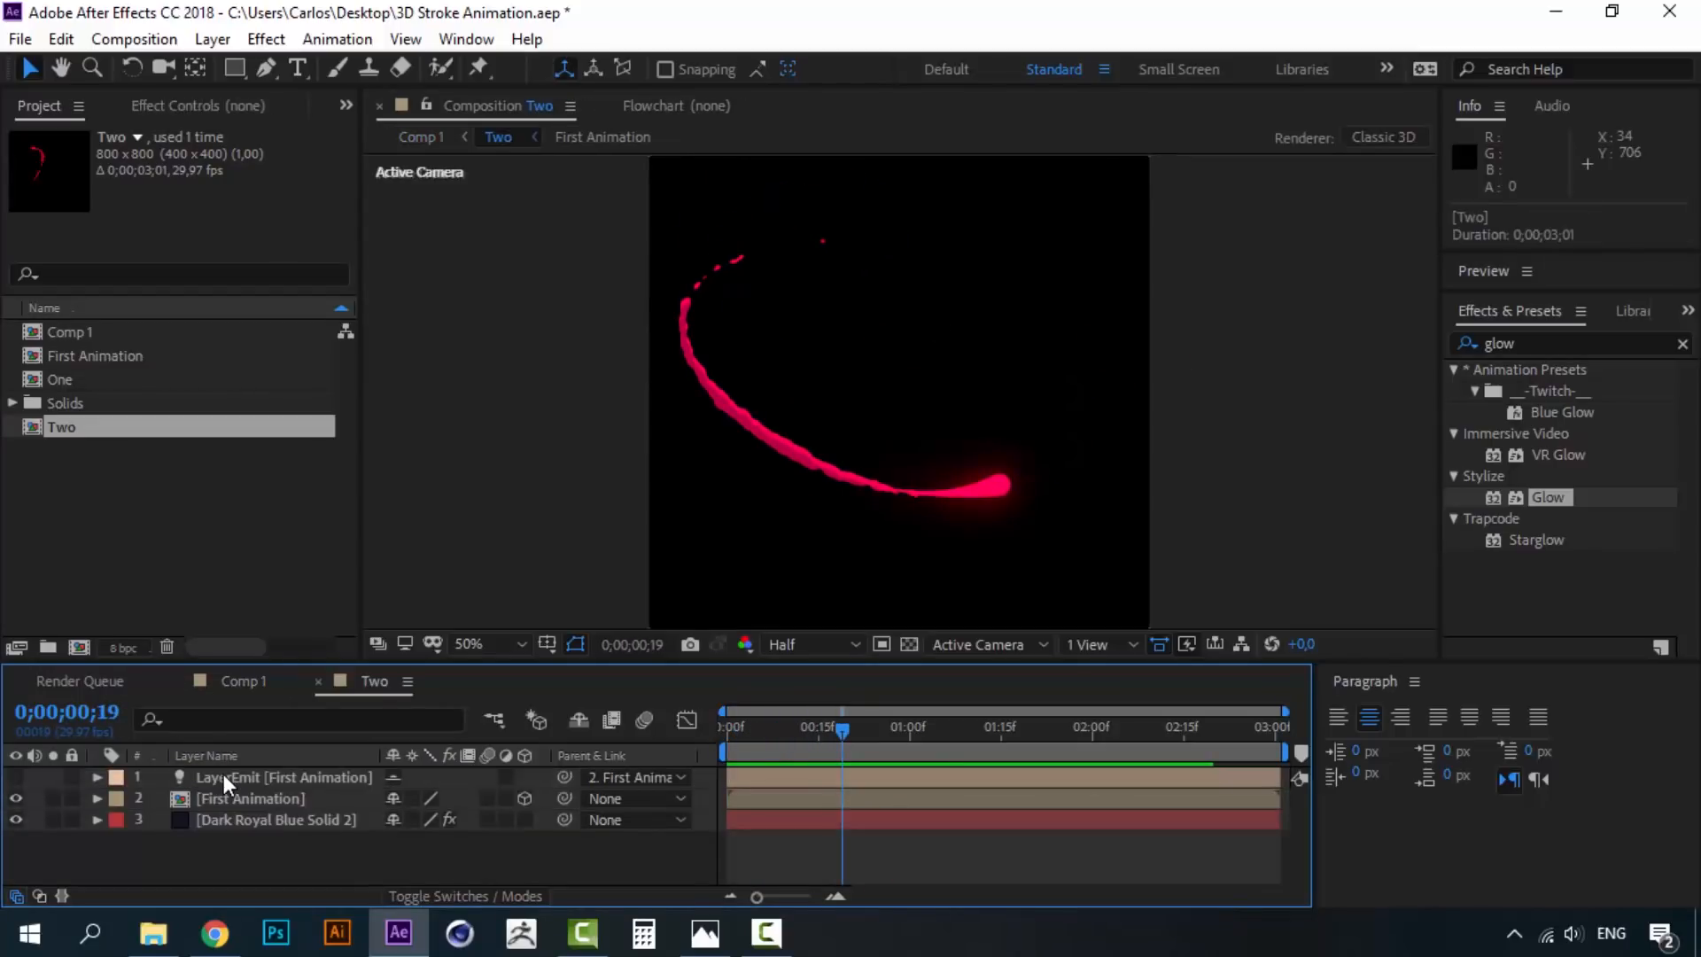
- Duplicate the First Animation comp and name the copy Second Animation
click(258, 796)
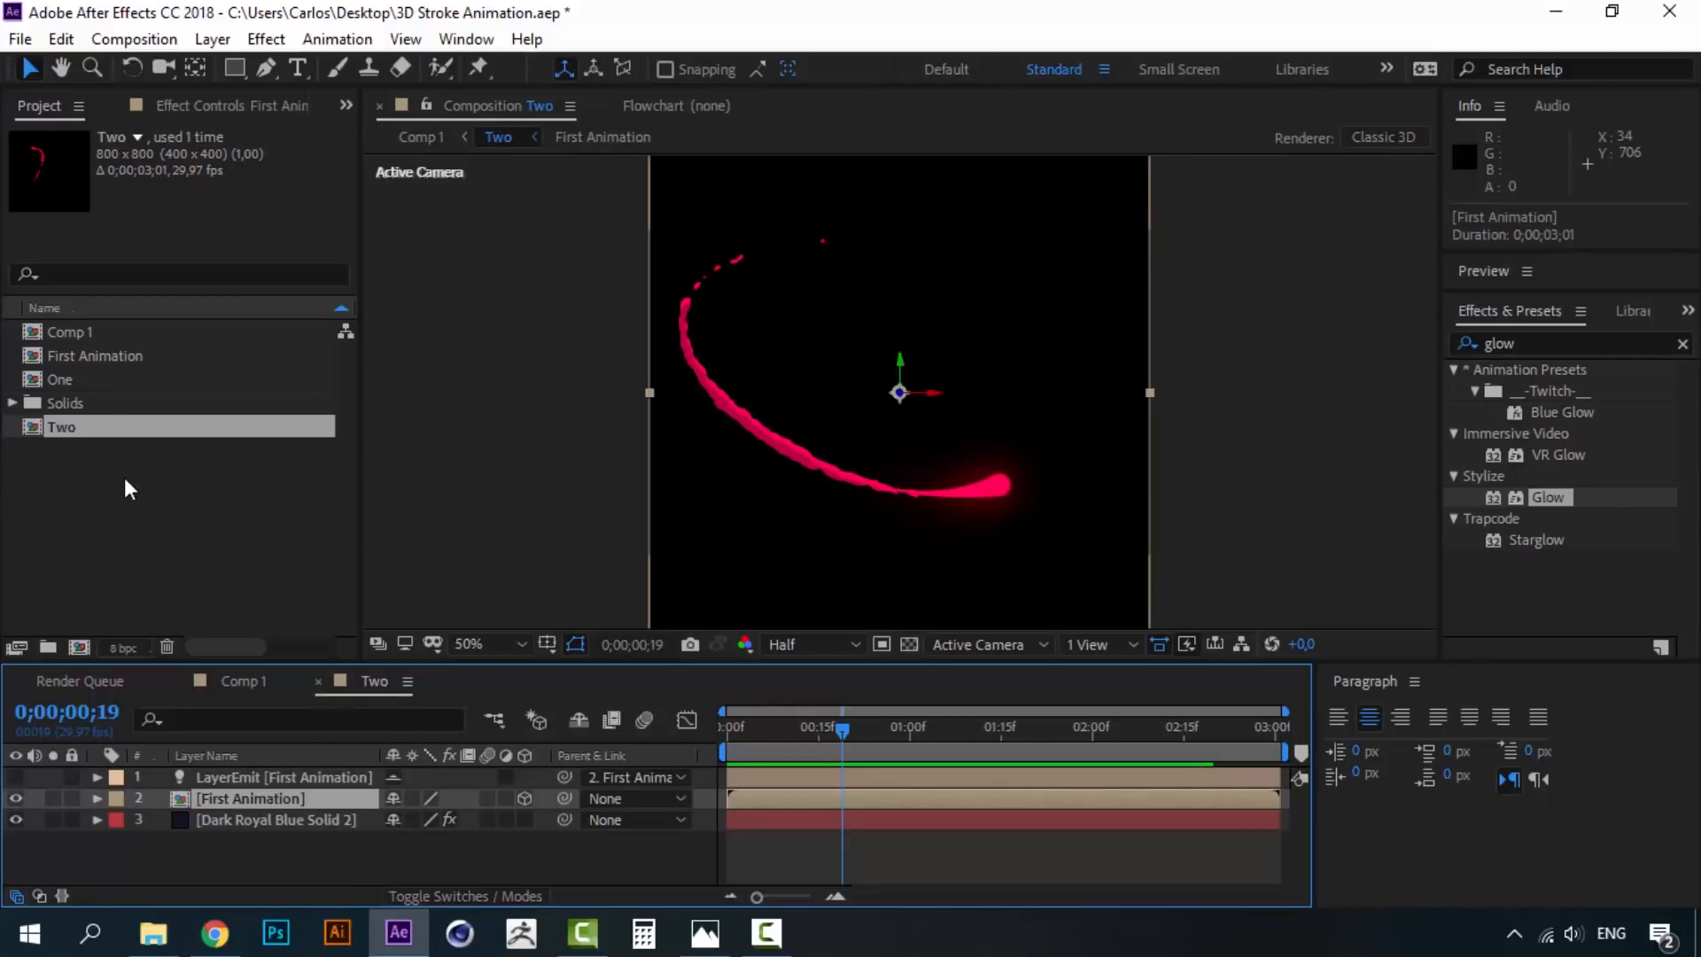
click(172, 451)
click(120, 363)
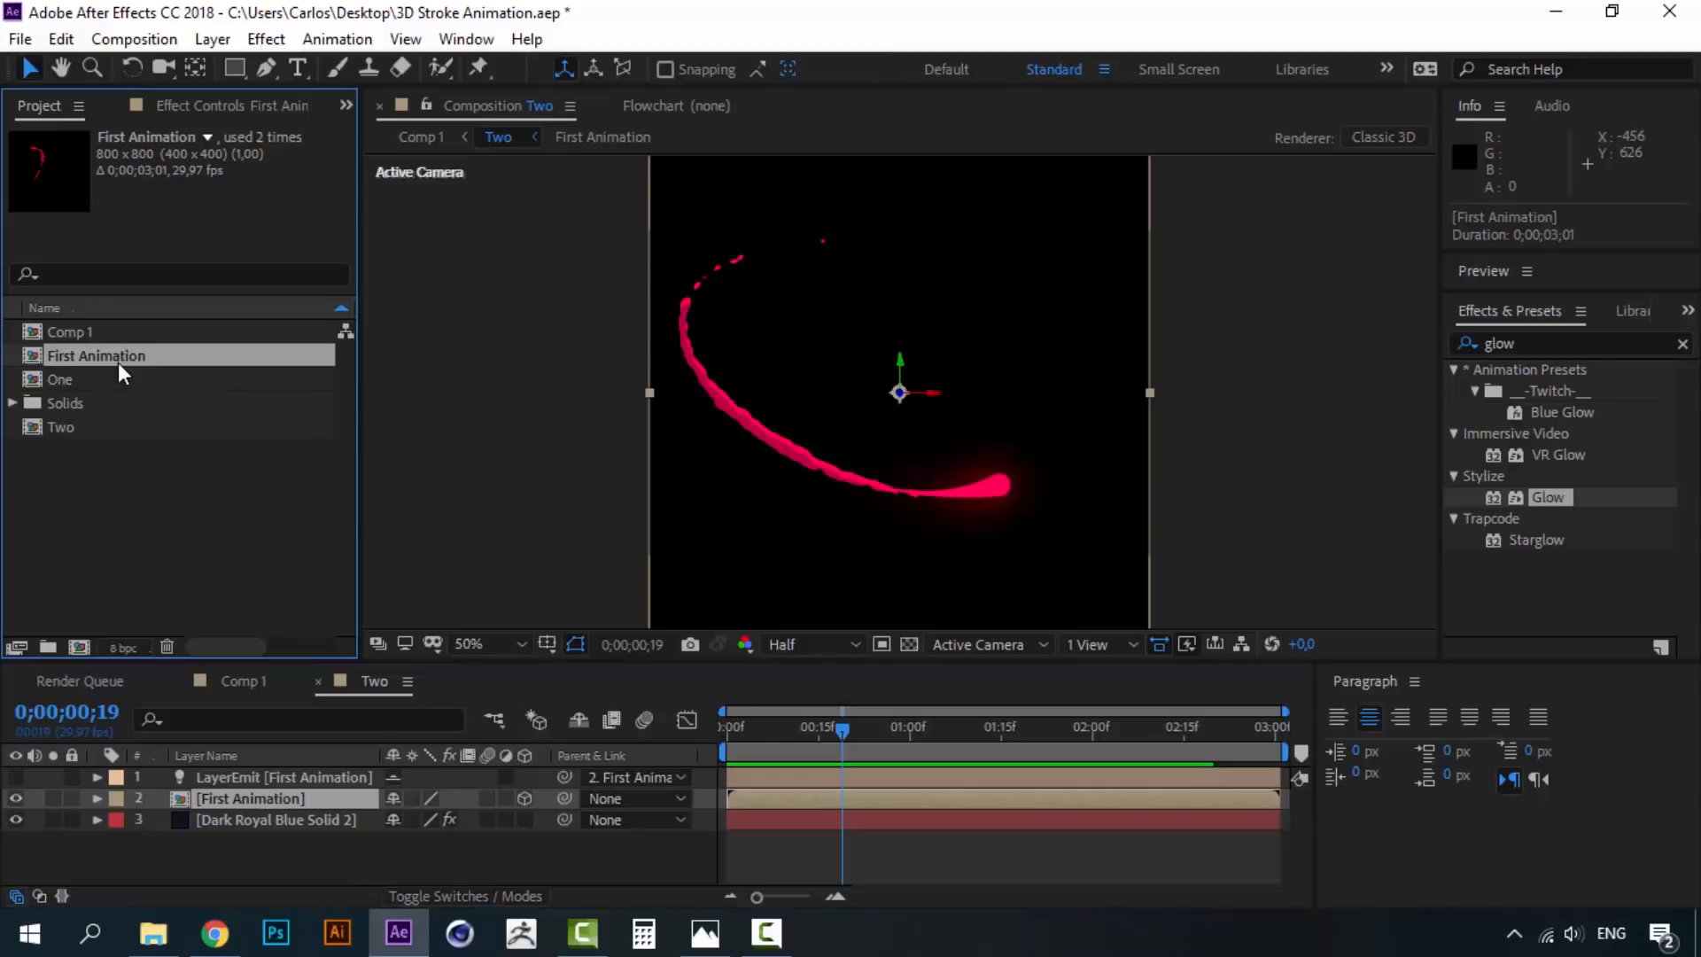
key(ctrl+d)
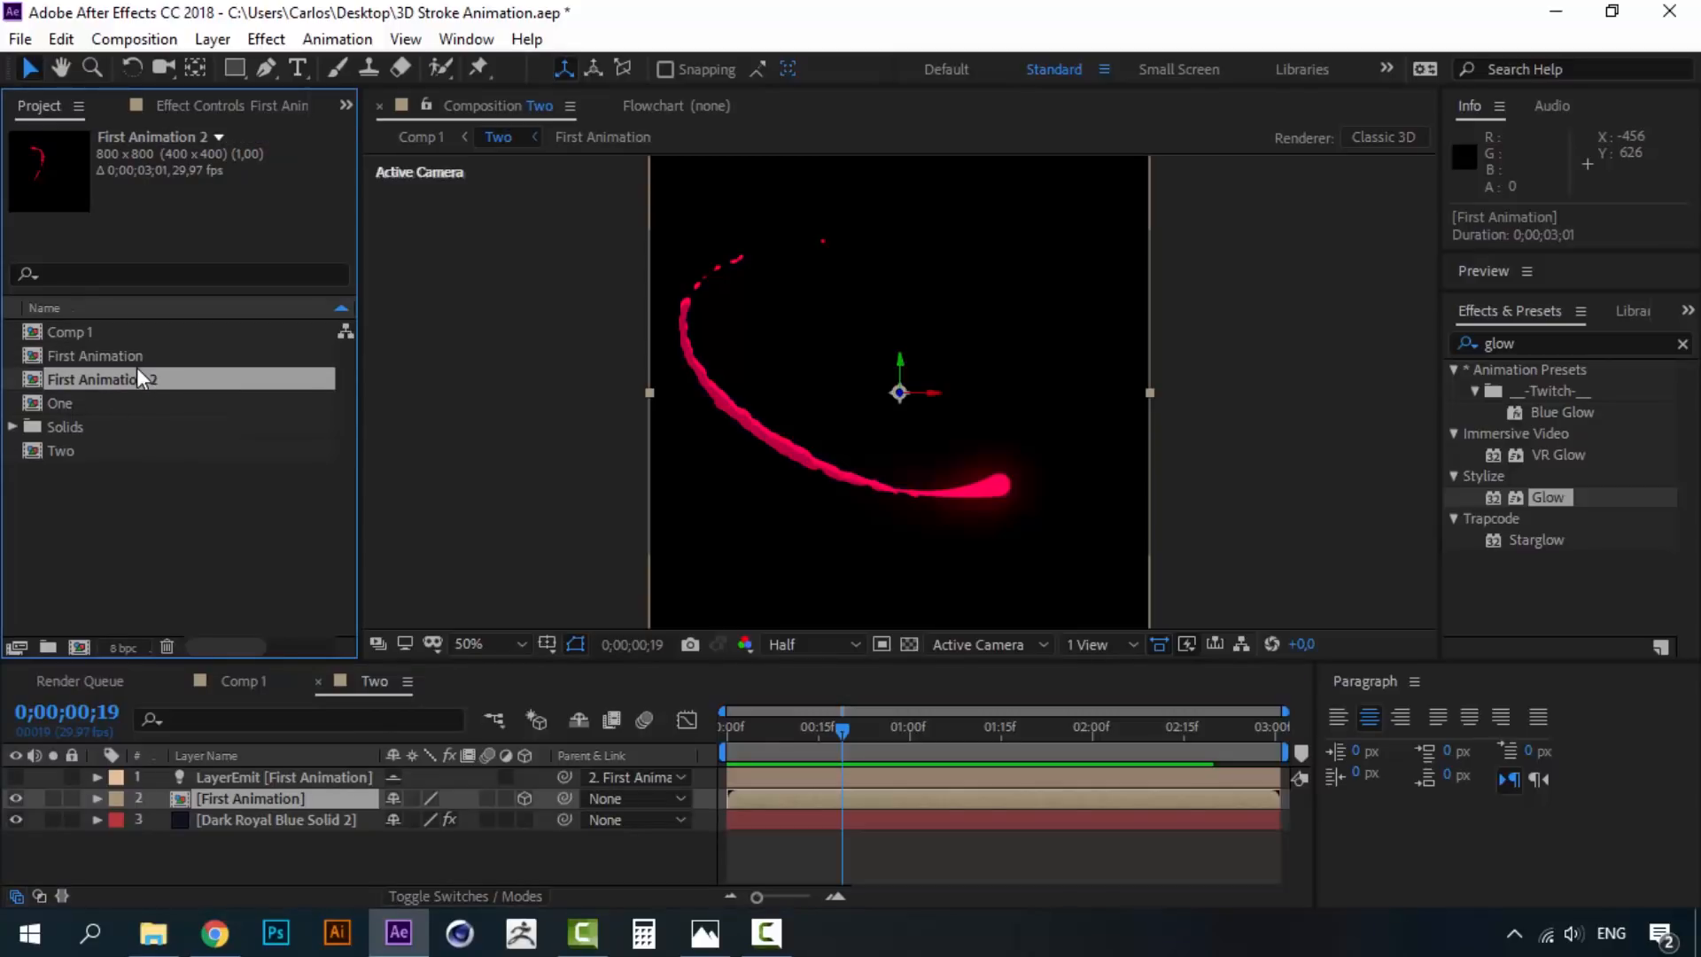
key(Return)
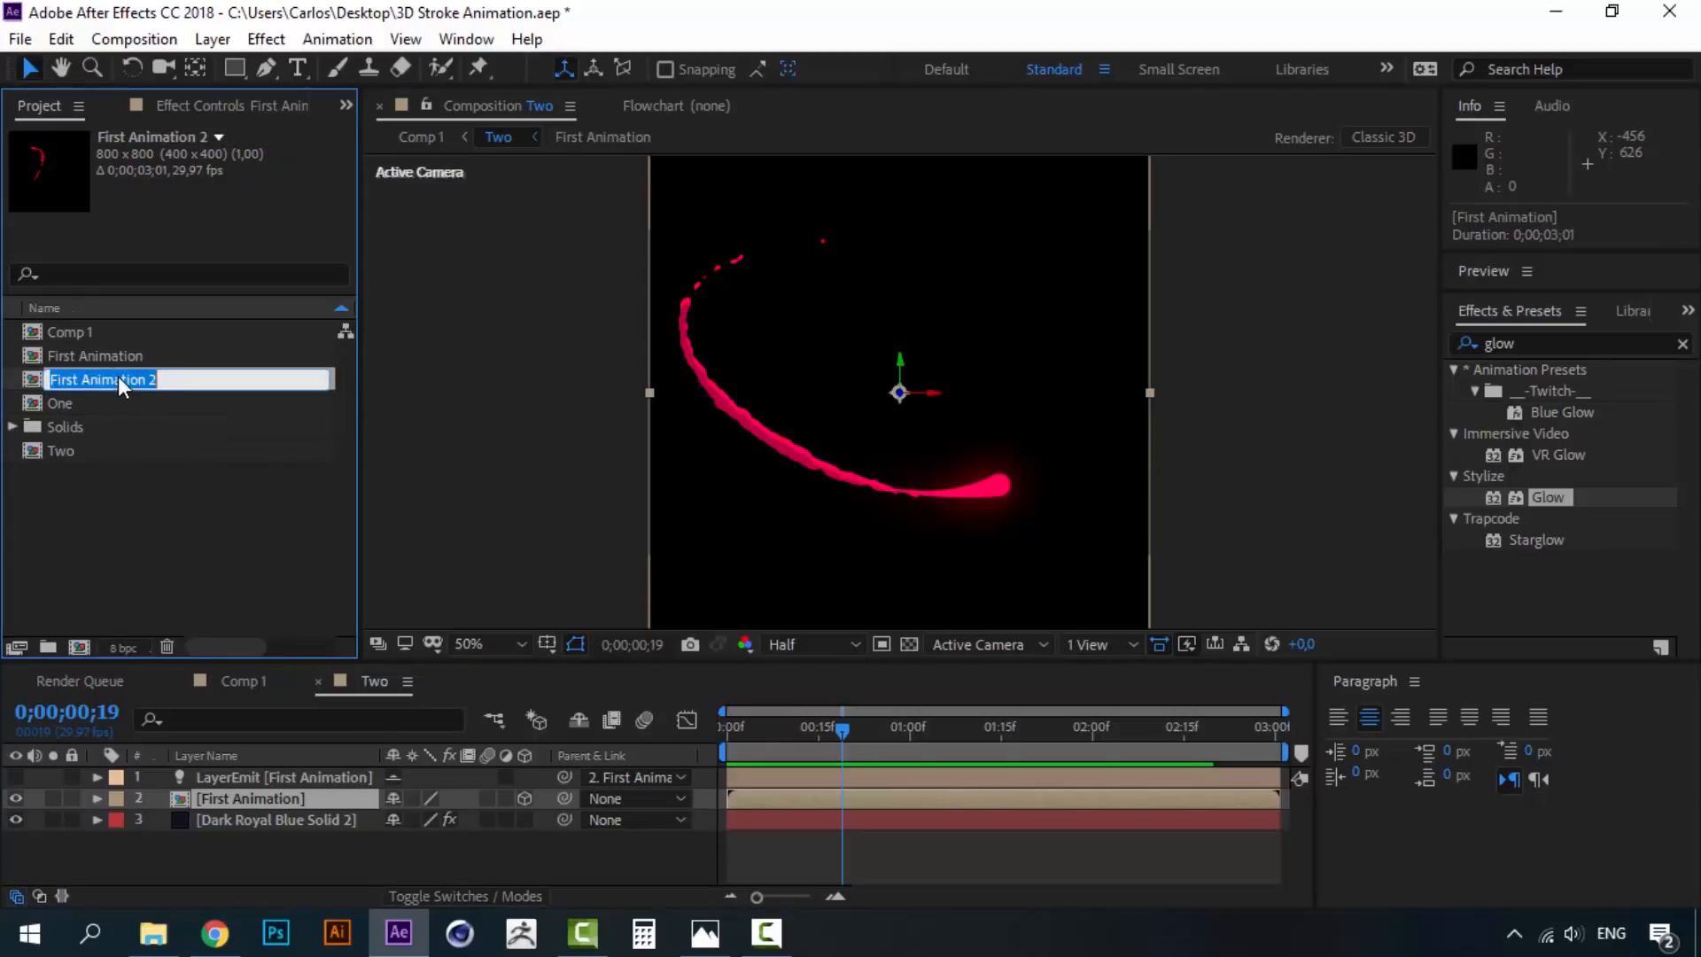
text(Second)
click(118, 459)
- Replace the First Animation layer in comp Two with Second Animation
drag(98, 406, 215, 788)
click(216, 817)
key(Delete)
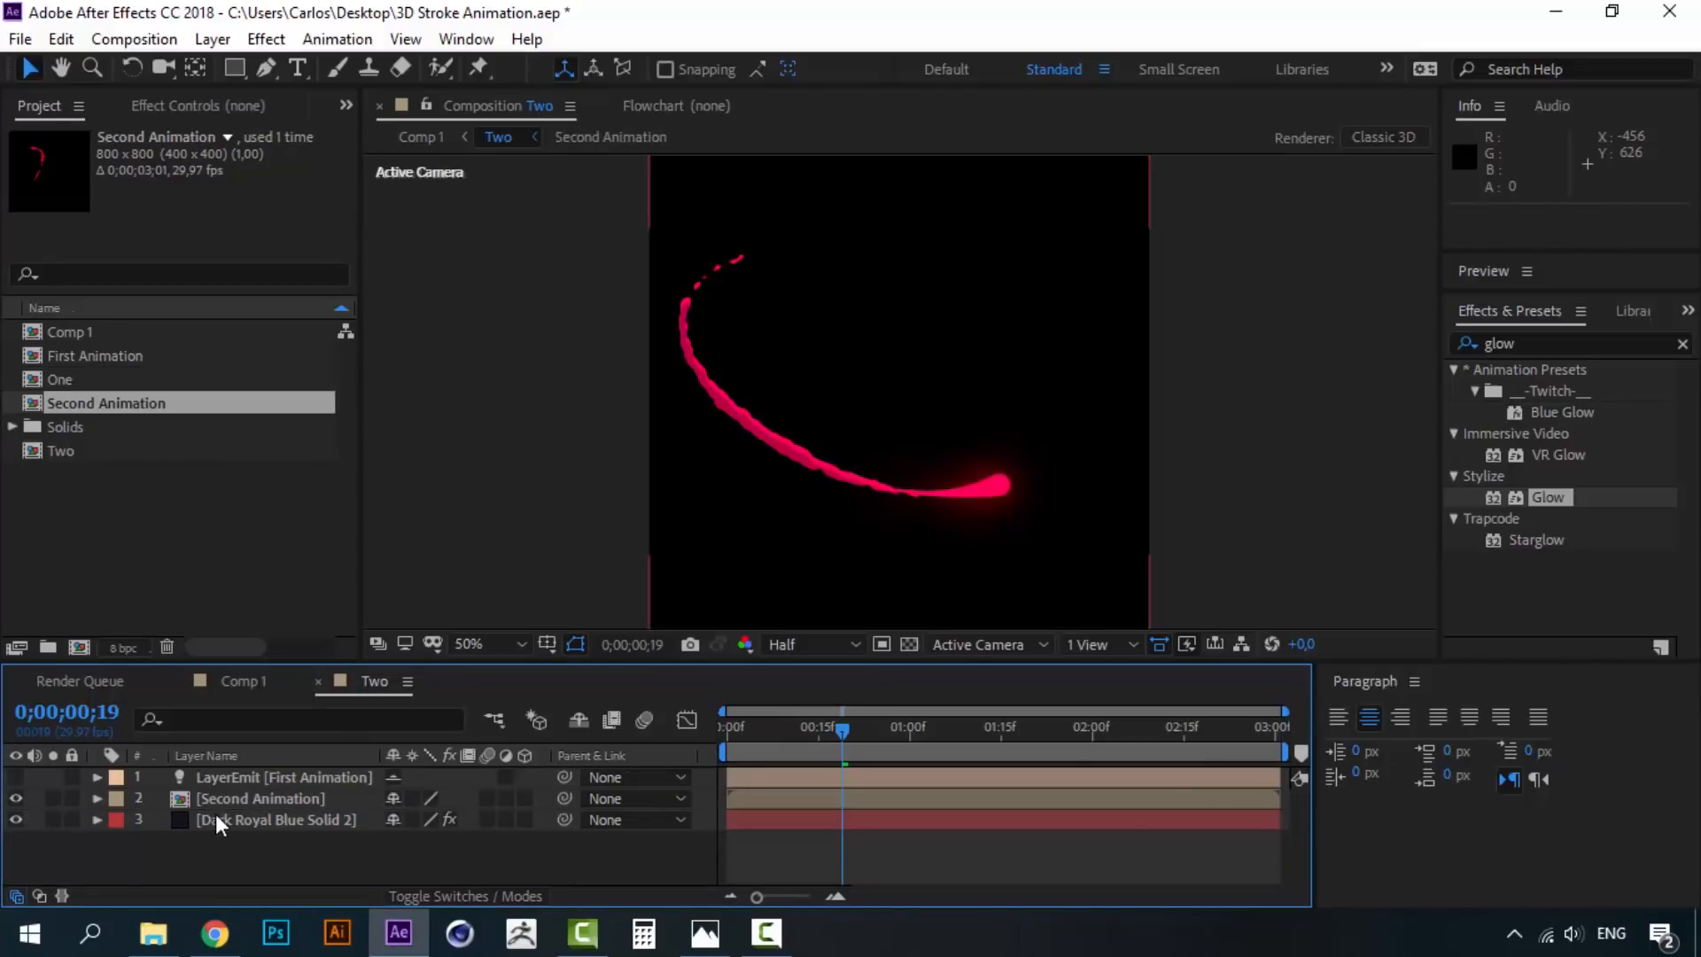
- Set Particular's Layer Emitter to Second Animation and make that layer 3D
click(282, 820)
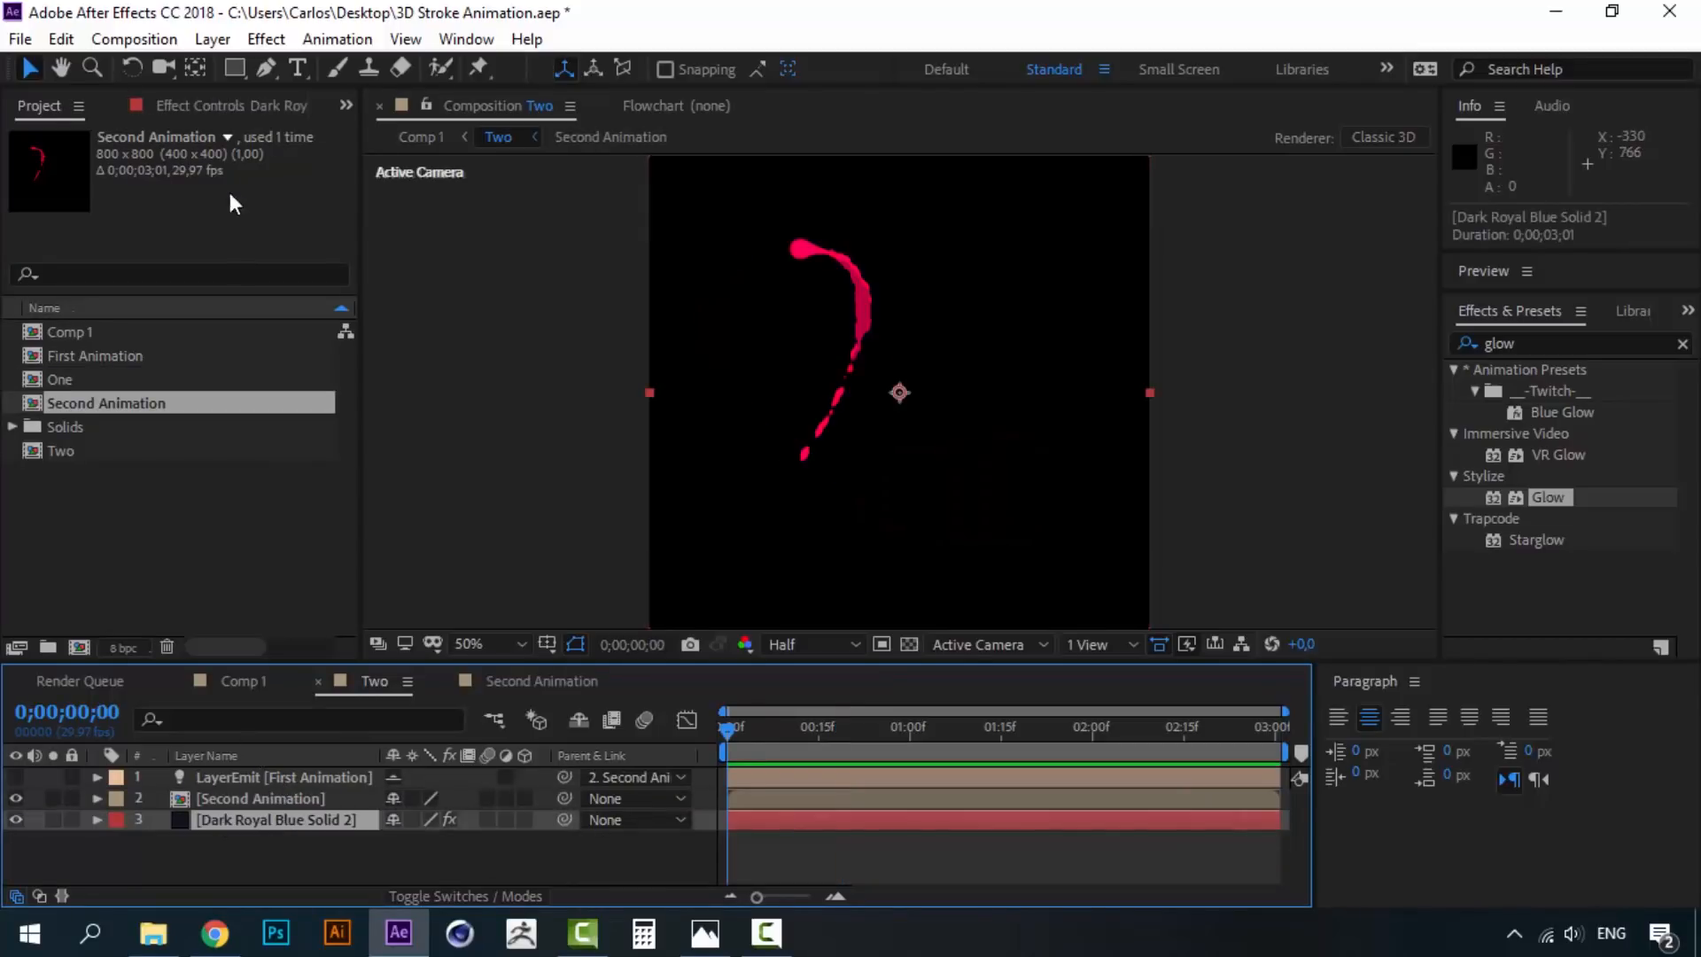
click(217, 105)
drag(350, 290, 349, 418)
click(258, 312)
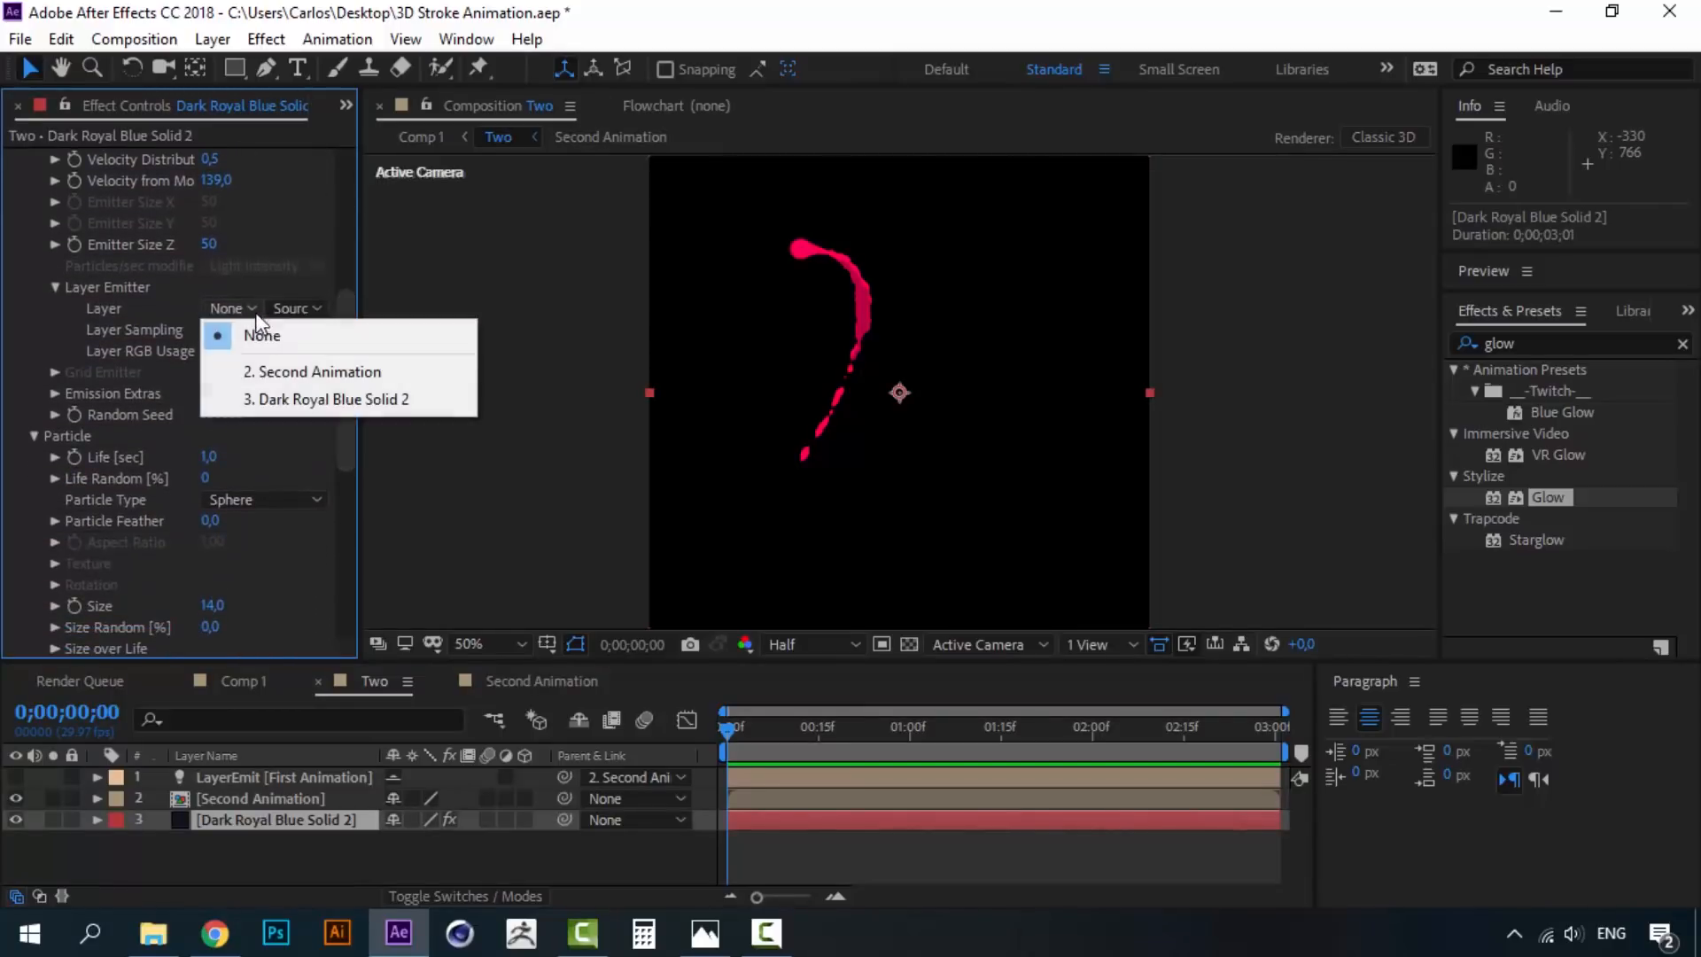
click(267, 371)
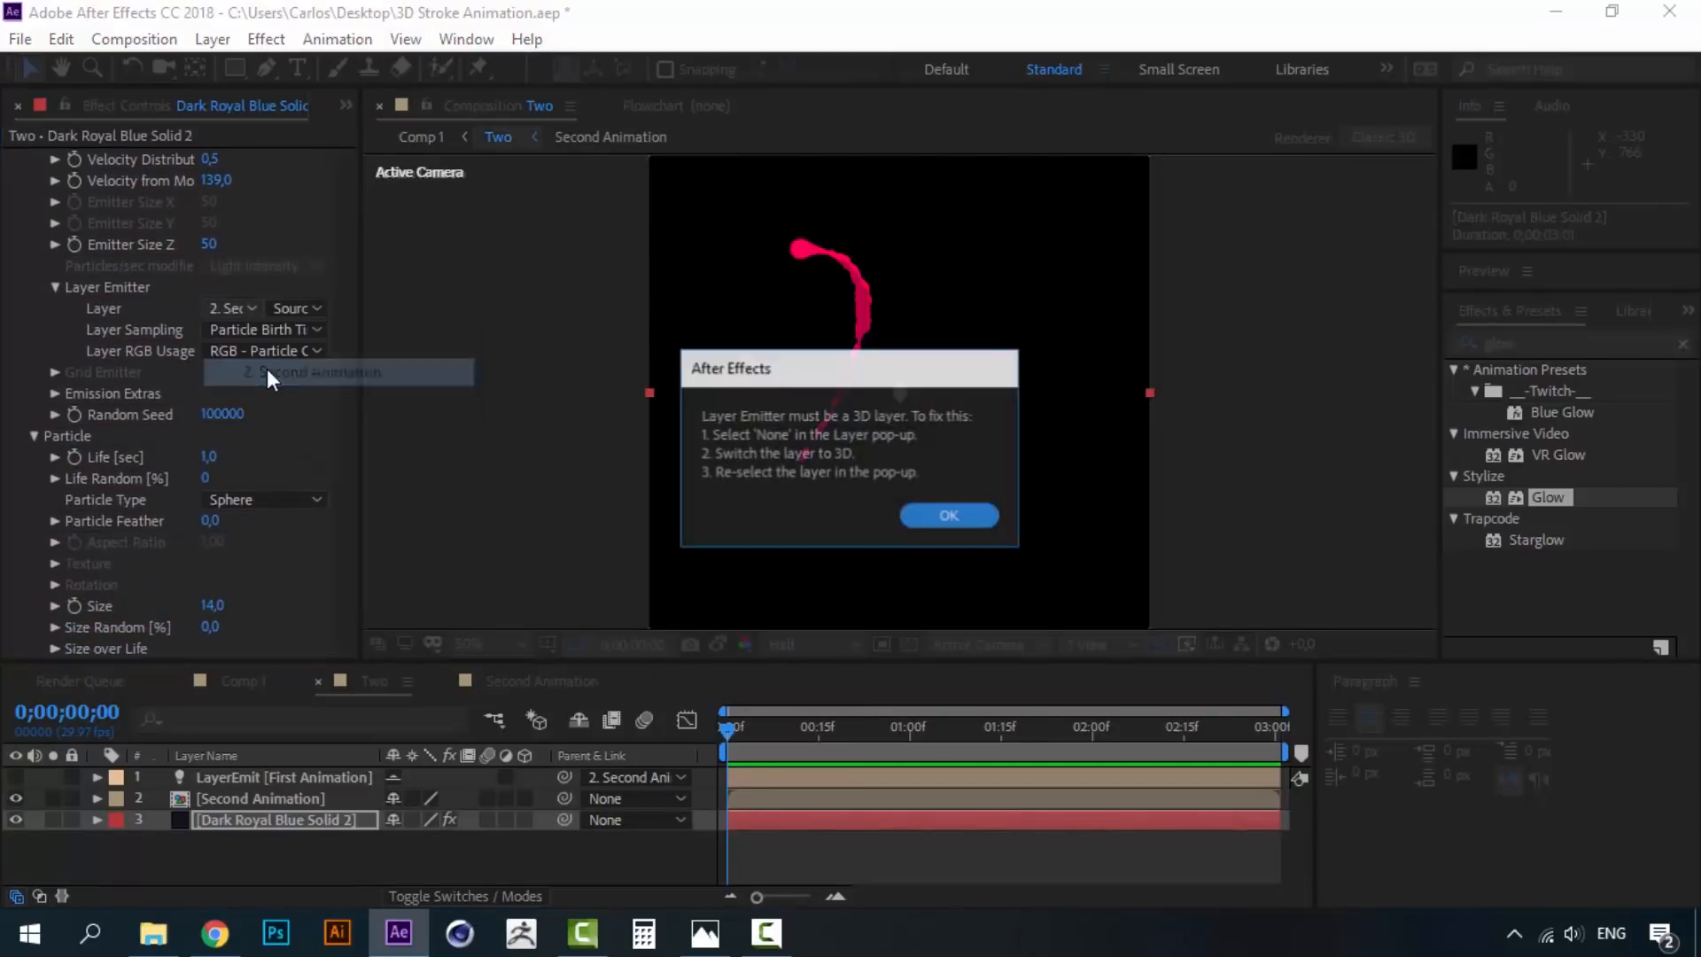
click(941, 517)
click(524, 799)
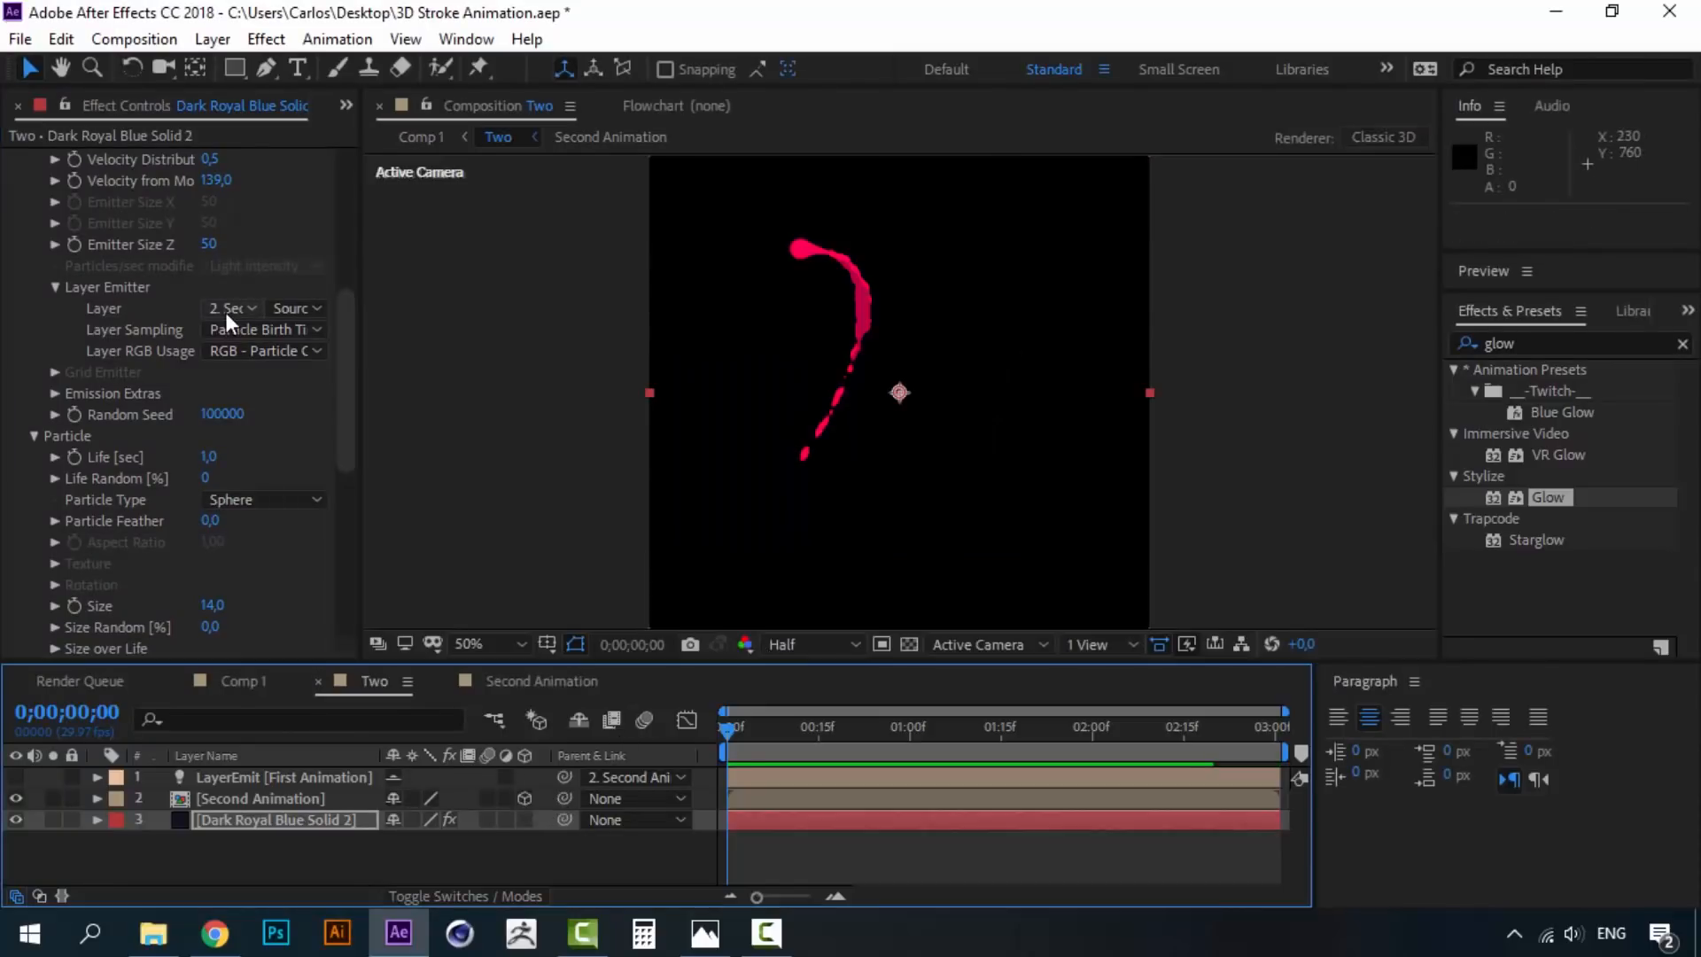
click(246, 681)
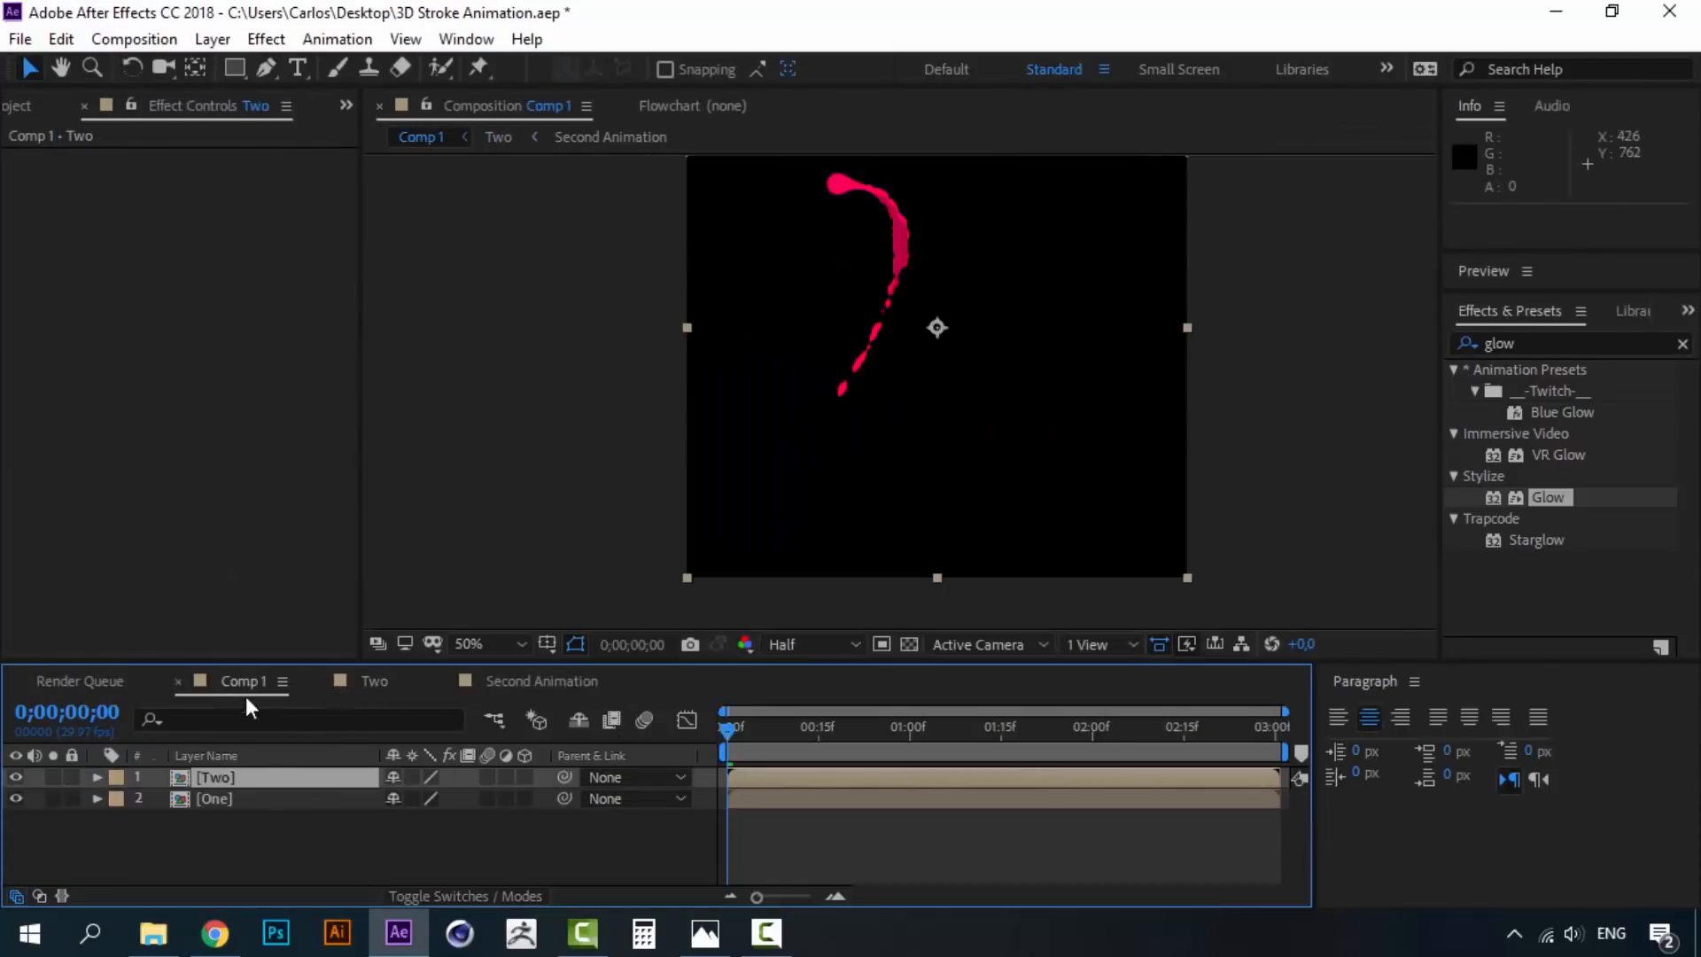
- Flip the Two layer horizontally and preview the mirrored strokes
click(211, 777)
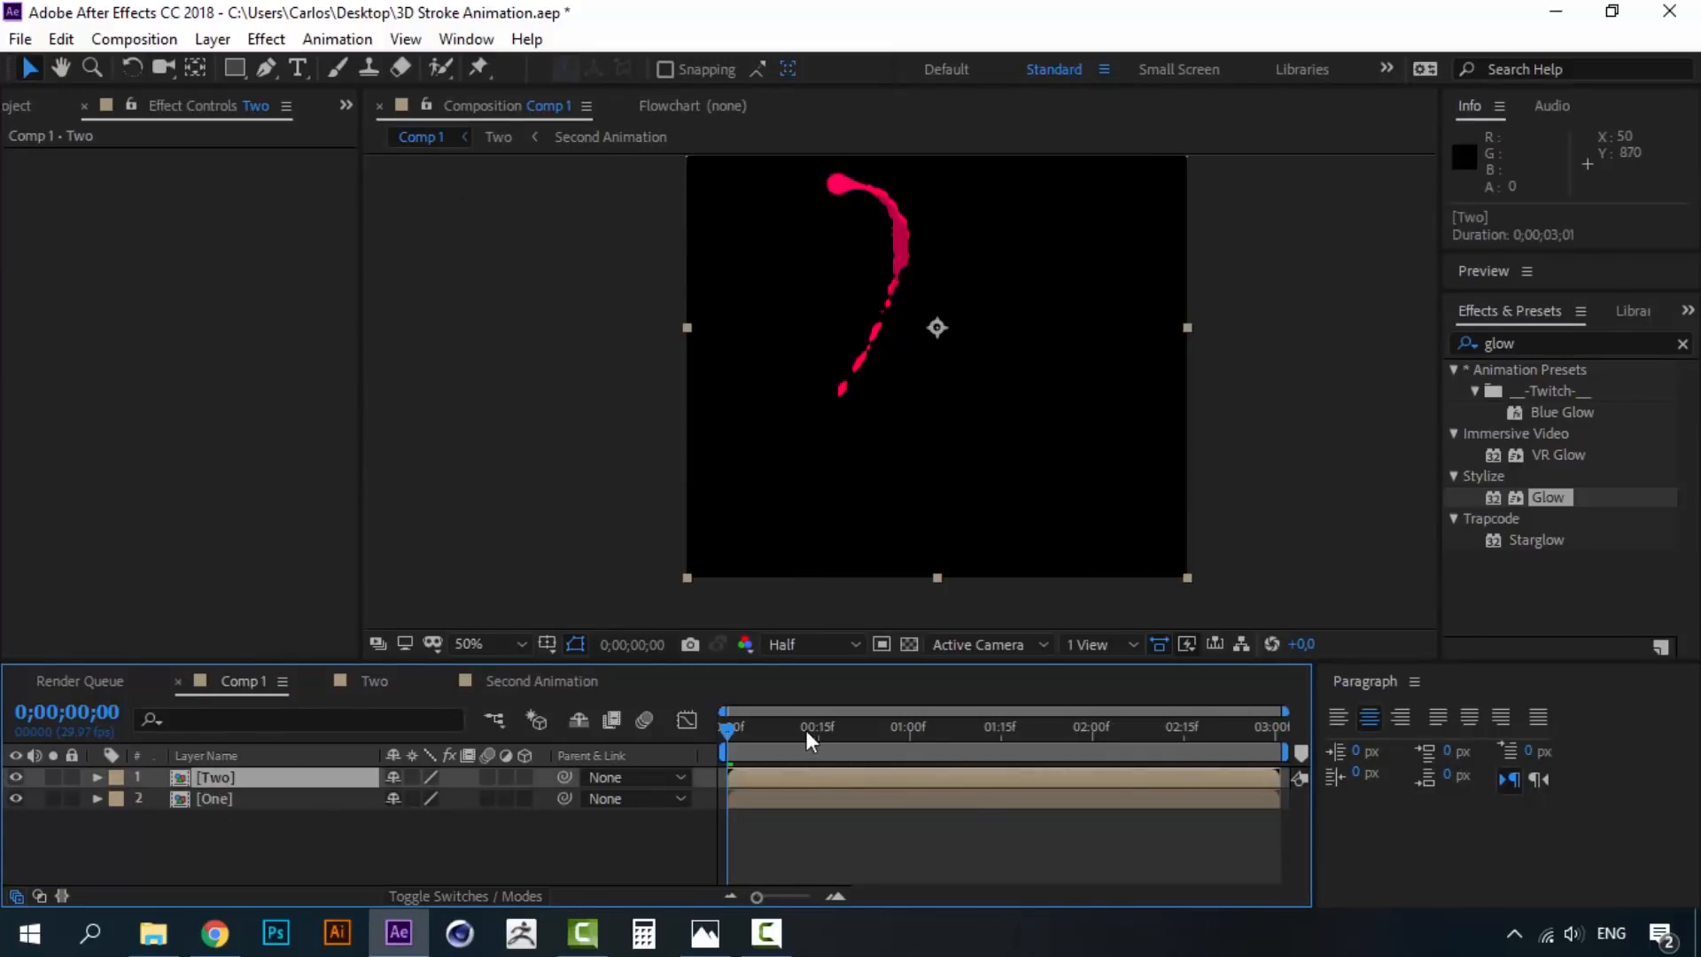
click(228, 39)
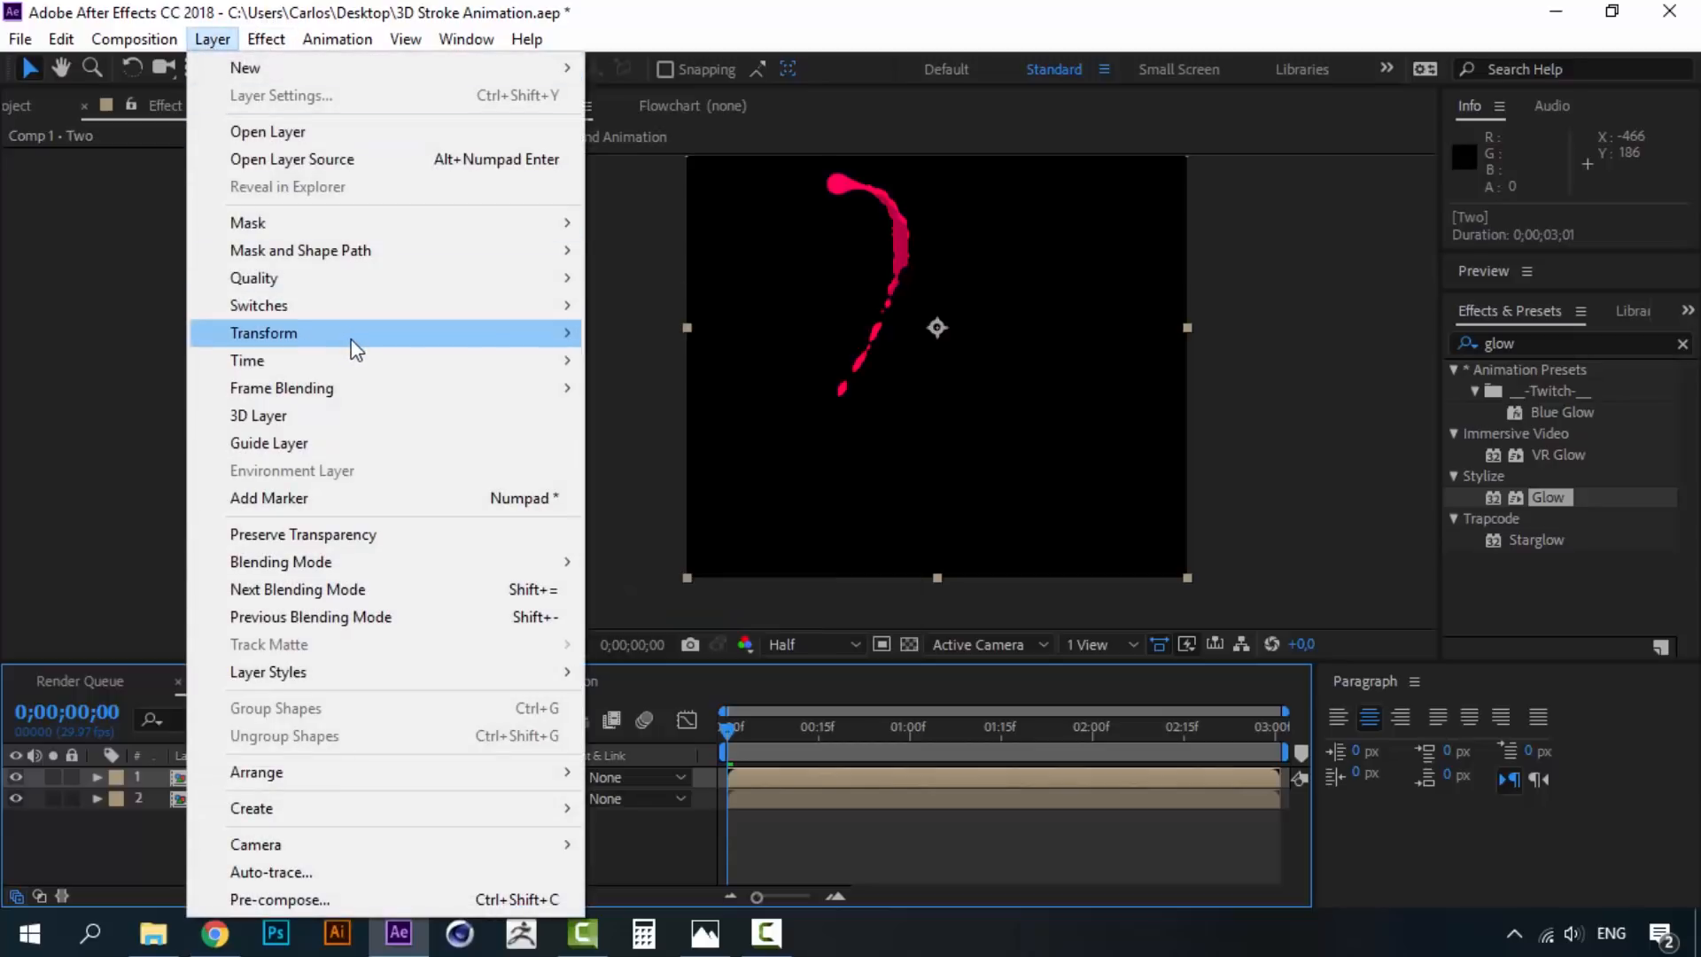
mouse_move(356, 348)
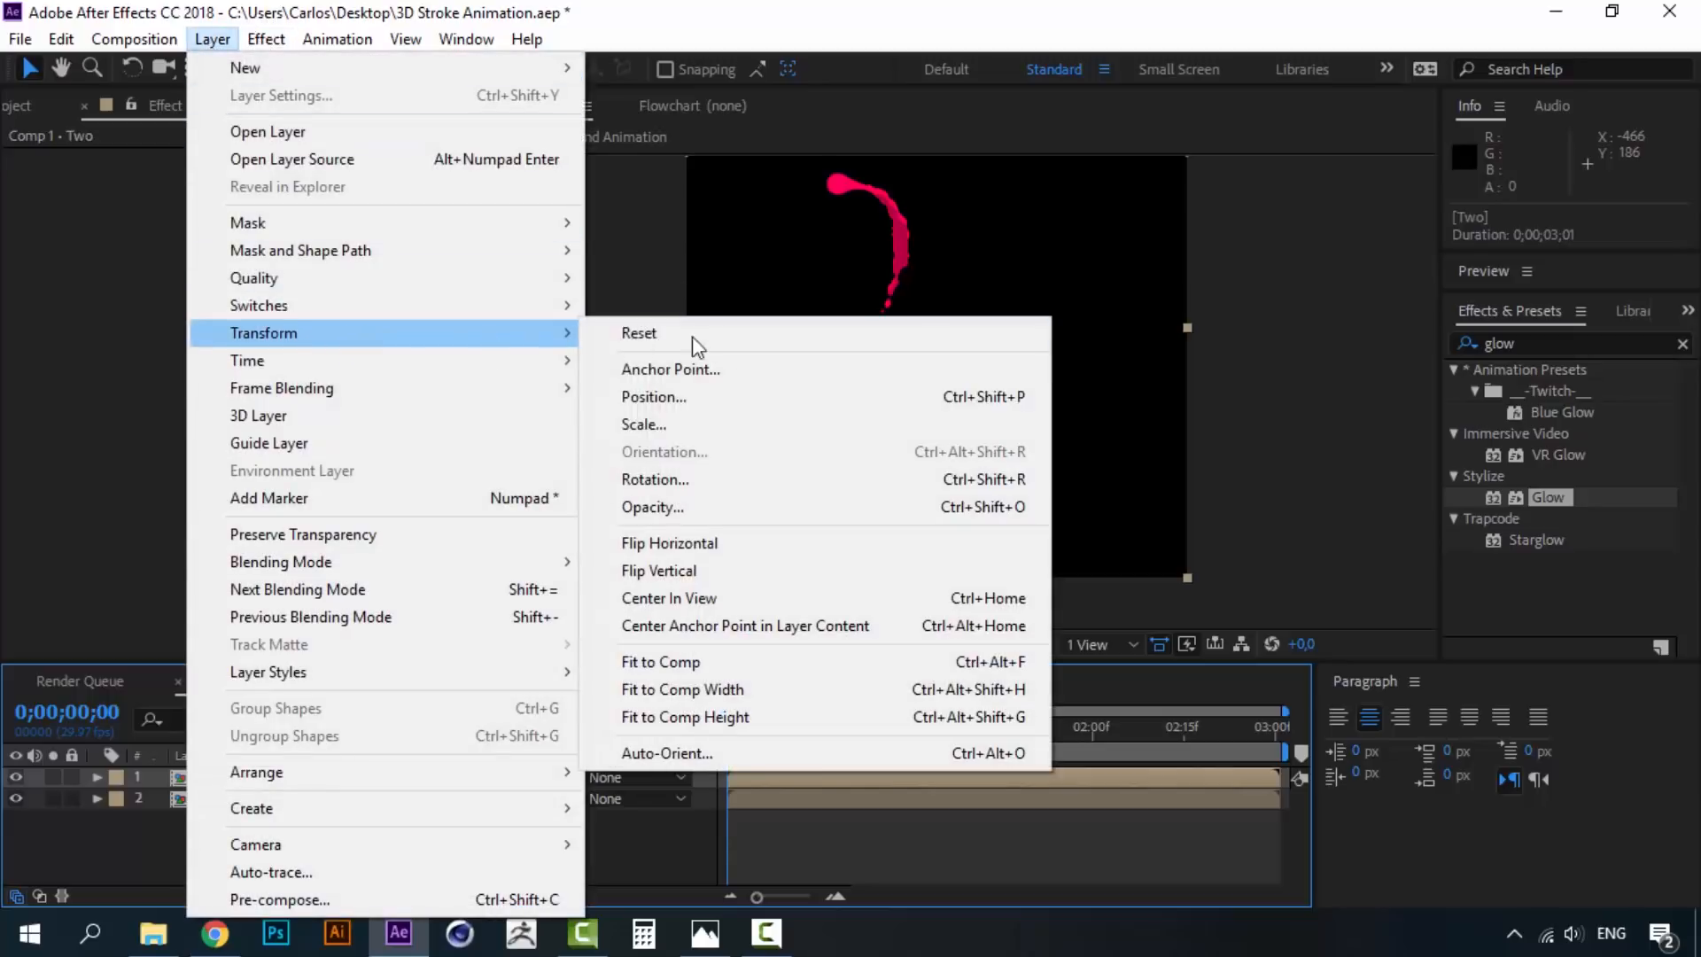
click(784, 542)
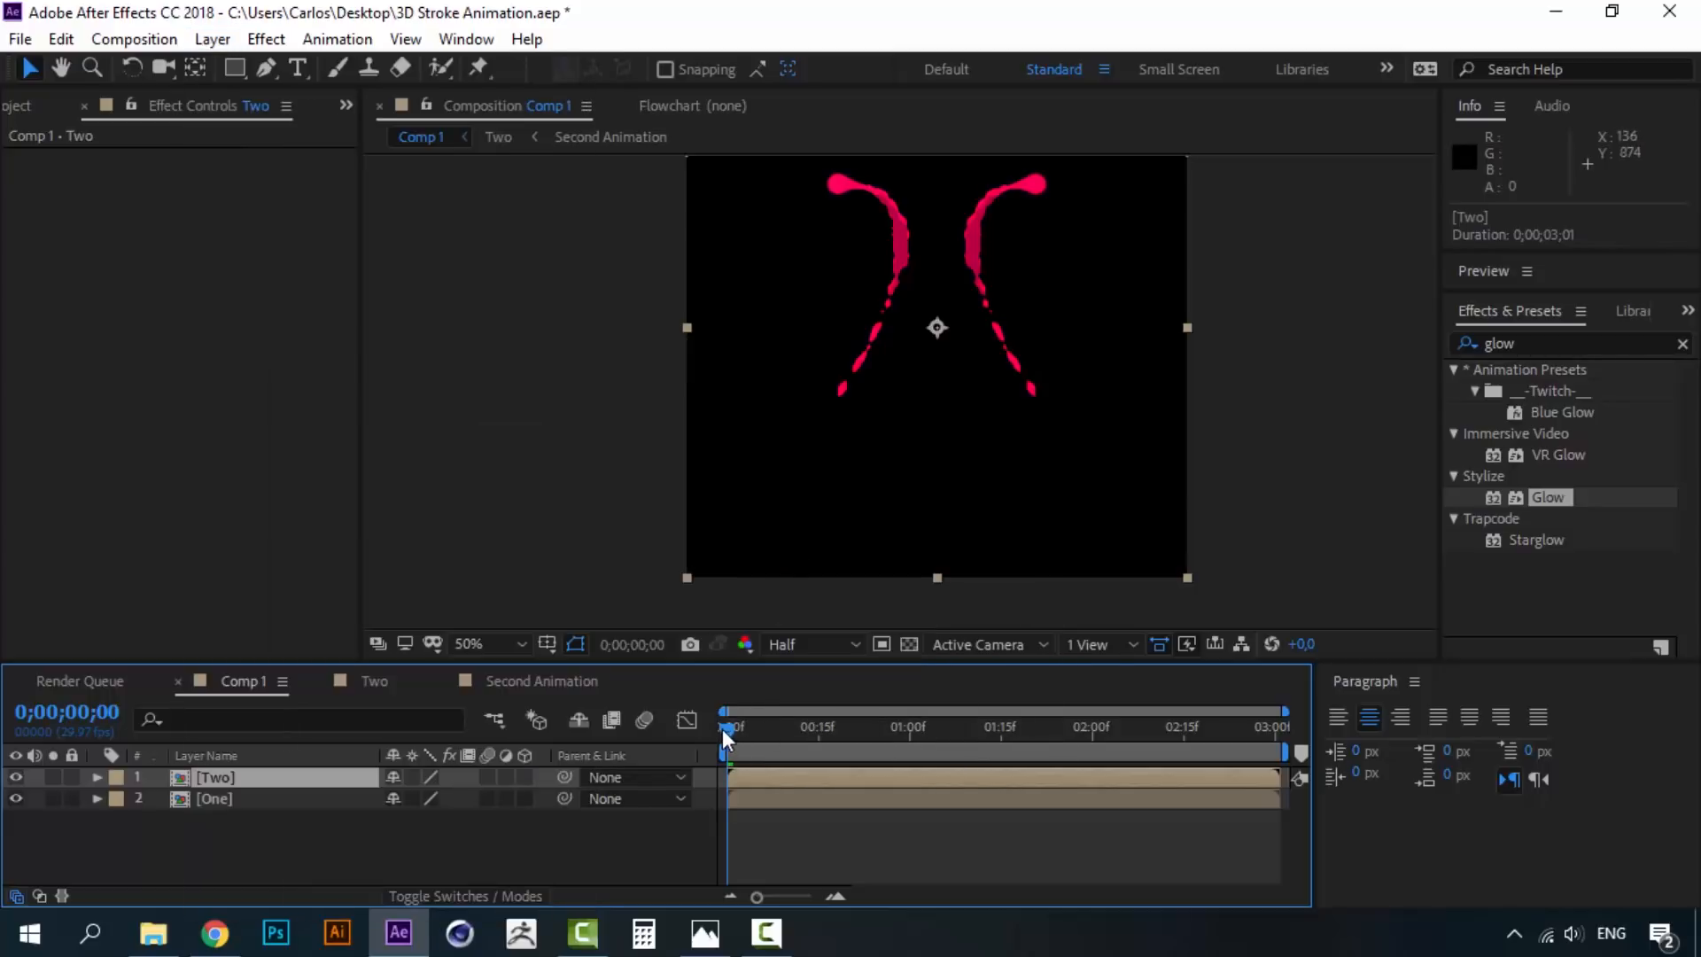
key(space)
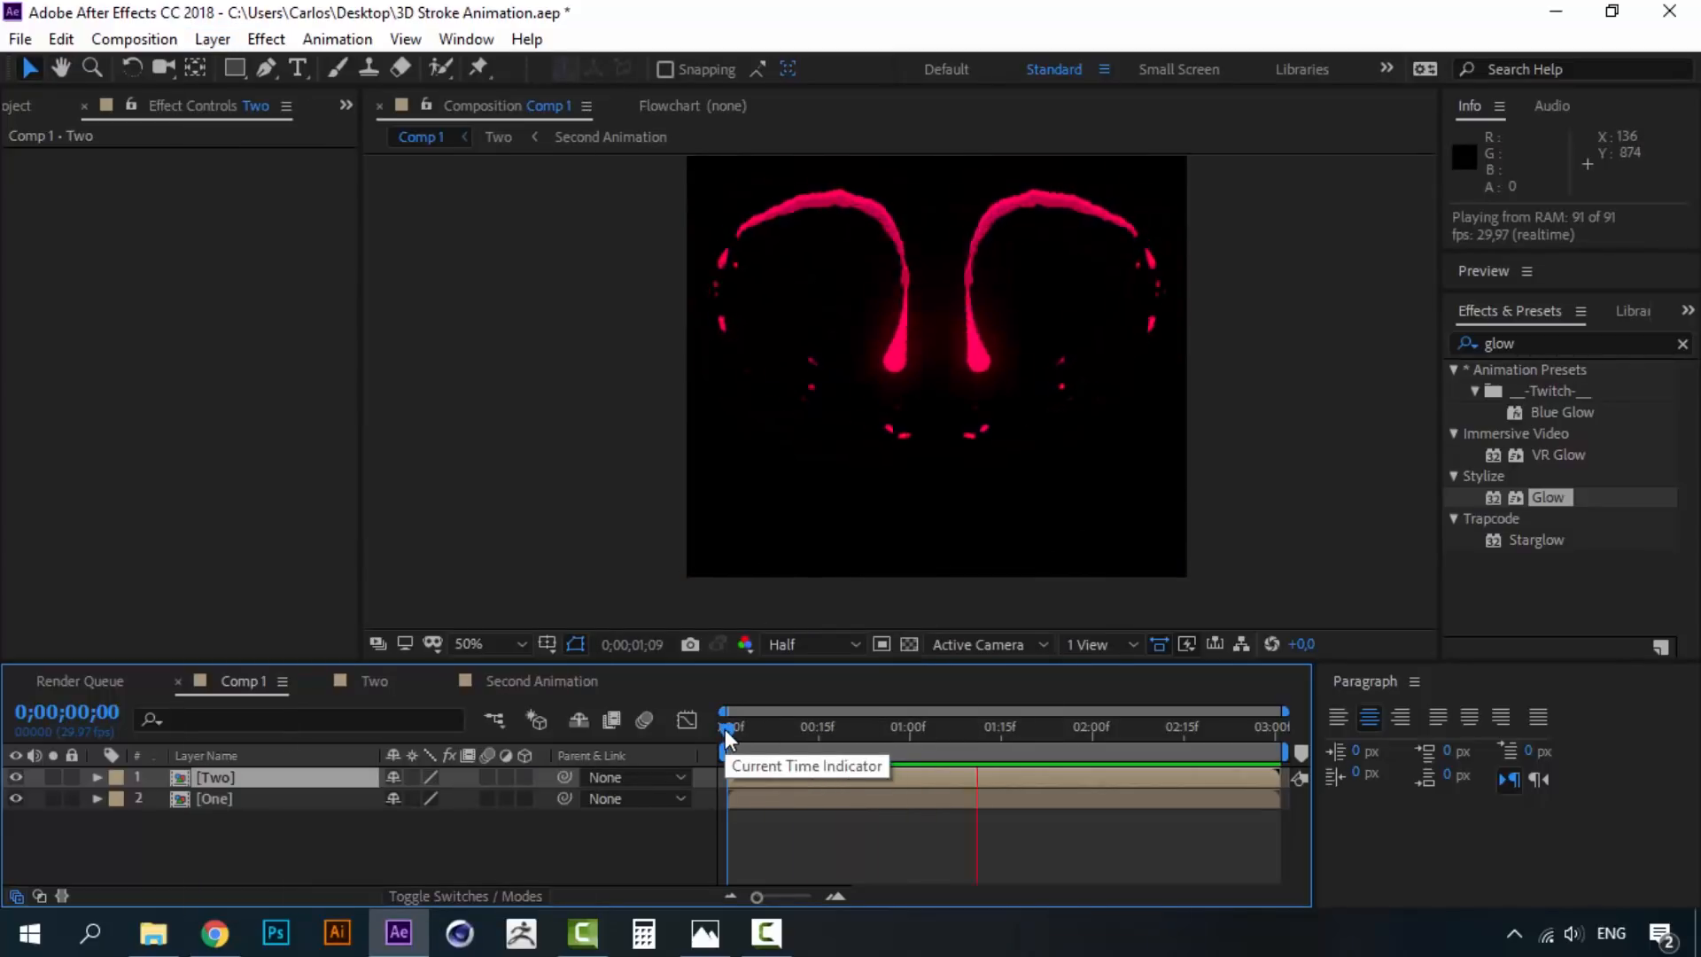
click(238, 778)
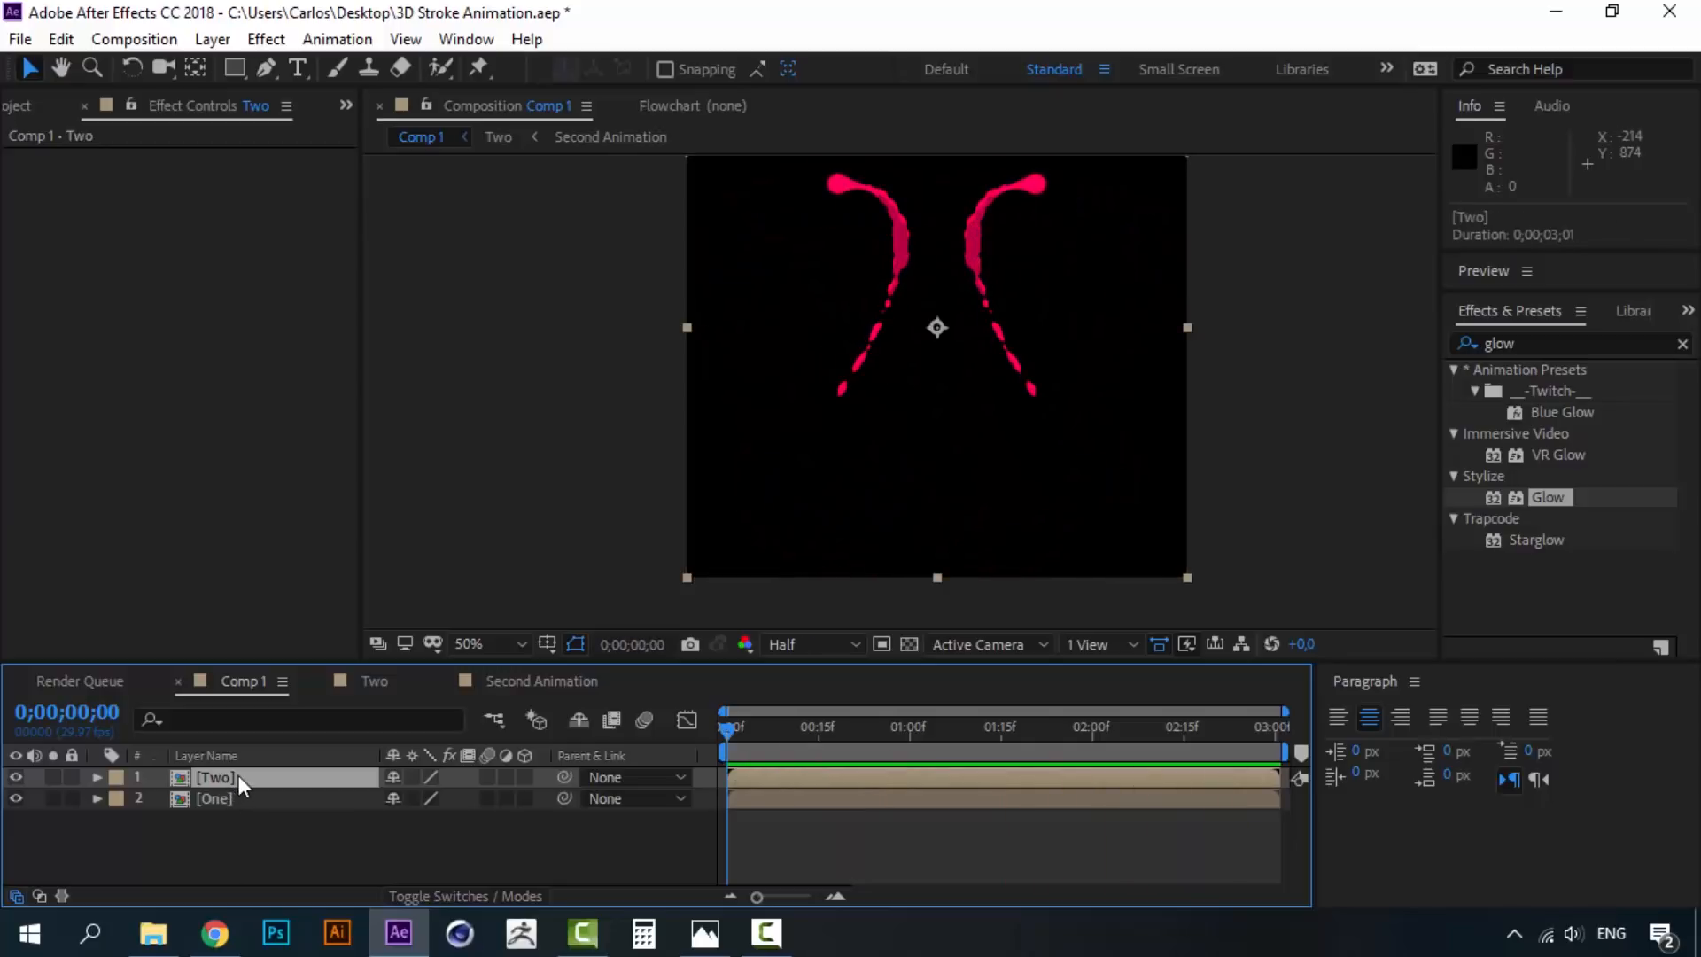
- Flip the Two layer vertically as well and preview again
click(213, 40)
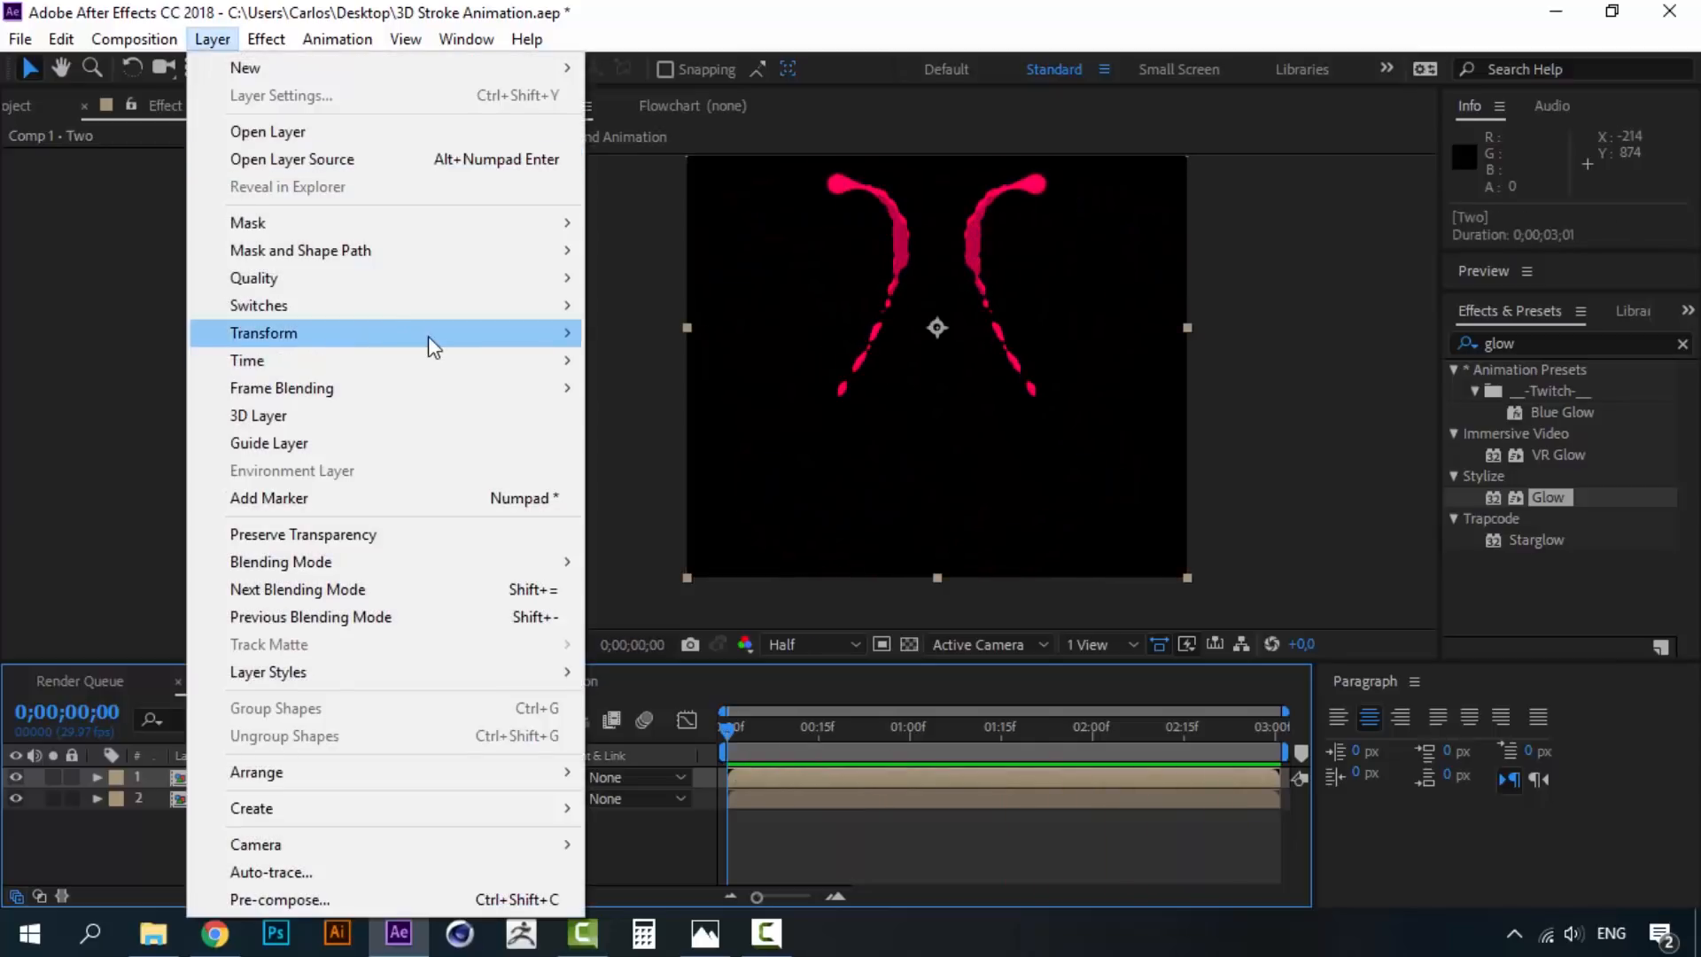
mouse_move(428, 334)
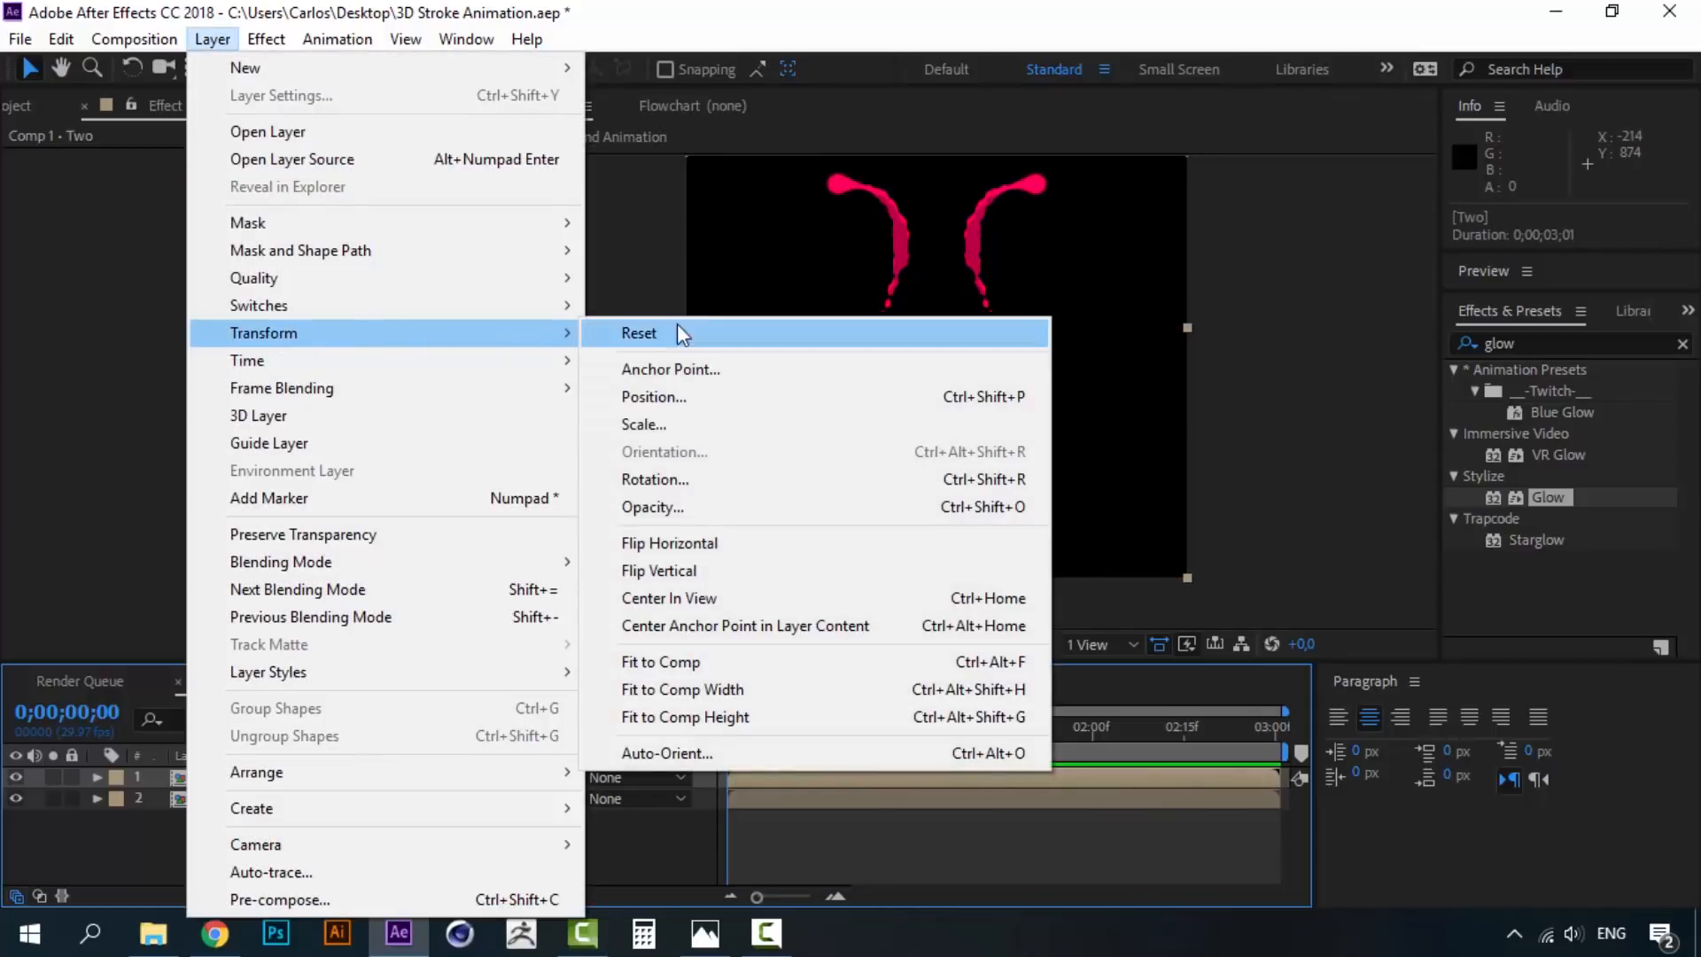
click(729, 568)
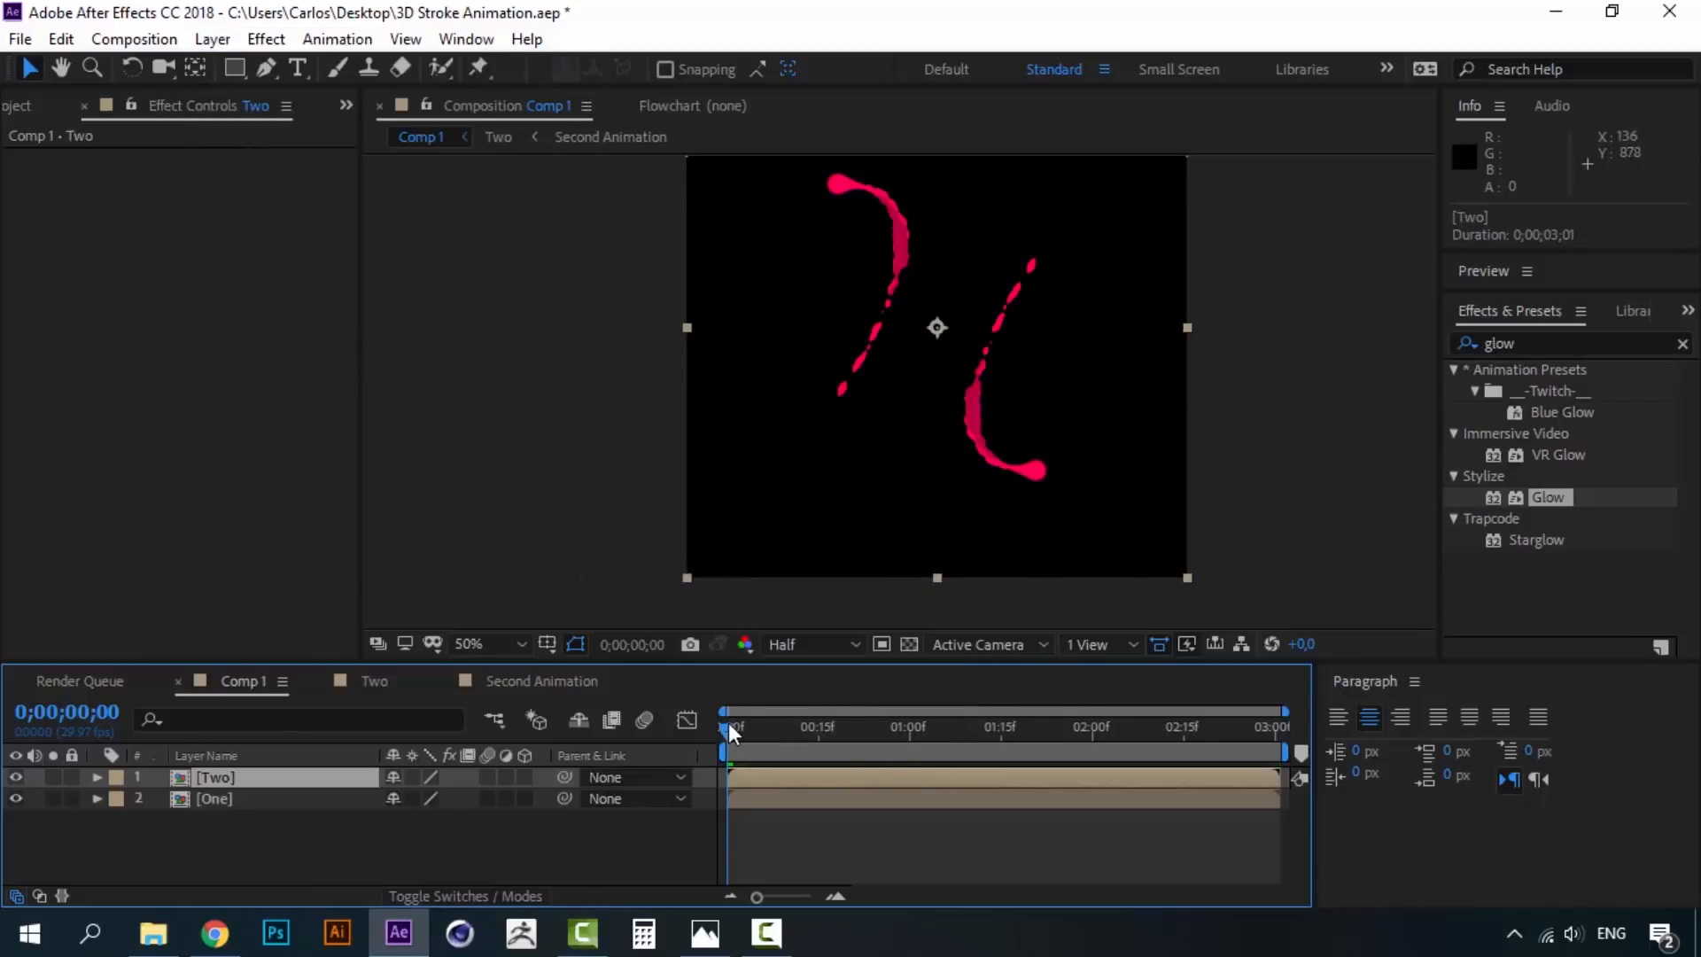
key(space)
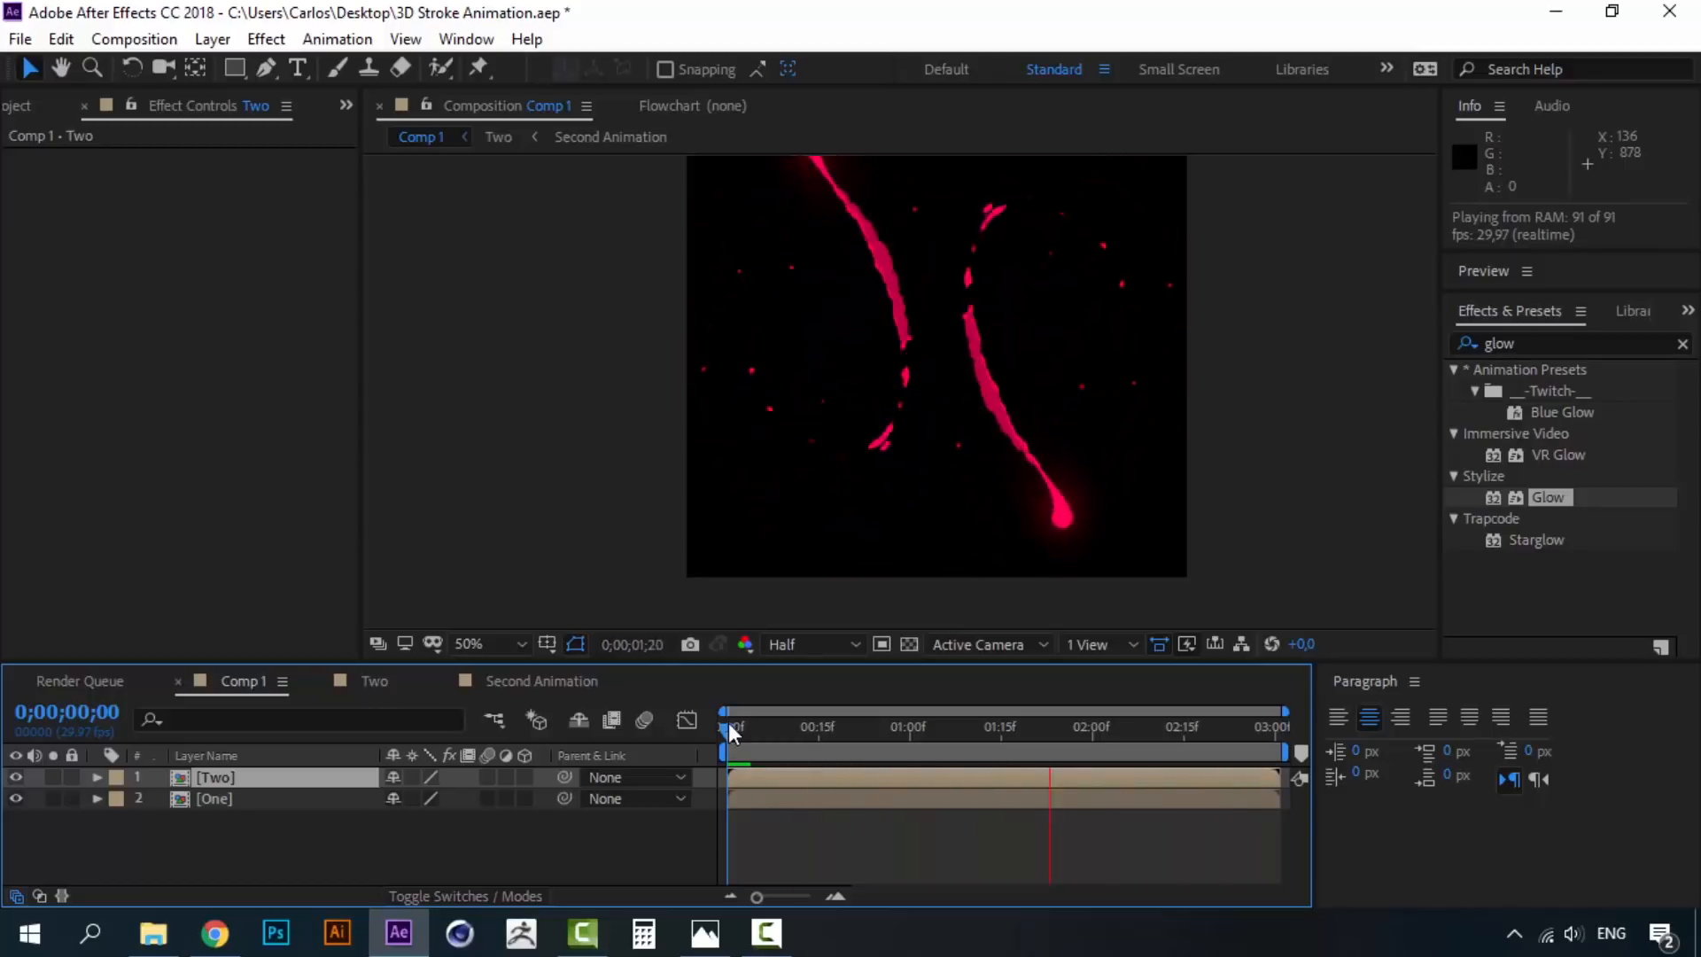
click(205, 831)
click(222, 781)
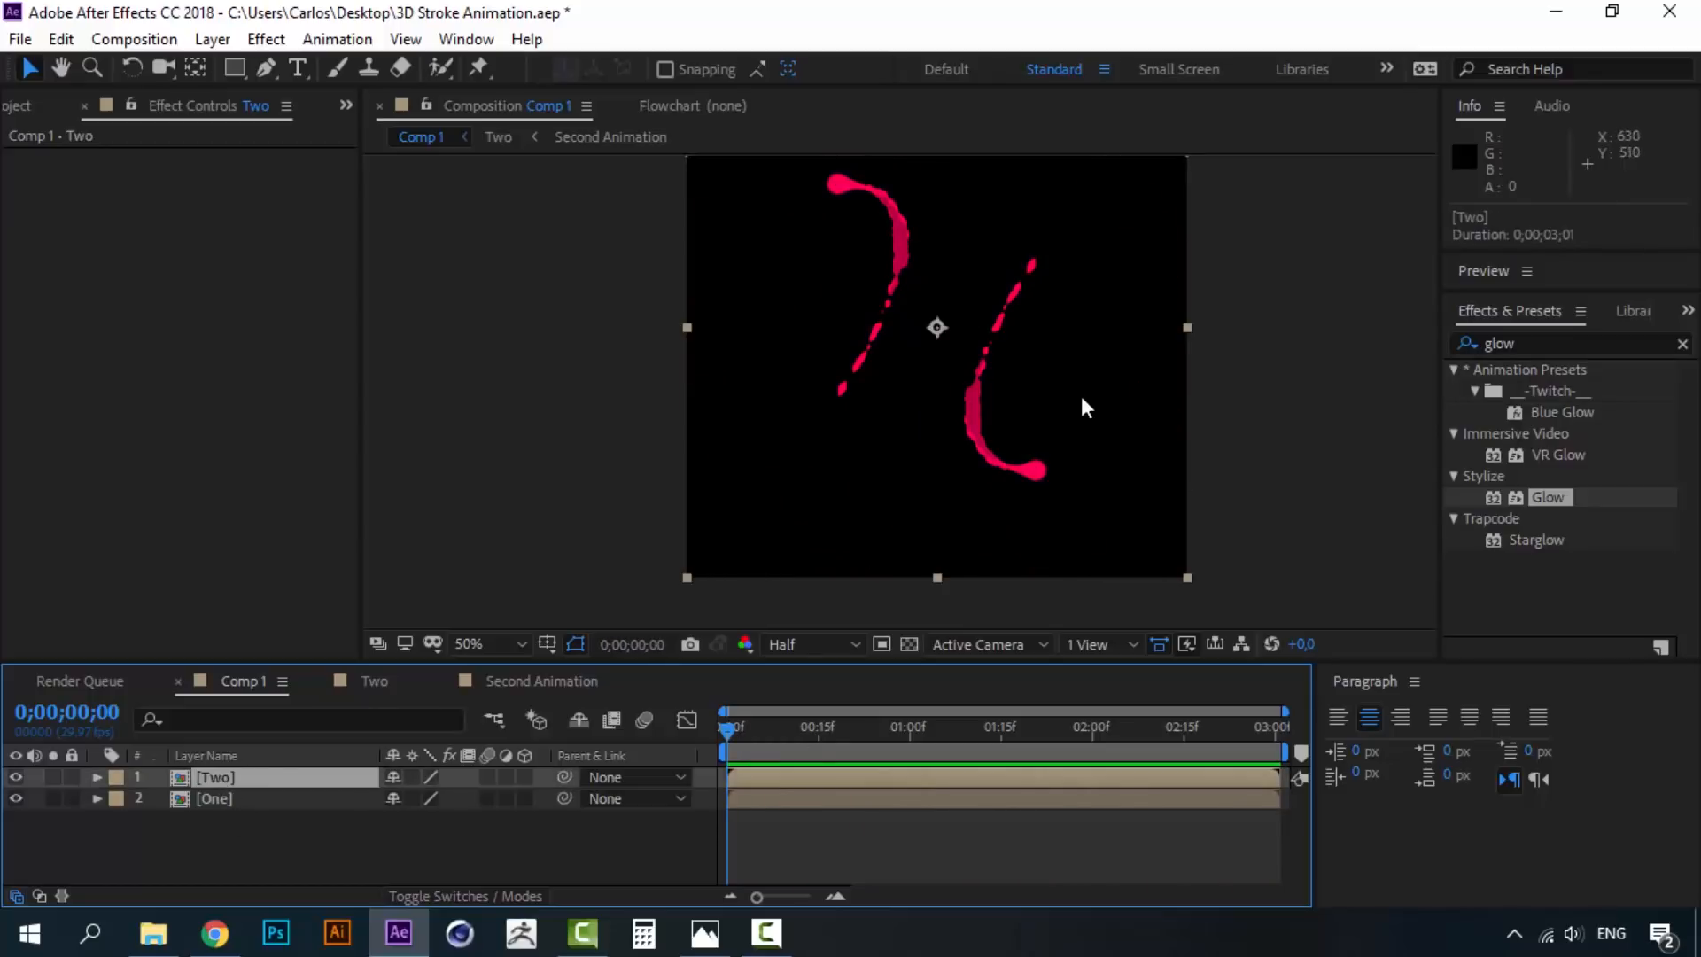
- Open the Second Animation precomp and change Line 2's stroke colour to cyan 00D8FF
double_click(211, 777)
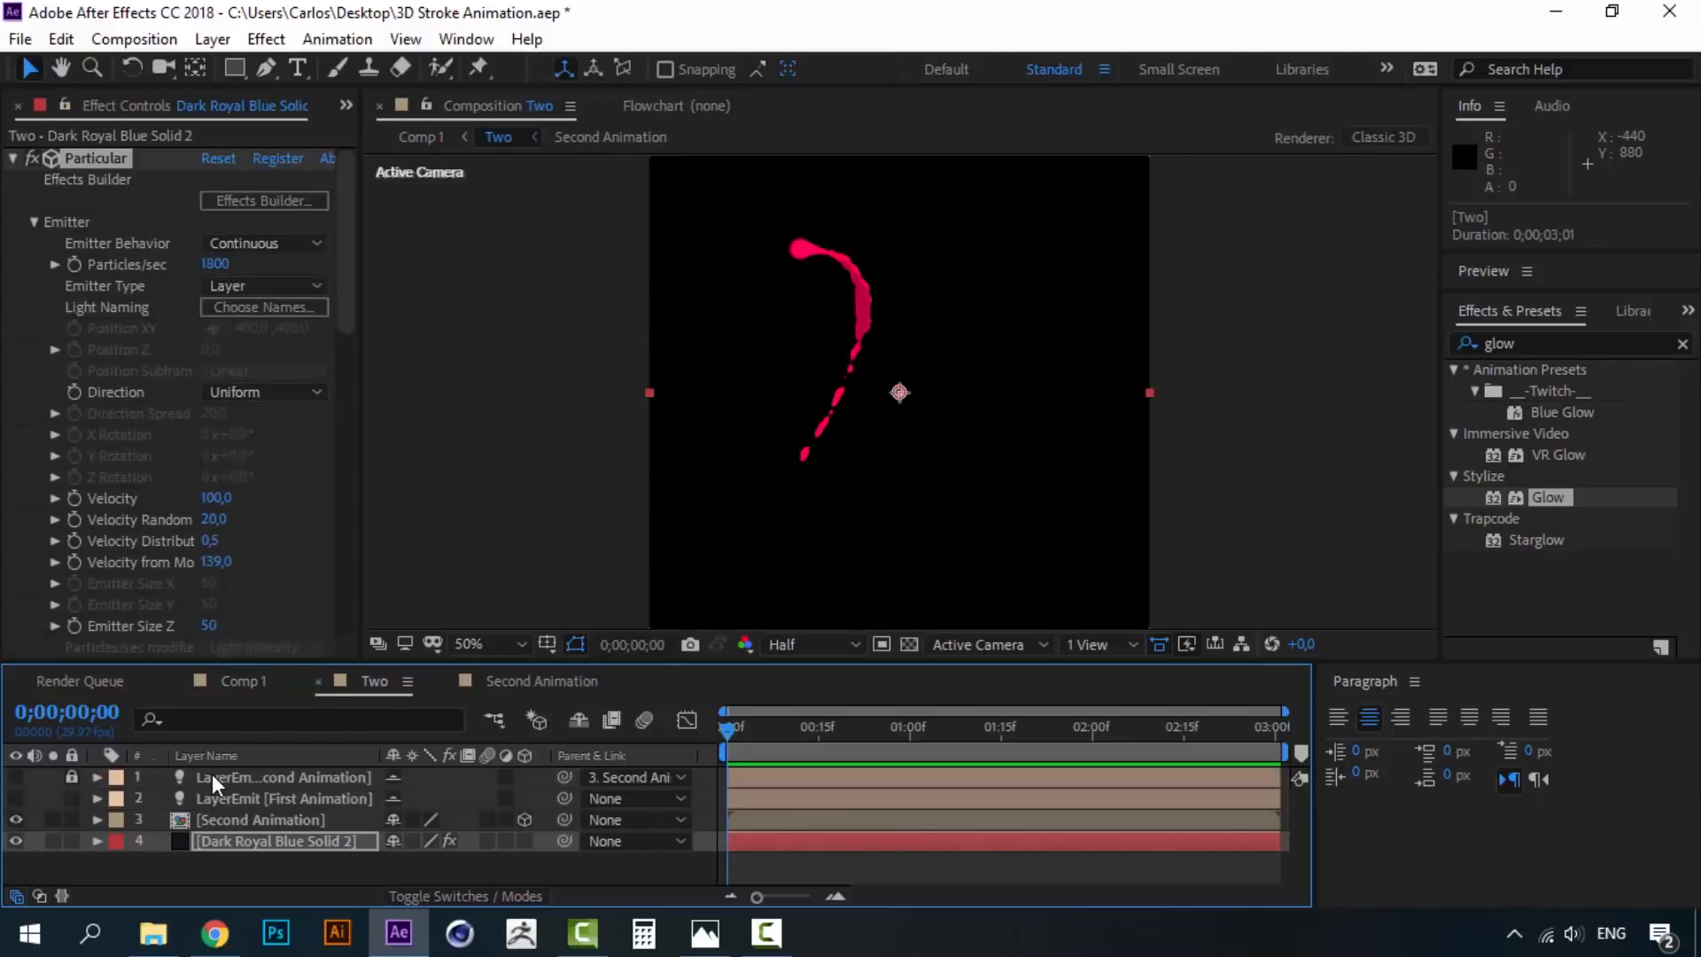
double_click(275, 827)
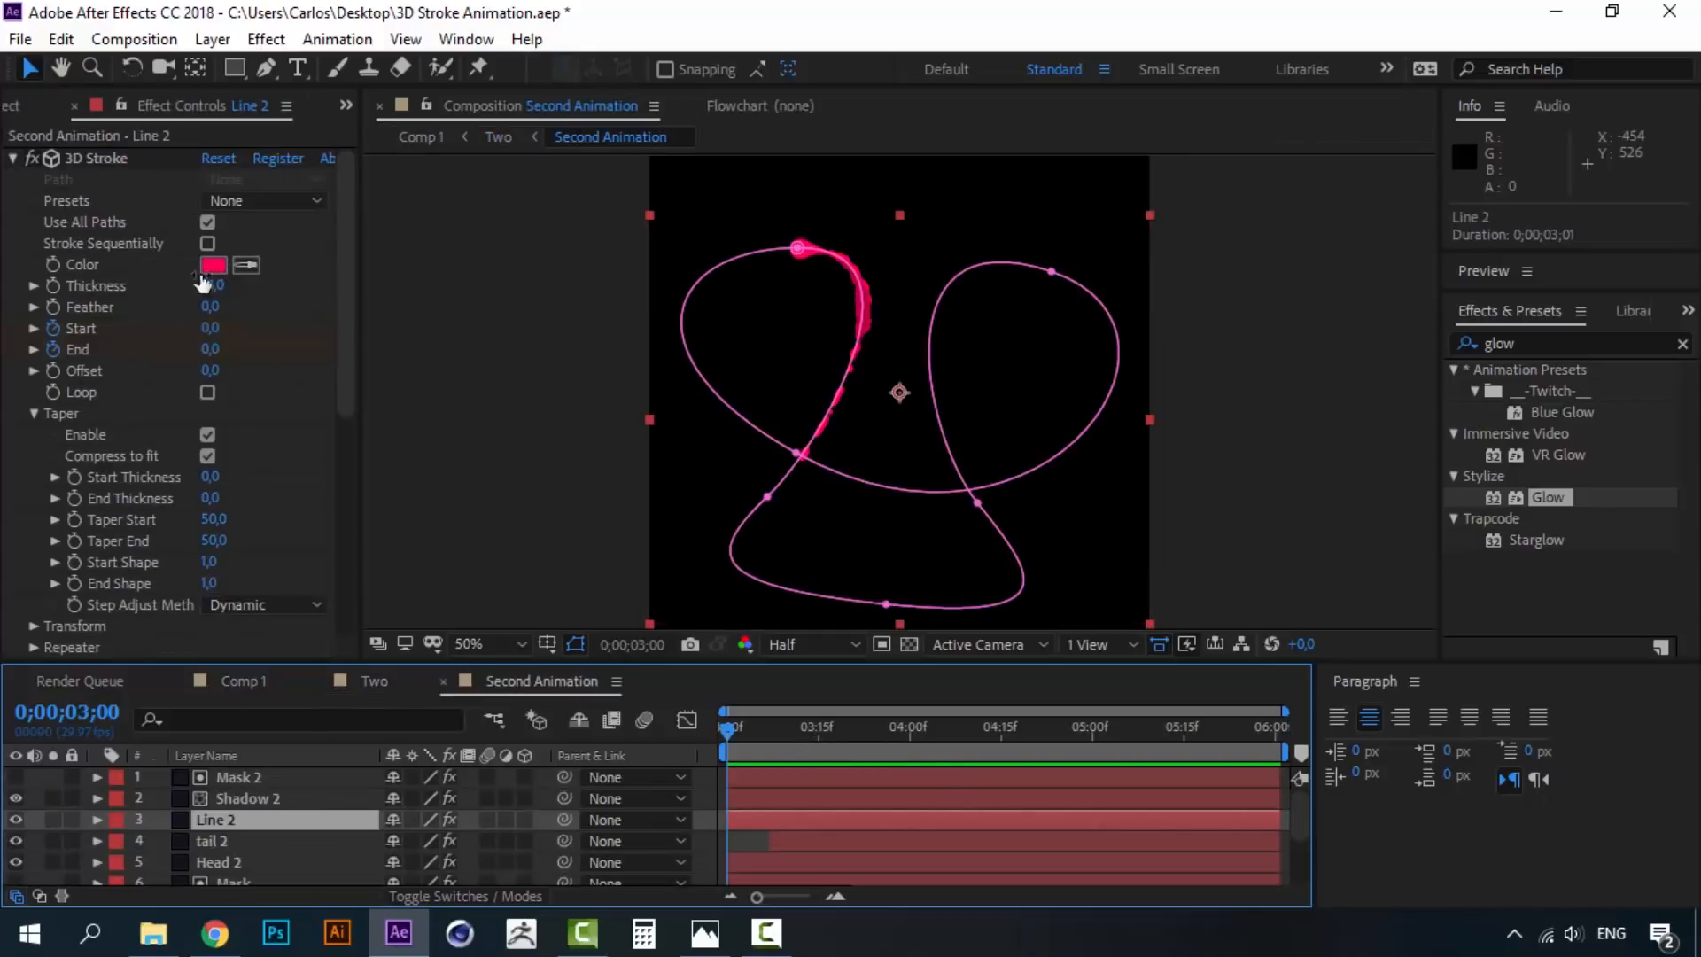
click(212, 266)
drag(1468, 530, 1466, 551)
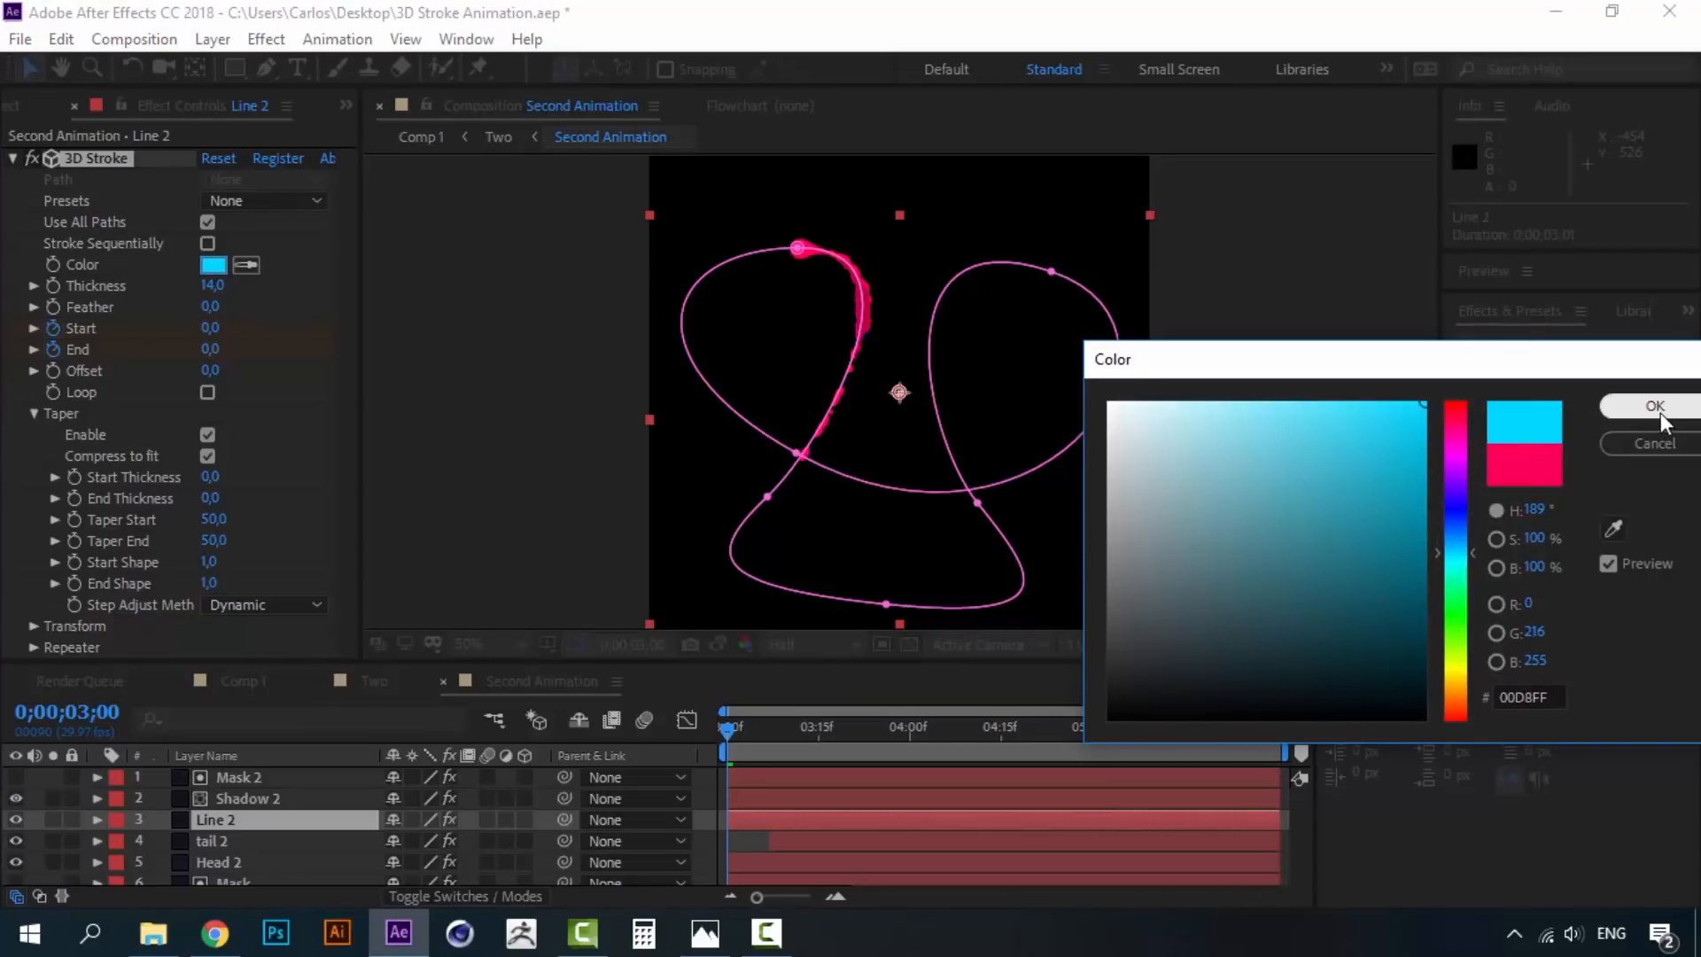
double_click(1528, 697)
key(ctrl+c)
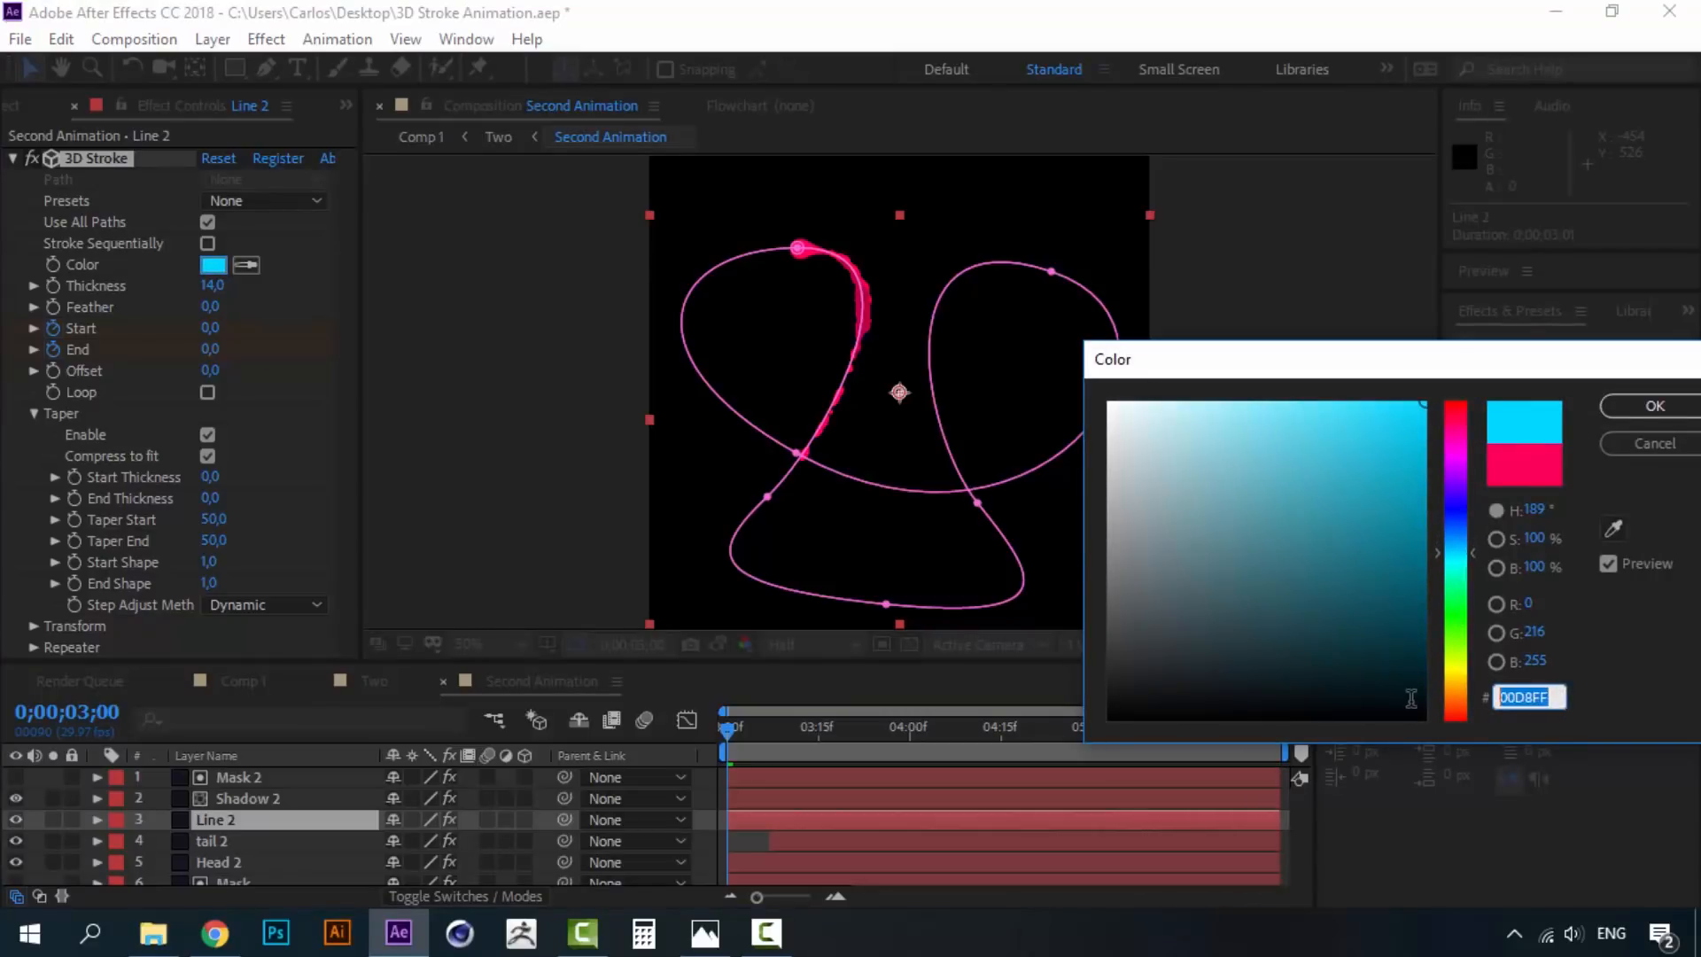
click(1650, 407)
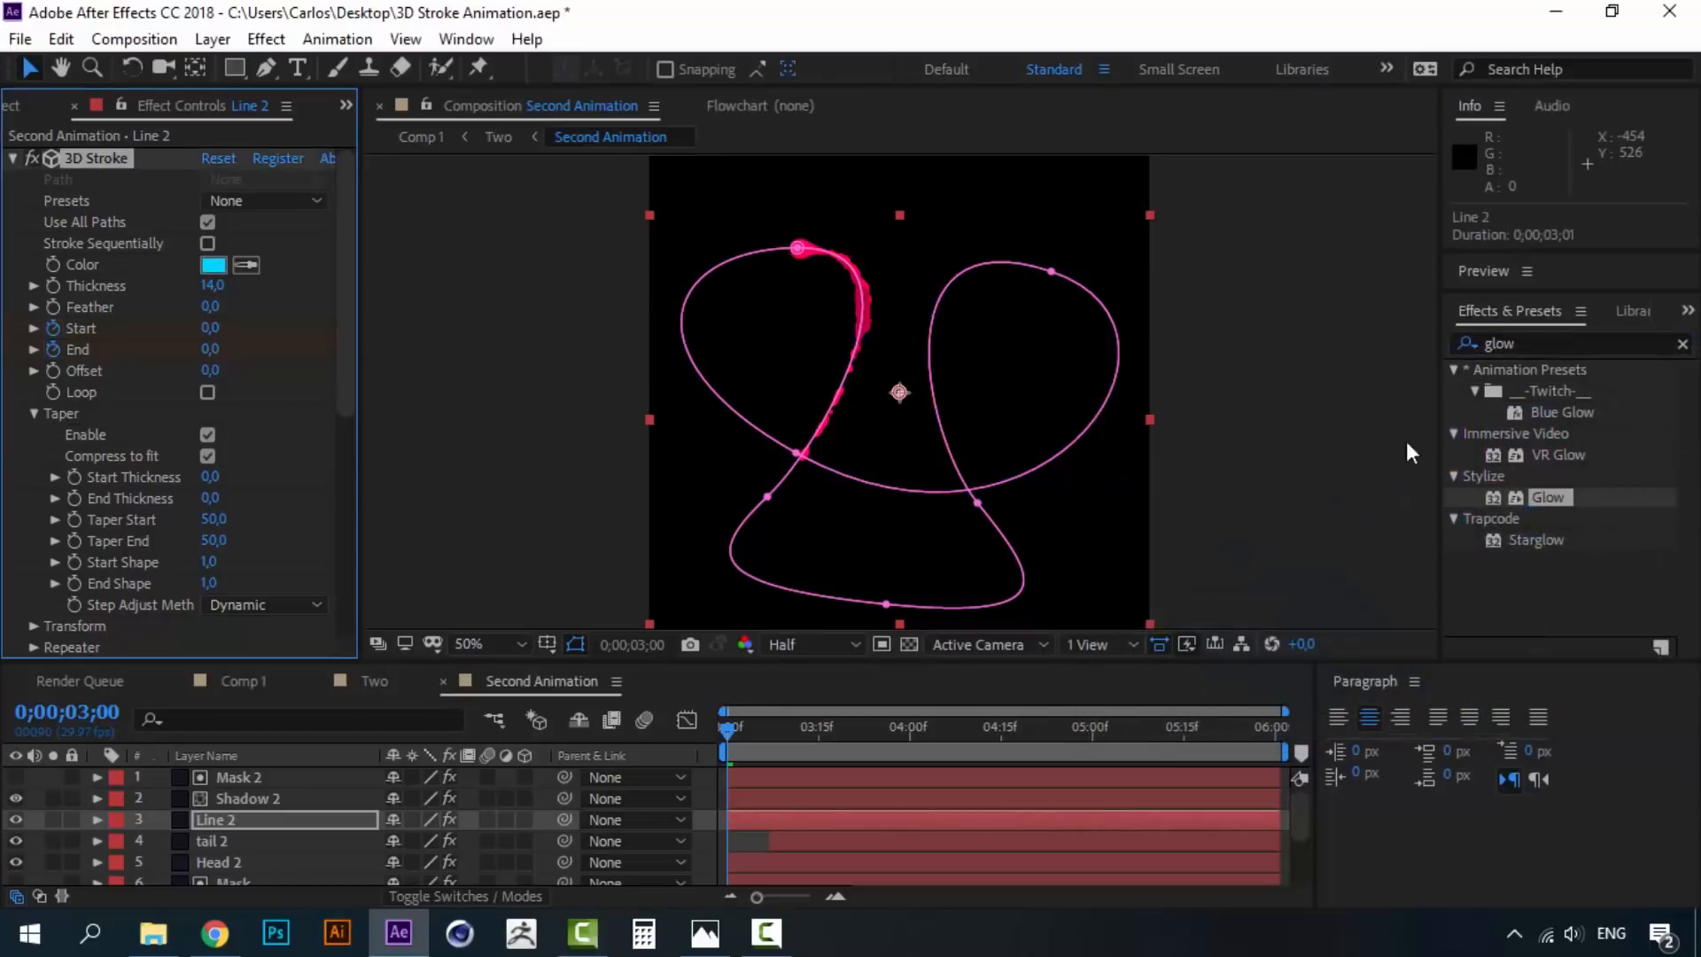
- Make tail 2 and Head 2 cyan, and give Shadow 2 a darker cyan
click(210, 842)
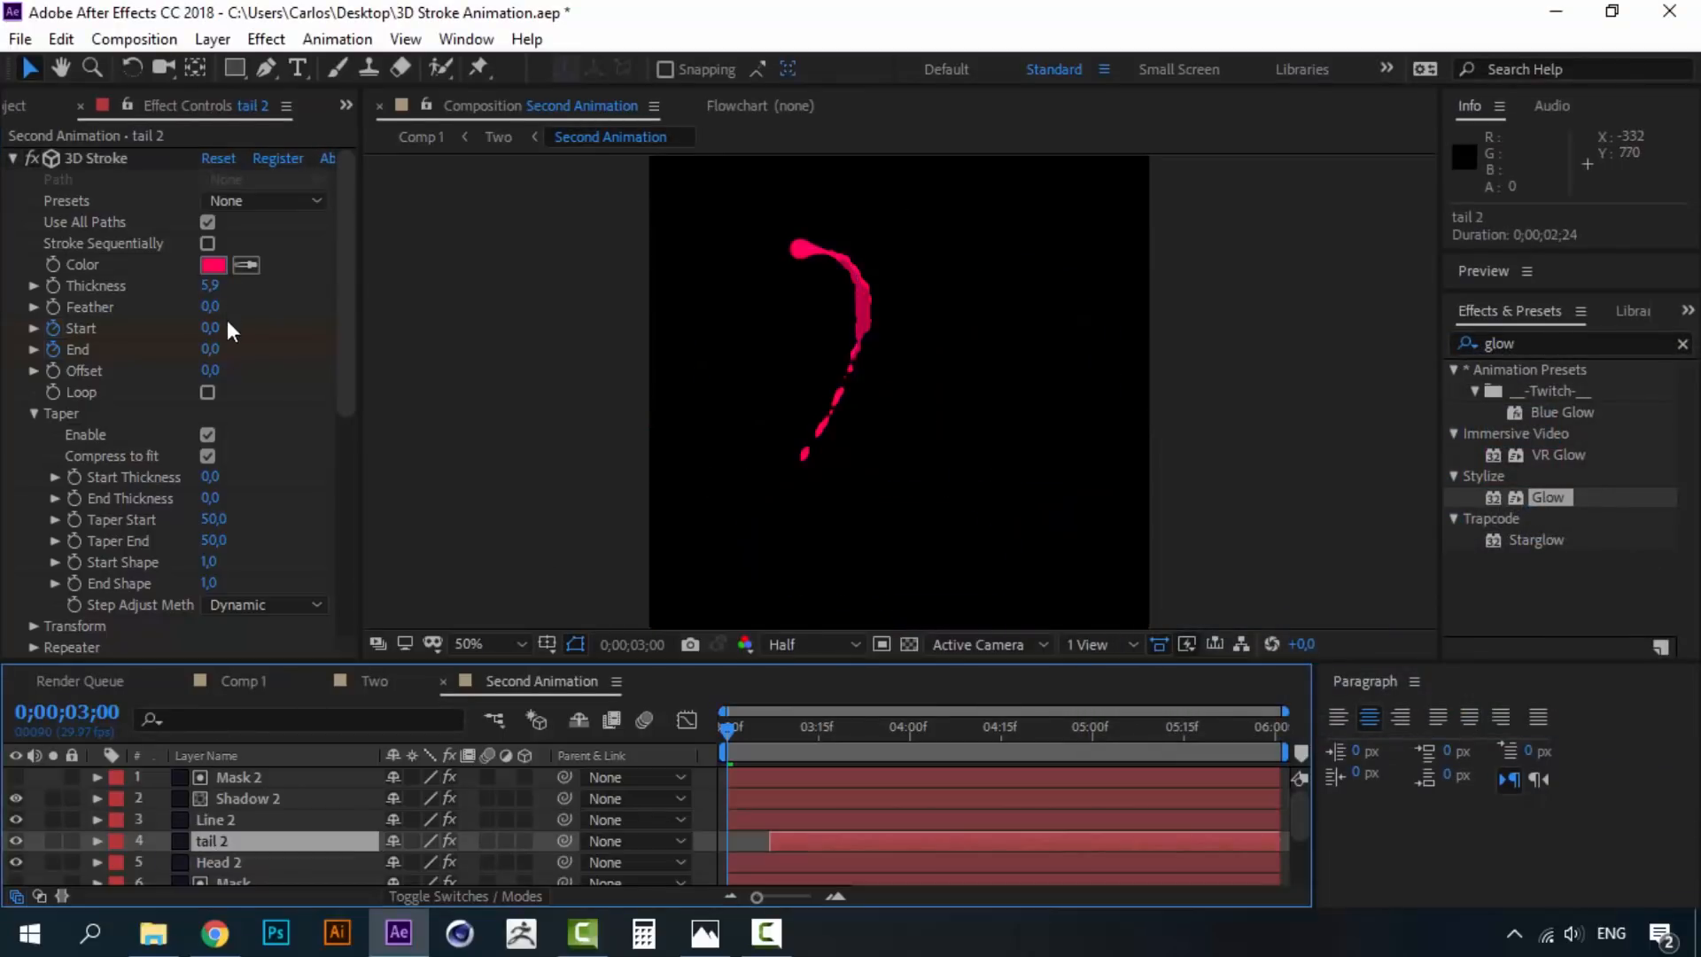
click(214, 262)
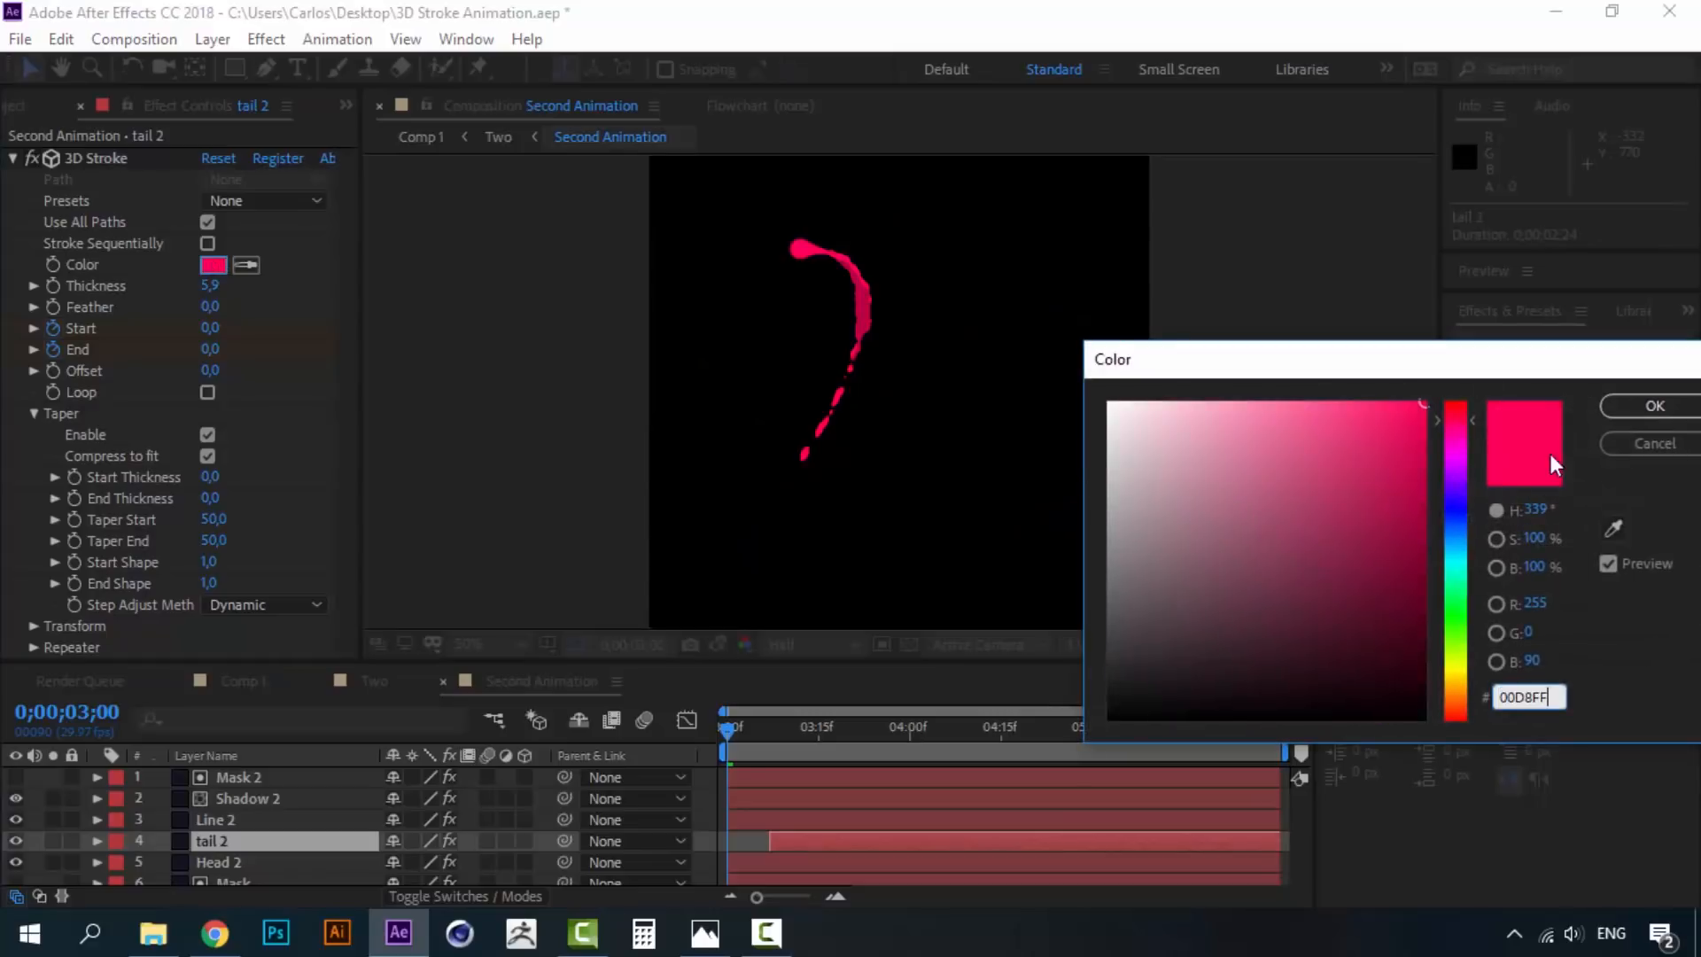
key(ctrl+v)
click(1651, 406)
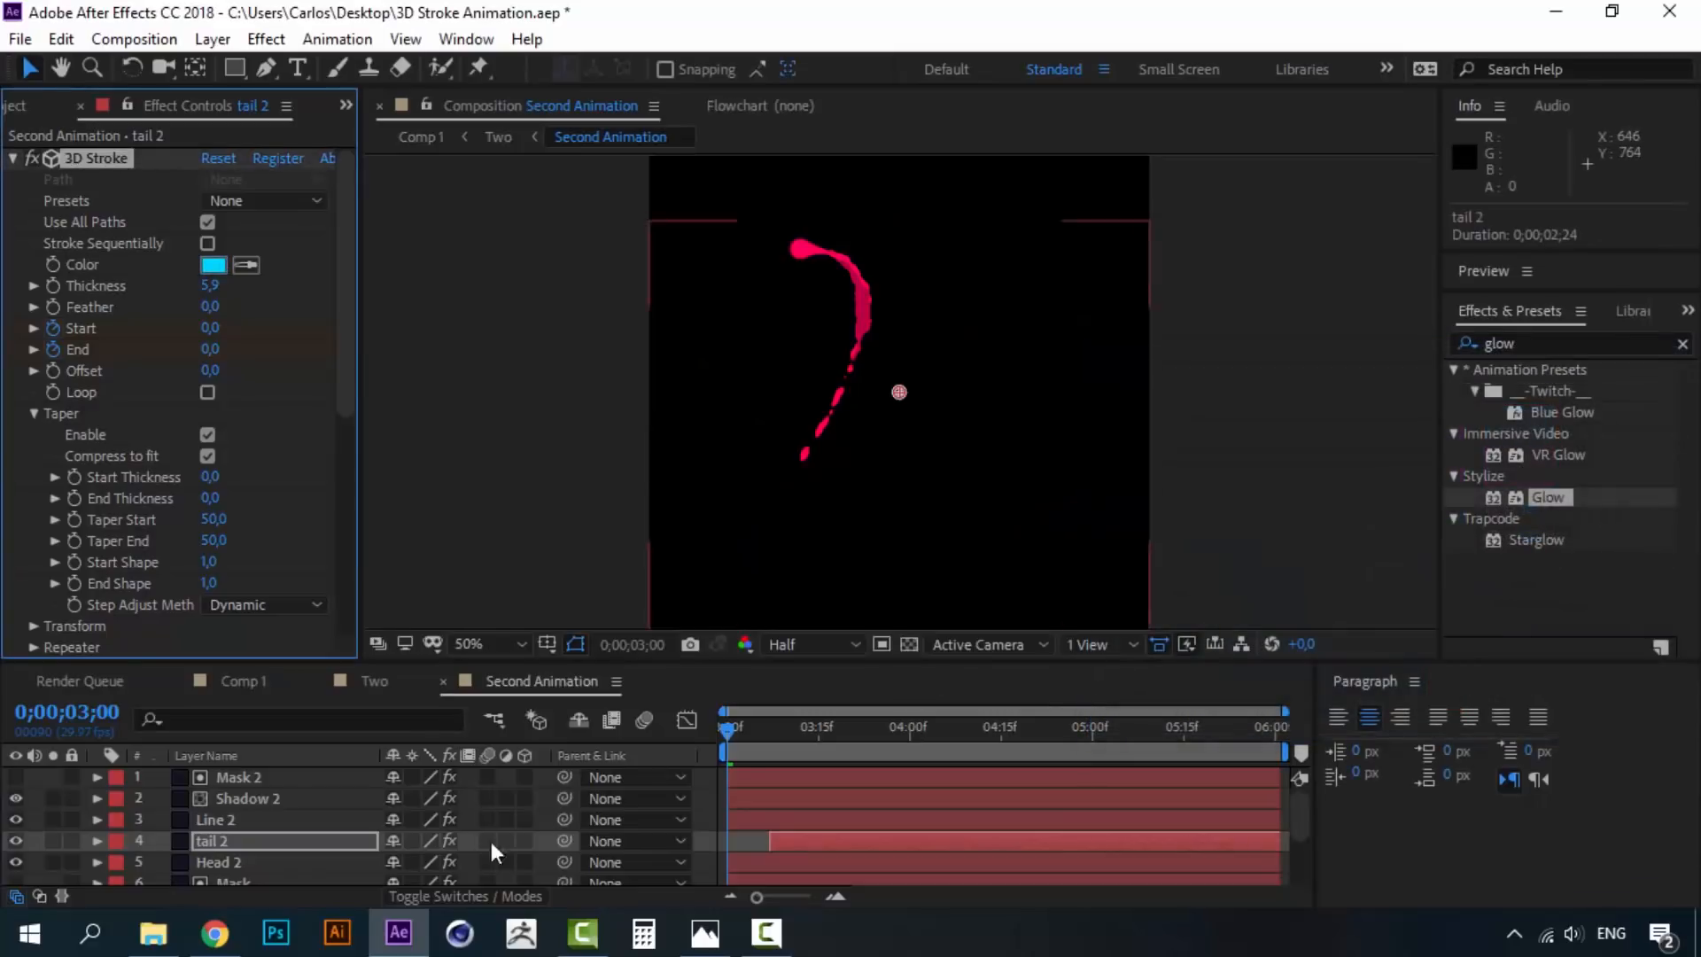
click(357, 857)
click(213, 265)
key(ctrl+v)
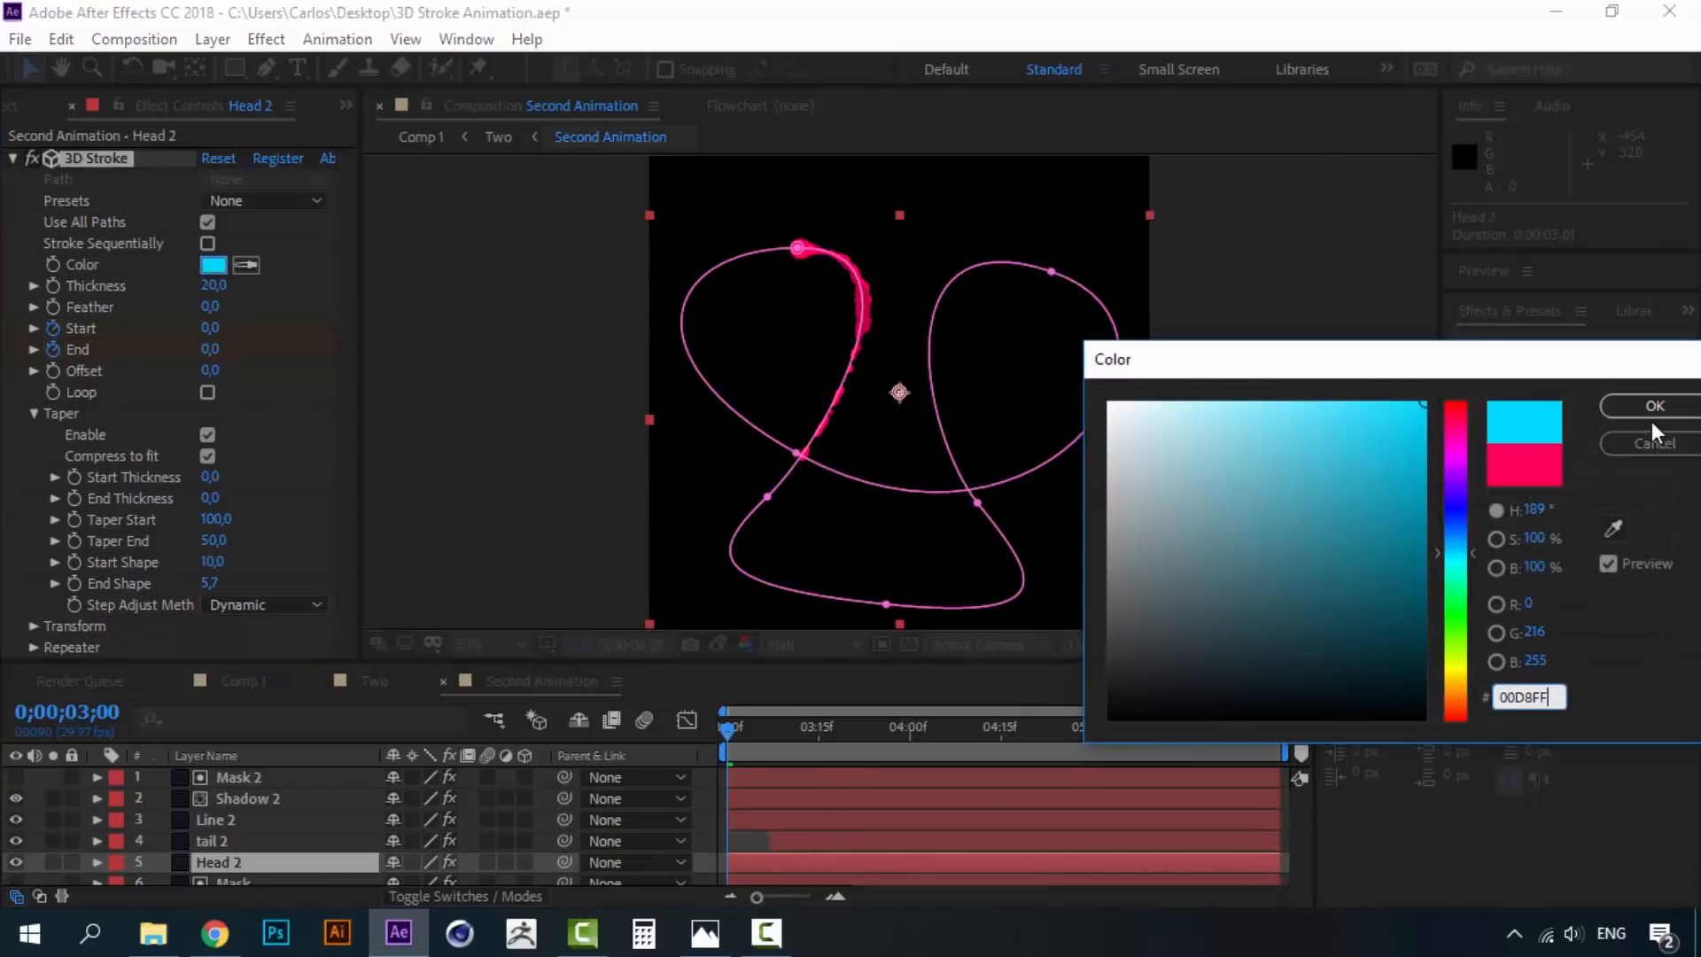
click(1656, 404)
click(255, 799)
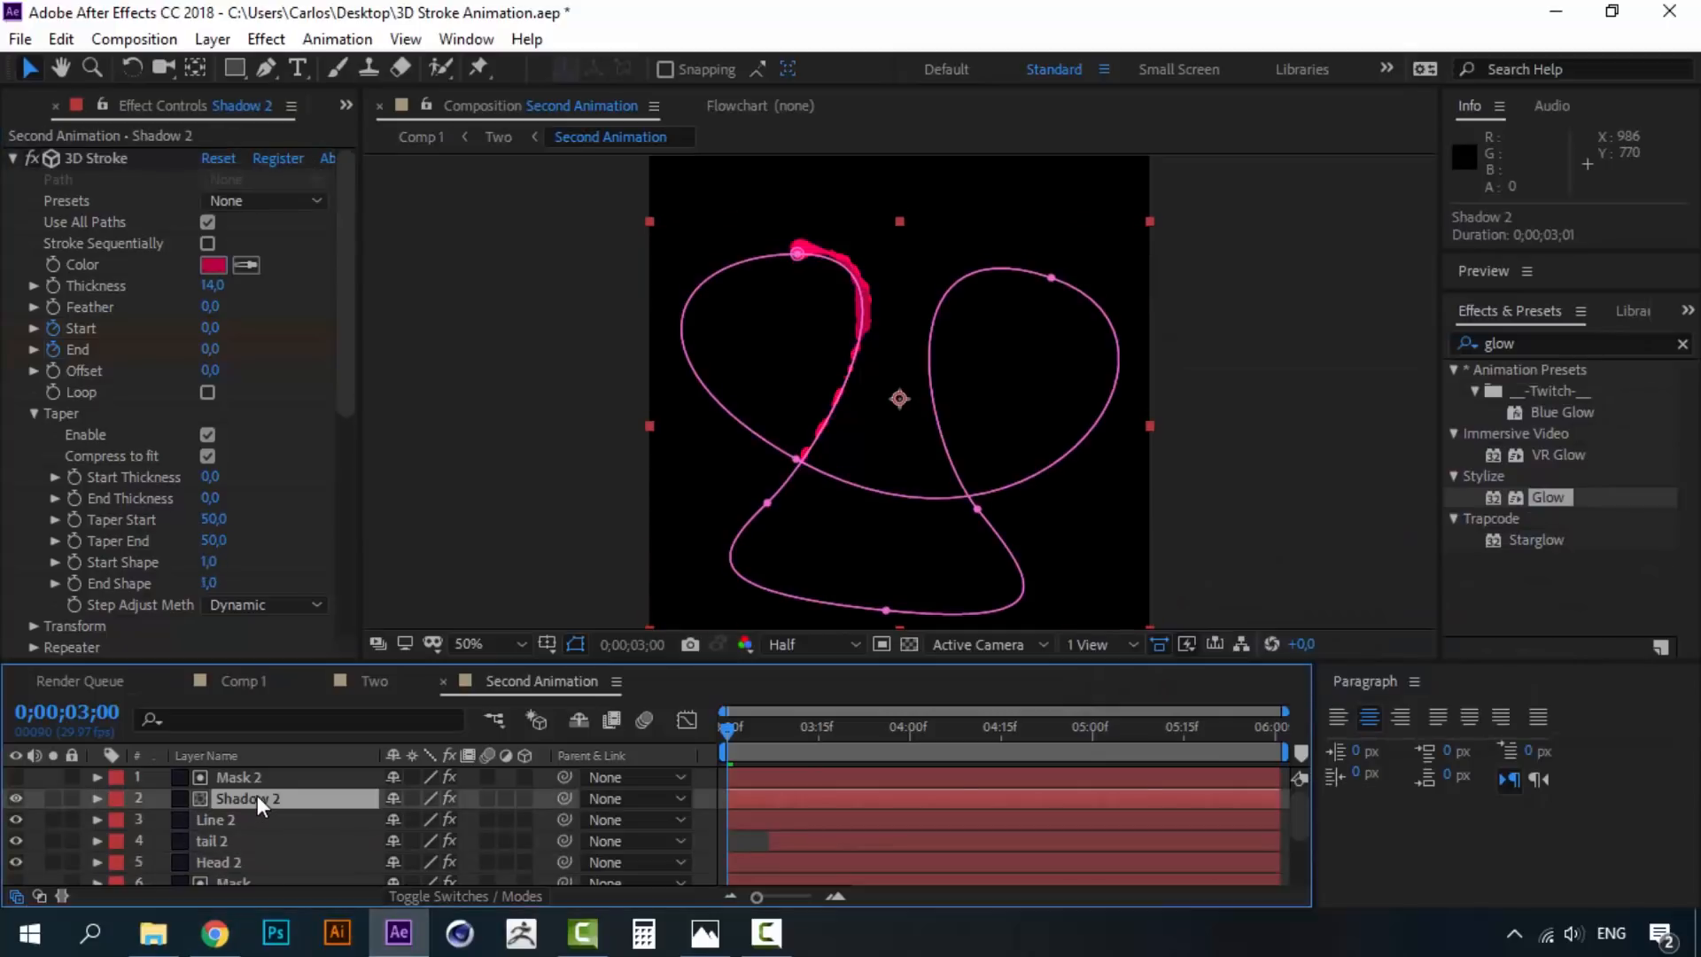
click(213, 264)
key(ctrl+v)
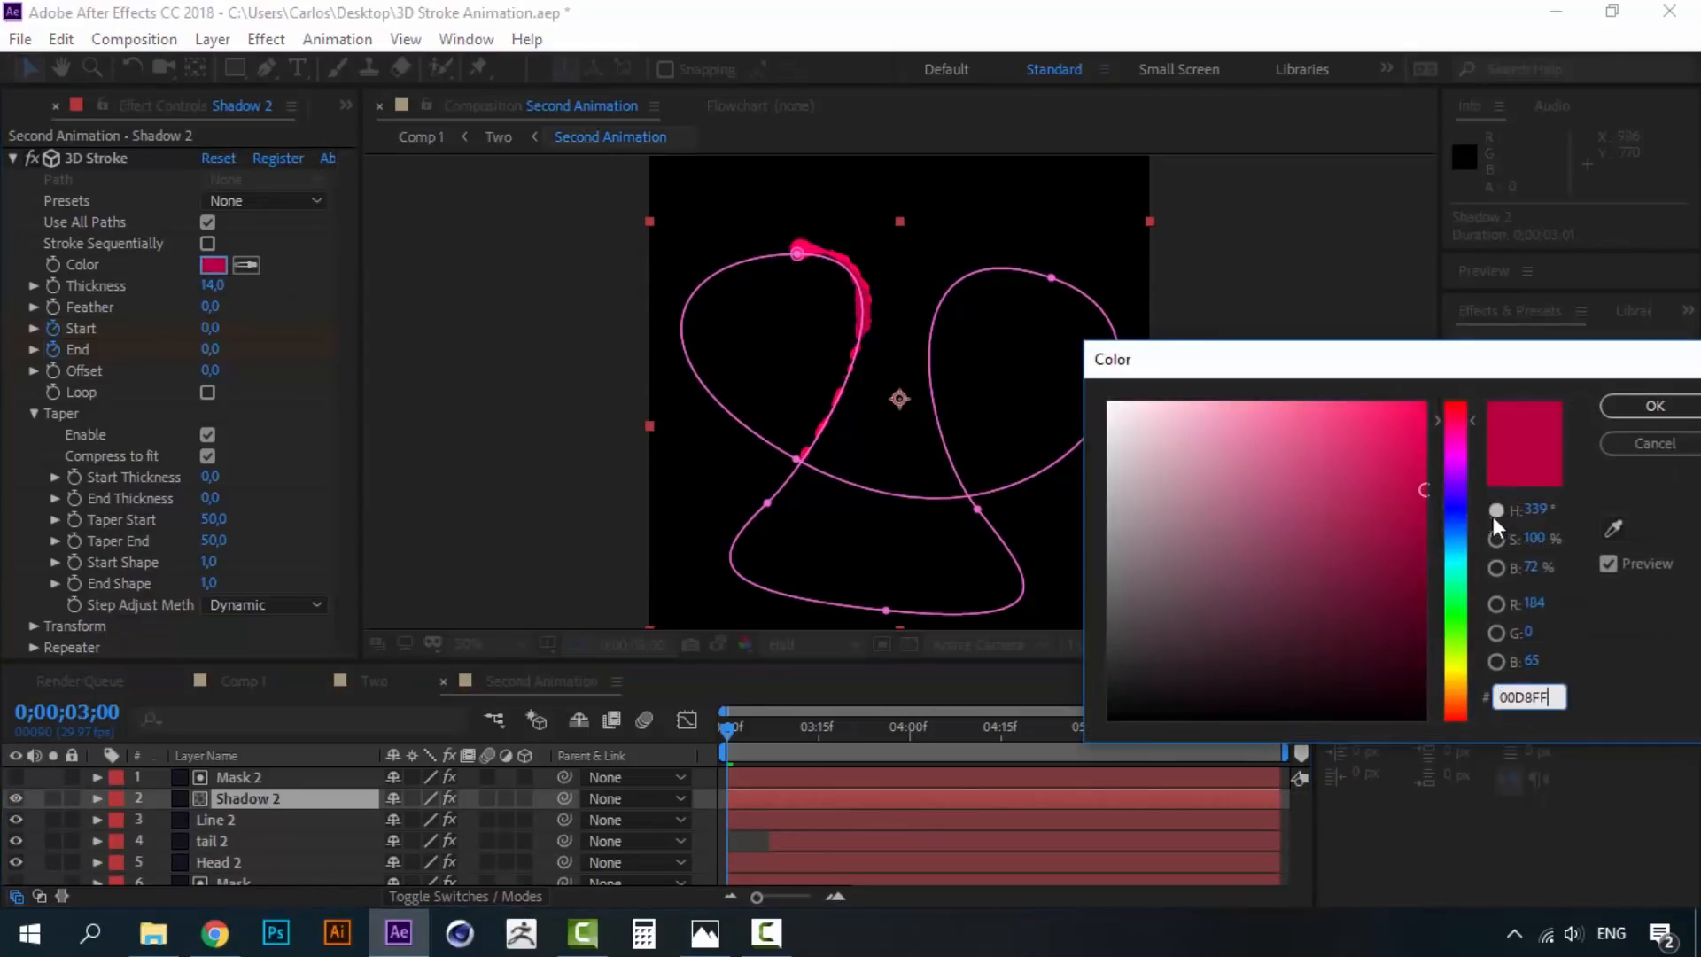
click(1427, 467)
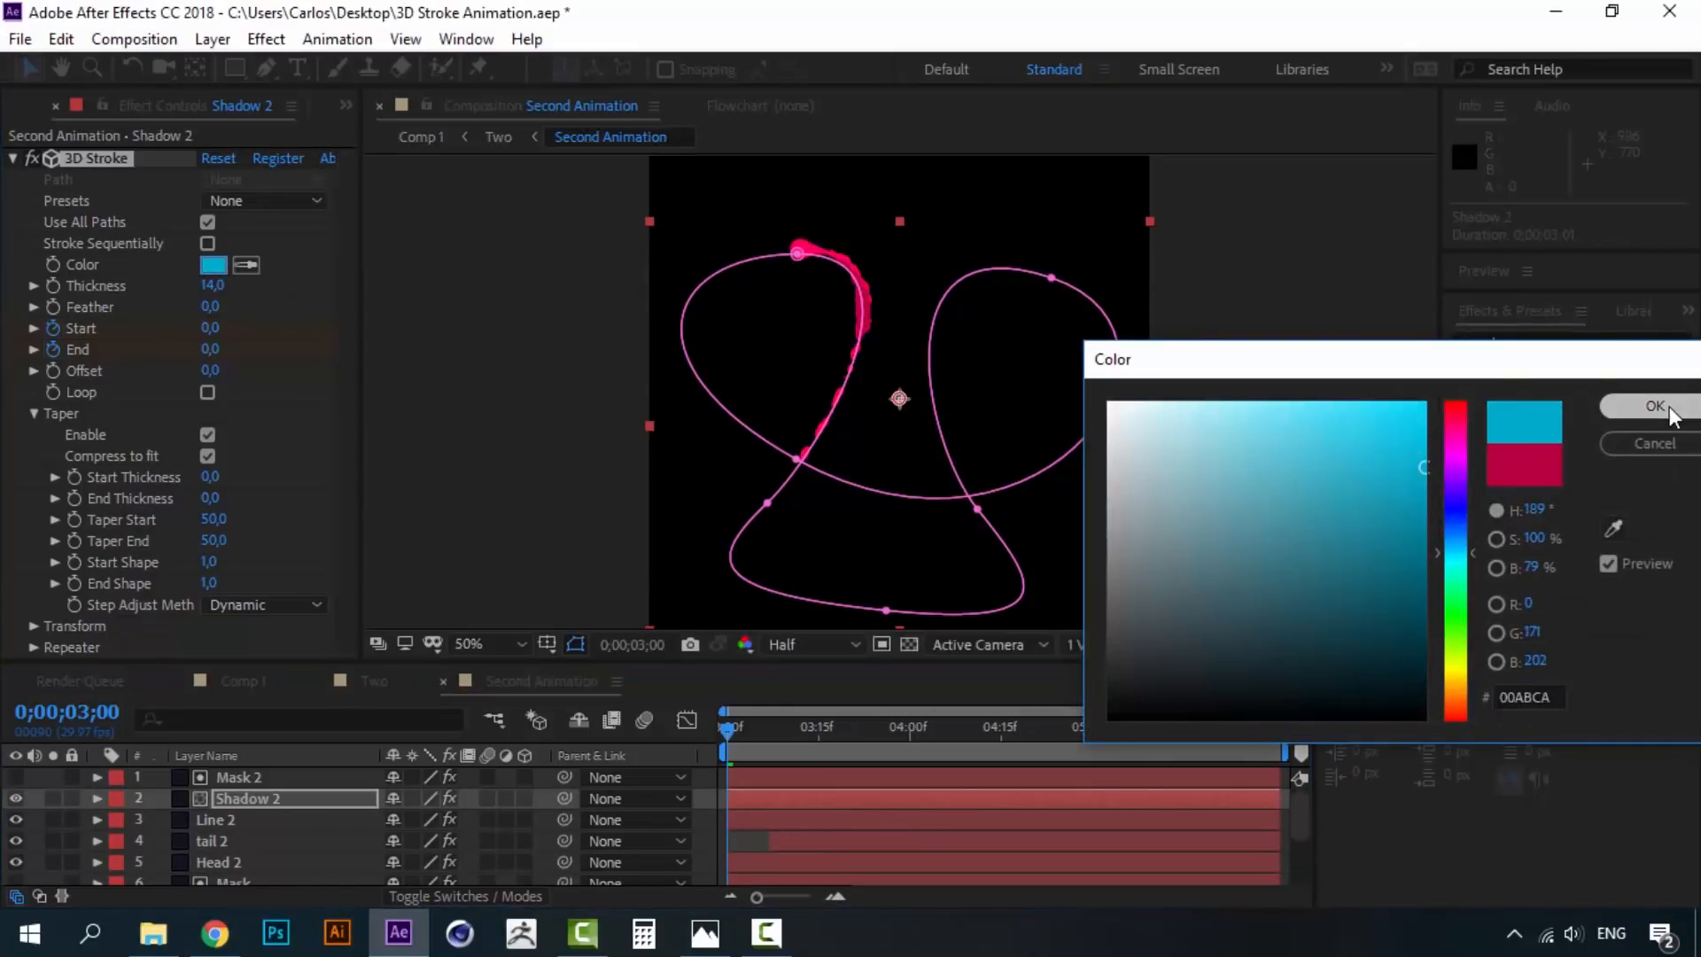
click(1643, 406)
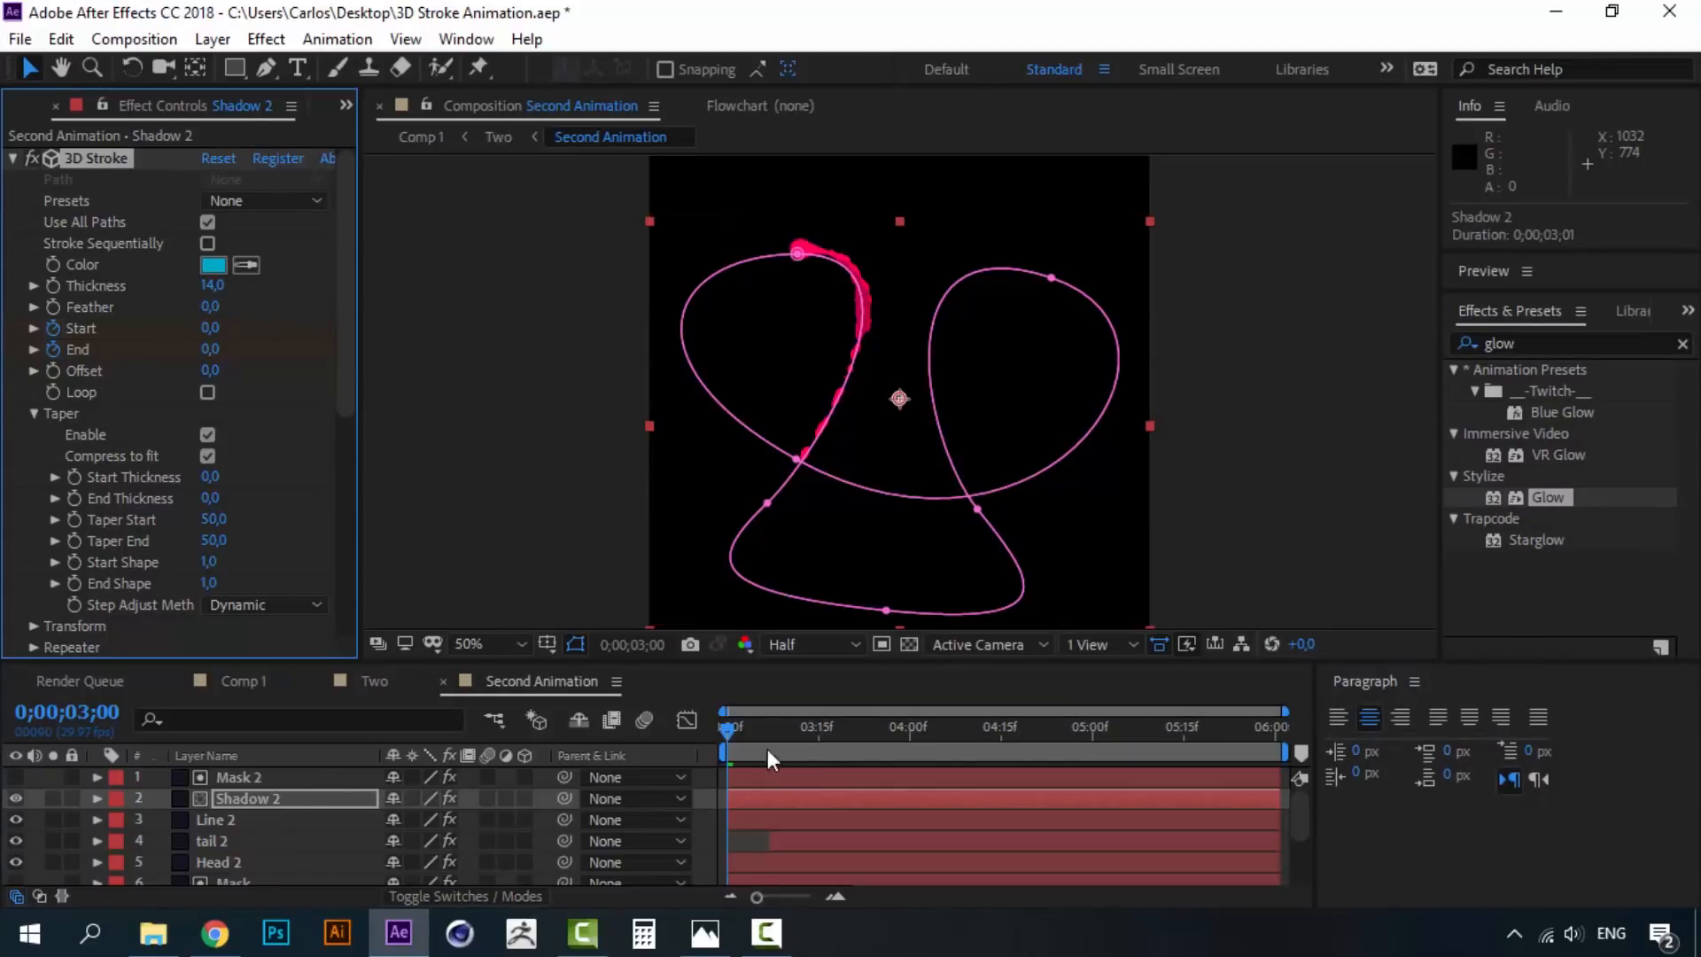
- Scrub to check the strokes, then make Line 1 and tail cyan
mouse_move(737, 730)
mouse_down()
mouse_move(983, 715)
mouse_move(728, 714)
mouse_up()
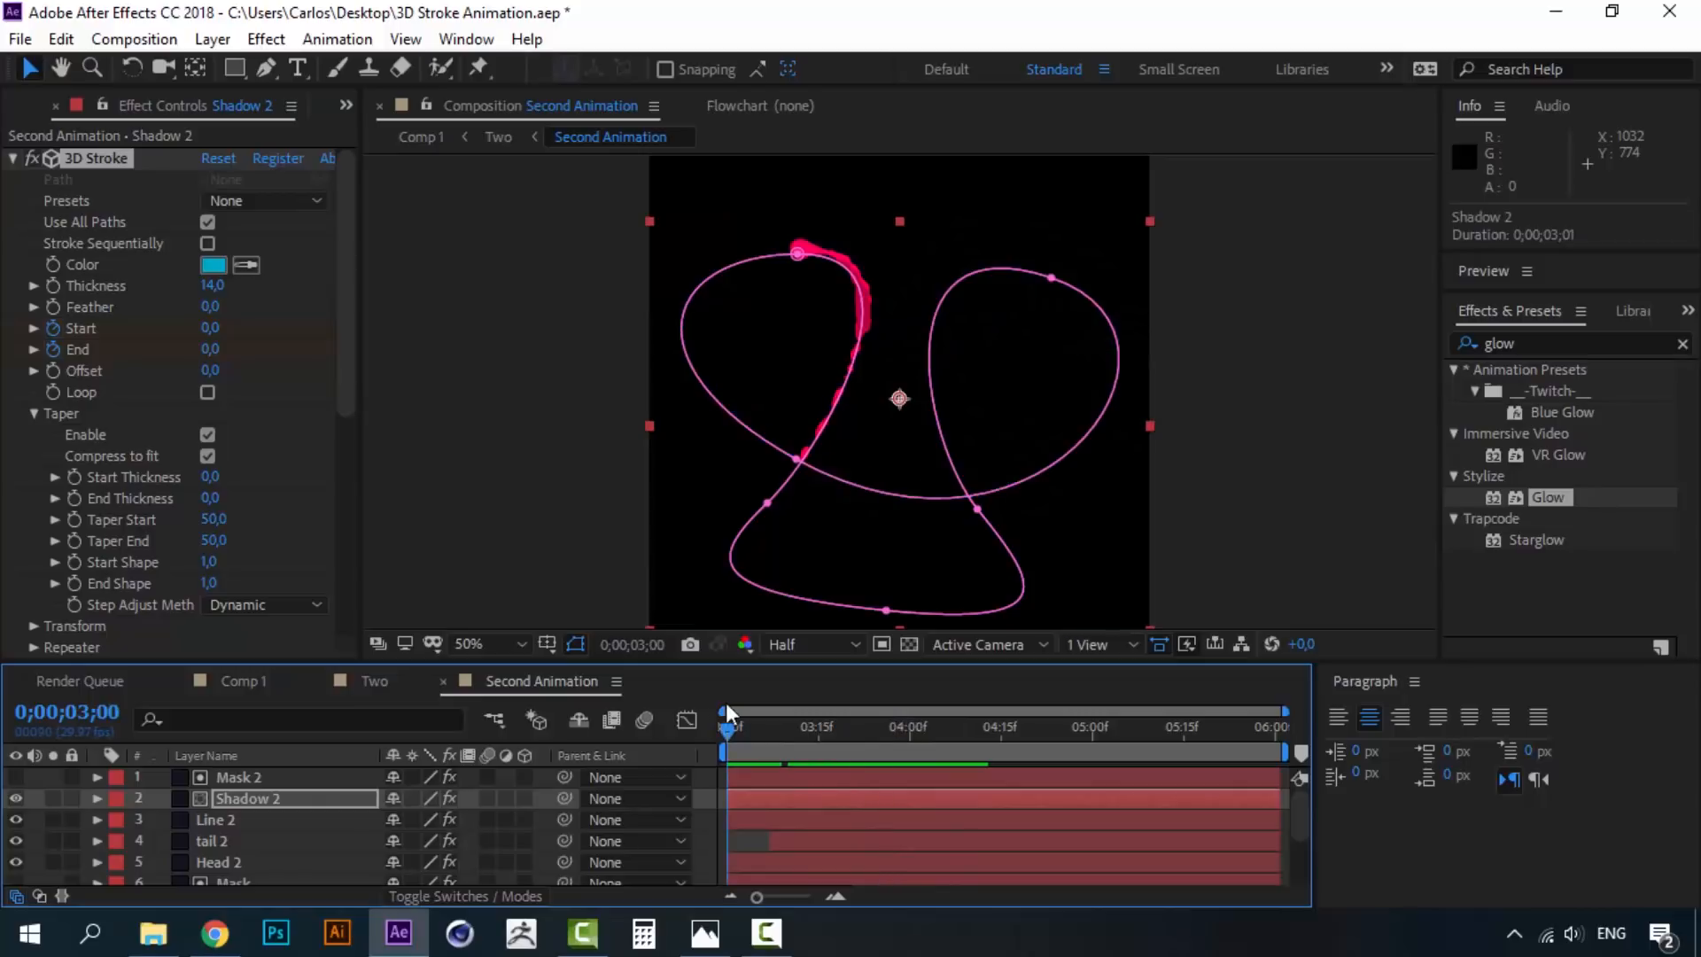
scroll(245, 842, down, 1)
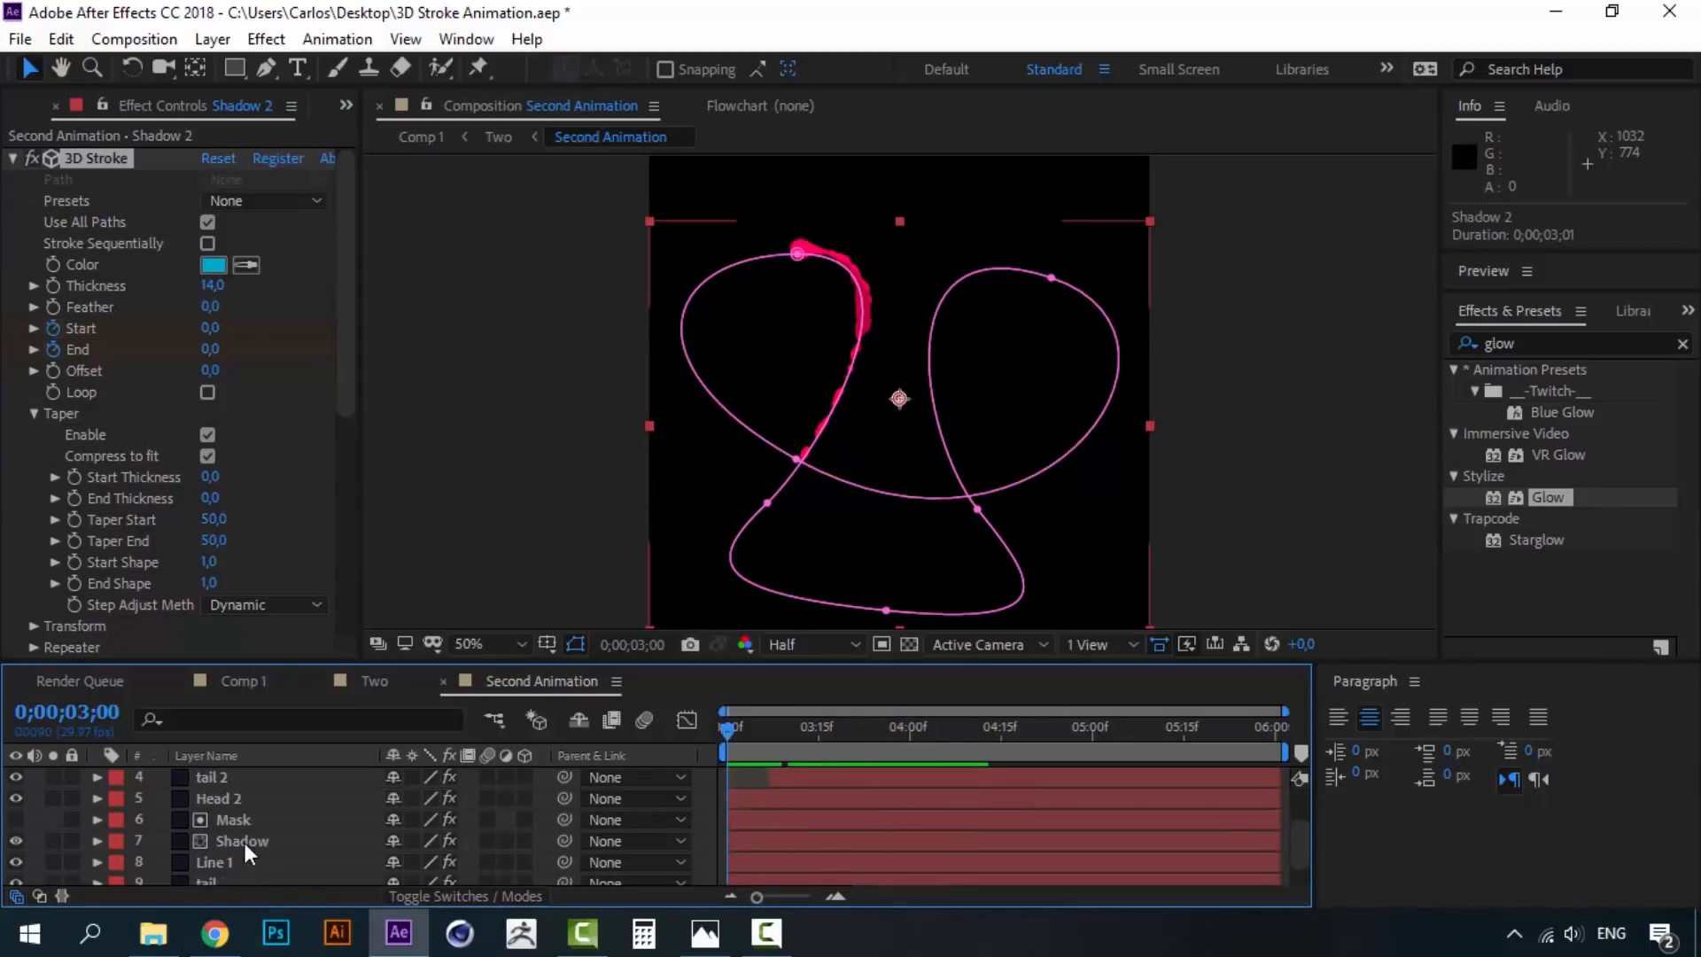
click(232, 864)
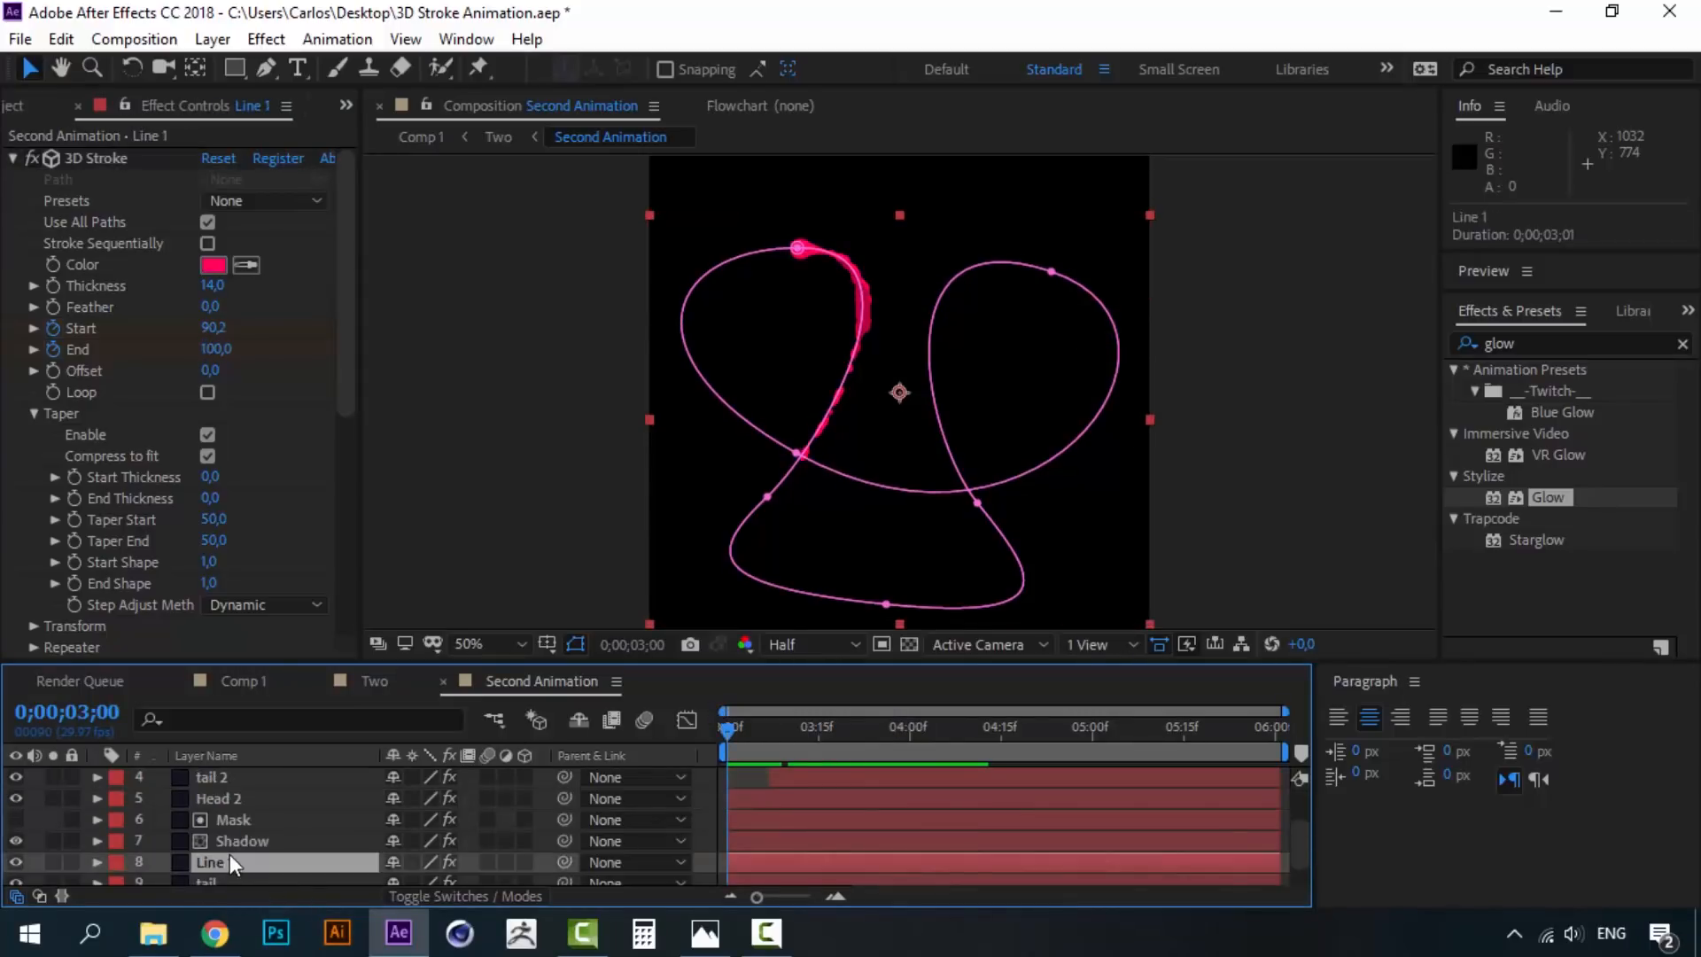
click(204, 263)
key(ctrl+v)
click(1683, 407)
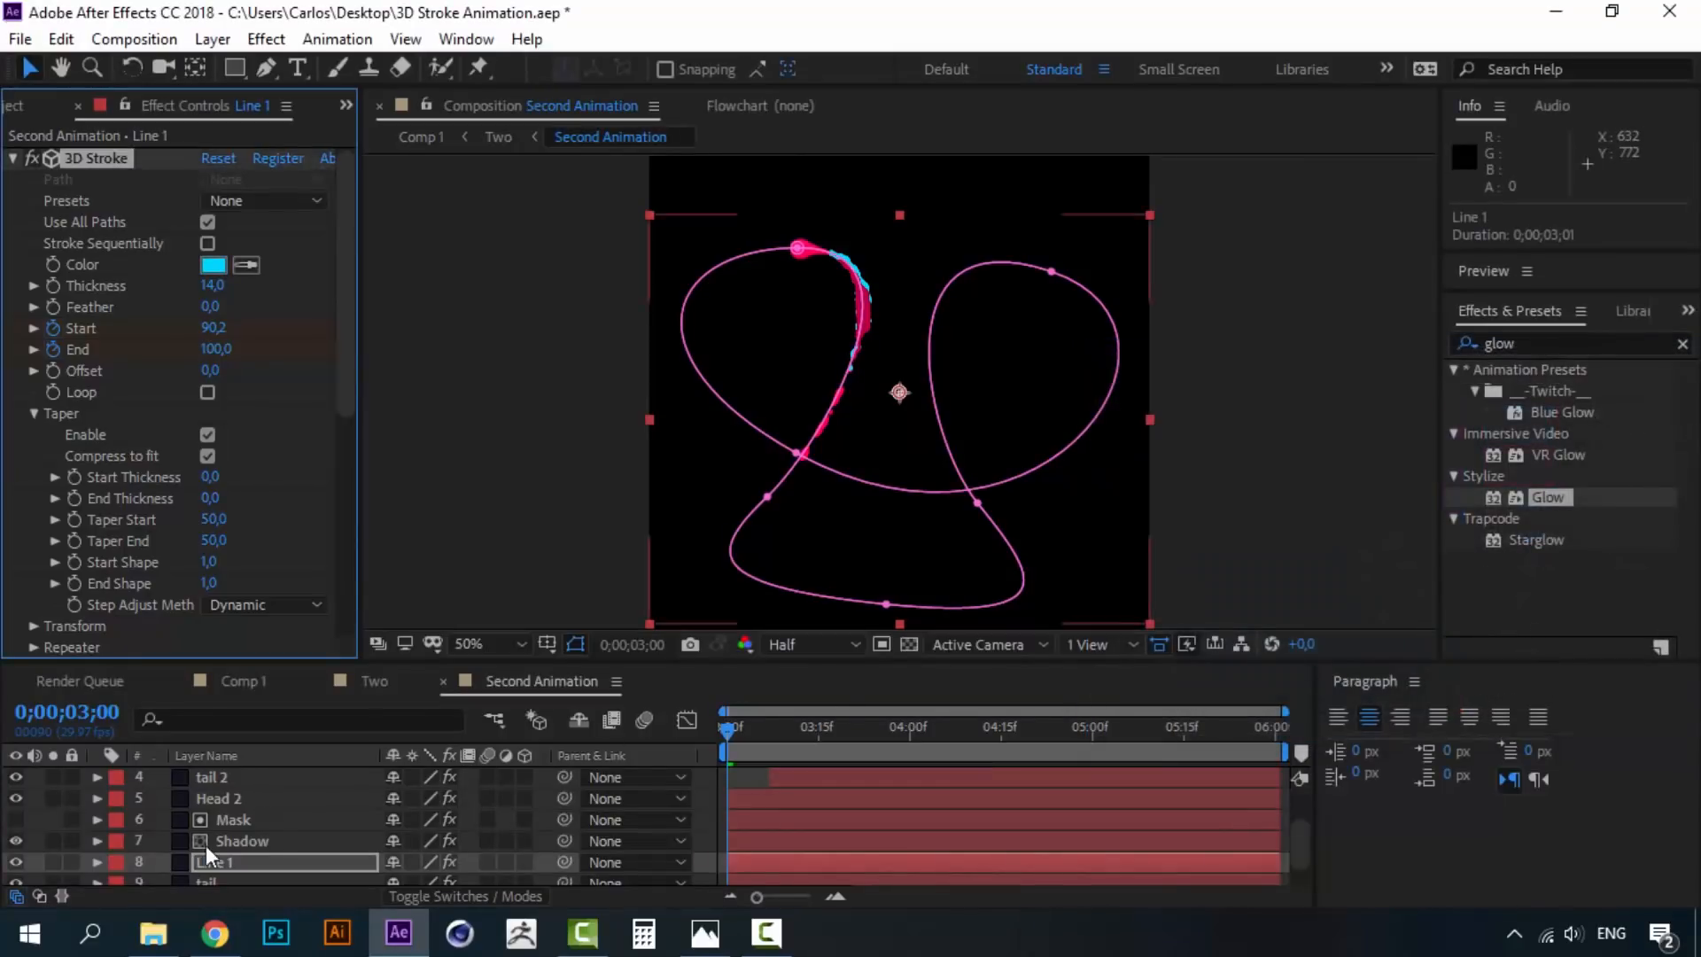
scroll(212, 840, down, 1)
click(206, 853)
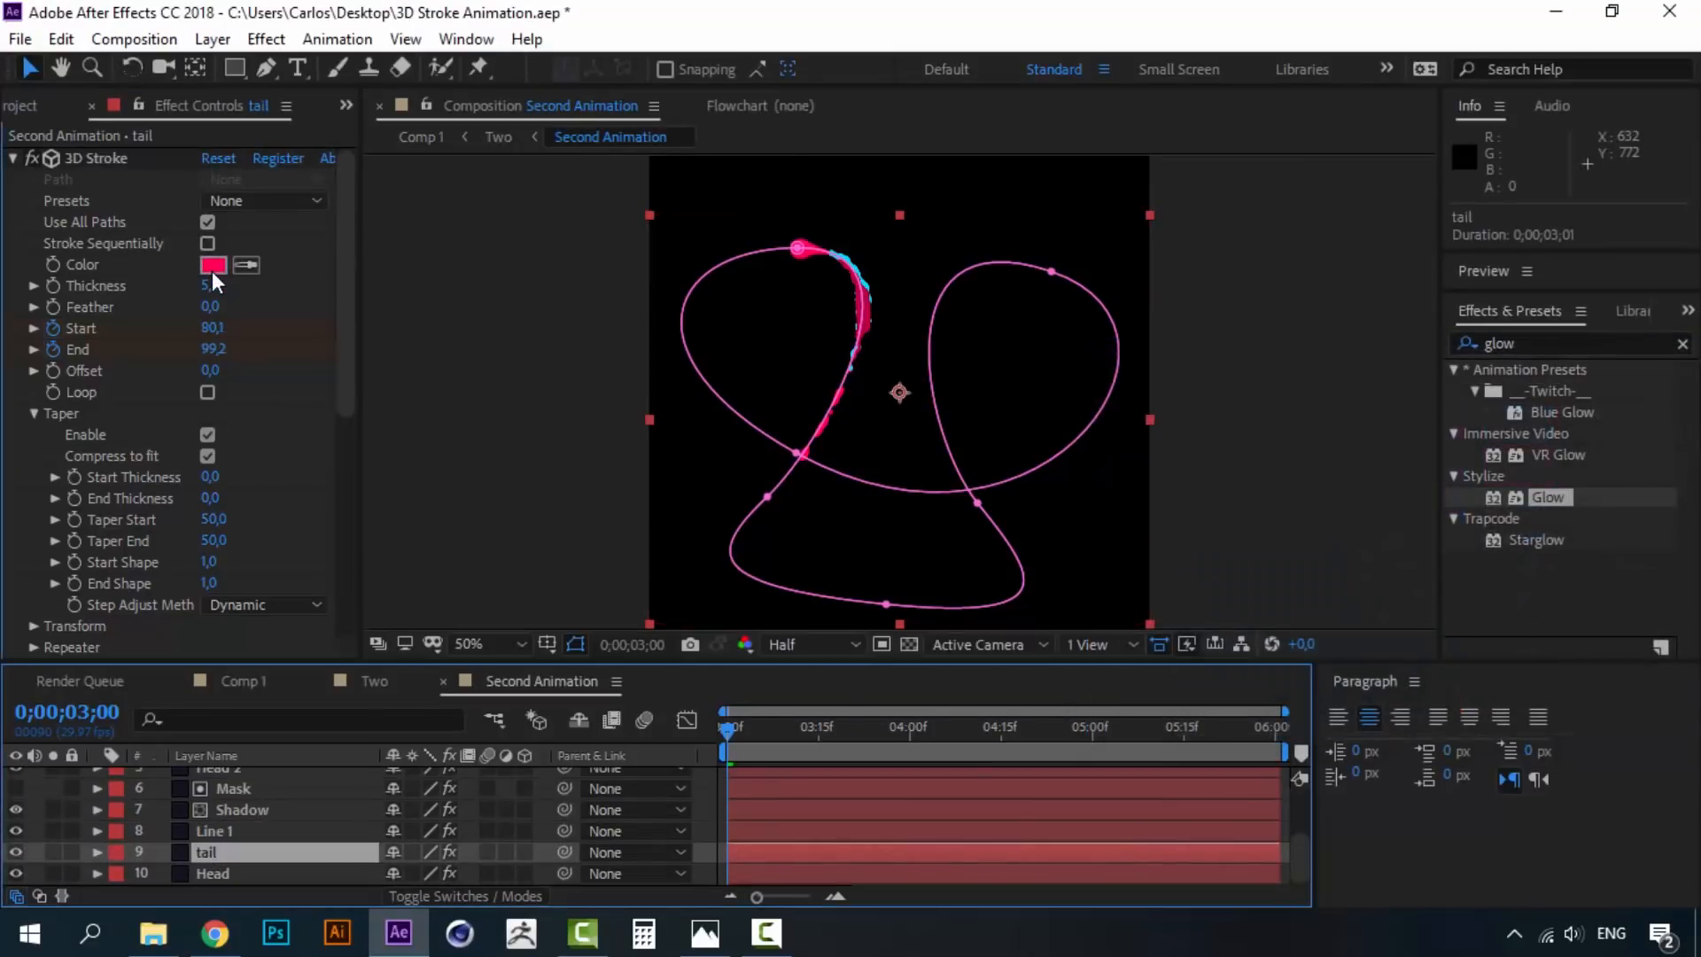
click(213, 271)
key(ctrl+v)
click(1652, 418)
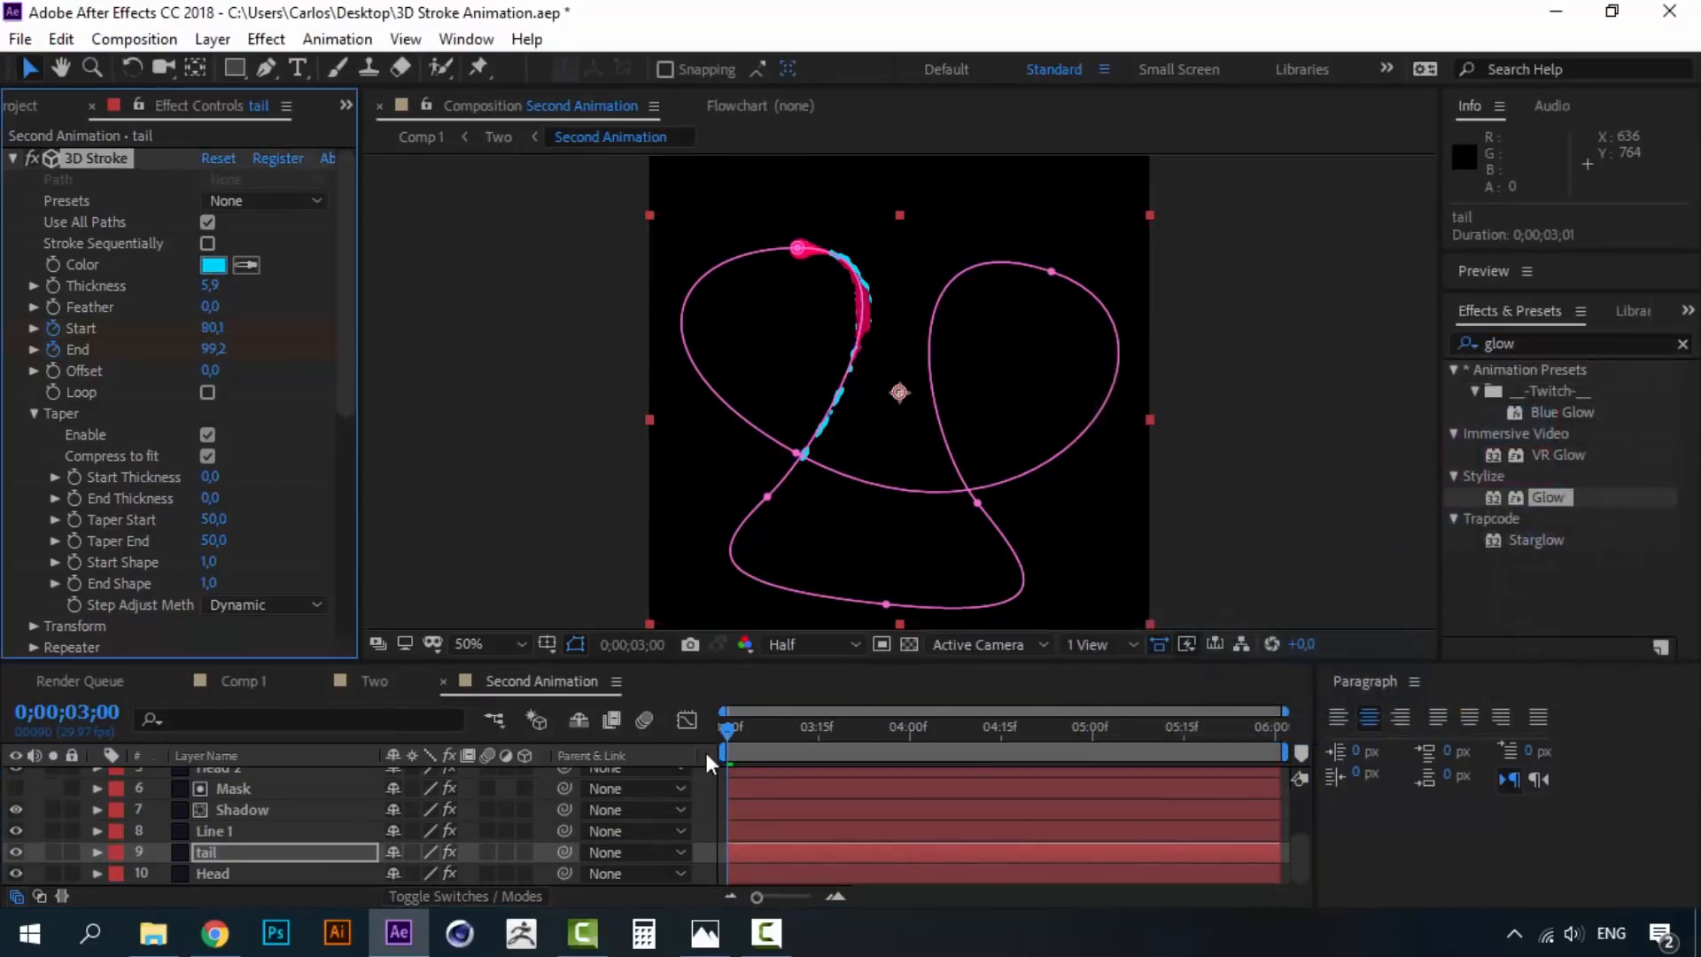
- Make Head cyan, give Shadow a darker cyan, and preview the result
click(205, 879)
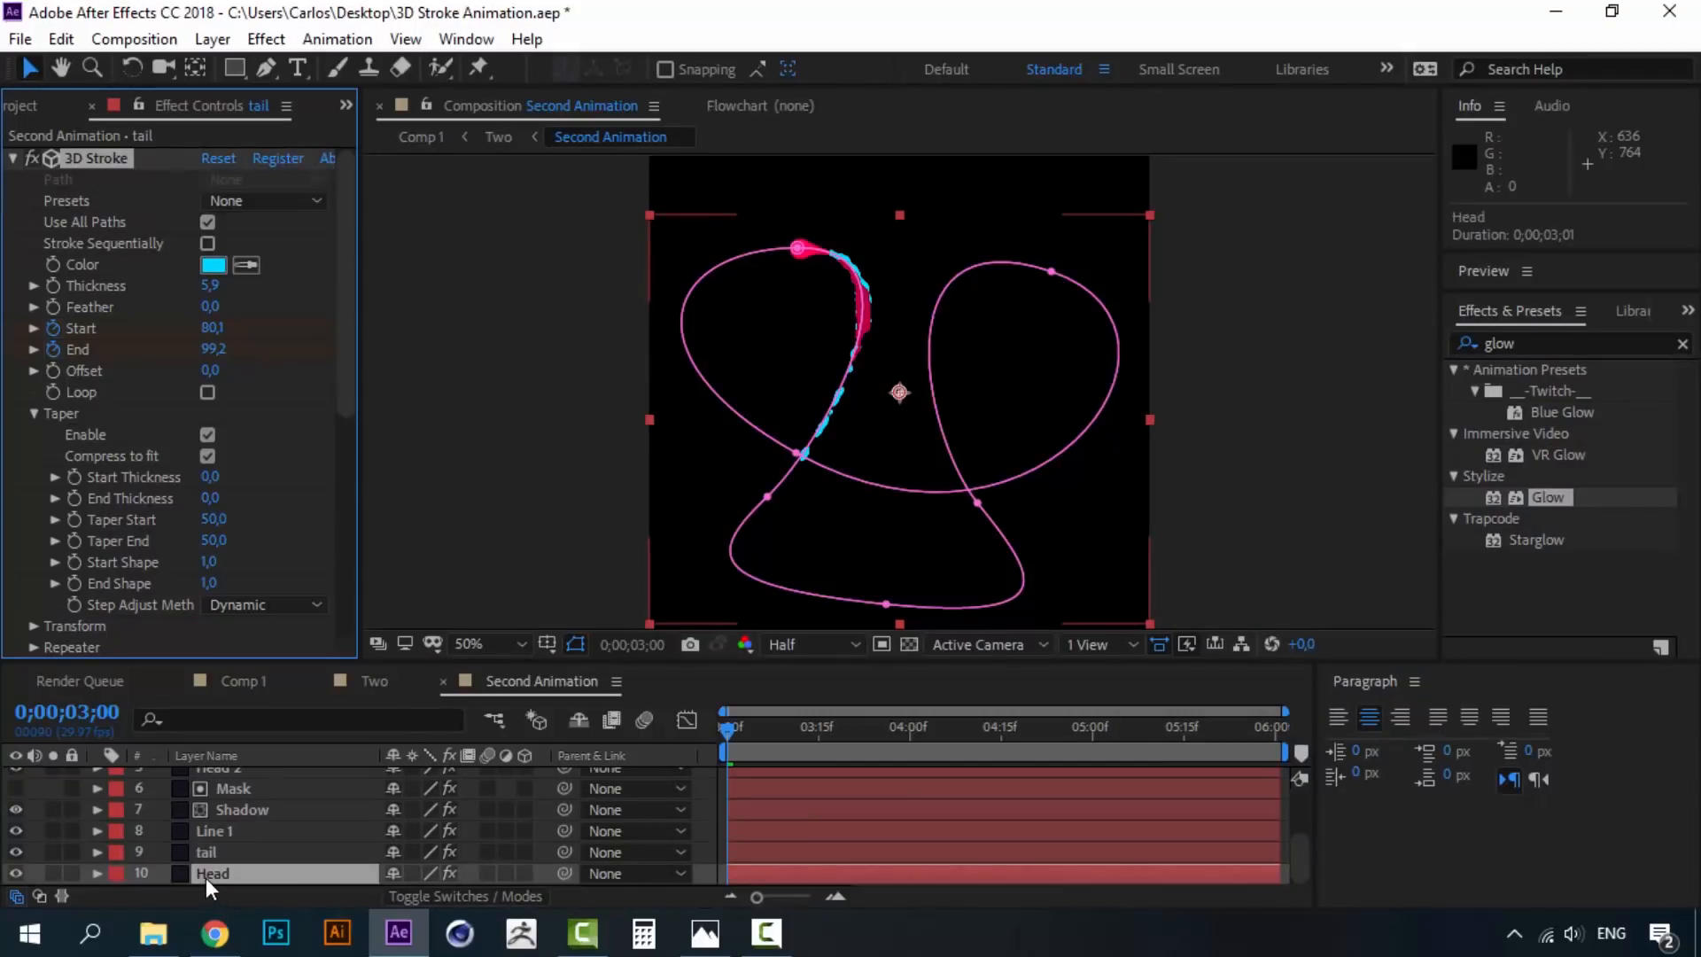
click(216, 264)
key(ctrl+v)
click(1659, 416)
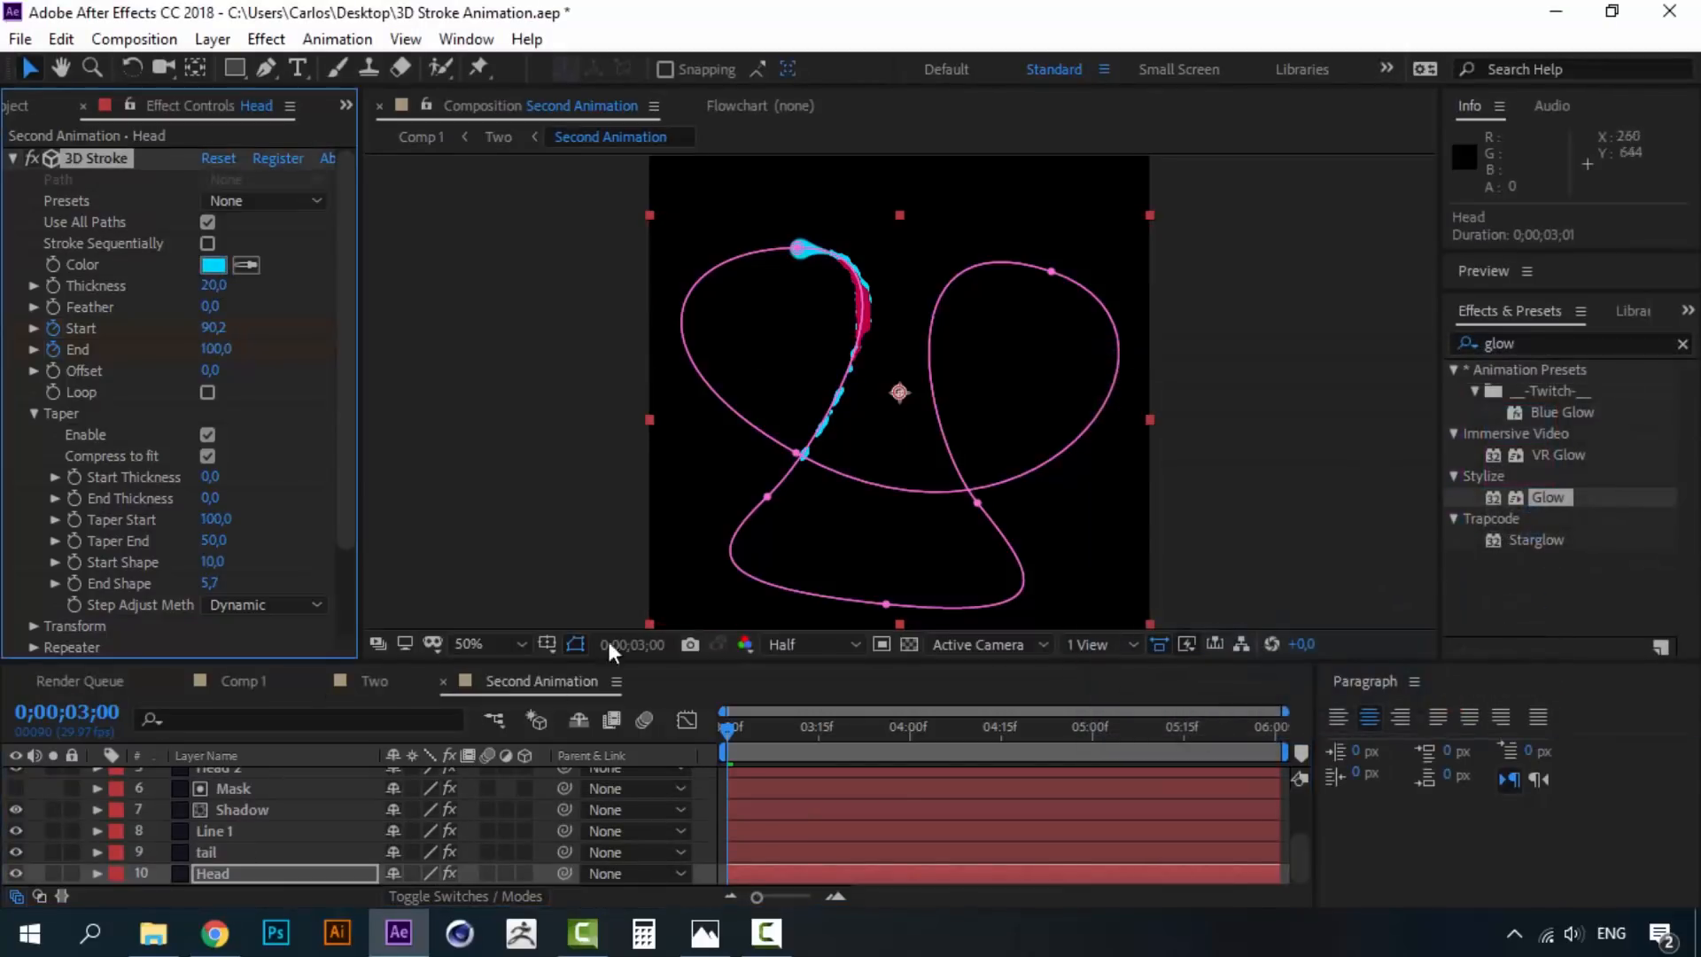
click(241, 809)
click(215, 265)
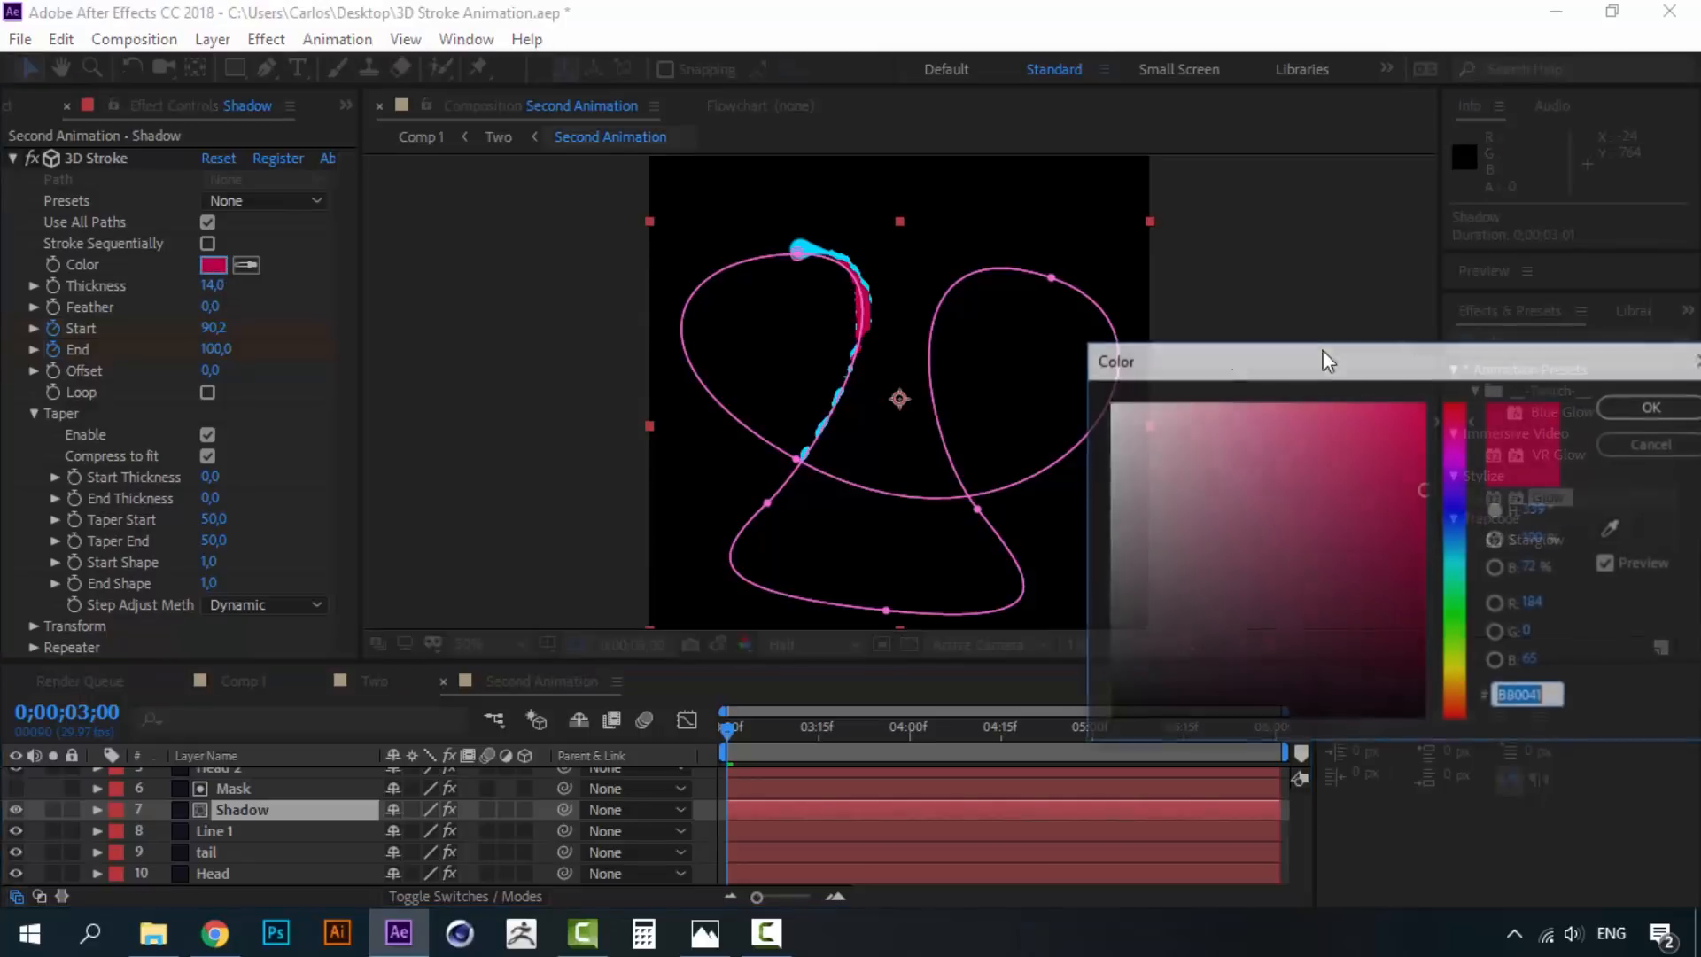
text(00D8FF)
drag(1418, 513, 1426, 490)
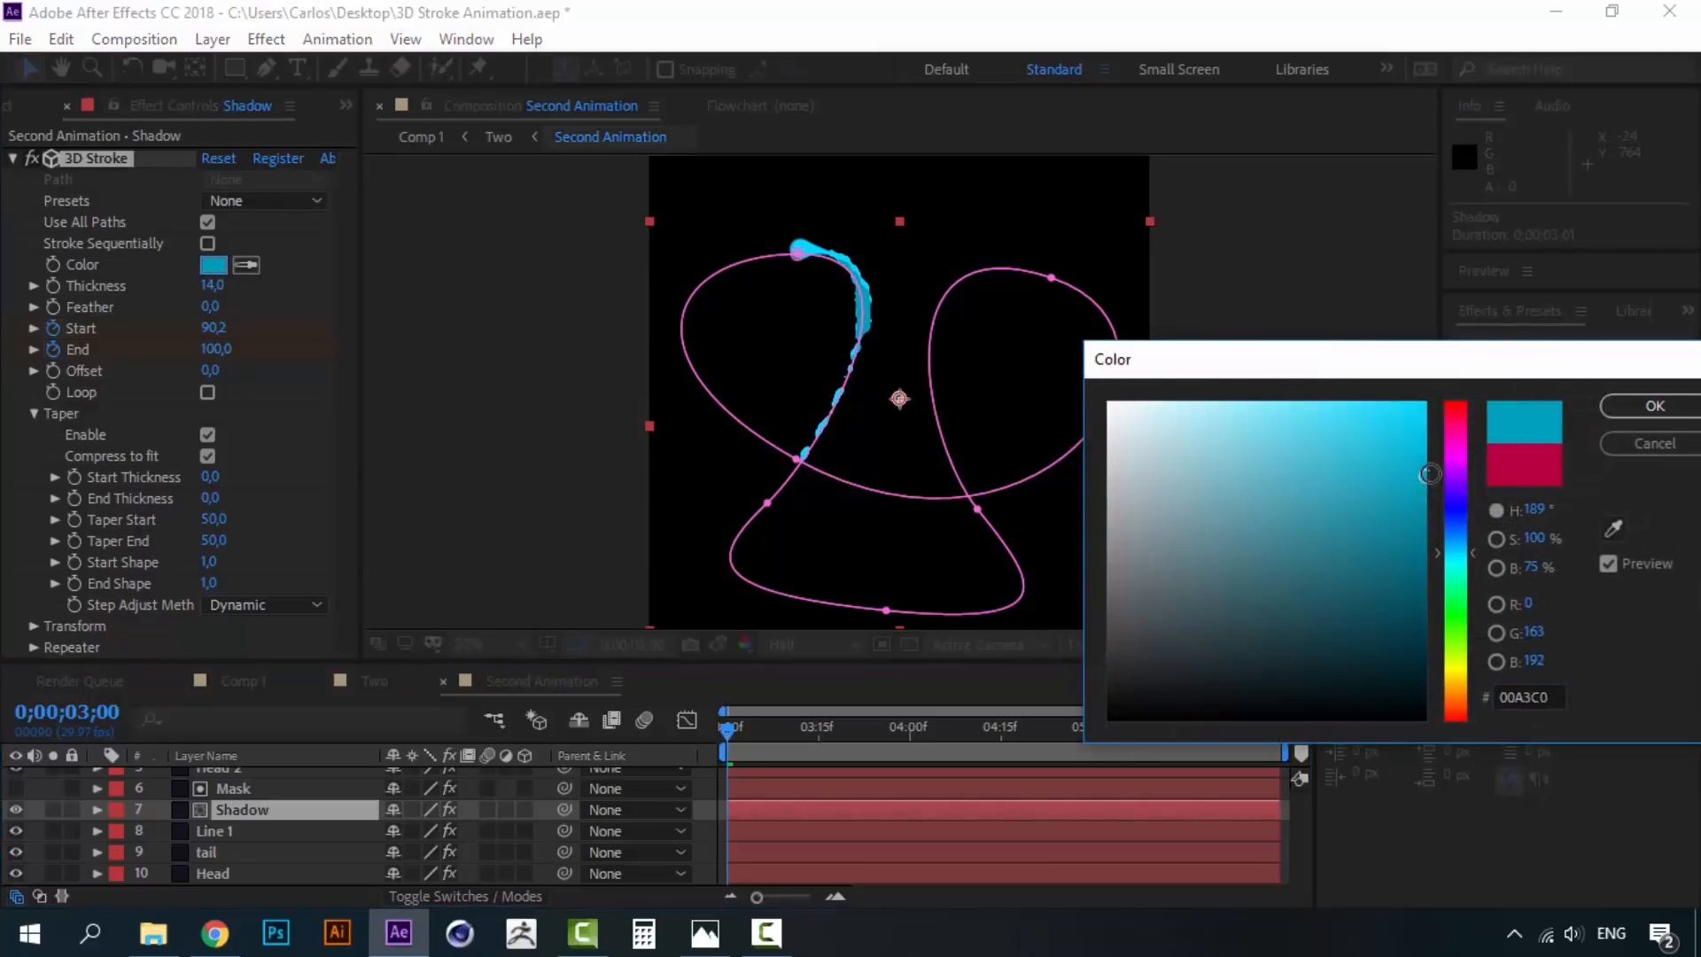
click(1639, 404)
key(space)
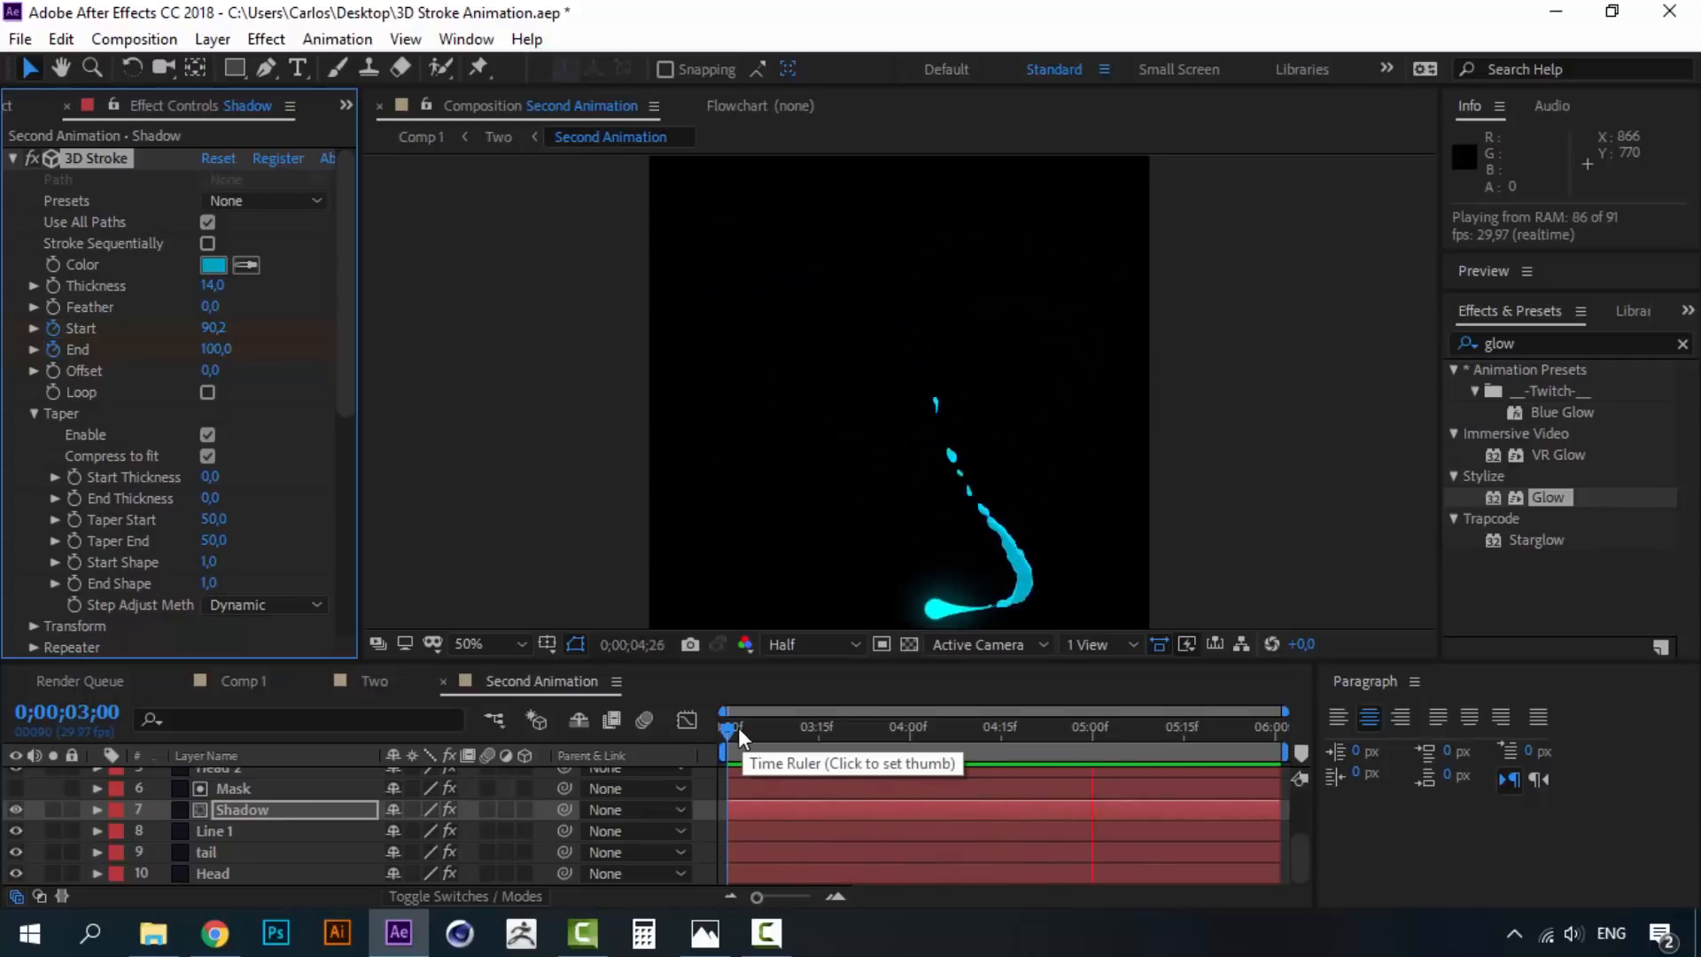
key(space)
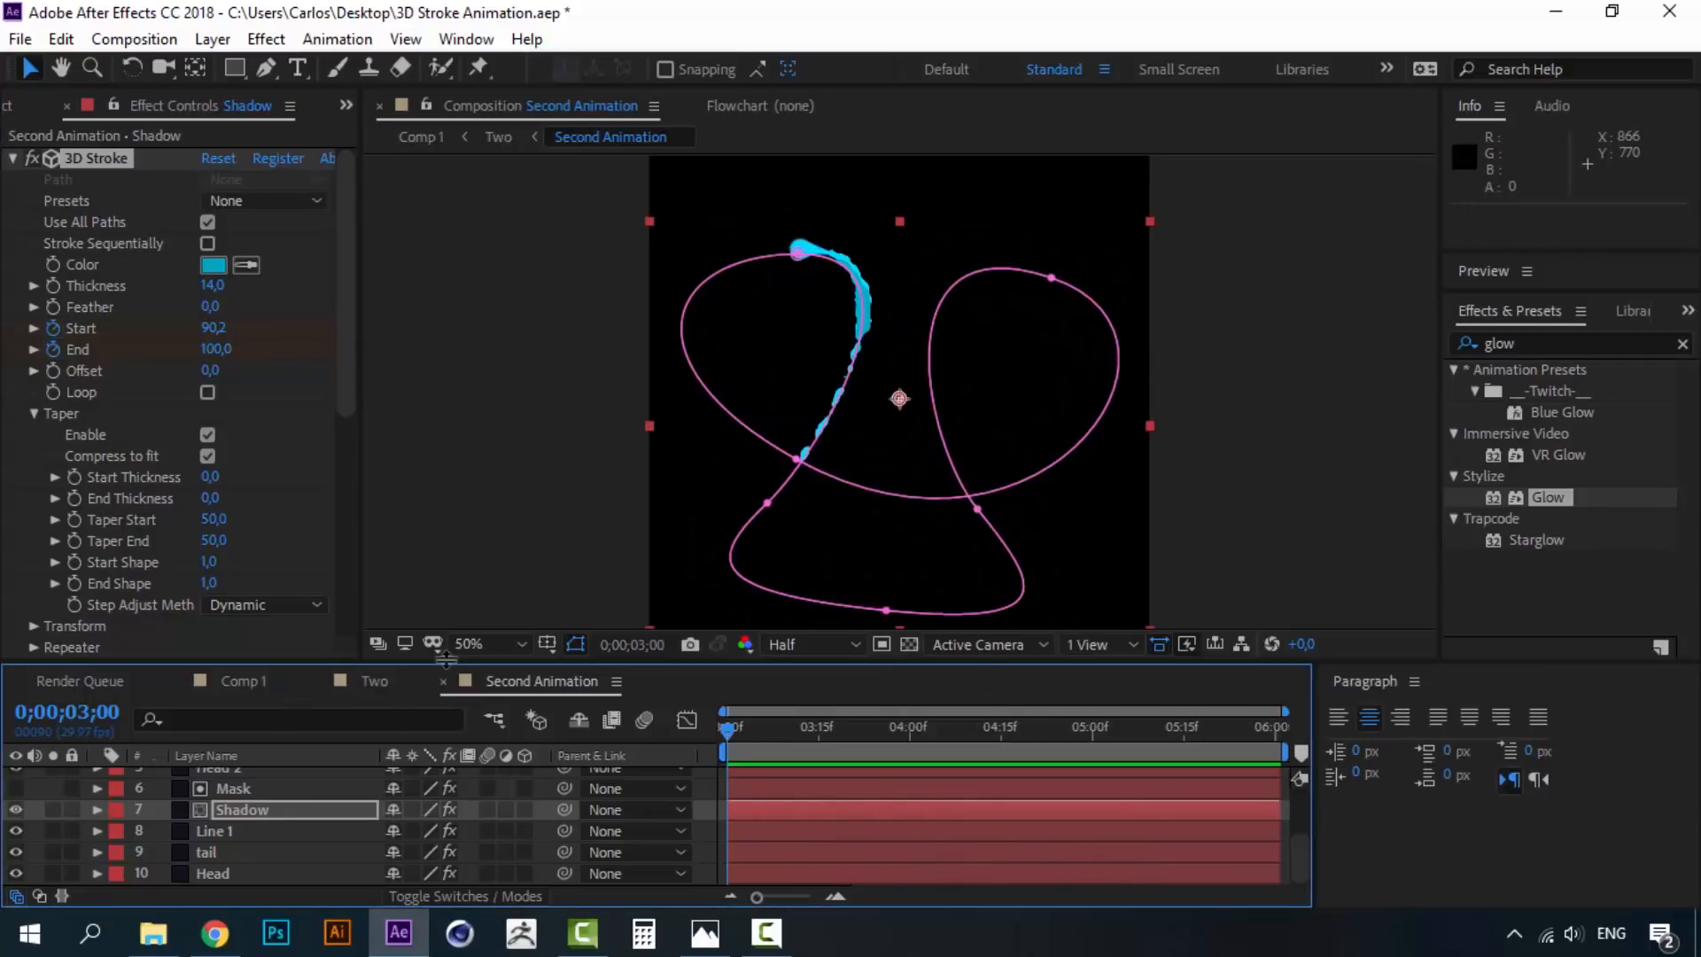
- Preview the strokes in Comp 1
click(255, 687)
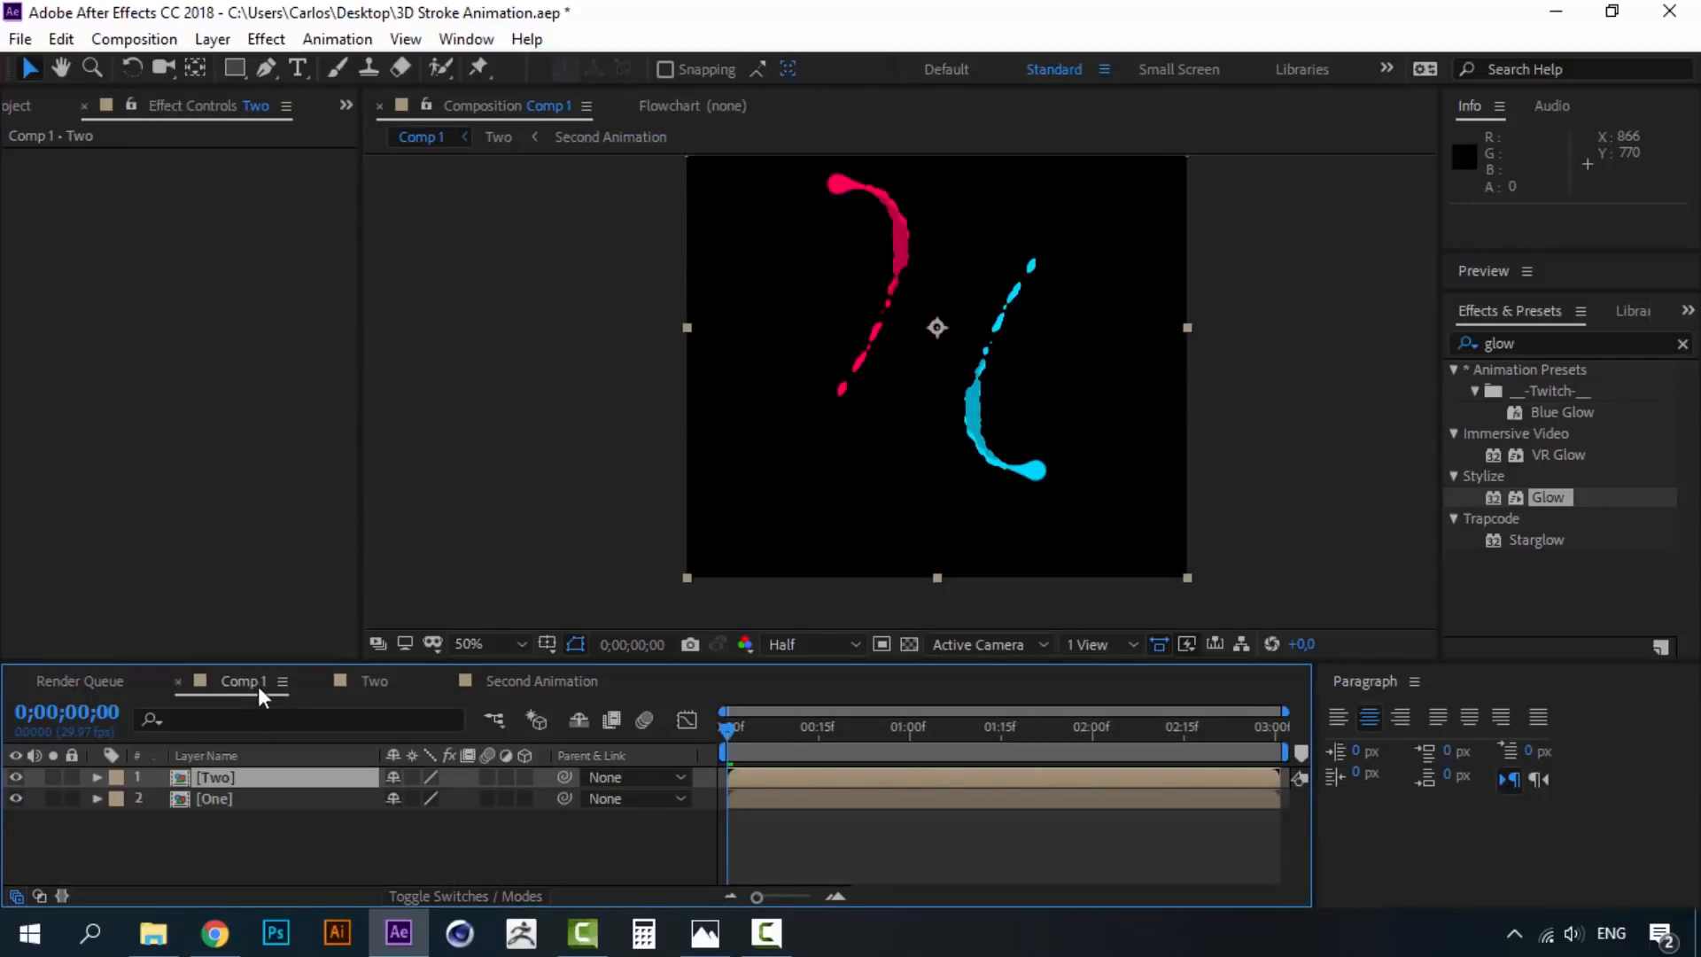
key(space)
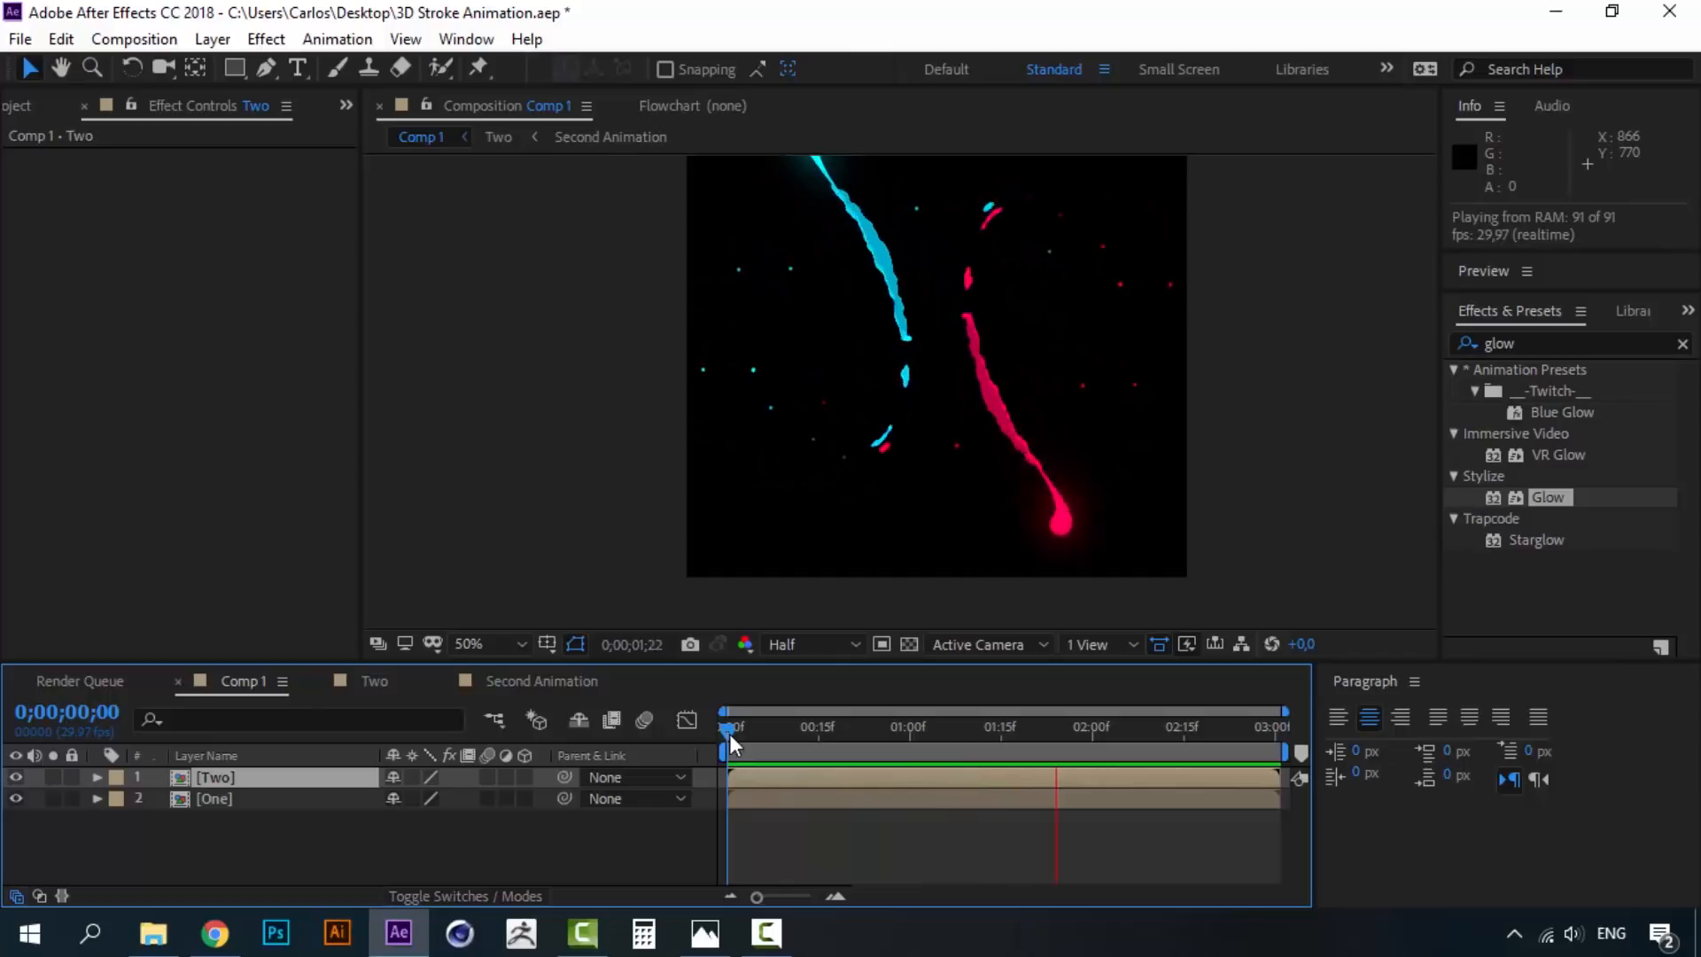
key(space)
click(333, 827)
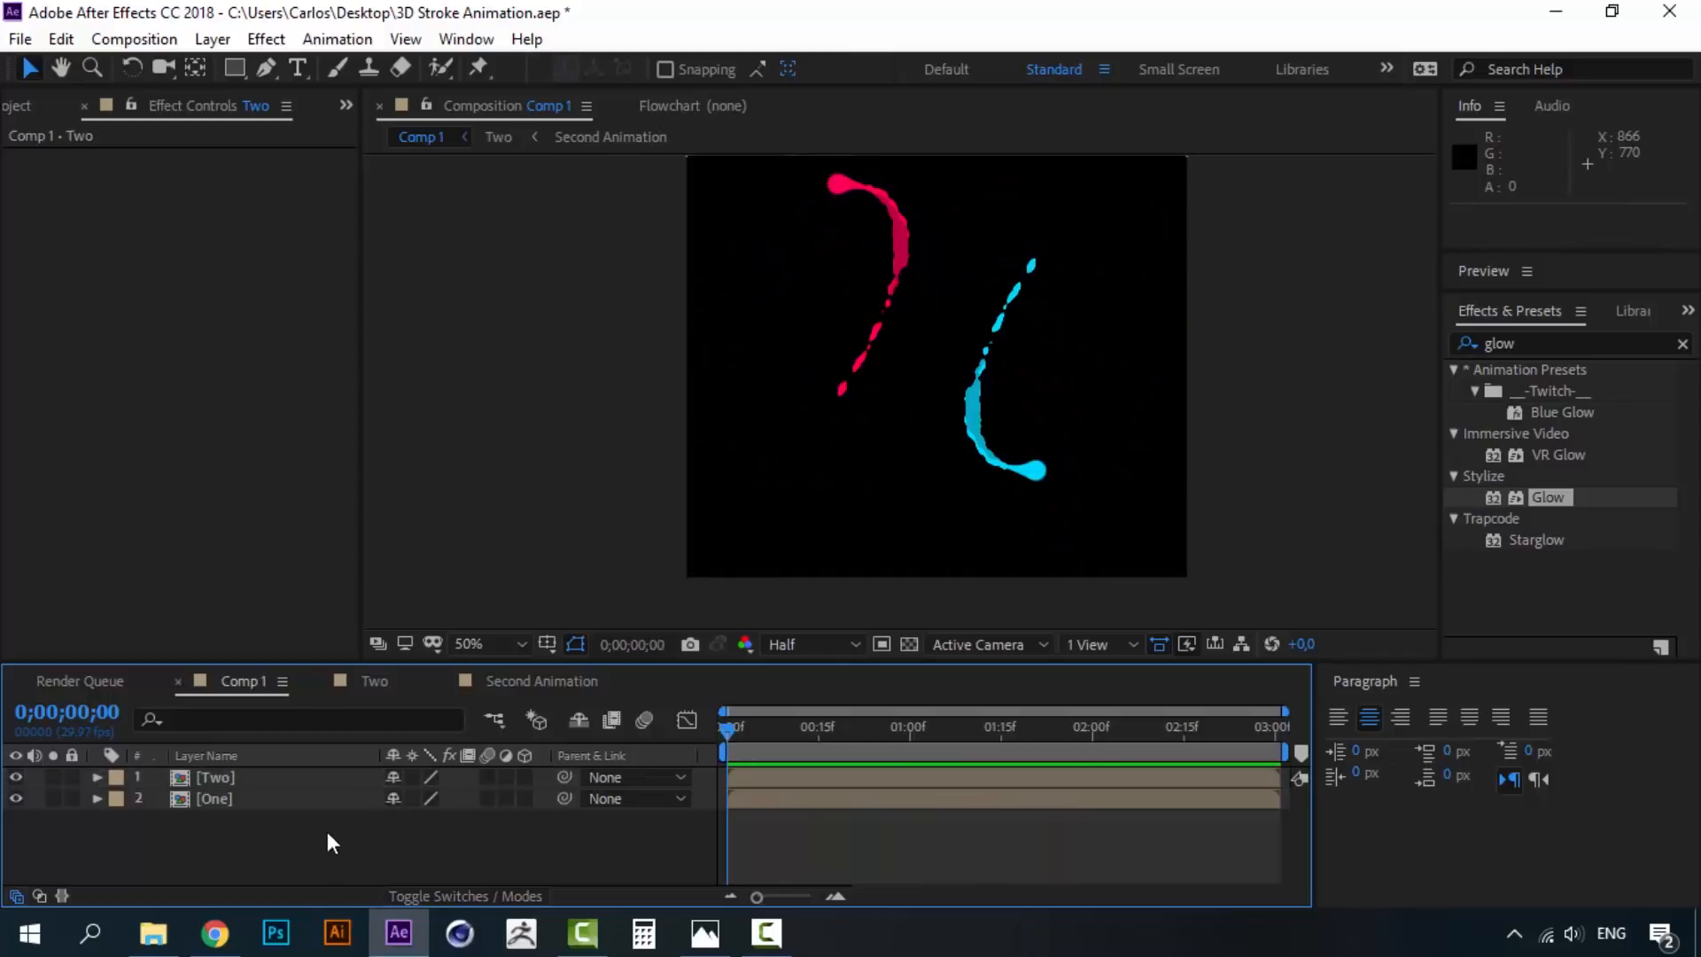
- Create a dark navy solid in colour 111521 and place it below One
click(215, 44)
mouse_move(232, 69)
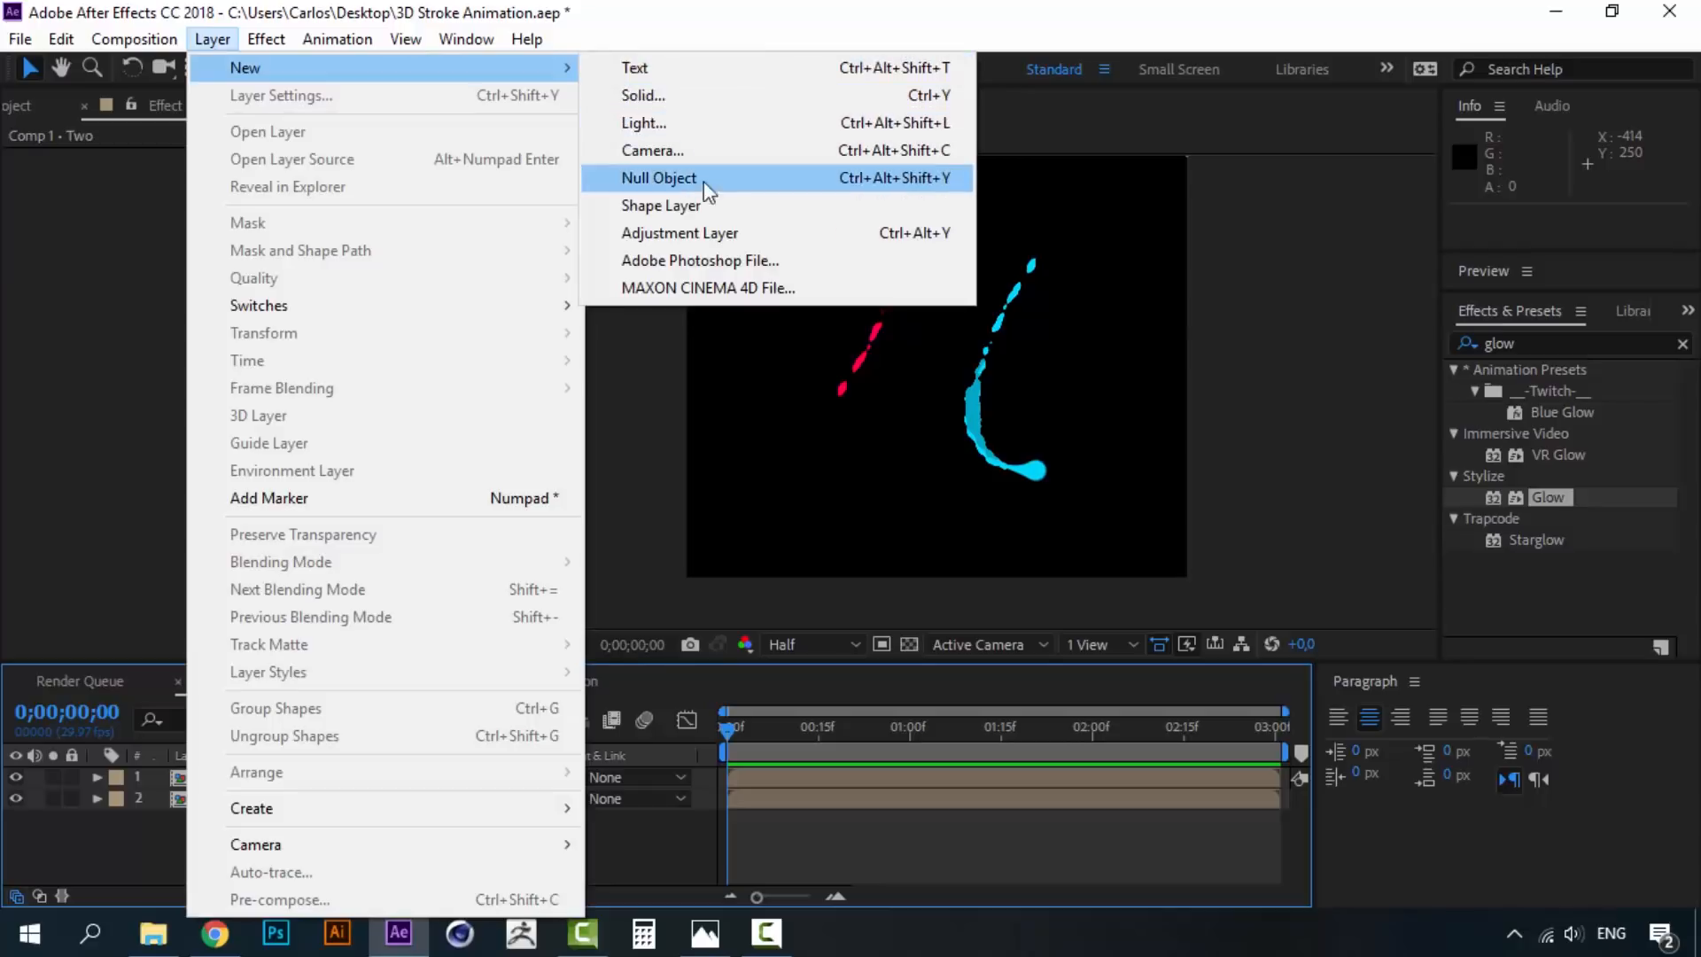
click(642, 95)
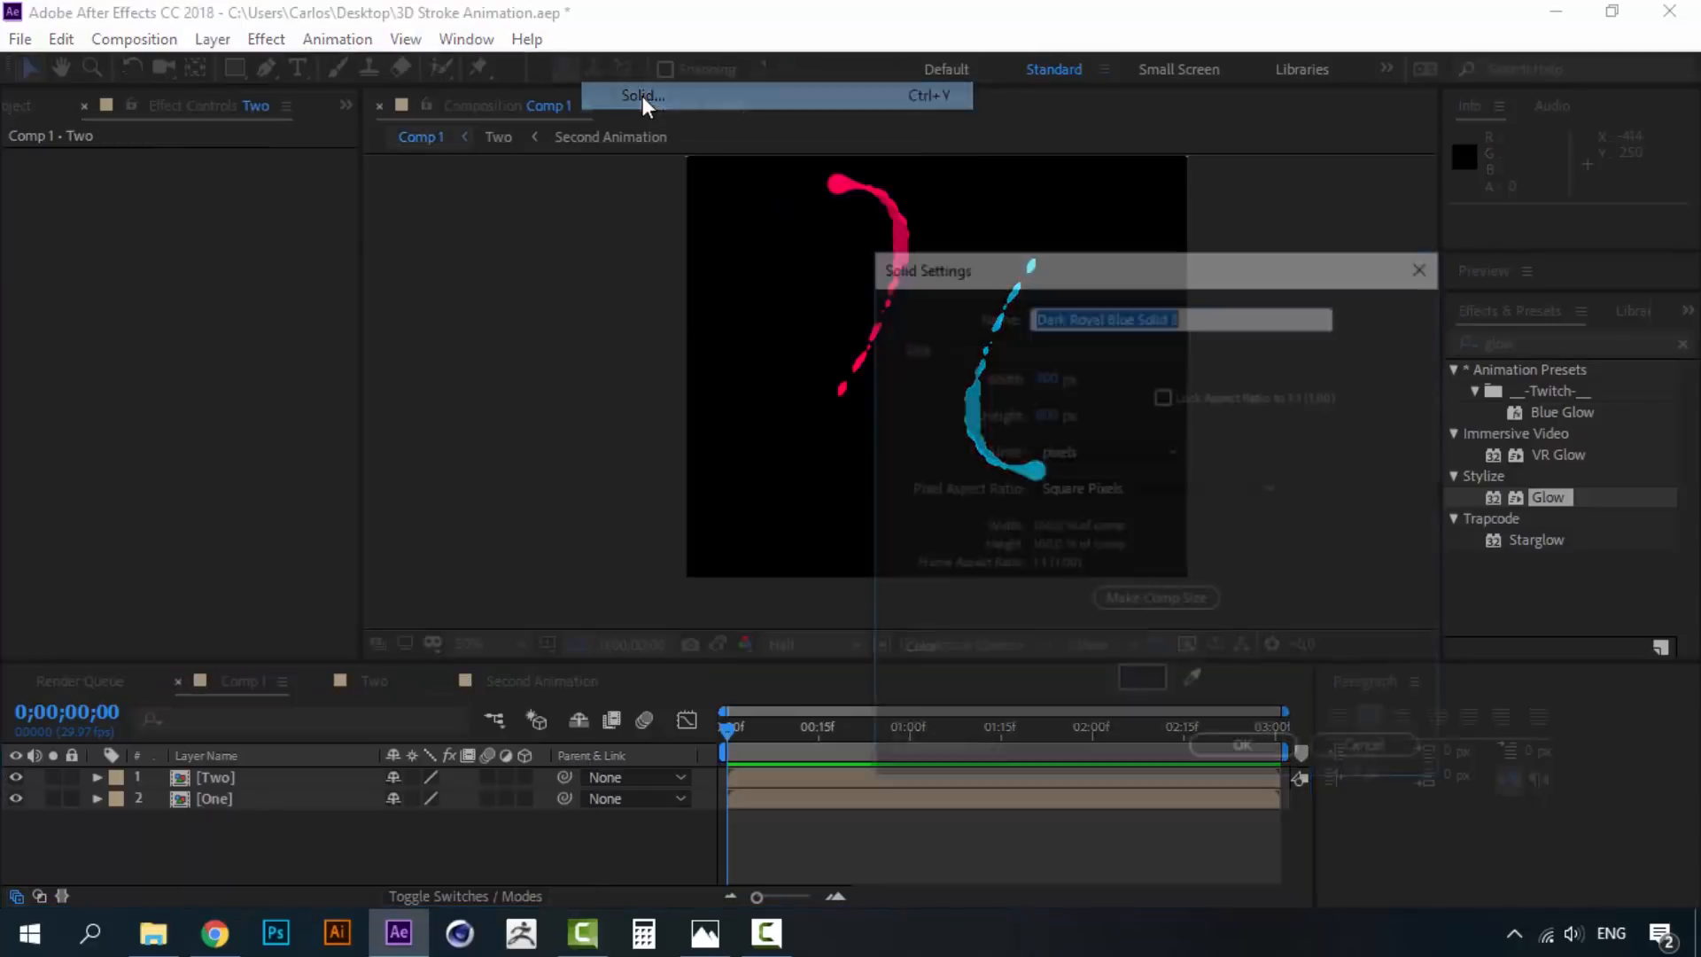
click(1144, 683)
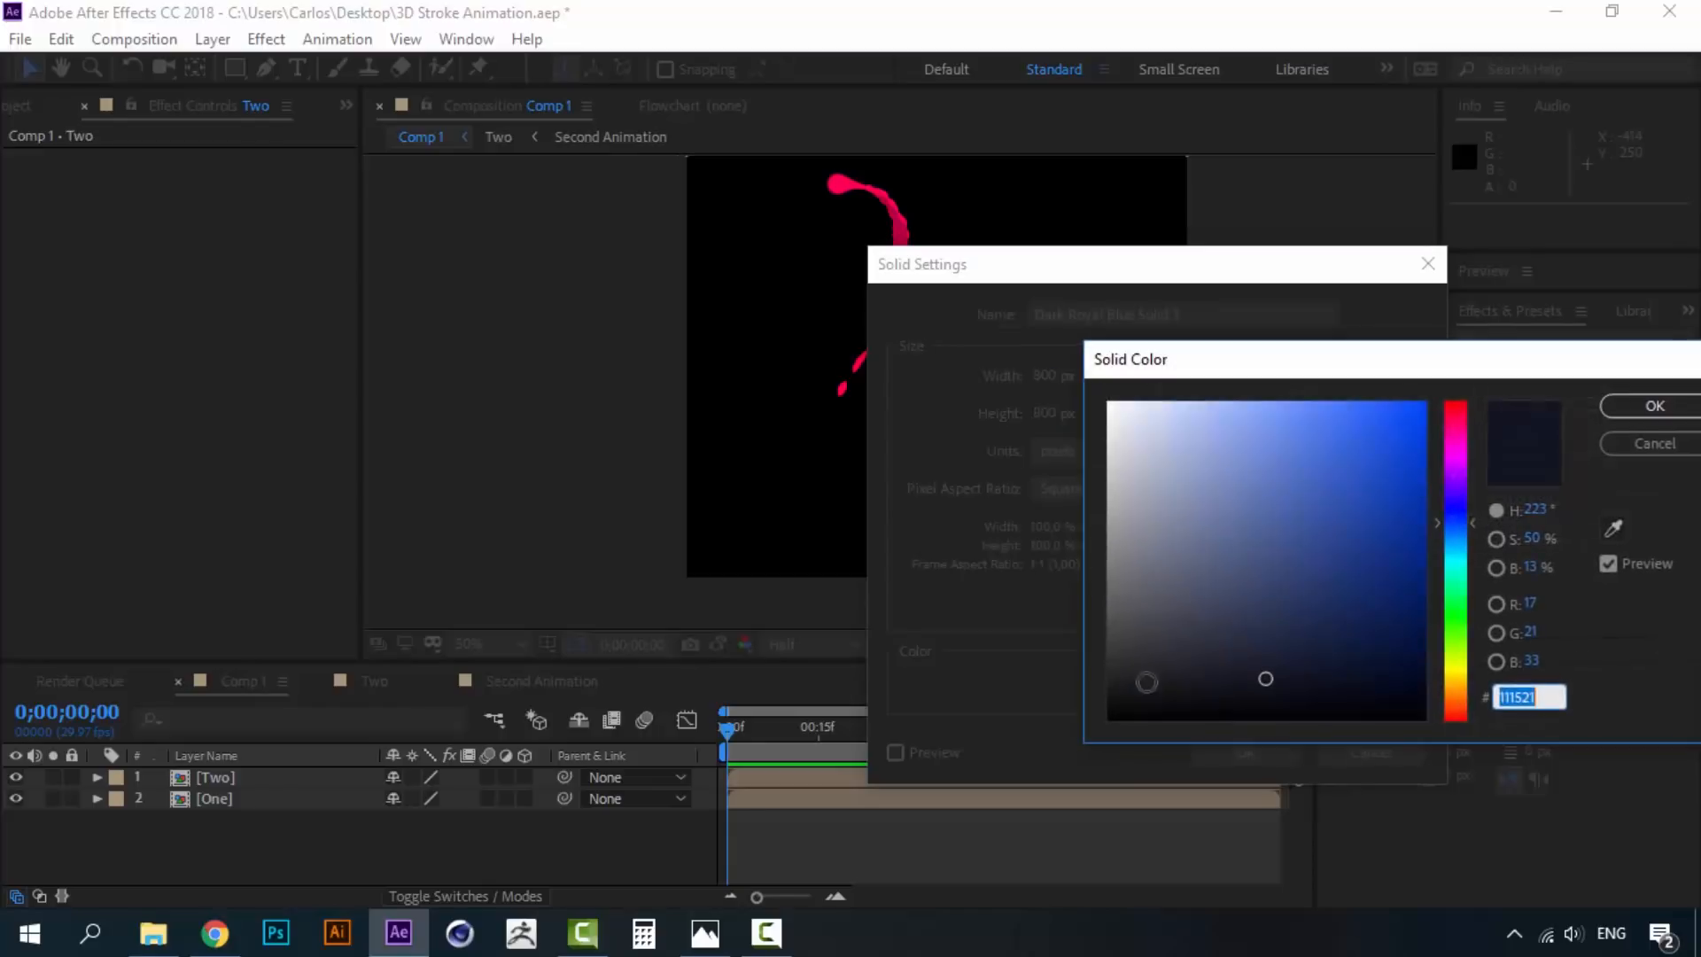
click(1691, 410)
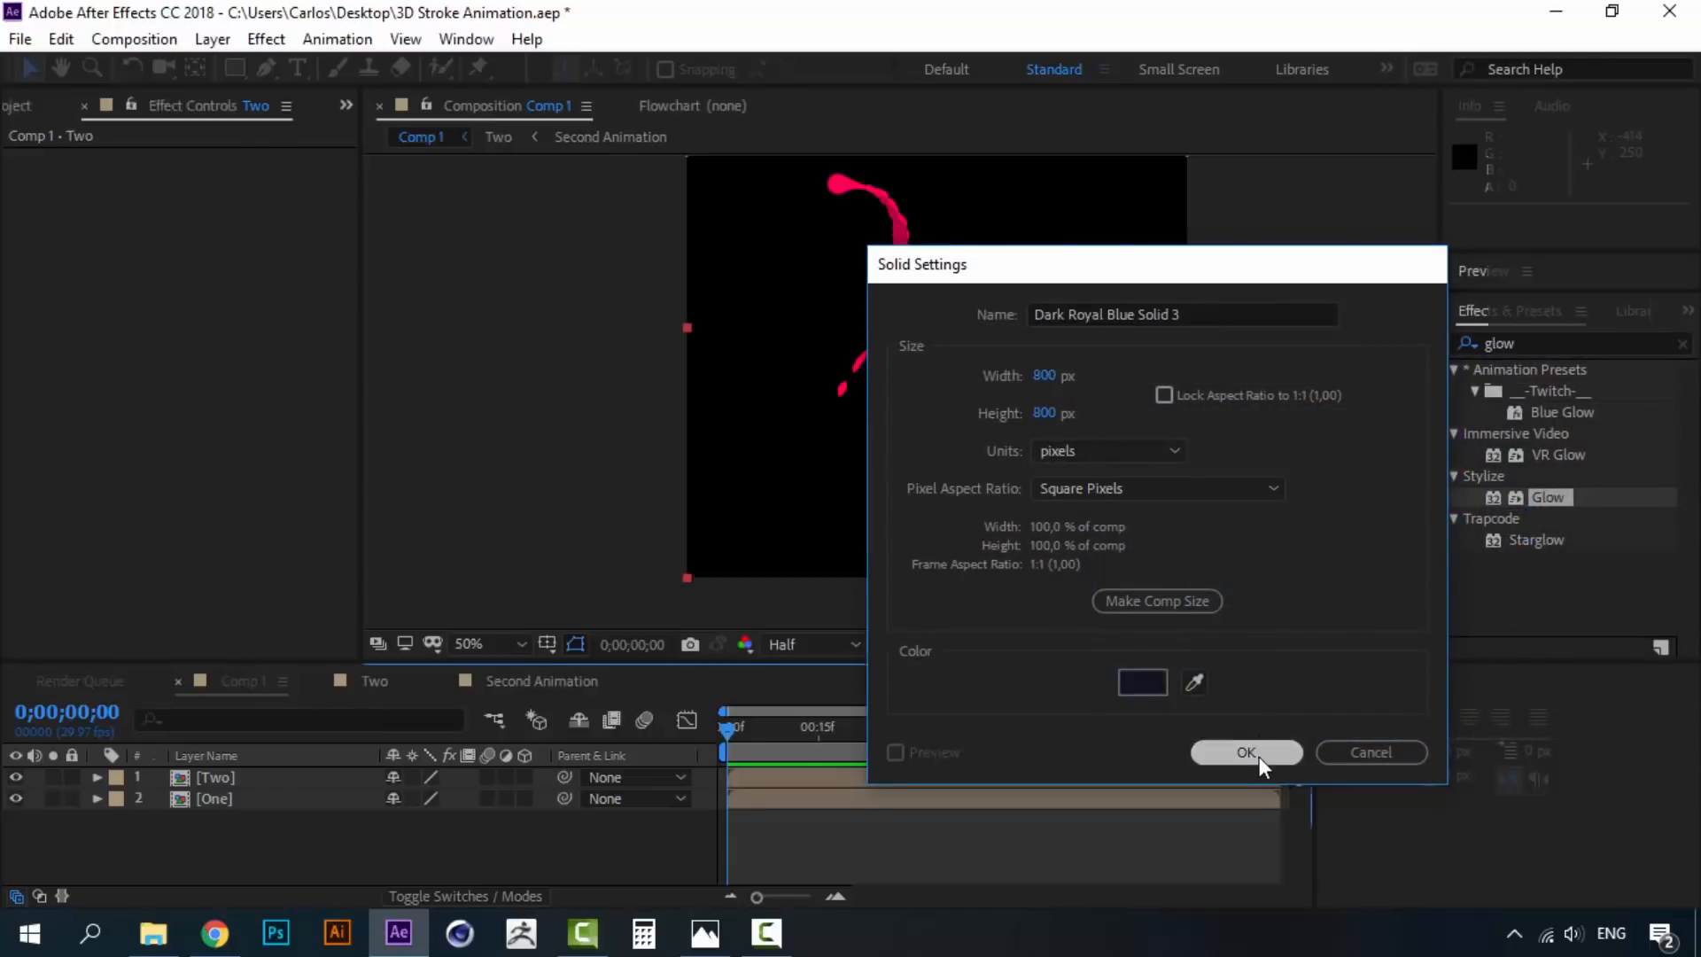
click(1246, 752)
drag(204, 777, 210, 838)
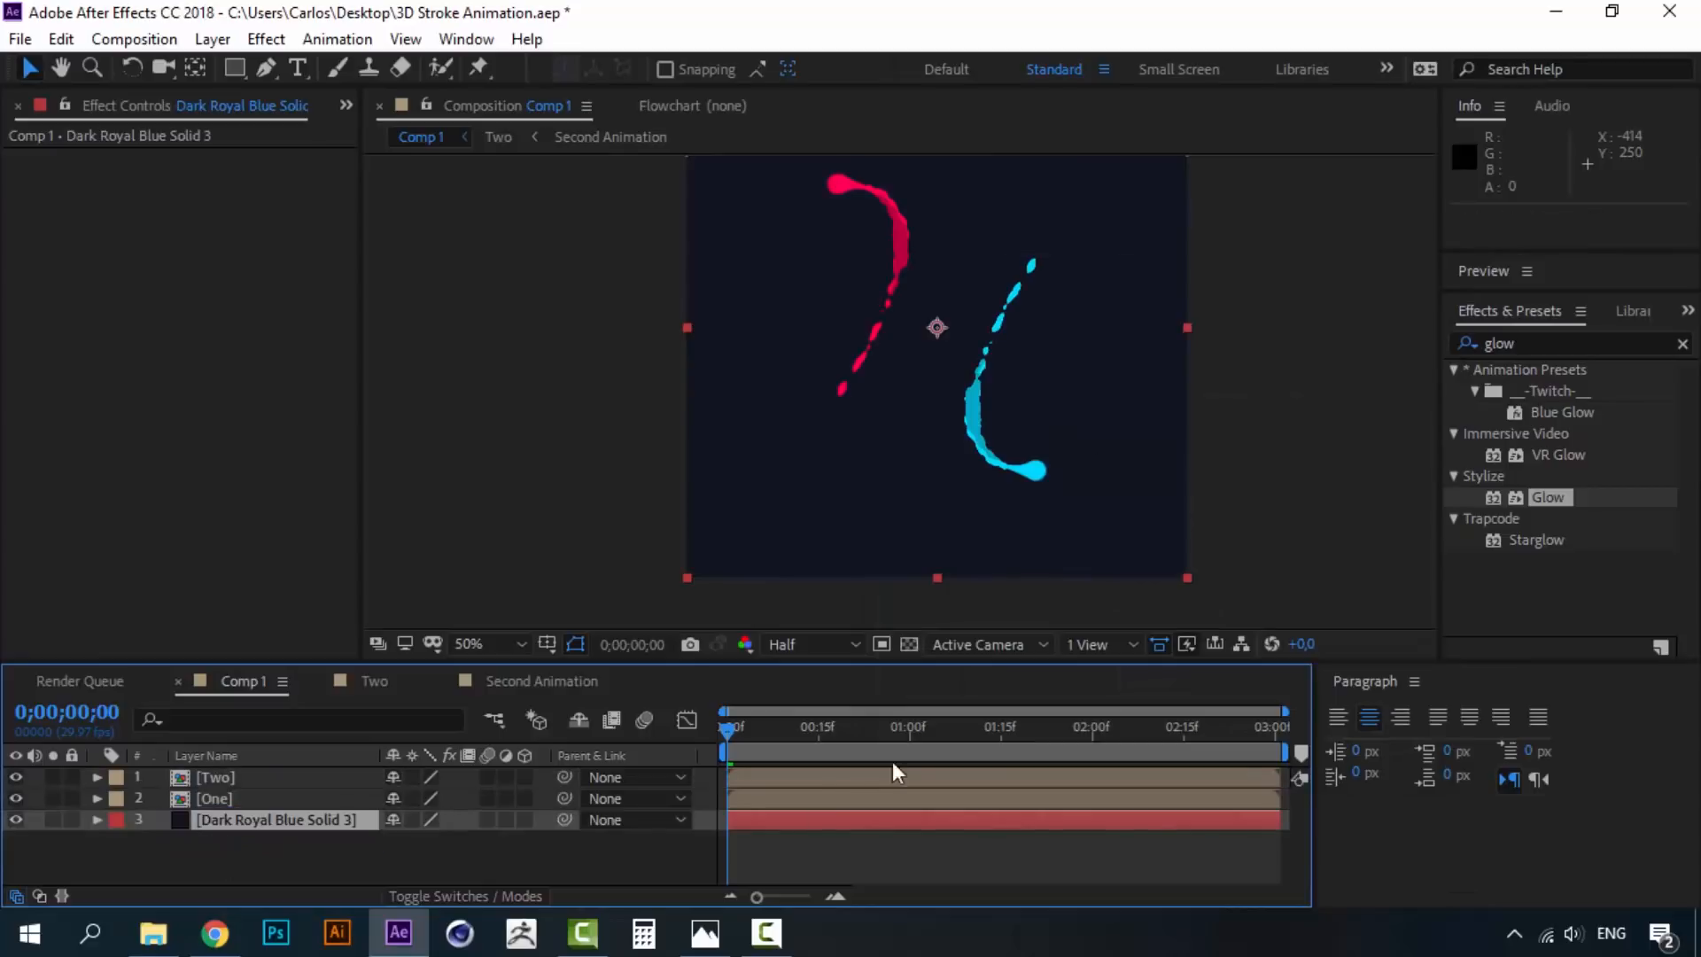
drag(847, 339, 824, 422)
scroll(825, 421, down, 2)
scroll(825, 421, up, 2)
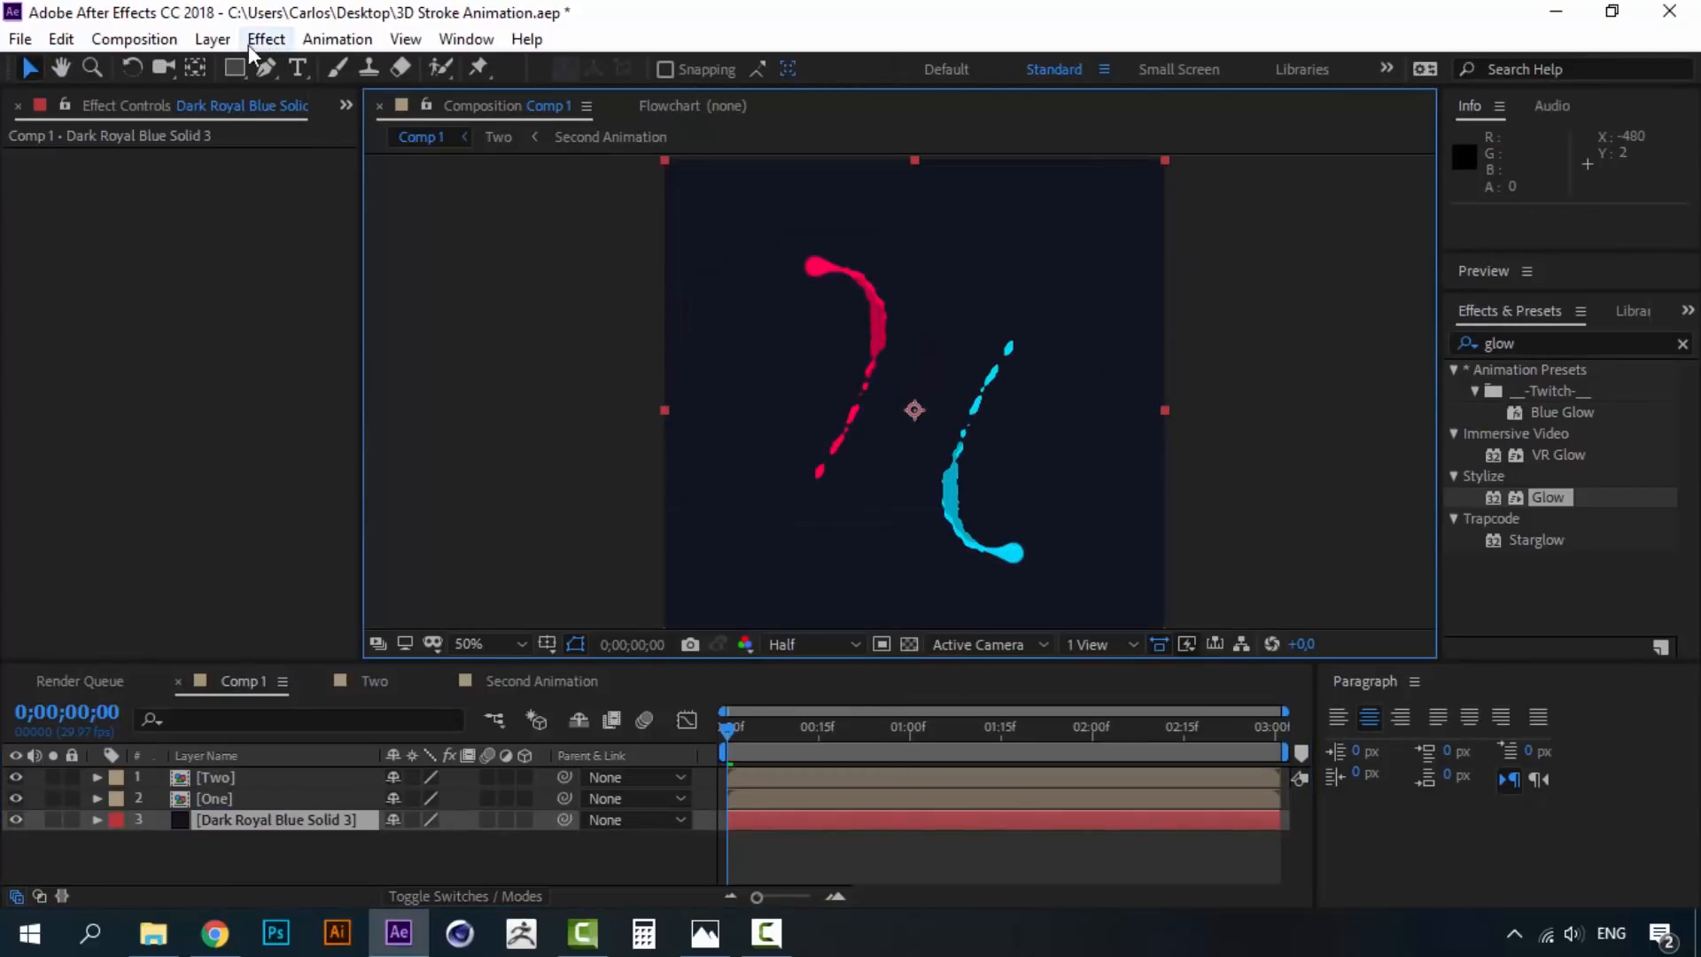
- Add a new adjustment layer at the top of Comp 1
click(213, 39)
mouse_move(334, 70)
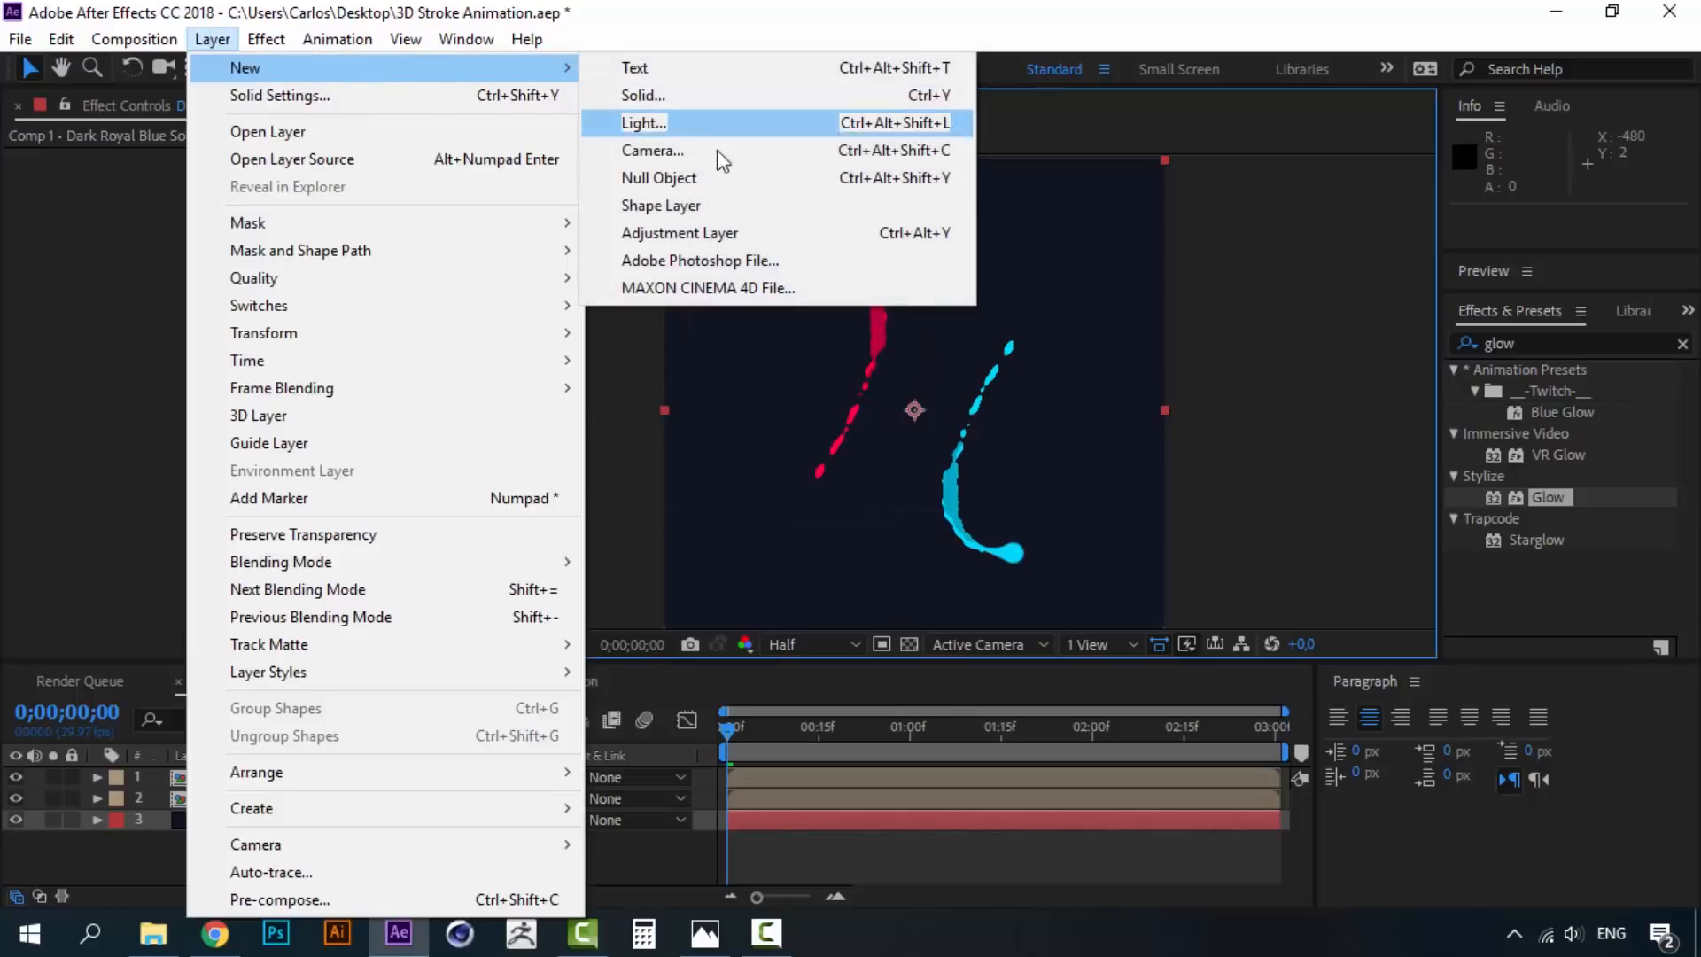
click(709, 232)
drag(217, 817, 217, 773)
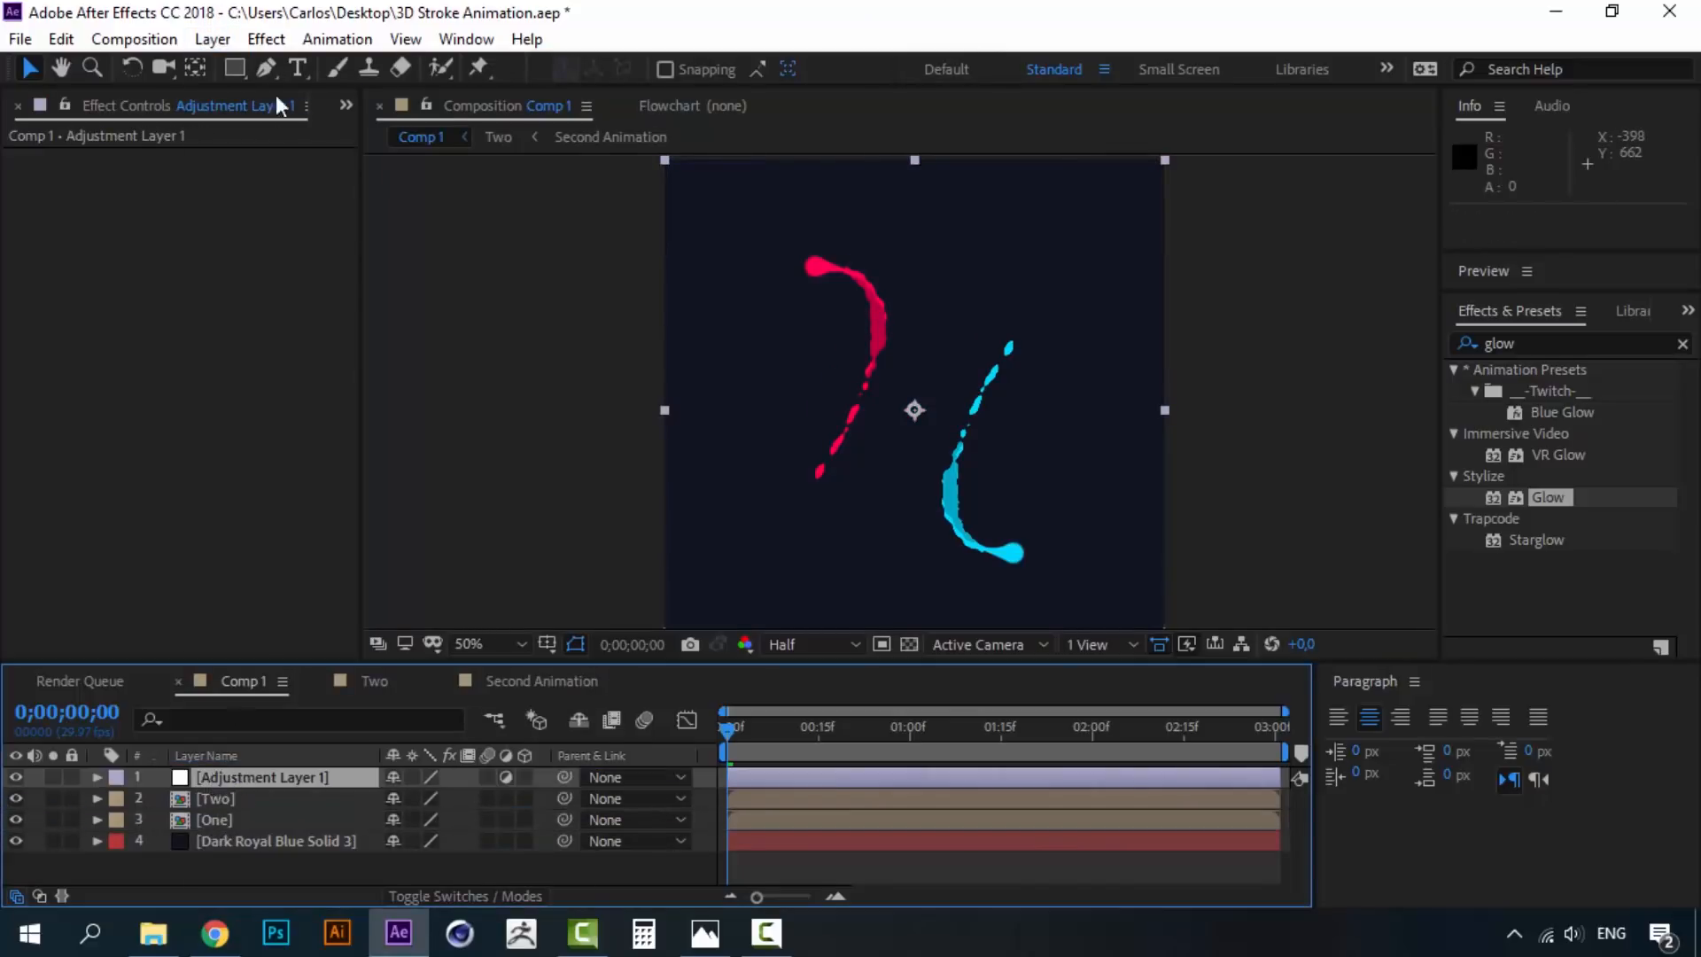
- Apply Add Grain to the adjustment layer, set Viewing Mode to Final Output, and preview
click(1555, 341)
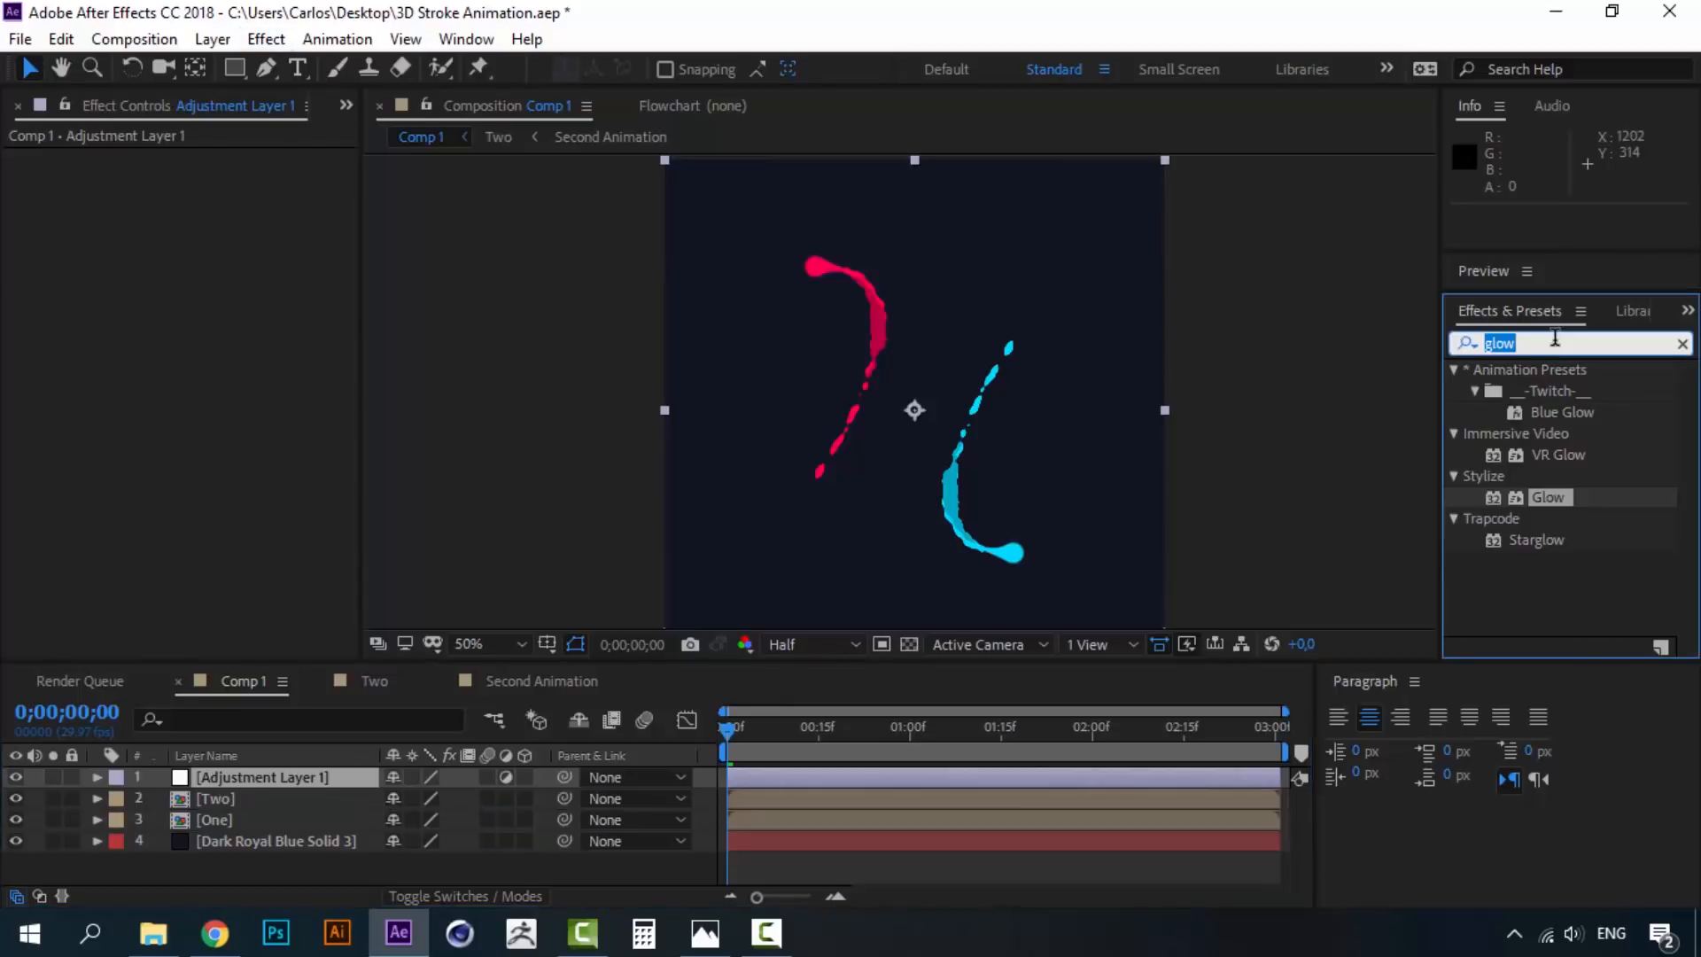
text(grain)
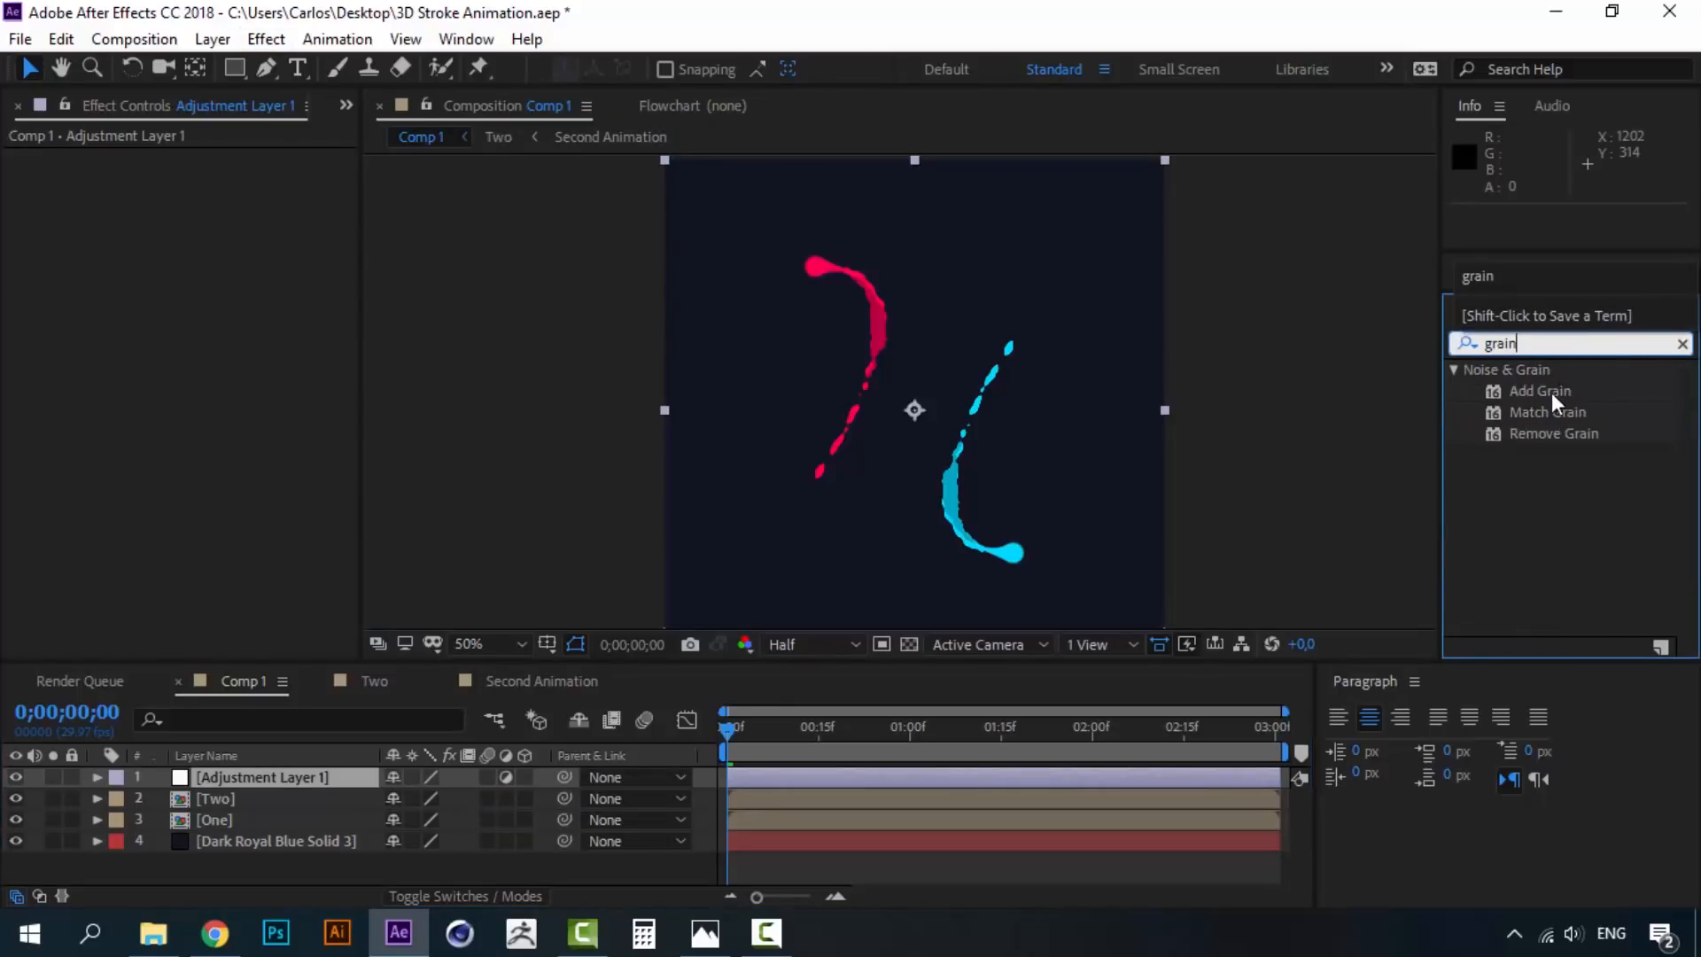
click(1544, 393)
double_click(1544, 394)
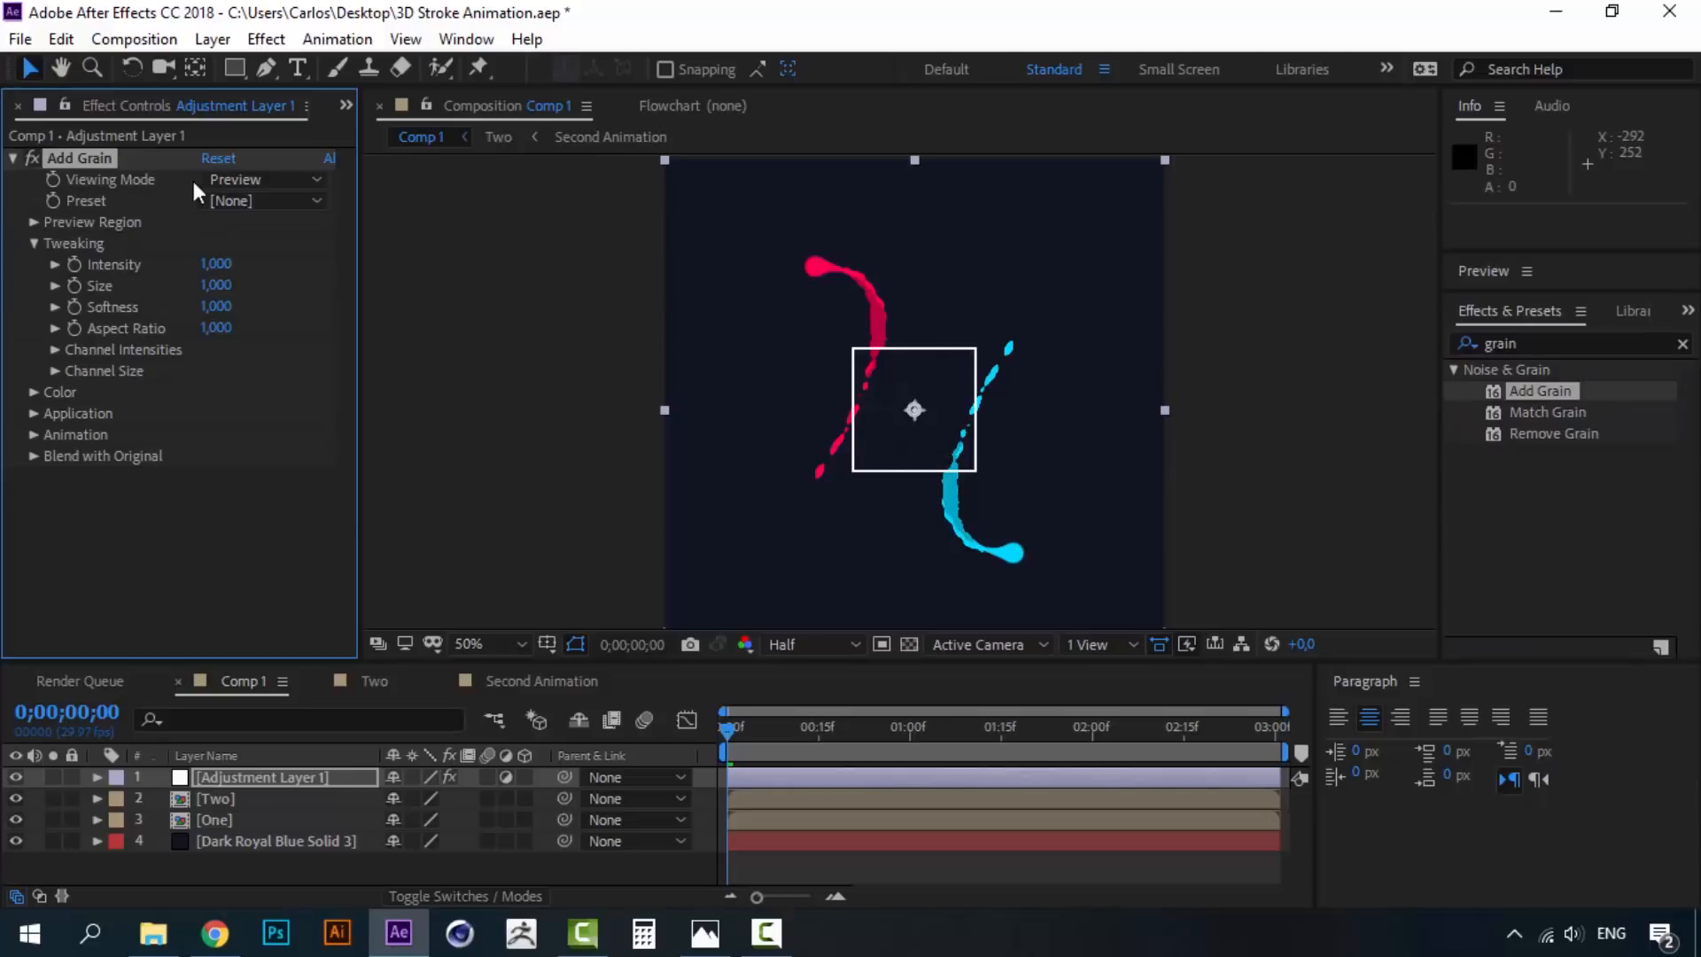
click(245, 174)
click(278, 259)
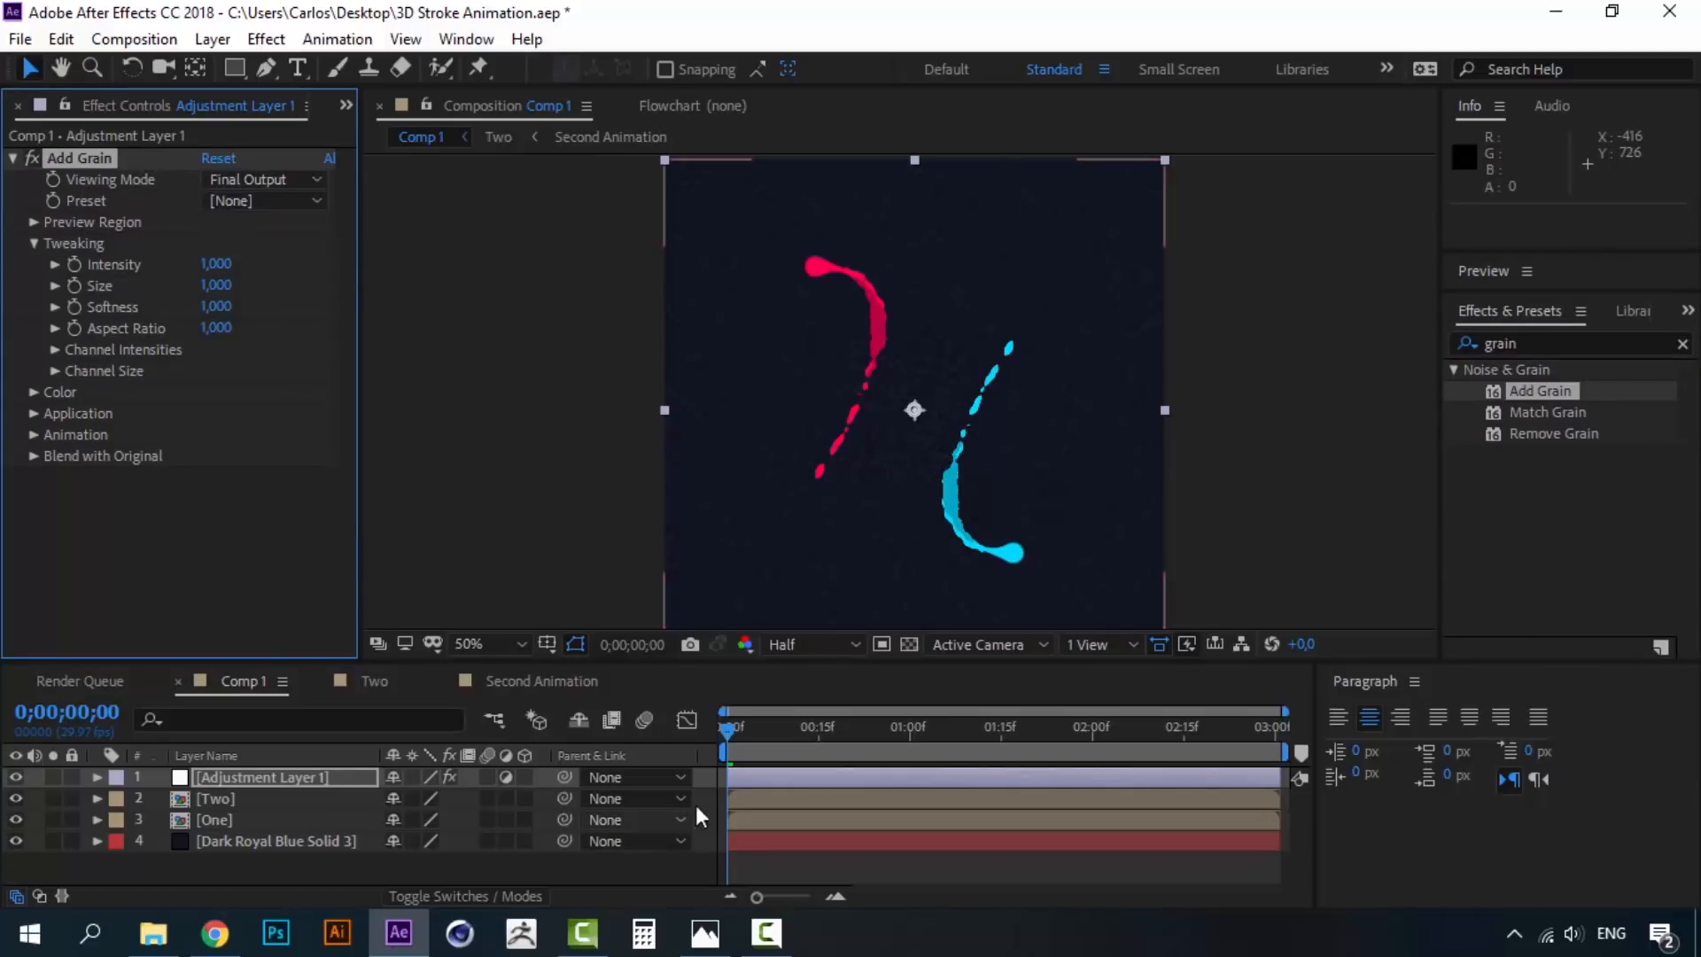
key(space)
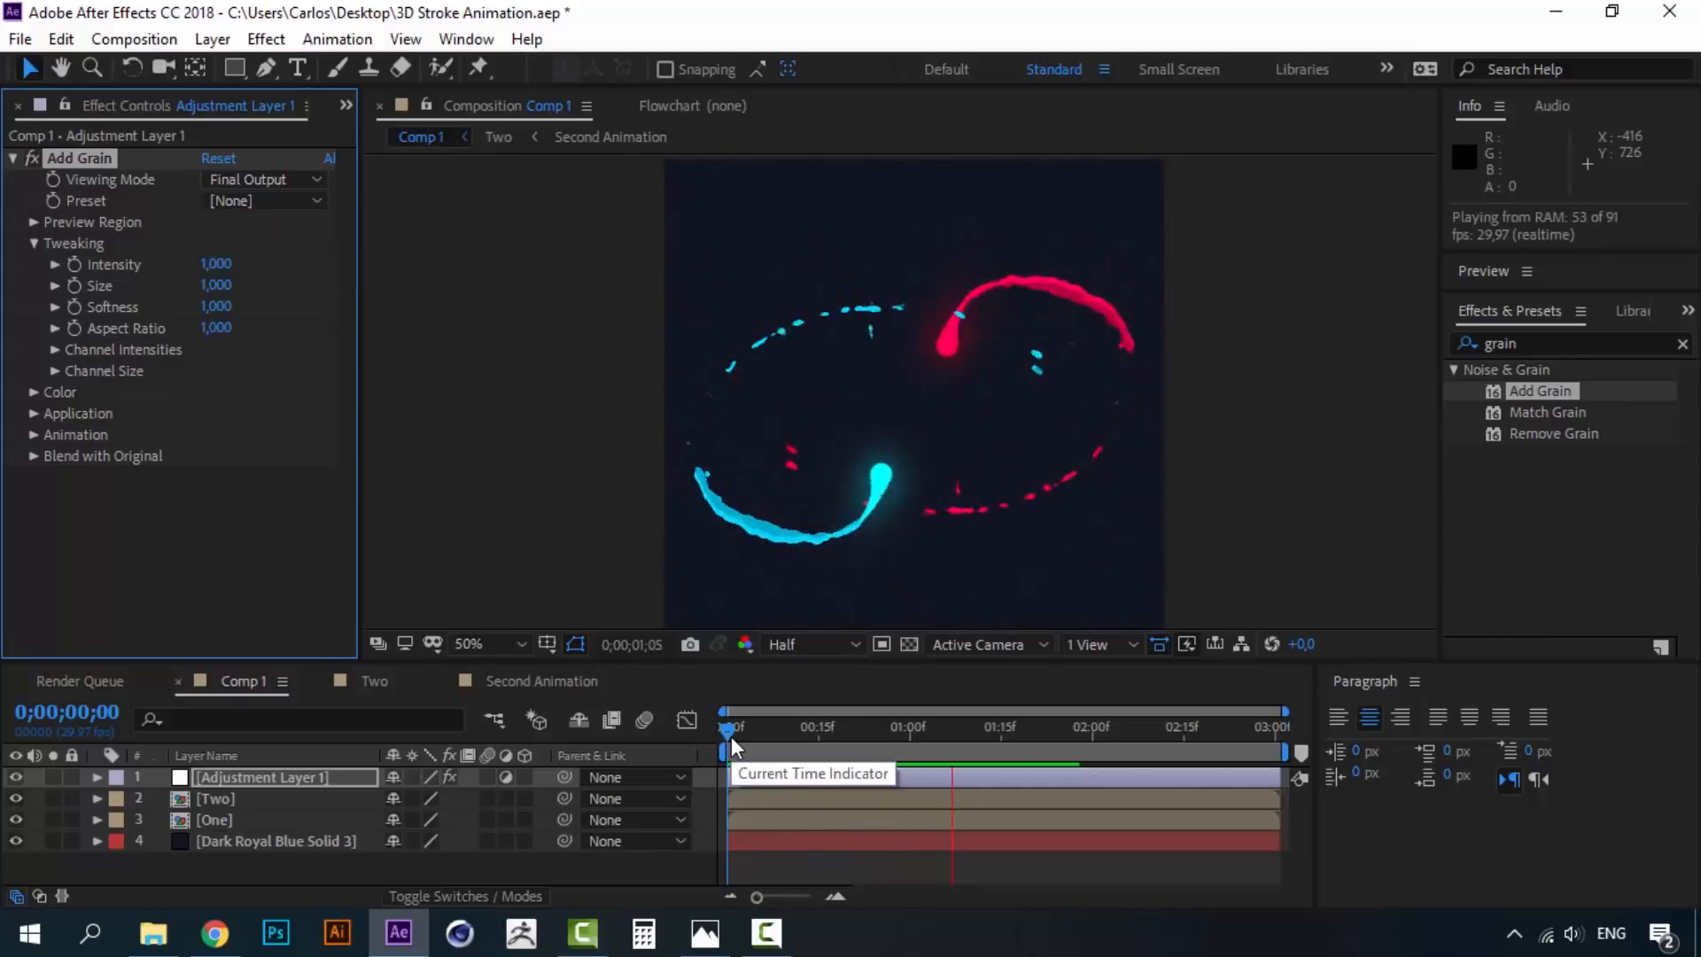
- Preview the grain, then slow the Add Grain Animation Speed to 0.21
mouse_move(731, 736)
mouse_down()
mouse_move(783, 731)
mouse_move(730, 731)
mouse_up()
key(space)
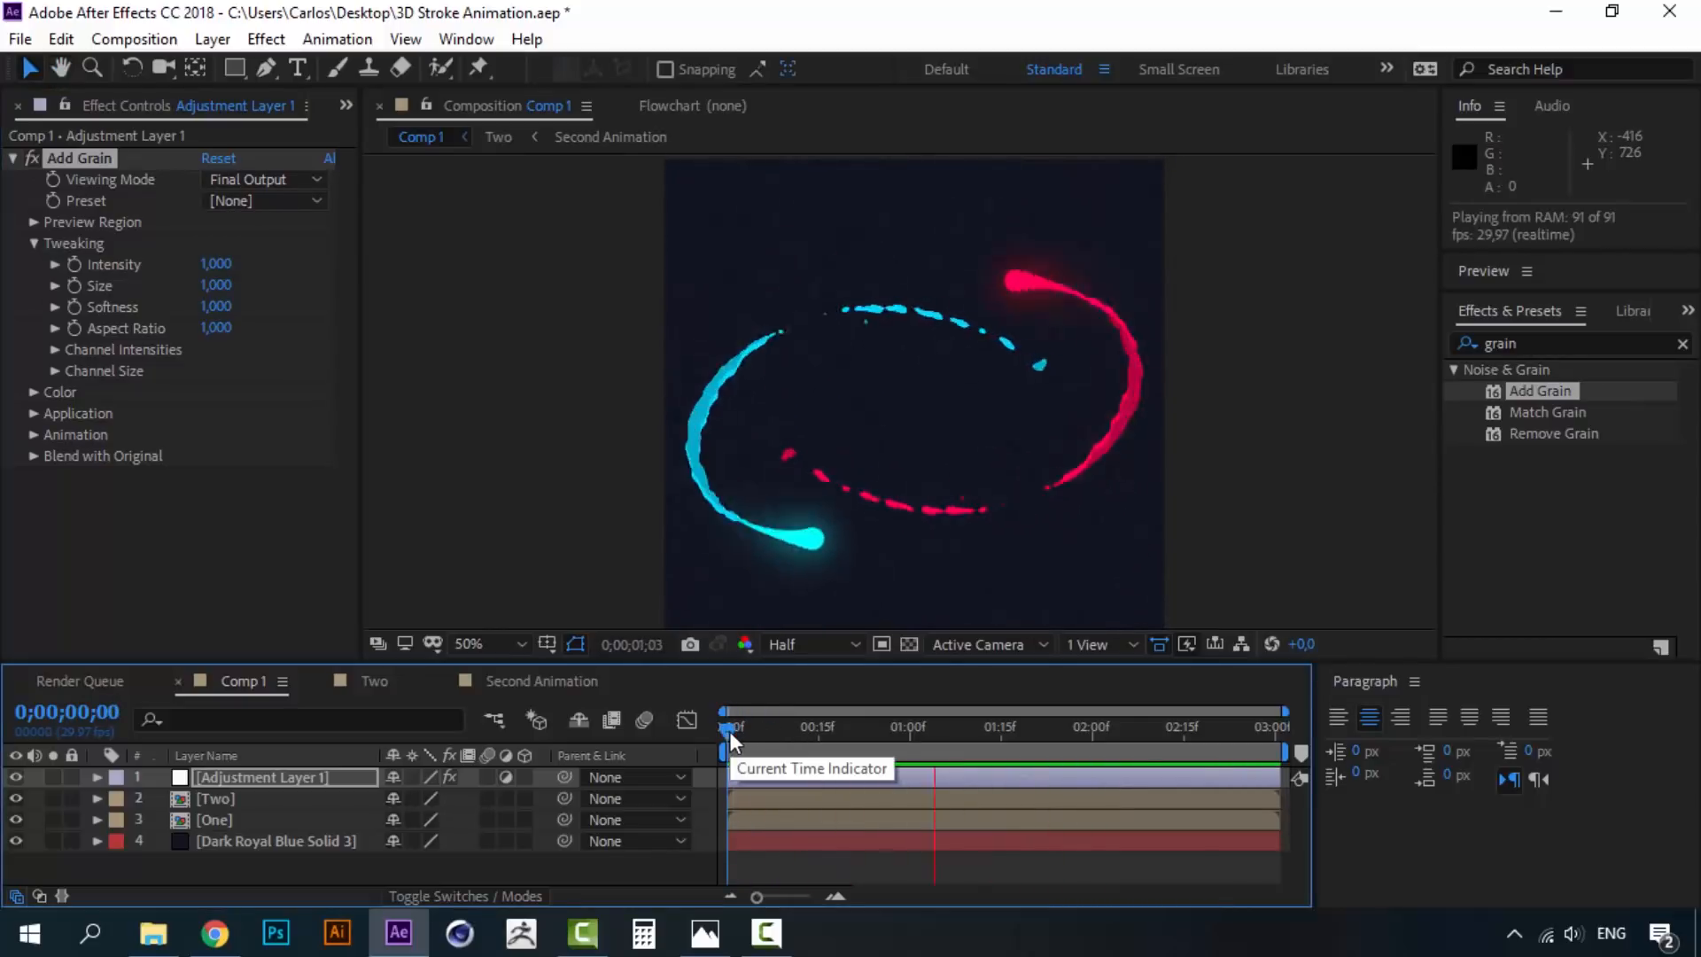
key(space)
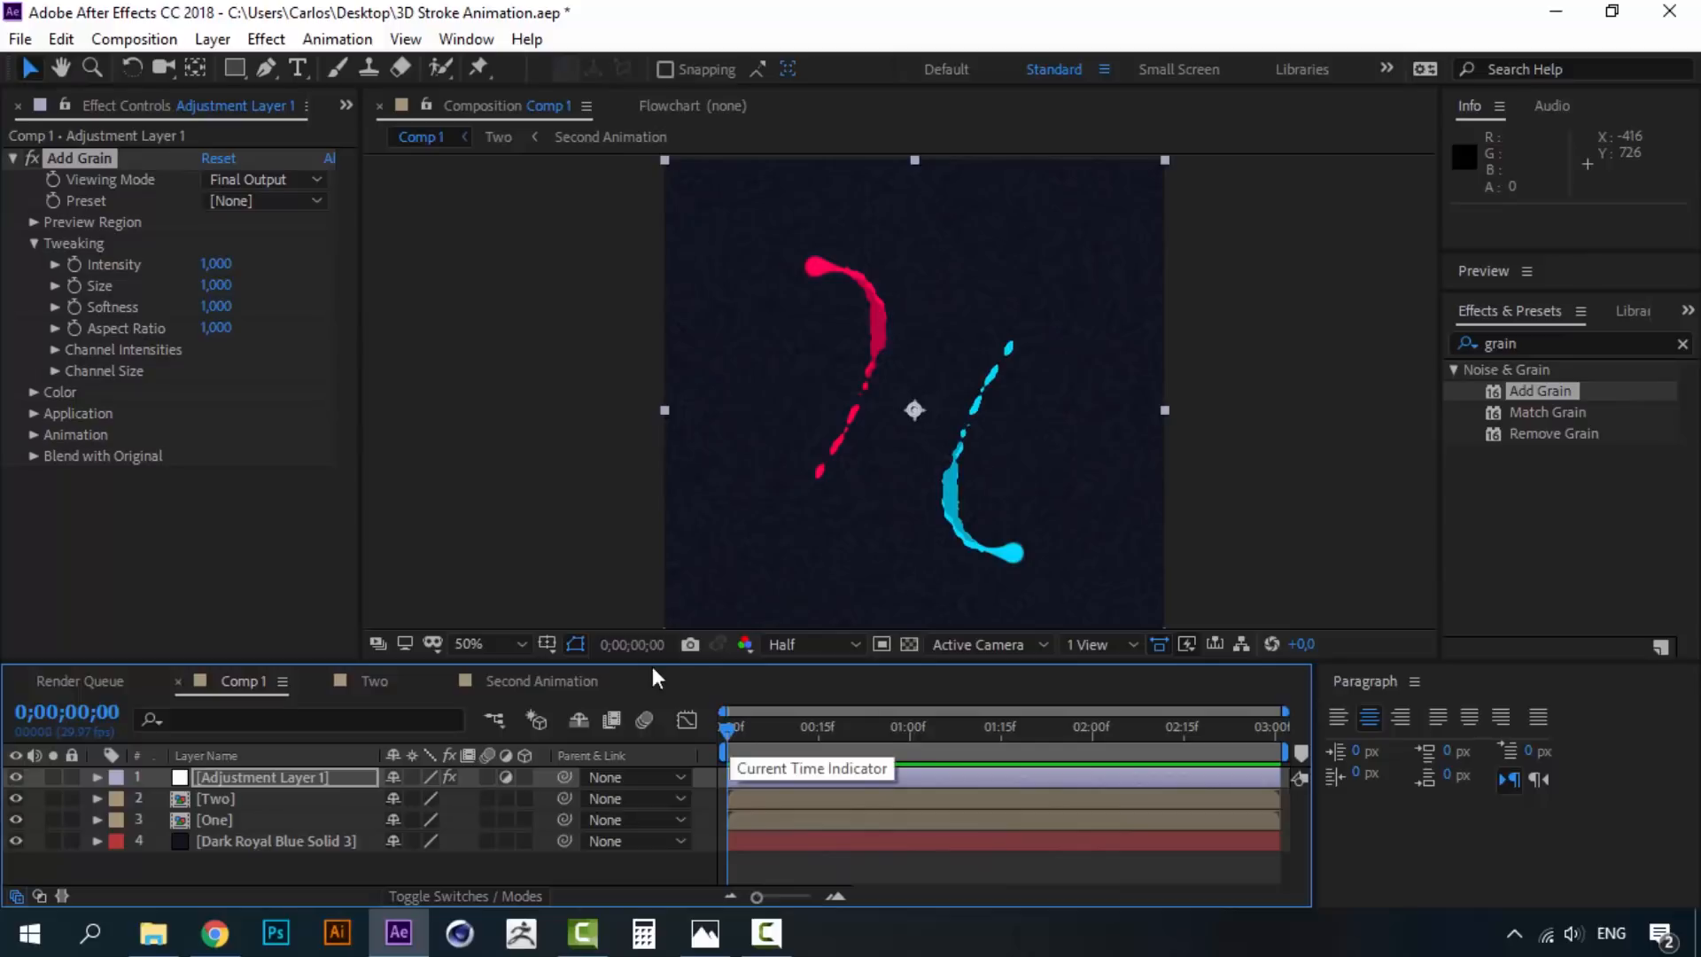
click(37, 434)
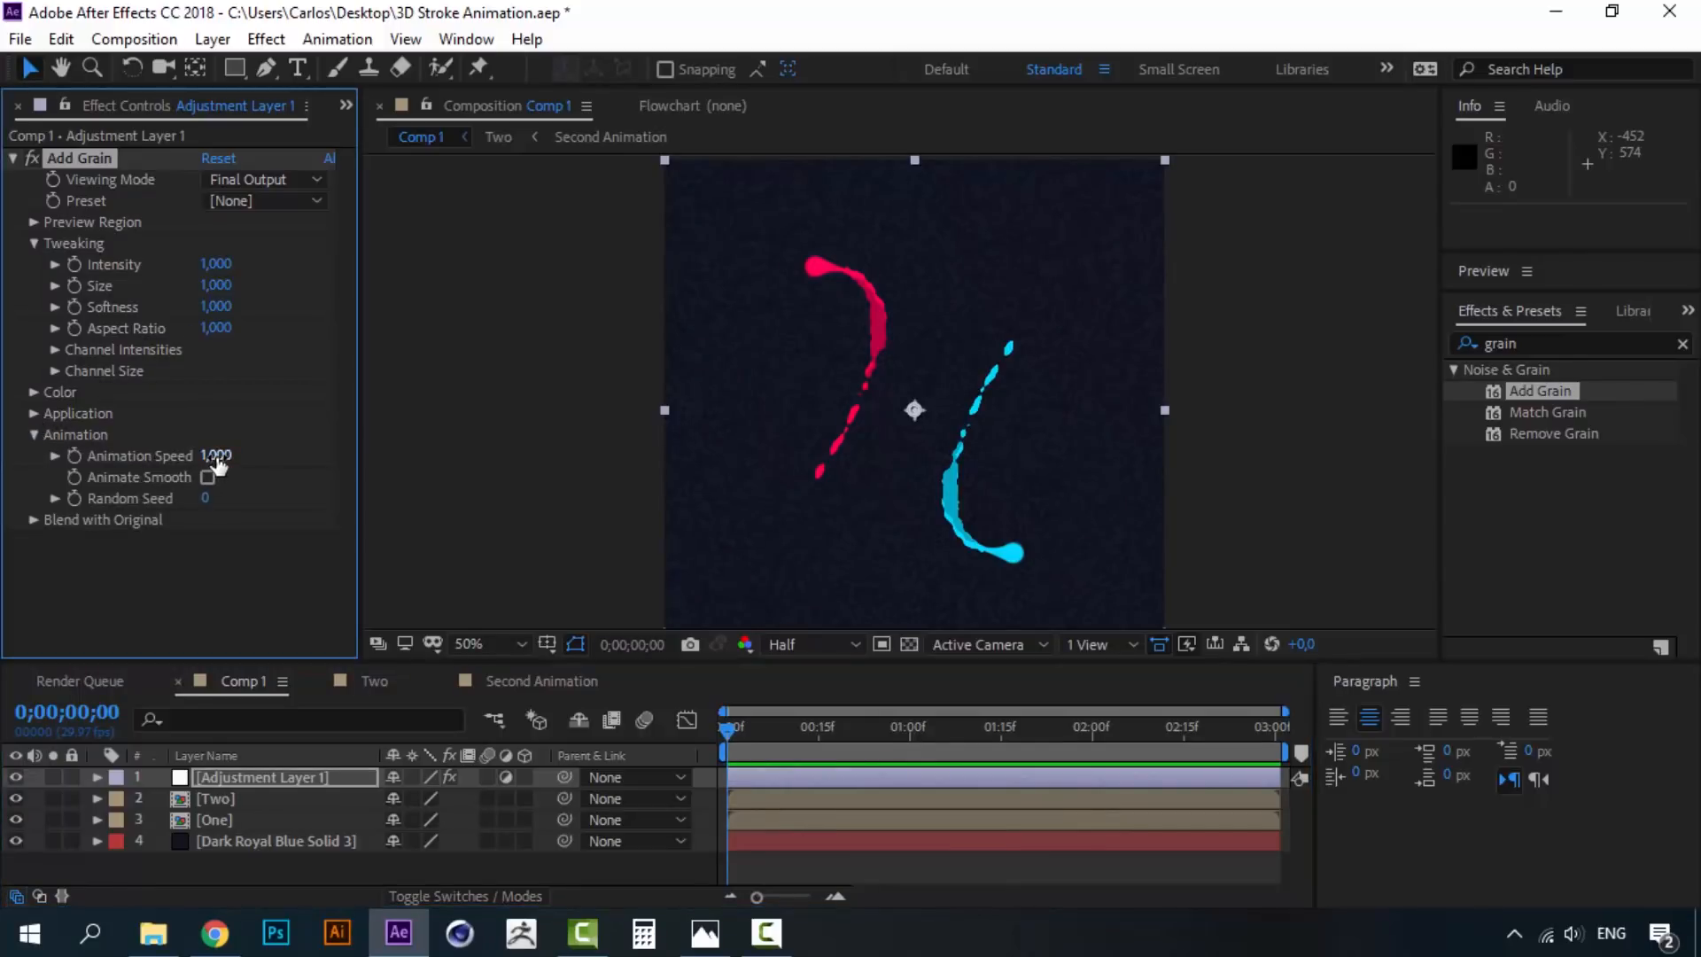
drag(206, 455, 132, 458)
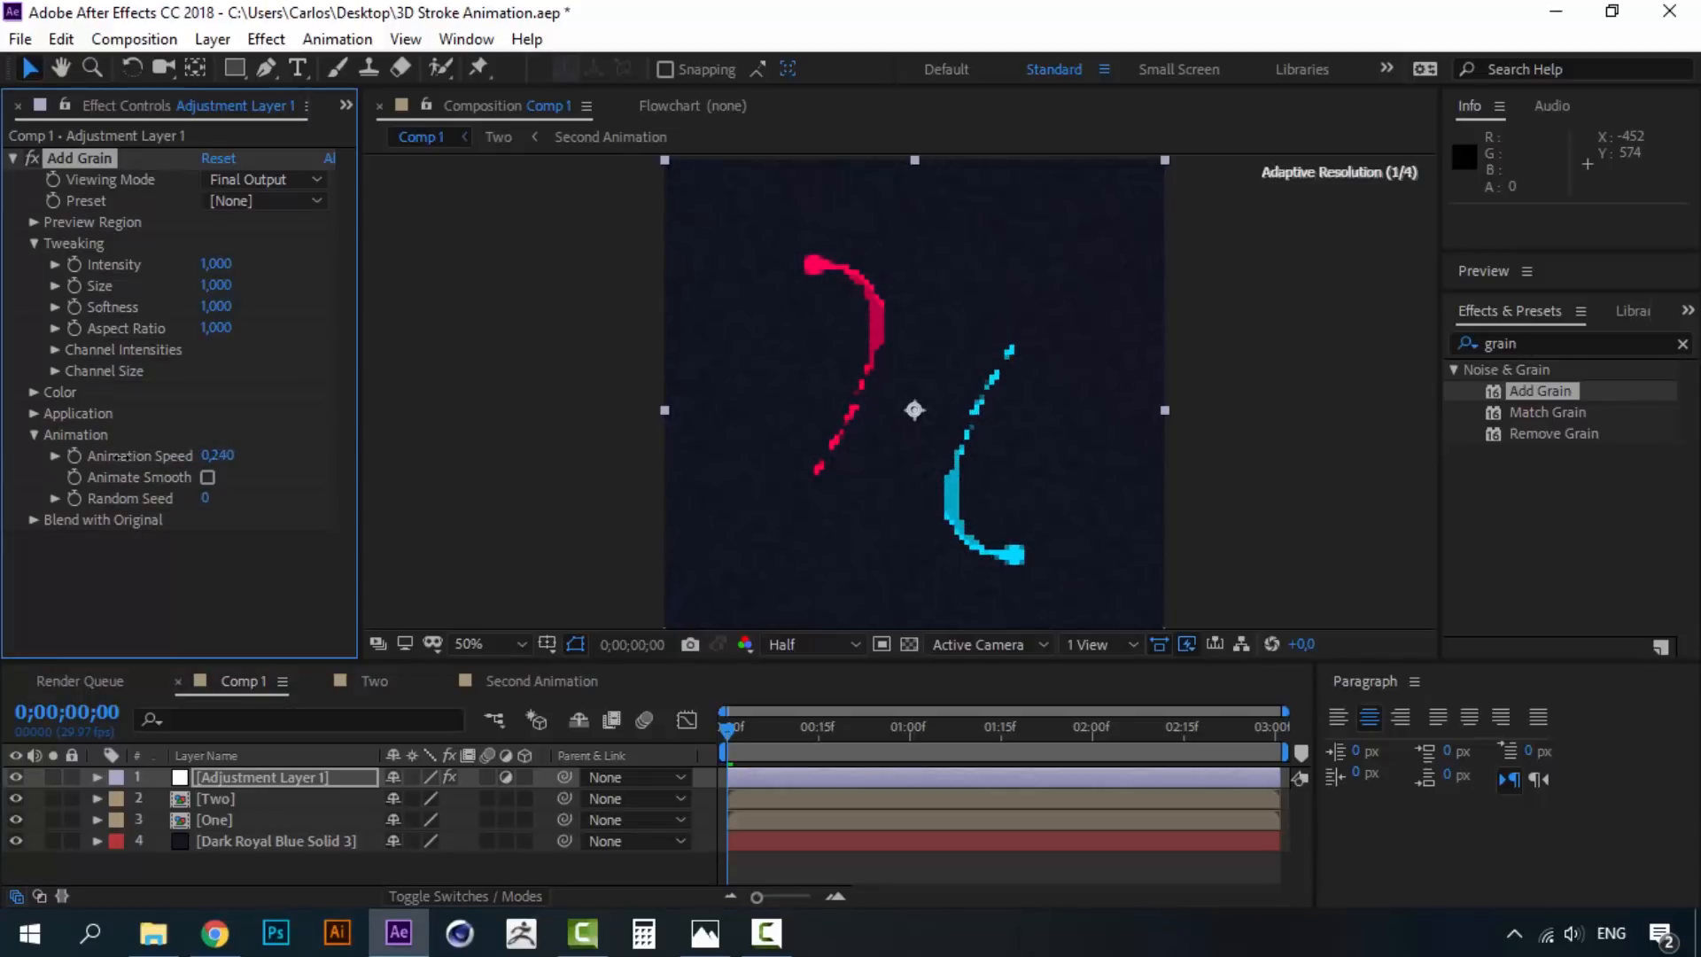
drag(120, 456, 115, 457)
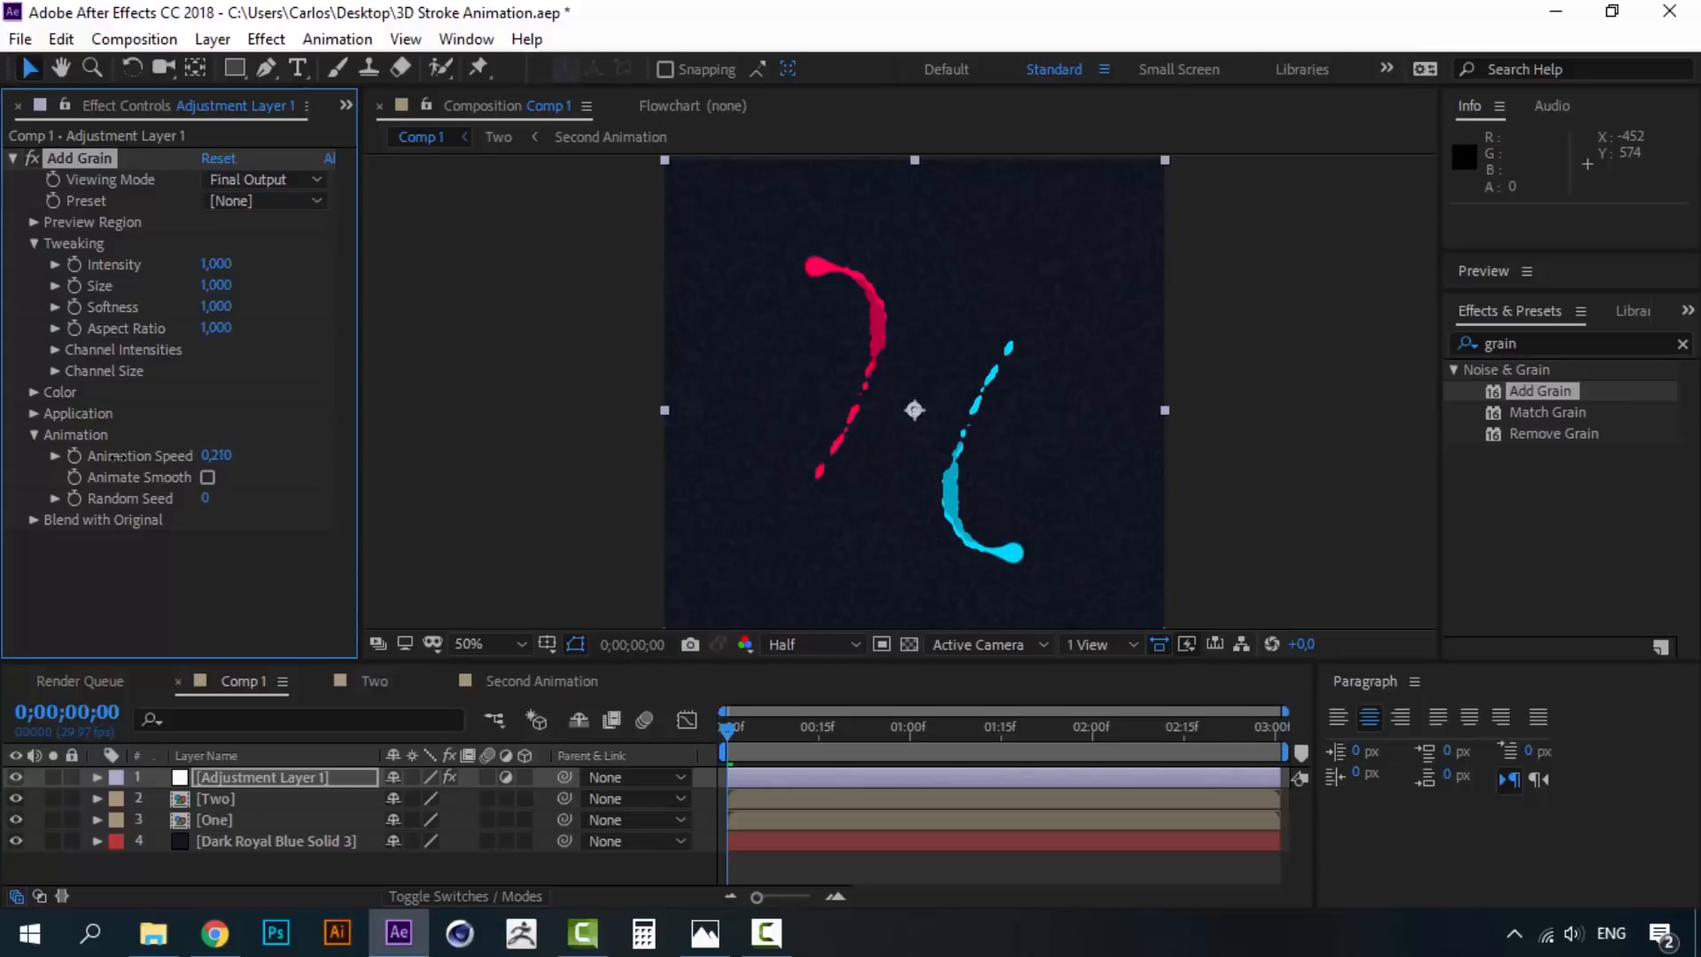
- Set grain Intensity to 0.6 with Size and Softness at 0
click(722, 727)
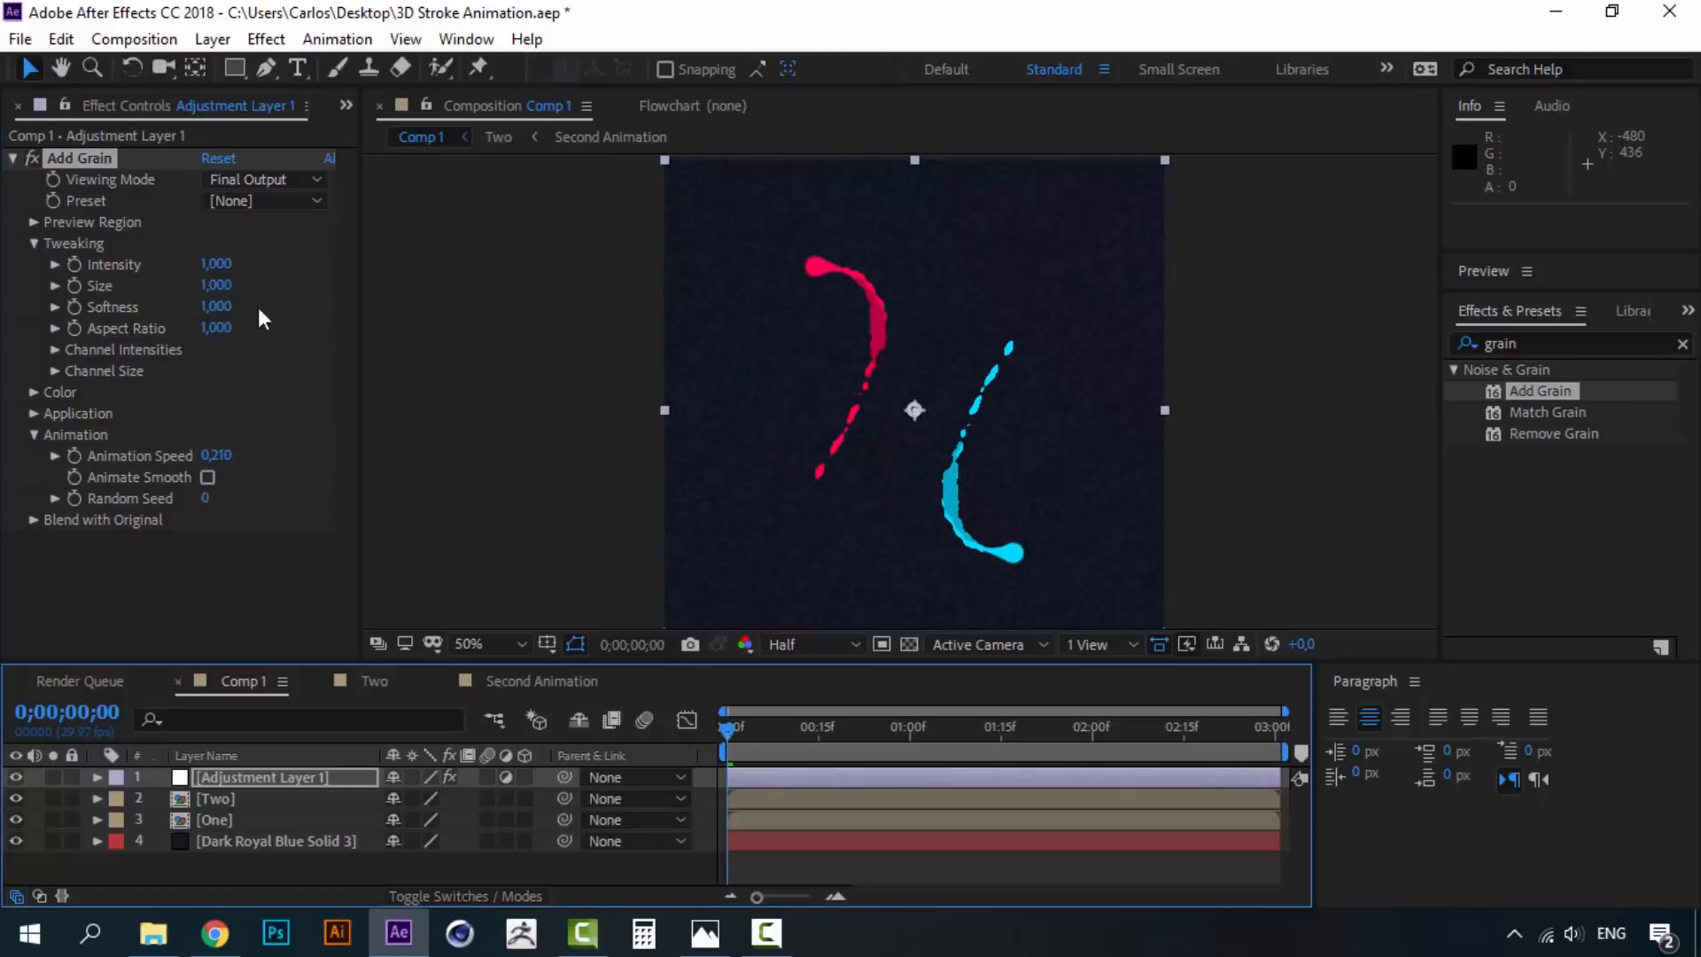
mouse_move(222, 266)
mouse_down()
mouse_move(174, 263)
mouse_move(210, 266)
mouse_up()
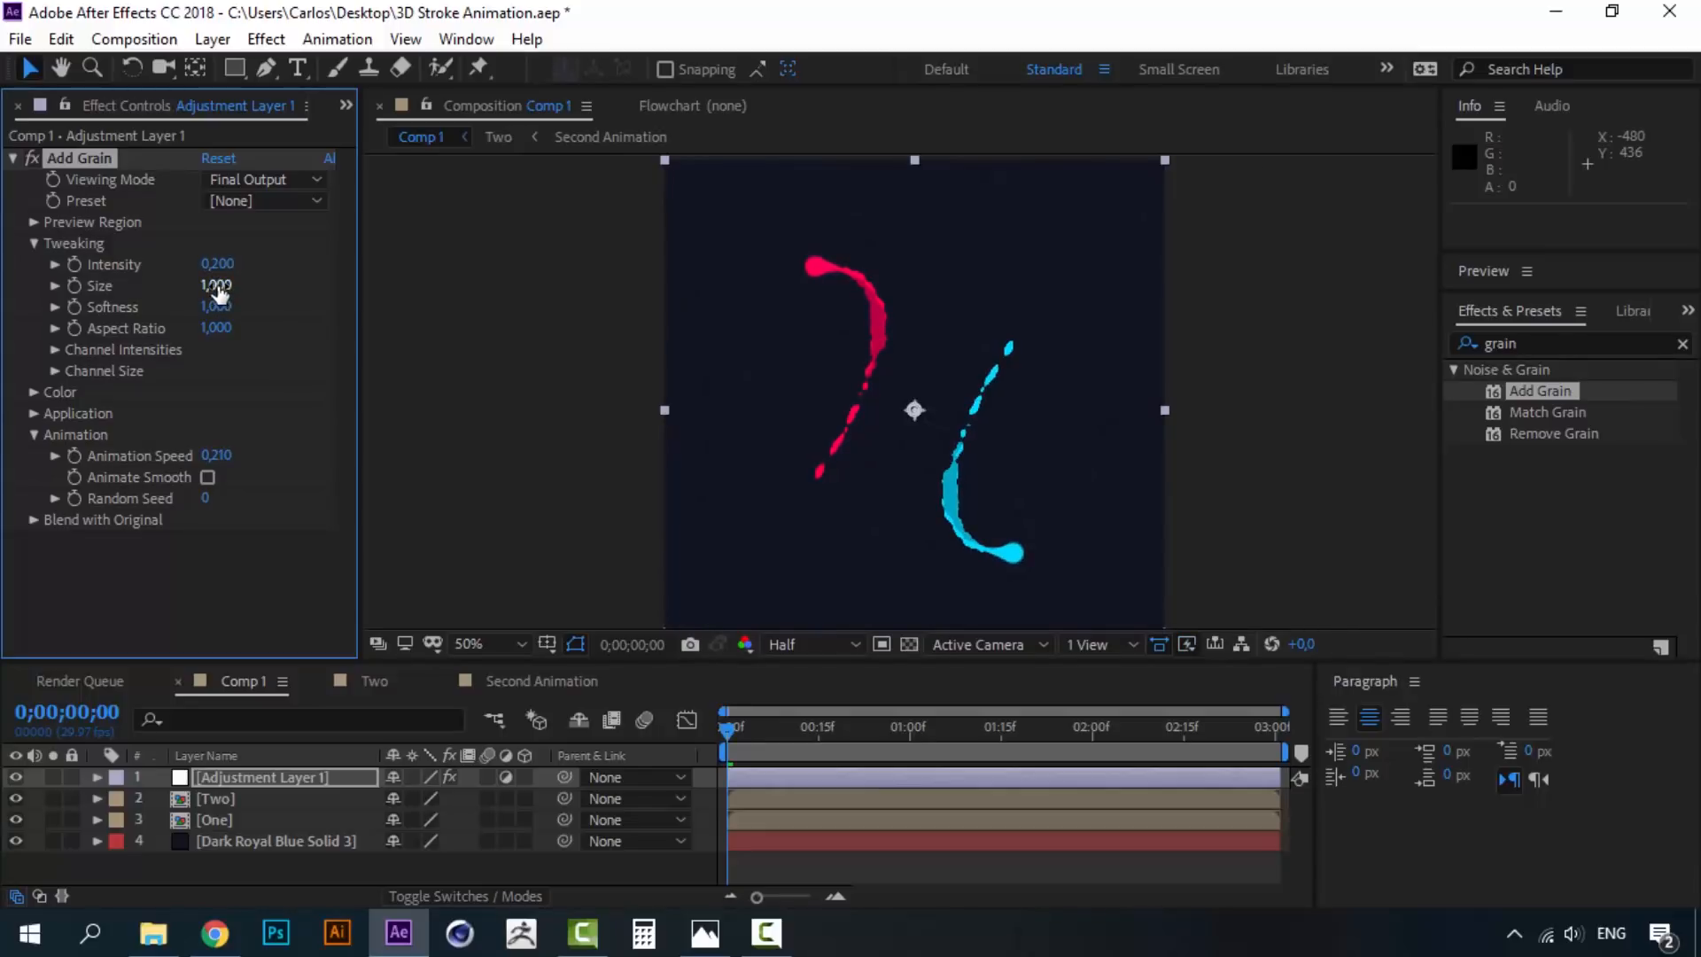
drag(206, 284, 94, 310)
drag(226, 263, 224, 264)
- Preview the final grain from the start and compare it with the reference GIF
click(723, 728)
key(space)
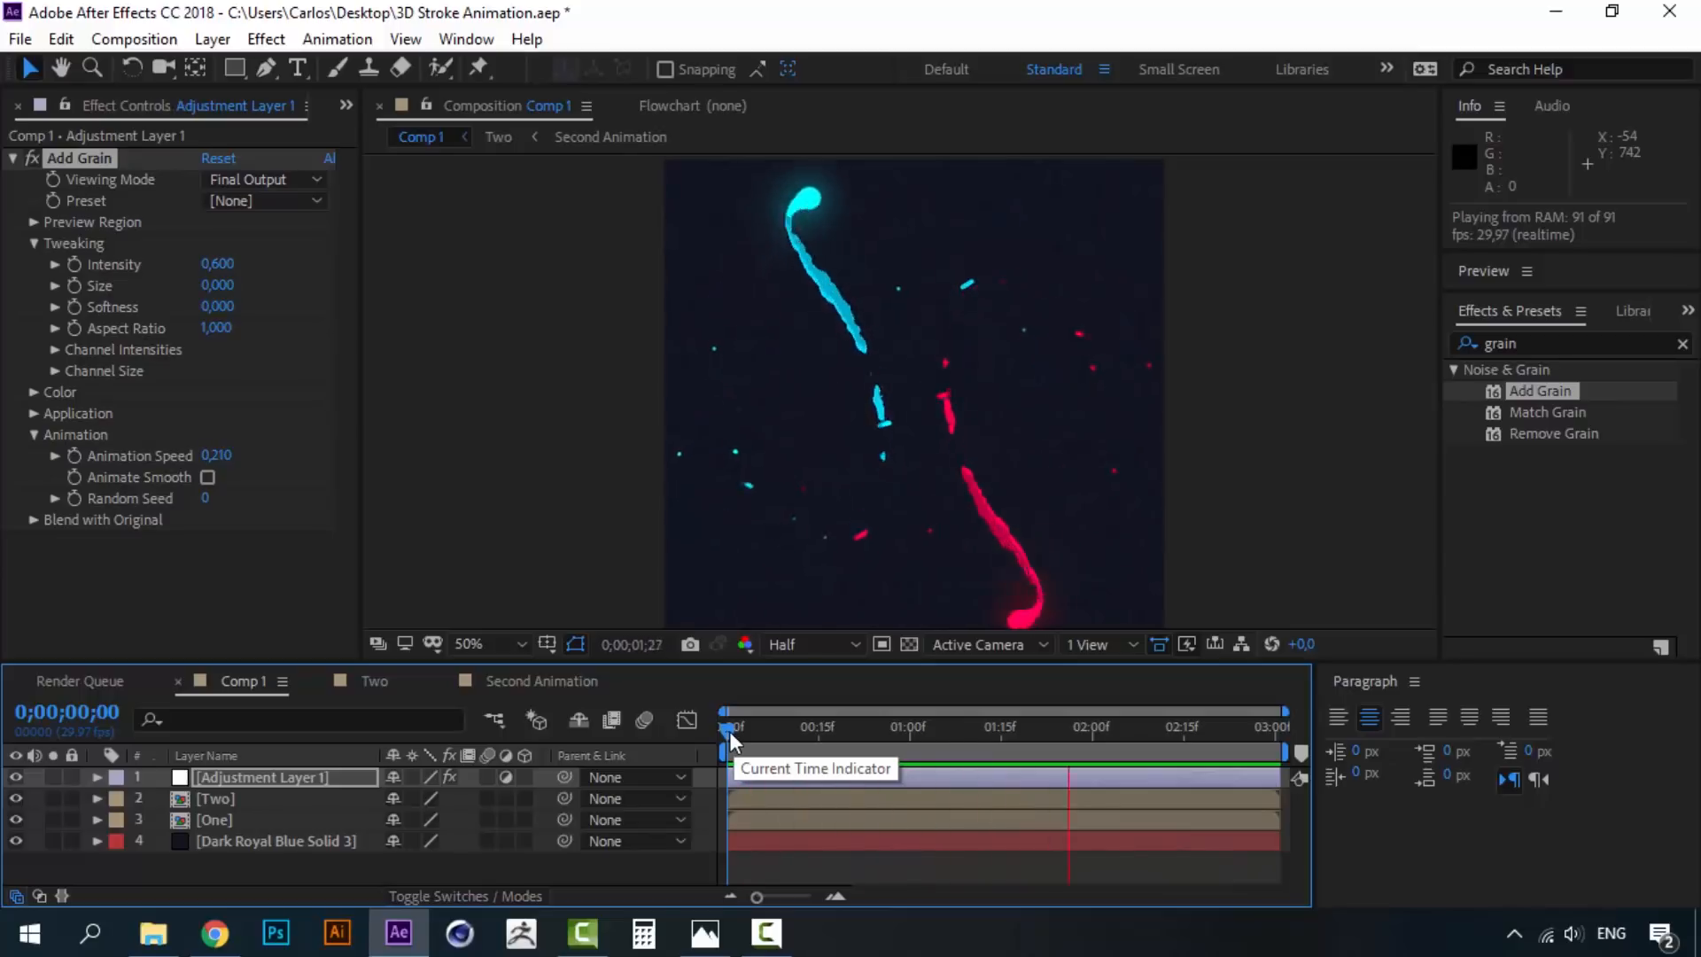
click(706, 933)
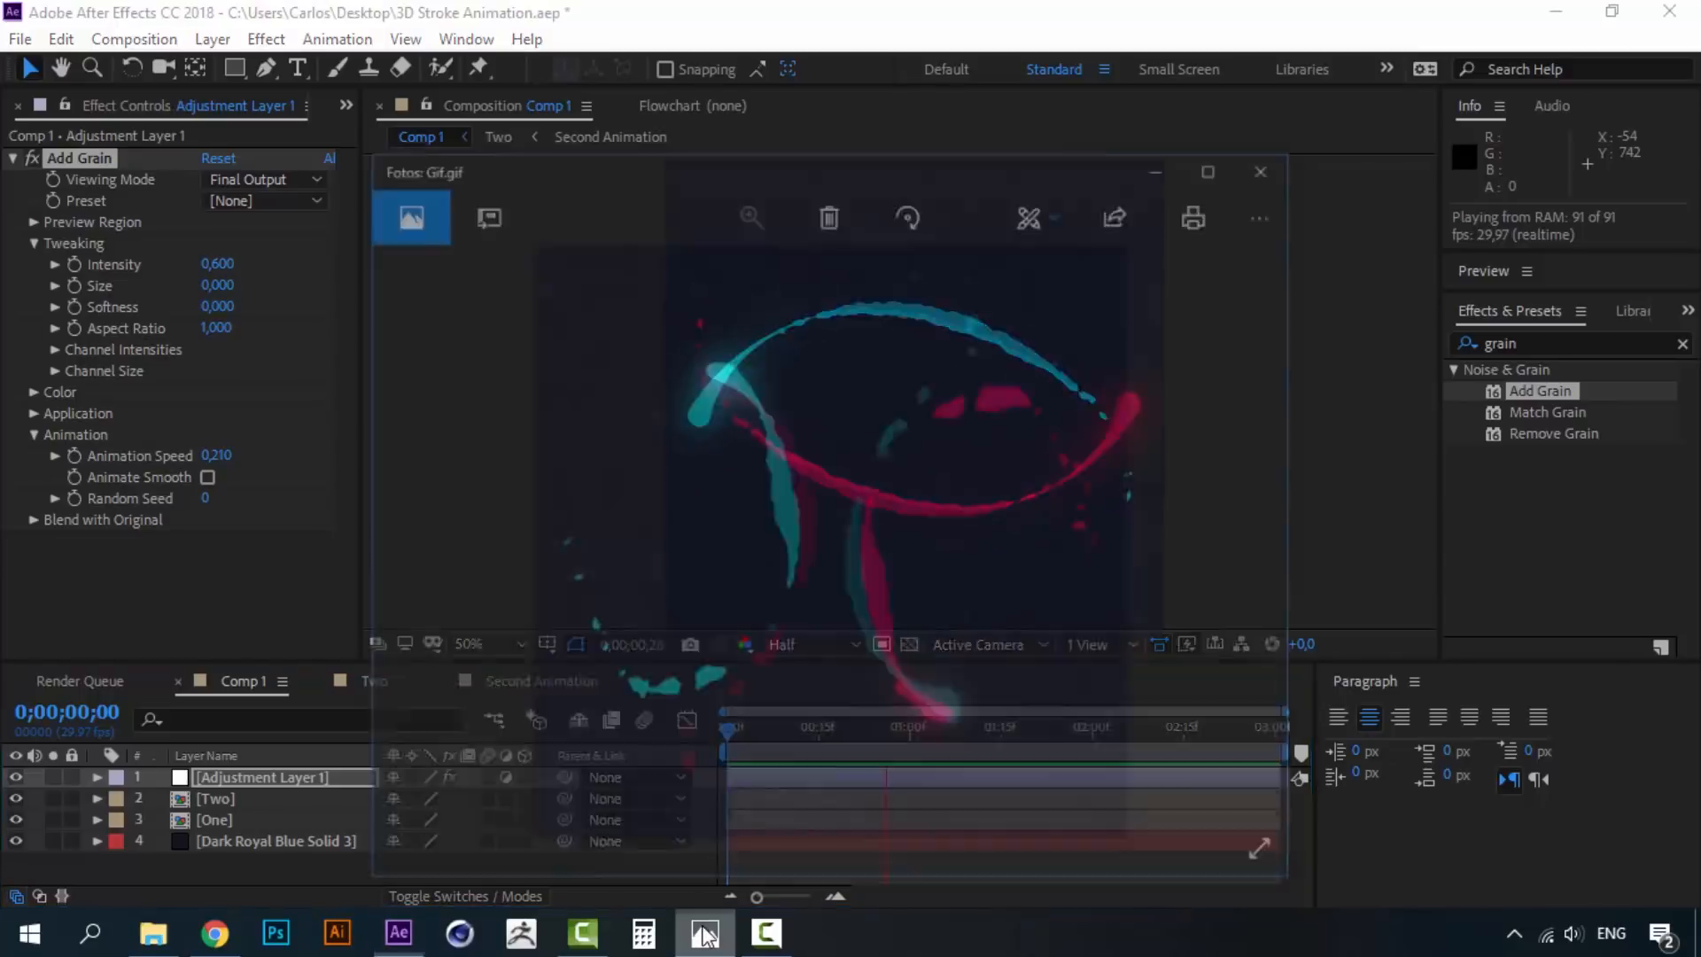
click(705, 933)
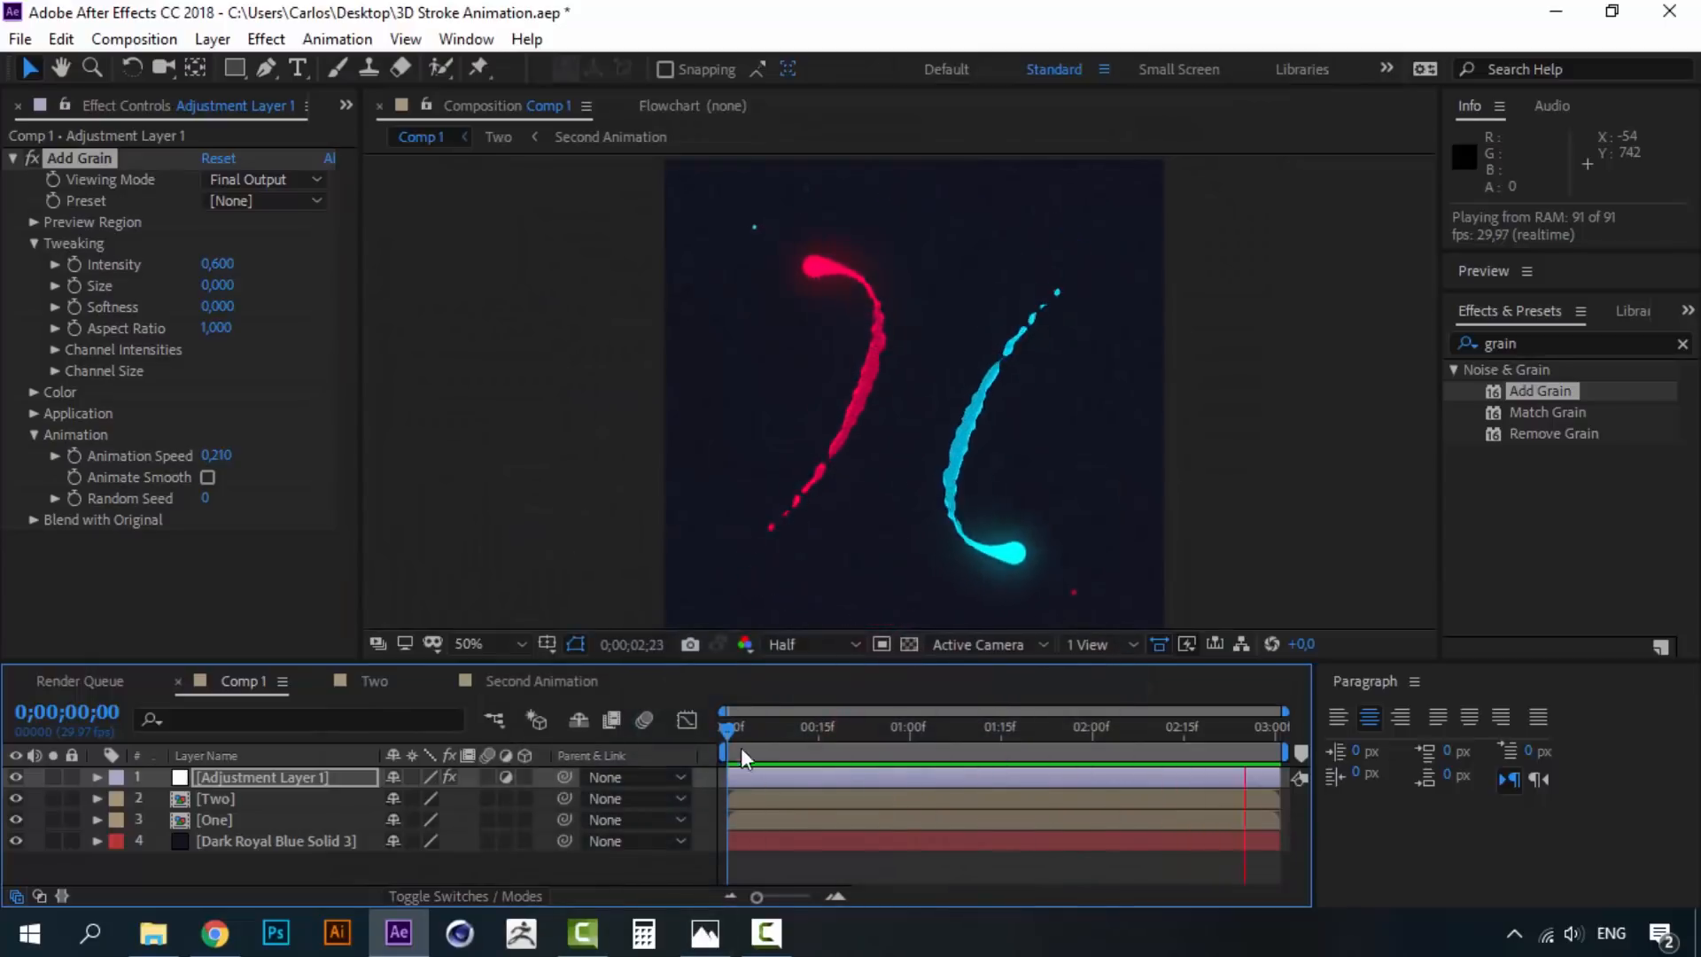